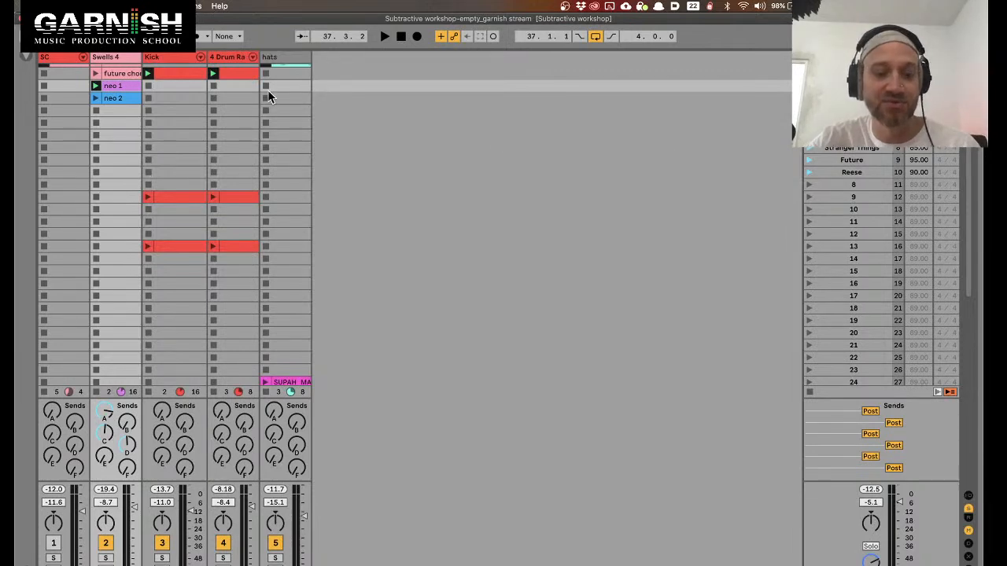
Open the recent Live set "Jicheal Mackson_003_m1-live stream"
left_click(49, 6)
mouse_move(77, 6)
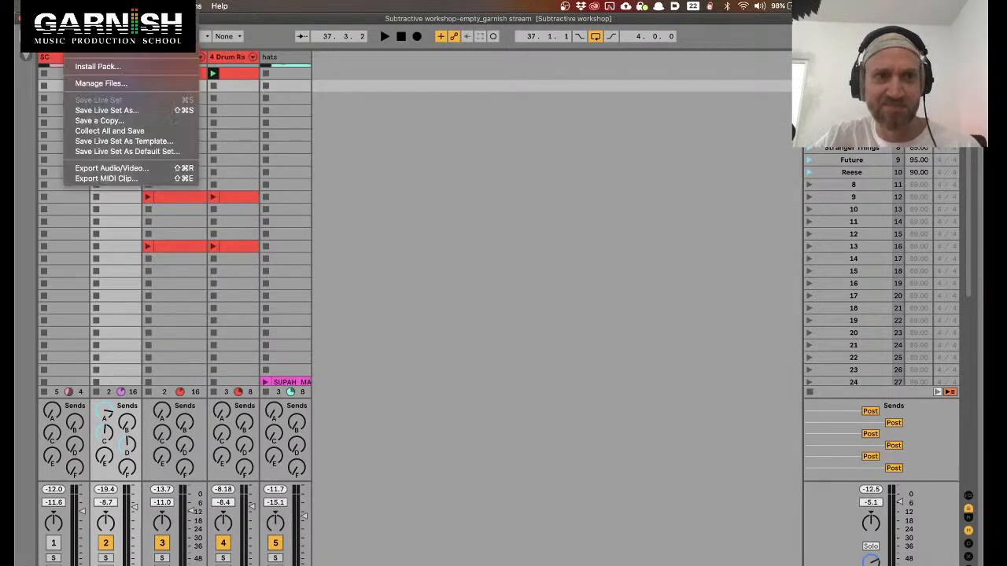
mouse_move(158, 38)
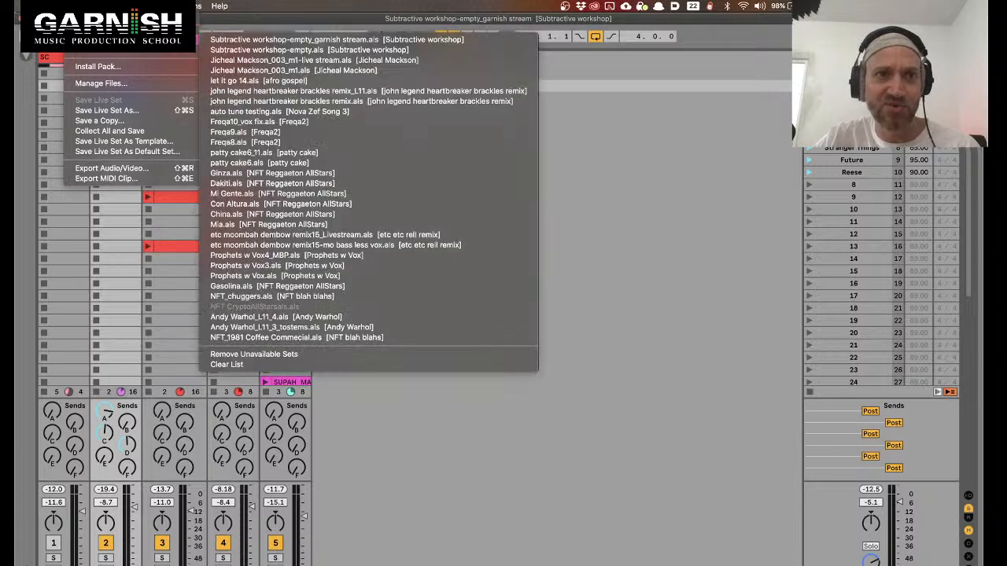
left_click(340, 60)
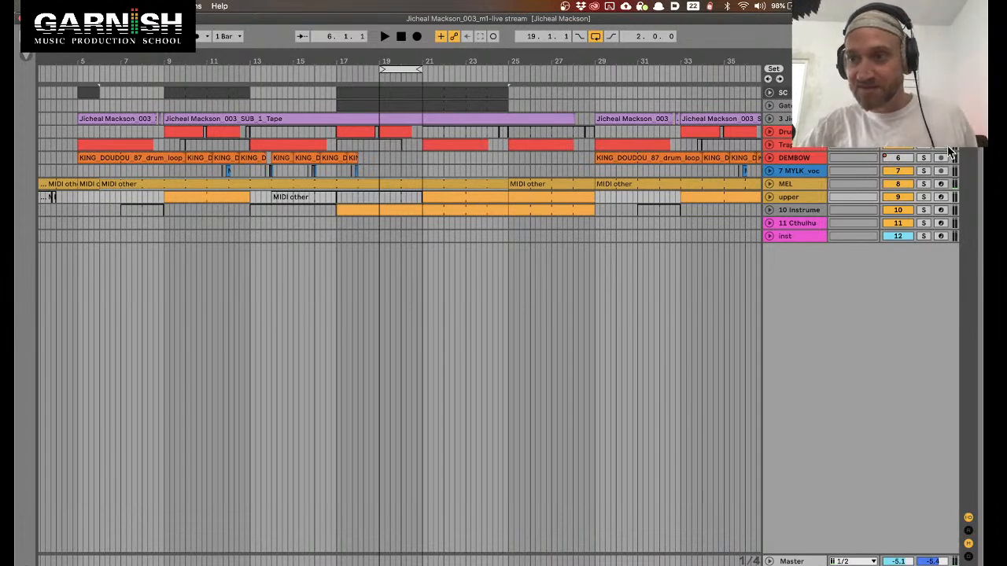
Audition the arrangement from bar 19 and then from bar 9
left_click(804, 183)
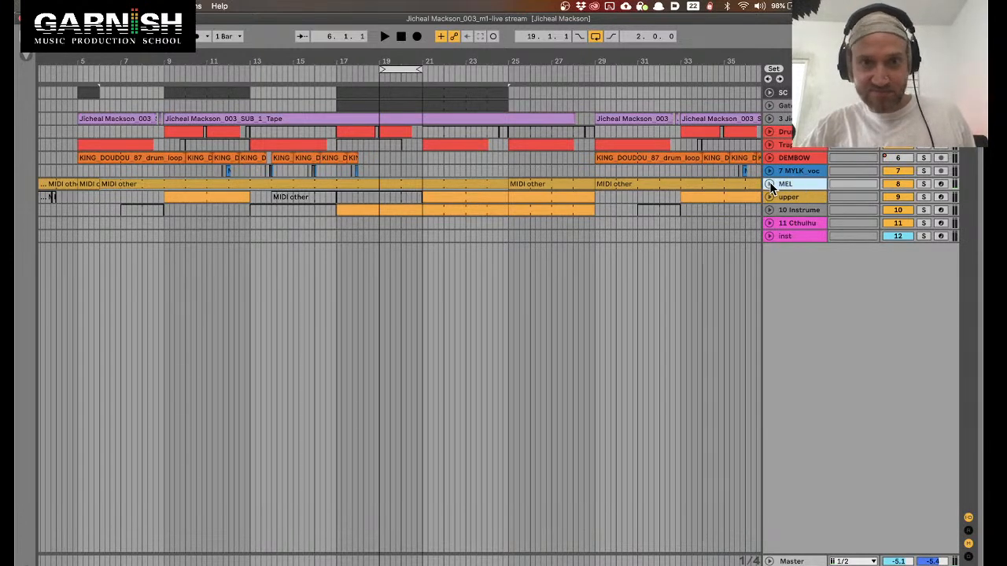
left_click(377, 225)
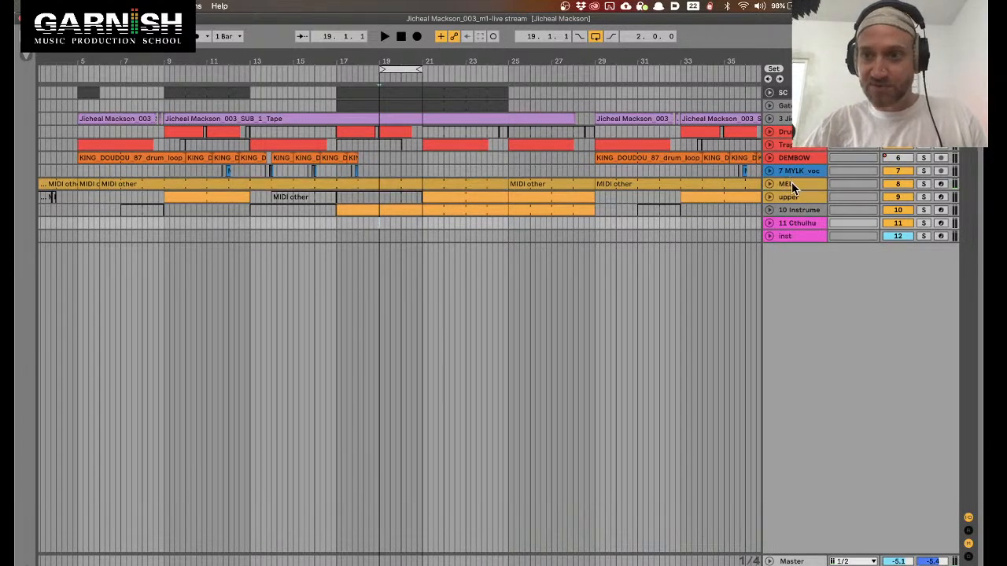
key("space")
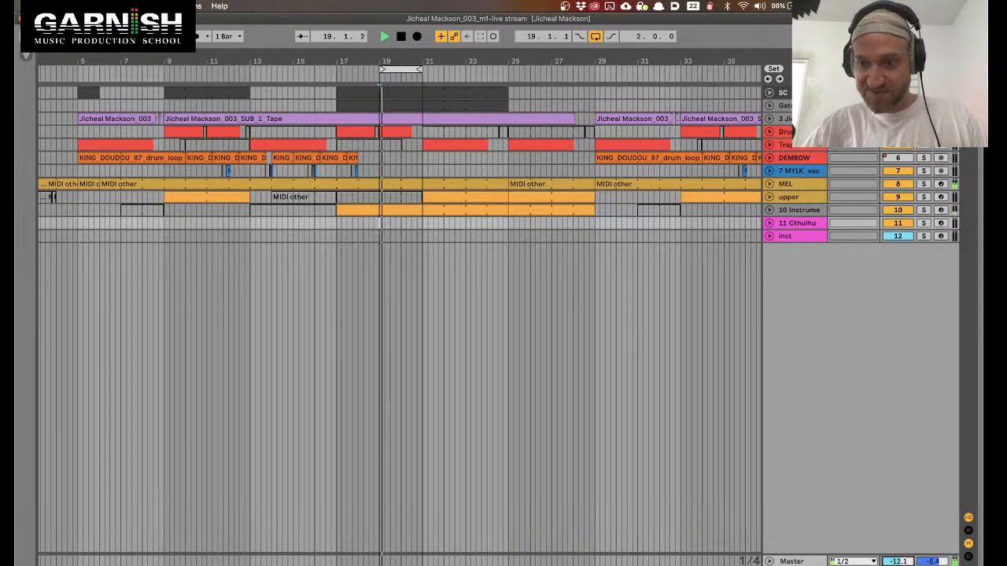
key("space")
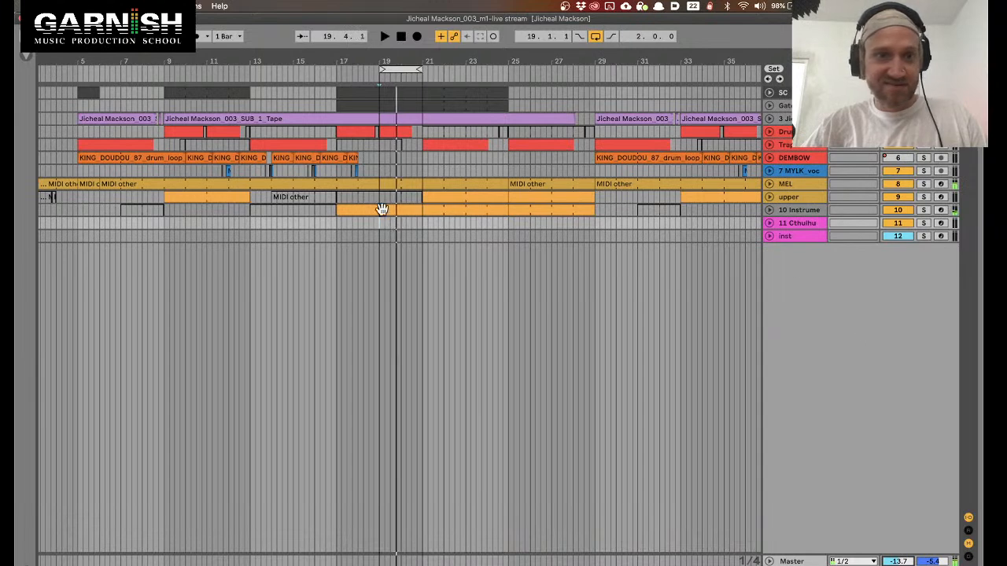
left_click(144, 187)
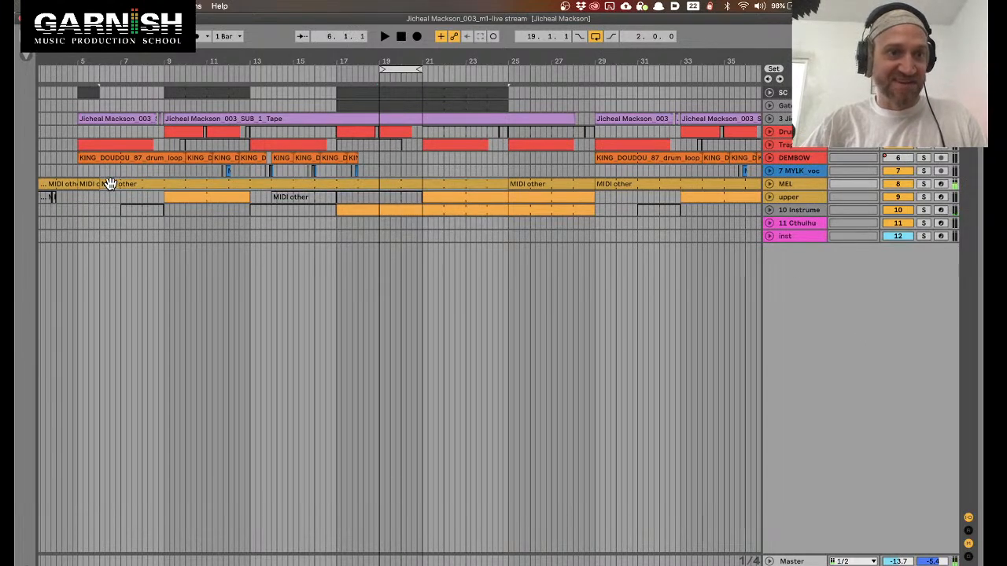
left_click(165, 173)
key("space")
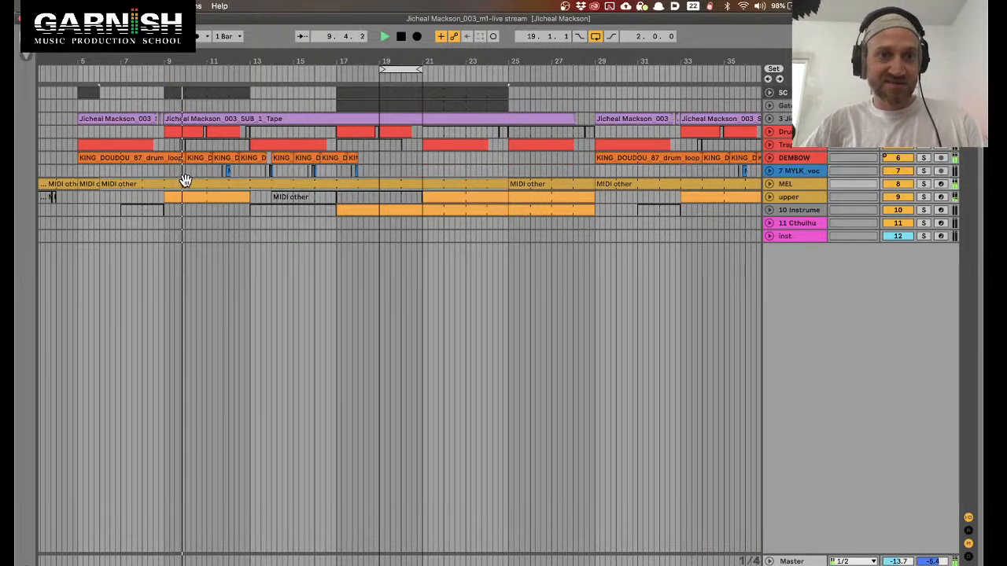
Open the notes of the upper track's MIDI clip at bar 9 and stop playback
left_click(186, 197)
left_click(186, 197)
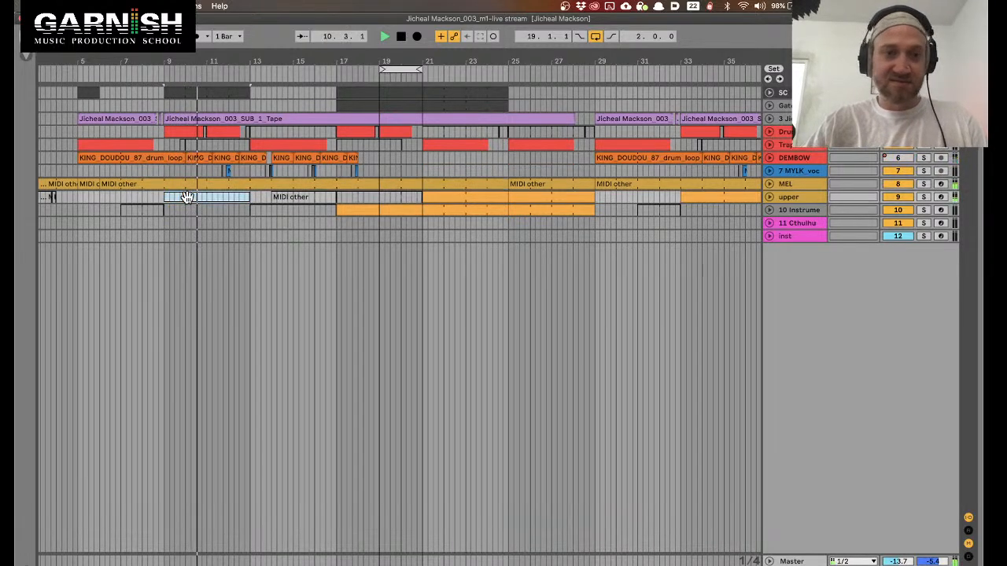
key("shift+Tab")
key("space")
Show the MEL track's device chain as far as the Kick 1 & 3 compressor and the Gate
left_click(798, 183)
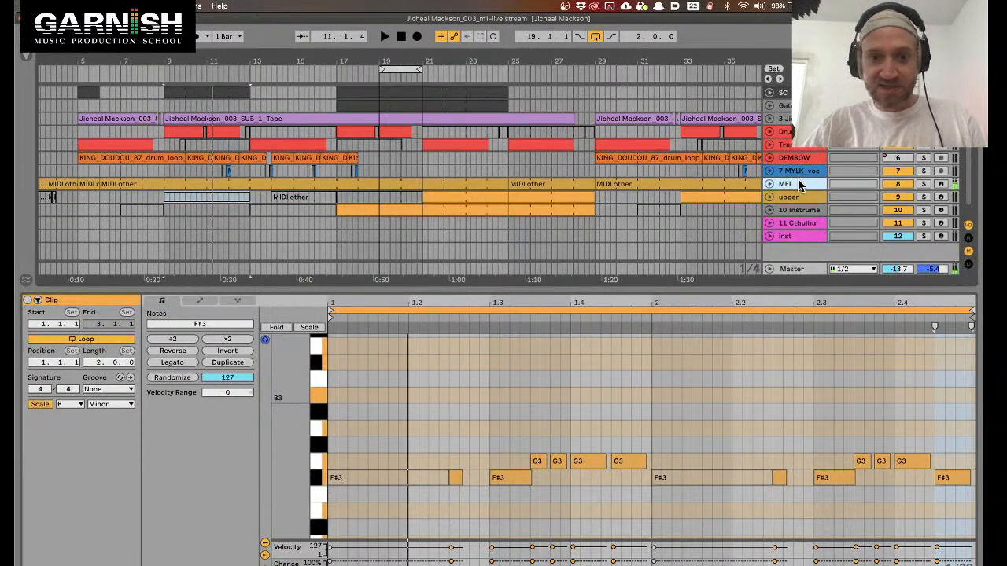
key("shift+Tab")
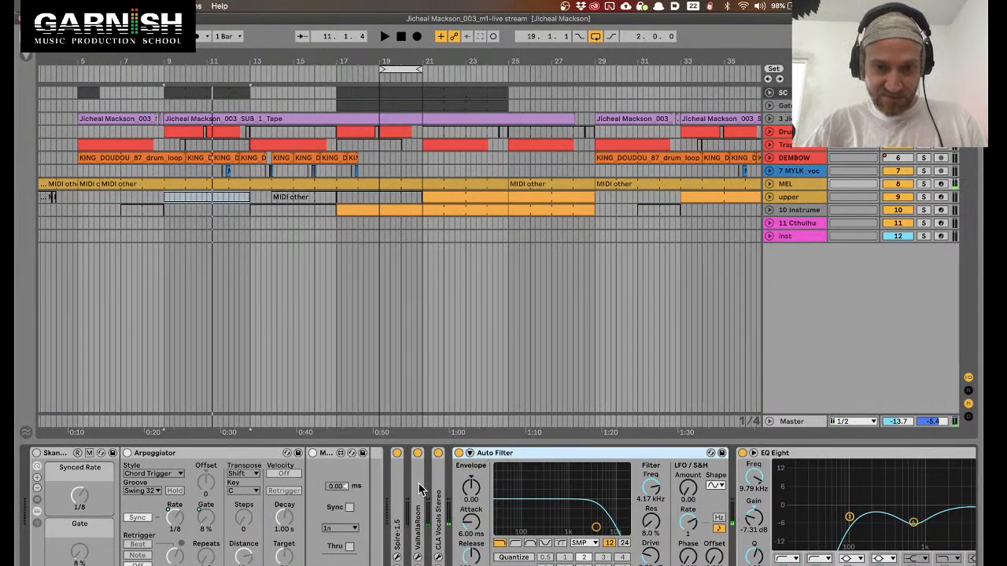
scroll(419, 490, "down", 10)
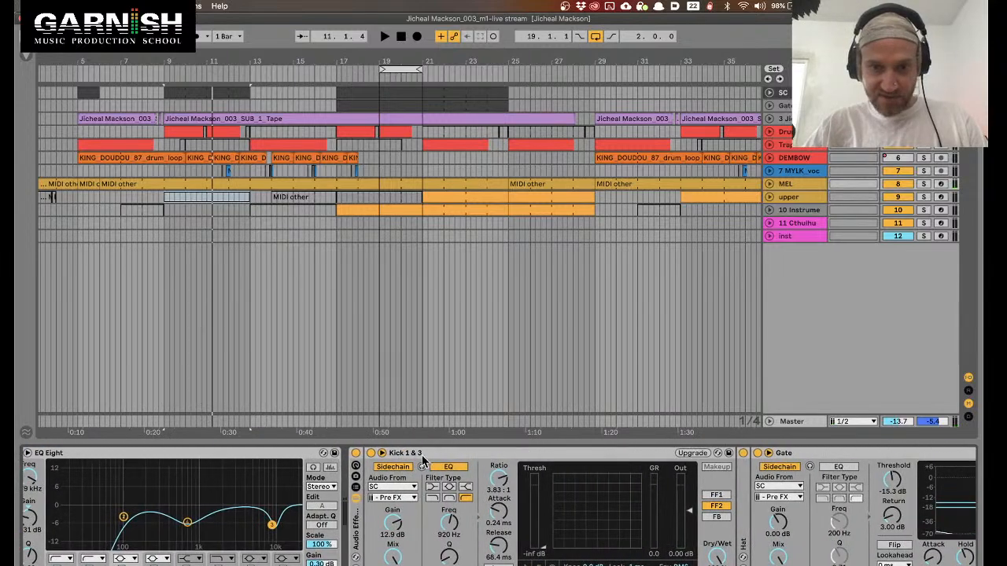
Bypass the MEL track's audio effect rack and listen to the section from bar 9 without it
left_click(358, 455)
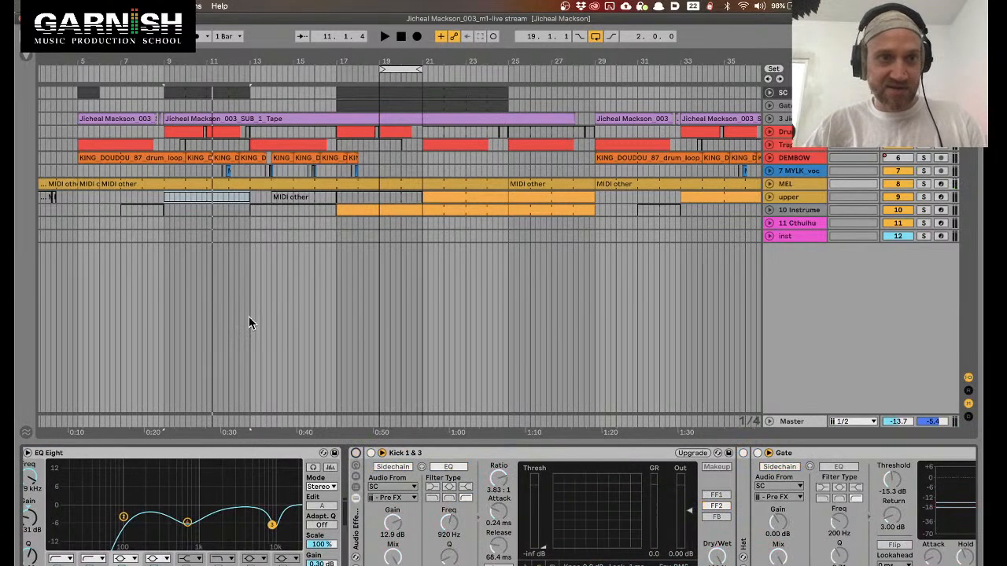
key("space")
scroll(464, 496, "down", 8)
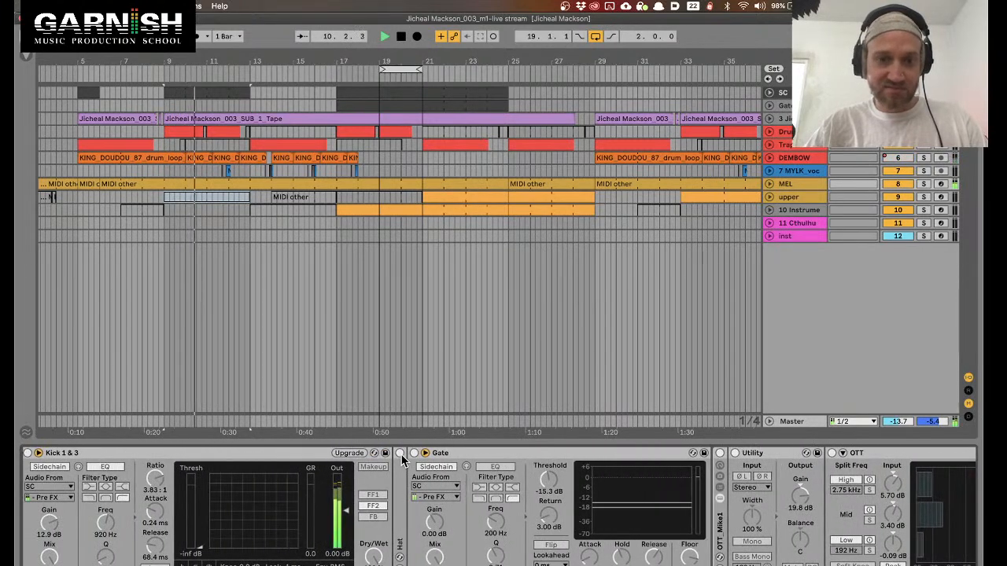
scroll(463, 493, "up", 8)
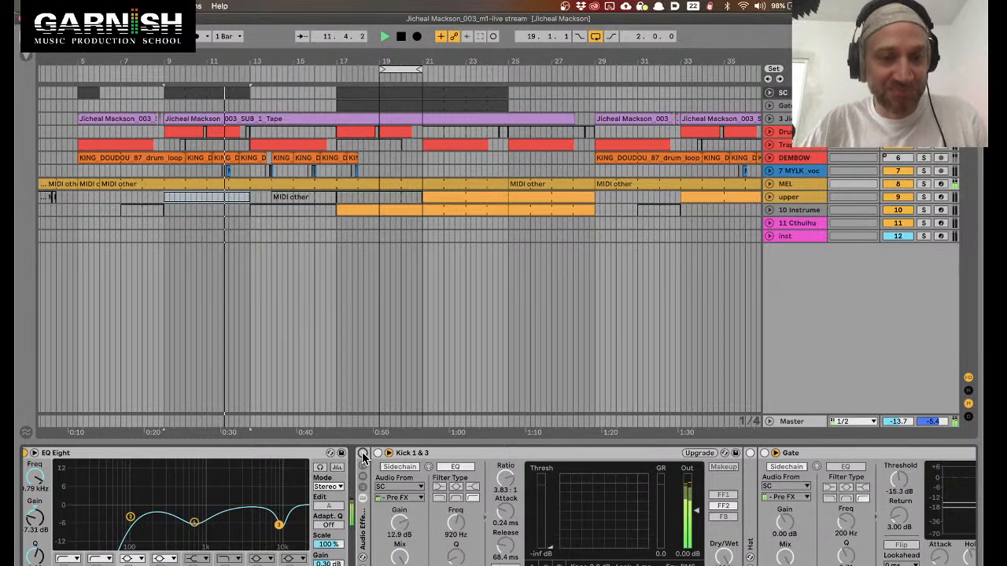
key("space")
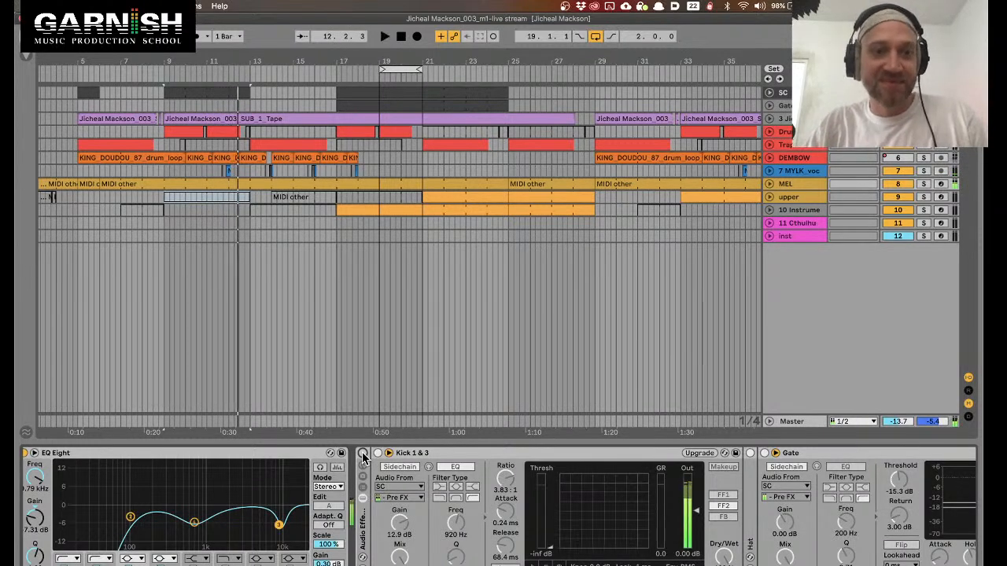
Re-enable the audio effect rack, collapse the Kick 1 & 3 compressor and replay the section while watching the Gate
left_click(363, 454)
double_click(426, 455)
left_click(455, 456)
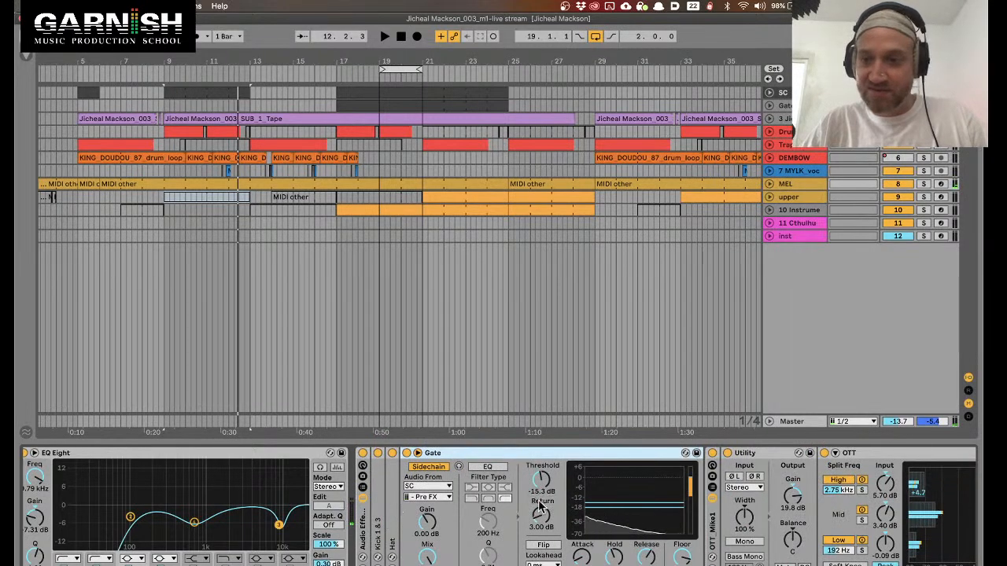
scroll(508, 504, "right", 6)
key("space")
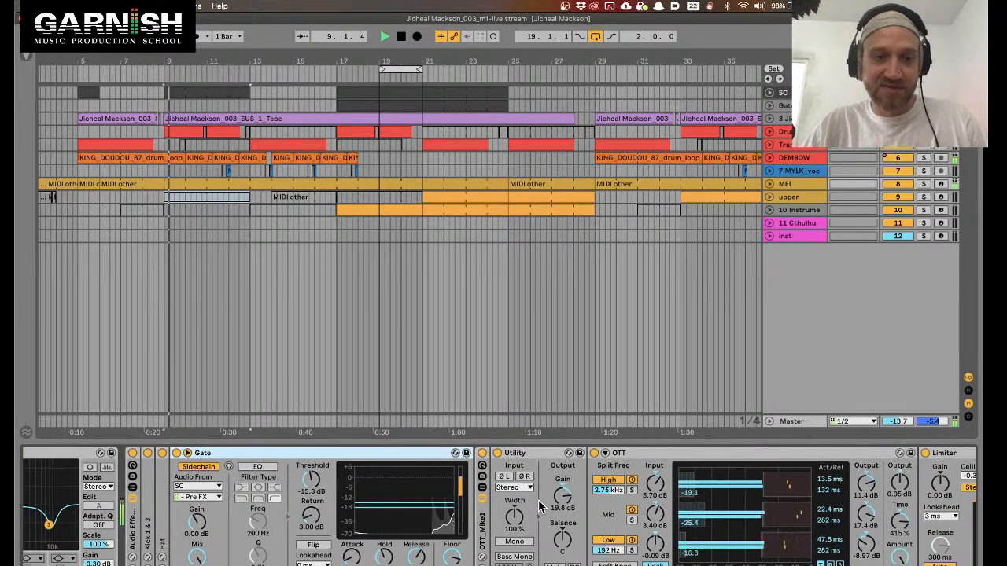
scroll(472, 513, "left", 3)
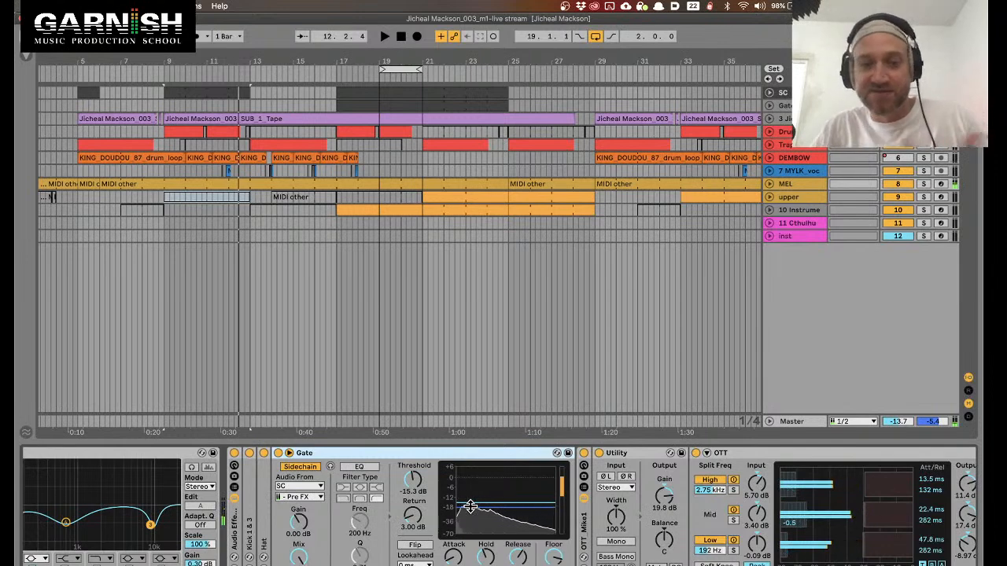
Expand the Kick 1 & 3 compressor to examine its sidechain settings, and open the SC track's trigger clip at bar 9
left_click(263, 508)
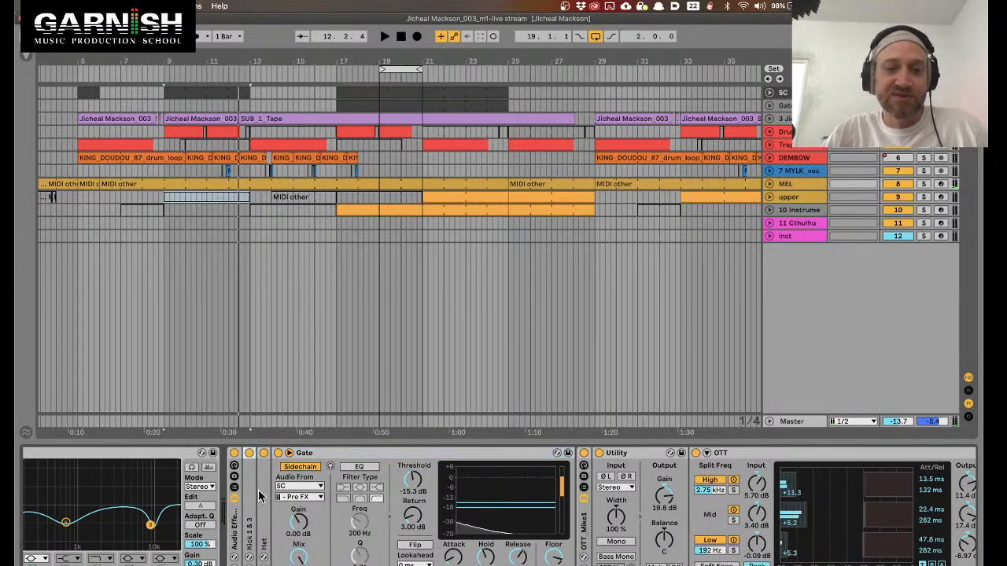
double_click(253, 496)
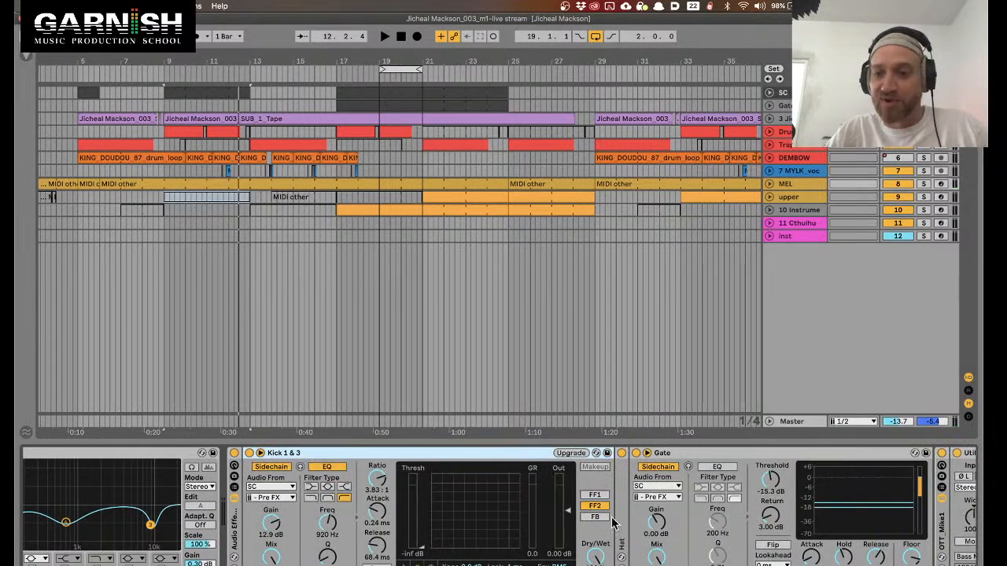
scroll(611, 523, "right", 8)
scroll(480, 515, "left", 10)
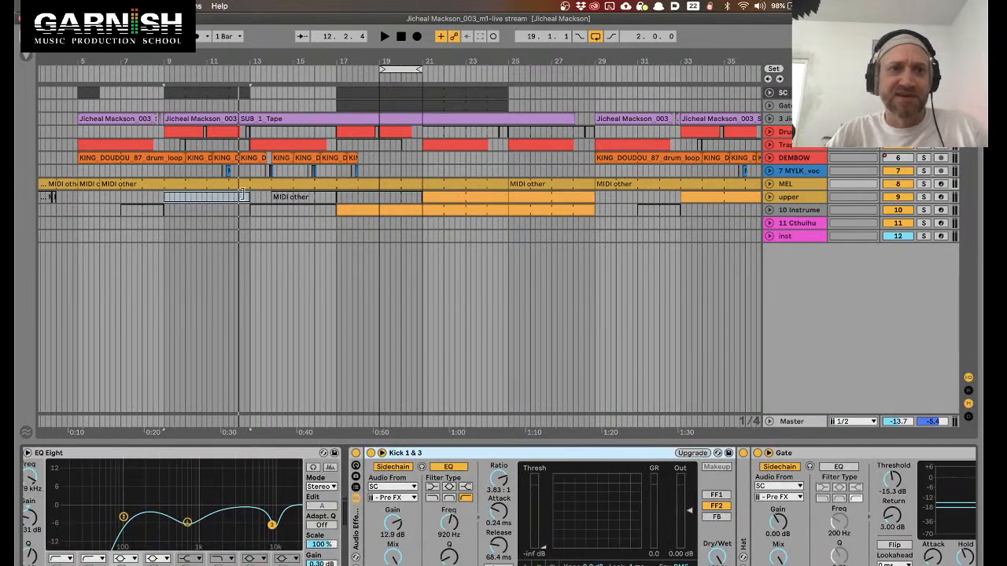
double_click(216, 92)
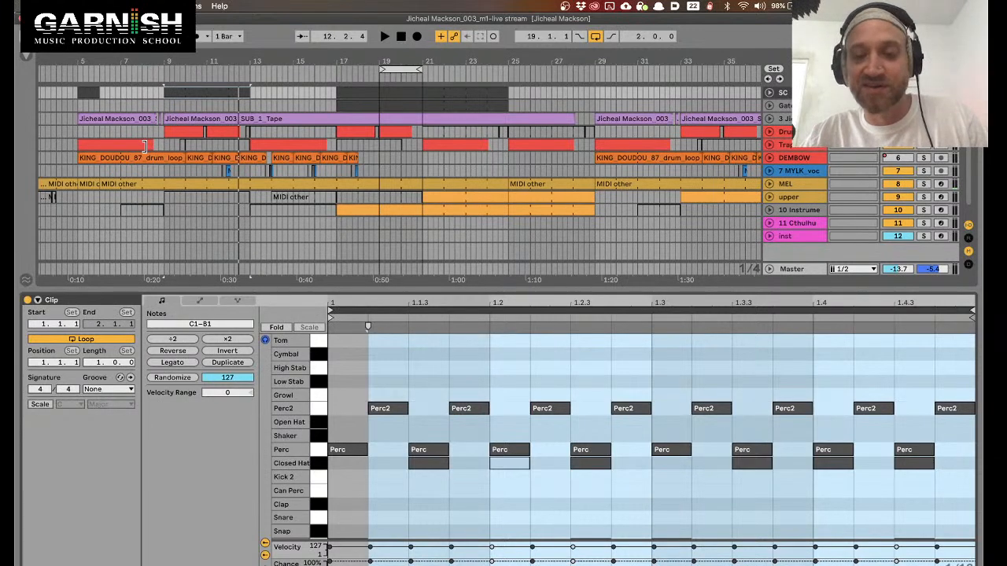
key("super+Tab")
key("super+Tab")
key("super+Tab")
key("super+Tab")
key("super+Tab")
key("super+Tab")
key("super+Tab")
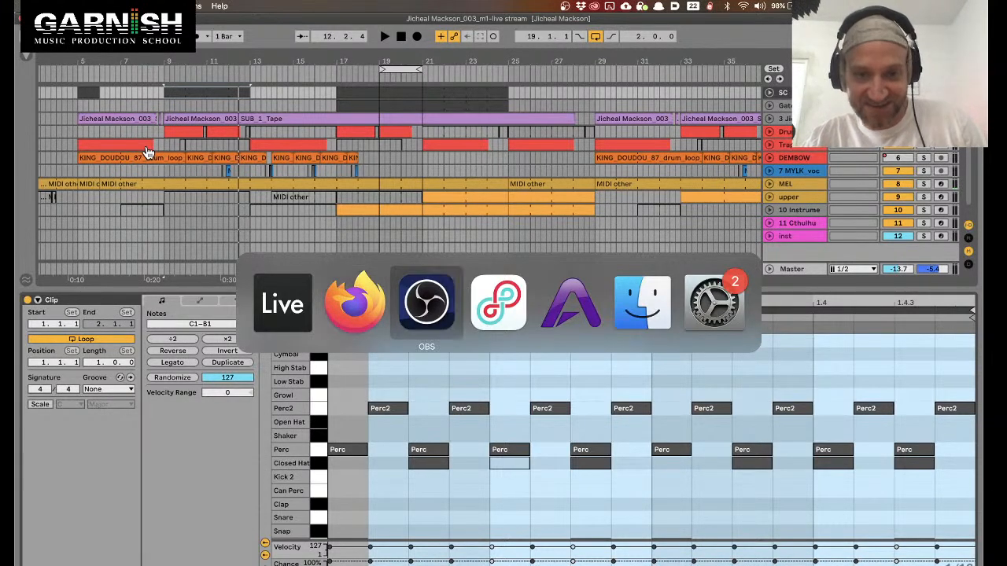
key("ctrl+Right")
key("ctrl+Left")
Reopen the recent set "Subtractive workshop-empty_garnish stream", discarding changes to the current set and dismissing the plug-in warning
left_click(55, 7)
mouse_move(79, 7)
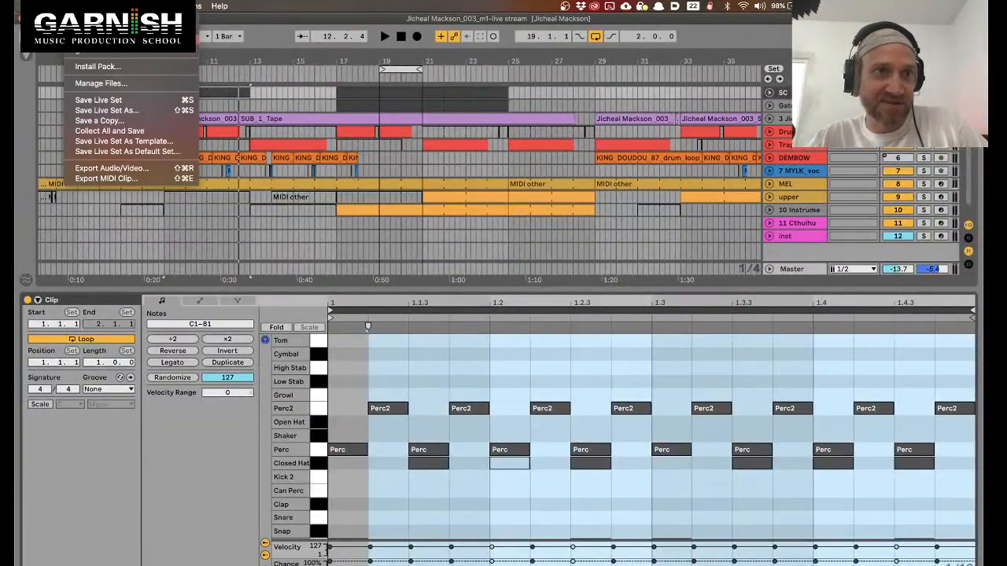
mouse_move(133, 39)
left_click(254, 50)
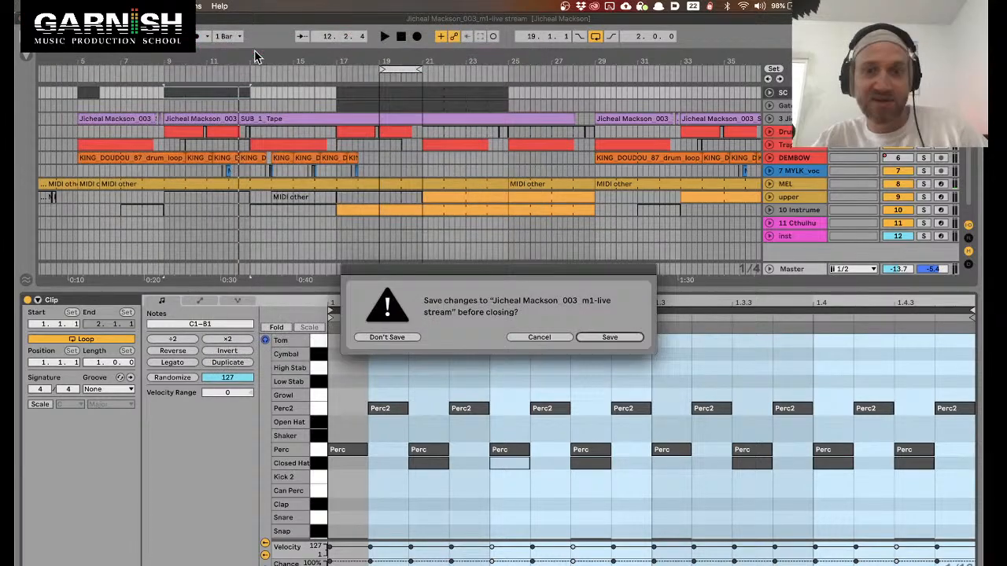
left_click(387, 338)
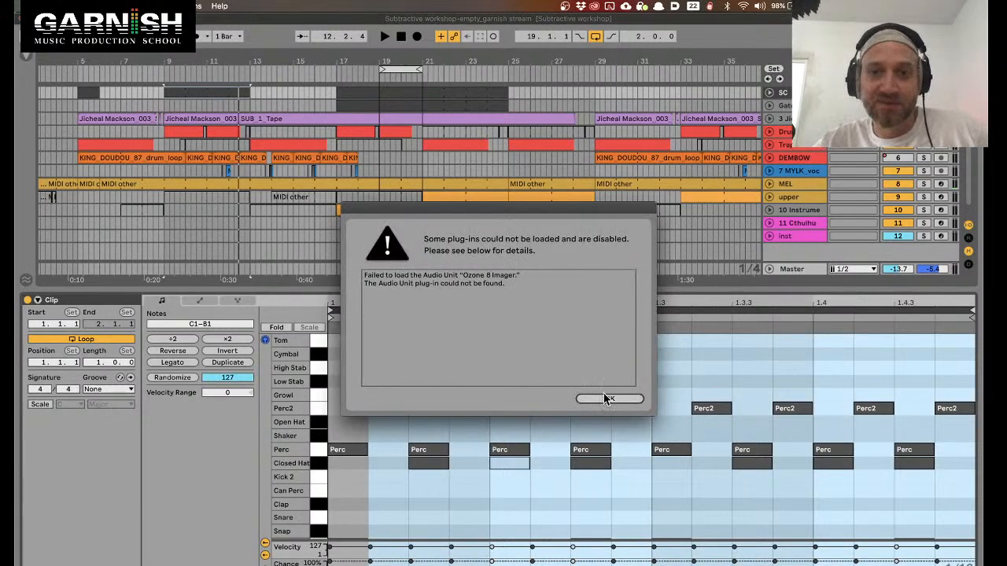
left_click(610, 400)
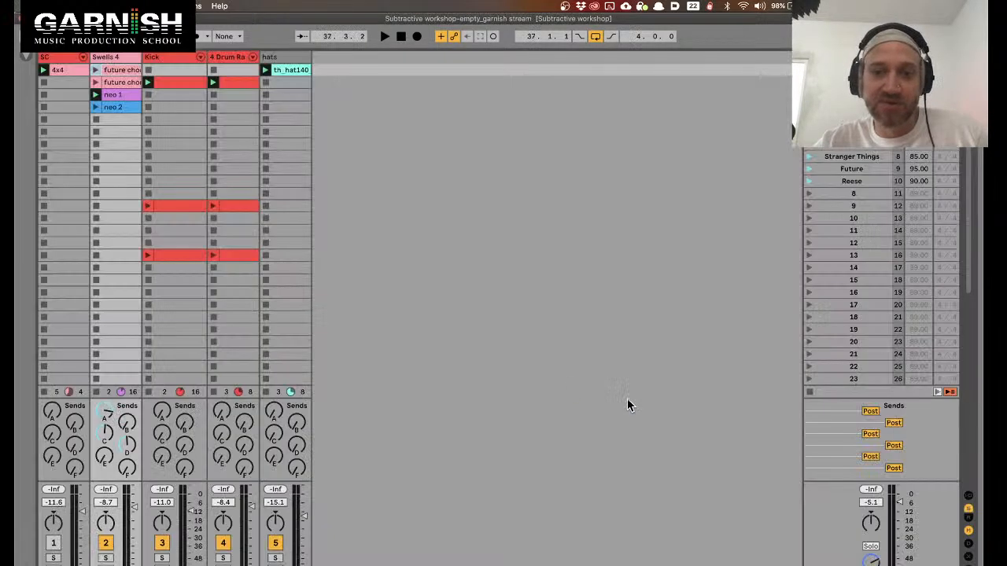
Launch the neo 1 clip on the Swells 4 track to hear it with the drums
left_click(113, 57)
left_click(116, 95)
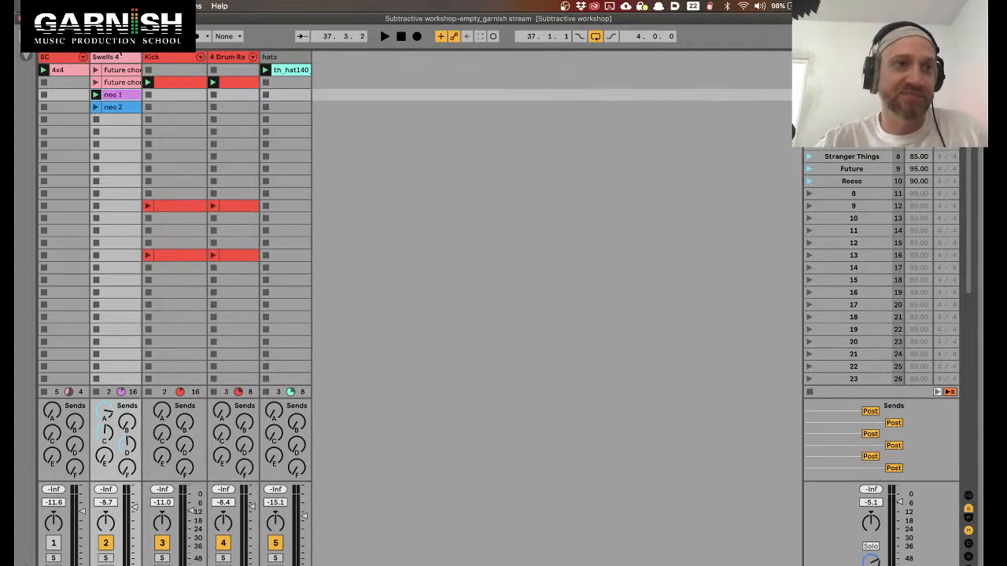
left_click(115, 58)
left_click(114, 98)
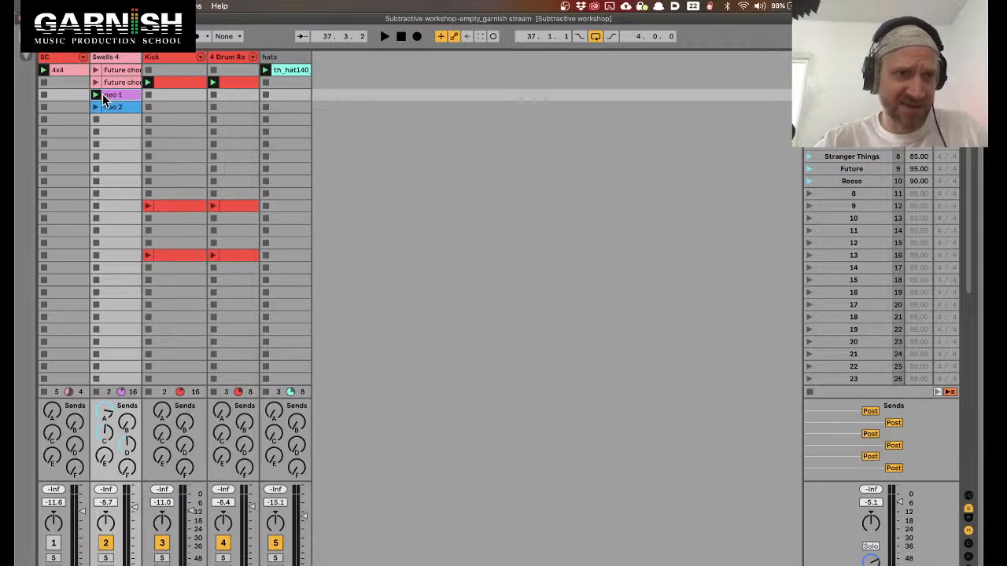
left_click(96, 95)
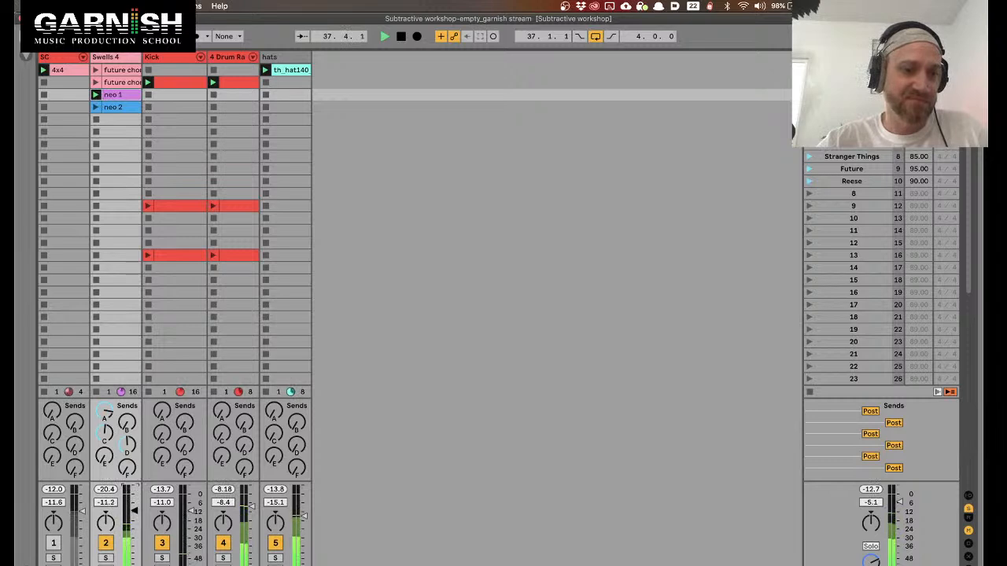
Play the neo 2 clip with its notes open, and lower the Swells 4 track volume to about -15.9 dB
left_click(97, 108)
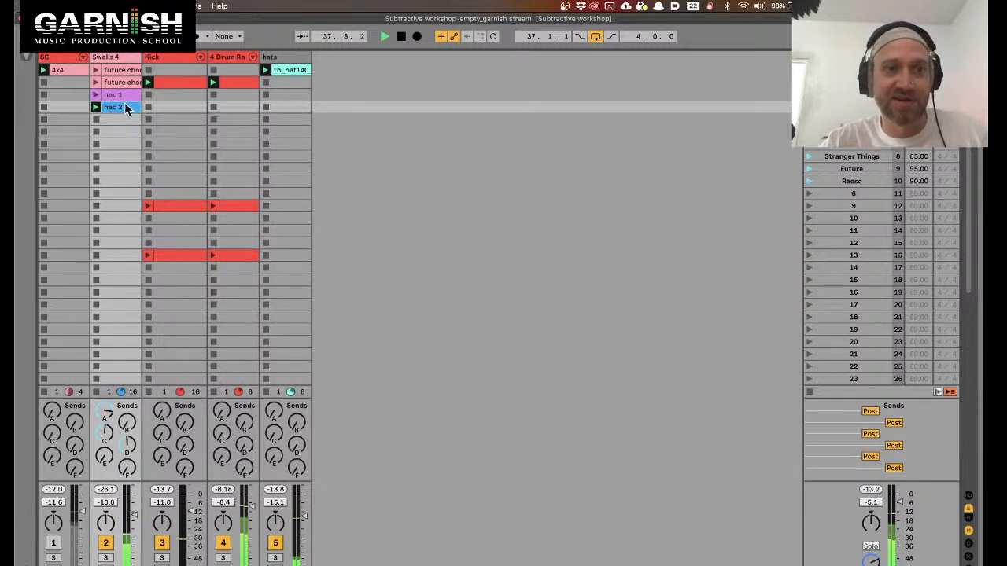
double_click(124, 107)
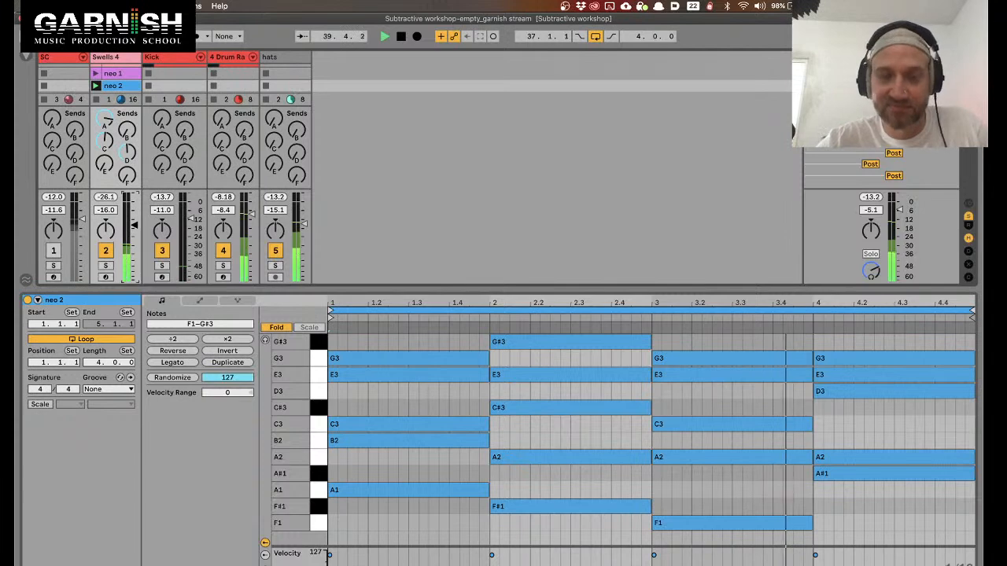
key("space")
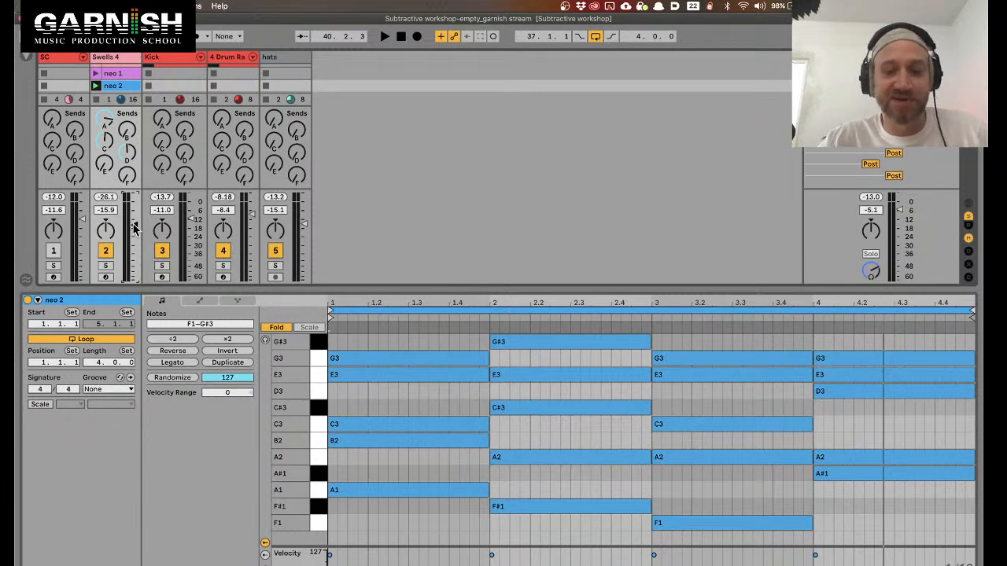
Audition the neo 1 and neo 2 clips on the Swells 4 track with their notes open
key("super+alt+l")
scroll(118, 106, "up", 2)
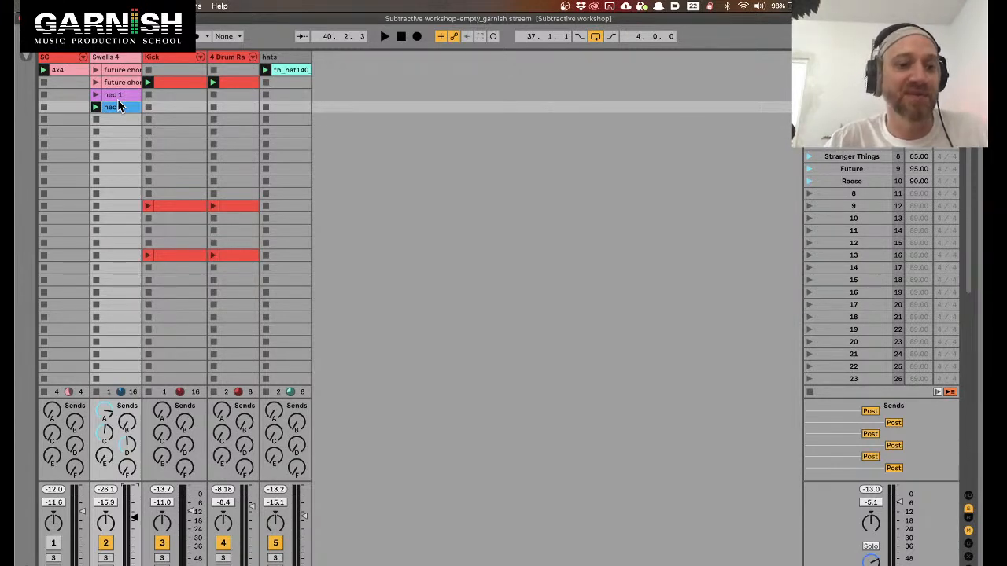
left_click(111, 60)
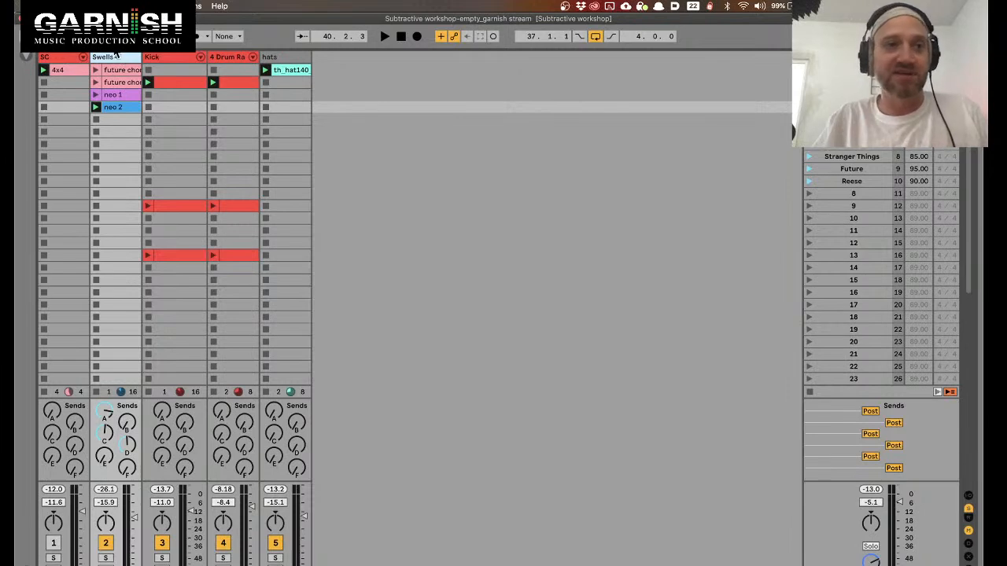
left_click(114, 108)
double_click(113, 106)
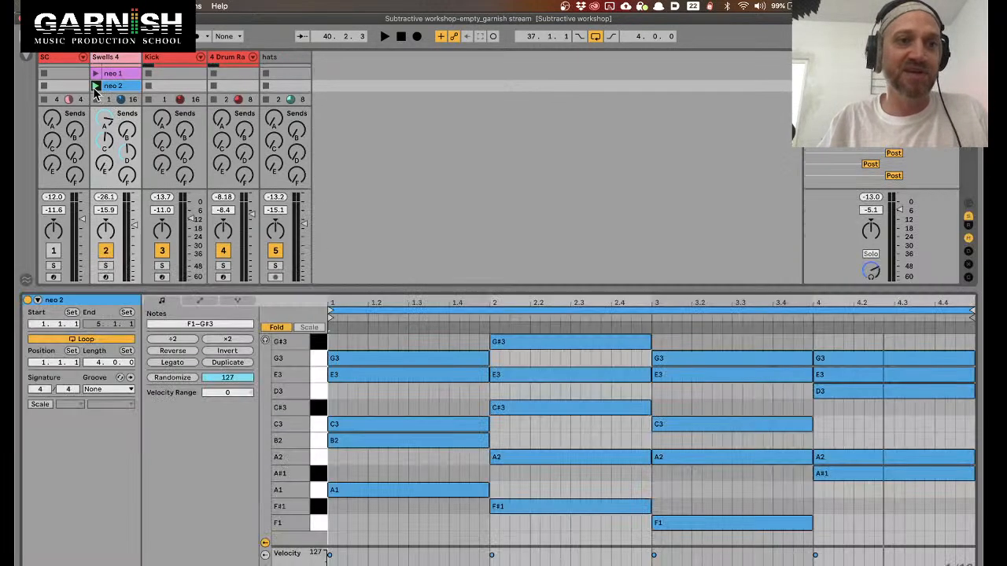
left_click(95, 73)
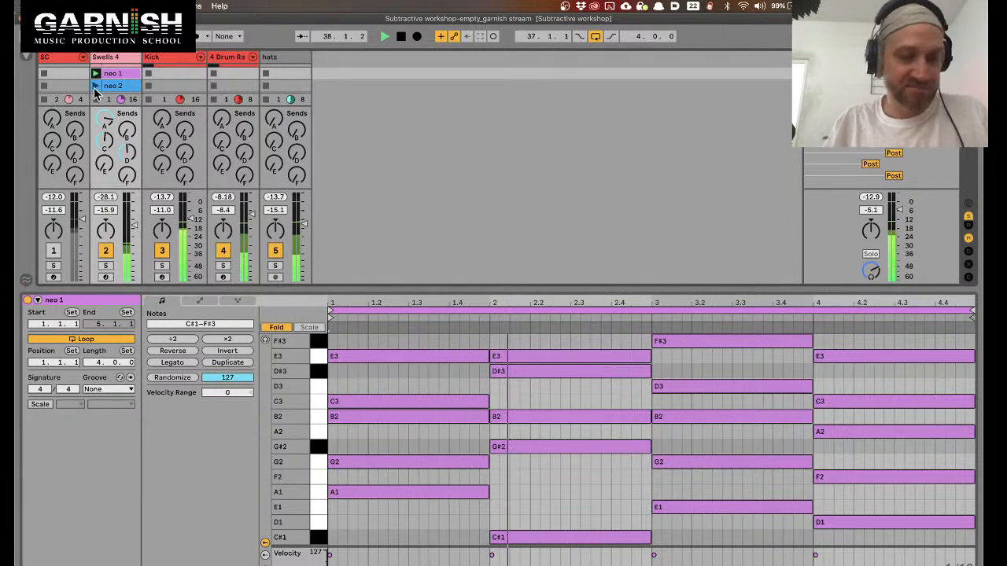
left_click(94, 87)
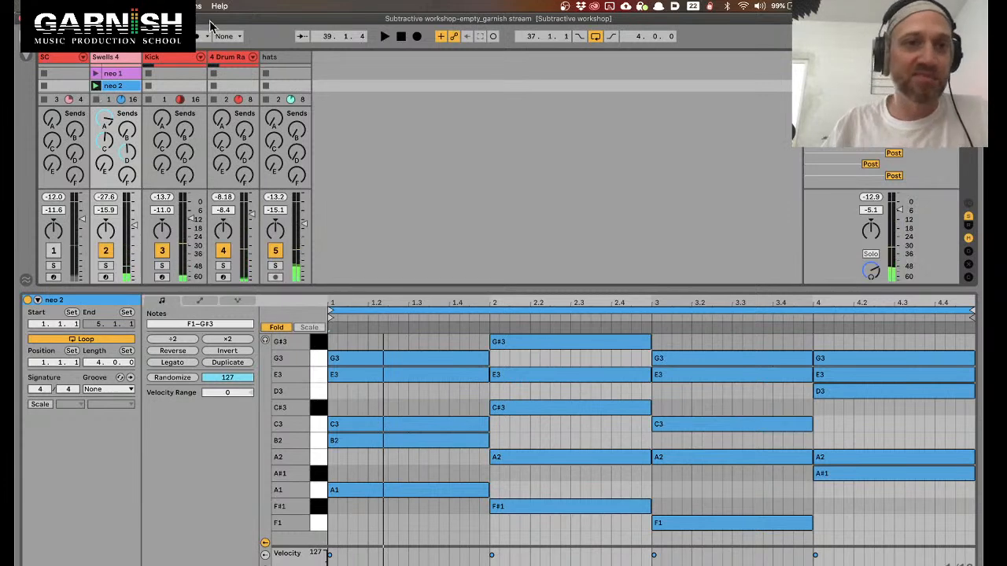
Set the global launch quantization to 1 Bar and hide the mixer's sends
left_click(225, 36)
left_click(227, 95)
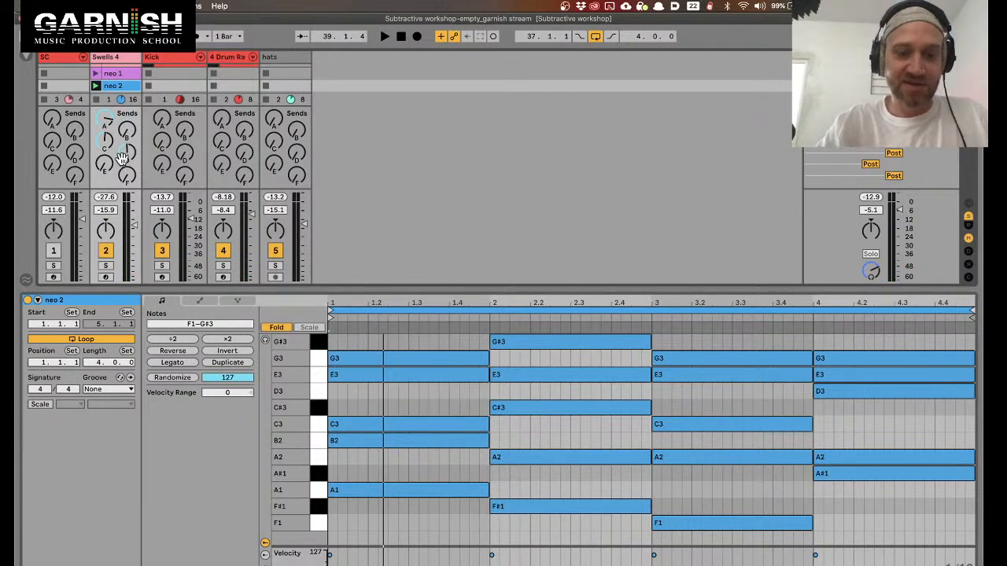
key("super+alt+r")
key("super+alt+r")
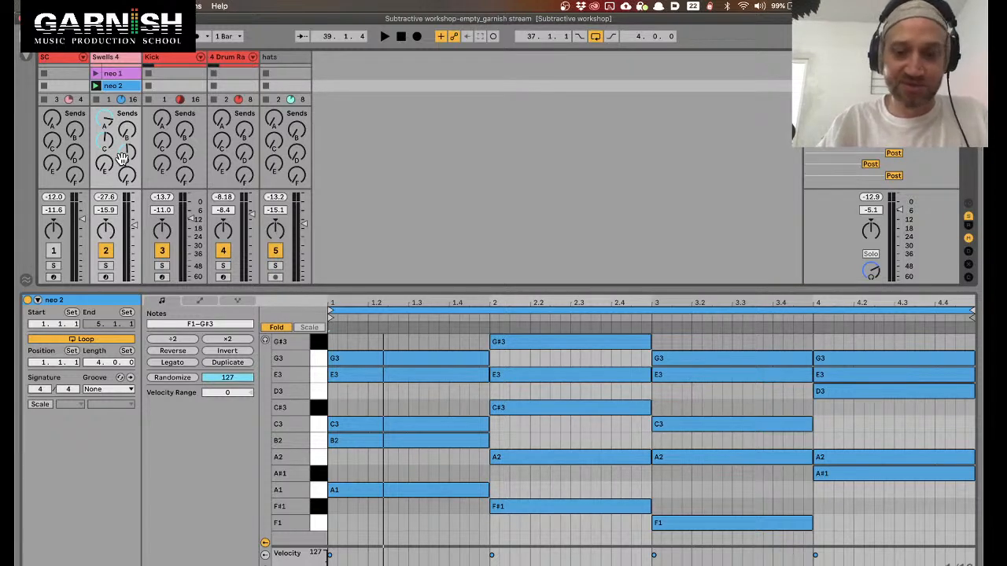
key("super+alt+s")
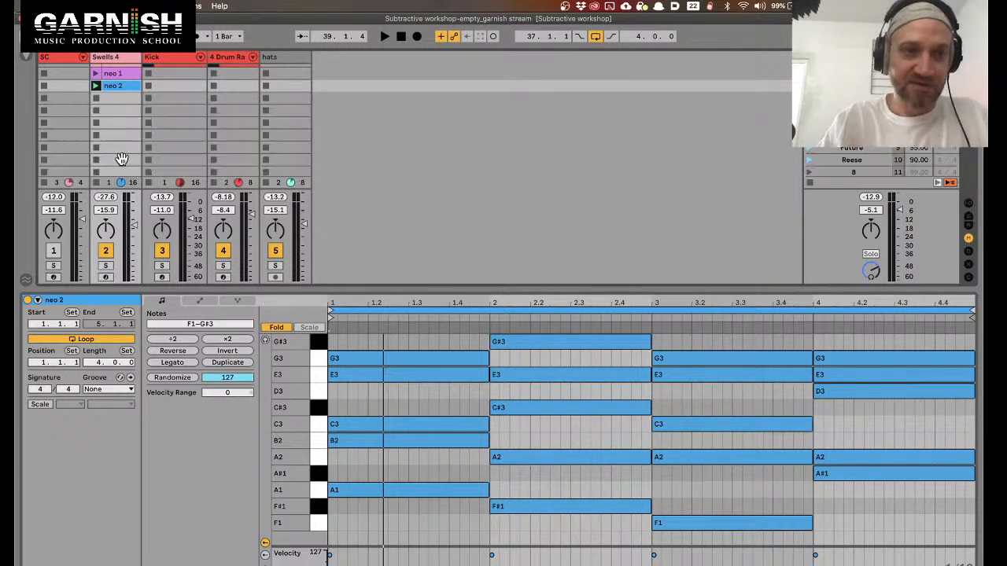
Show the Swells 4 track's device chain and expand its OTT device
scroll(123, 78, "up", 2)
left_click(118, 95)
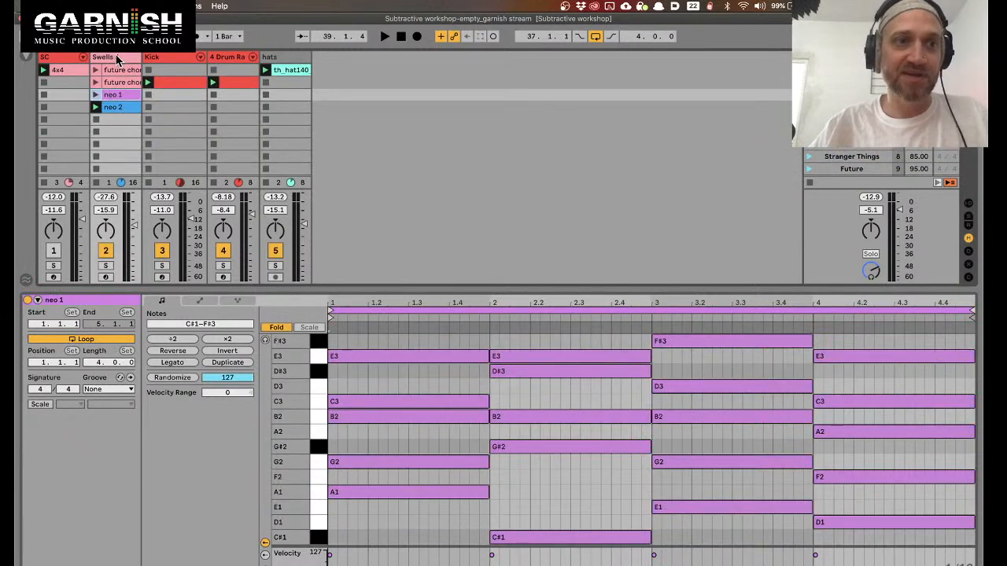
left_click(118, 60)
double_click(118, 60)
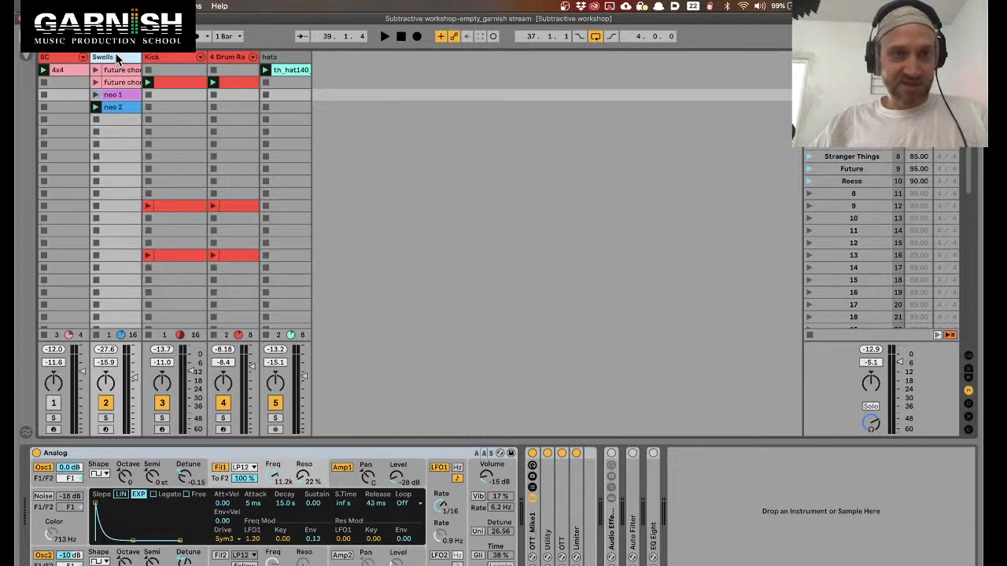
double_click(559, 522)
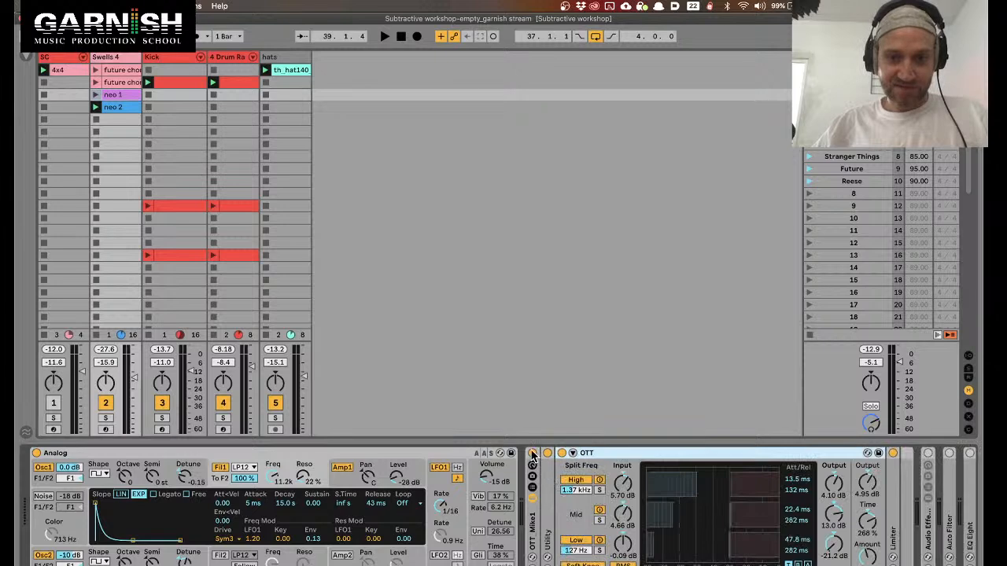
Try playing the chords with the OTT Mike1 rack bypassed, and undo a trial raise of the Analog volume to about -6.1 dB
left_click(532, 455)
key("space")
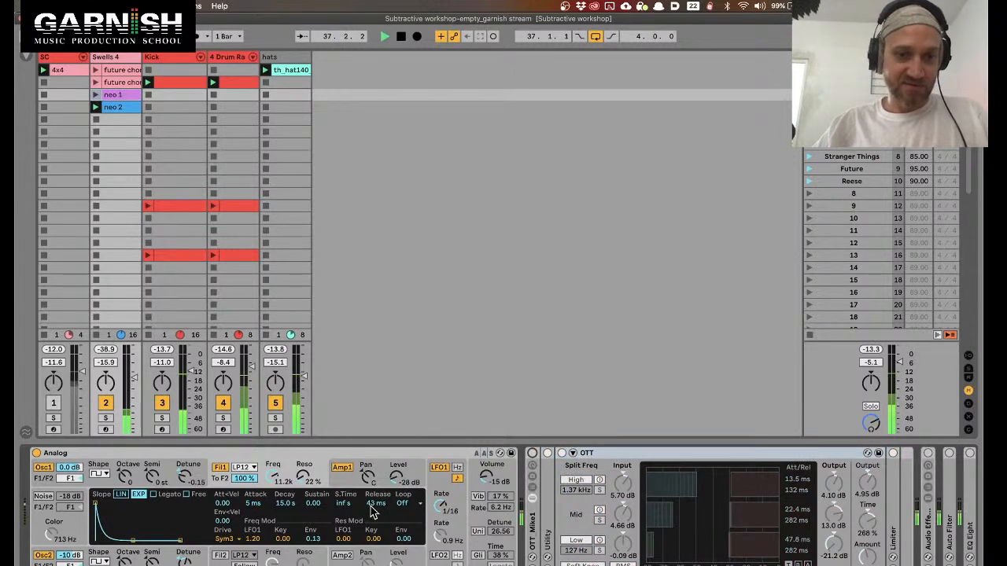
key("space")
left_click_drag(487, 483, 487, 460)
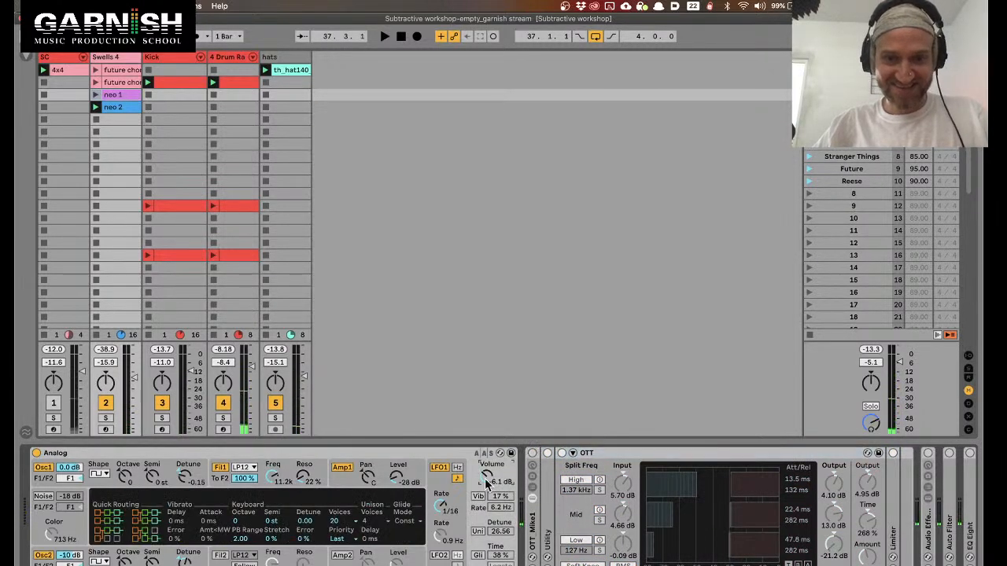
key("ctrl+z")
Expand the Utility device and reactivate the OTT Mike1 rack with only its OTT device turned off
double_click(549, 481)
left_click(532, 454)
scroll(641, 459, "right", 3)
scroll(642, 458, "right", 1)
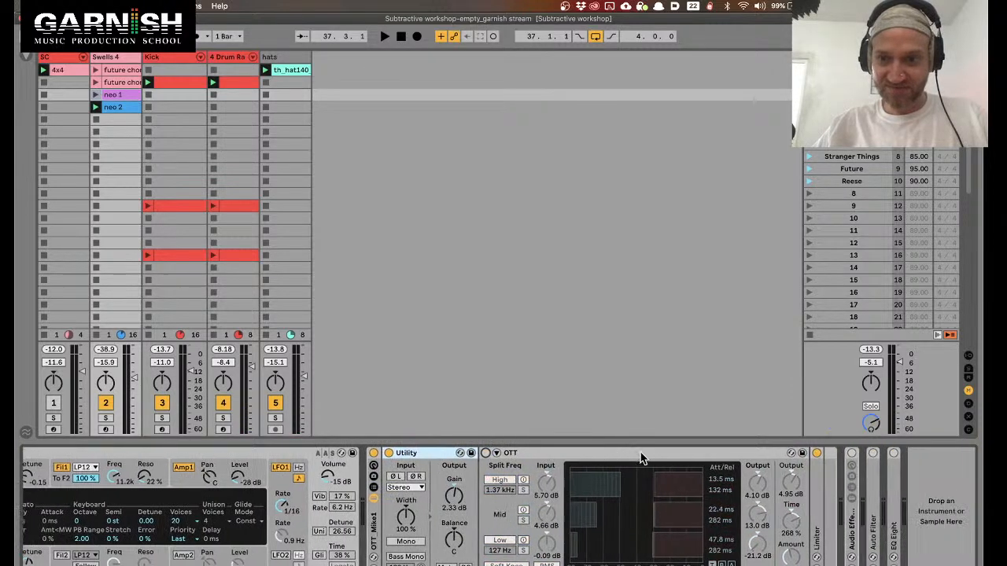
During playback, raise the Utility gain to 12.7 dB and turn off the Limiter on the Swells 4 track
key("space")
left_click_drag(454, 496, 454, 474)
left_click(817, 454)
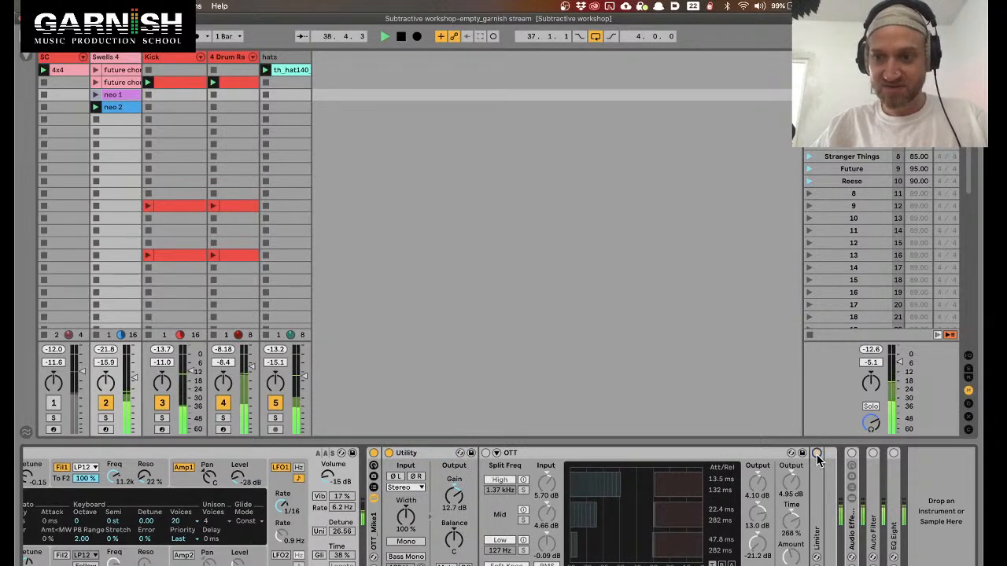
Search the browser for "gate" and insert the Gate effect directly after Analog on the Swells 4 track
scroll(181, 258, "down", 1)
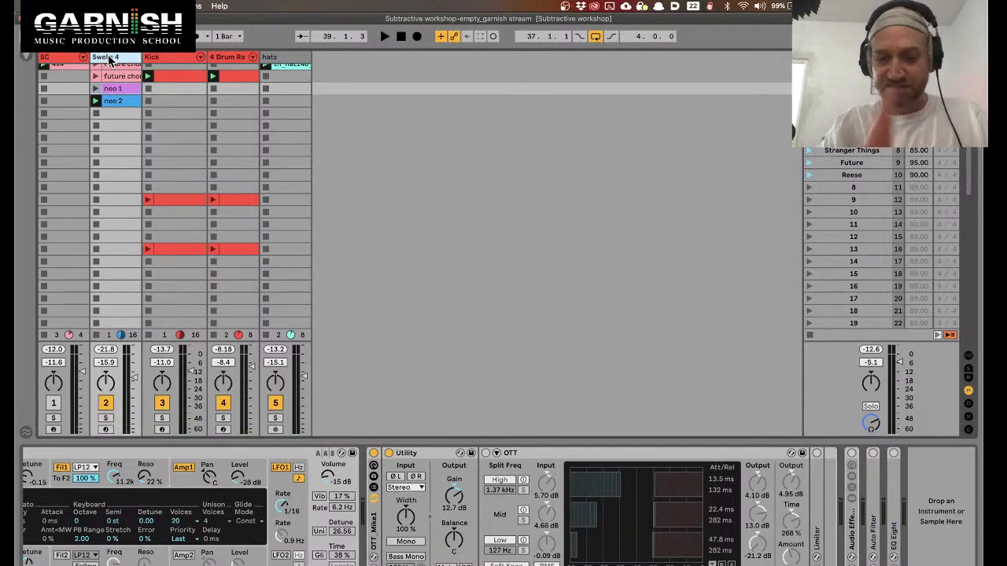
key("super+f")
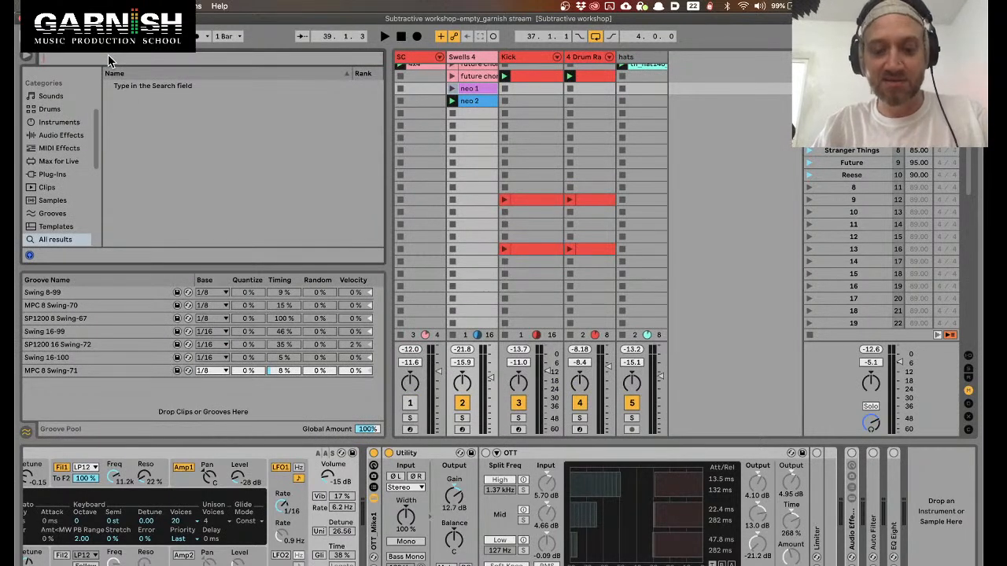
type("gate")
left_click_drag(135, 86, 384, 473)
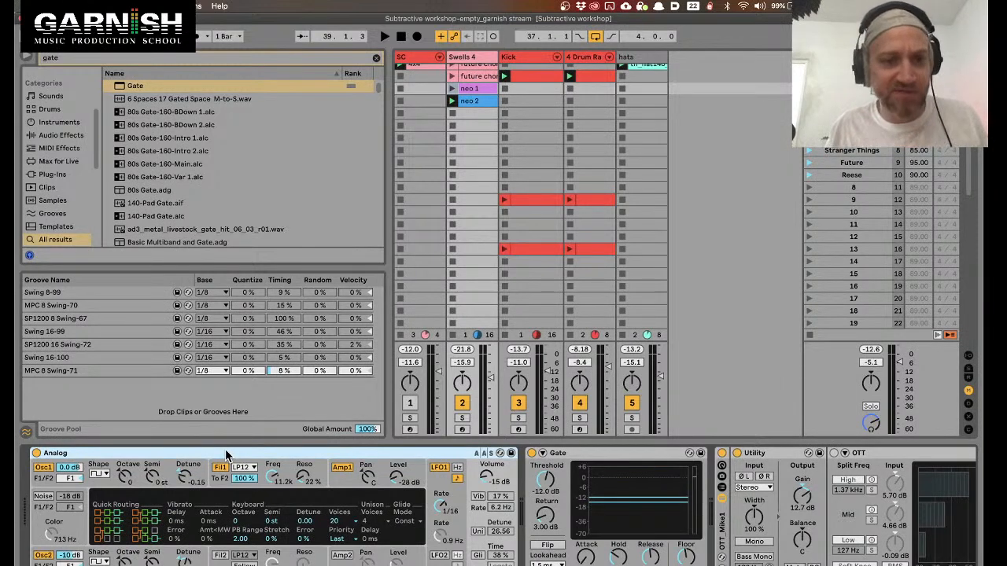
Compare Analog's unison on and off with the Gate bypassed, set the unison detune to 5.31, and reactivate the Gate
left_click(477, 532)
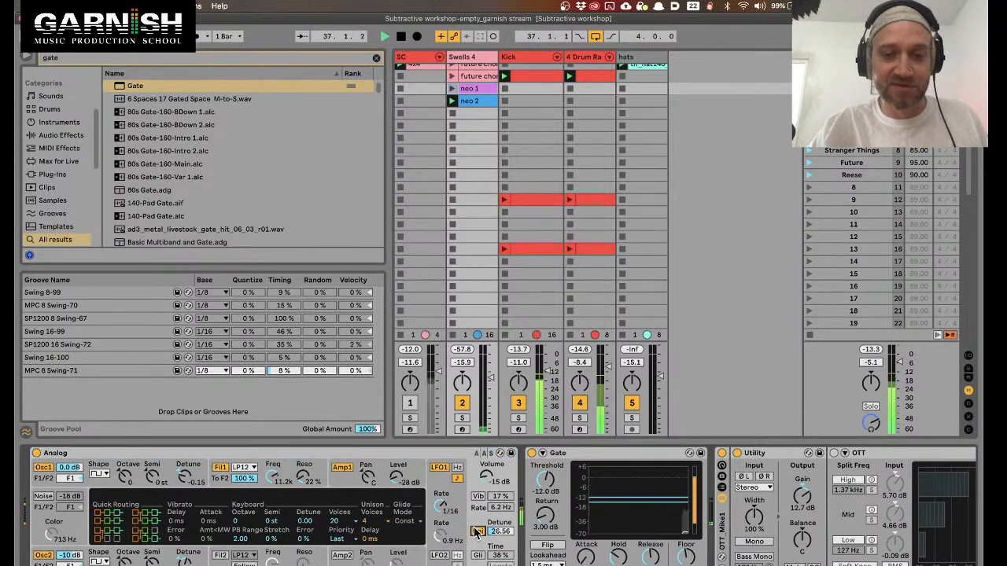
left_click(532, 454)
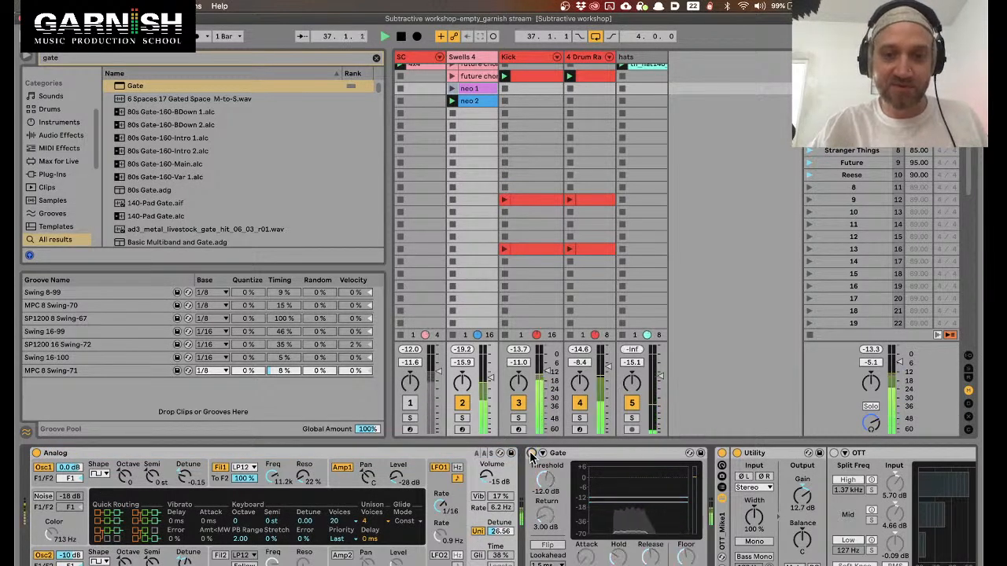
mouse_move(499, 532)
left_mouse_down()
mouse_move(499, 550)
mouse_move(482, 535)
left_mouse_up()
left_click(478, 533)
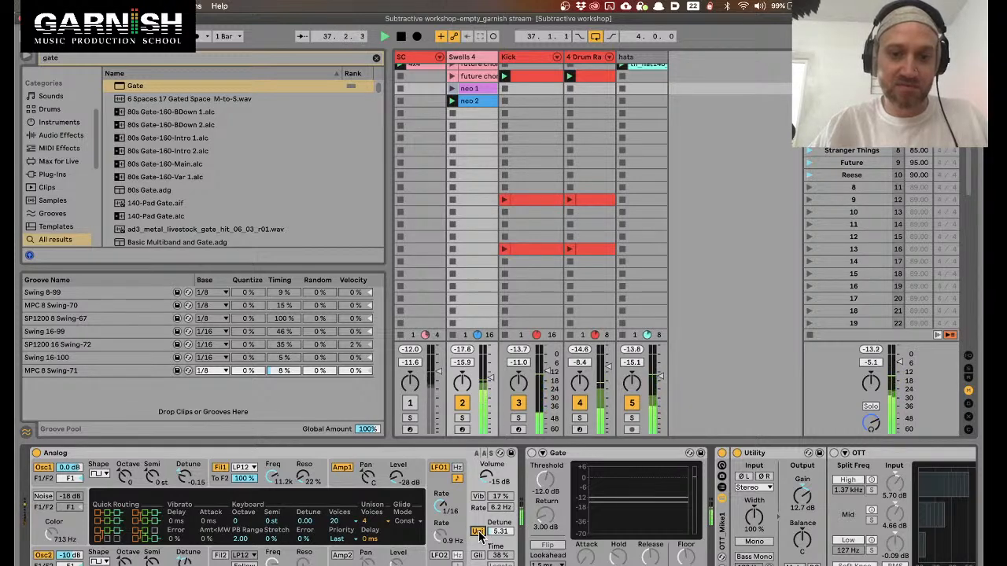
left_click(481, 534)
key("space")
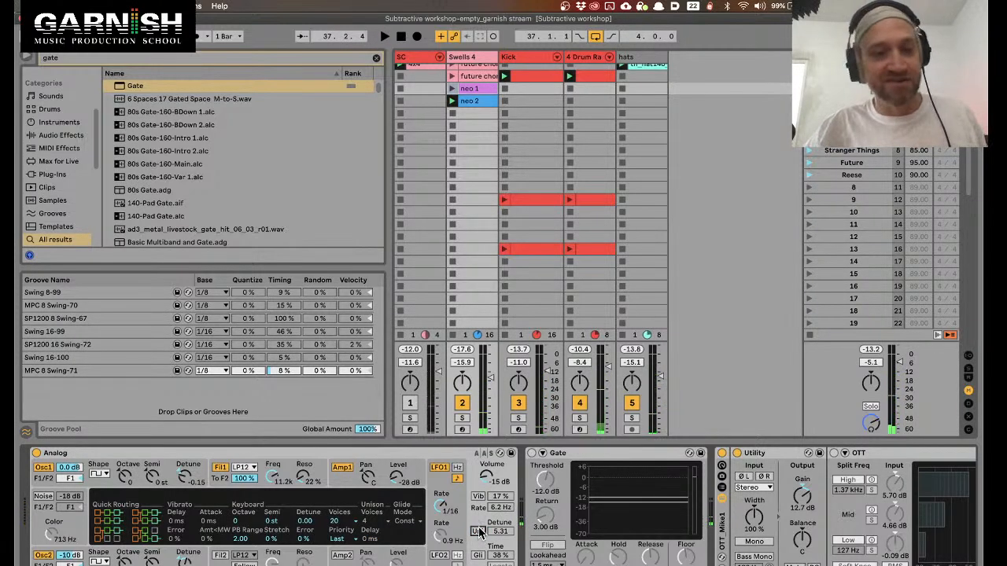
left_click(268, 454)
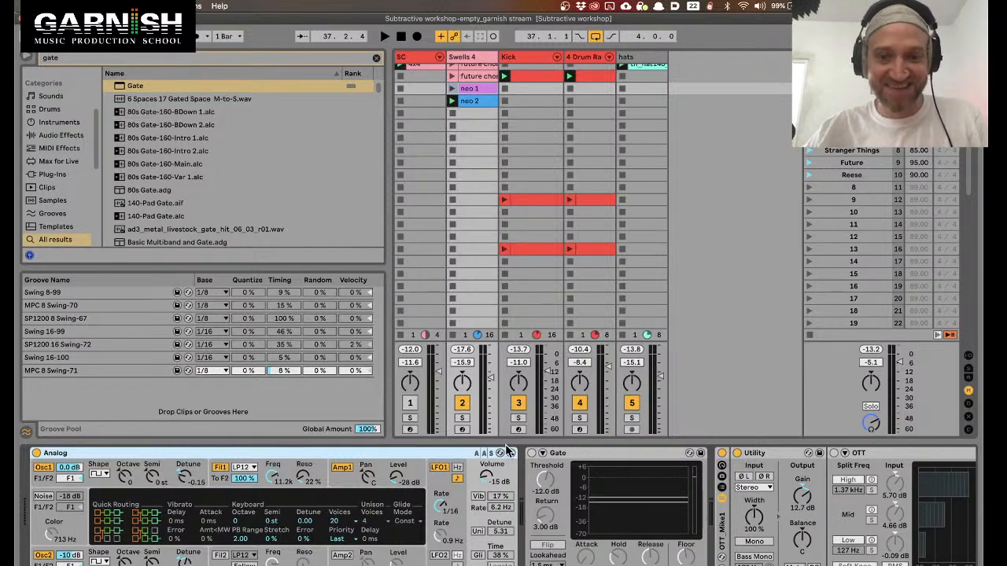
left_click(568, 454)
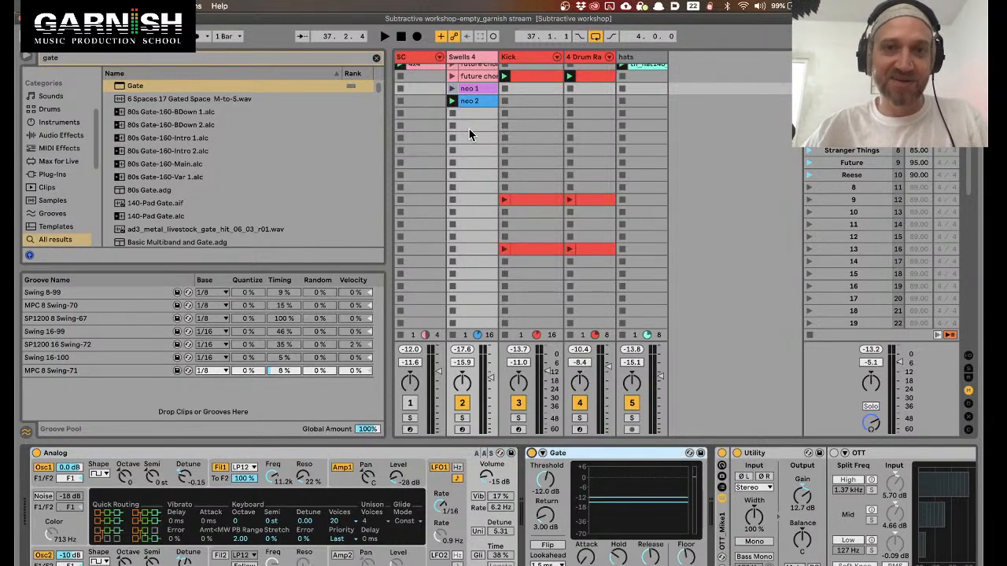
Insert a new MIDI track after the SC track and load the Wavetable instrument onto it from a browser search
left_click(423, 58)
key("super+shift+t")
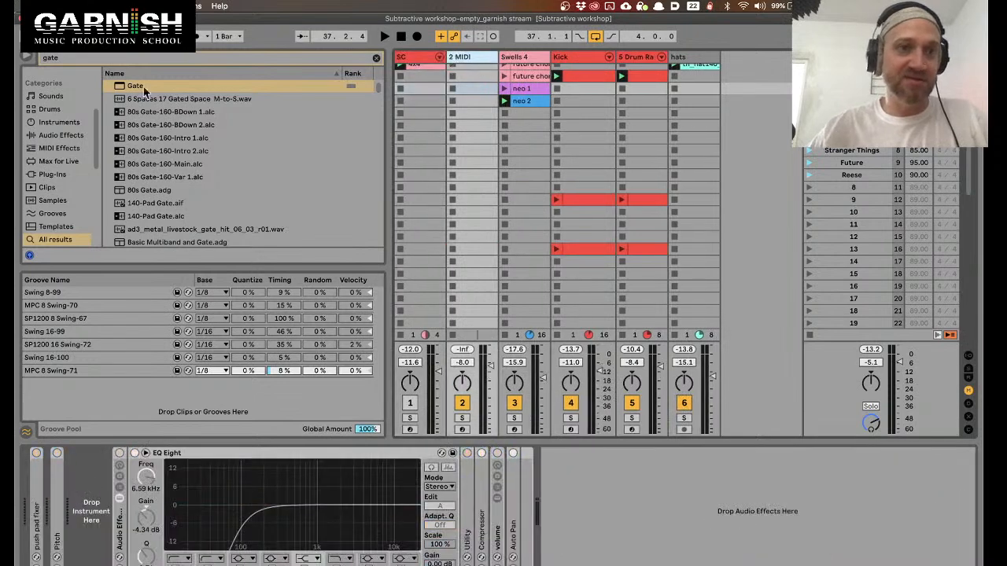
key("super+f")
type("wa")
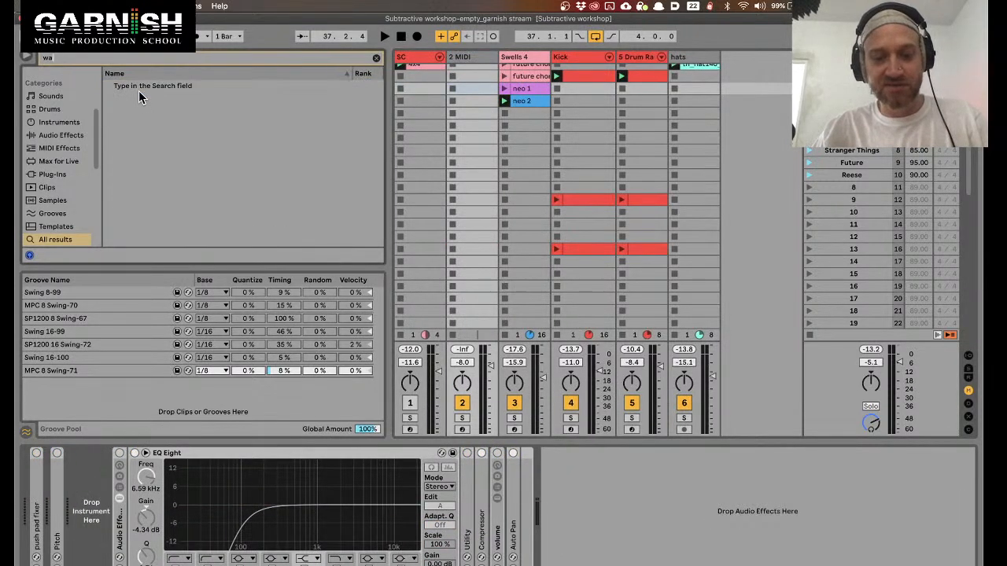
type("ve")
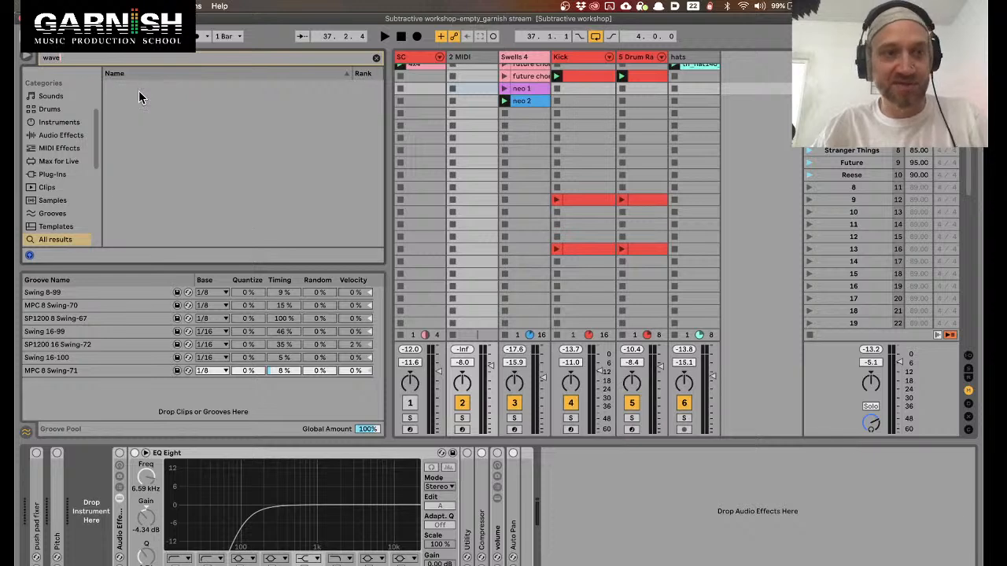
type("ta")
left_click(145, 86)
left_click_drag(146, 86, 472, 101)
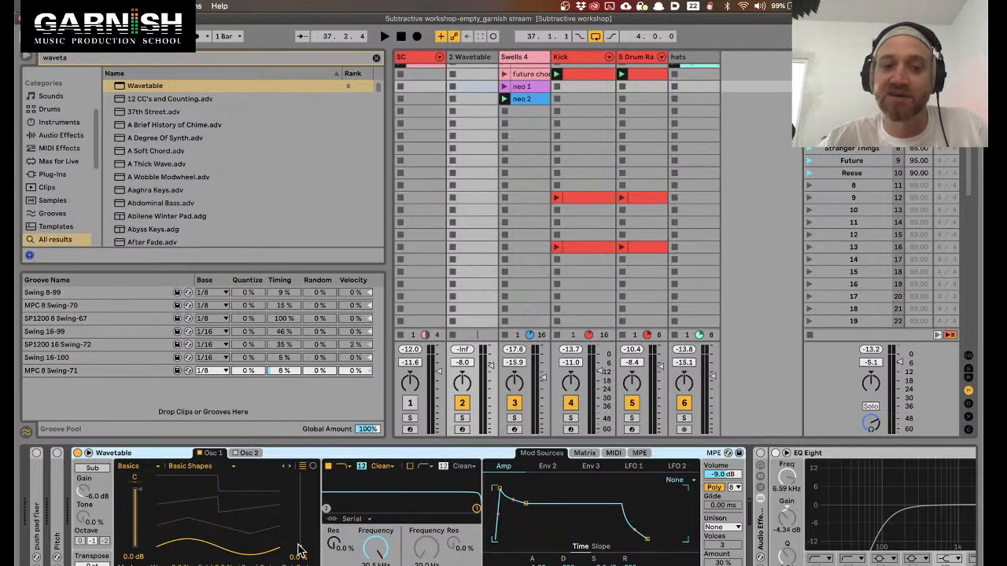
Set Wavetable's Osc 1 wavetable position to 100% in the Basic Shapes table
left_click_drag(298, 551, 301, 479)
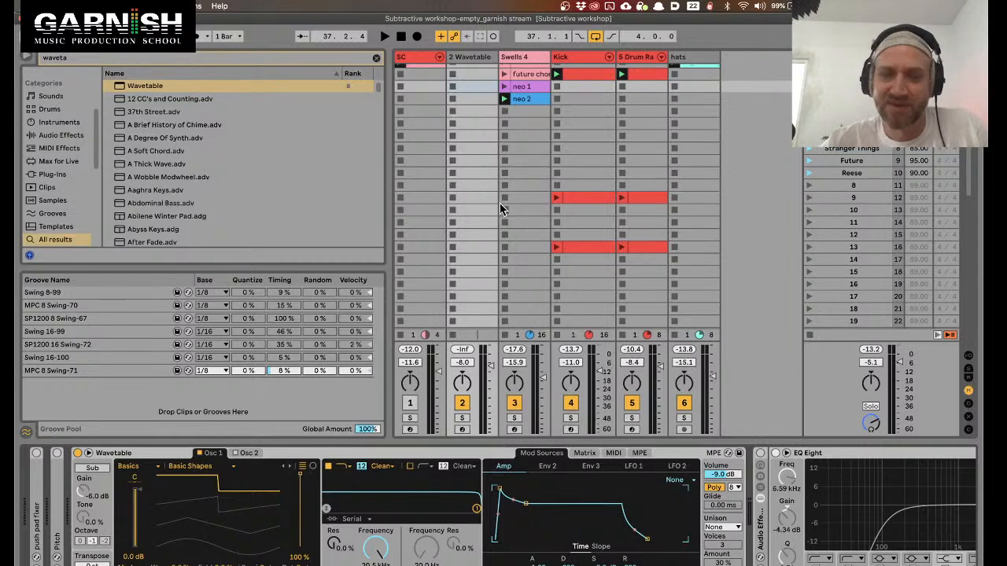
scroll(484, 183, "up", 1)
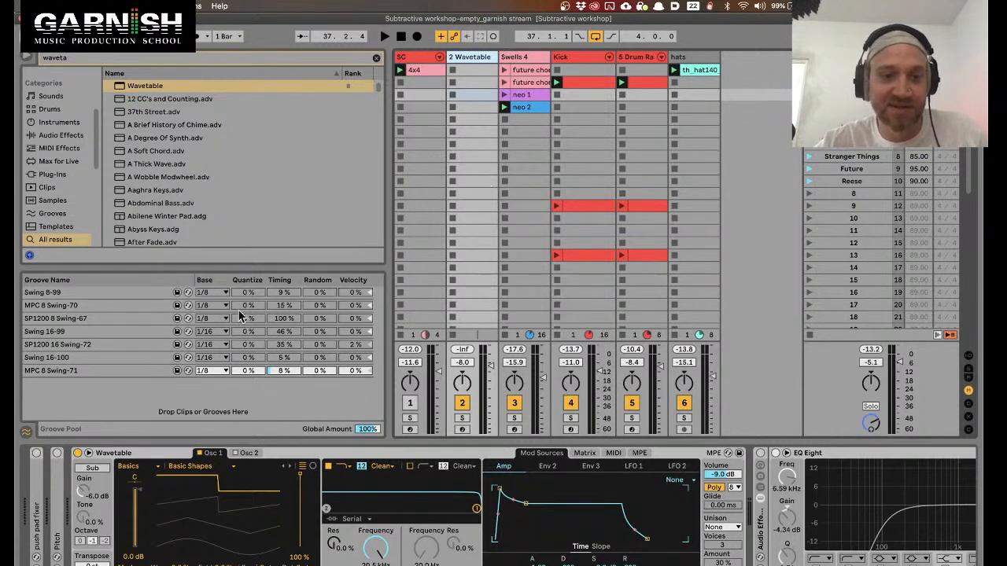
left_click(308, 458)
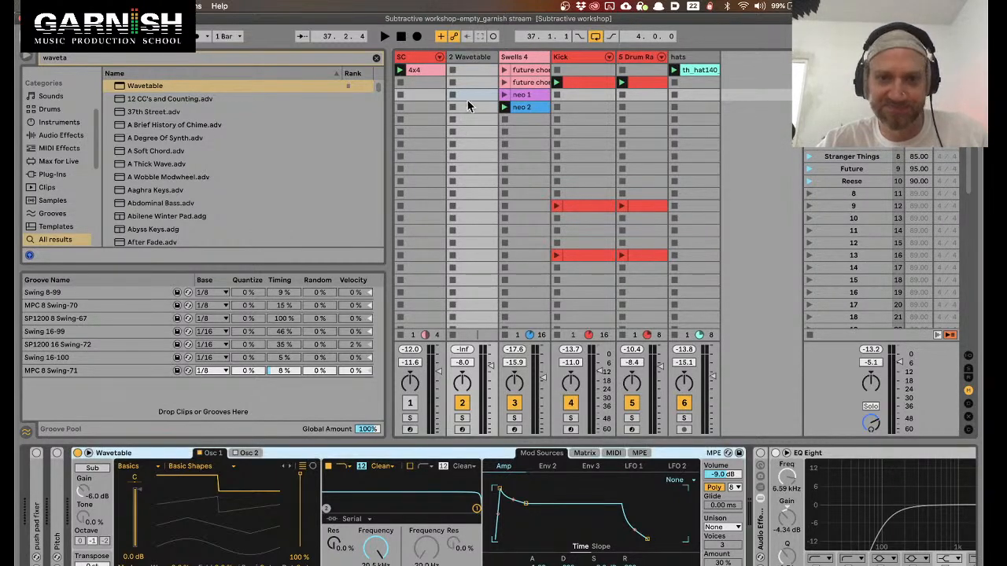
Create a one-bar MIDI clip in the Wavetable track's first slot and add sixteenth-length C3 notes at 1.1.1 and 1.1.3
double_click(468, 70)
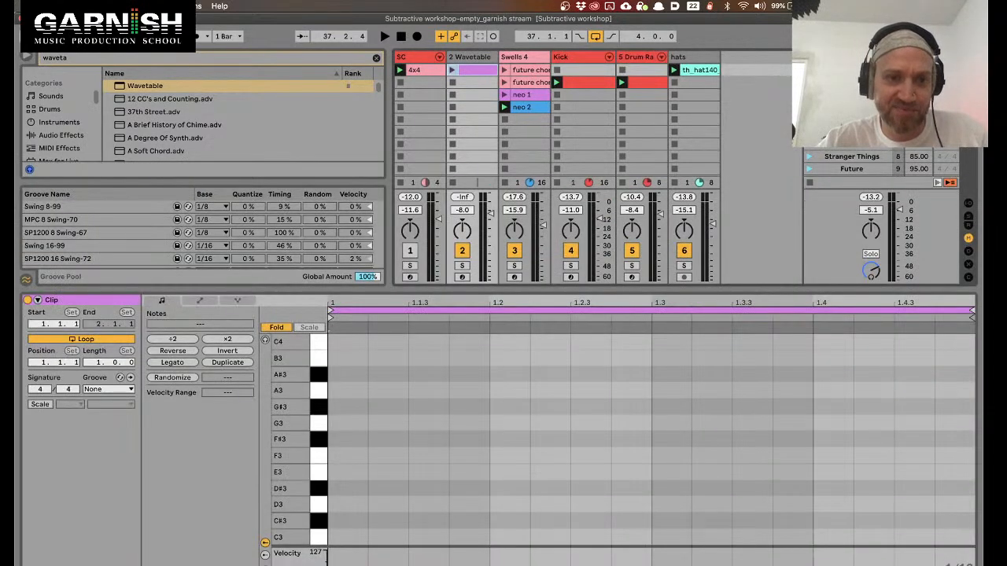
scroll(307, 473, "down", 3)
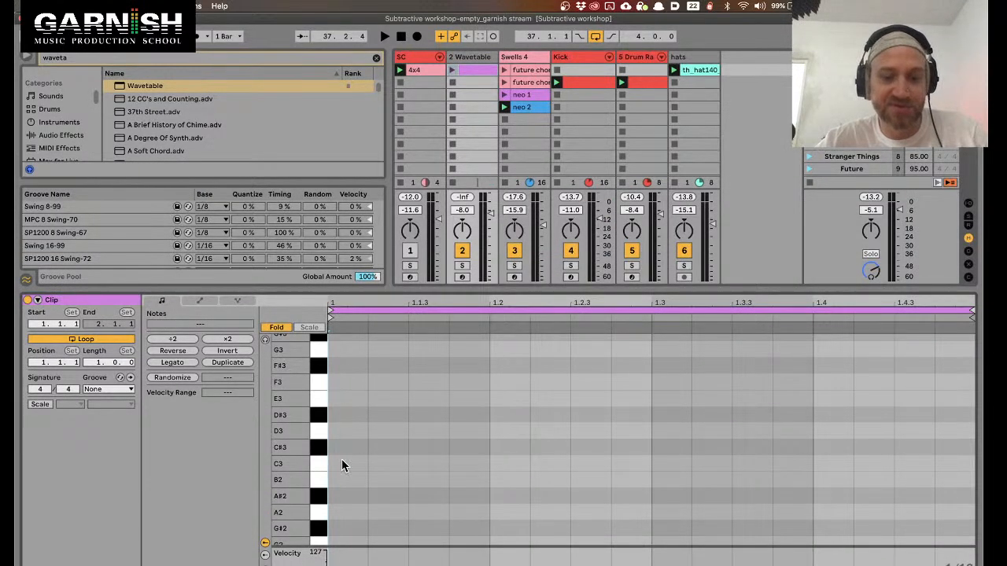
left_click(343, 463)
right_click(340, 466)
right_click(418, 466)
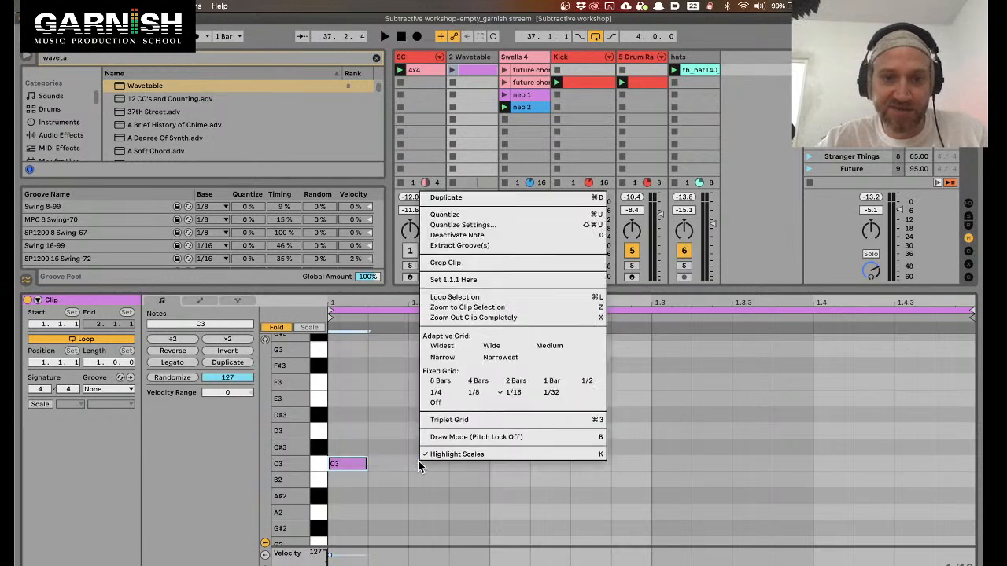
left_click(358, 469)
left_click(428, 465)
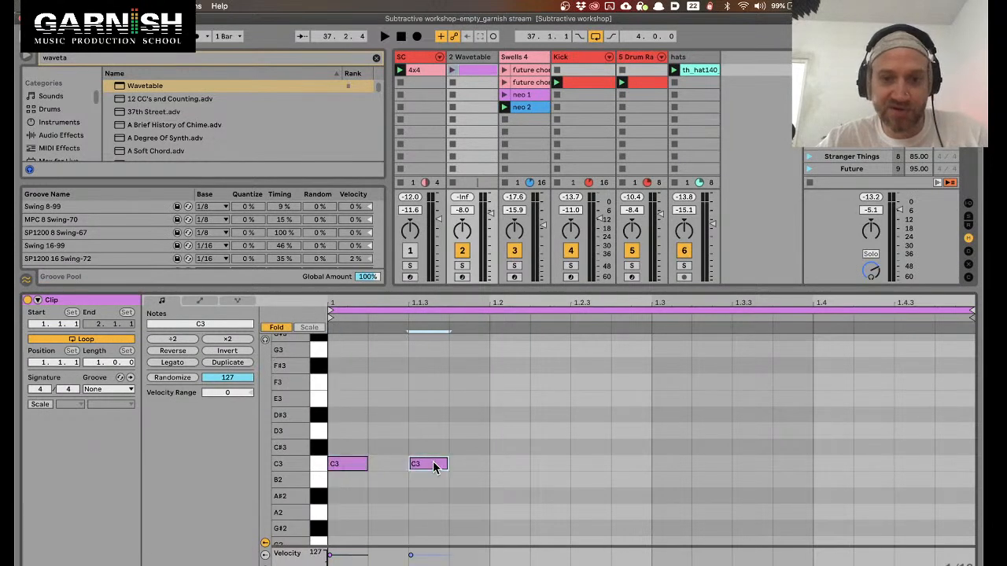
Fill the bar with sixteenth-length C3 notes on every eighth-note position and launch the Wavetable clip
left_click(512, 464)
key("ctrl+a")
key("ctrl+d")
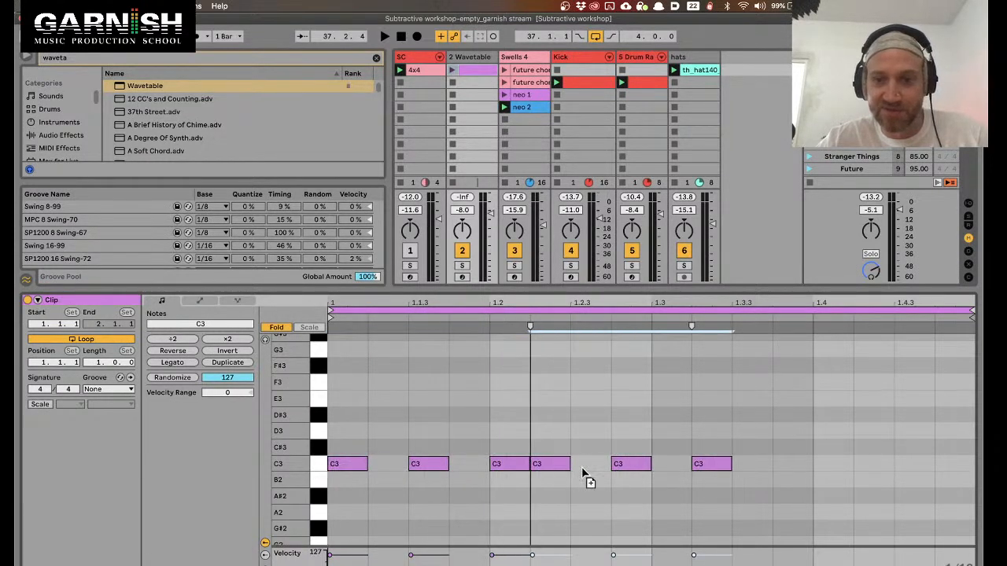
key("ctrl+d")
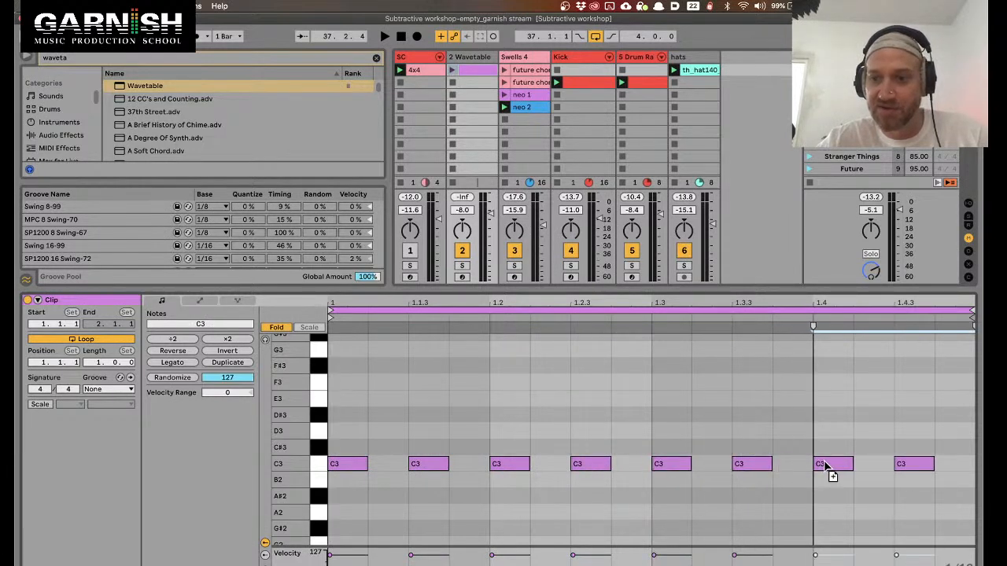
double_click(708, 299)
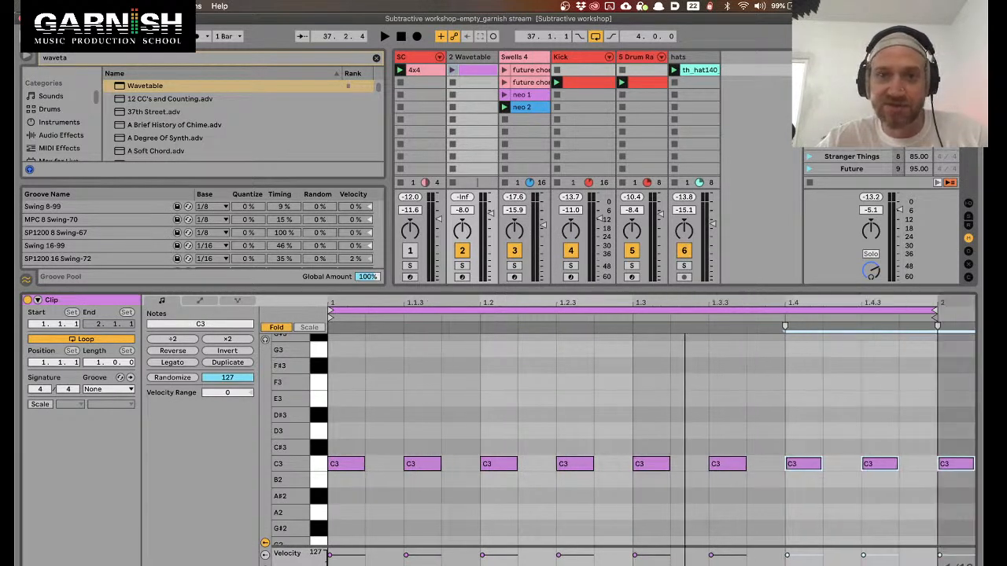
left_click(453, 70)
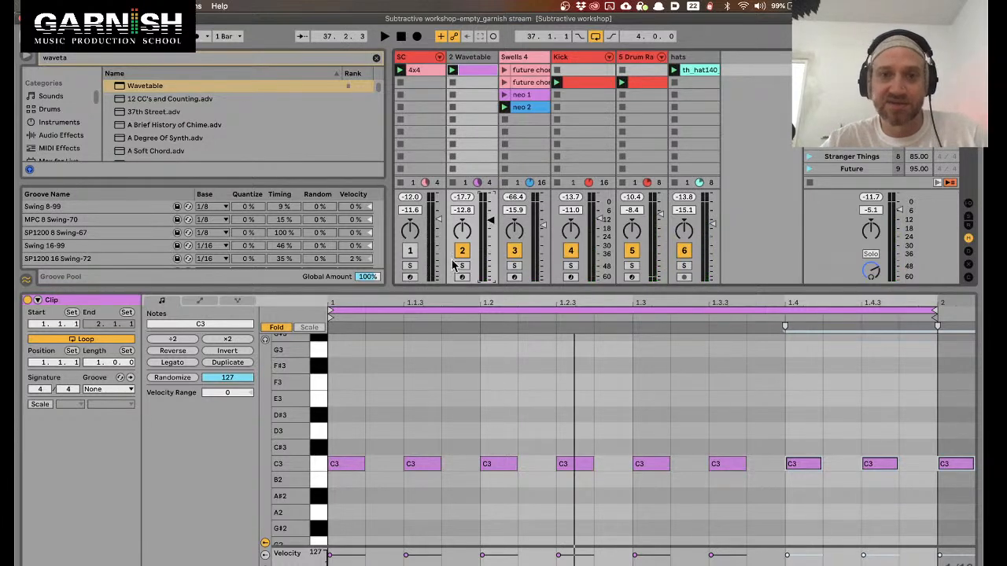
Set Wavetable's amp envelope to 0 ms attack, 525 ms decay, 0.0 dB sustain and 5.04 ms release, and Osc 1 position to 69%
key("shift+Tab")
left_click_drag(525, 505, 494, 489)
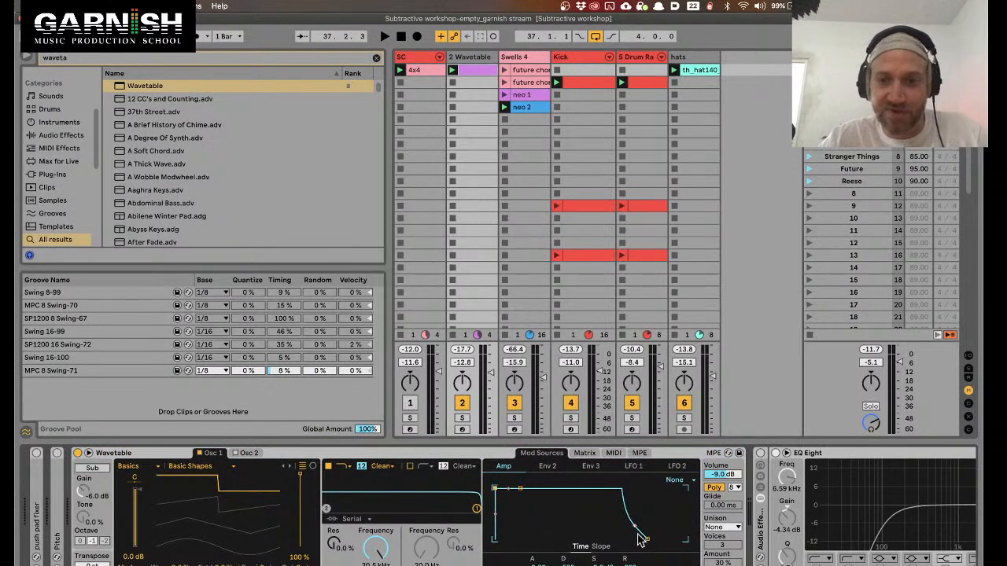
left_click_drag(647, 540, 623, 539)
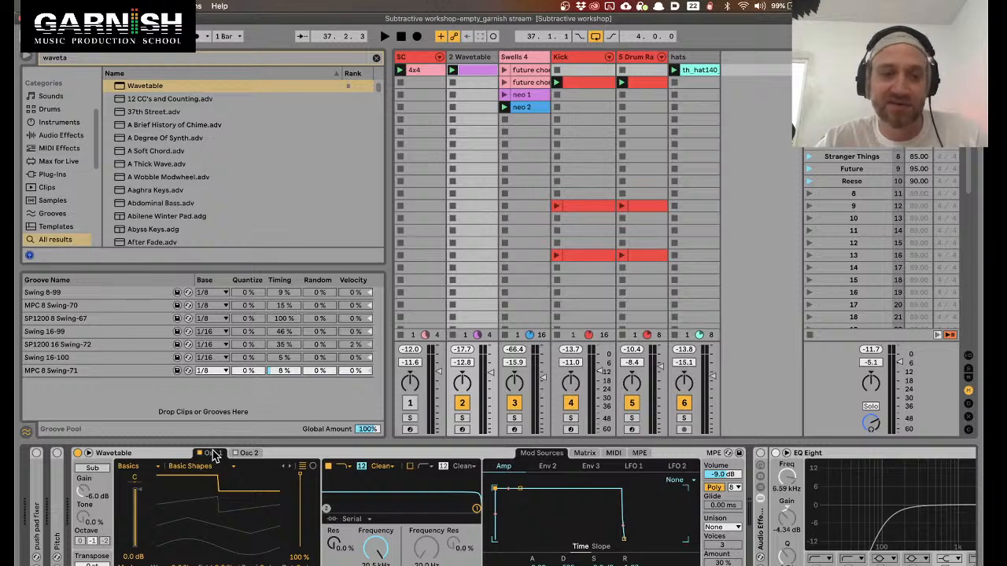
left_click(538, 454)
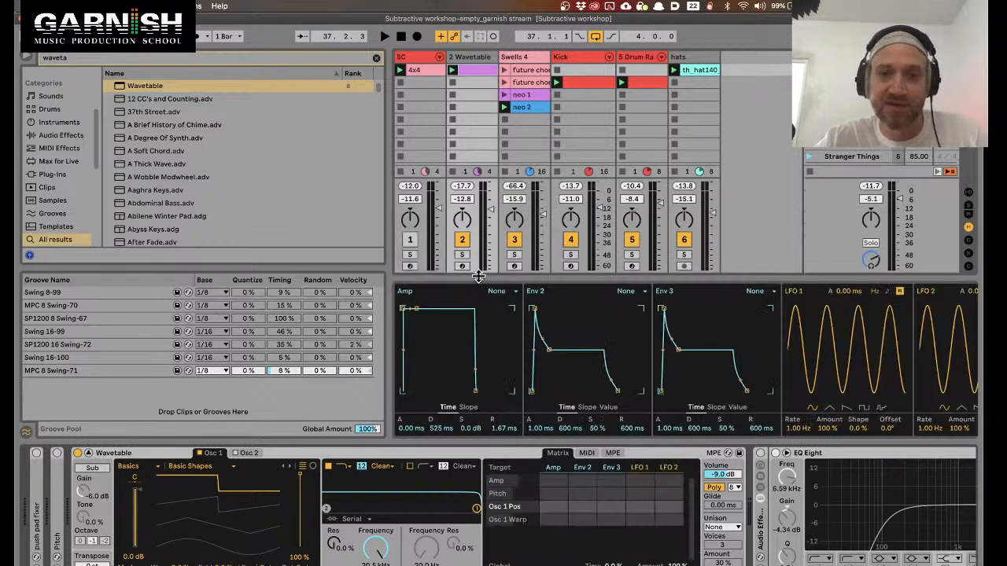
left_click_drag(477, 274, 473, 204)
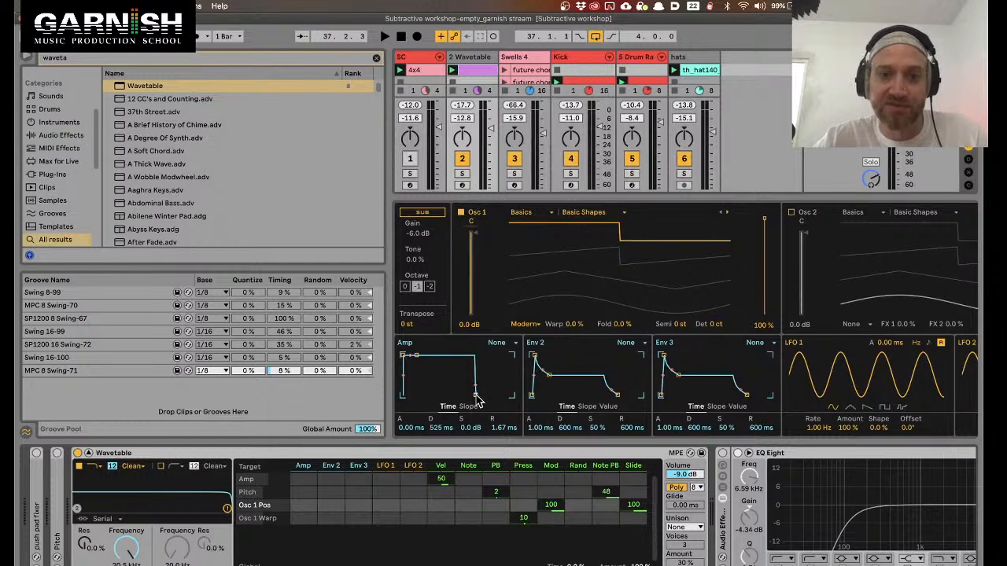
left_click_drag(477, 394, 481, 394)
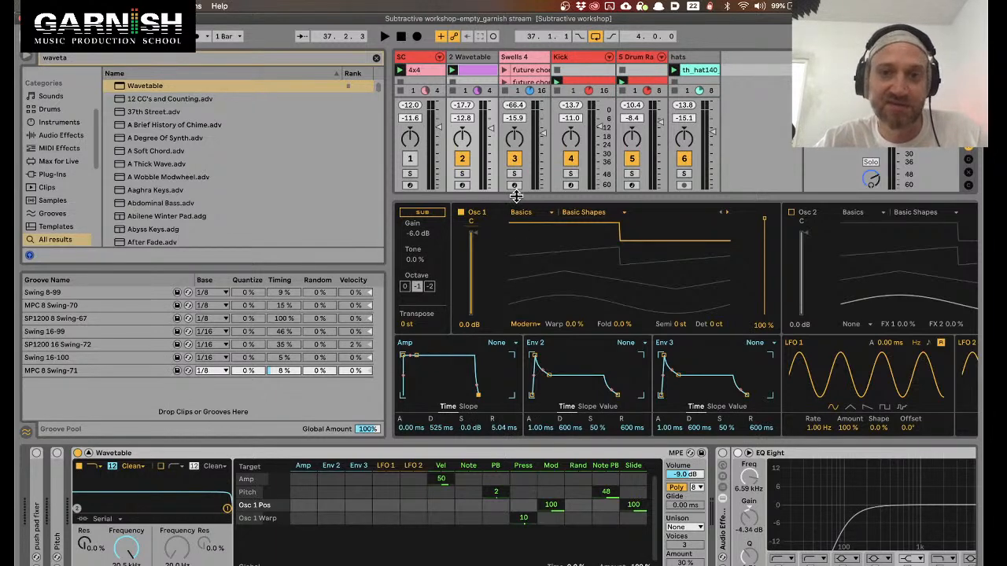
left_click_drag(764, 218, 764, 250)
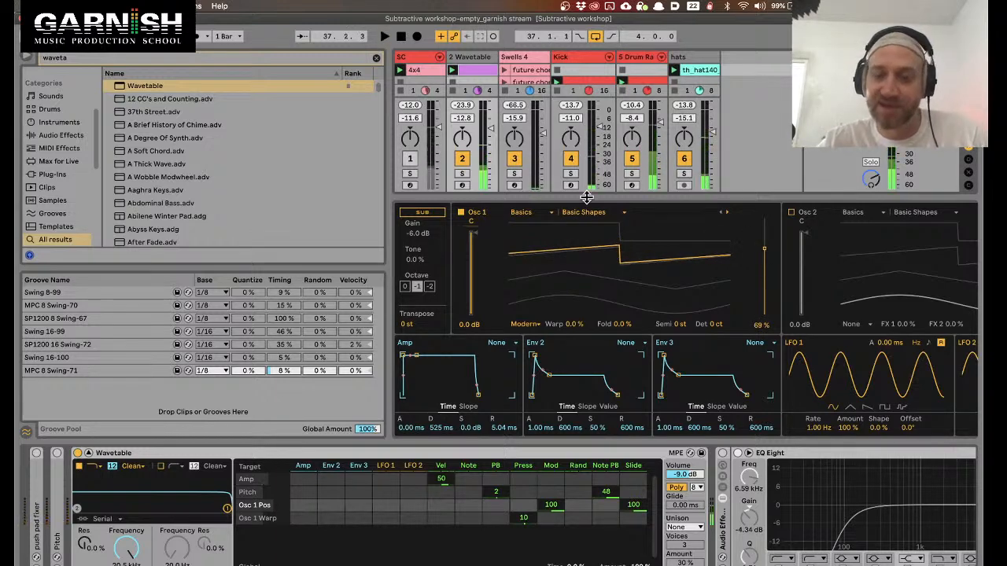
Review the Gate on the Swells 4 track and the note pattern in the Wavetable track's clip
left_click(516, 58)
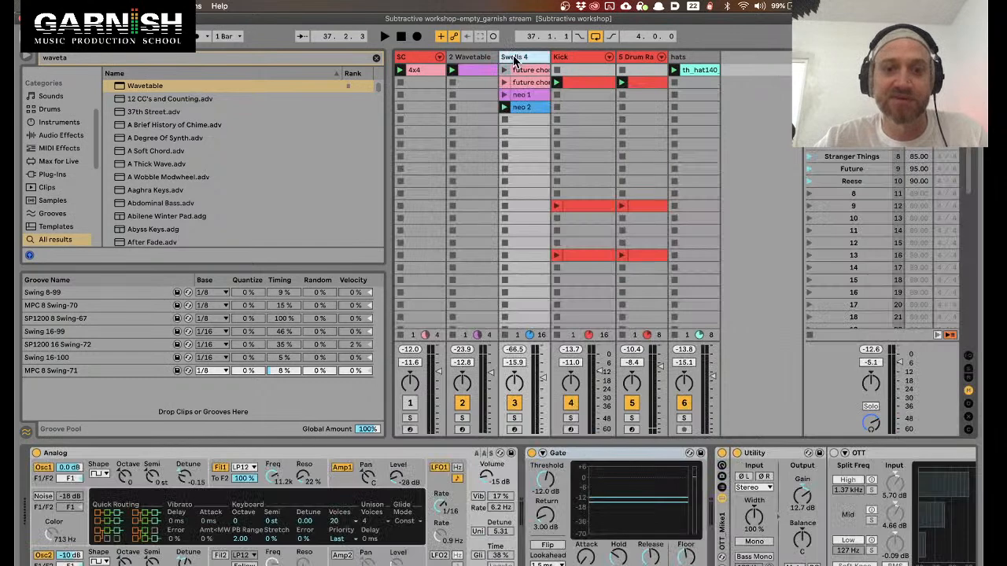
left_click(572, 460)
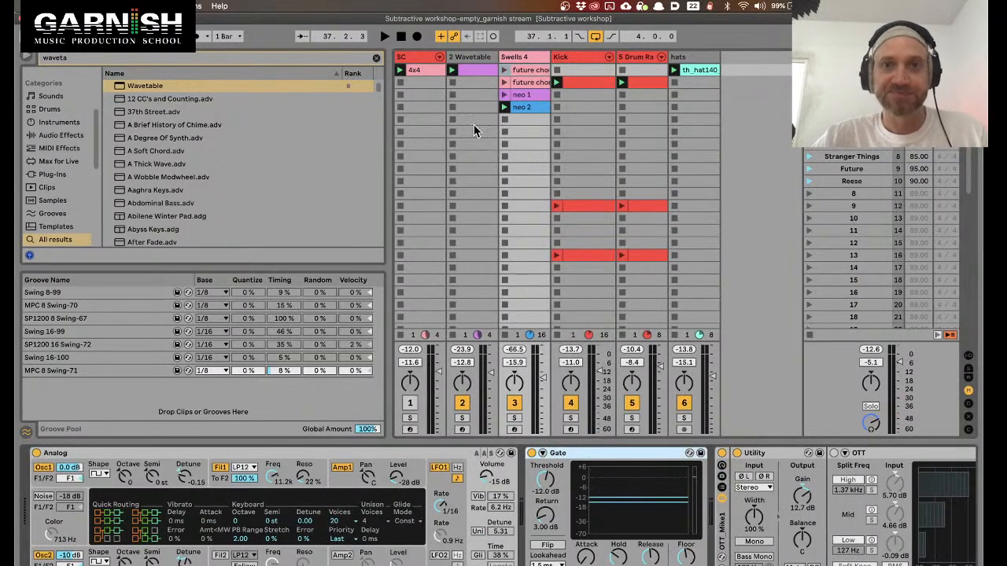
left_click(468, 71)
double_click(473, 73)
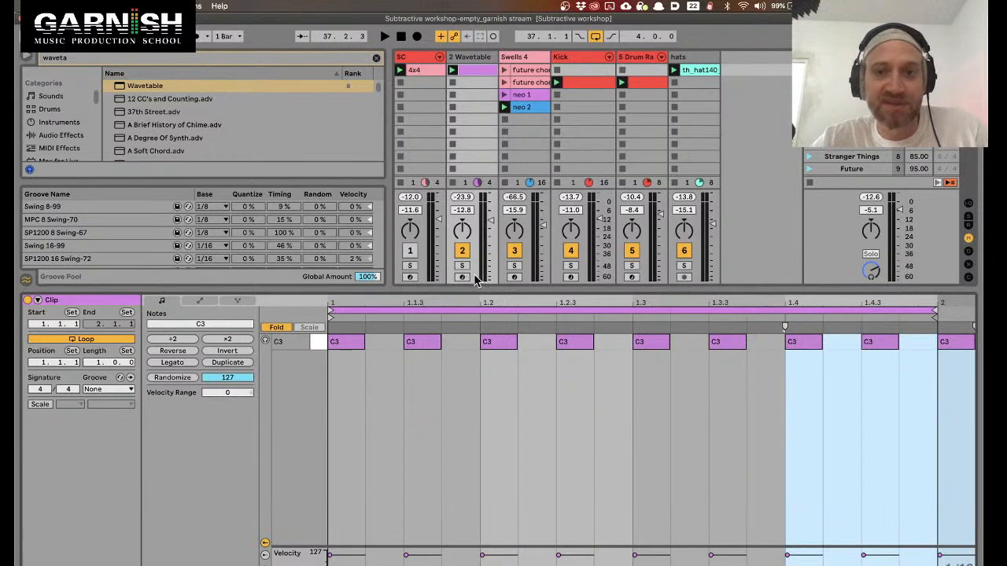
Enable the sidechain of the Gate on Swells 4 and take its audio from 2-Wavetable
left_click(525, 59)
left_click(524, 59)
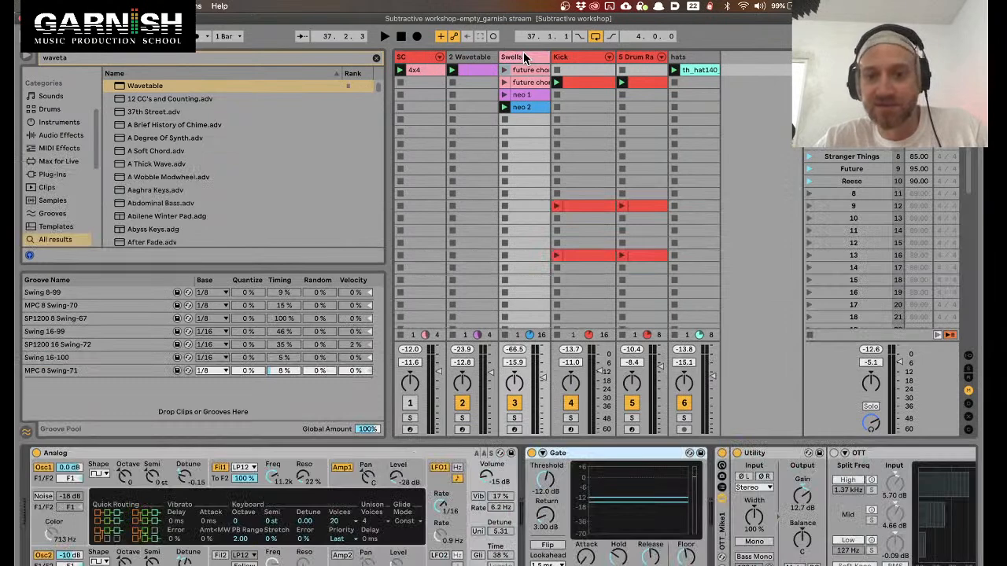
left_click(542, 454)
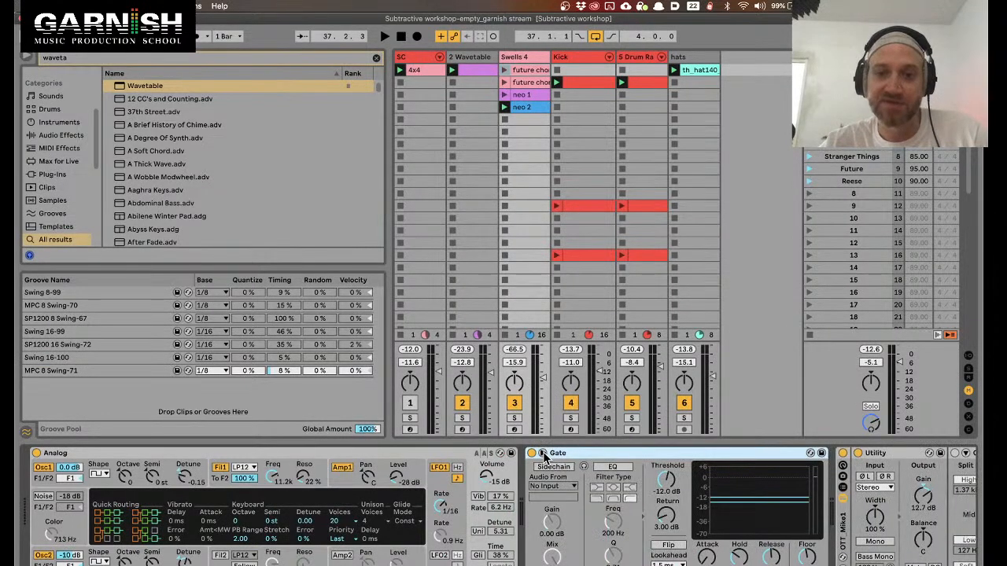
left_click(554, 467)
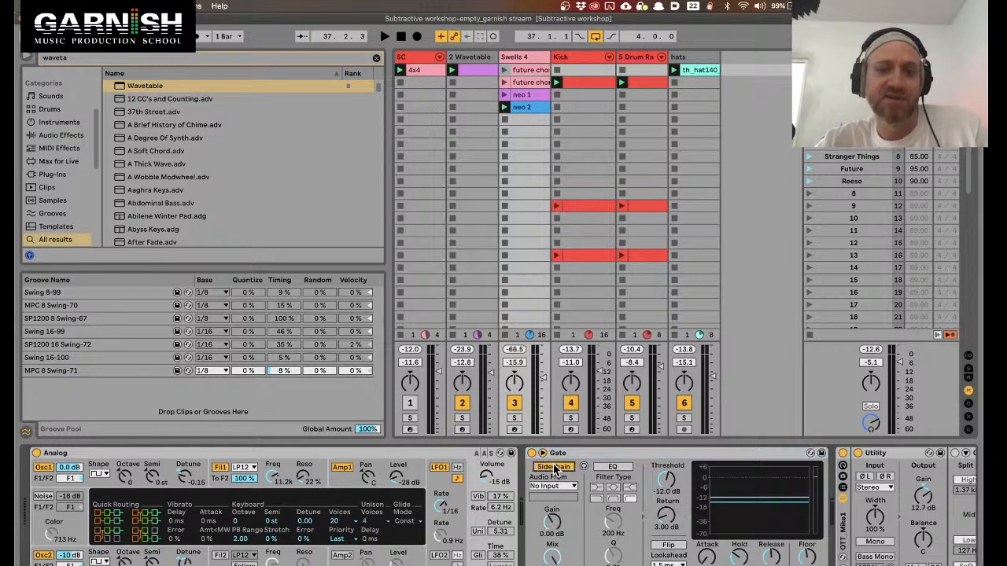
left_click(550, 487)
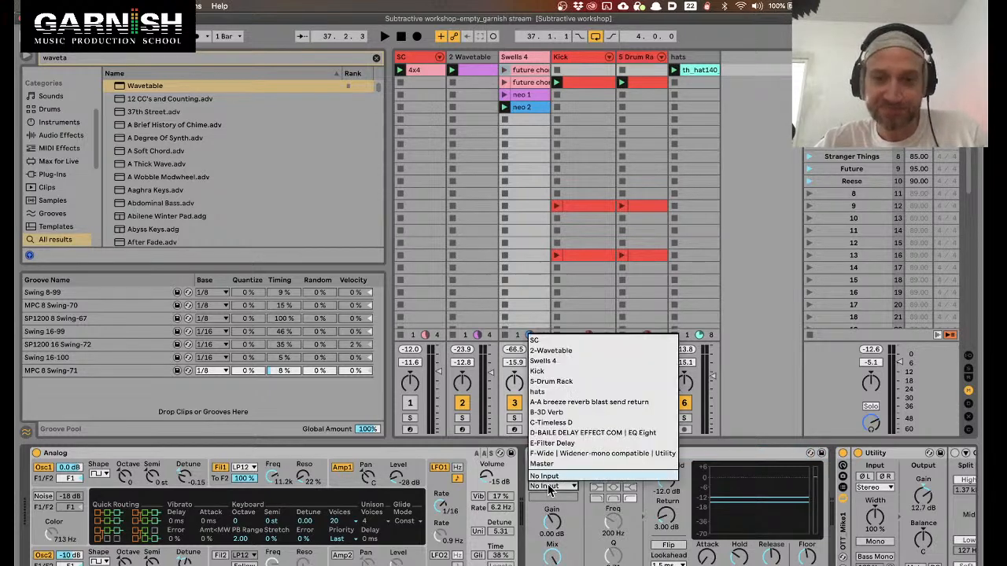
left_click(554, 353)
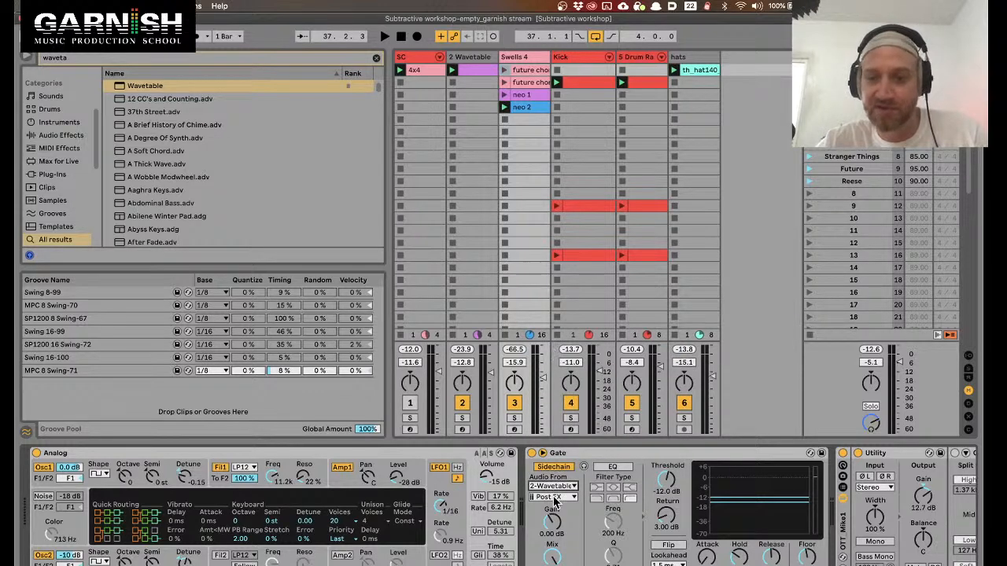
Deactivate the Wavetable track's output and select 2-Wavetable with the Post FX tap point for the Gate's sidechain
left_click(463, 404)
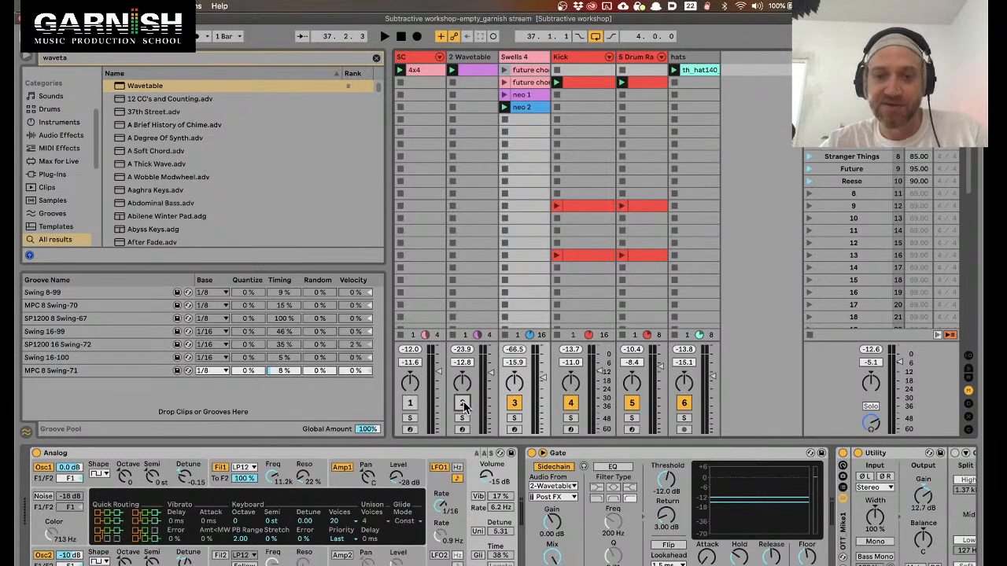
left_click(550, 501)
left_click(551, 504)
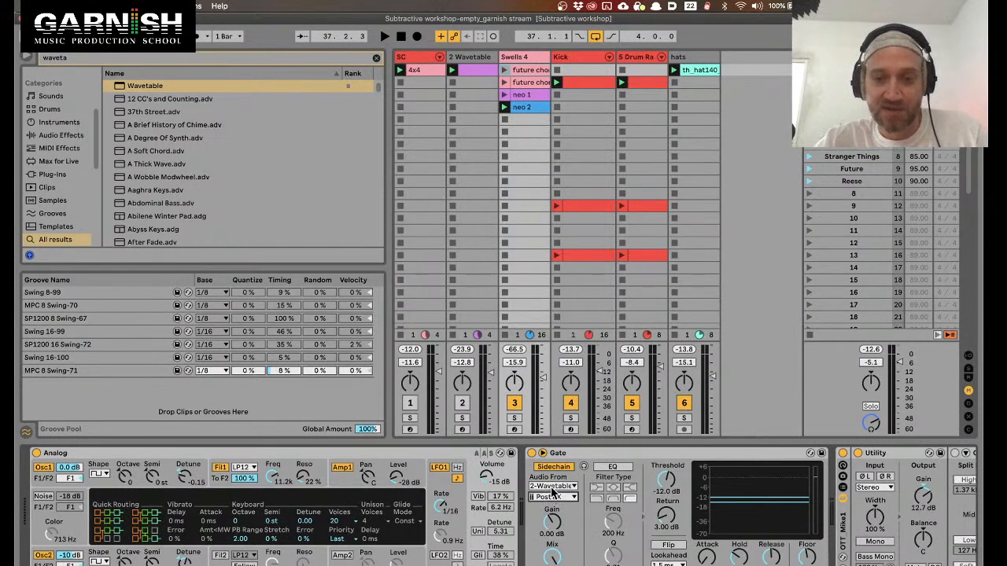
left_click(553, 487)
left_click(552, 487)
left_click(553, 487)
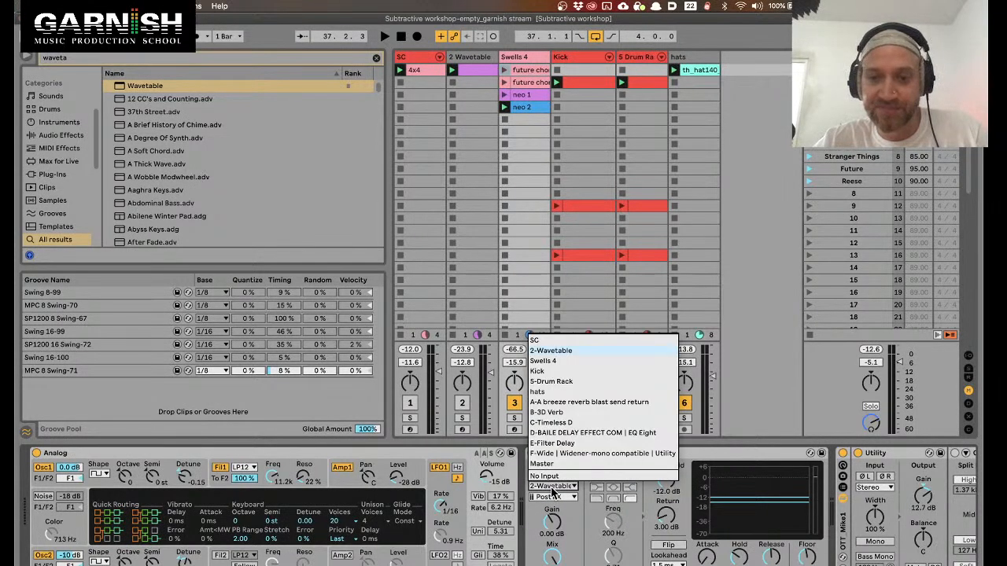
left_click(558, 352)
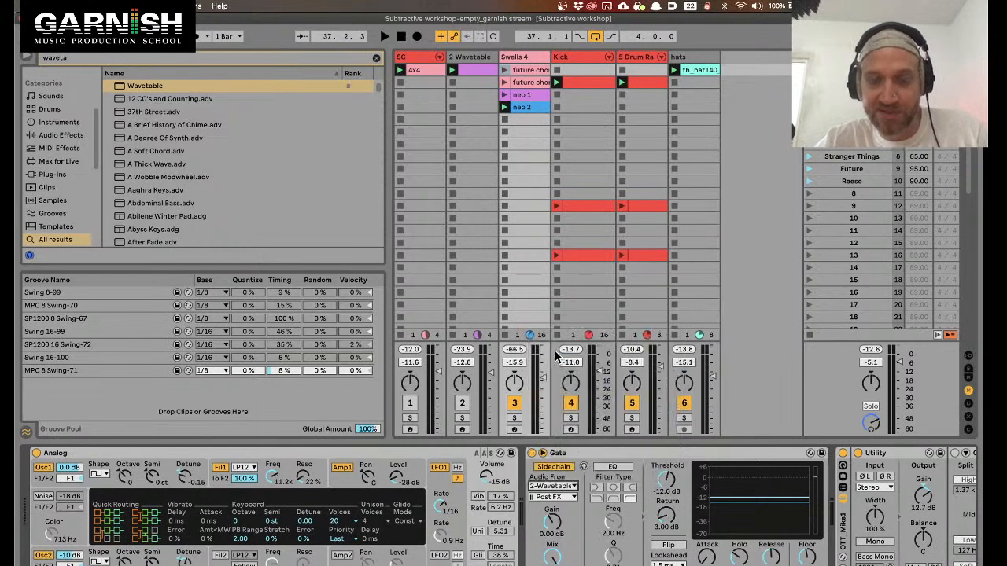
left_click(553, 497)
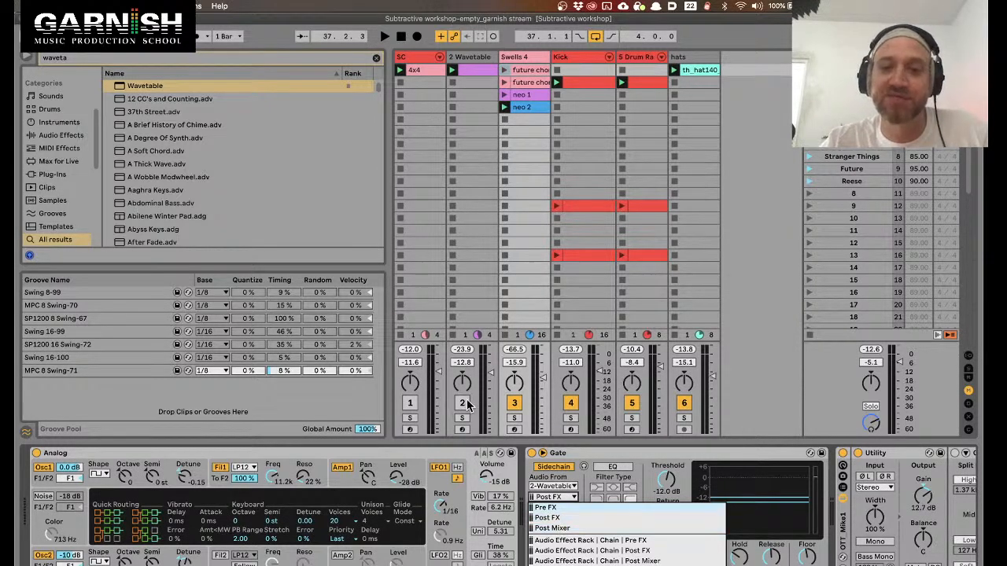
left_click(563, 519)
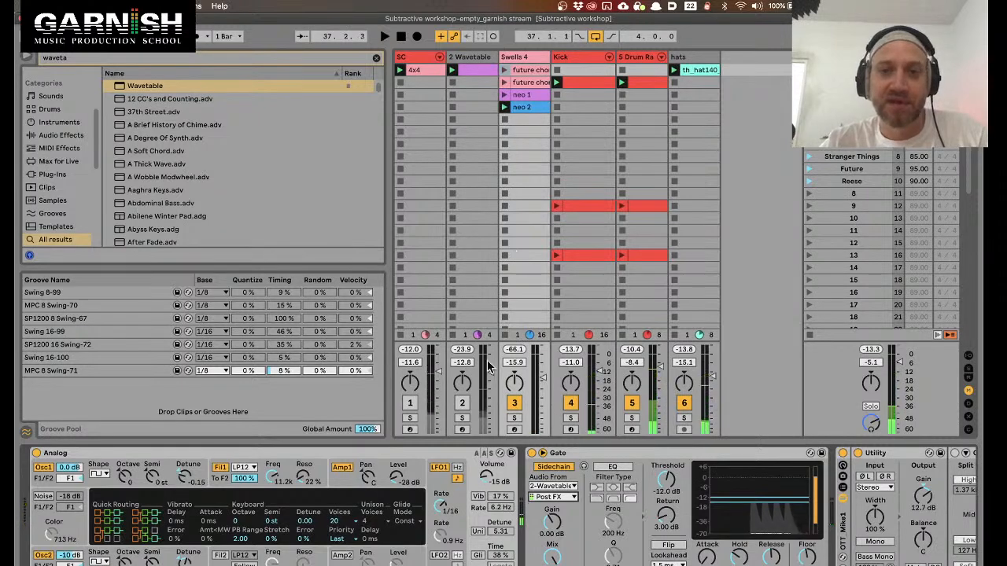
Check the neo 2 clip on Swells 4 and lower the Gate's threshold to -21.2 dB during playback
left_click(522, 109)
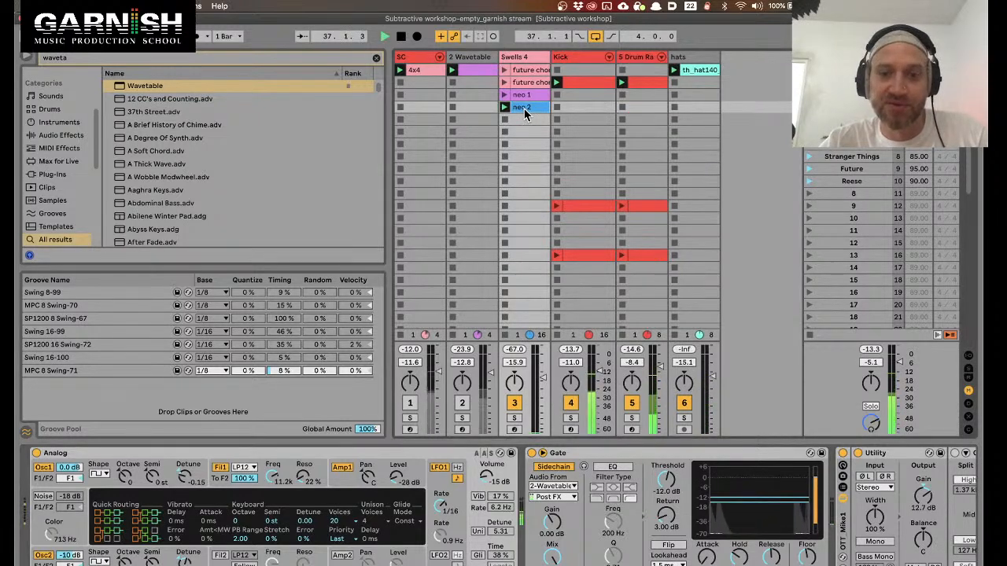
double_click(525, 115)
key("shift+Tab")
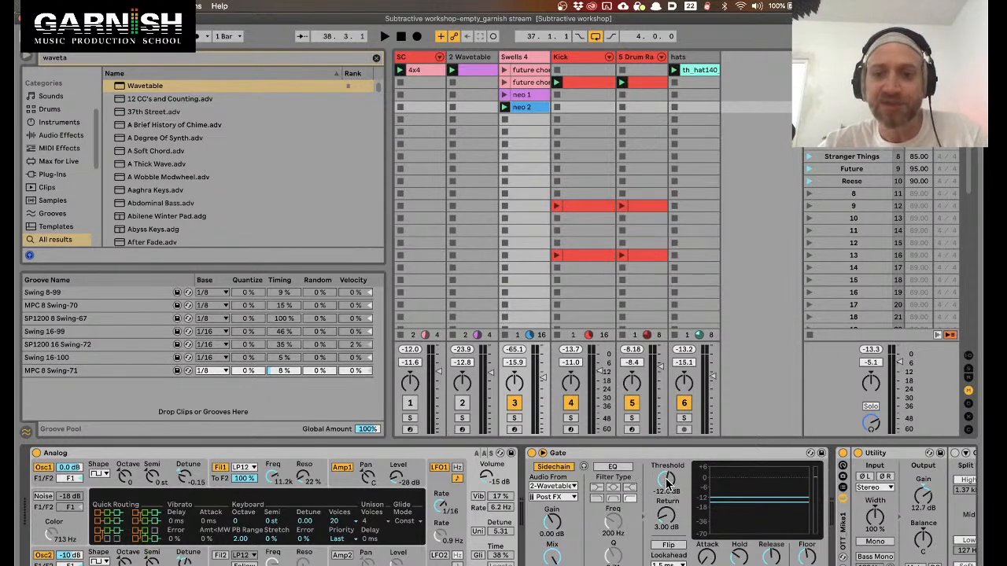
key("space")
left_click_drag(667, 481, 667, 496)
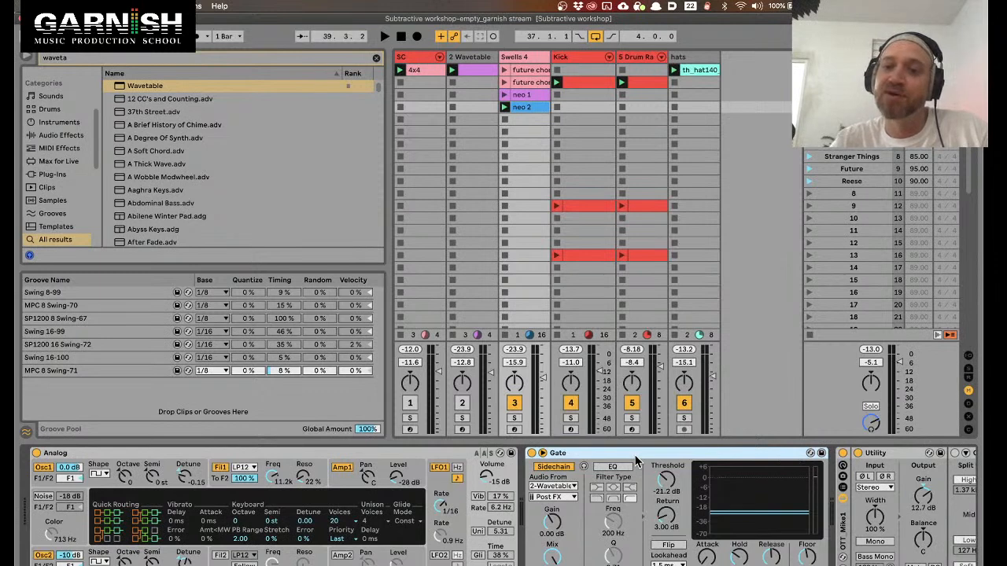
left_click(670, 493)
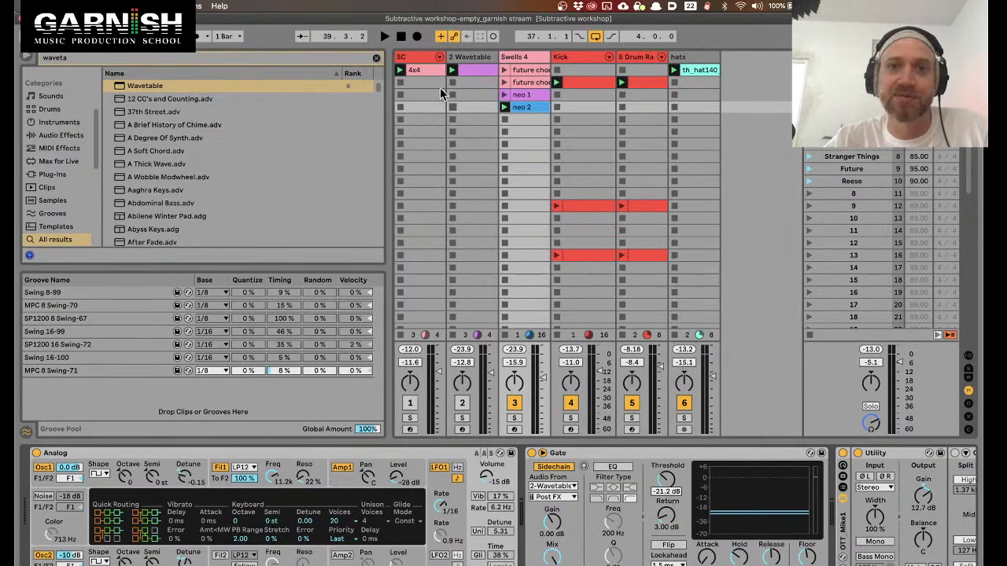
Revisit the Wavetable track's trigger clip and instrument settings, and return to the Swells 4 device chain
double_click(471, 69)
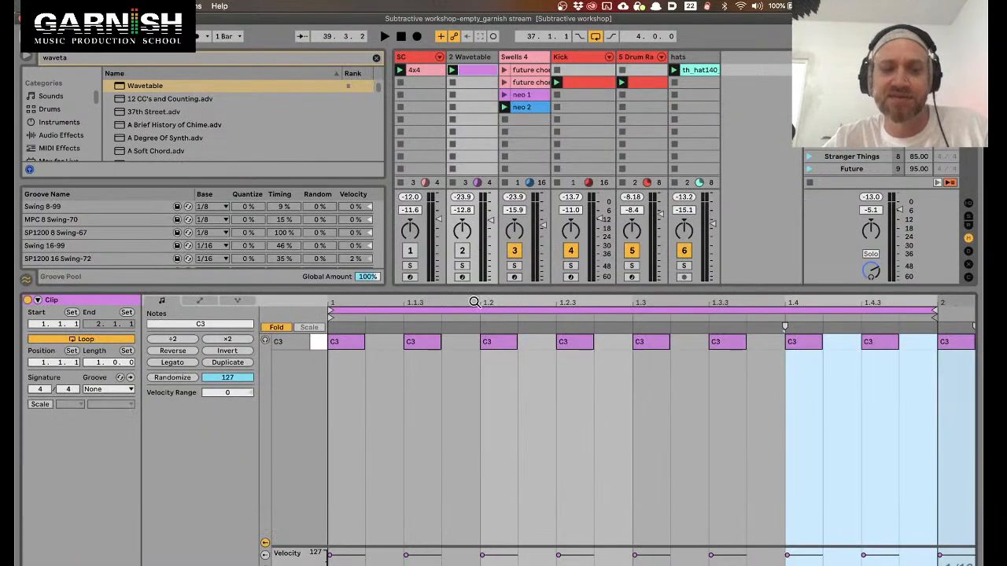
key("shift+Tab")
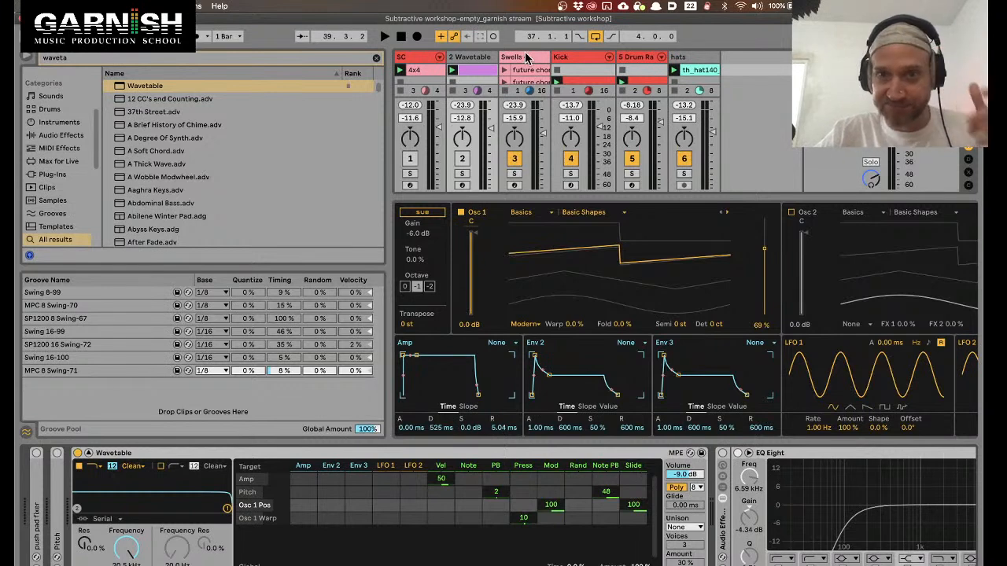
left_click(526, 59)
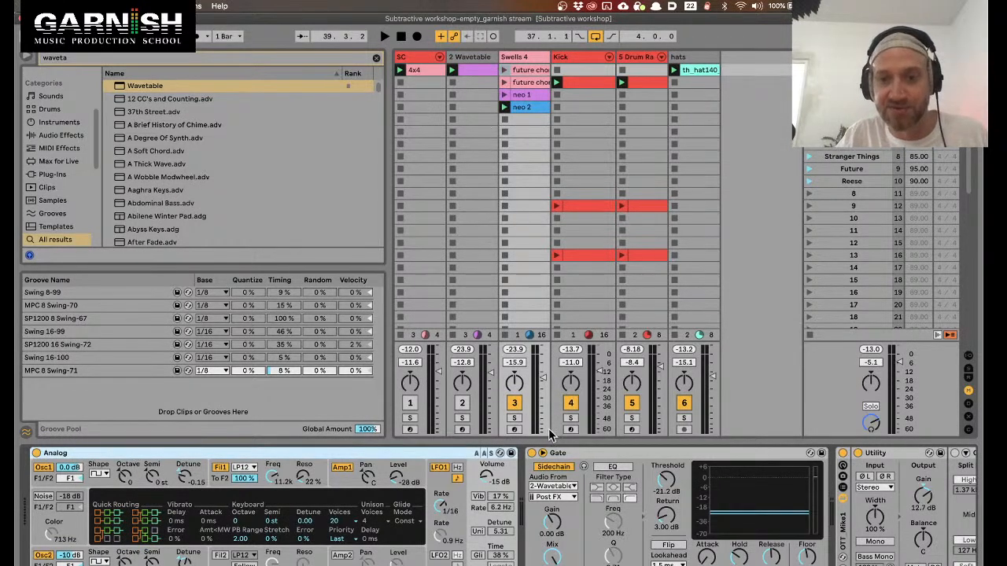
Replace the last beat of the first Wavetable clip with four short C3 notes a sixteenth apart and start playback
left_click(563, 455)
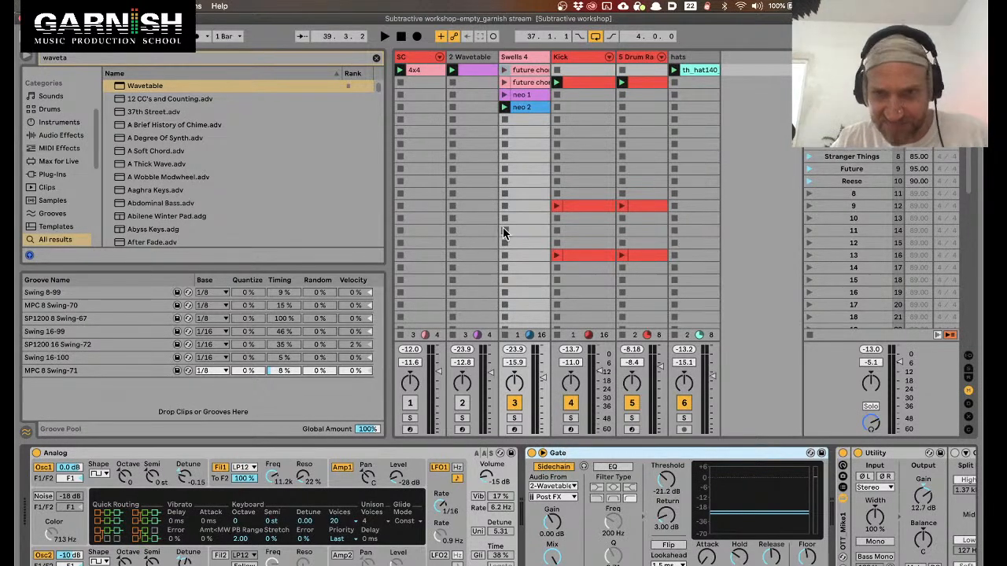
left_click(524, 110)
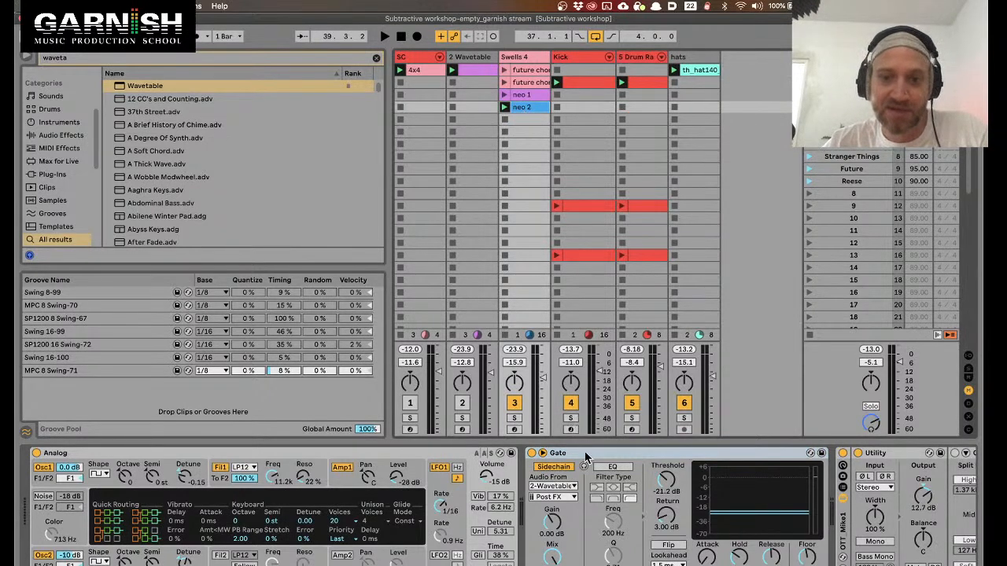
double_click(475, 69)
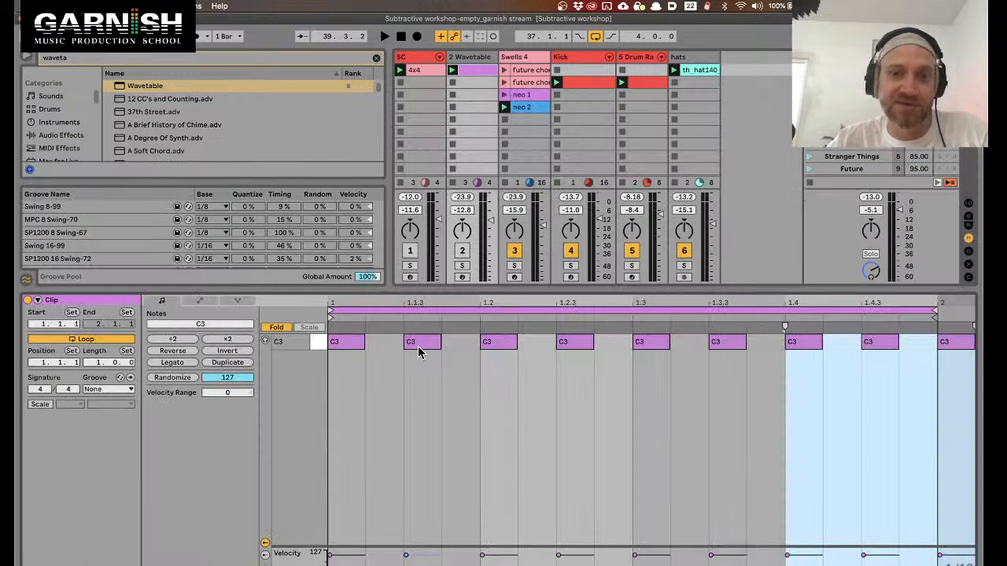
left_click_drag(917, 394, 839, 346)
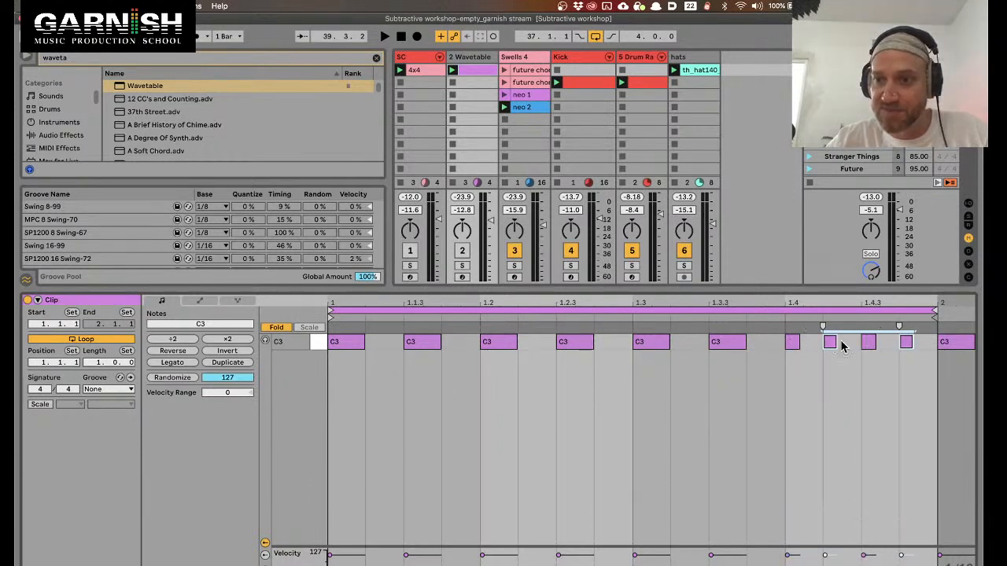
key("space")
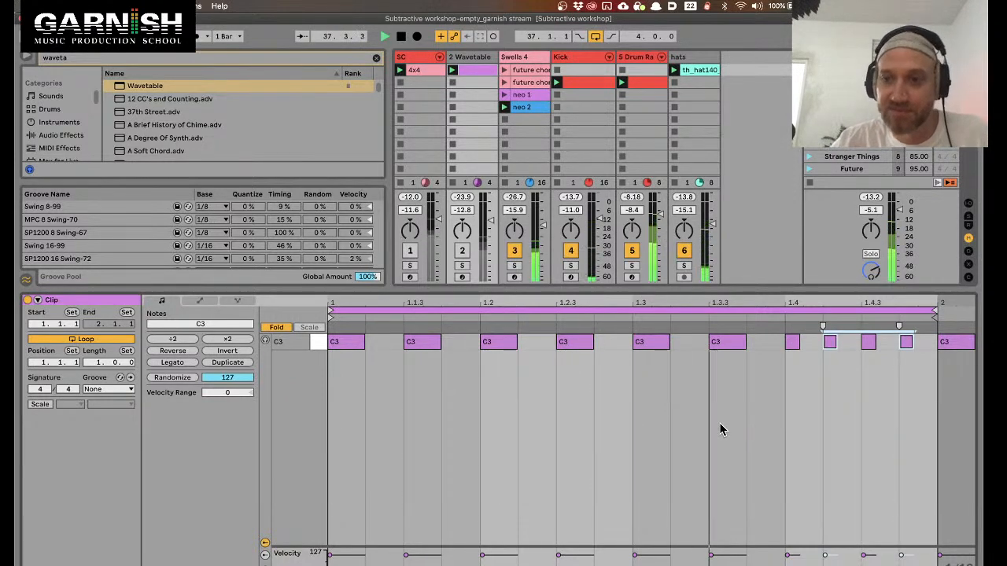
Return to the Swells 4 device chain, adjust the Gate's Floor, and audition the gated sound
key("shift+Tab")
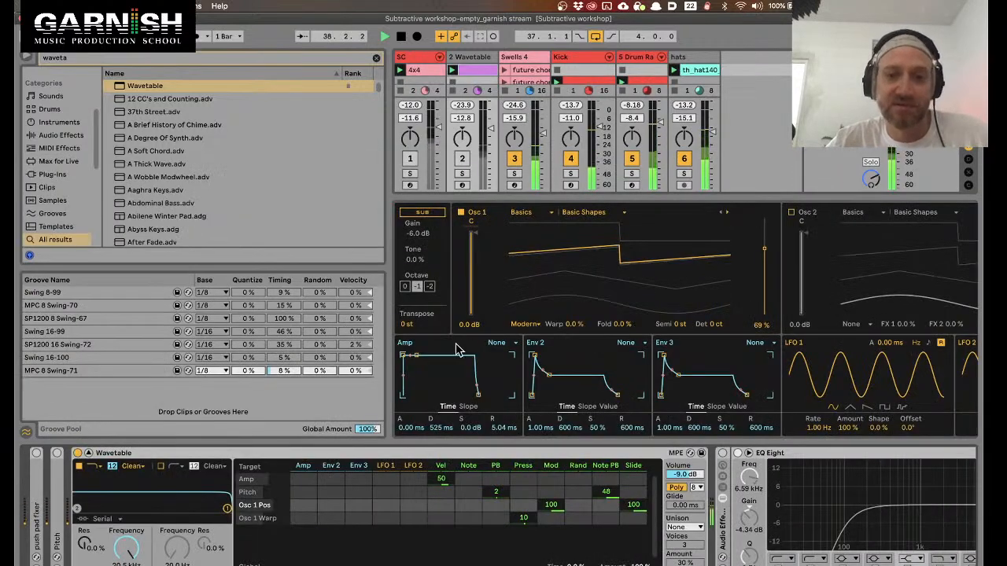
key("space")
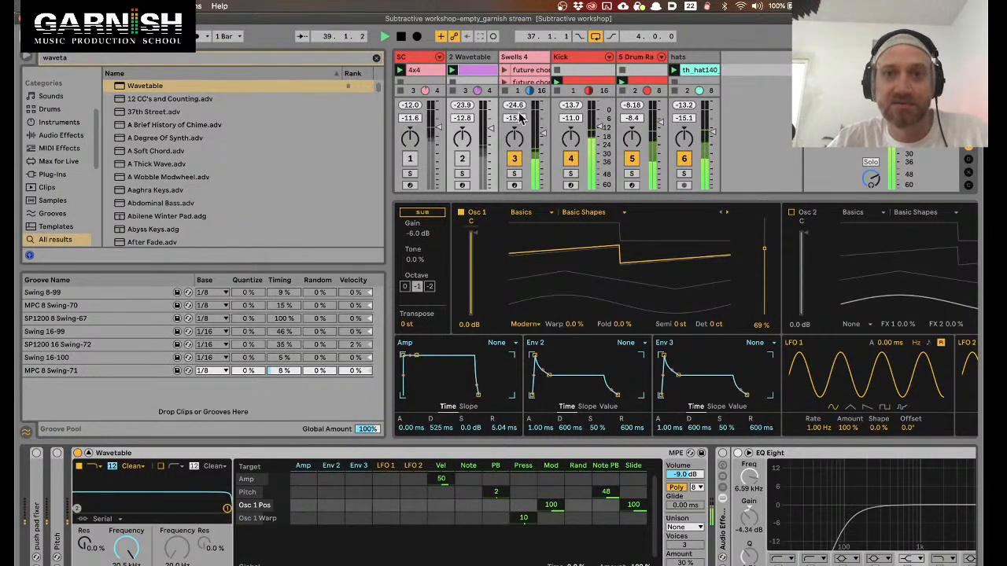
left_click(519, 58)
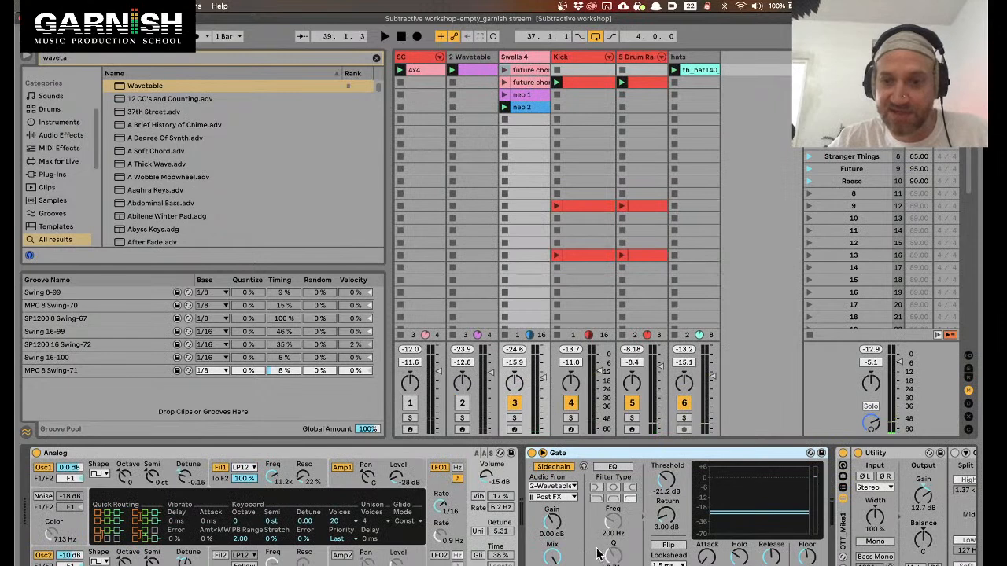
left_click_drag(809, 560, 808, 561)
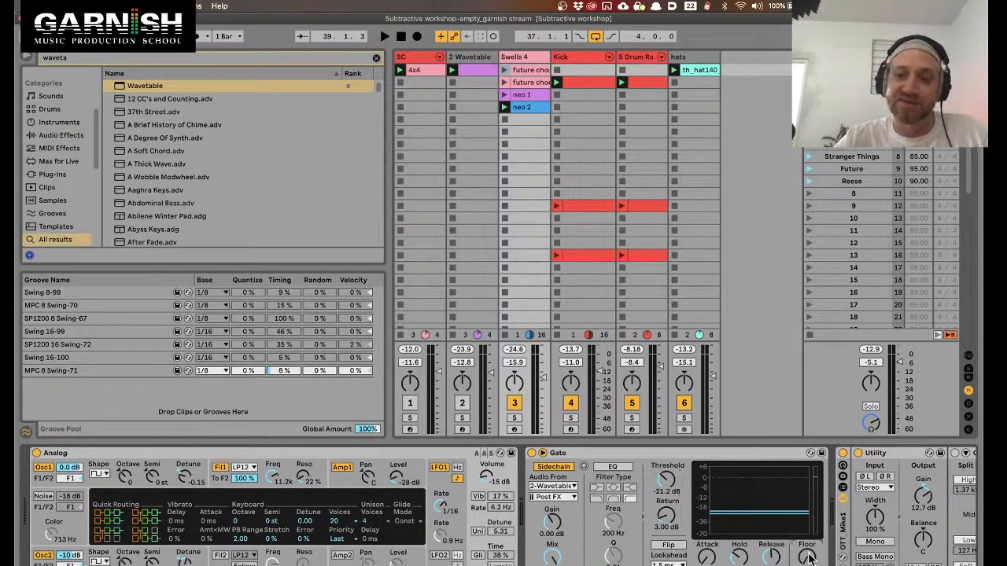
key("space")
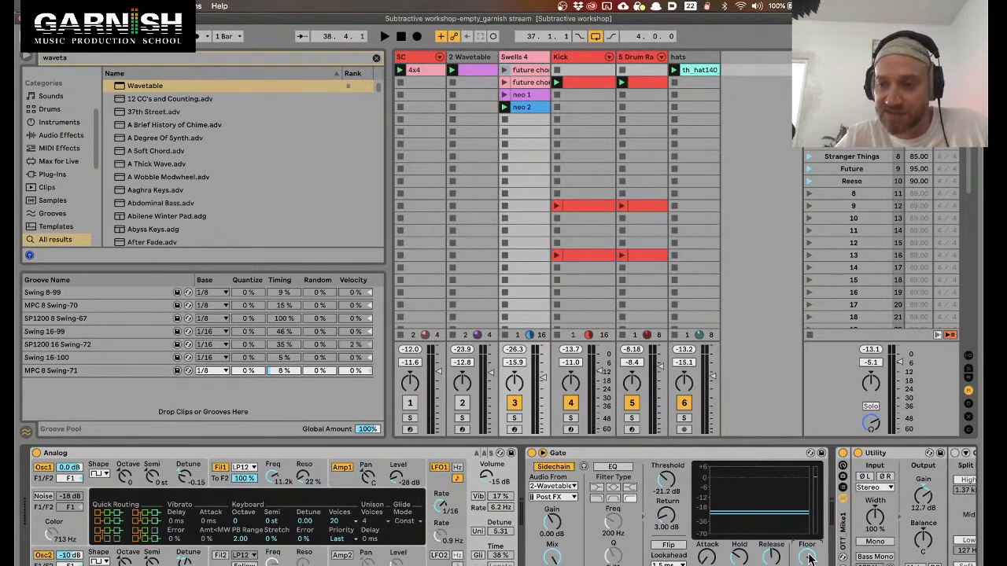
key("space")
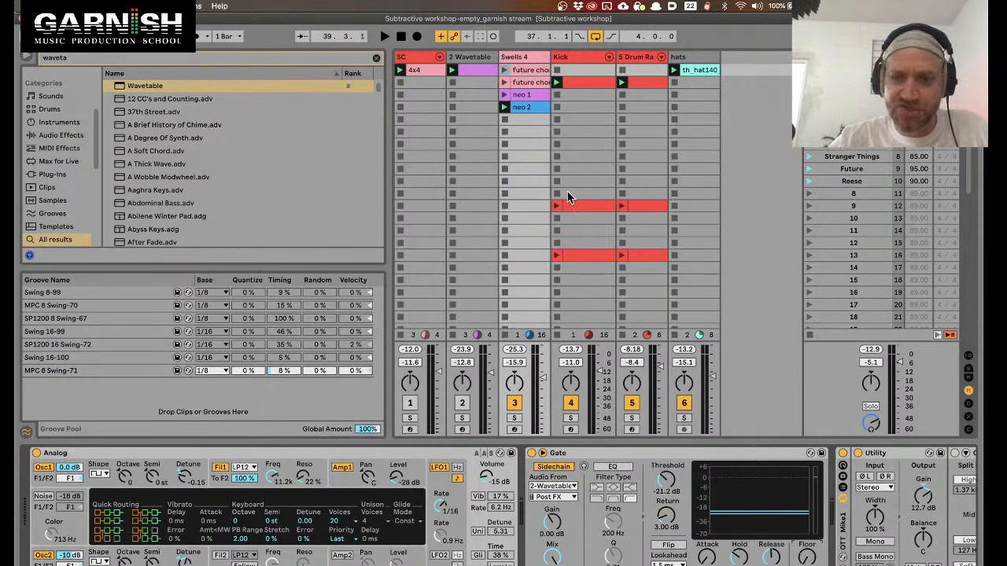
Duplicate the Wavetable clip into the second slot and put three short sixteenth-spaced C3 notes at its start
left_click(474, 62)
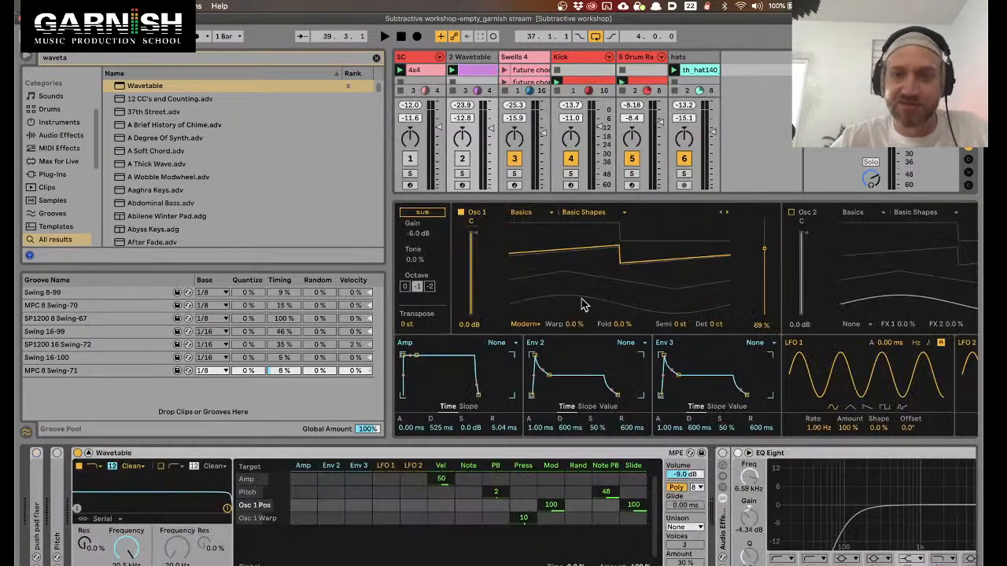
left_click(474, 72)
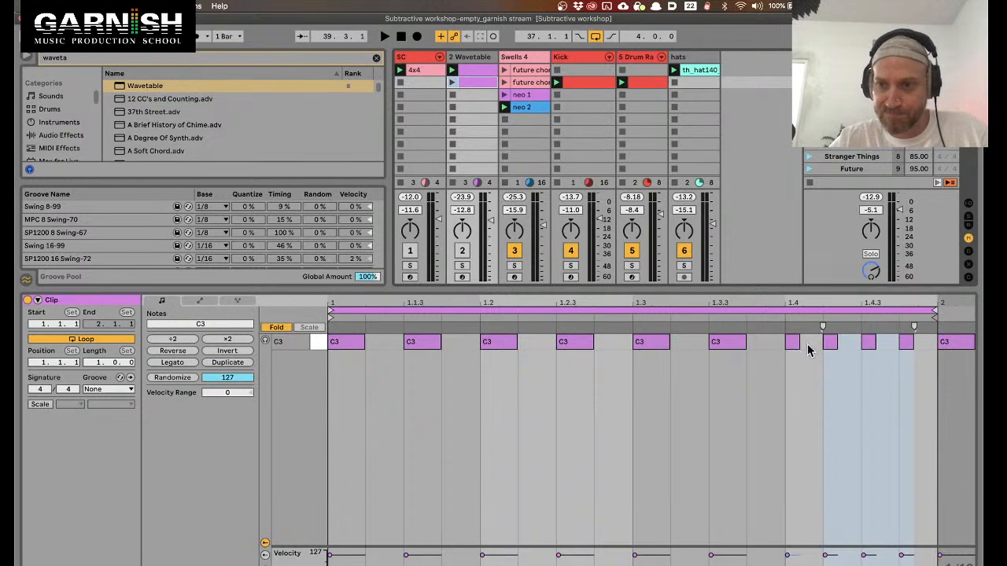
left_click_drag(879, 373, 351, 359)
key("space")
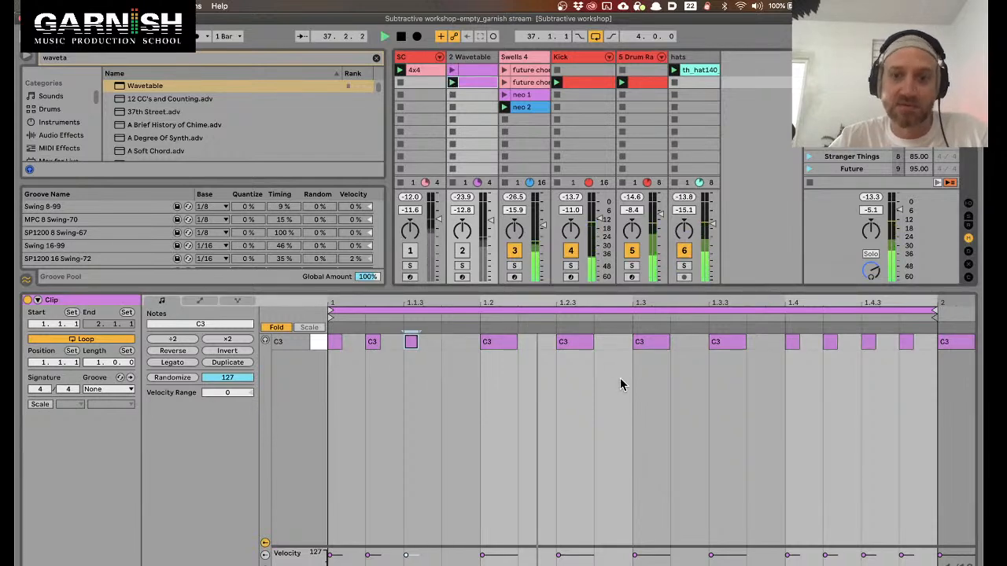
Lengthen the second clip's C3 note at 1.2 nearly to 1.3 and compare its playback with the first Wavetable clip
left_click_drag(516, 342, 593, 343)
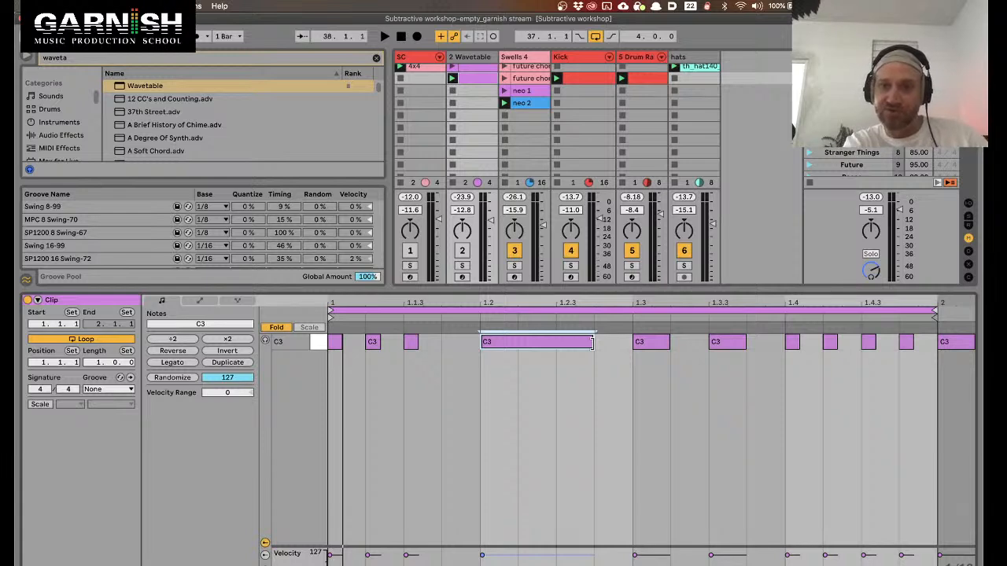
mouse_move(593, 342)
left_mouse_down()
mouse_move(520, 342)
mouse_move(613, 342)
left_mouse_up()
key("space")
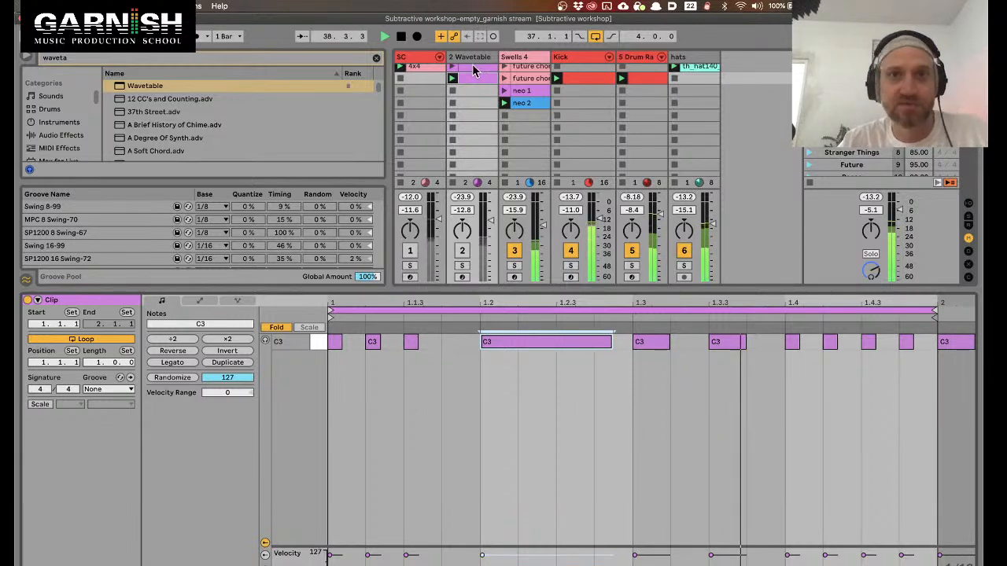
scroll(465, 74, "up", 1)
key("space")
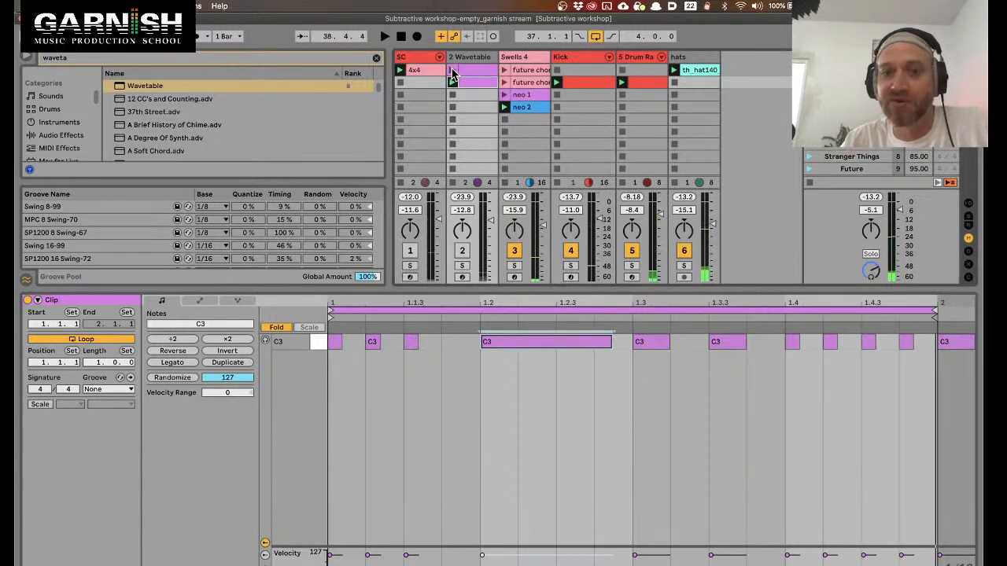
left_click(453, 71)
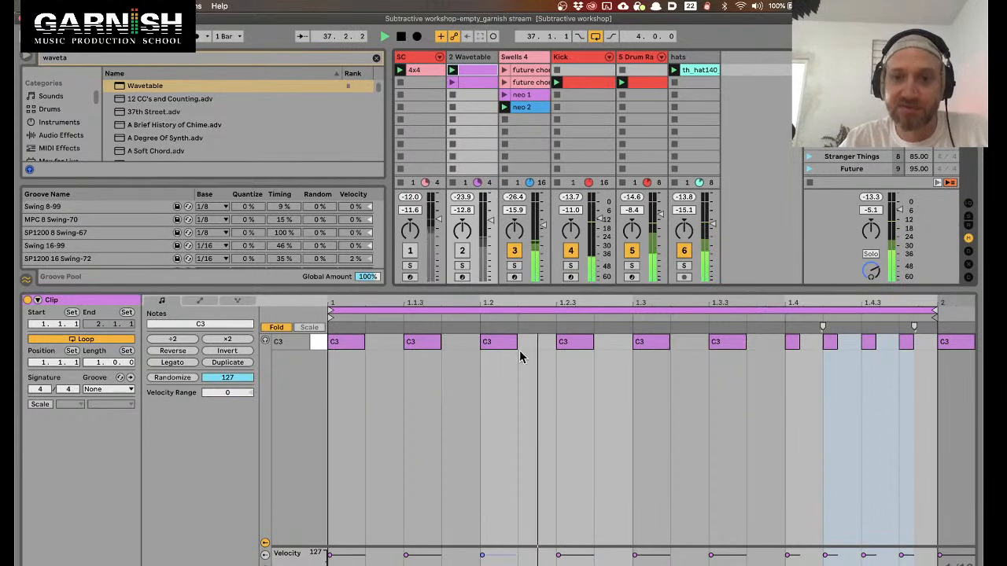
key("space")
Copy the first Wavetable clip into the third slot and fill its first beat with four short sixteenth-spaced C3 notes
left_click_drag(468, 69, 471, 97)
left_click_drag(797, 376, 331, 344)
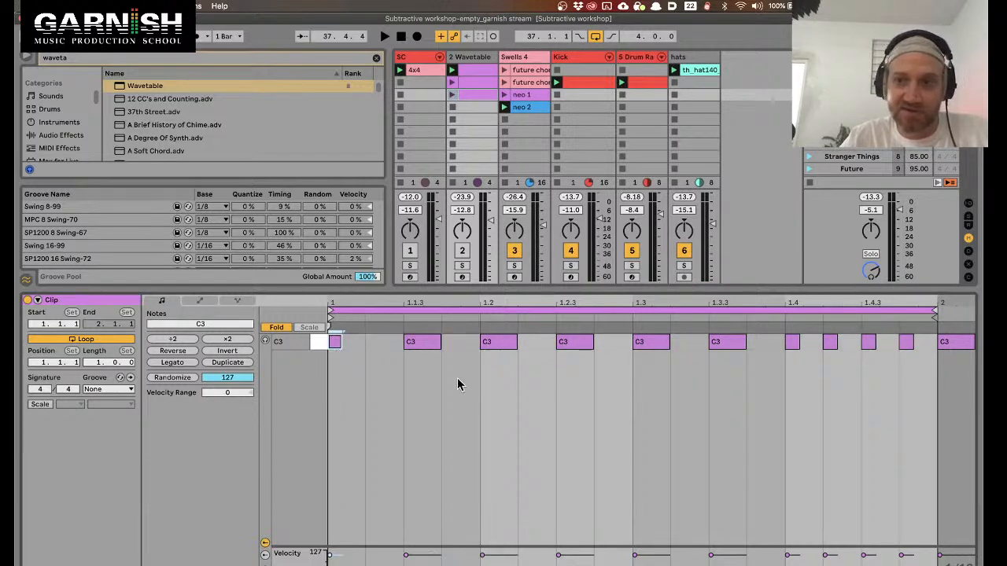
left_click_drag(917, 376, 791, 335)
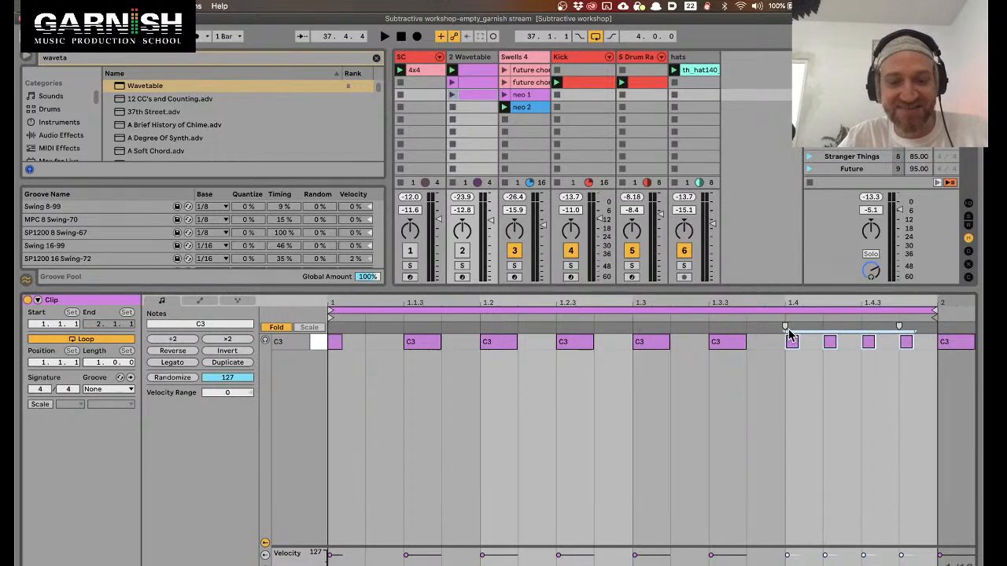
key("super+v")
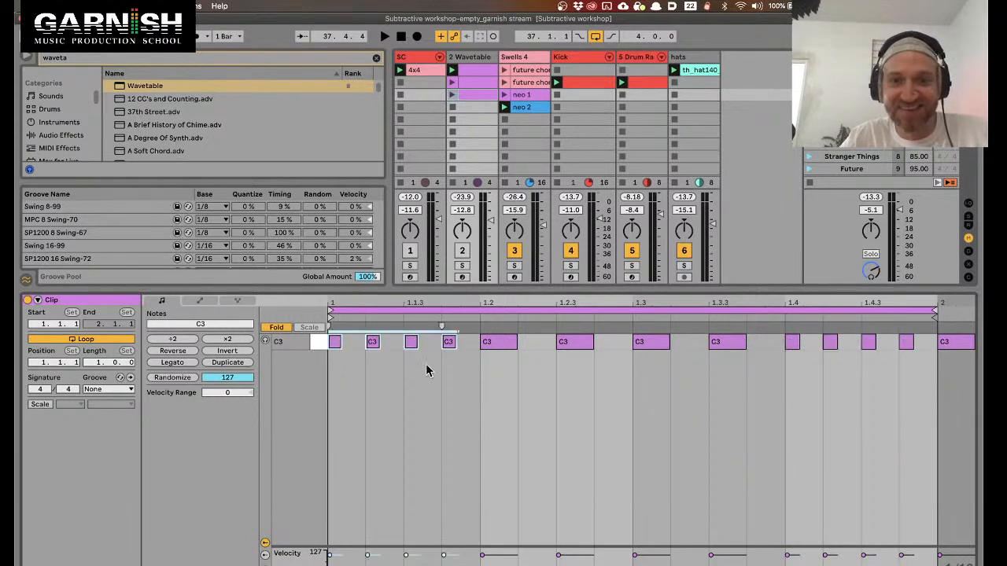
left_click(498, 349)
left_click(455, 364)
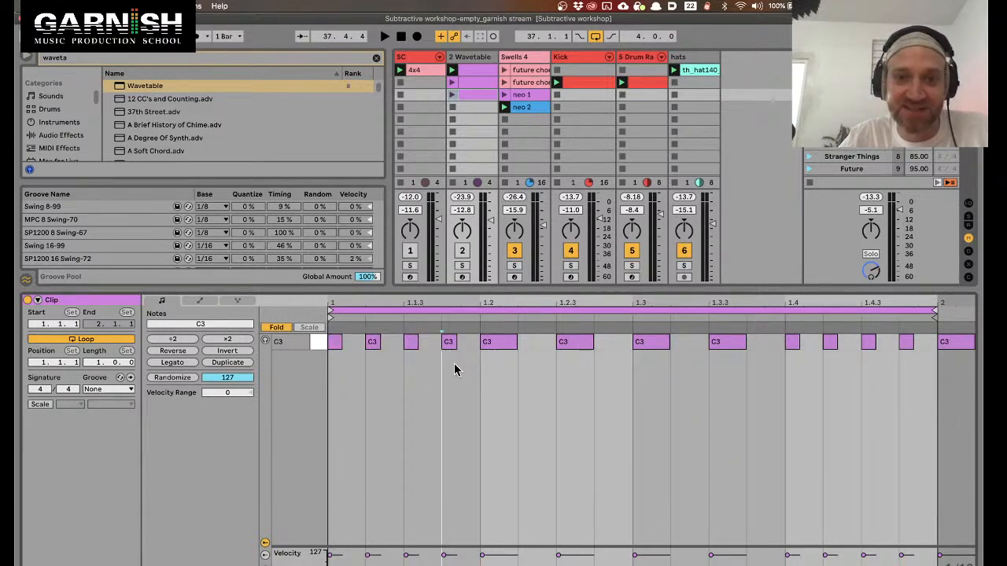
Launch the third, second and first Wavetable clips in turn, ending on the third, to compare their gate rhythms
left_click(452, 94)
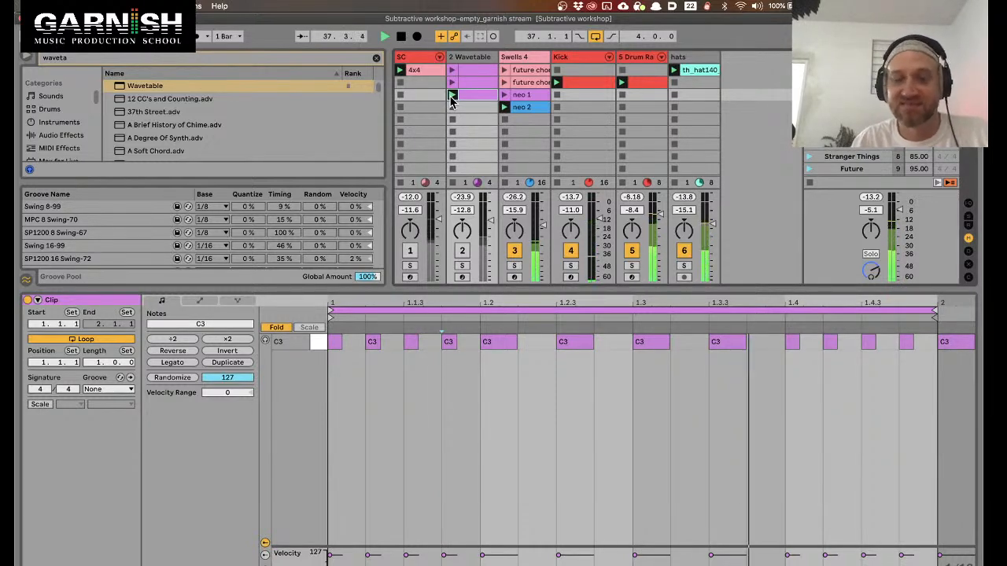
left_click(452, 85)
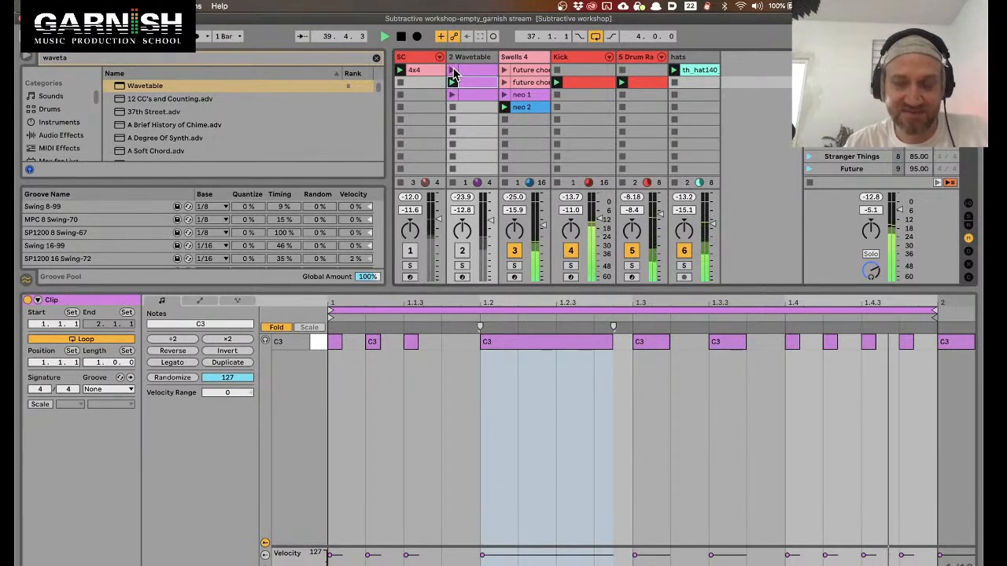
left_click(453, 71)
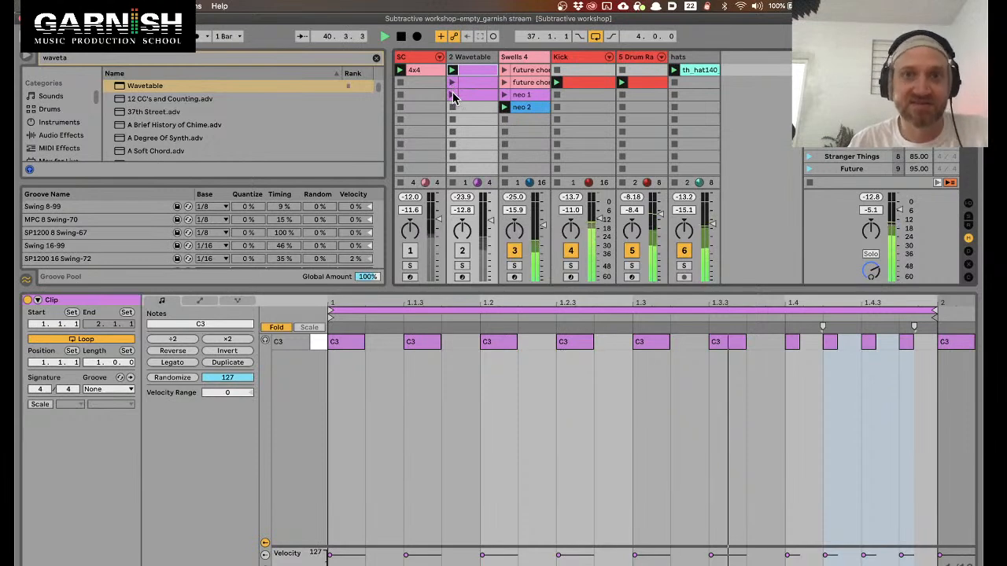
left_click(453, 95)
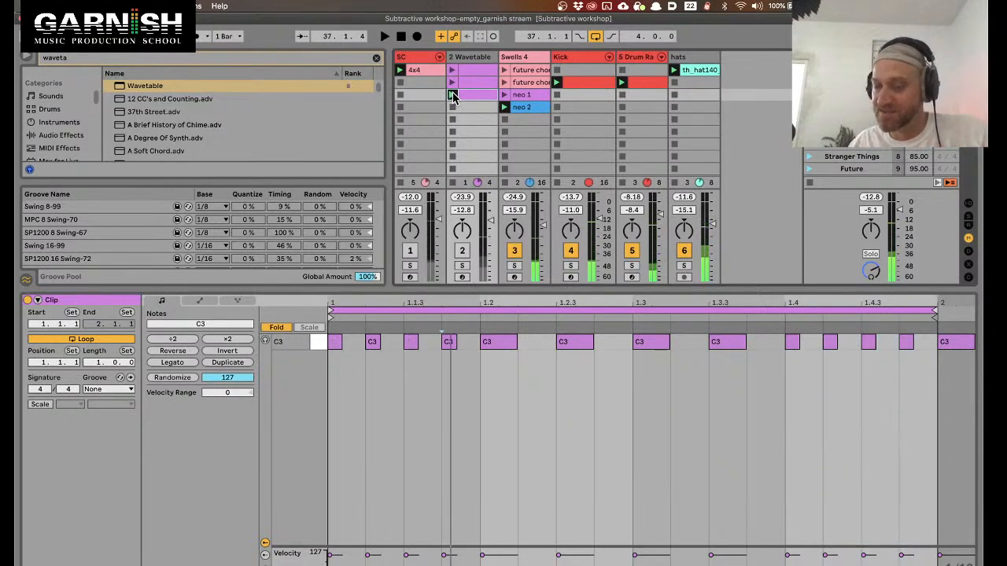
Set the global launch quantization to 1/8 and switch between the third and second Wavetable clips during playback
left_click(223, 36)
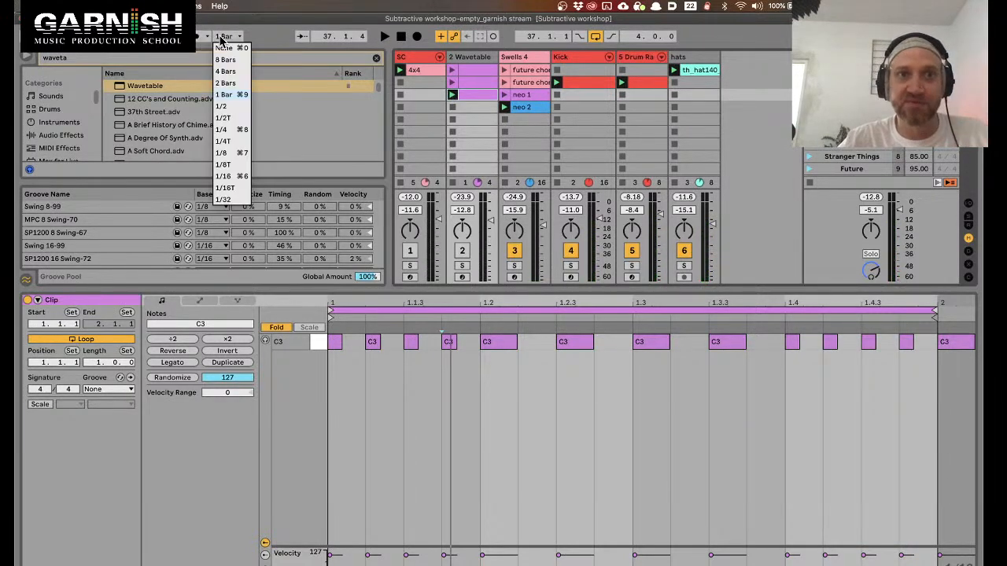
left_click(224, 155)
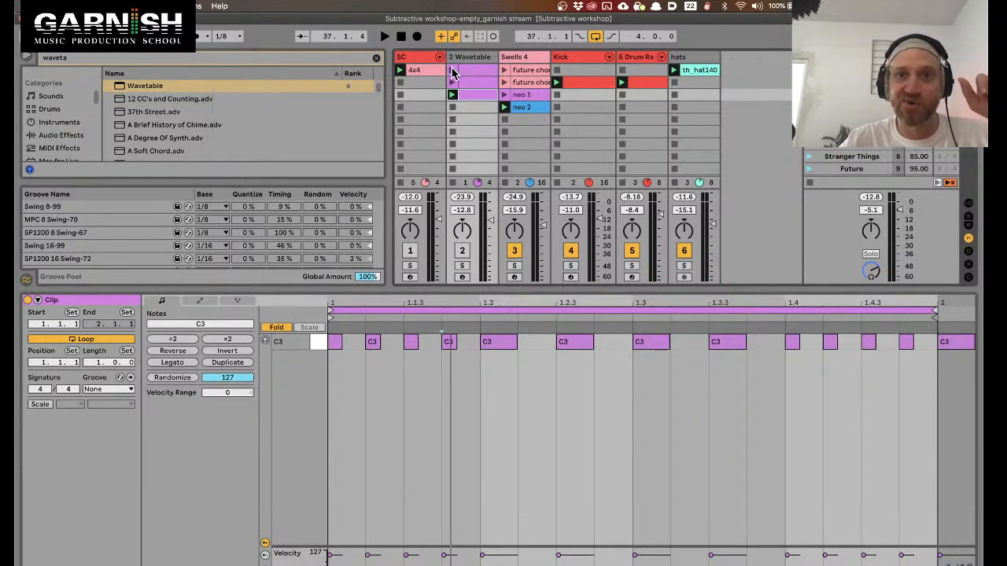
left_click(452, 94)
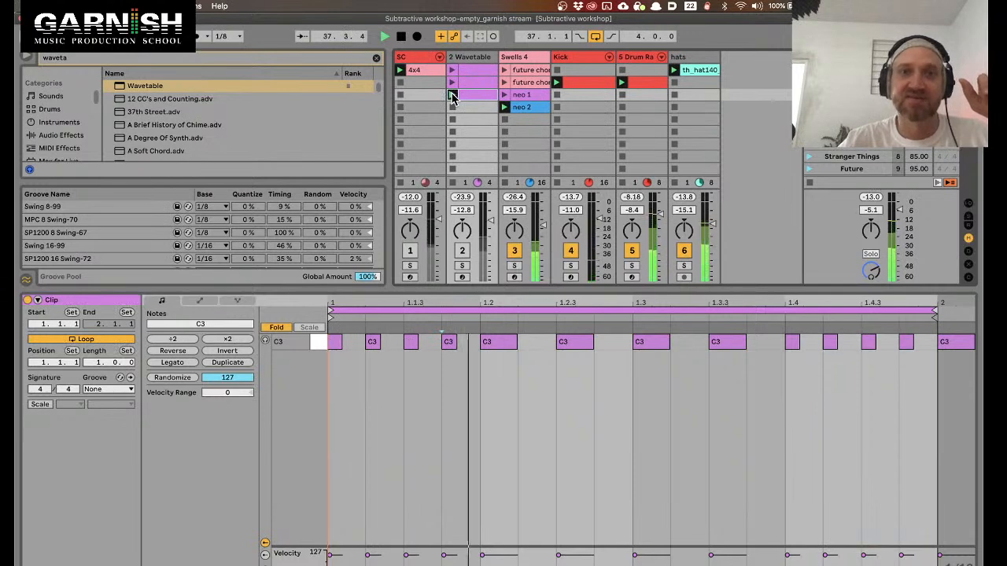
left_click(452, 82)
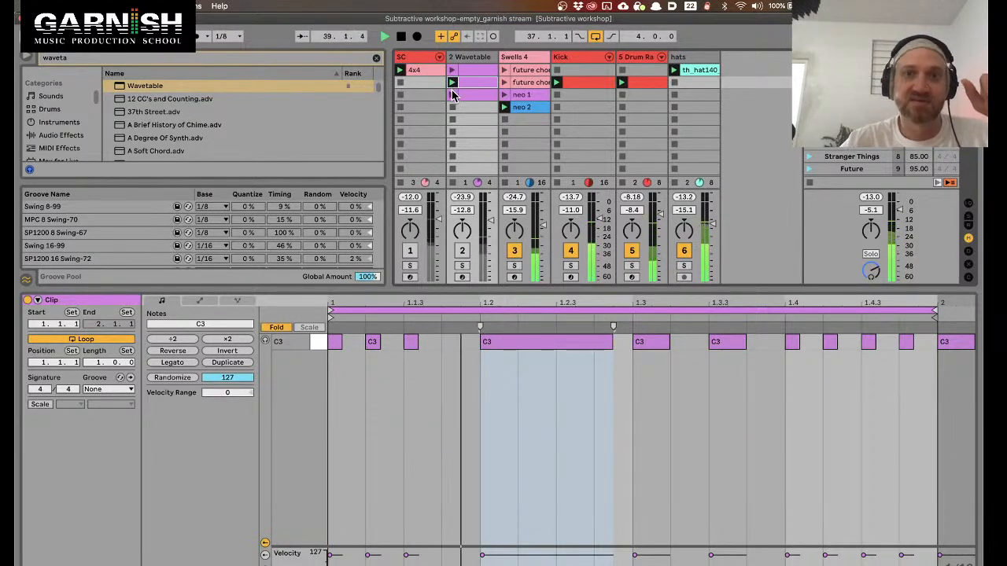
left_click(452, 95)
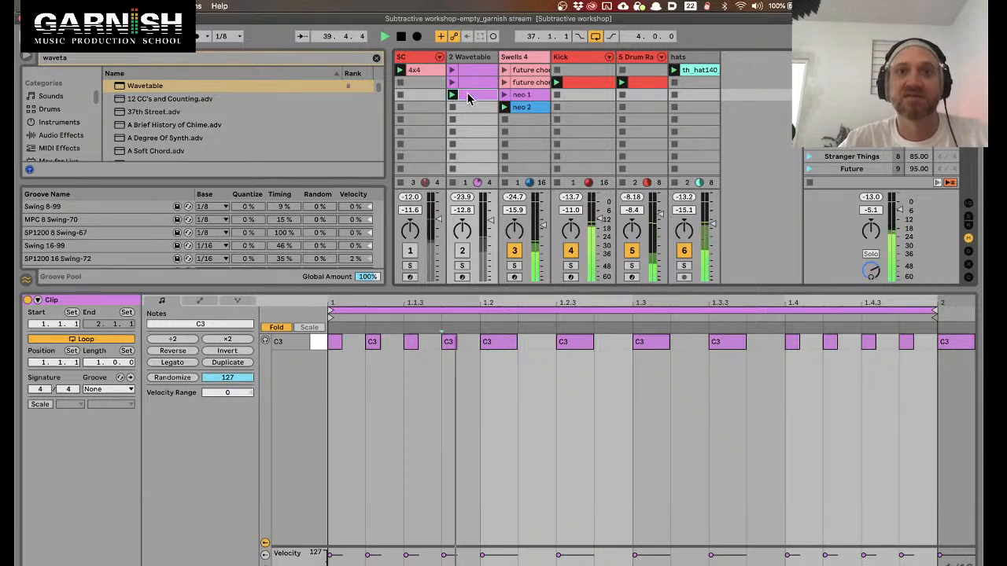
Duplicate the third Wavetable clip into the fourth slot and replace its first beat with one C3 note lasting until 1.2
key("super+d")
left_click(475, 140)
left_click(475, 109)
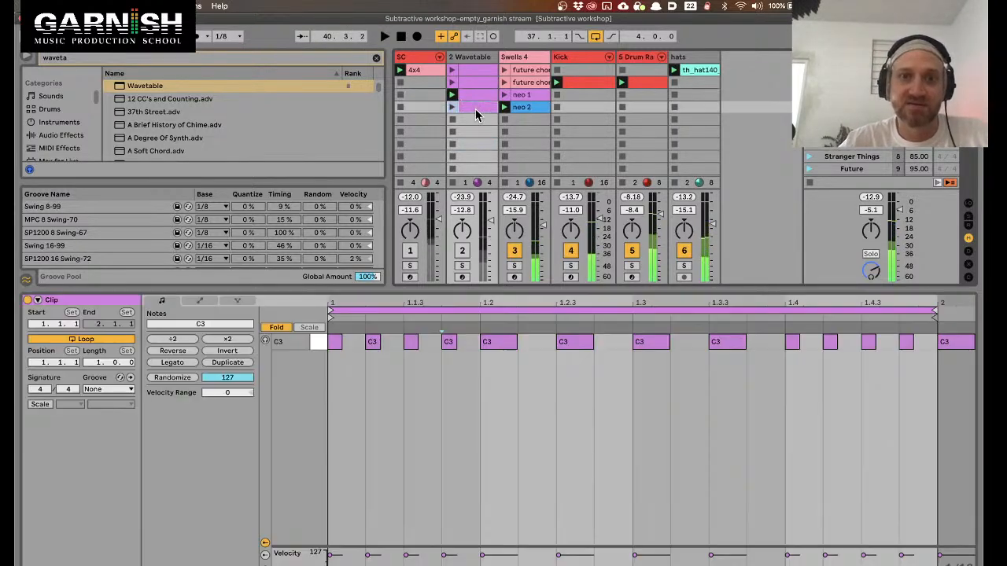
mouse_move(486, 343)
left_mouse_down()
mouse_move(336, 345)
mouse_move(478, 341)
left_mouse_up()
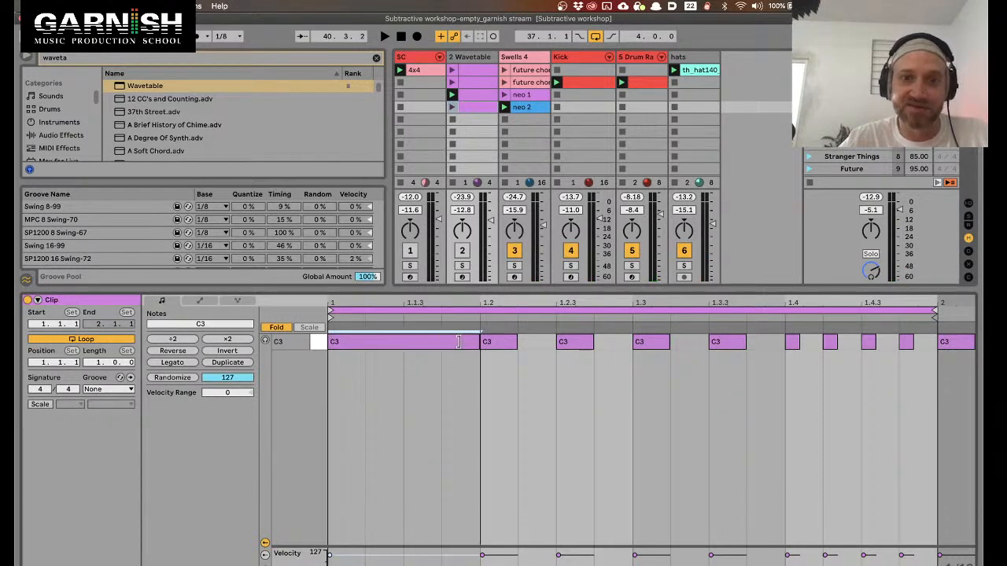
Alternate between the third and fourth Wavetable clips during playback to compare their gating patterns
left_click(452, 107)
left_click(453, 94)
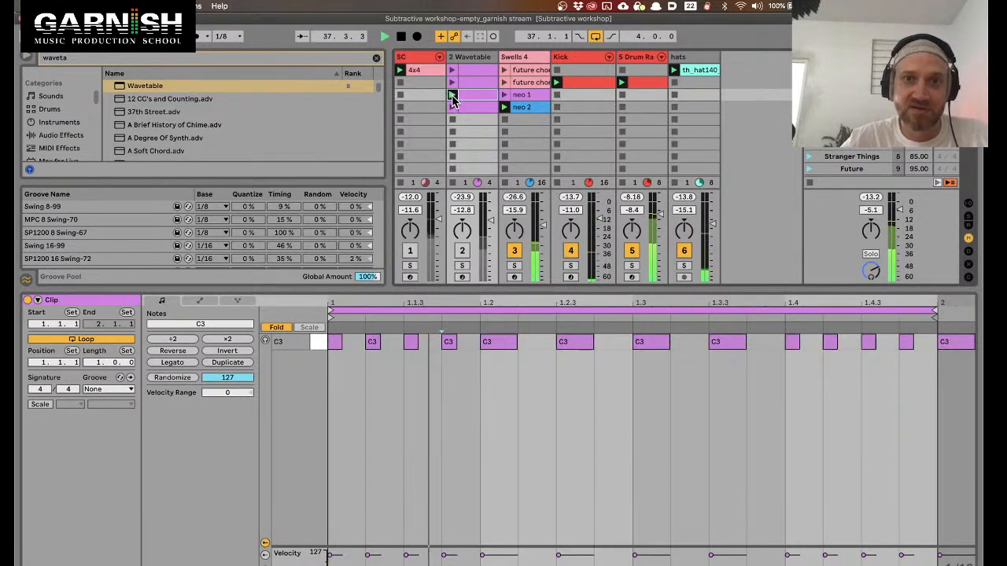
left_click(453, 107)
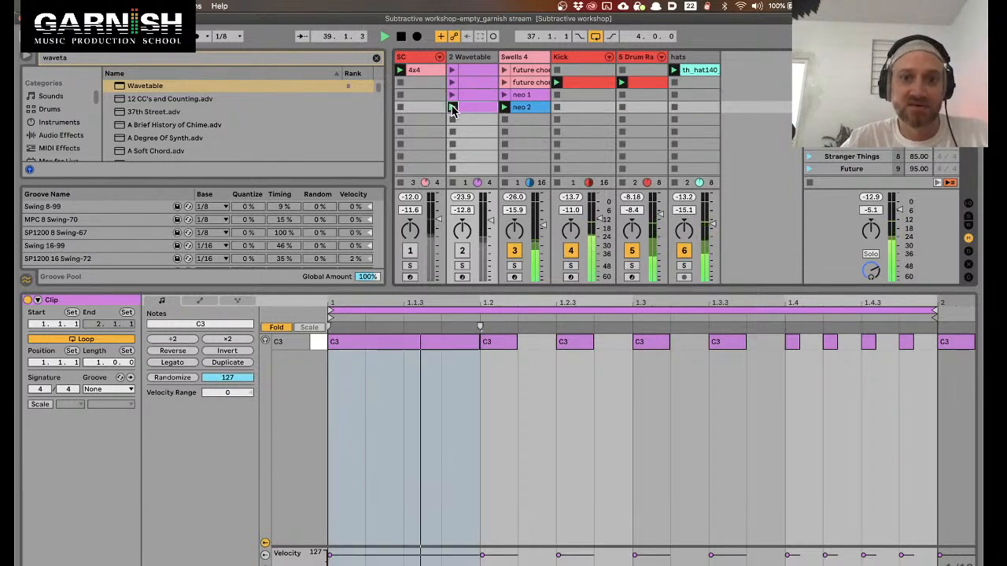
Launch the third Wavetable clip and compare the C3 note patterns in the fourth, third and first clips
left_click(452, 95)
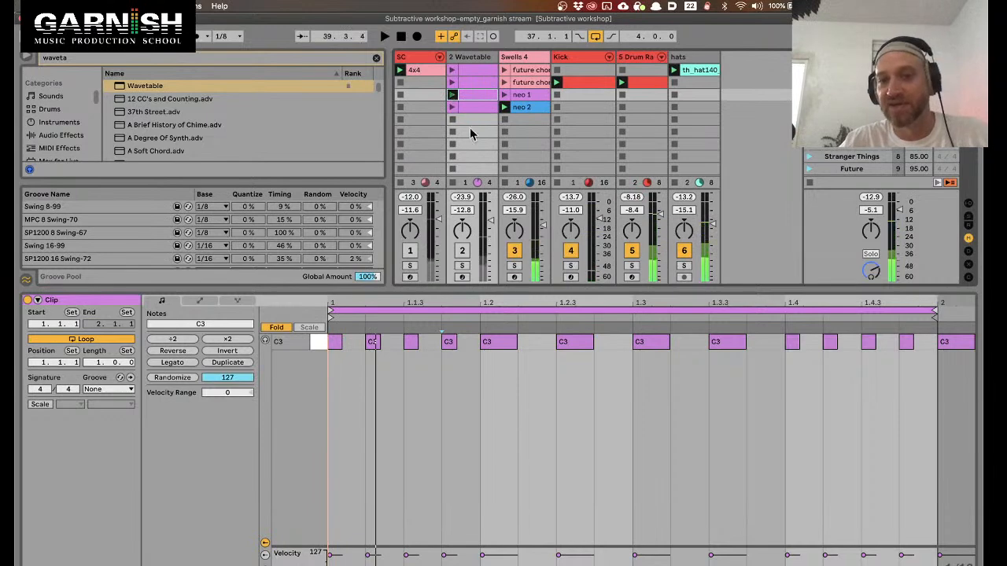
left_click(475, 107)
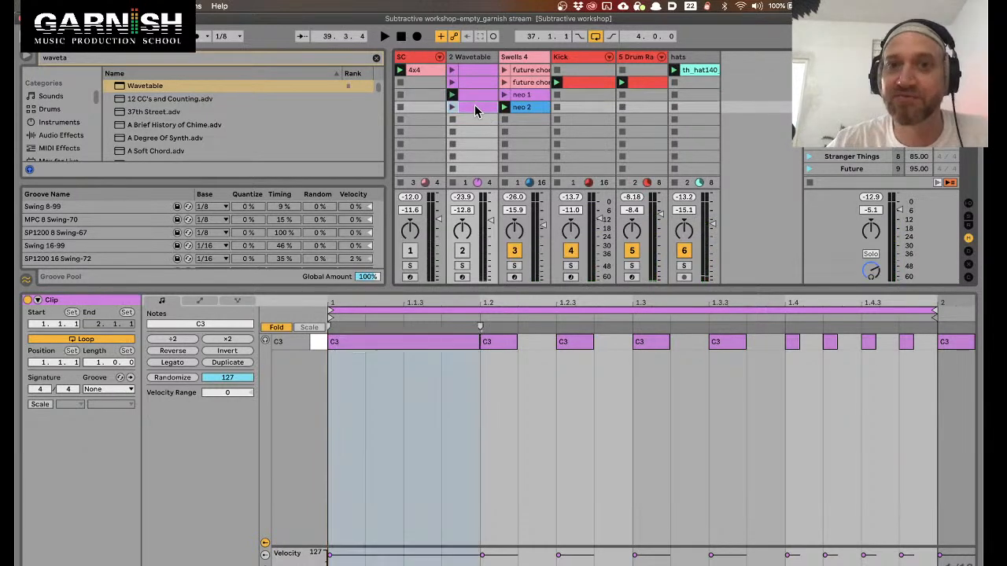
left_click(474, 95)
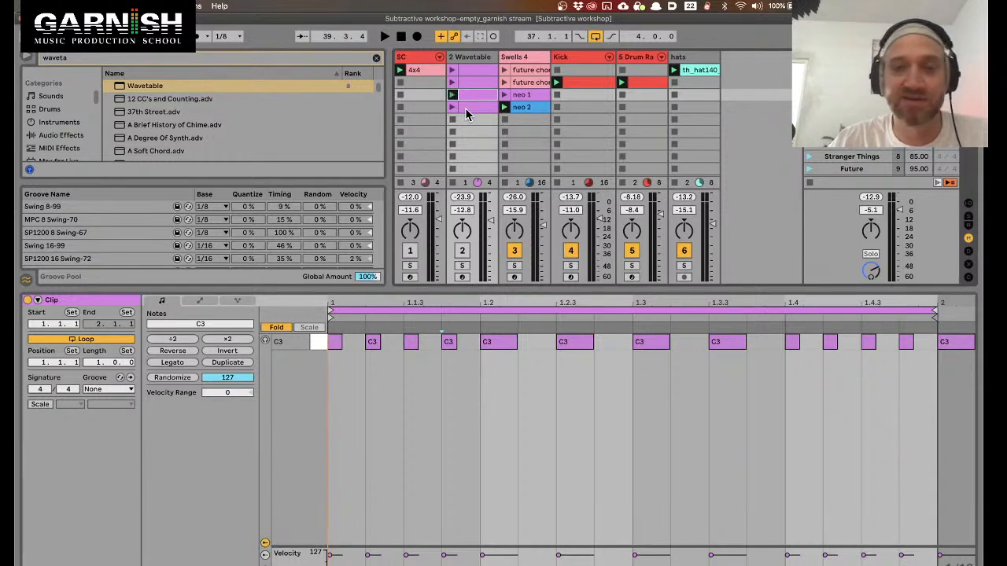
left_click(471, 71)
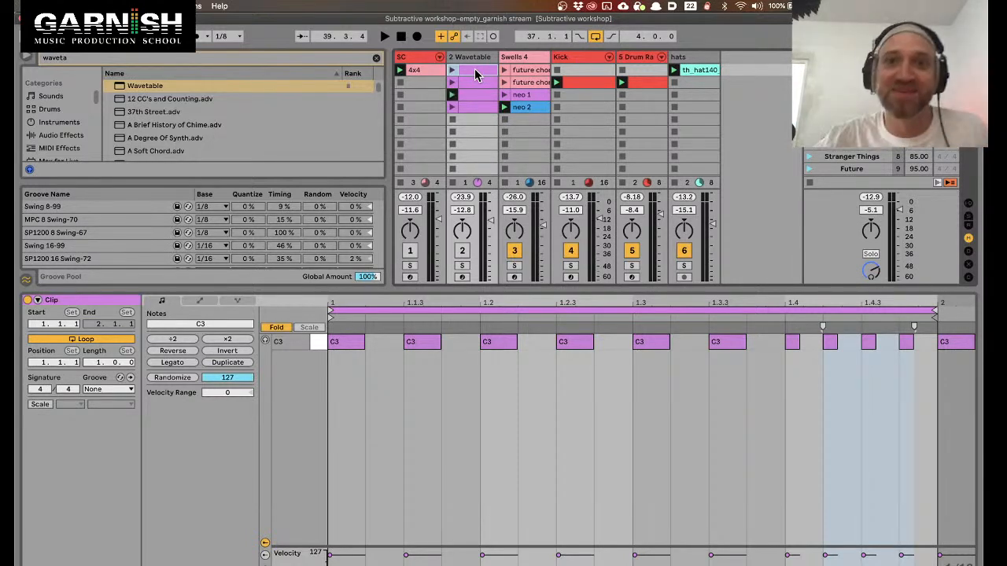
Look over the neo 1 clip and the Gate on Swells 4, and bring up the Wavetable instrument's amp envelope
left_click(535, 94)
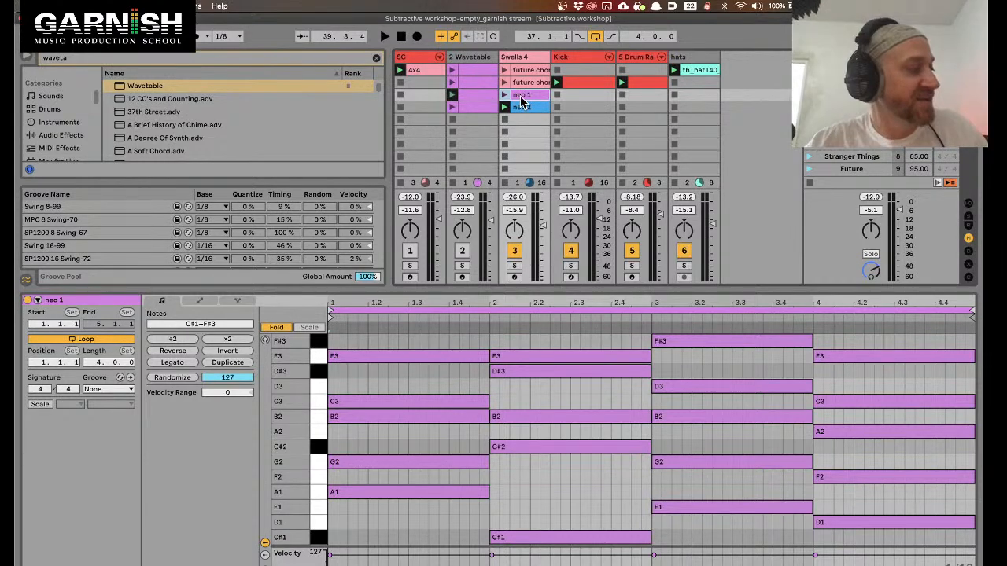
left_click(521, 58)
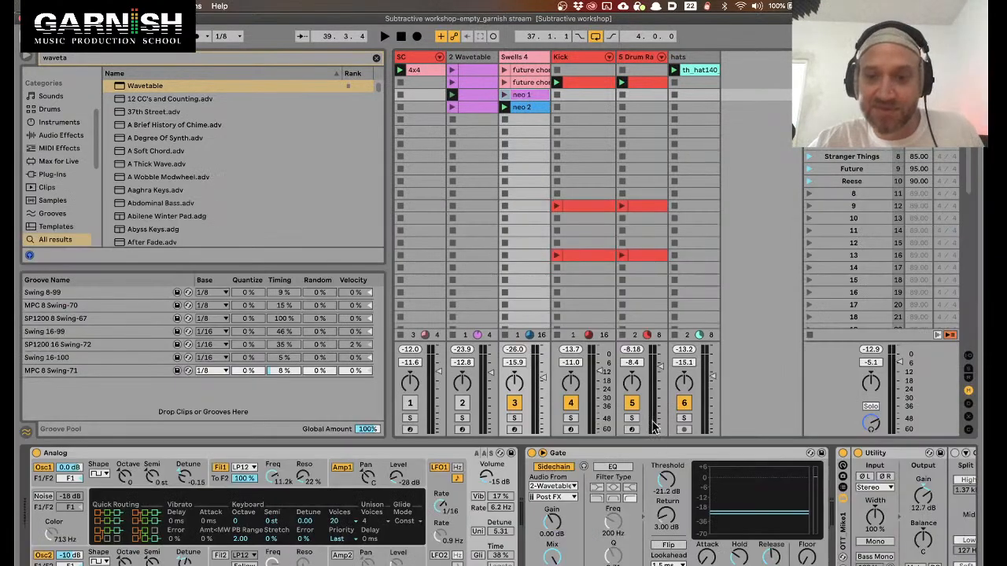
left_click(642, 454)
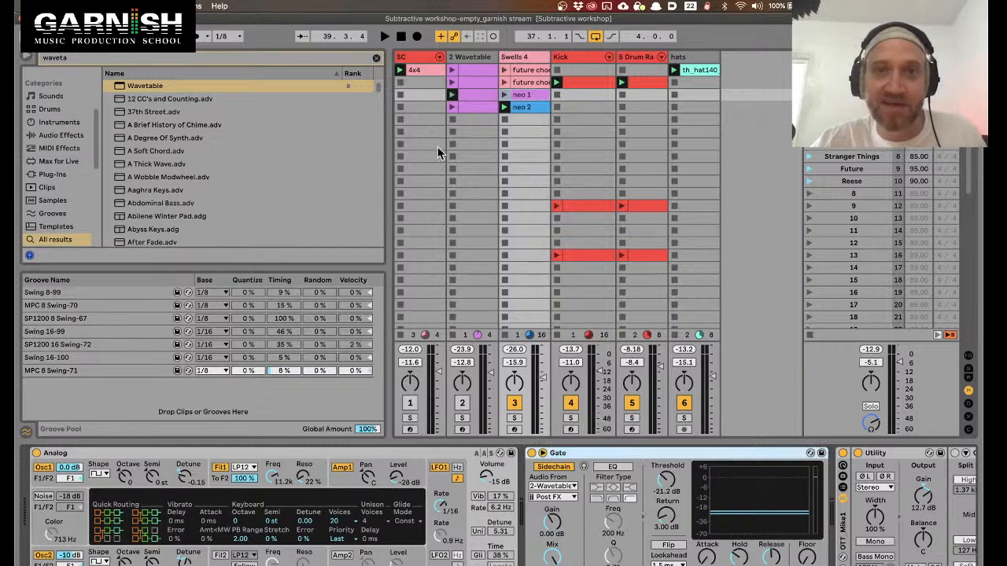
left_click(470, 57)
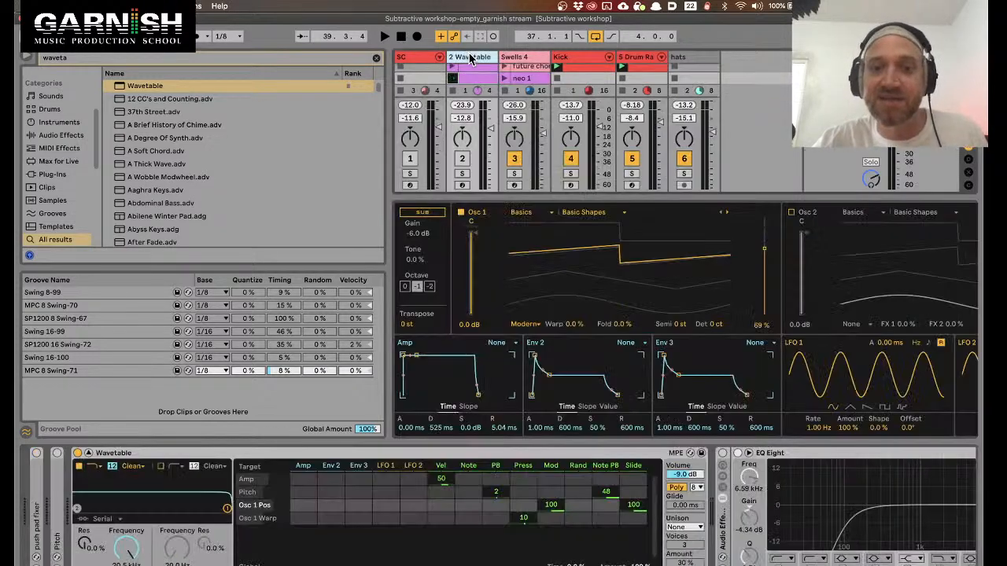
left_click(269, 453)
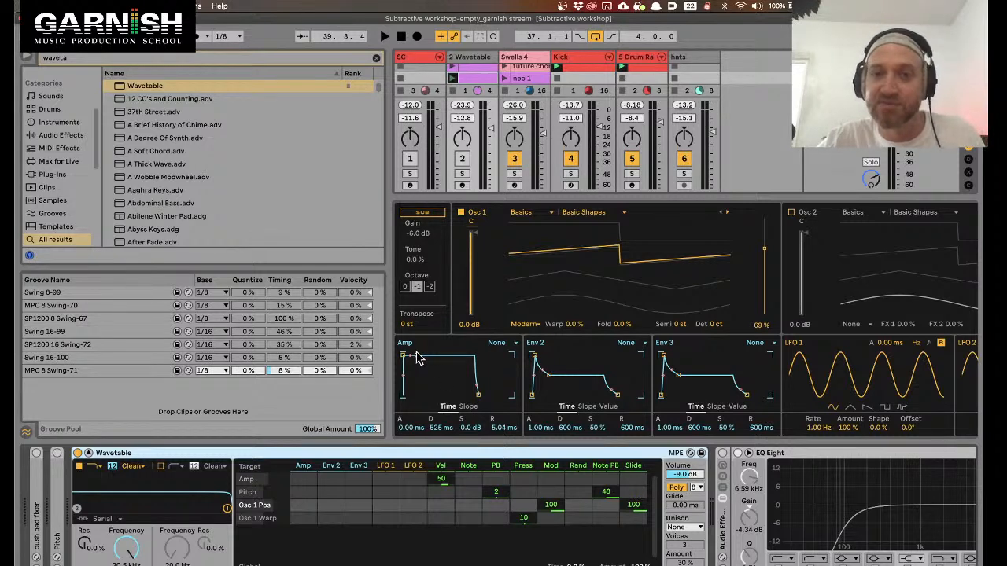
During playback, try an amp envelope on Wavetable with about 909 ms decay, -18 dB sustain and 2.87 s release
left_click(452, 77)
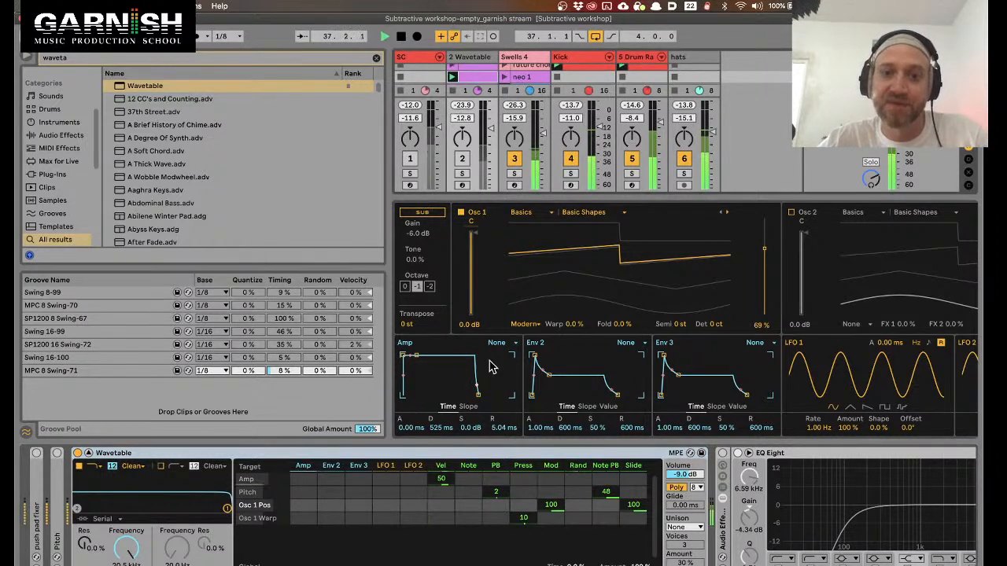
mouse_move(479, 397)
left_mouse_down()
mouse_move(500, 400)
mouse_move(488, 395)
left_mouse_up()
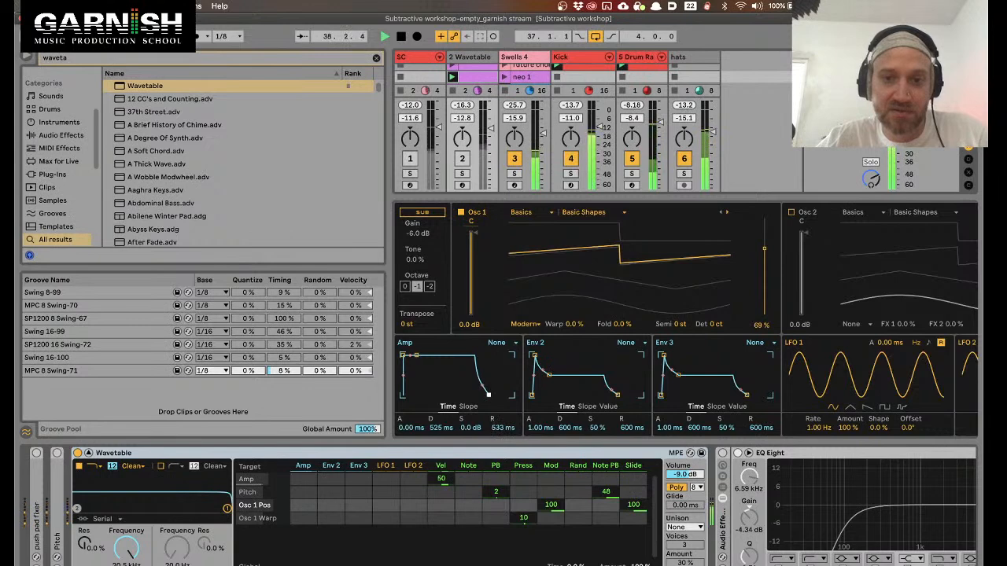
left_click_drag(416, 356, 421, 386)
left_click_drag(488, 395, 491, 395)
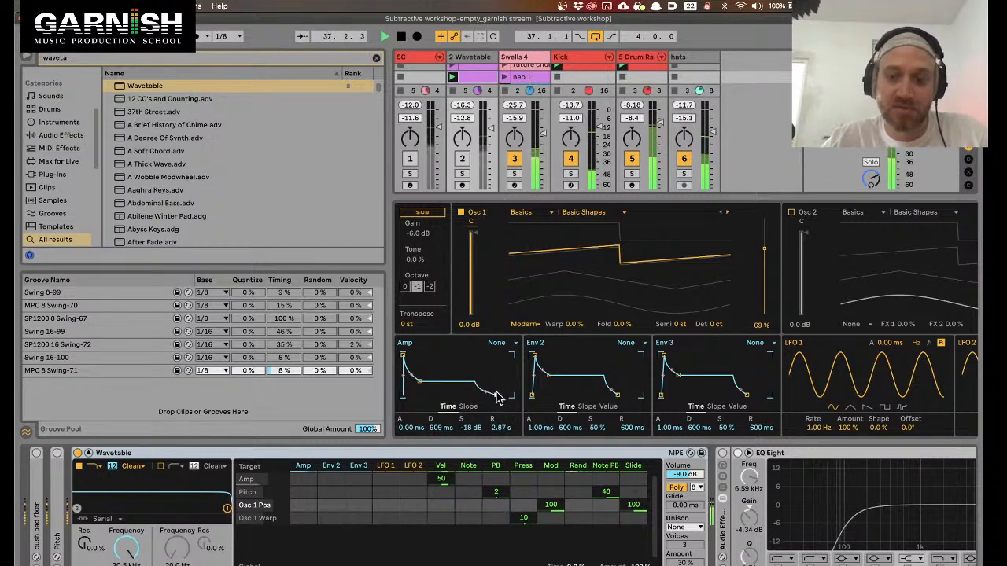
Shorten the second Wavetable clip's loop to end at 1.2, launch the clip and return to the Wavetable instrument
key("super+alt+l")
scroll(470, 102, "up", 2)
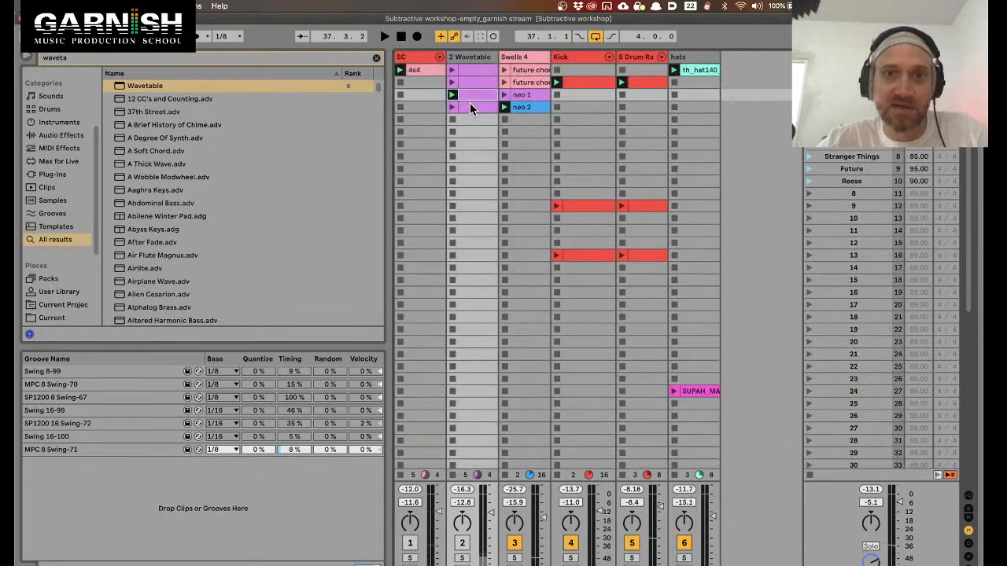
double_click(470, 83)
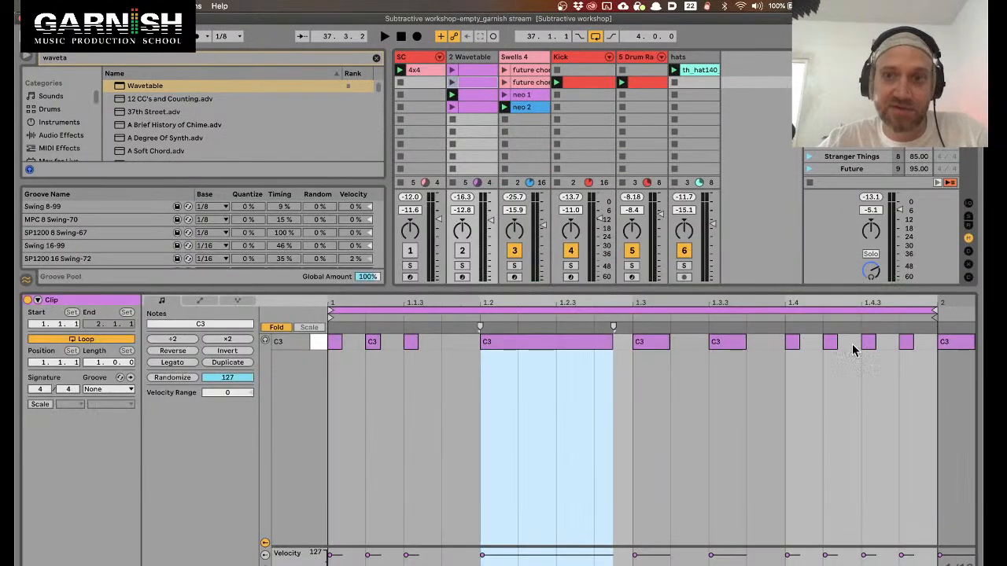
left_click_drag(933, 313, 480, 313)
left_click(453, 96)
key("shift+Tab")
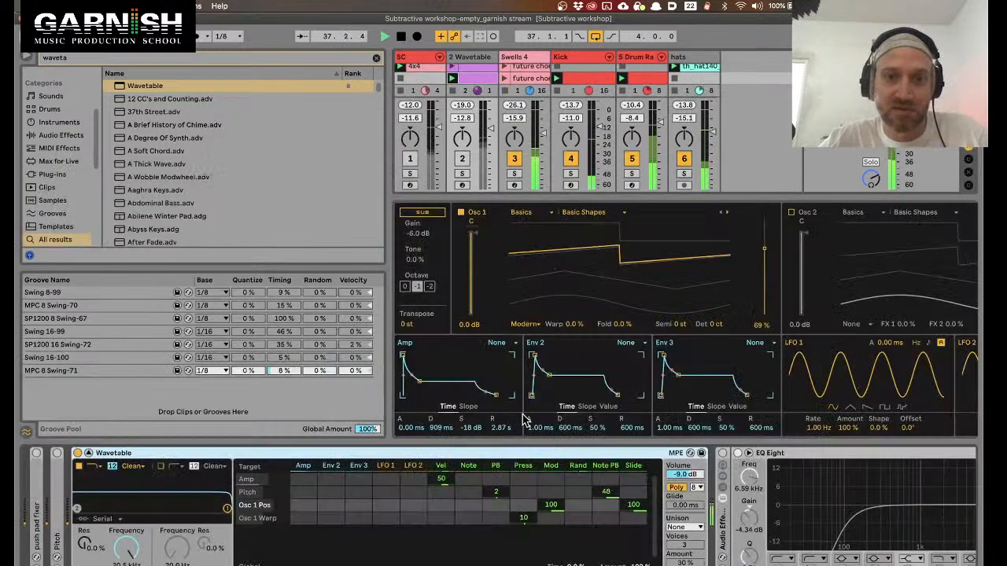
Set Wavetable's amp envelope to about 1.07 s decay, 0.0 dB sustain and 140 ms release
left_click_drag(503, 395, 486, 401)
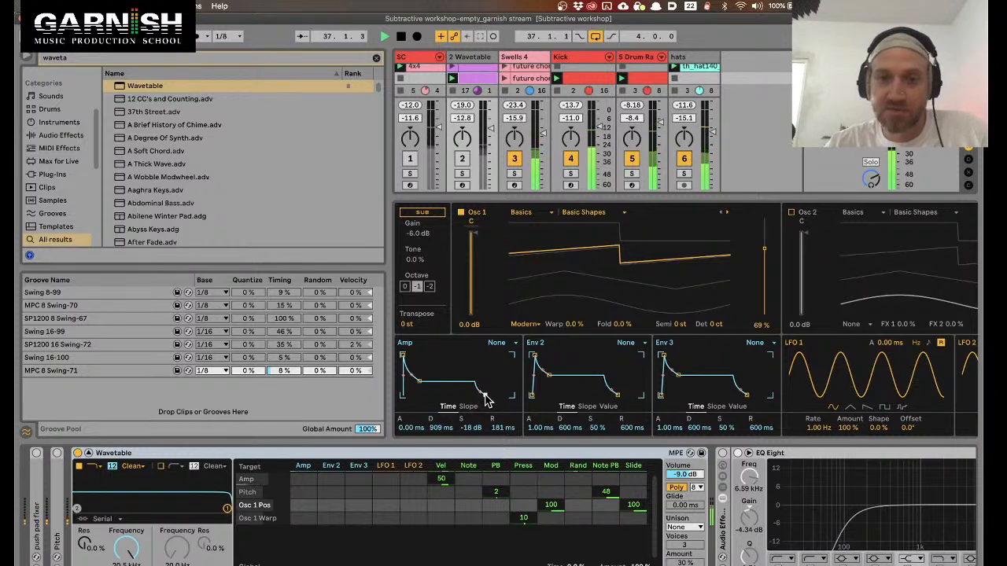
left_click_drag(418, 382, 420, 358)
left_click_drag(474, 395, 481, 395)
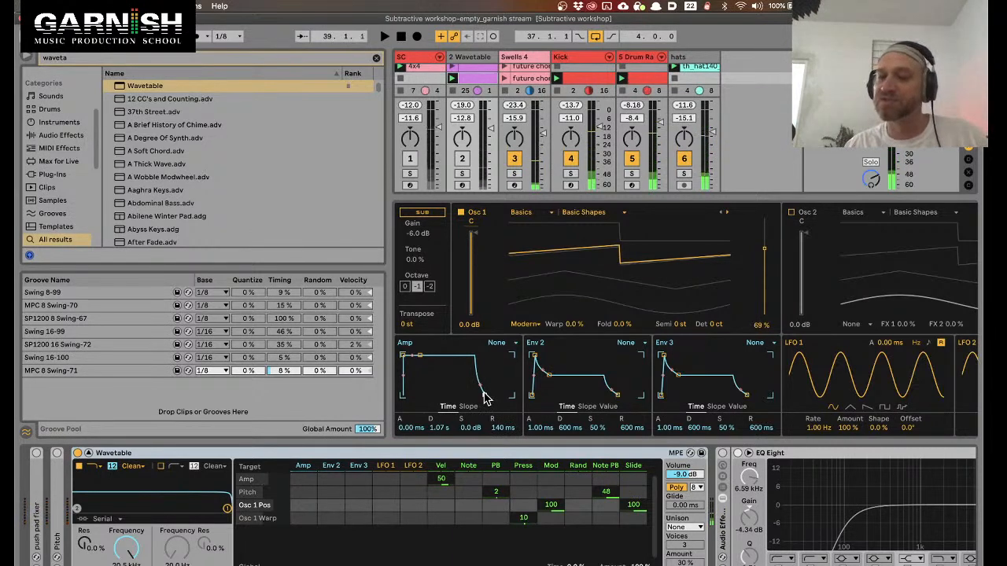
Audition a slow amp attack of about 1.93 s on Wavetable and shorten it to about 179 ms
left_click_drag(403, 356, 423, 356)
key("space")
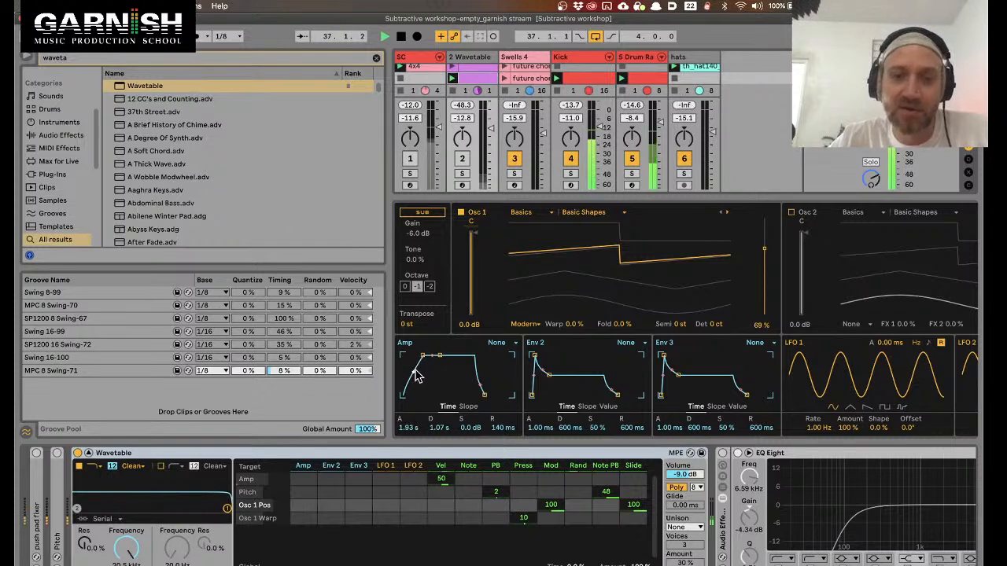
left_click_drag(425, 356, 412, 355)
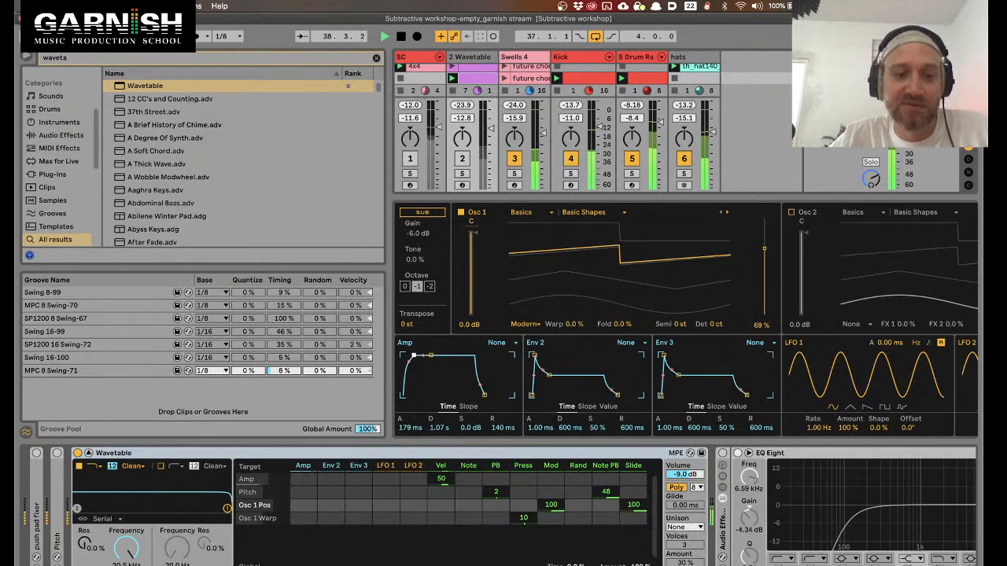
key("space")
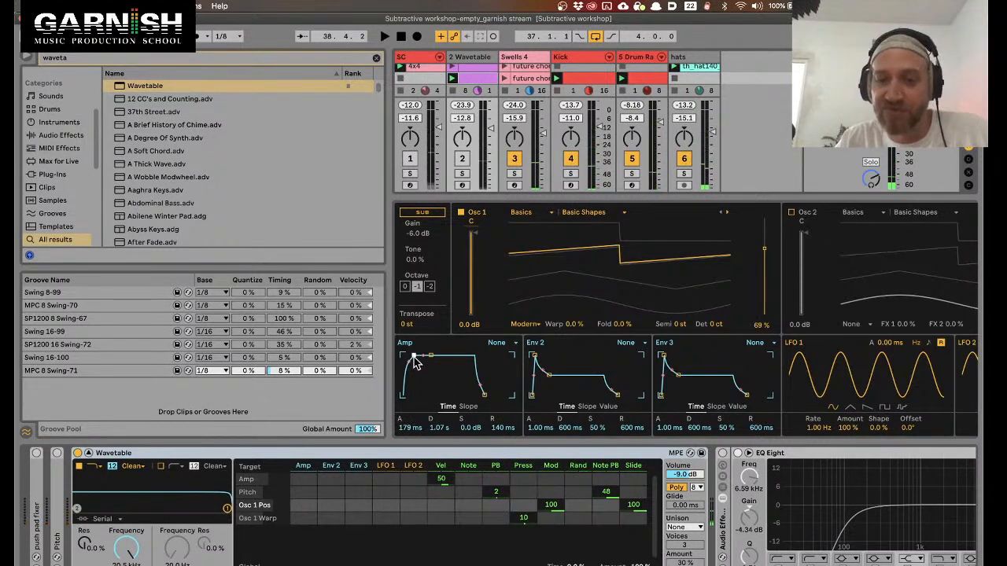
key("space")
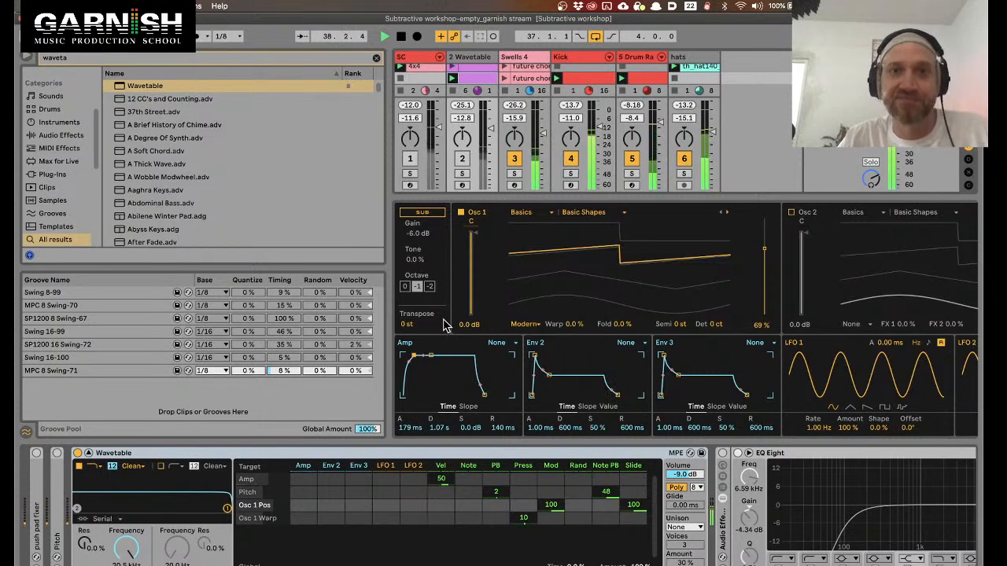
Launch the first Wavetable clip, stop playback and view the chords in the neo 1 and neo 2 clips on Swells 4
left_click(453, 70)
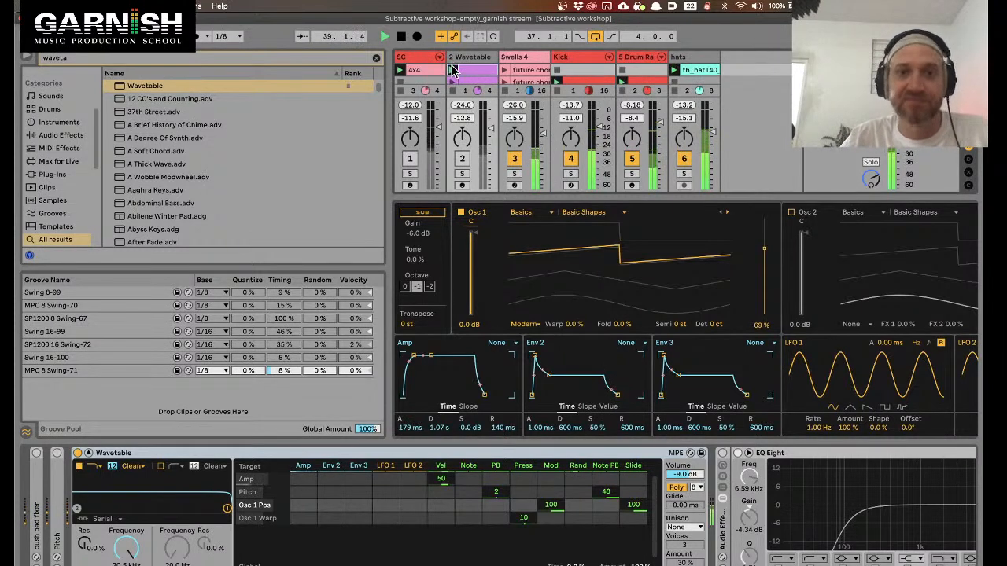
key("super+alt+l")
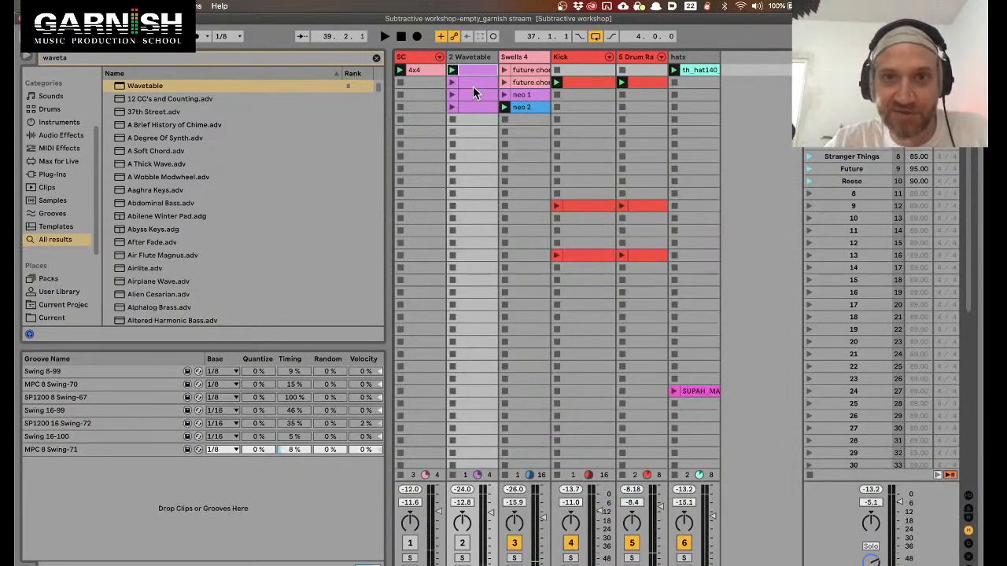
double_click(473, 86)
left_click(516, 70)
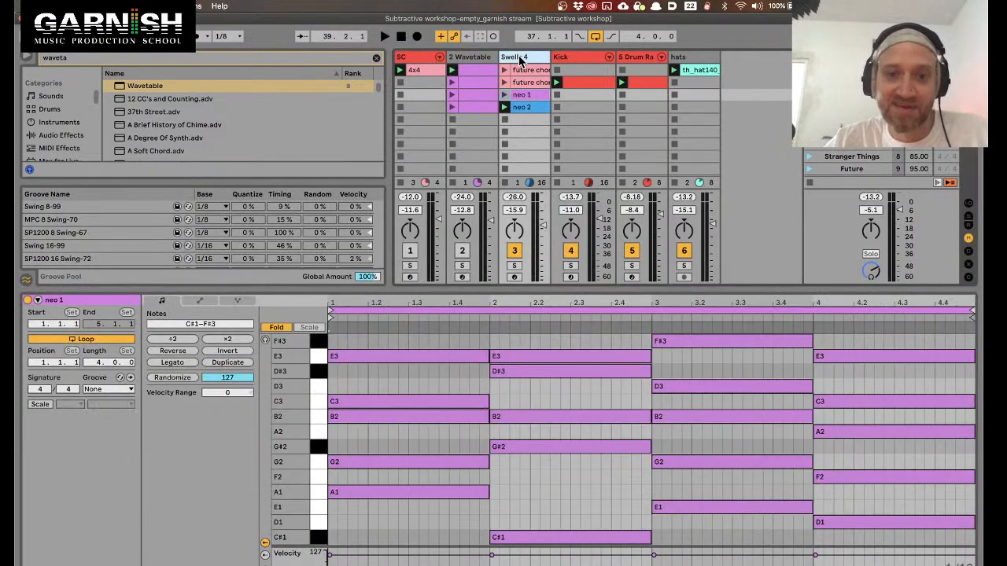
left_click(521, 108)
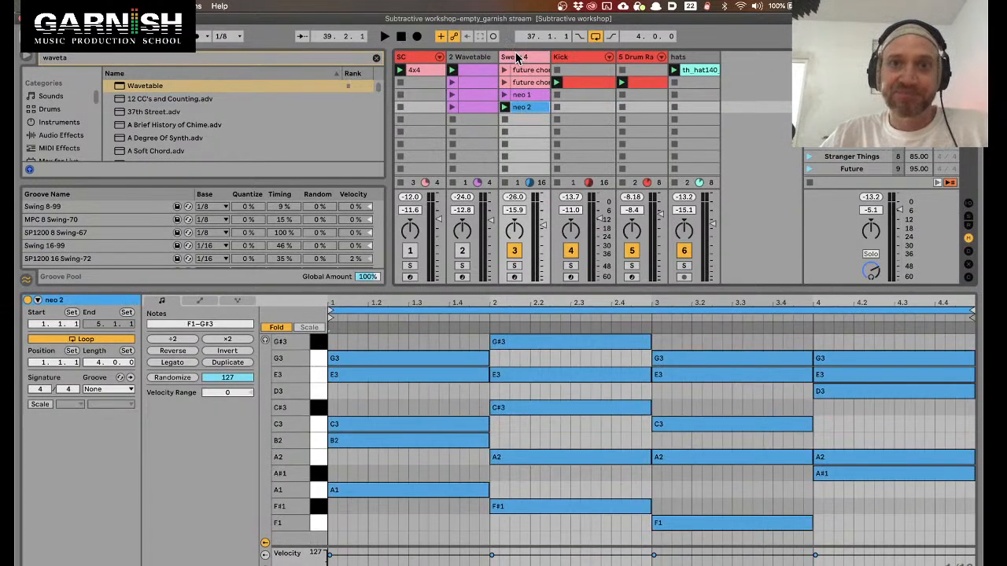
Collapse the Gate on Swells 4, search the browser for "auto" and insert Auto Filter after the Gate with its sidechain section expanded
left_click(516, 56)
double_click(583, 453)
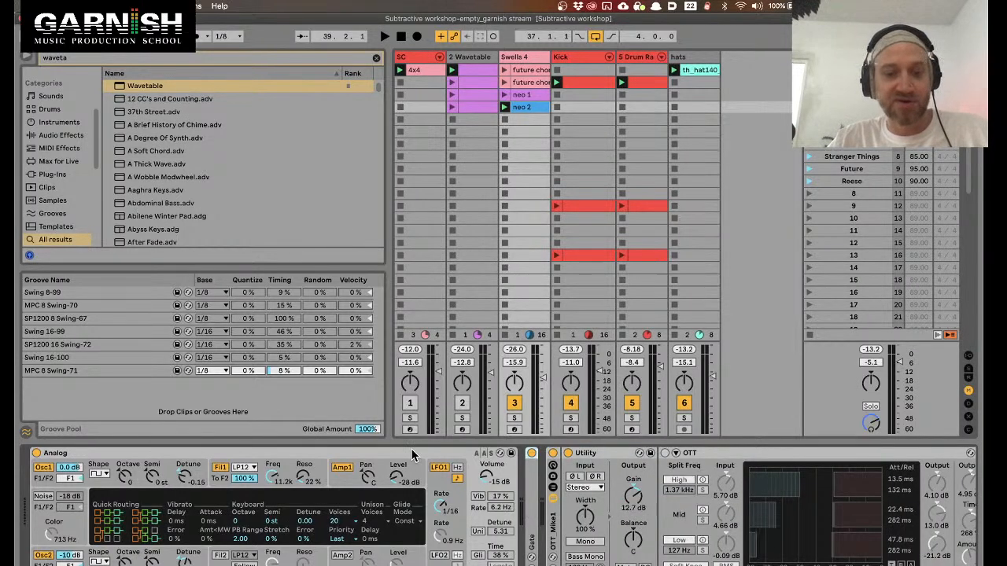
key("super+f")
key("BackSpace")
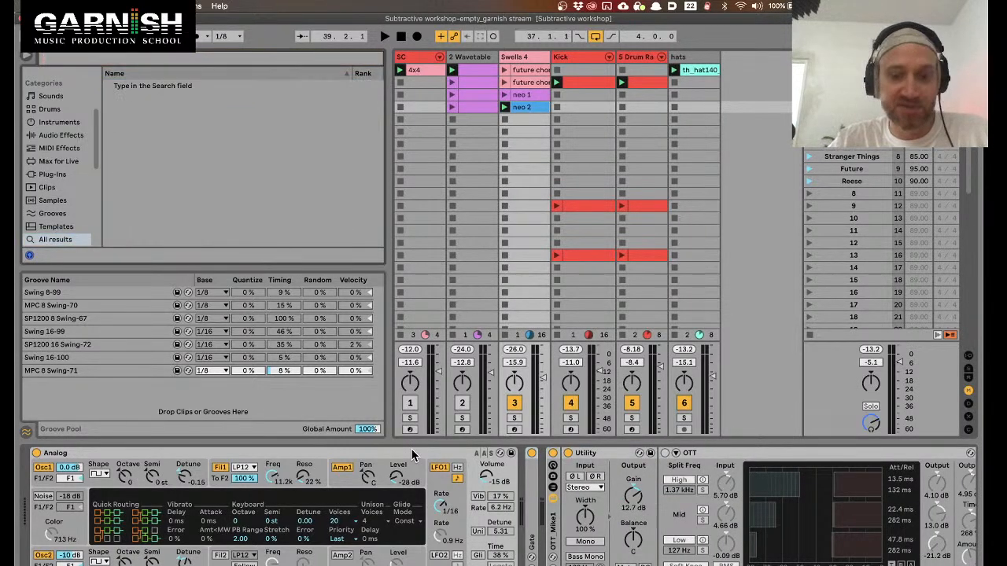
type("auto")
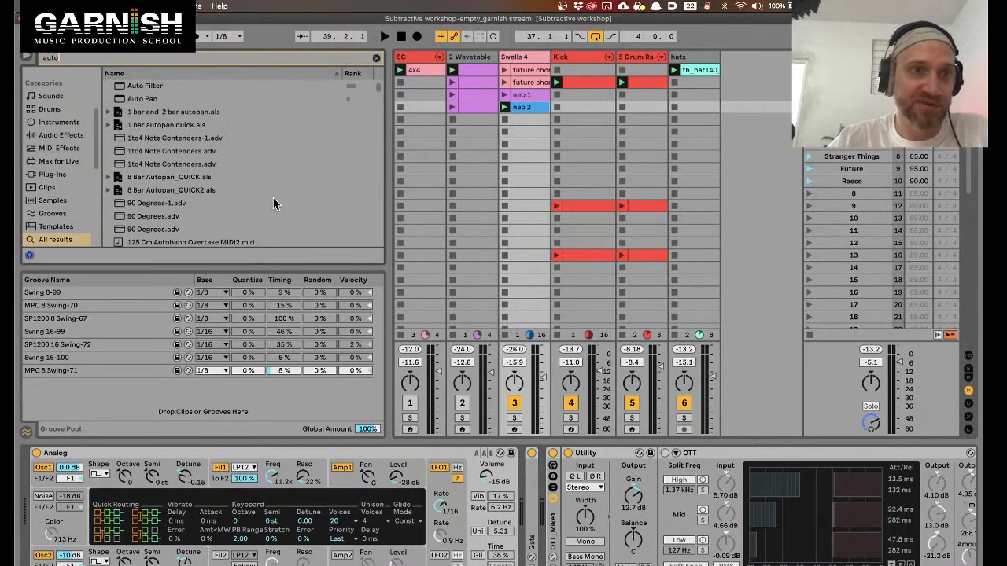
left_click_drag(150, 86, 550, 504)
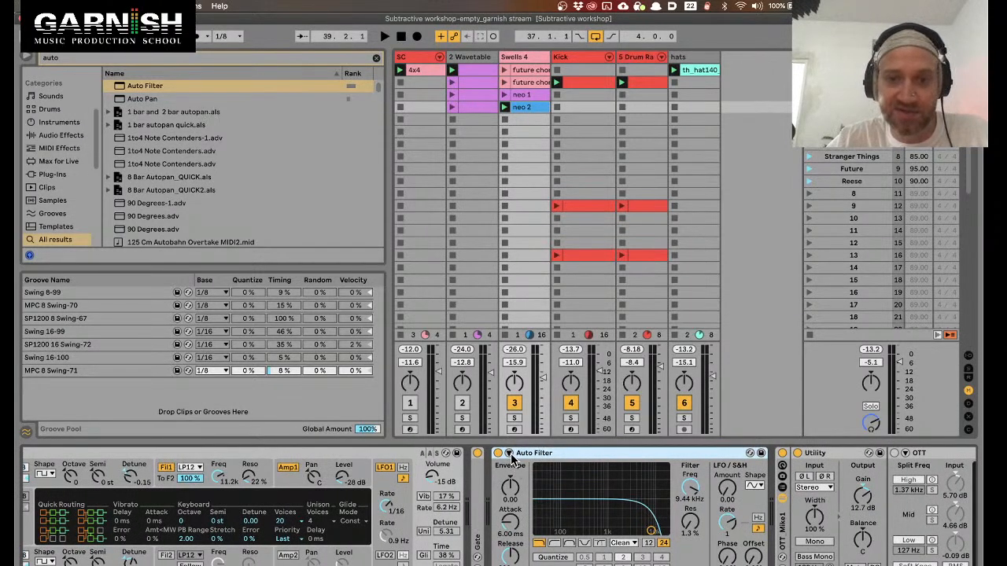
left_click(509, 455)
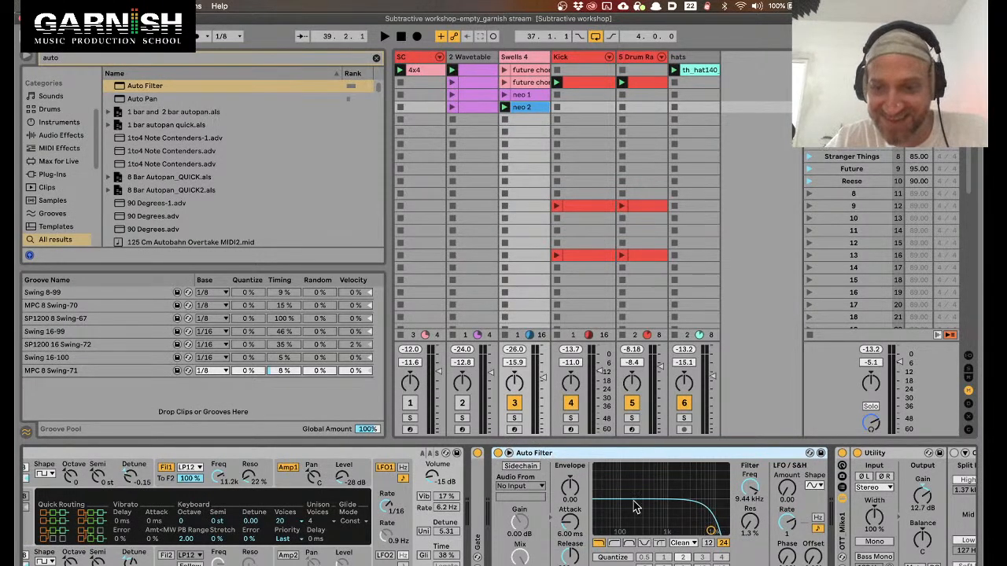
Set the Auto Filter's low-pass cutoff to about 1.66 kHz with 0.0 % resonance and audition it in playback
mouse_move(712, 531)
left_mouse_down()
mouse_move(686, 531)
mouse_move(712, 531)
left_mouse_up()
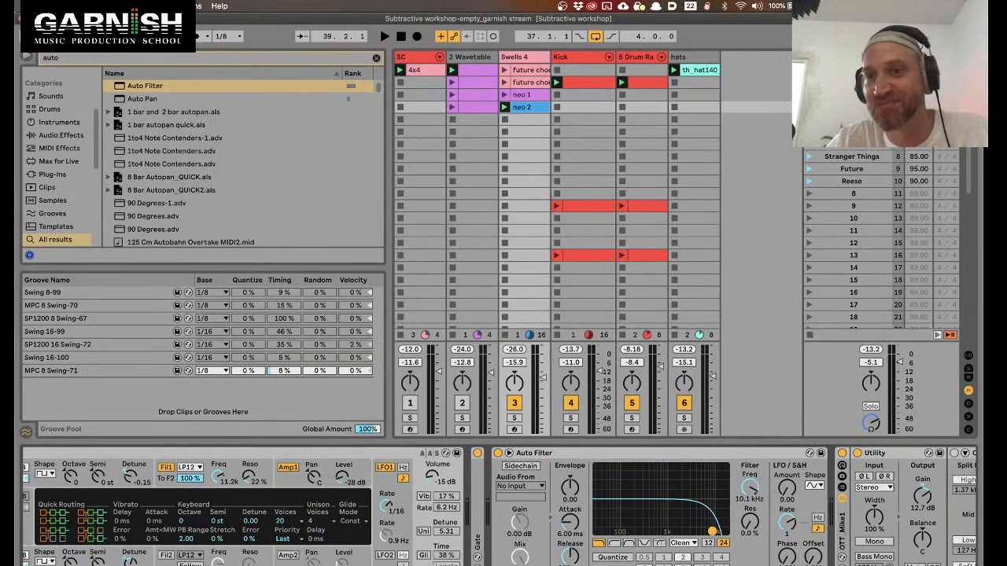
left_click_drag(712, 532, 675, 533)
key("space")
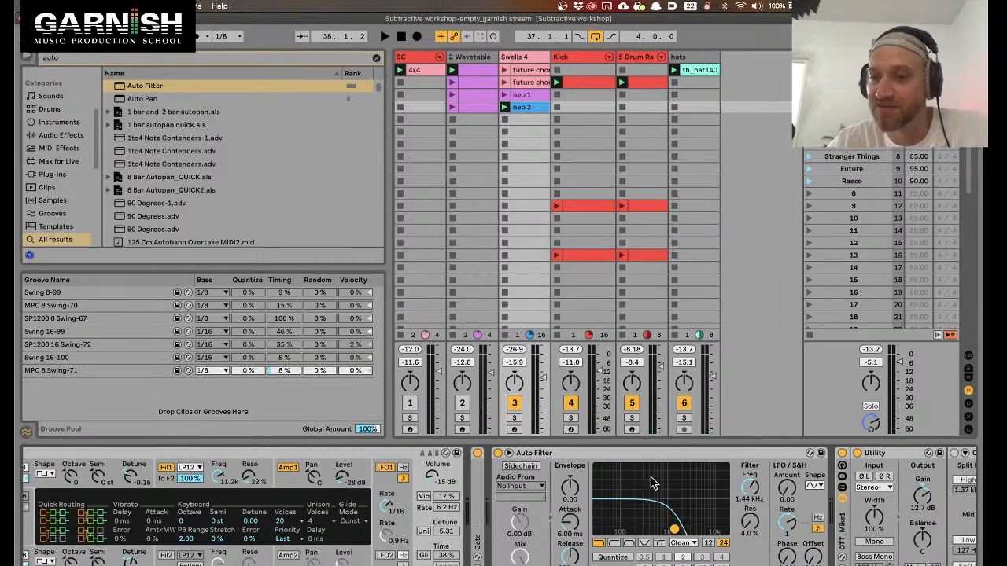
mouse_move(674, 529)
left_mouse_down()
mouse_move(710, 531)
mouse_move(674, 533)
left_mouse_up()
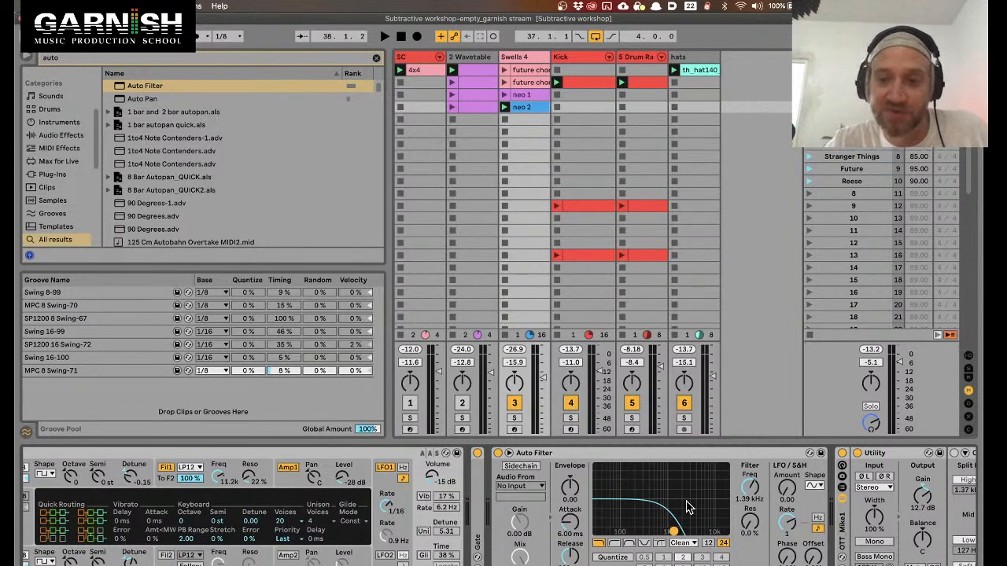
mouse_move(675, 533)
left_mouse_down()
mouse_move(701, 533)
mouse_move(678, 532)
left_mouse_up()
key("space")
key("space")
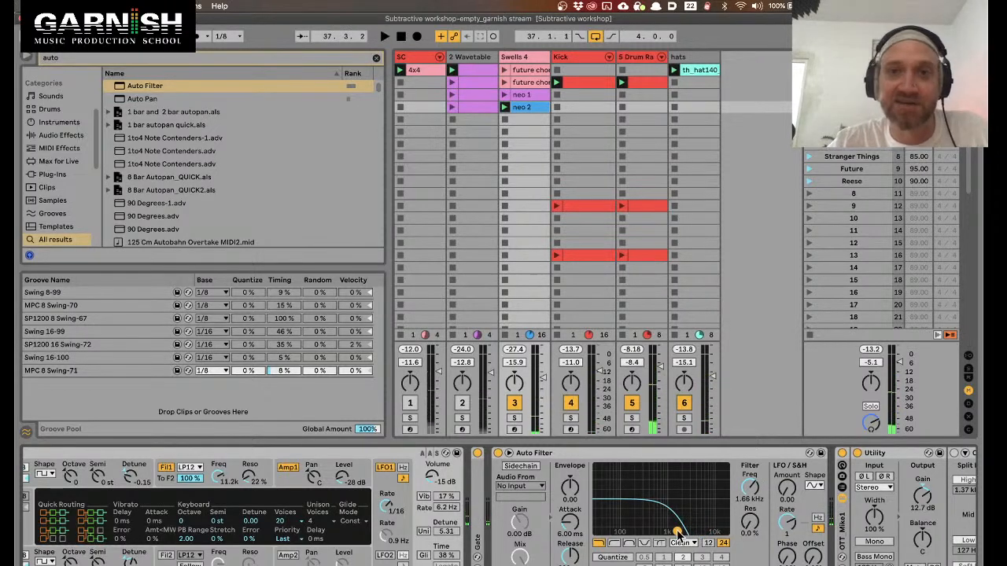
Try the Auto Filter's high-pass type and return to low-pass with the cutoff at about 874 Hz
left_click(616, 544)
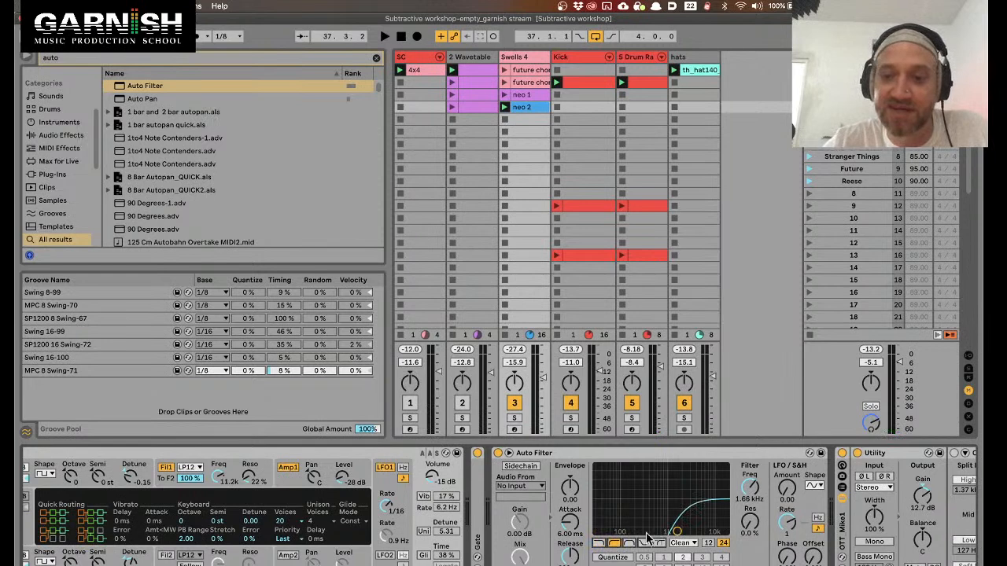
mouse_move(676, 532)
left_mouse_down()
mouse_move(634, 537)
mouse_move(666, 534)
left_mouse_up()
left_click(599, 544)
key("space")
Switch the Auto Filter's circuit to MS2 and raise the cutoff to about 2.12 kHz while auditioning it in playback
left_click(683, 542)
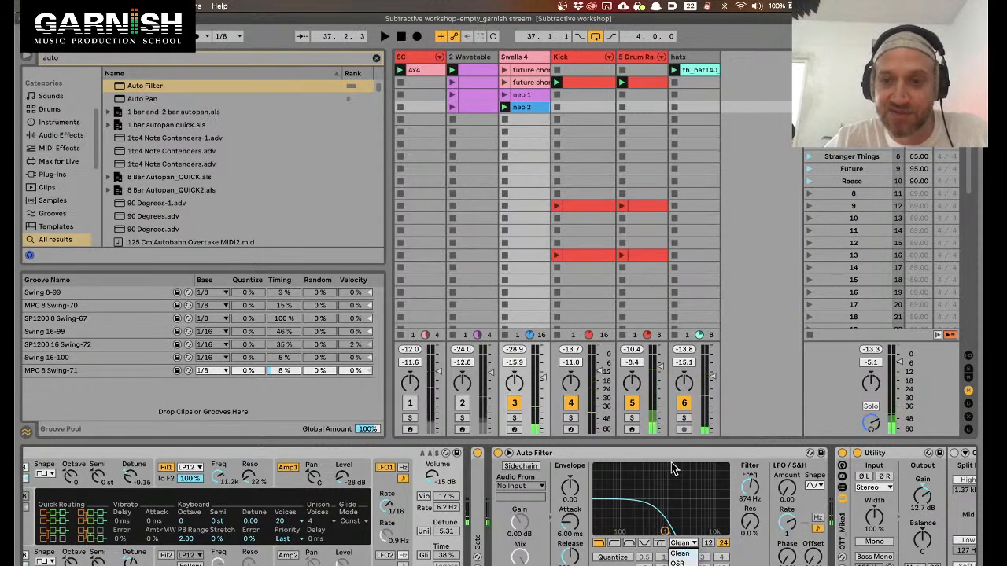
left_click(681, 565)
left_click(682, 543)
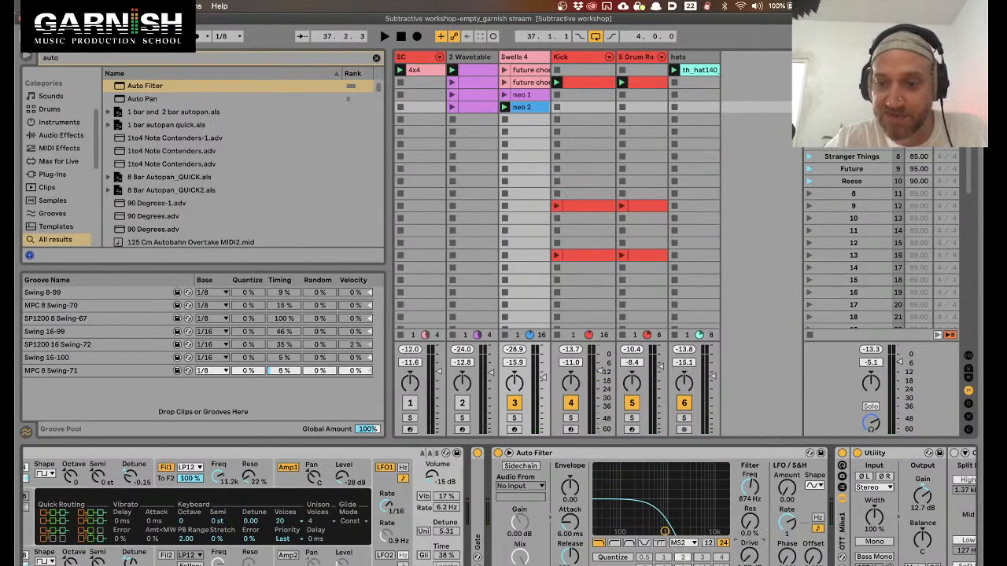
key("space")
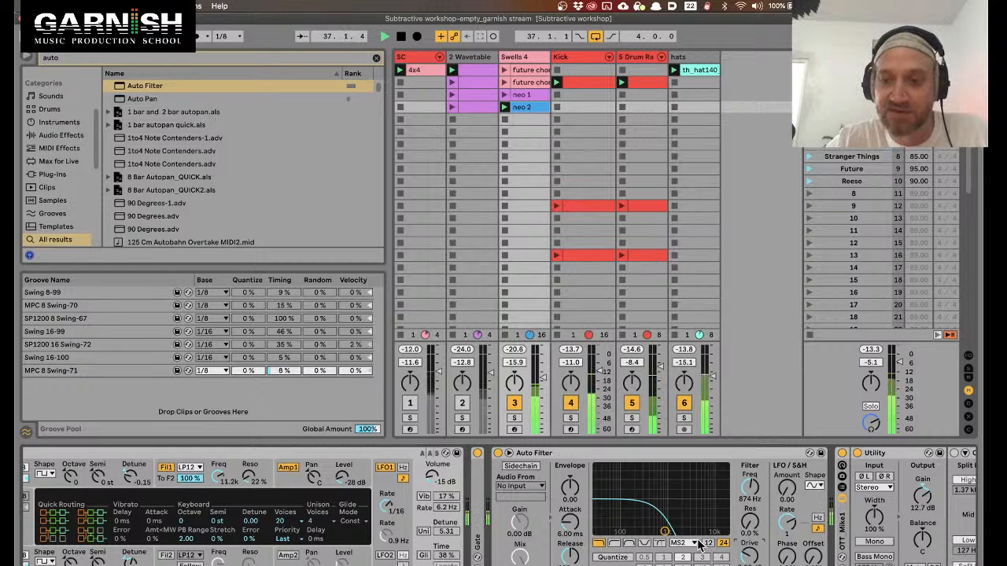
left_click_drag(664, 532, 682, 532)
key("space")
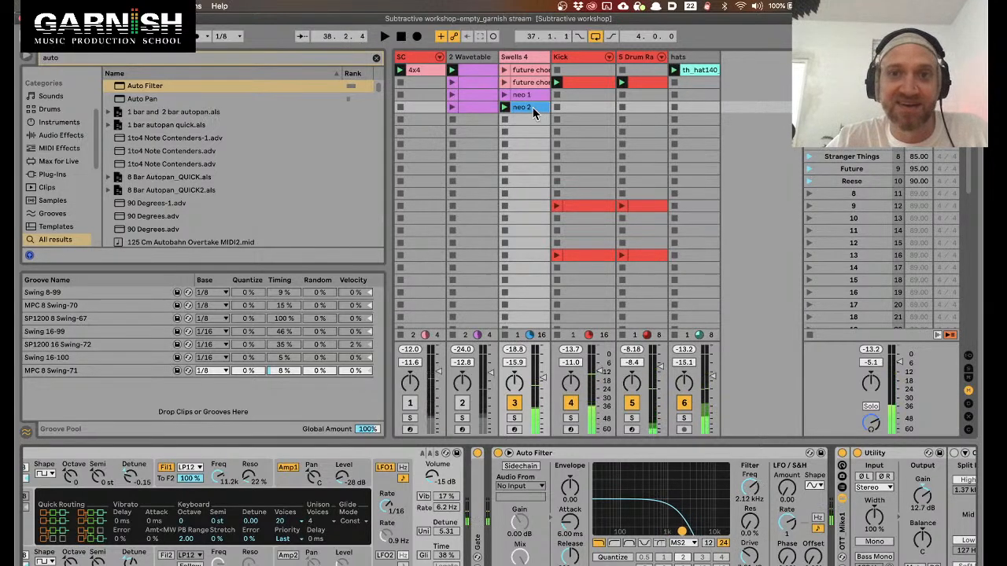
Enable the Auto Filter's sidechain and take its audio from 2-Wavetable, Post FX
left_click(522, 466)
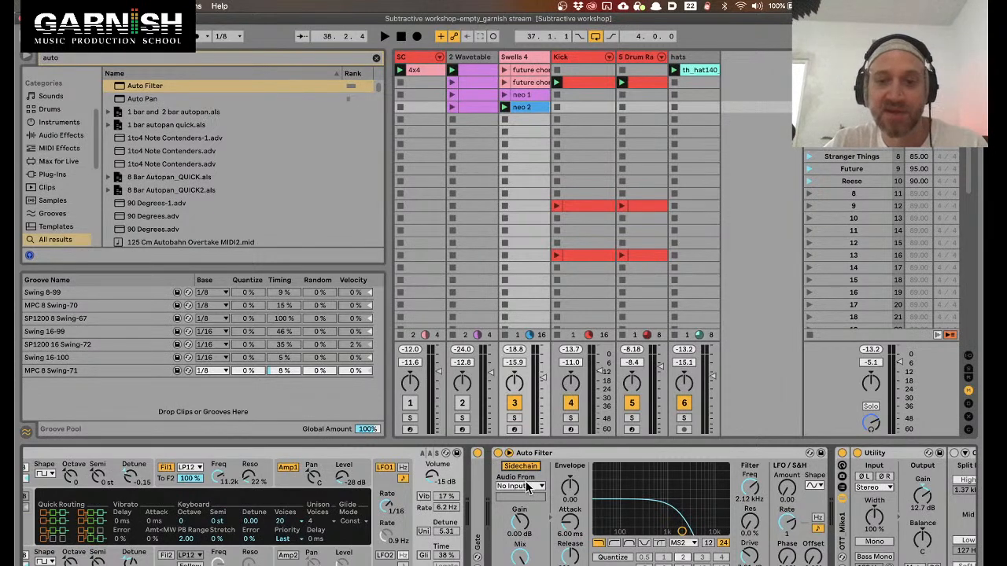
left_click(520, 486)
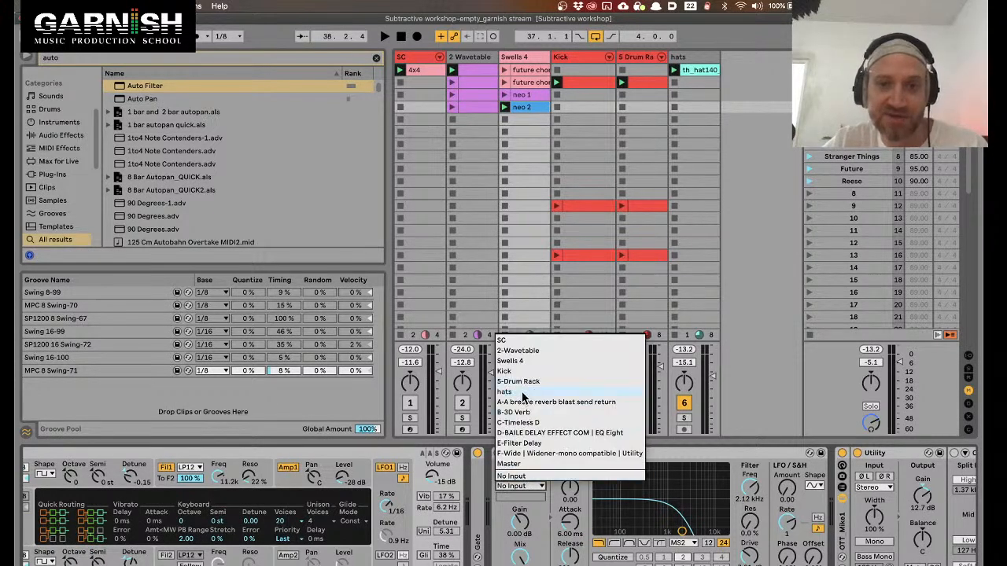
left_click(531, 352)
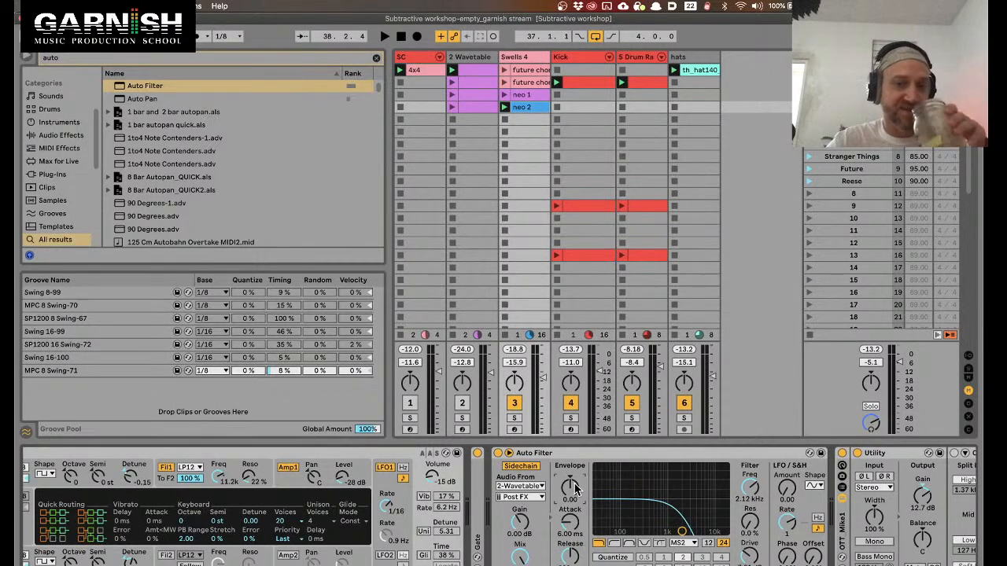
left_click(561, 455)
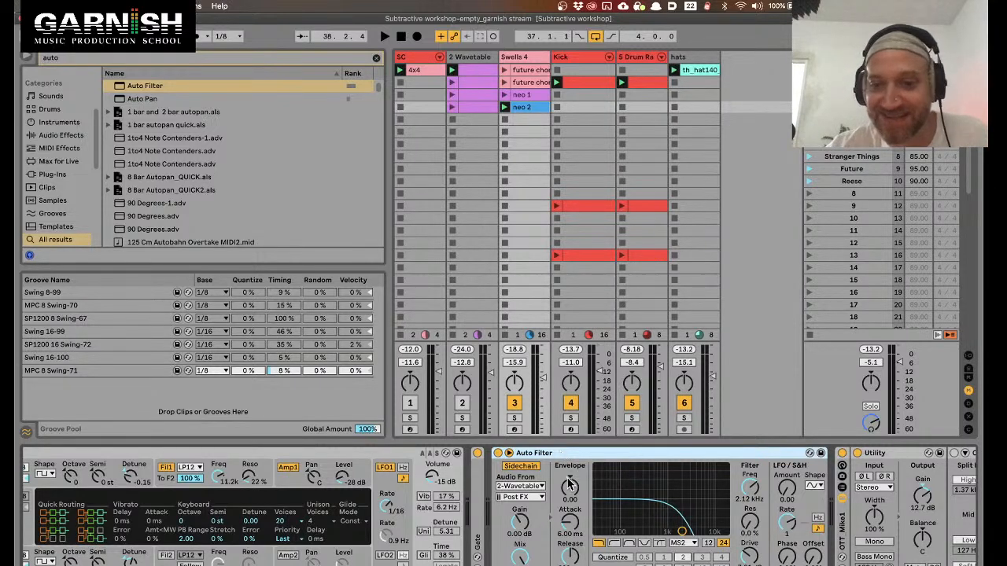
left_click(579, 454)
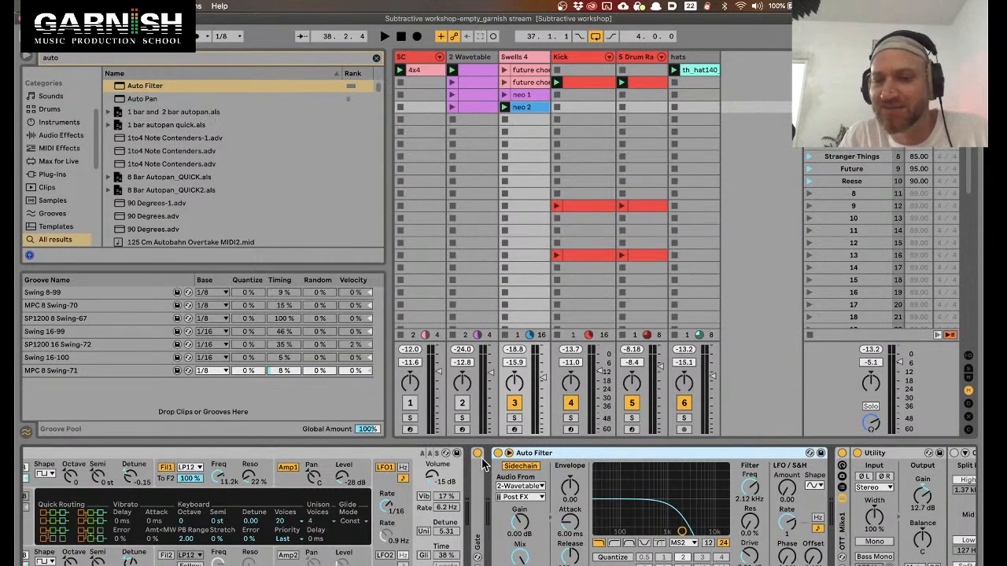
Try an envelope amount of about 56.4 with different cutoffs, then reset the envelope to 0.00 with the cutoff at about 1.54 kHz
left_click(573, 486)
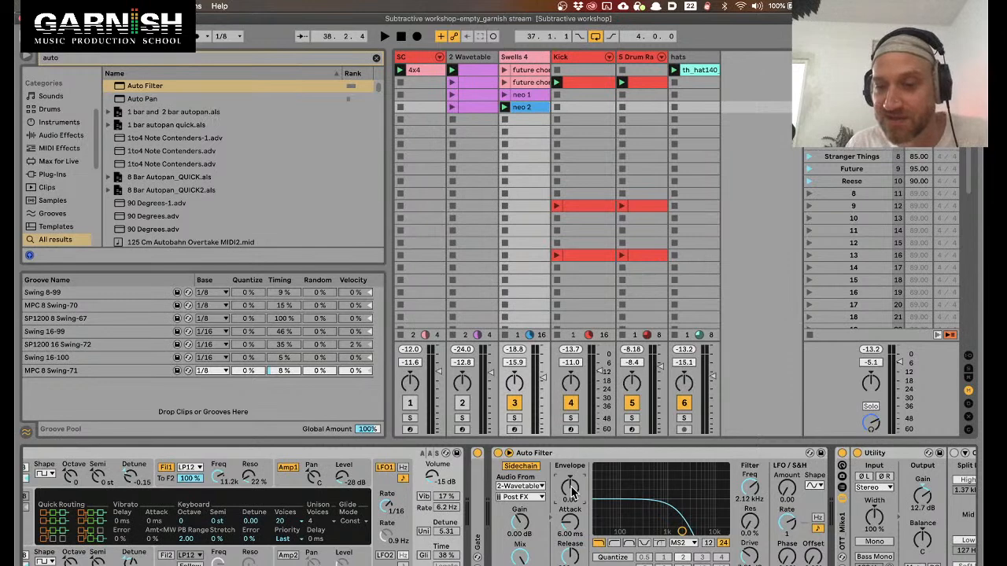
mouse_move(748, 488)
left_mouse_down()
mouse_move(748, 507)
mouse_move(748, 490)
left_mouse_up()
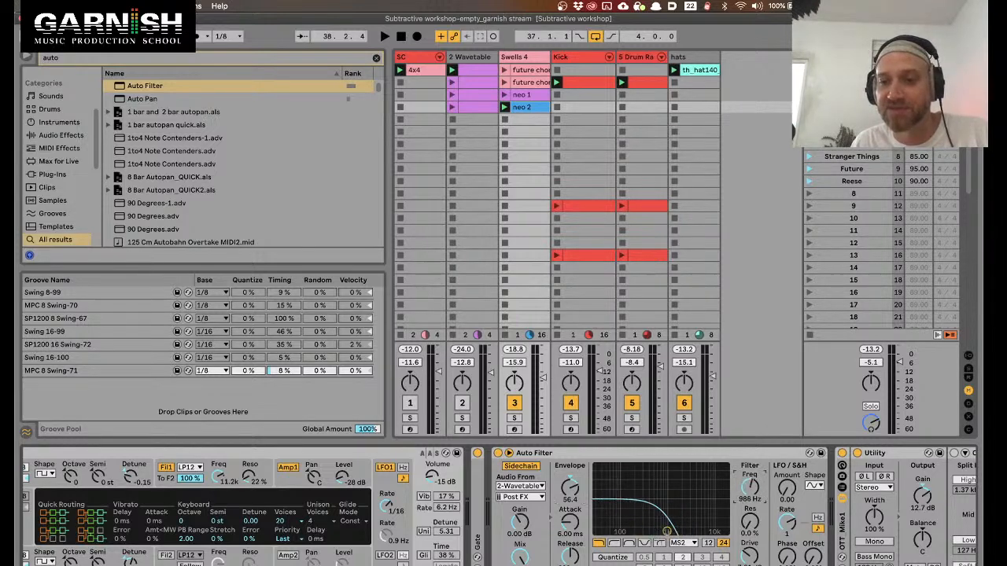
mouse_move(752, 486)
left_mouse_down()
mouse_move(752, 466)
mouse_move(753, 507)
mouse_move(752, 477)
left_mouse_up()
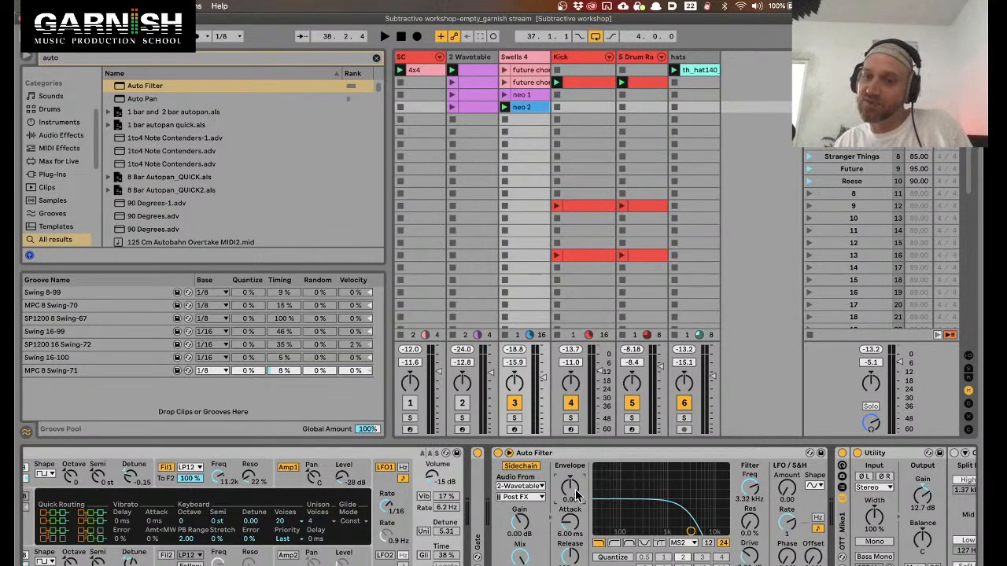
left_click_drag(577, 495, 577, 468)
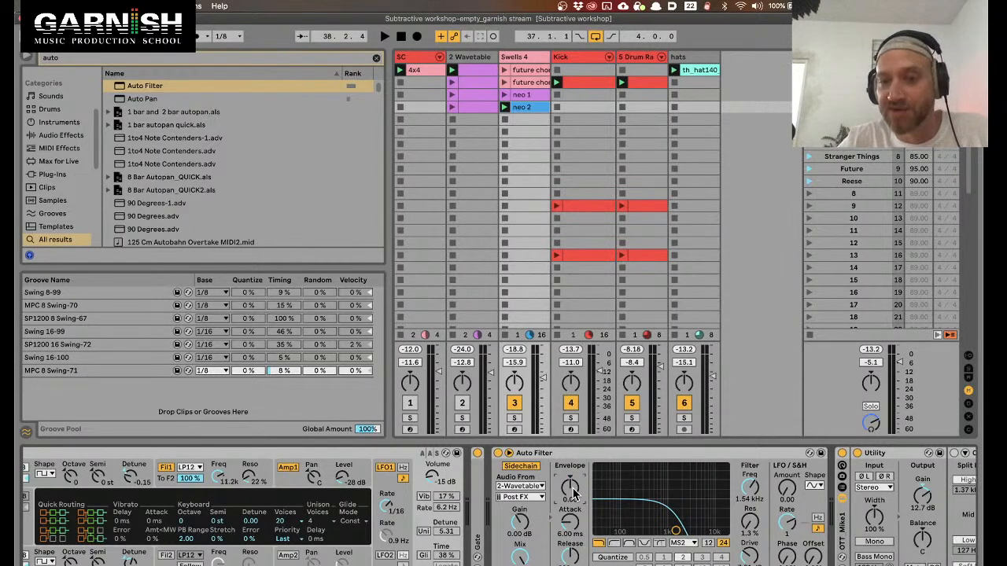
Bypass the Gate on Swells 4 during playback and raise the Auto Filter's envelope amount to about 104
key("space")
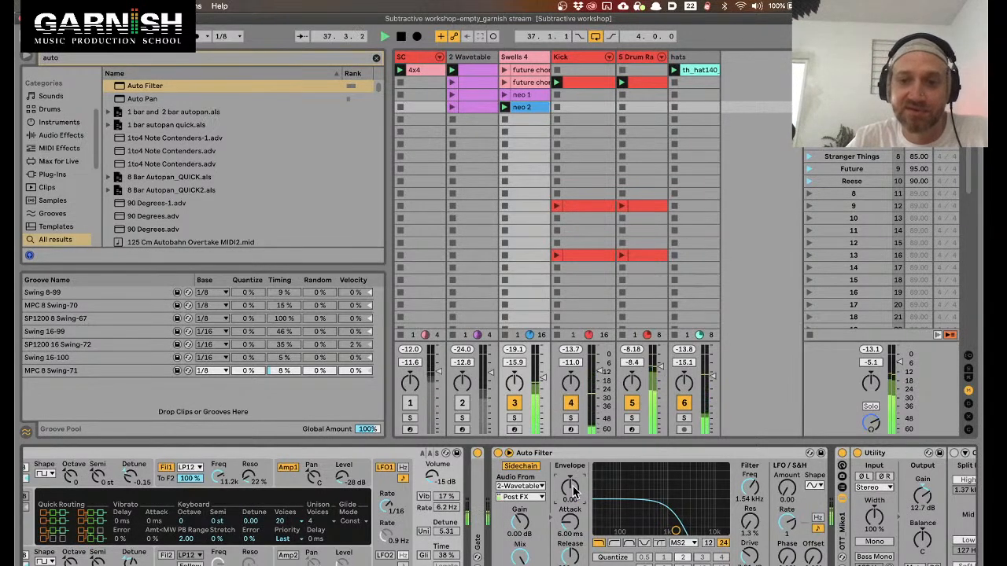
left_click(477, 455)
left_click_drag(570, 489, 569, 420)
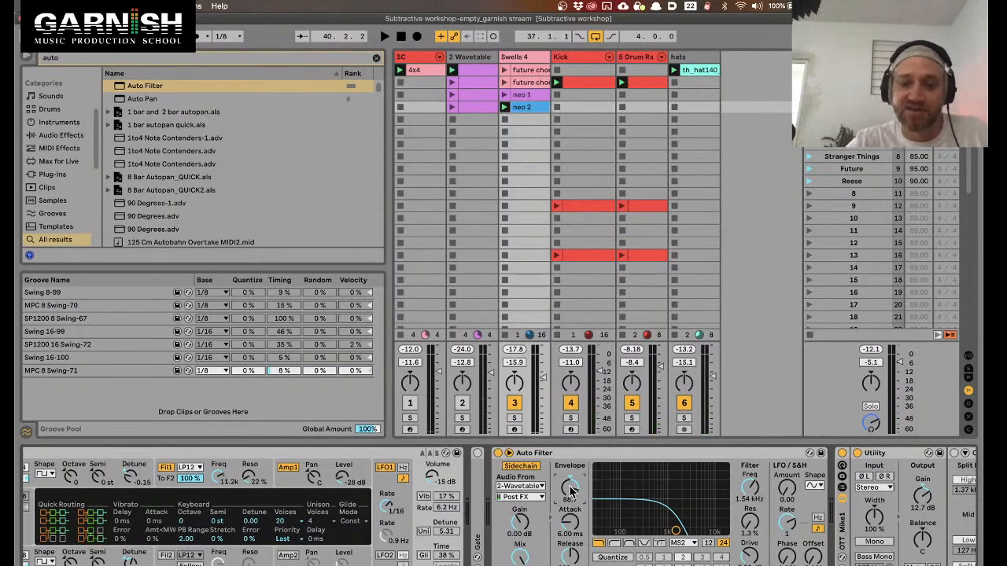
left_click_drag(571, 487, 570, 487)
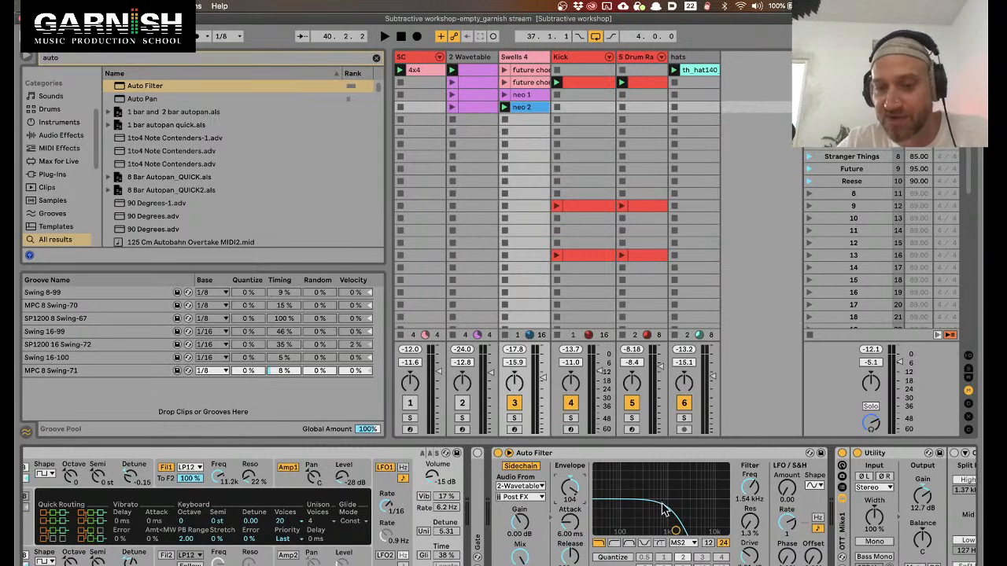
Lower the Auto Filter's cutoff to about 235 Hz with 25 % resonance and raise the sidechain gain to about 9.30 dB in playback
key("space")
left_click_drag(678, 532, 639, 518)
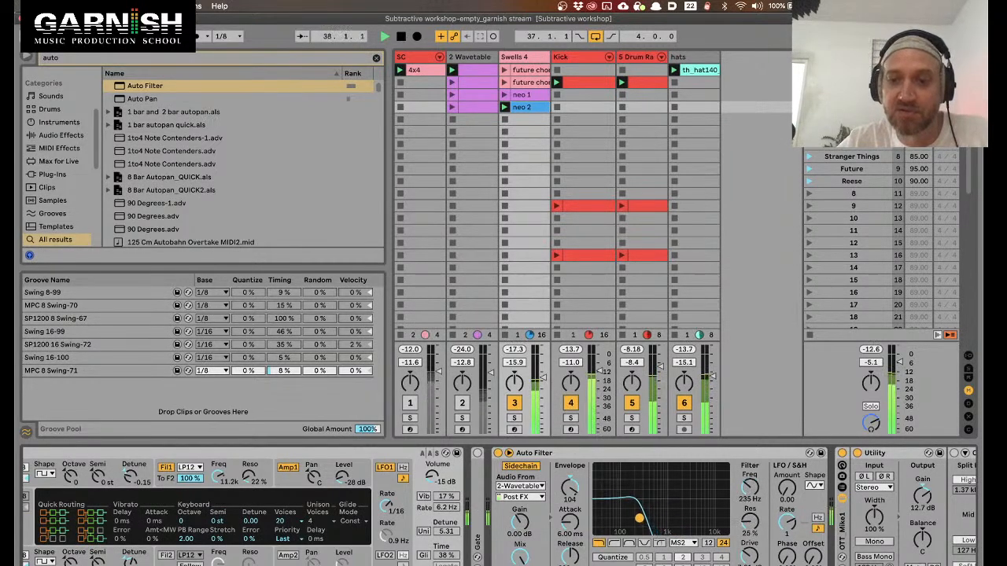
mouse_move(514, 532)
left_mouse_down()
mouse_move(514, 508)
mouse_move(518, 527)
left_mouse_up()
key("space")
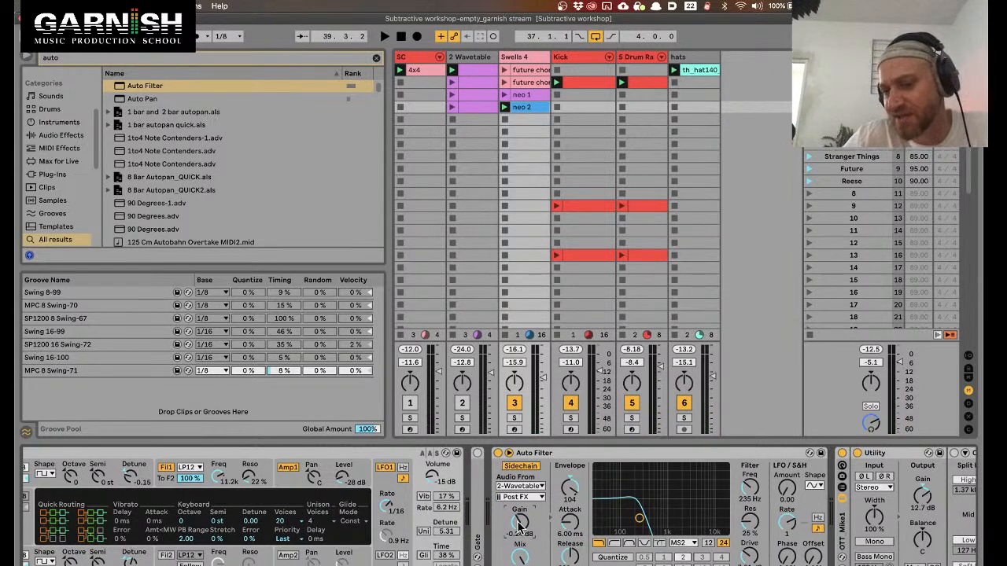
key("space")
left_click_drag(519, 526, 519, 521)
key("space")
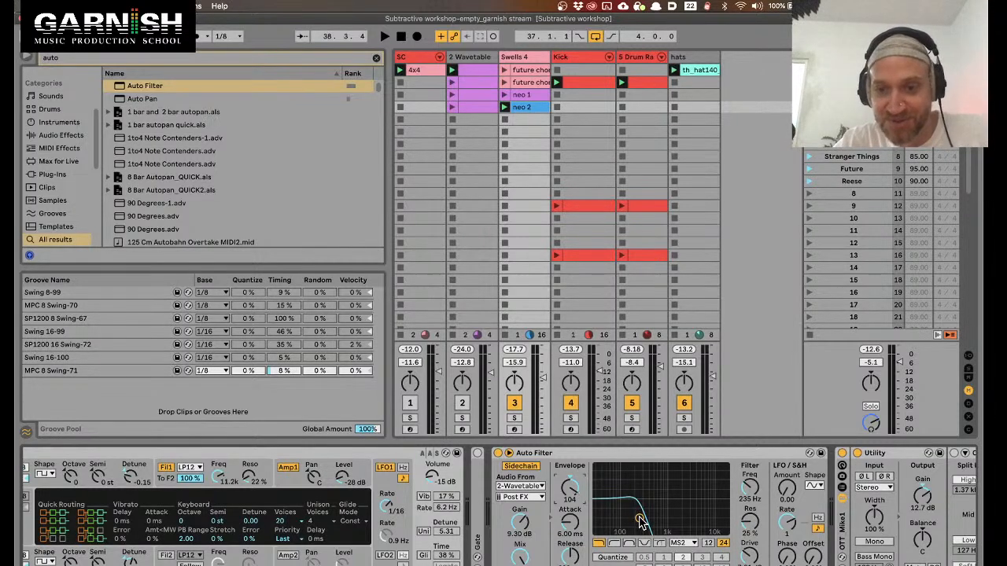
Set the Auto Filter to about 133 Hz cutoff, 32 % resonance, 17.3 dB sidechain gain, 3.97 ms attack and 42.7 envelope amount
key("space")
mouse_move(629, 512)
left_mouse_down()
mouse_move(659, 510)
mouse_move(632, 522)
mouse_move(610, 514)
mouse_move(629, 519)
left_mouse_up()
left_click_drag(529, 525, 570, 484)
left_click_drag(573, 523, 571, 559)
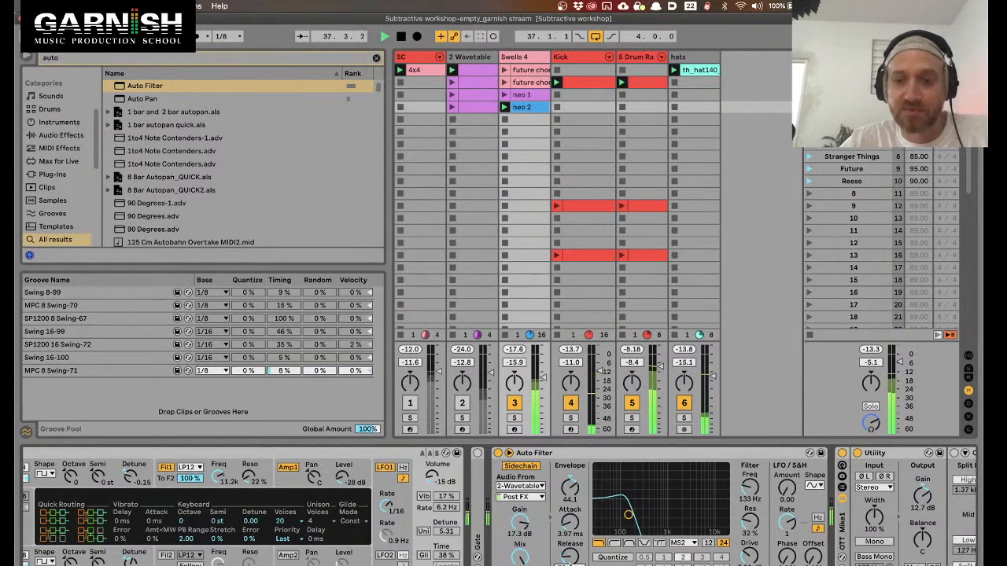
left_click_drag(570, 488, 570, 482)
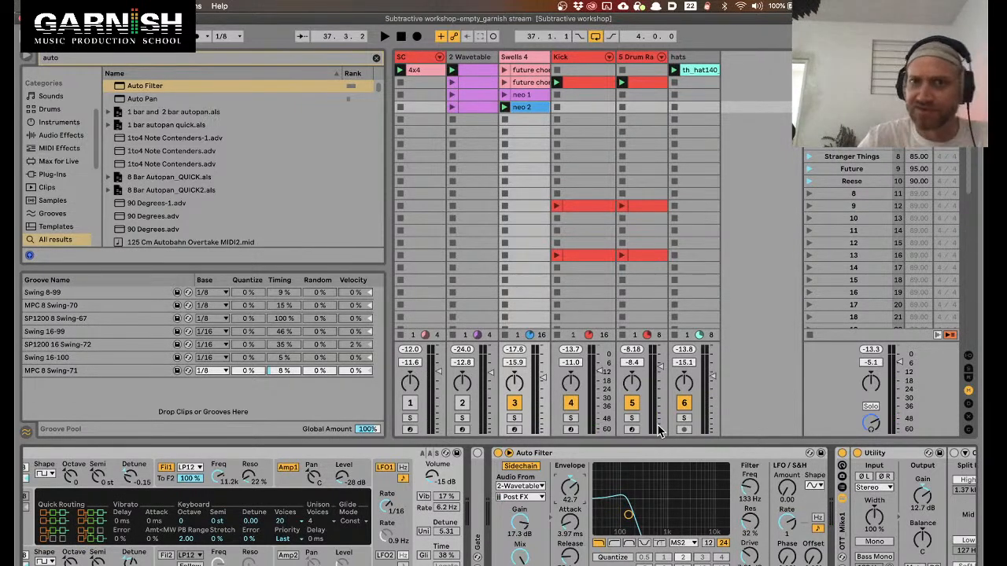
Launch the Wavetable clips beside neo 2 and neo 1, view the C3 note pattern and return to the Swells 4 devices
left_click(452, 107)
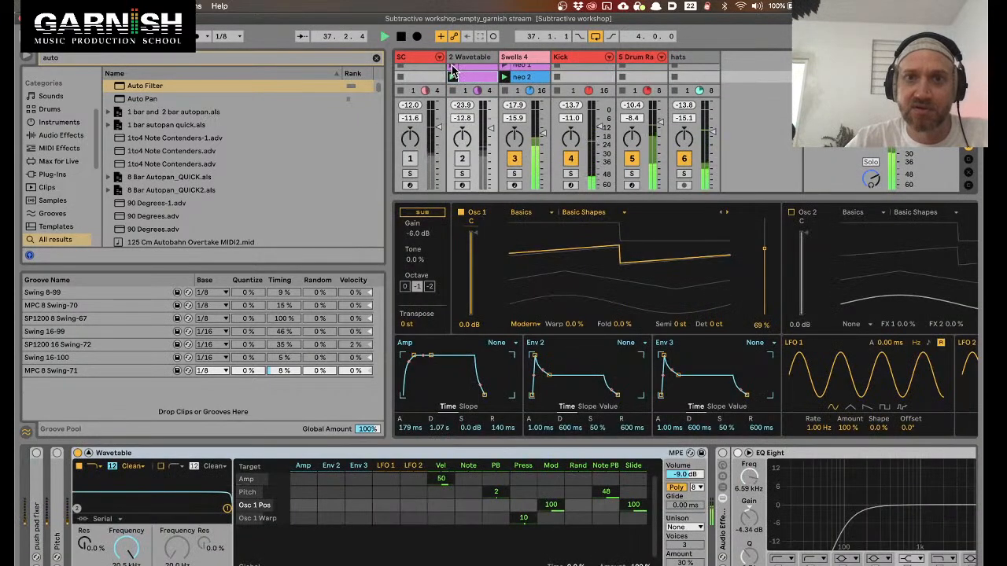
key("shift+Tab")
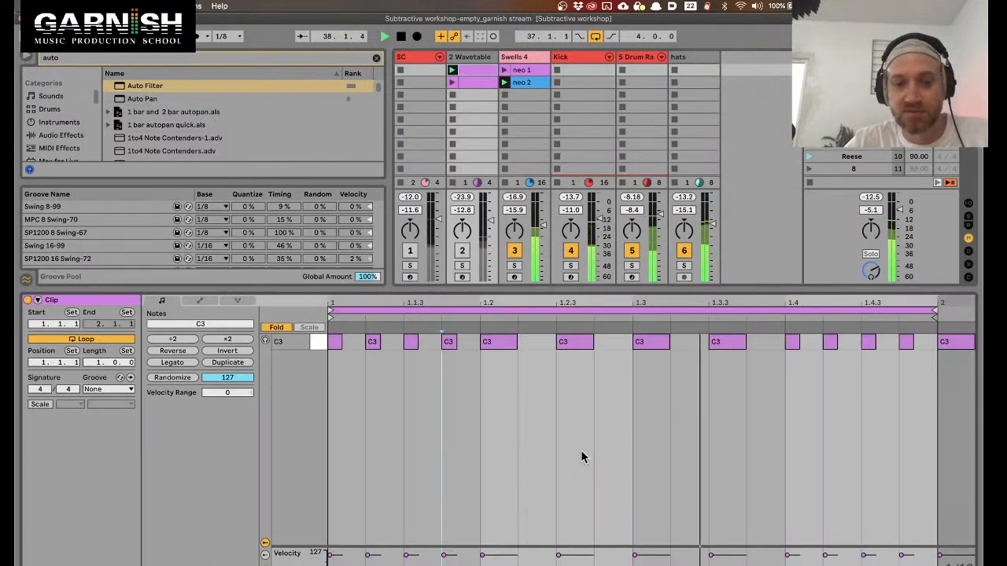
key("shift+Tab")
left_click(508, 61)
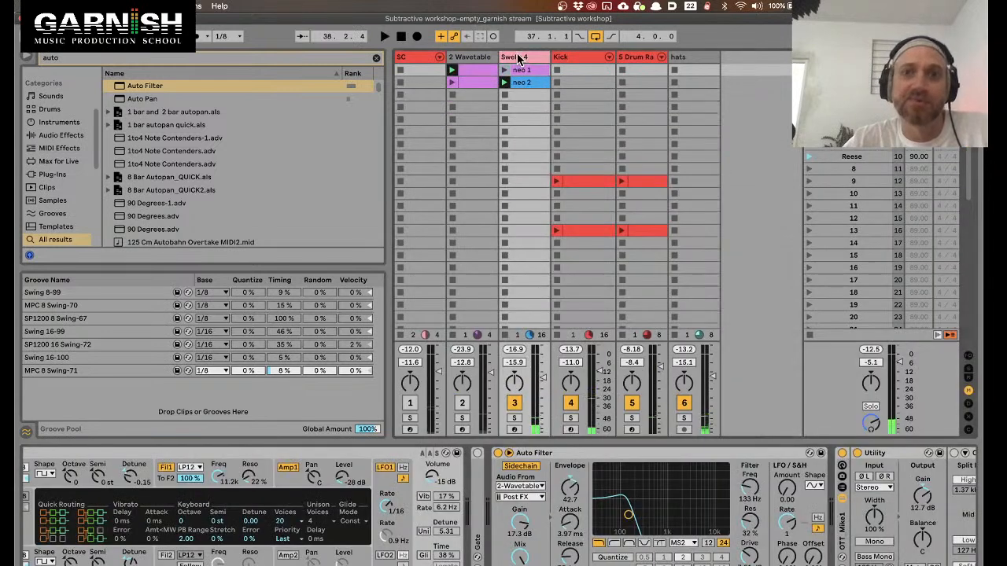
Lower the Auto Filter's cutoff to about 51.8 Hz with 28 % resonance and set the envelope amount to about 56.0
left_click_drag(628, 515, 629, 520)
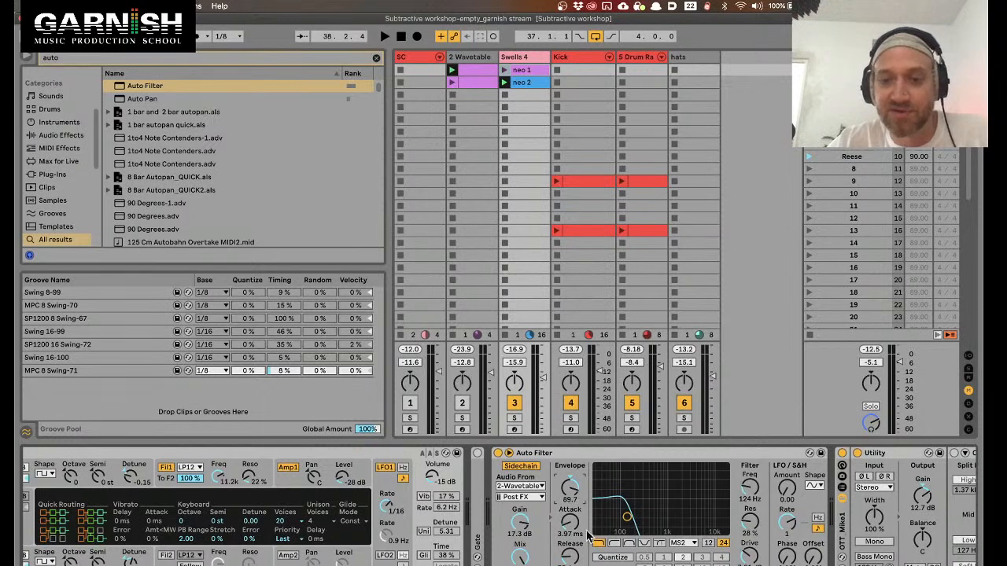
left_click_drag(759, 493, 759, 525)
key("space")
mouse_move(557, 489)
left_mouse_down()
mouse_move(557, 519)
mouse_move(557, 495)
left_mouse_up()
key("space")
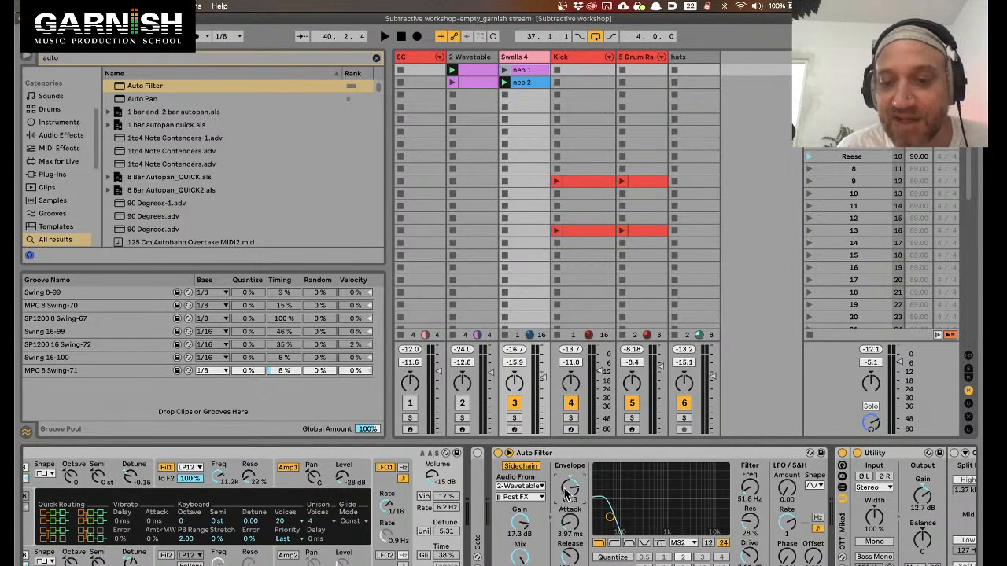
left_click_drag(565, 491, 564, 491)
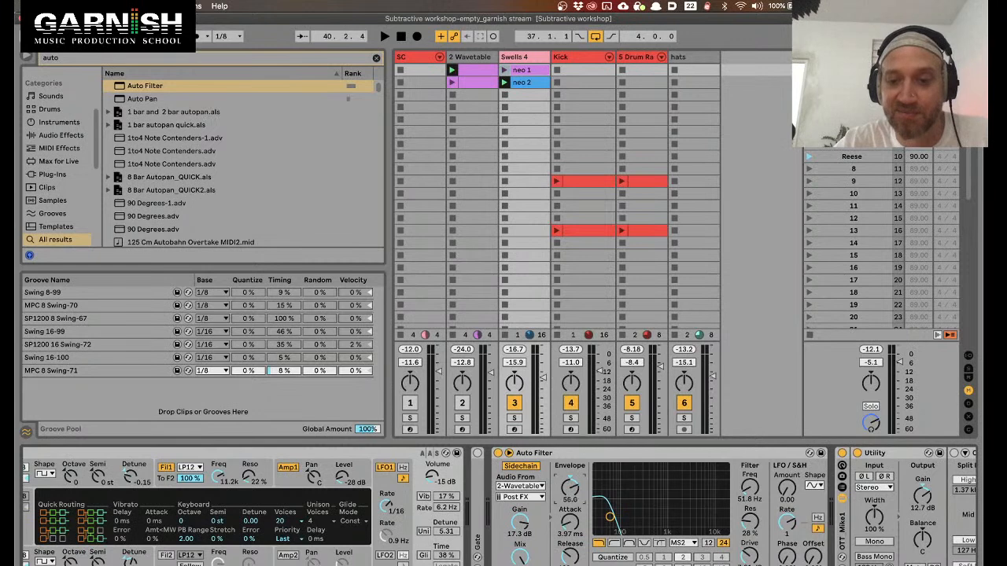
Adjust the Auto Filter's release in playback and fine-tune the envelope amount to about 57.7 and the sidechain gain to about 17.0 dB
key("space")
left_click_drag(574, 550, 573, 550)
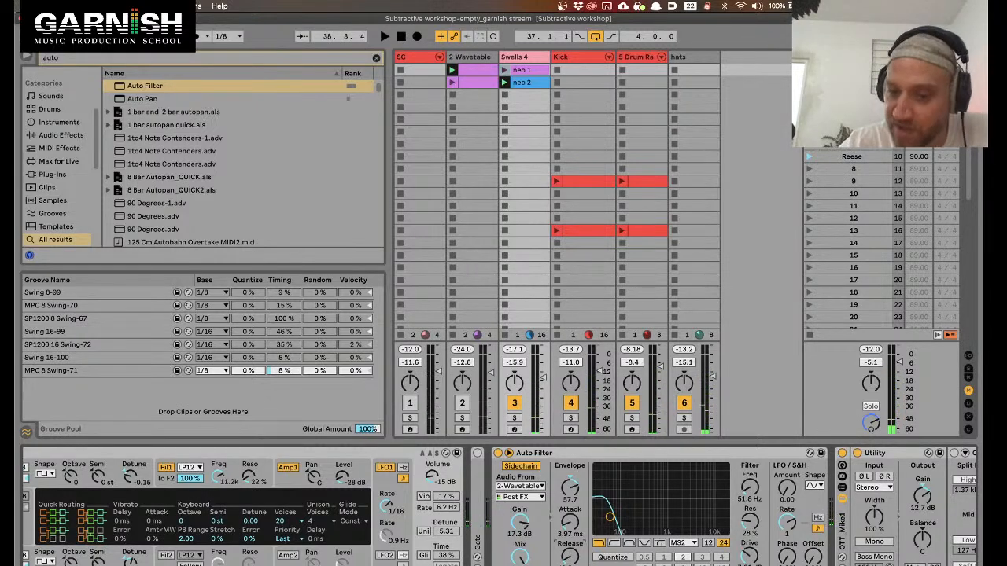
key("space")
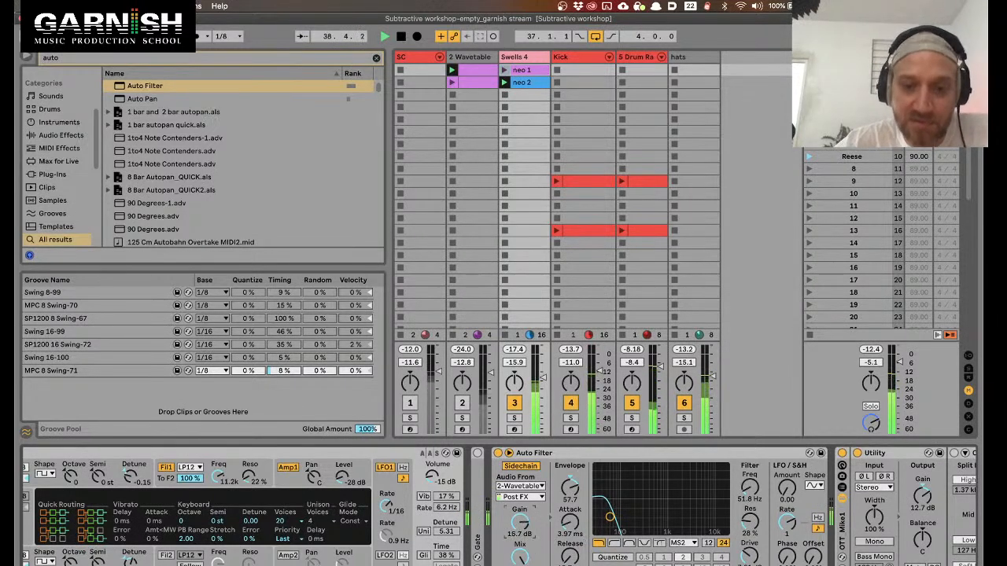
key("space")
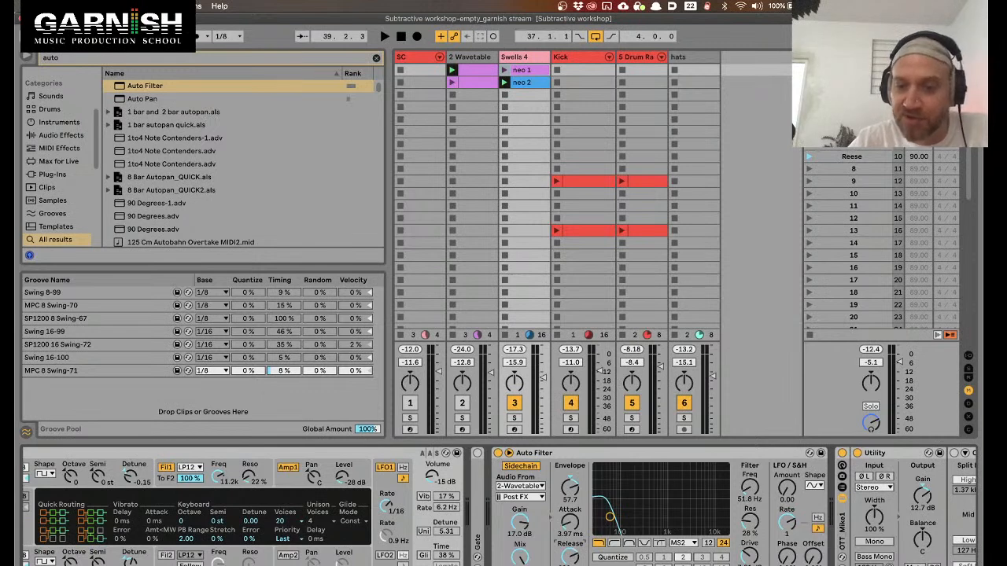
Audition the Auto Filter's band-pass type at about 39.8 Hz with 16 % resonance
key("space")
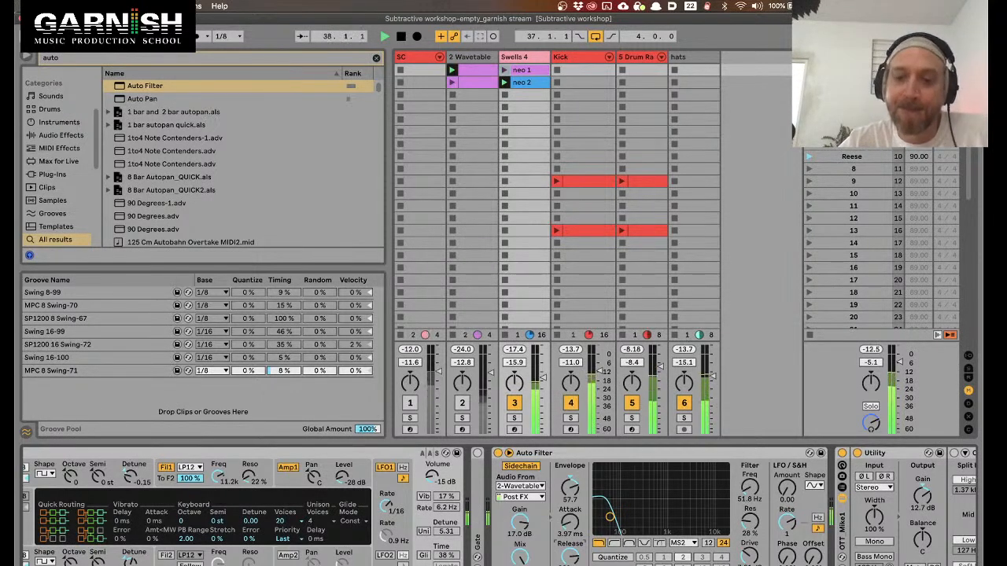
left_click(629, 543)
mouse_move(610, 517)
left_mouse_down()
mouse_move(635, 525)
mouse_move(610, 523)
left_mouse_up()
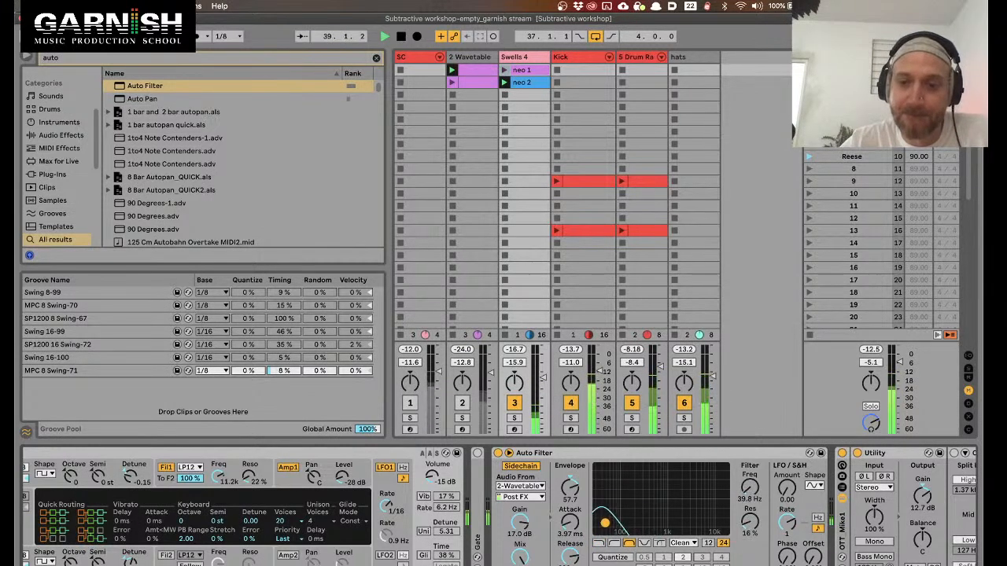
Return the Auto Filter to low-pass at about 54.7 Hz and 15 % resonance, with the envelope amount about 105 and attack about 4.56 ms
left_click(600, 544)
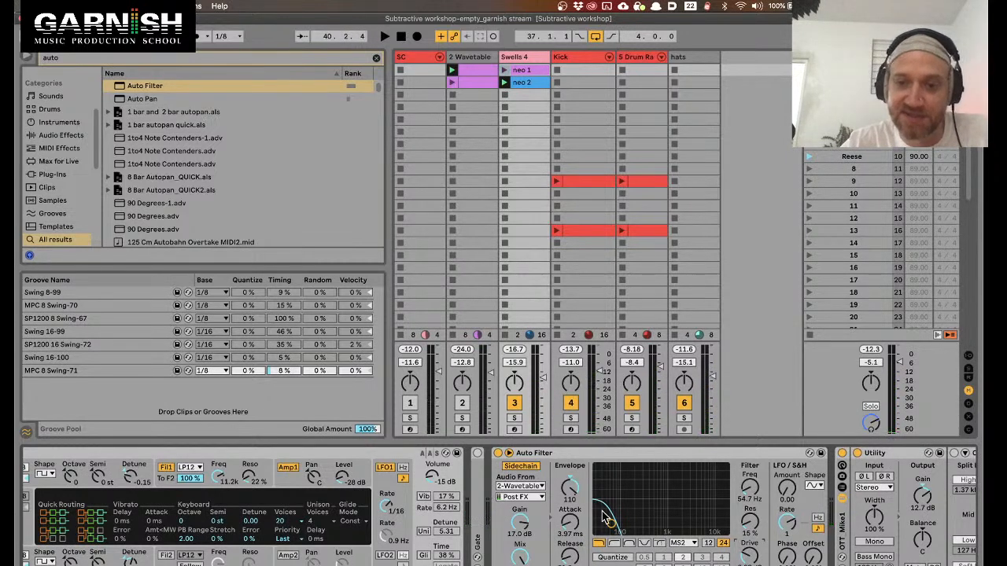
left_click_drag(570, 488, 569, 500)
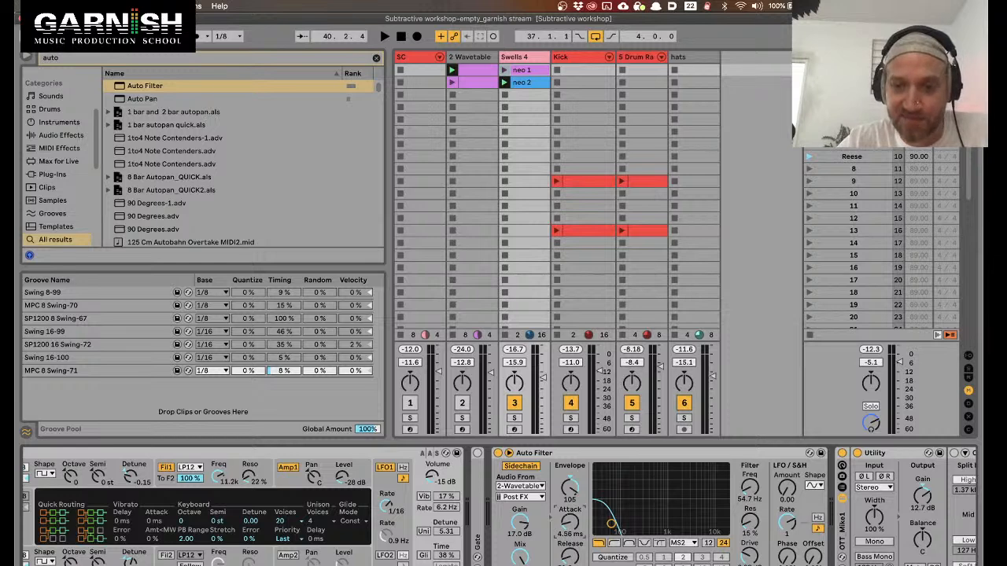
Set the Auto Filter's cutoff to about 58.8 Hz with 13 % resonance, attack to about 3.18 ms and envelope amount to about 61.5
mouse_move(608, 522)
left_mouse_down()
mouse_move(668, 508)
mouse_move(603, 535)
mouse_move(706, 508)
mouse_move(630, 530)
mouse_move(612, 525)
left_mouse_up()
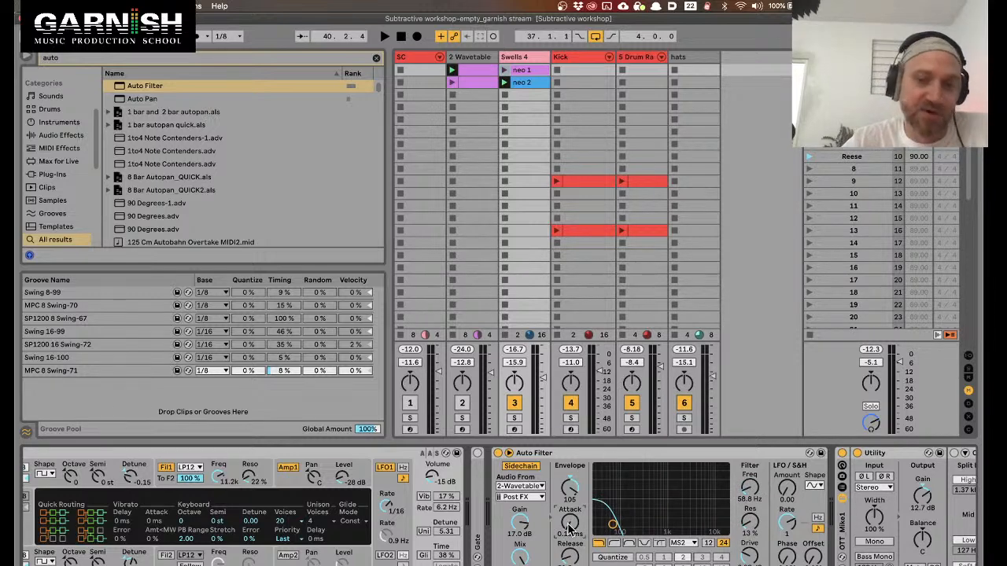
key("space")
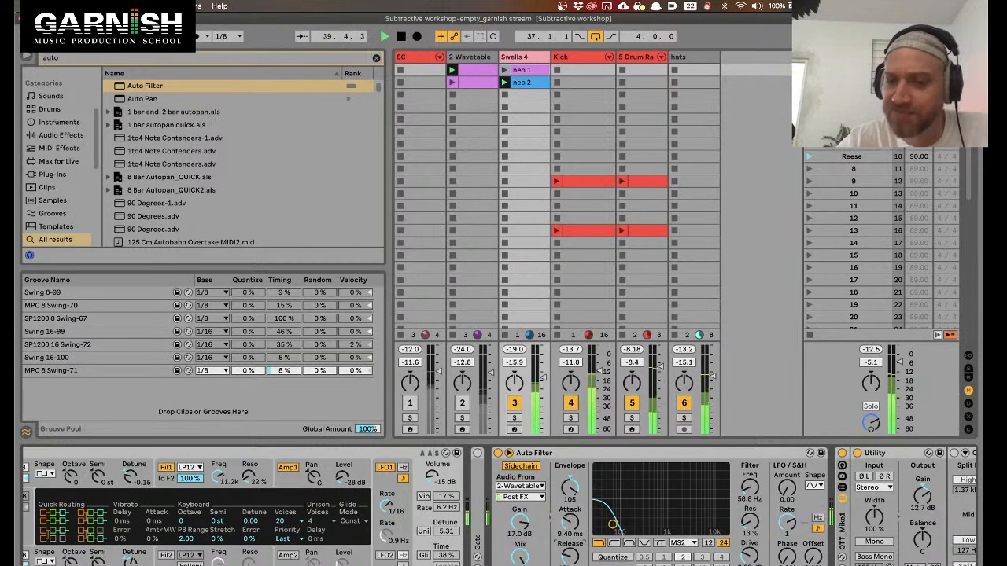
mouse_move(569, 522)
left_mouse_down()
mouse_move(570, 538)
mouse_move(570, 521)
left_mouse_up()
left_click_drag(570, 557, 570, 557)
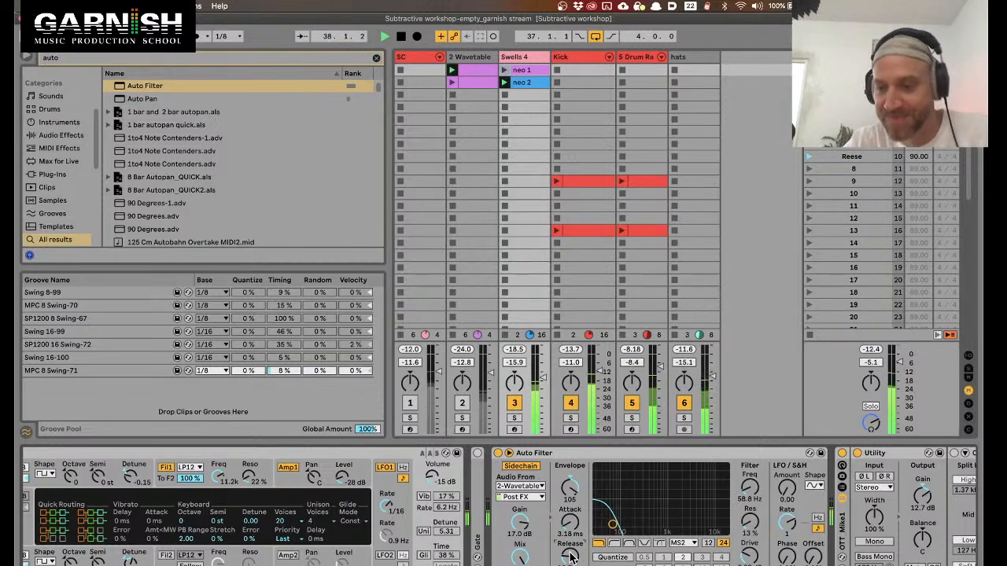
left_click_drag(580, 494, 580, 515)
key("space")
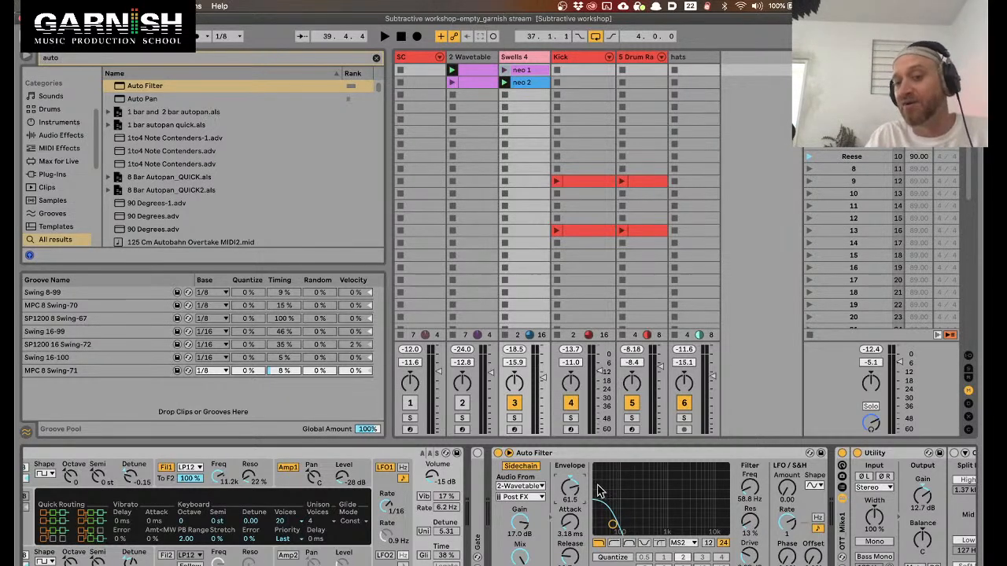
Switch the Gate ahead of the Auto Filter back on, listen to both together and unfold the Gate
left_click(600, 455)
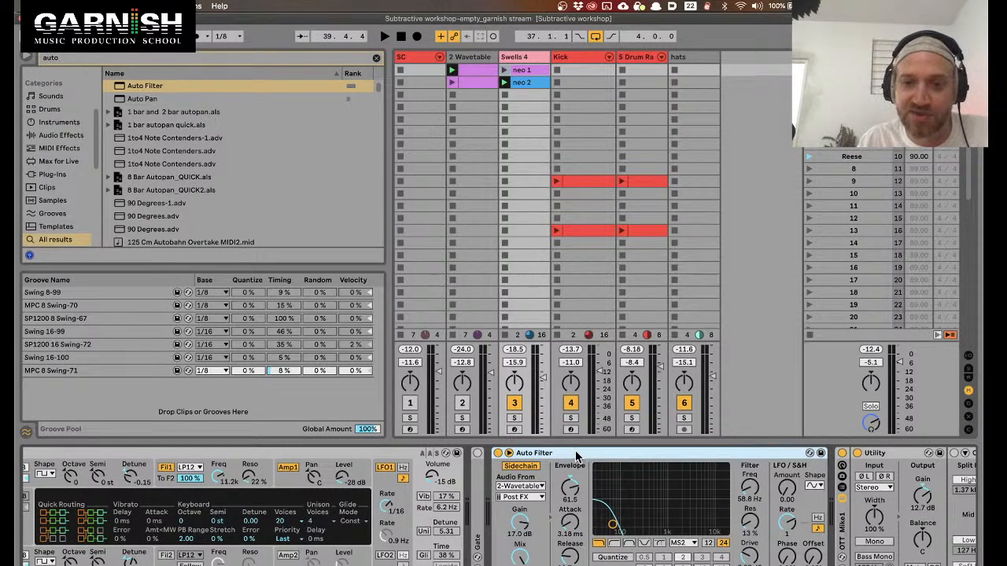
left_click(478, 454)
key("space")
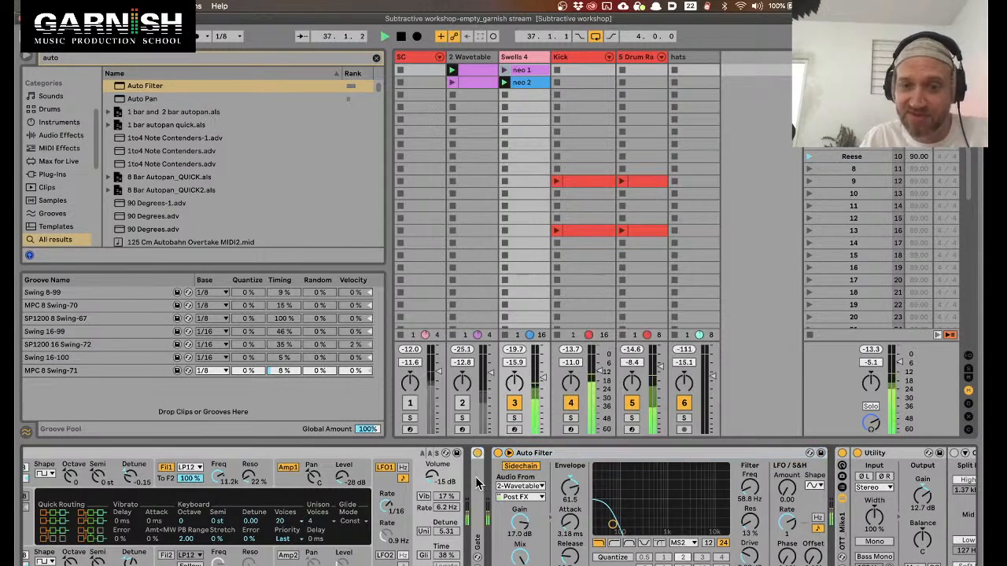
double_click(478, 482)
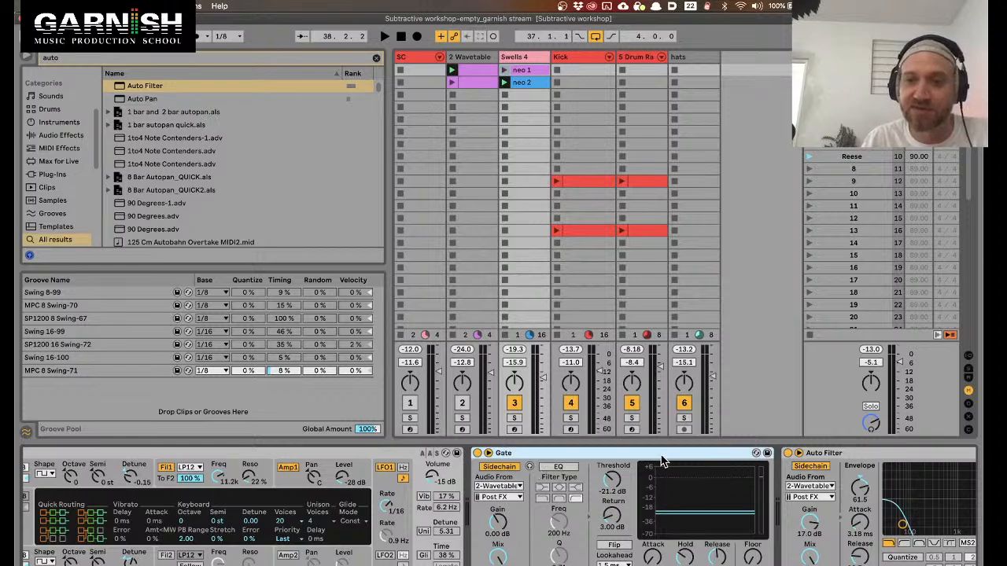
Try the Gate after the Auto Filter in playback and return it to its place ahead of the filter
scroll(661, 461, "right", 5)
left_click_drag(230, 459, 605, 551)
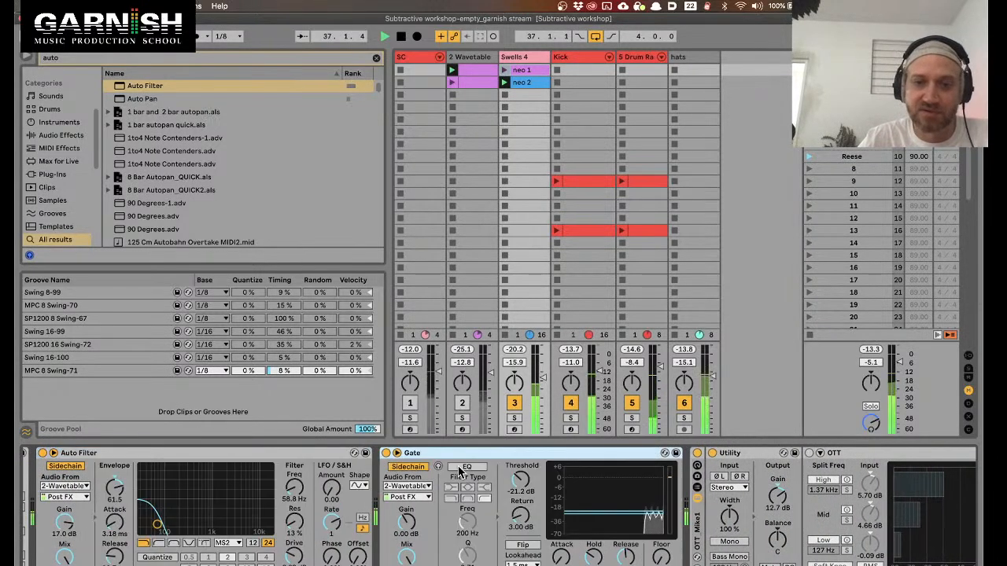
left_click_drag(449, 455, 146, 522)
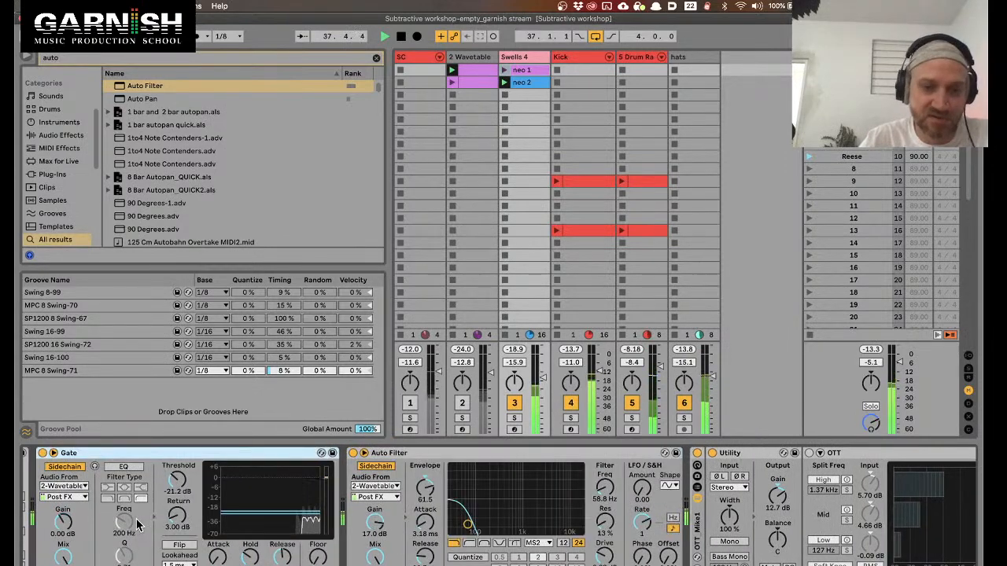
scroll(136, 525, "left", 3)
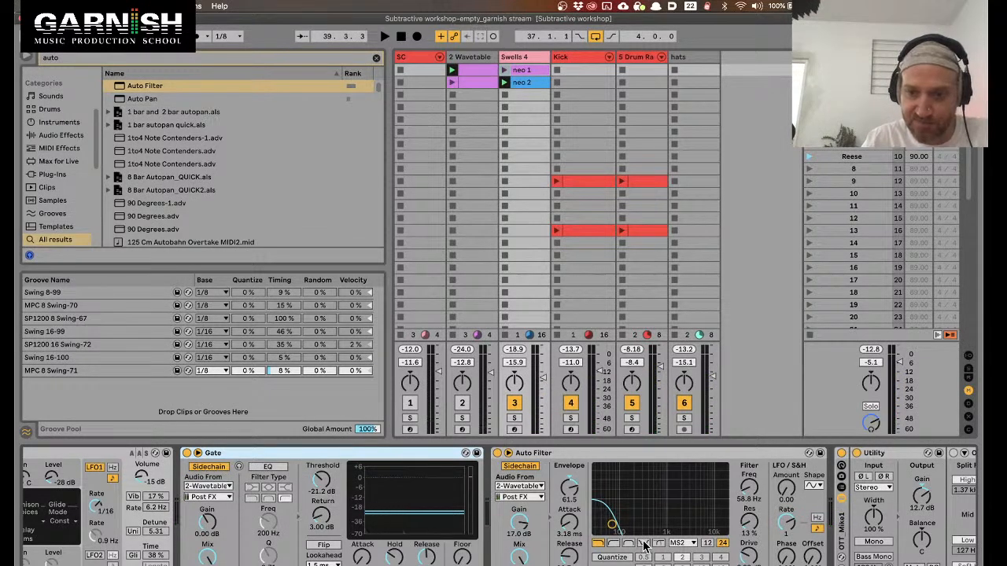
Audition the Auto Filter's high-pass at about 124 Hz and 41 % resonance, with envelope amount about 39.5 and sidechain gain about 5.02 dB
left_click(615, 545)
key("space")
left_click_drag(616, 534, 596, 533)
left_click_drag(569, 489, 569, 543)
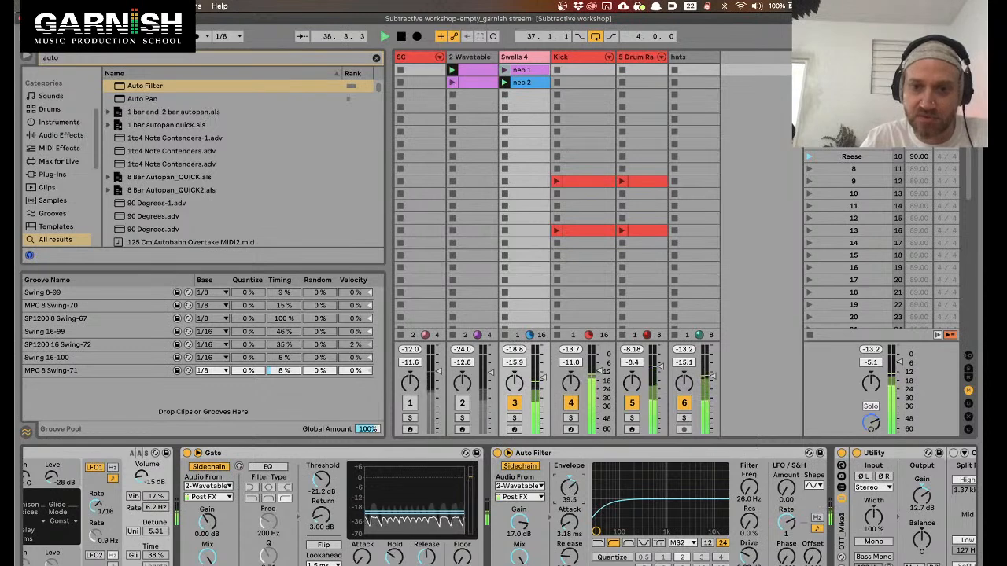
left_click_drag(570, 491, 570, 487)
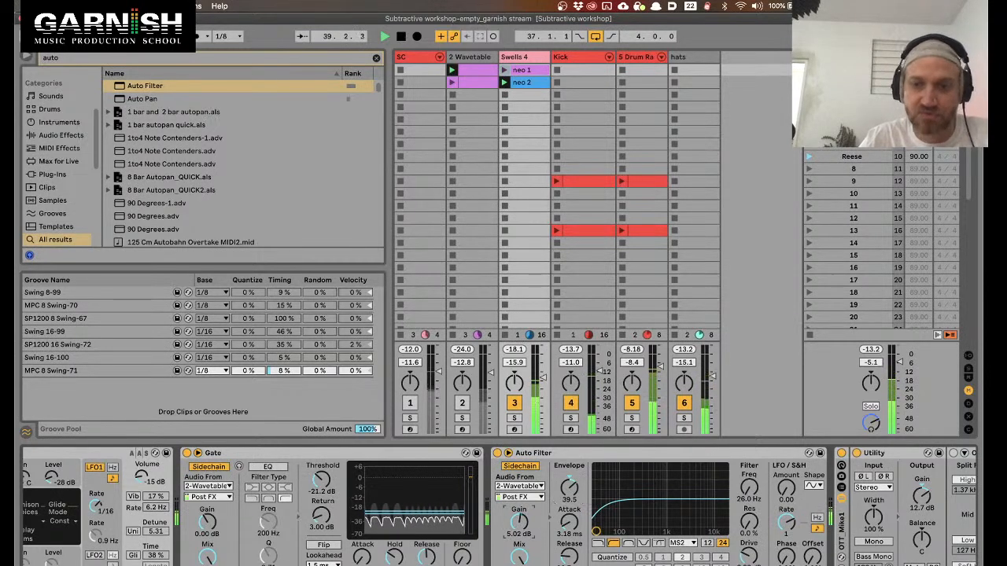
left_click_drag(596, 532, 627, 513)
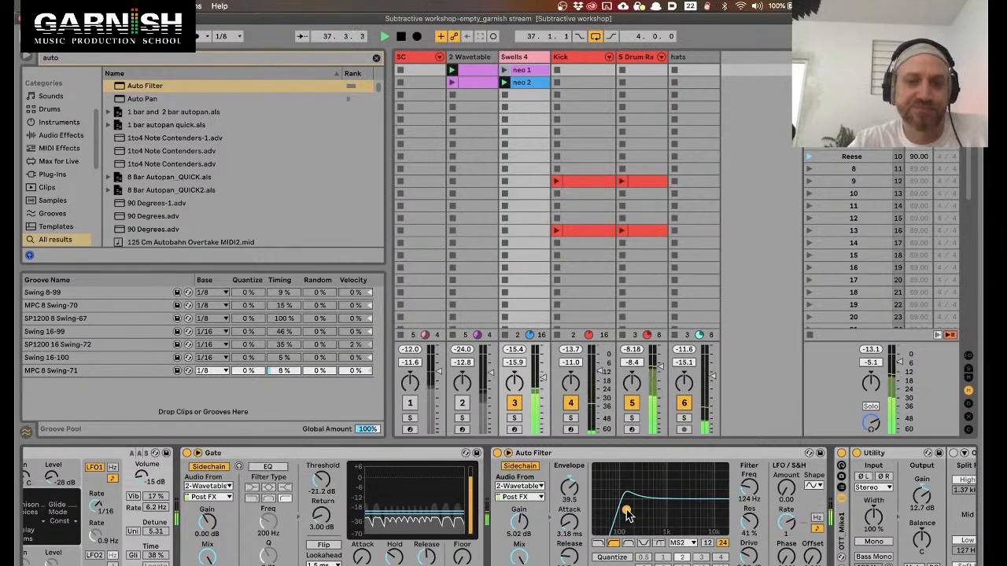
Compare the Auto Filter's low-pass type and its morph type, ending on morph at about 115 Hz with 33 % resonance
left_click(597, 543)
left_click_drag(626, 510, 671, 523)
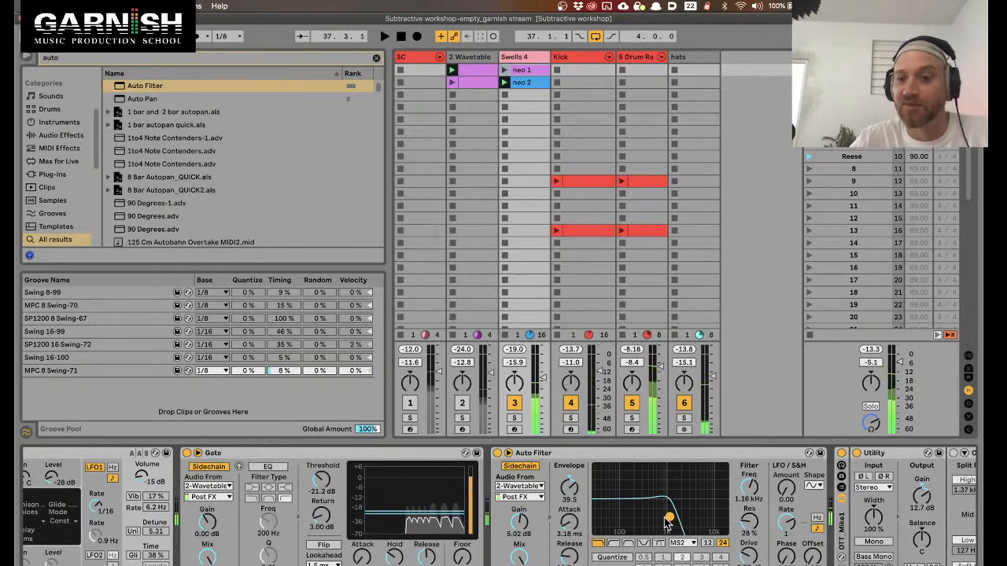
left_click(663, 543)
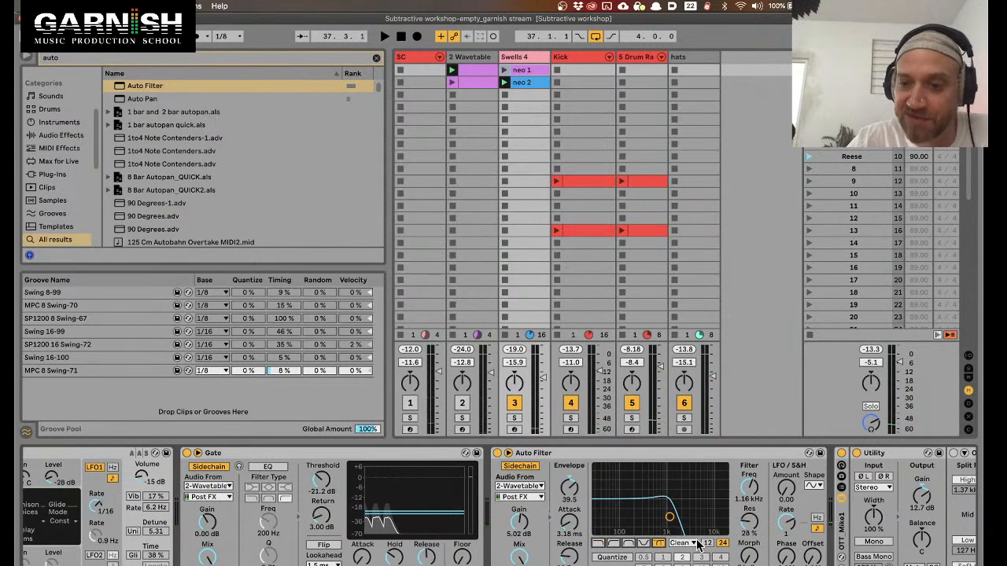
left_click_drag(749, 560, 749, 529)
key("space")
left_click_drag(670, 518, 627, 520)
left_click_drag(755, 560, 749, 557)
key("space")
key("space")
key("space")
Choose the OSR circuit at about 360 Hz with 24 % resonance and raise the Utility's gain to about 30.9 dB
left_click(690, 544)
left_click(691, 562)
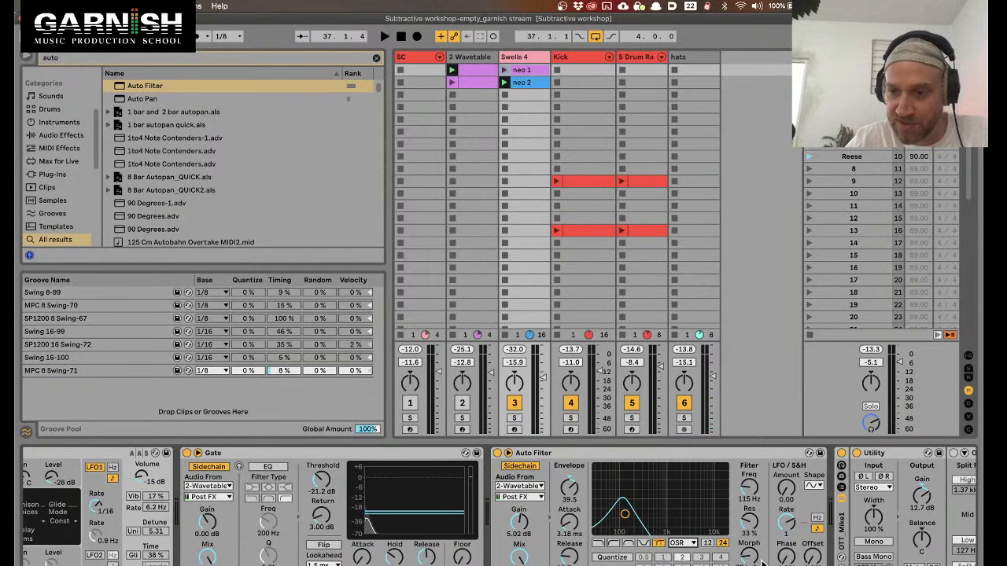
key("space")
left_click_drag(751, 557, 751, 557)
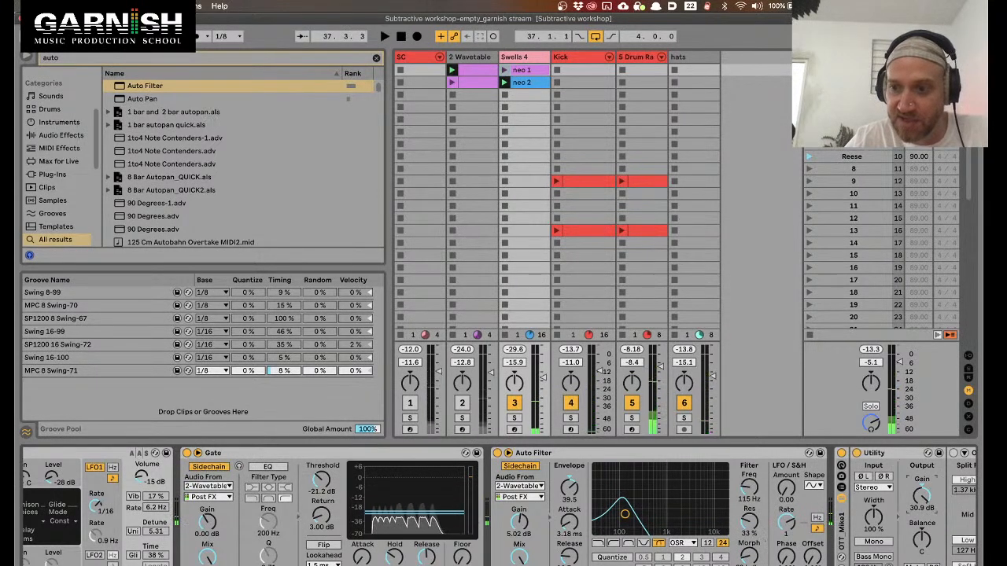
key("space")
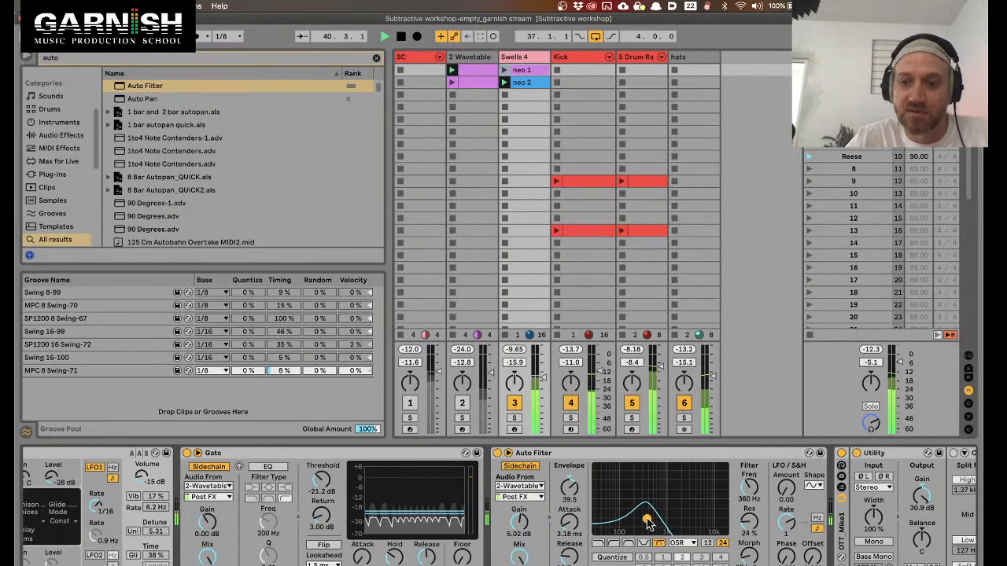
Rebalance the level by setting the Utility's gain to about 25.6 dB and the Swells 4 track volume to about -12.3 dB
scroll(842, 517, "right", 2)
scroll(842, 517, "right", 5)
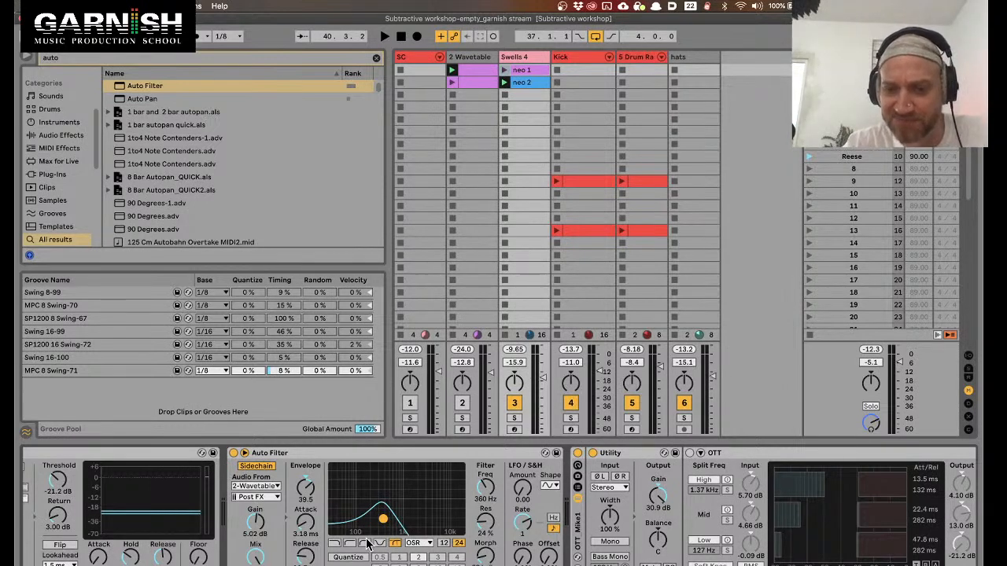
key("space")
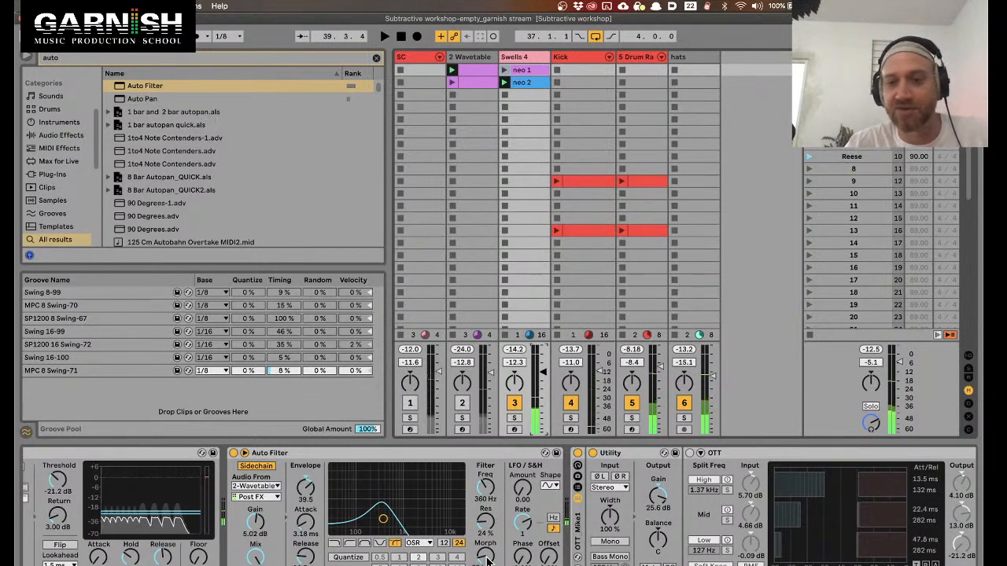
key("space")
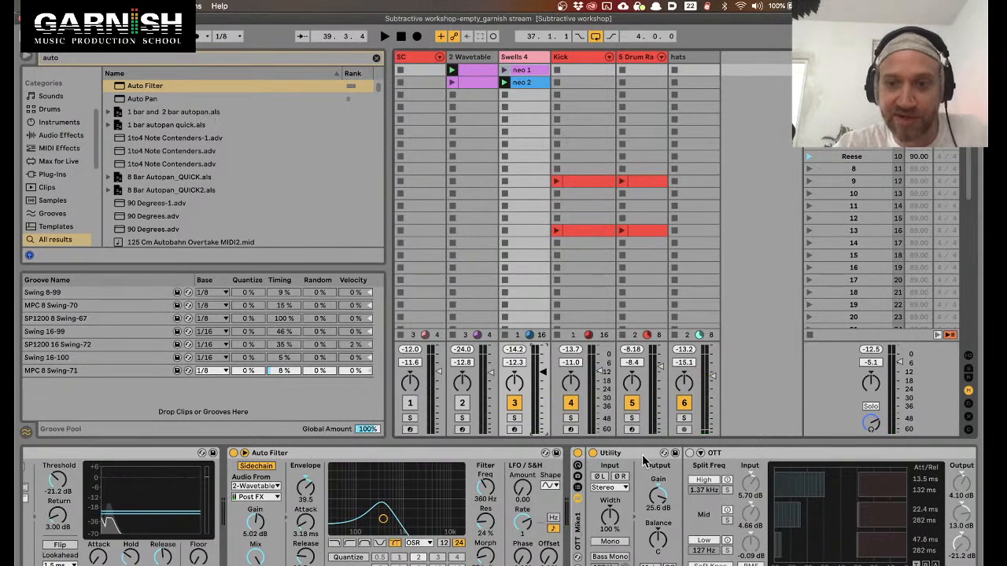
scroll(263, 504, "left", 5)
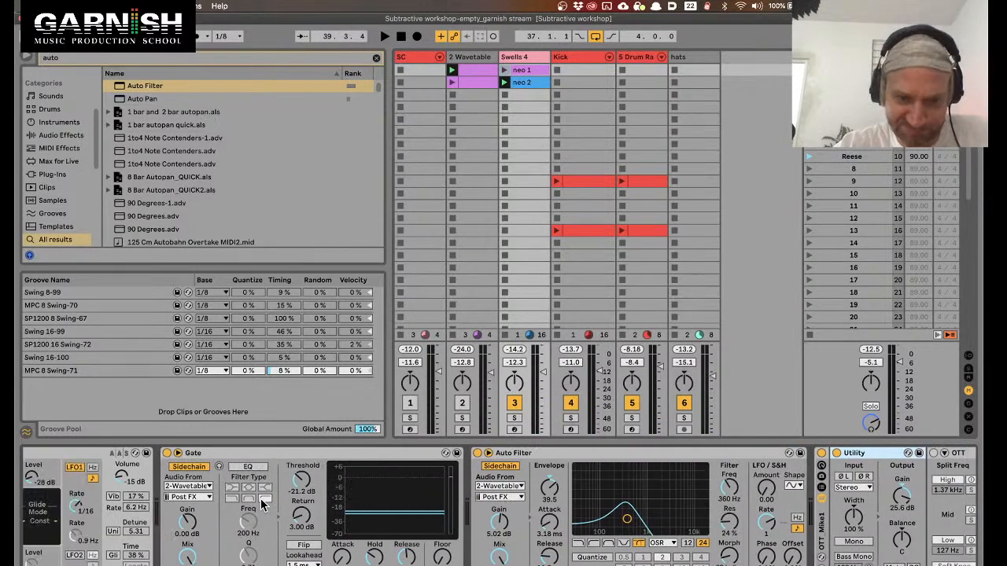
left_click(315, 457)
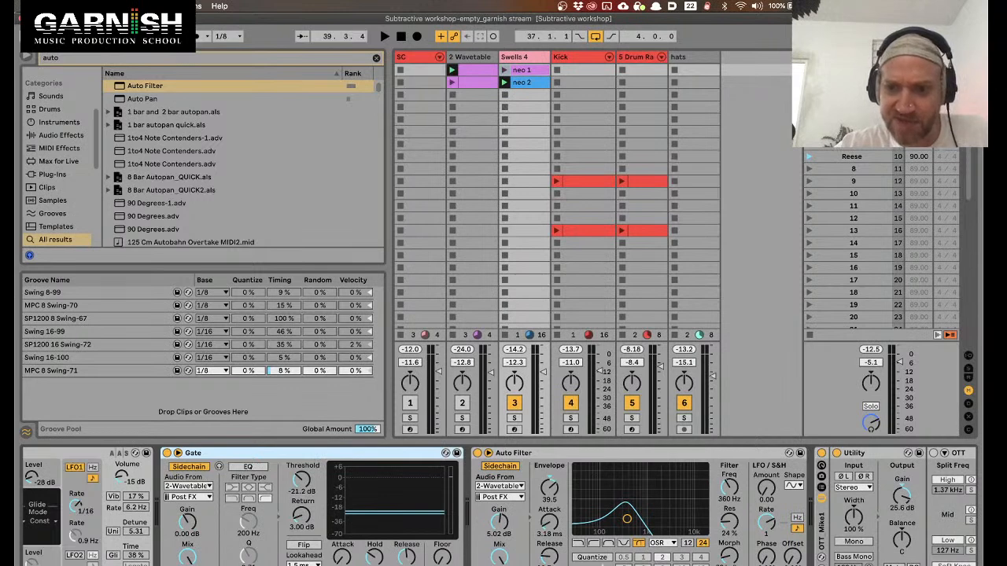
left_click(582, 557)
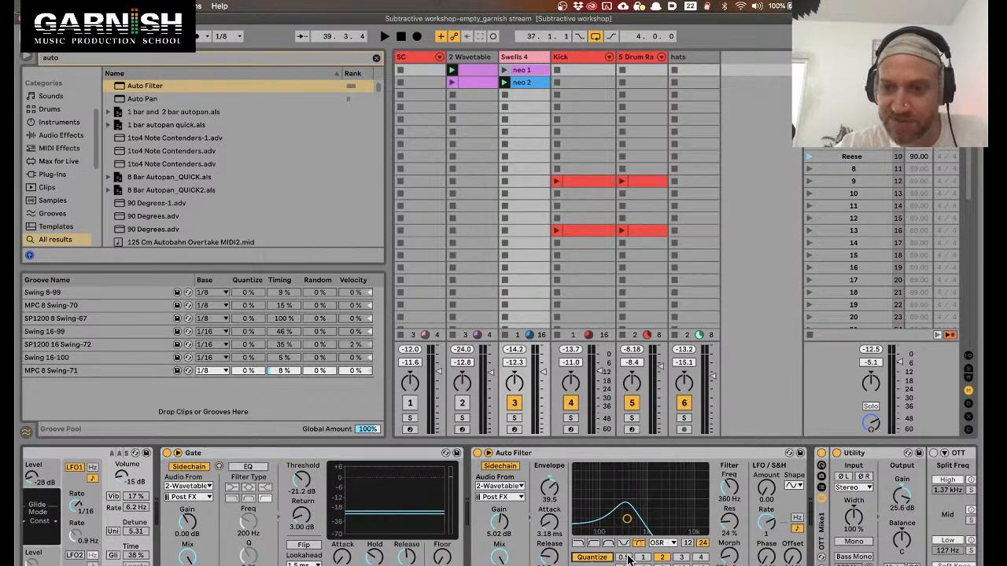
left_click(590, 558)
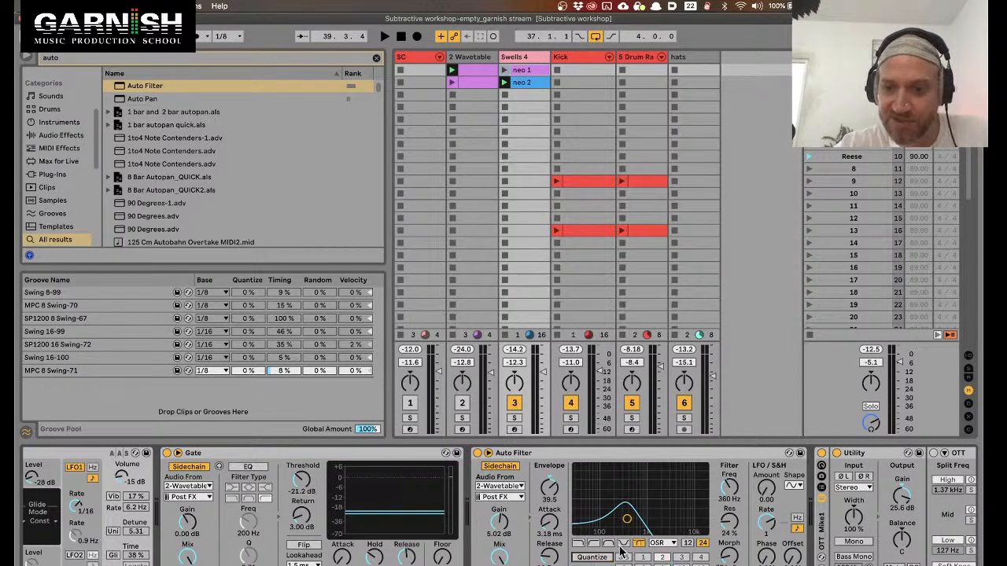
Give the Auto Filter's LFO a rising sawtooth shape with an amount of about 30.0 and a 1/4 rate, and audition it
left_click(796, 487)
left_click(798, 532)
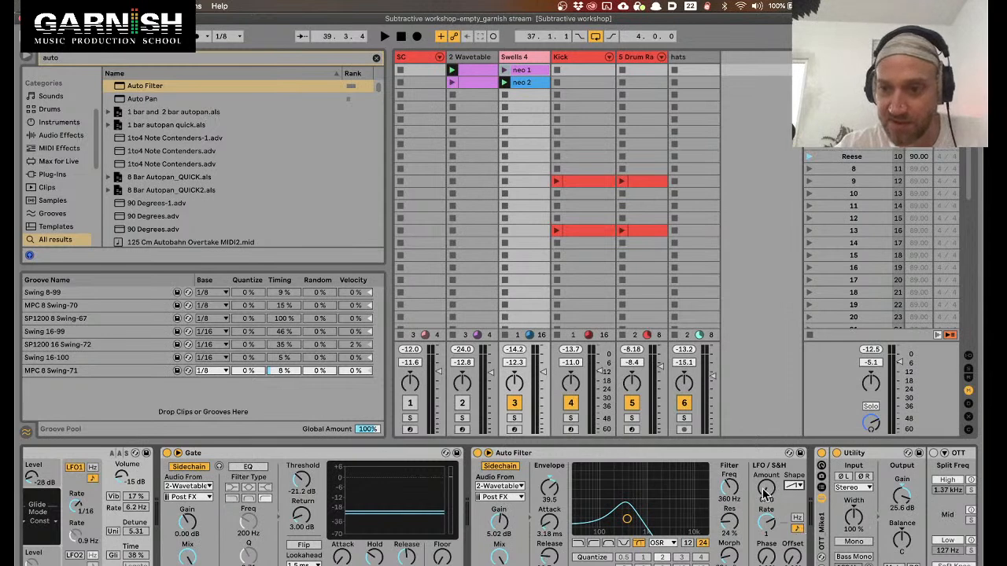
left_click(796, 487)
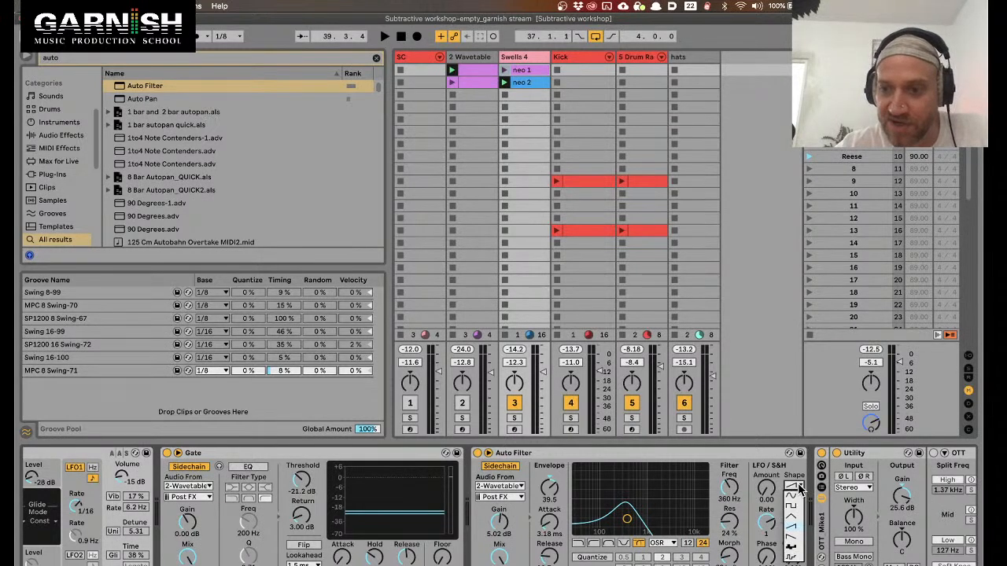
left_click(795, 530)
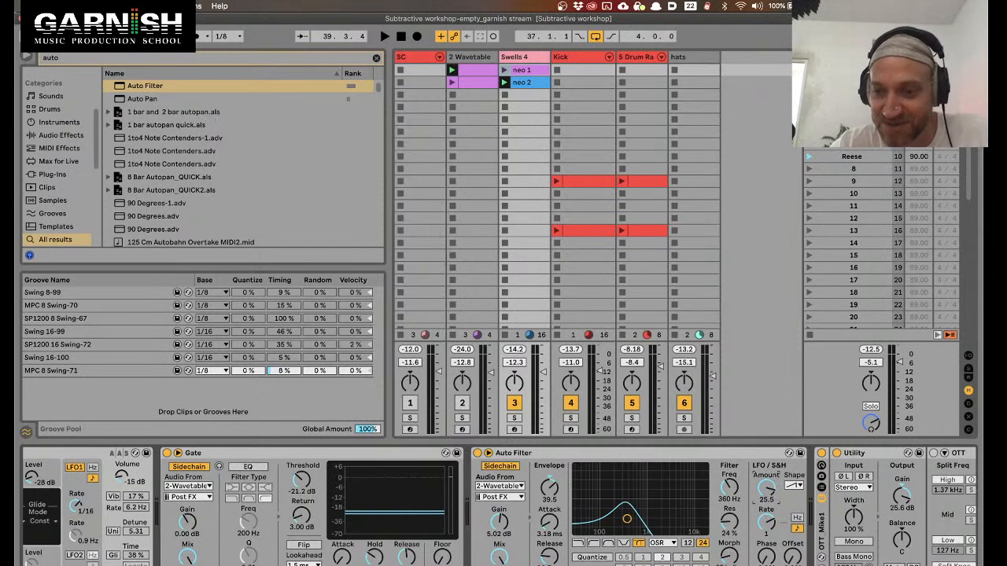
left_click_drag(766, 488, 766, 486)
left_click_drag(770, 523, 770, 482)
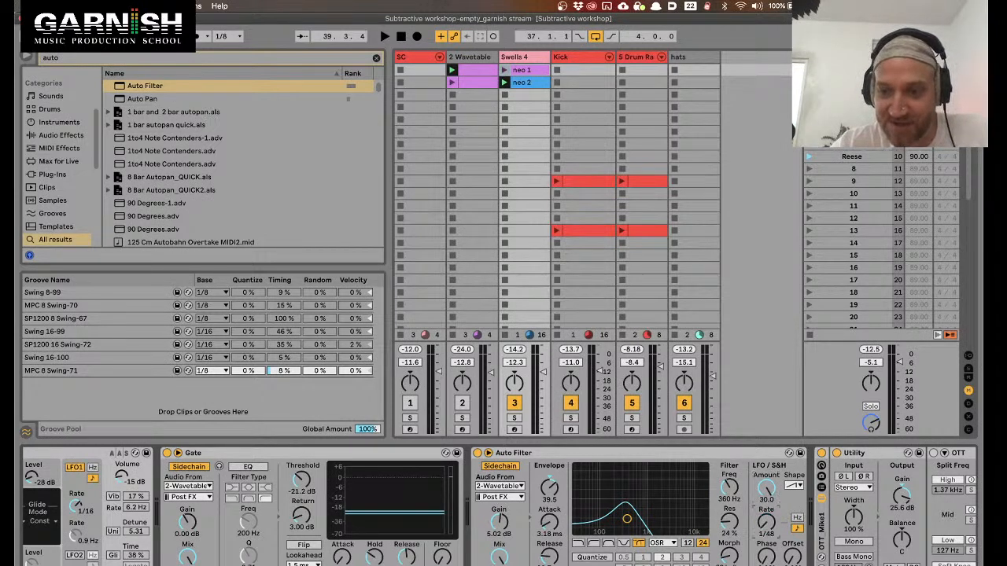
key("space")
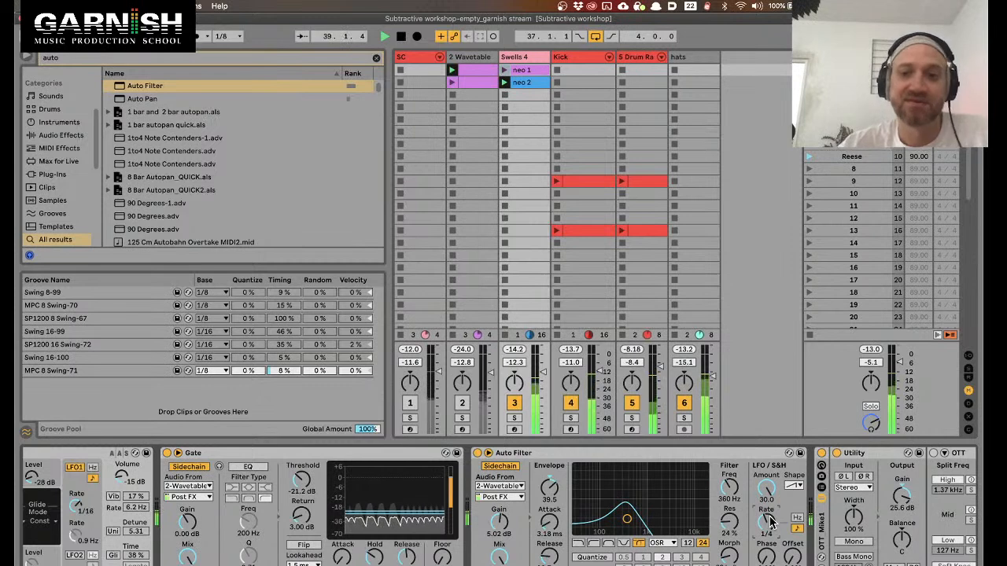
mouse_move(767, 489)
left_mouse_down()
mouse_move(767, 508)
mouse_move(768, 492)
left_mouse_up()
key("space")
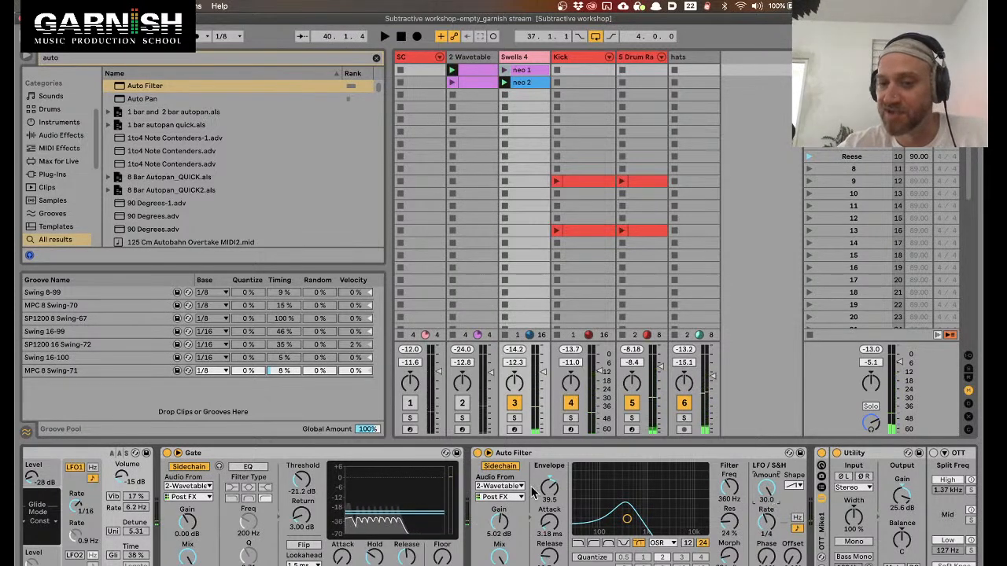
Examine the note rhythm in the Wavetable track's MIDI clip and return to the Swells 4 devices
left_click(469, 72)
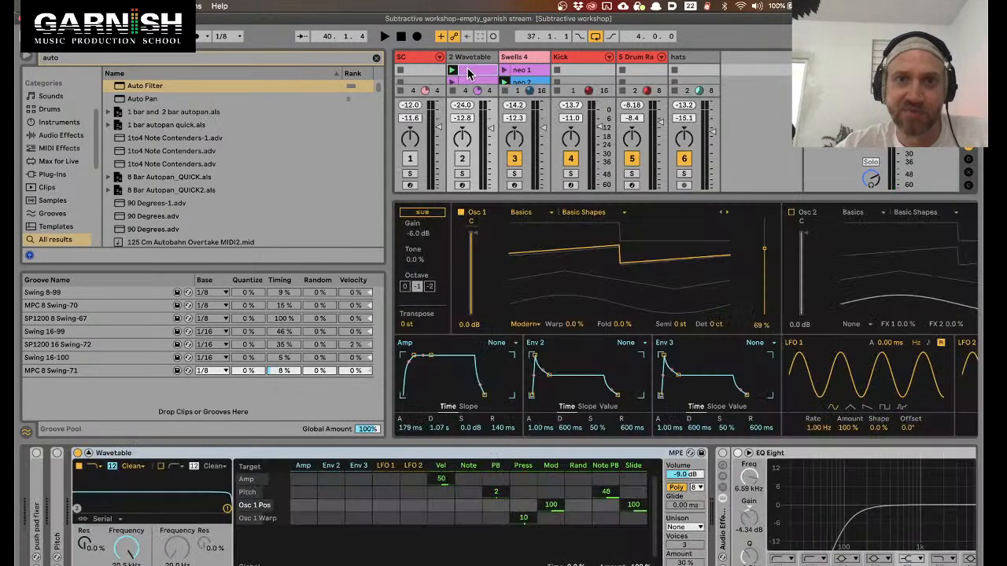
left_click_drag(453, 199, 460, 445)
double_click(475, 92)
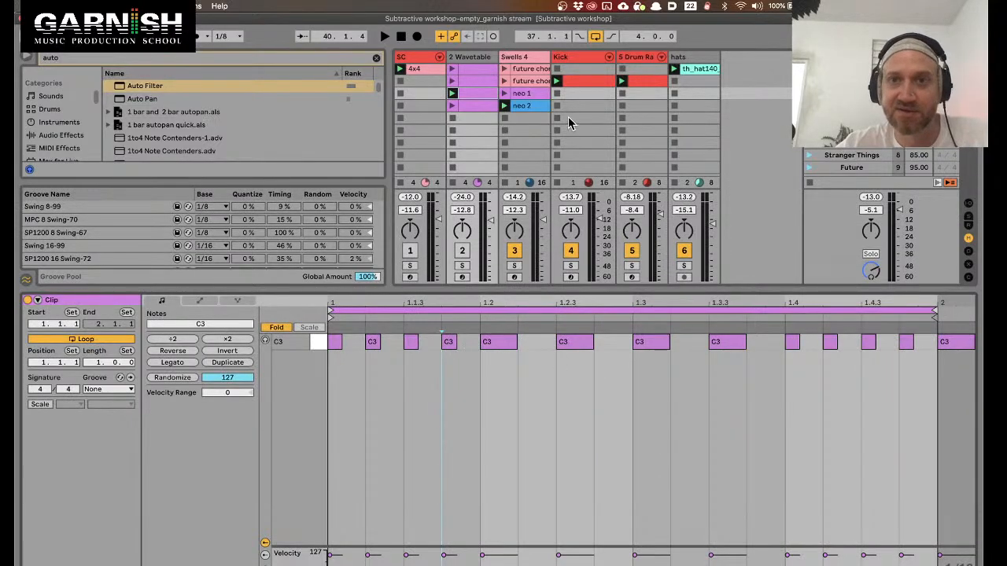
left_click(517, 57)
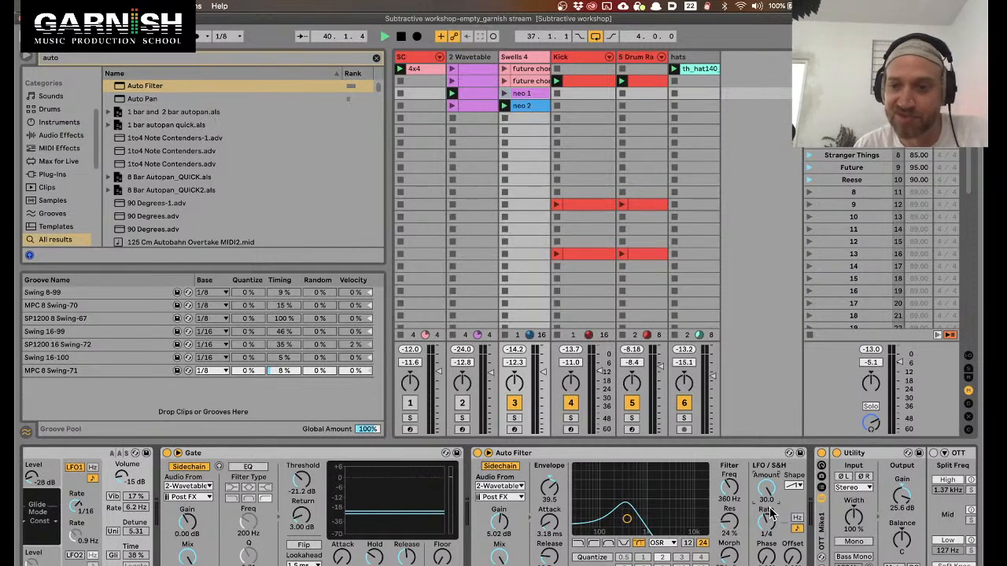
Give the Auto Filter's LFO a falling sawtooth shape with an amount of about 6.93, and raise the filter frequency to about 1.20 kHz
key("space")
mouse_move(768, 491)
left_mouse_down()
mouse_move(768, 510)
mouse_move(768, 491)
left_mouse_up()
left_click(794, 486)
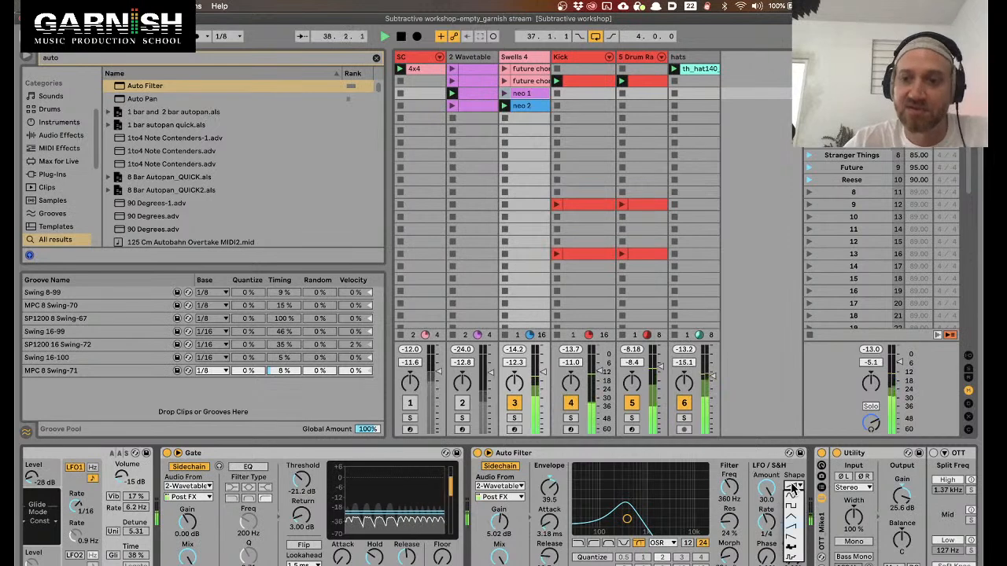
left_click(795, 538)
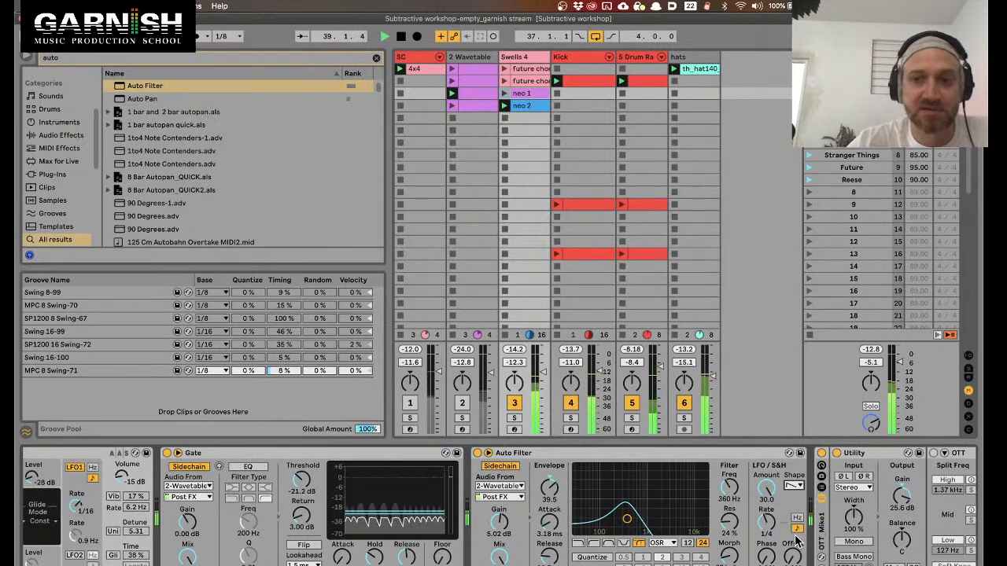
left_click_drag(768, 490, 768, 504)
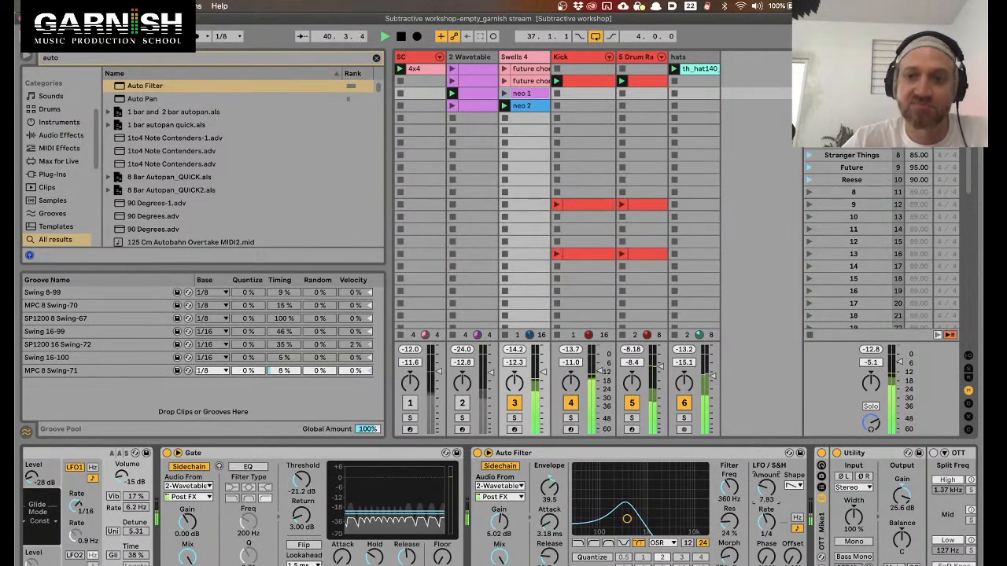
left_click_drag(767, 489, 767, 490)
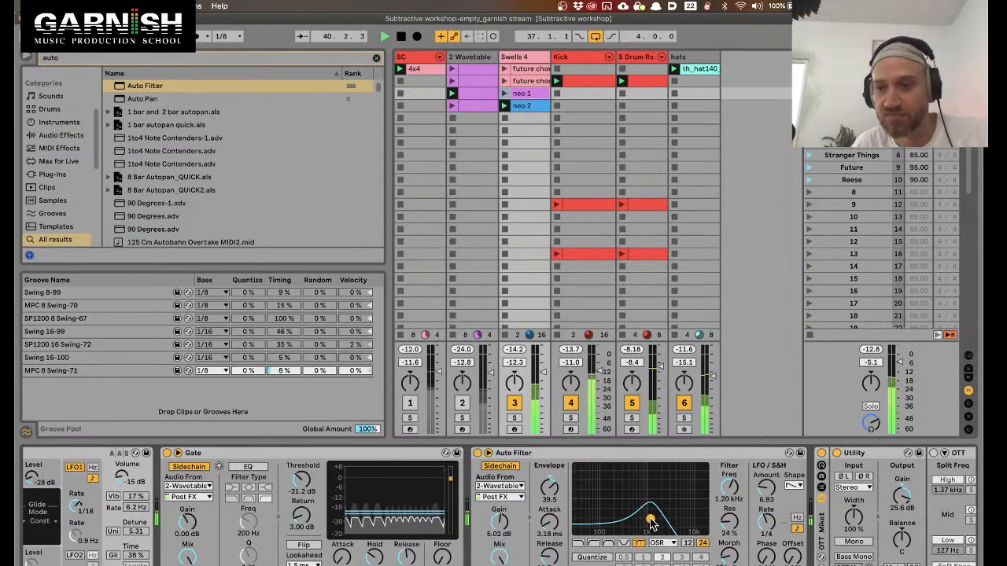
key("space")
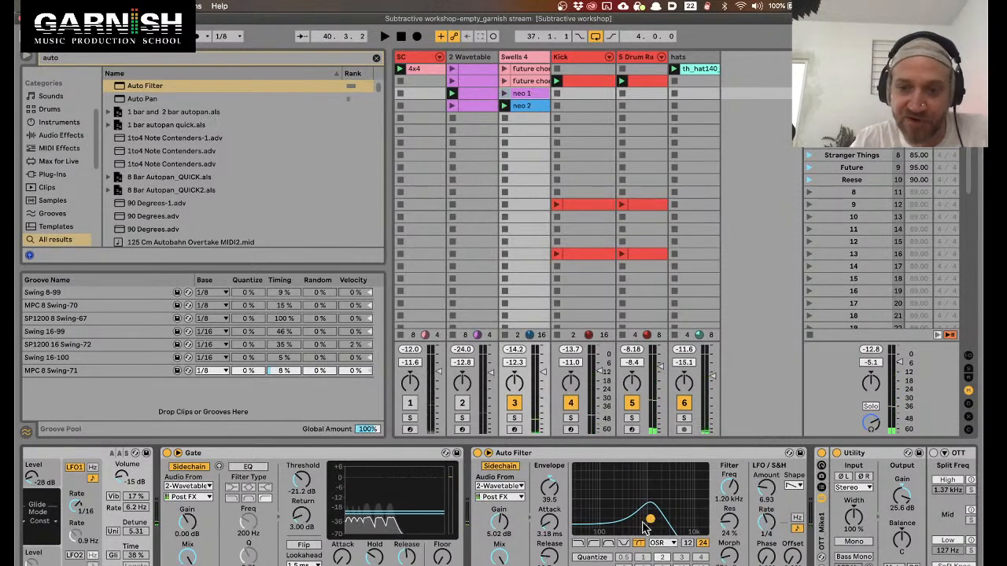
Try quantizing the Auto Filter's modulation, auditioning the 0.5, 1 and 2 settings
left_click(593, 557)
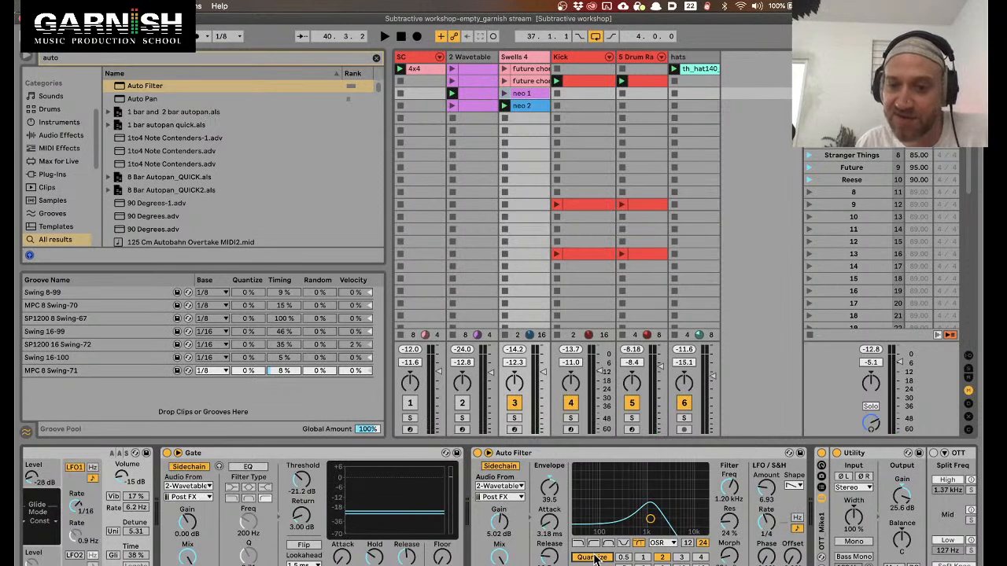
key("space")
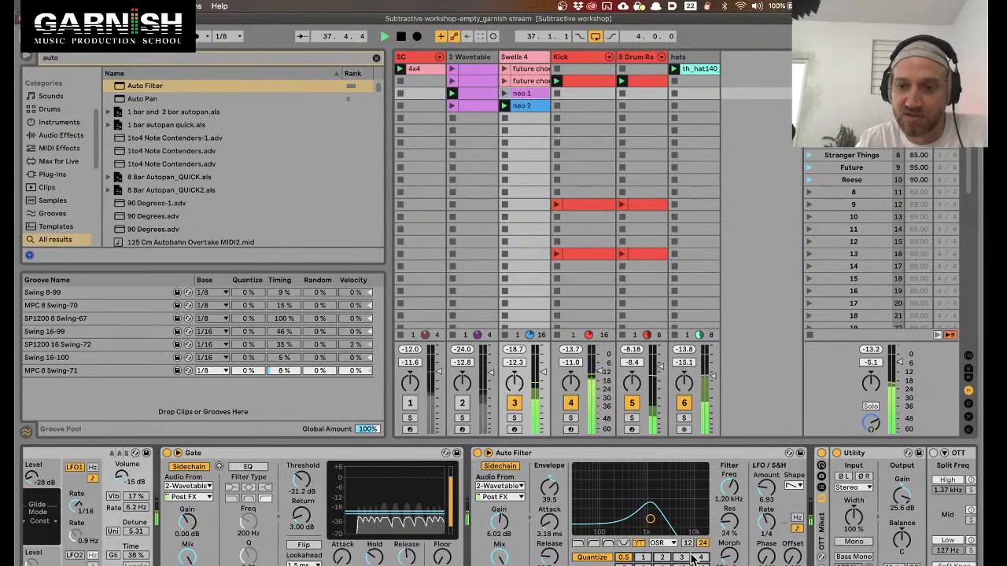
left_click(593, 557)
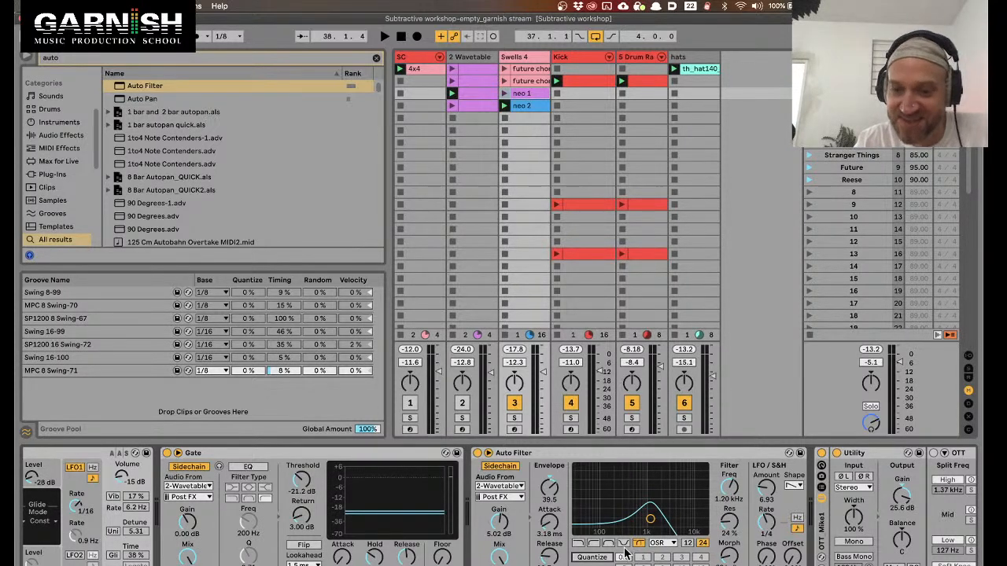
left_click(595, 557)
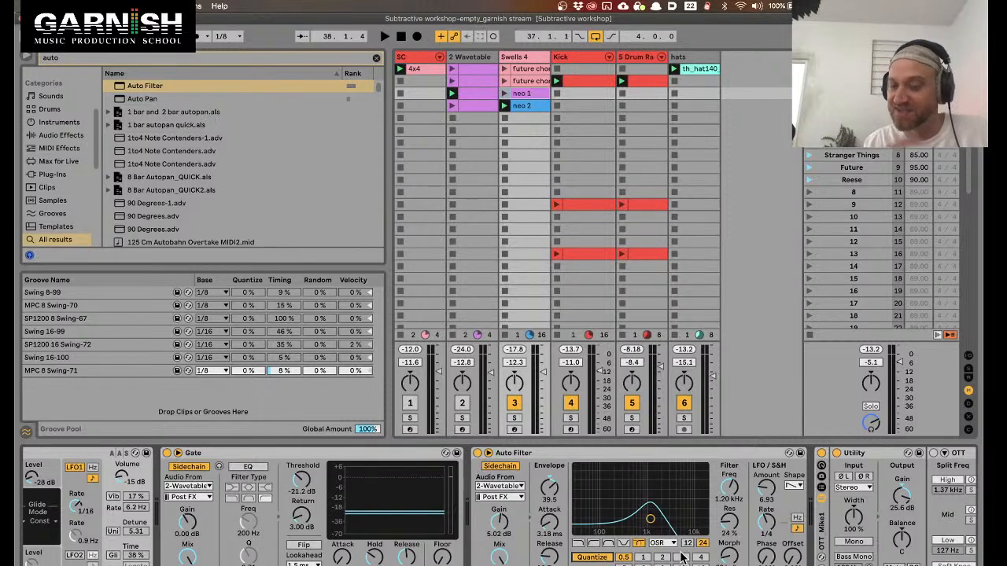
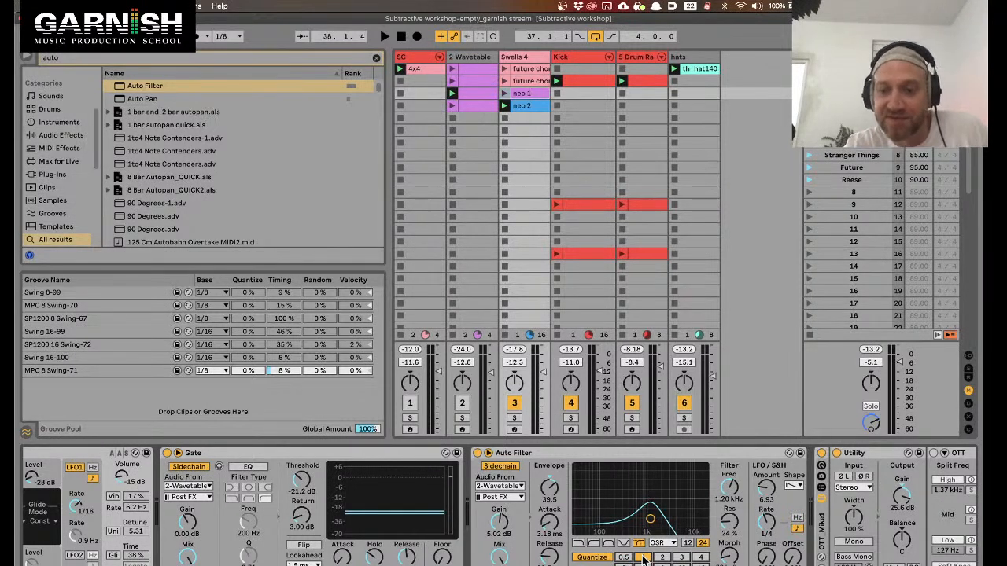
key("space")
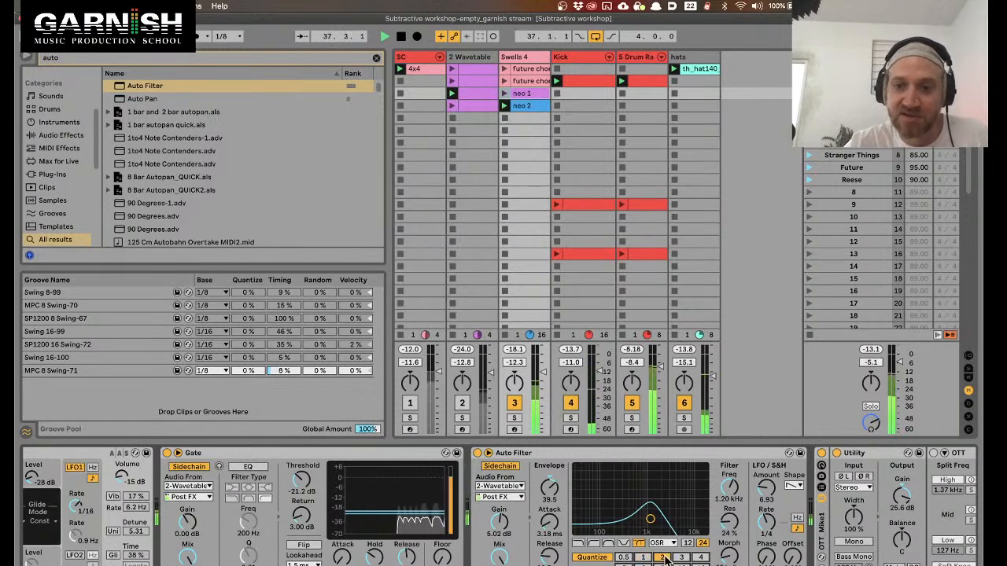
Audition stronger LFO amounts with 0.5 quantization, switch Quantize off and set the Auto Filter's LFO amount to about 5.86
left_click_drag(767, 489, 766, 425)
left_click_drag(760, 489, 760, 515)
left_click(623, 557)
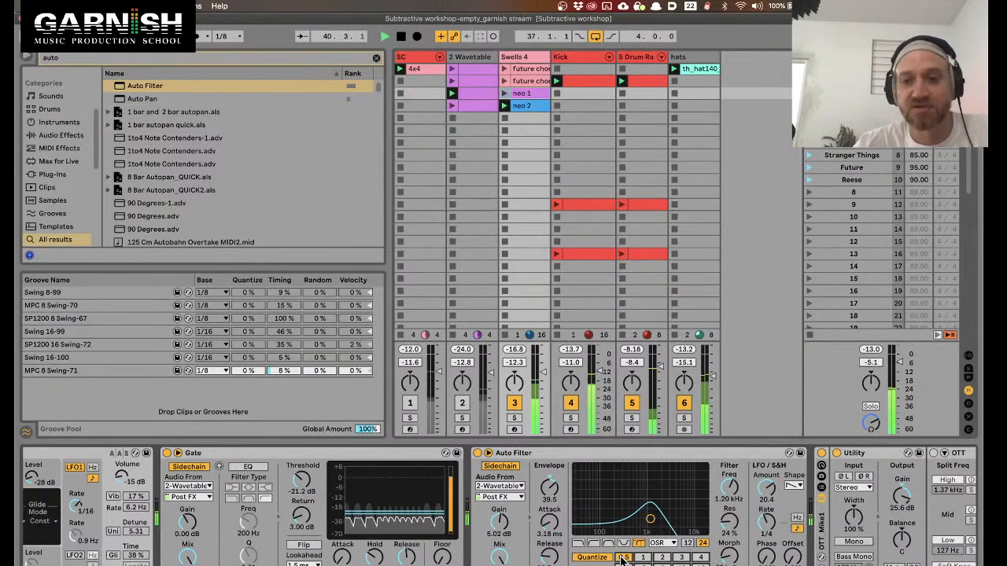
left_click(593, 558)
left_click_drag(765, 488, 766, 520)
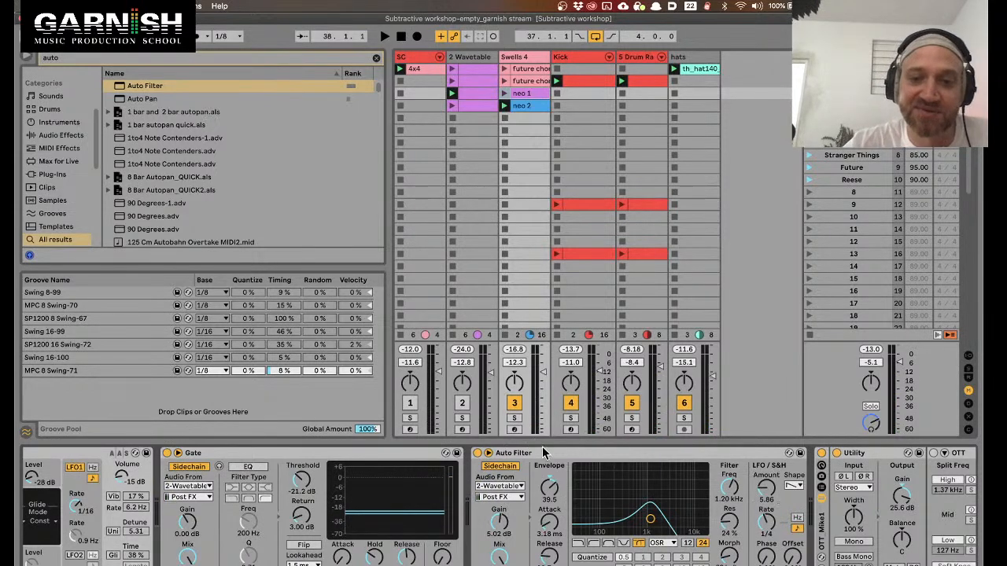
Launch the fourth clip on the Wavetable track and the neo 1 clip on Swells 4
scroll(543, 454, "right", 5)
left_click(442, 453)
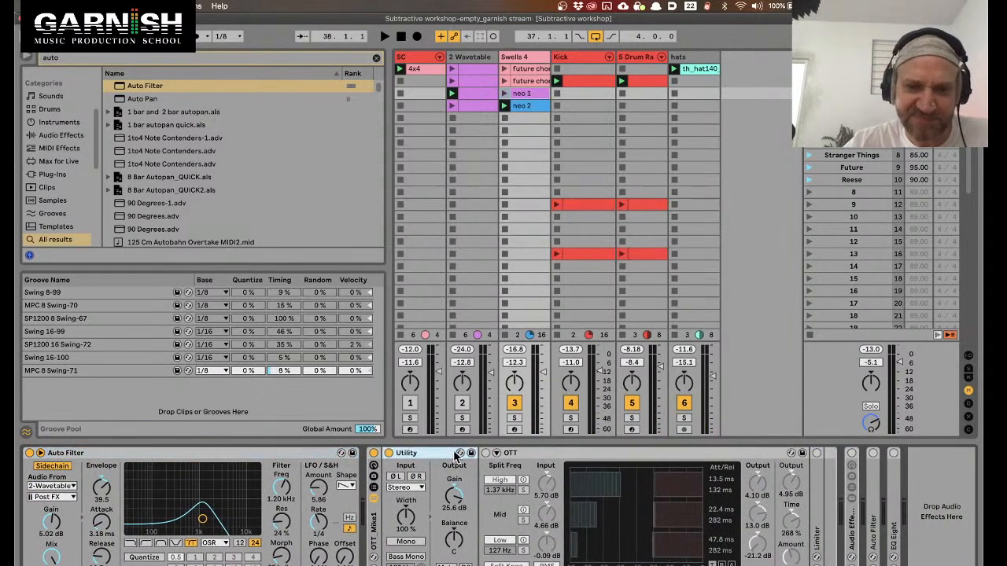
left_click(513, 456)
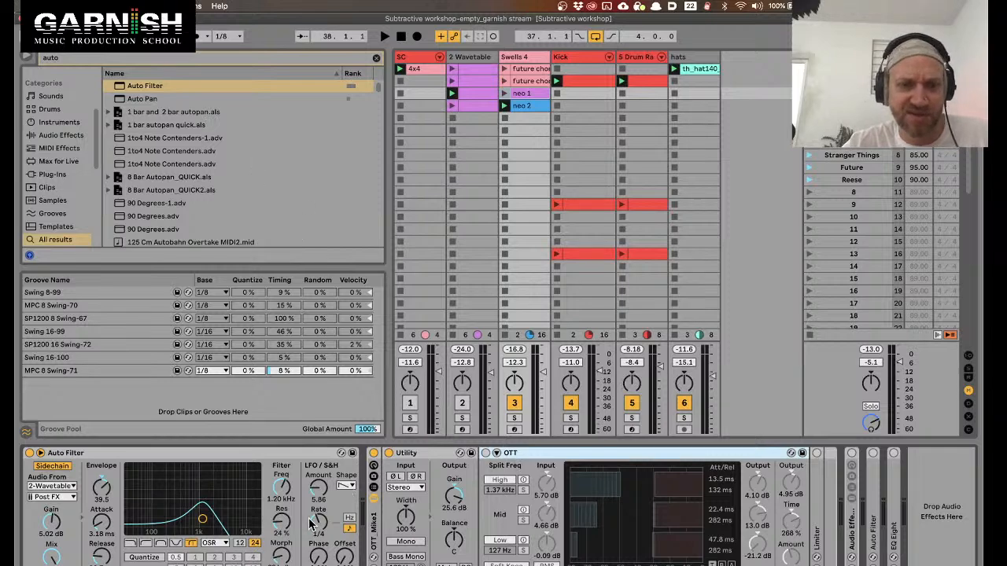
scroll(310, 525, "left", 3)
left_click(452, 105)
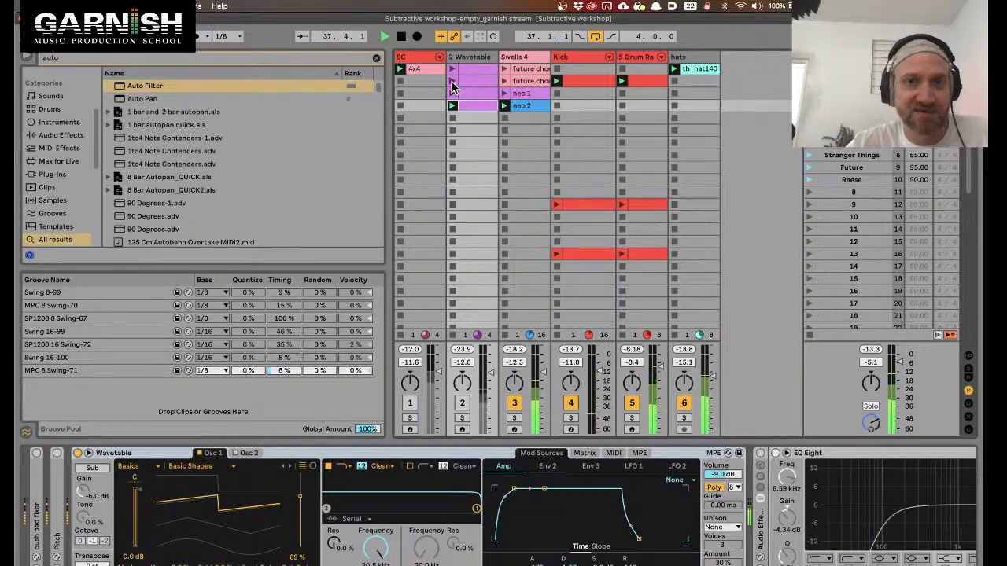
left_click(505, 94)
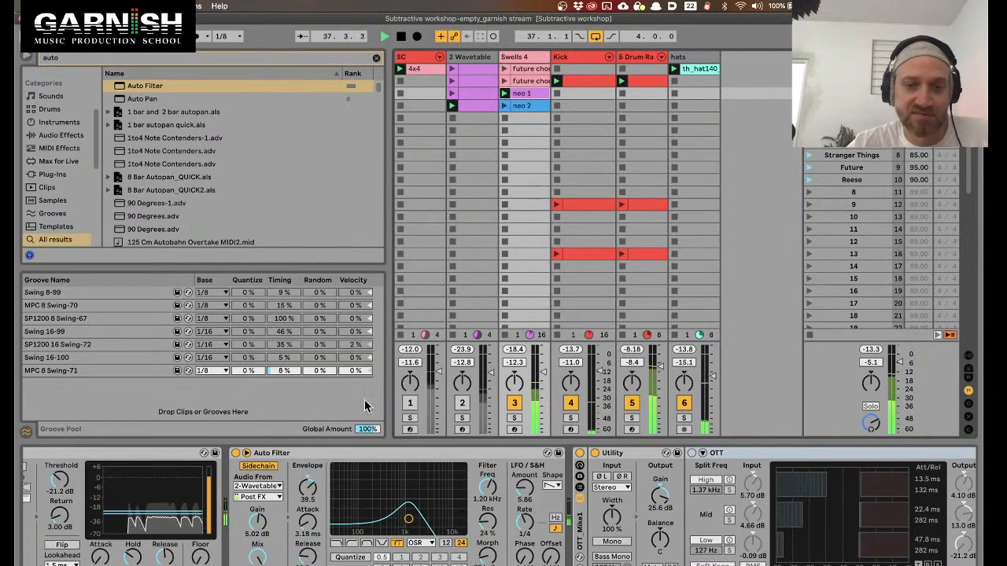
Set the Auto Filter's frequency to about 335 Hz with 27 % resonance
scroll(409, 500, "left", 5)
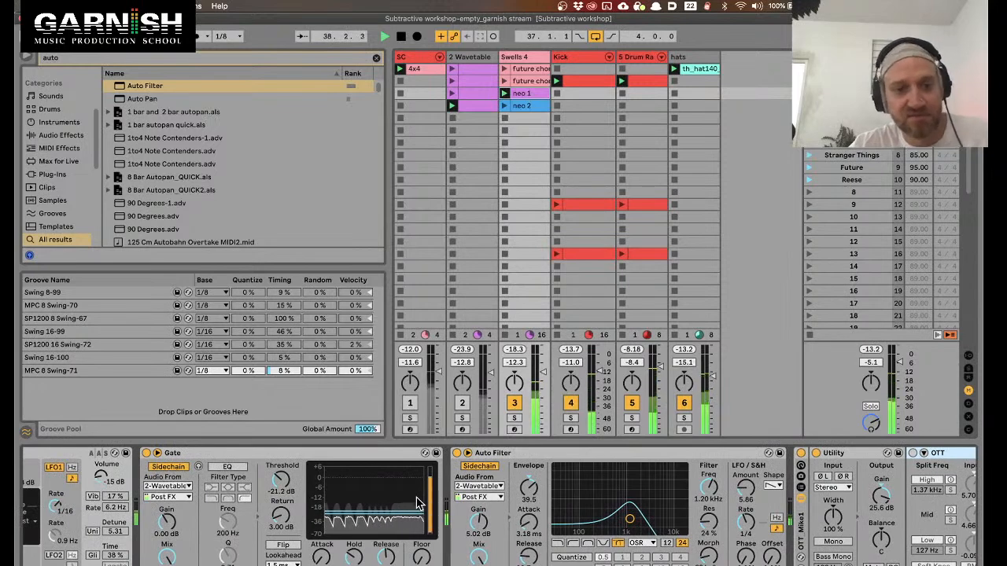
scroll(417, 505, "left", 2)
left_click_drag(667, 523, 644, 519)
Search the browser for reverb and insert the Reverb effect between the Utility and OTT on Swells 4
scroll(550, 504, "right", 10)
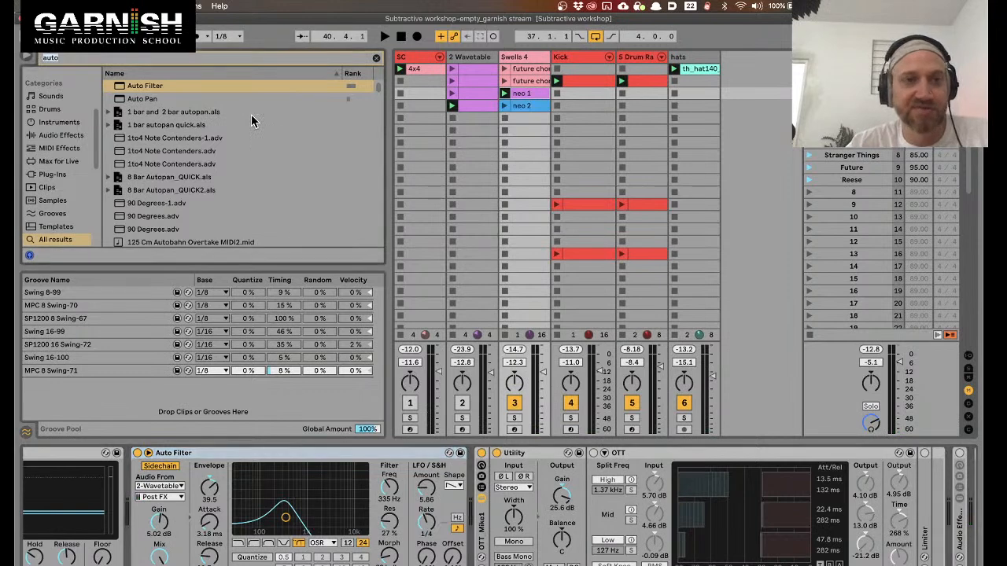
key("super+f")
type("reverb")
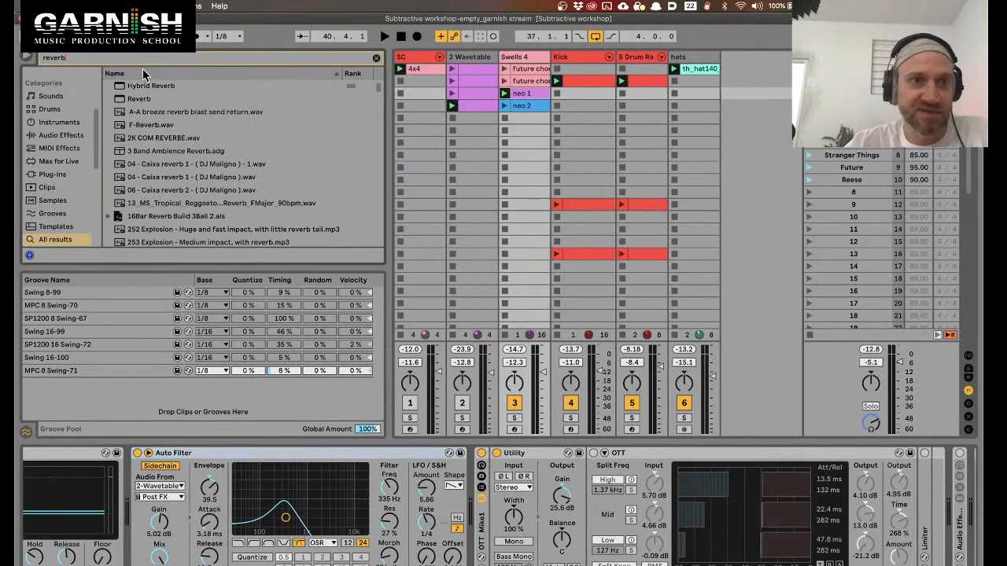
left_click_drag(138, 99, 582, 511)
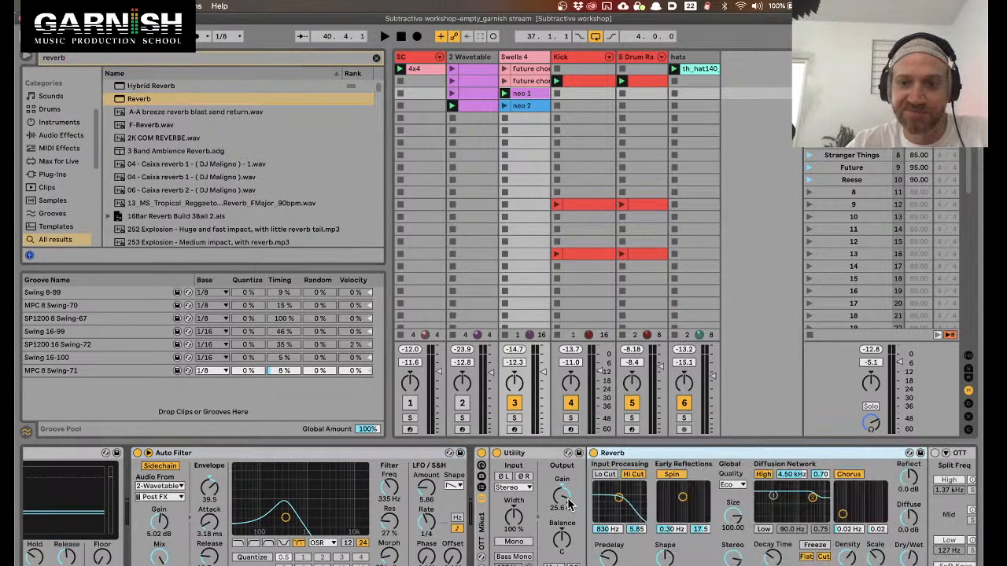
scroll(570, 503, "right", 10)
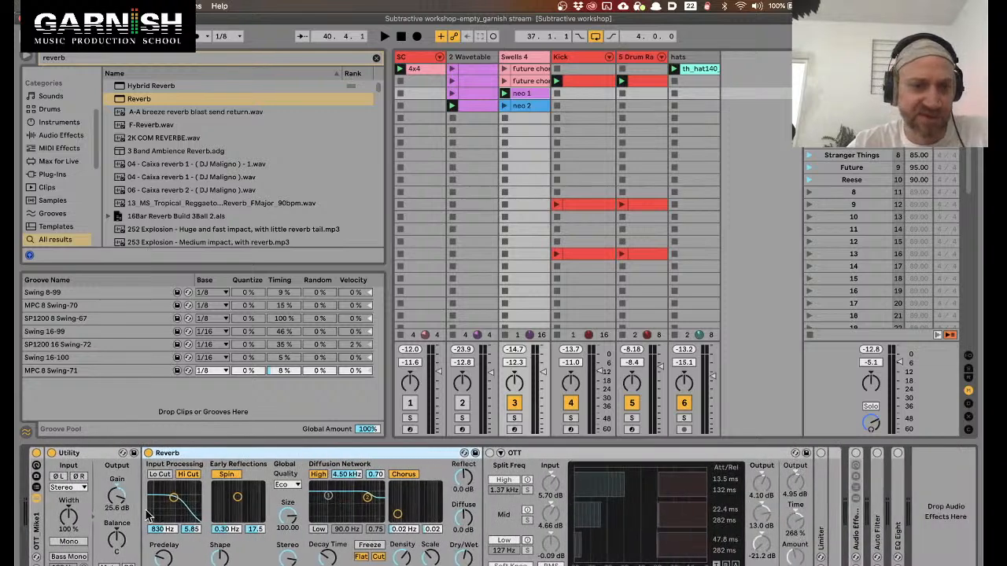
Reduce the Reverb's size to 0.22 and set the Utility's gain to about 21.7 dB during playback
left_click_drag(118, 494, 118, 504)
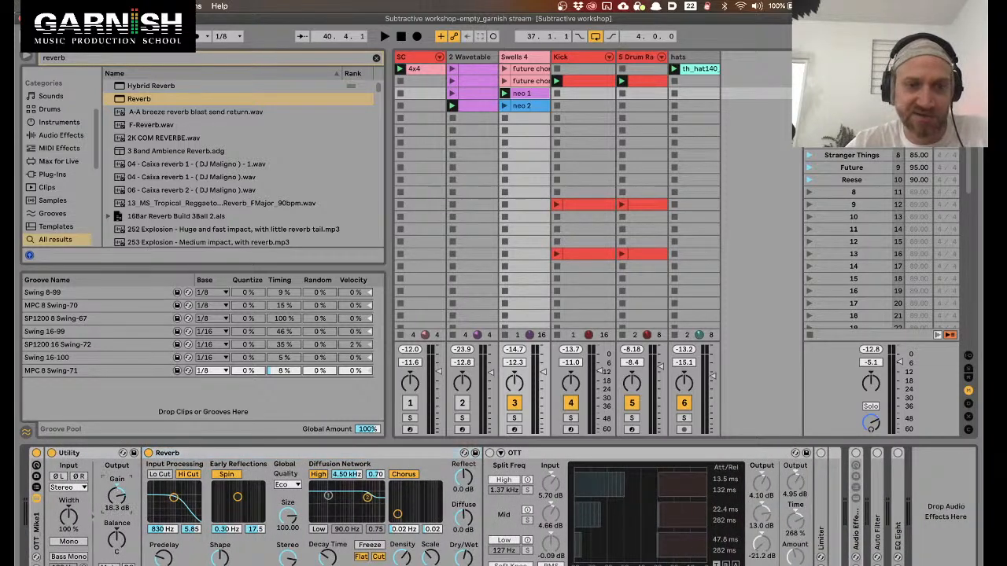
scroll(268, 472, "left", 10)
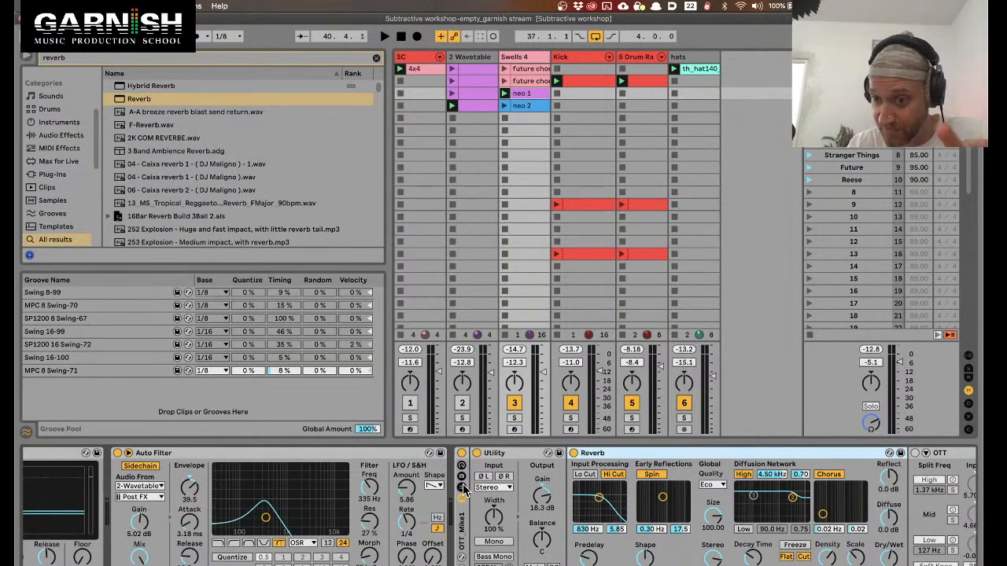
left_click_drag(726, 533, 726, 562)
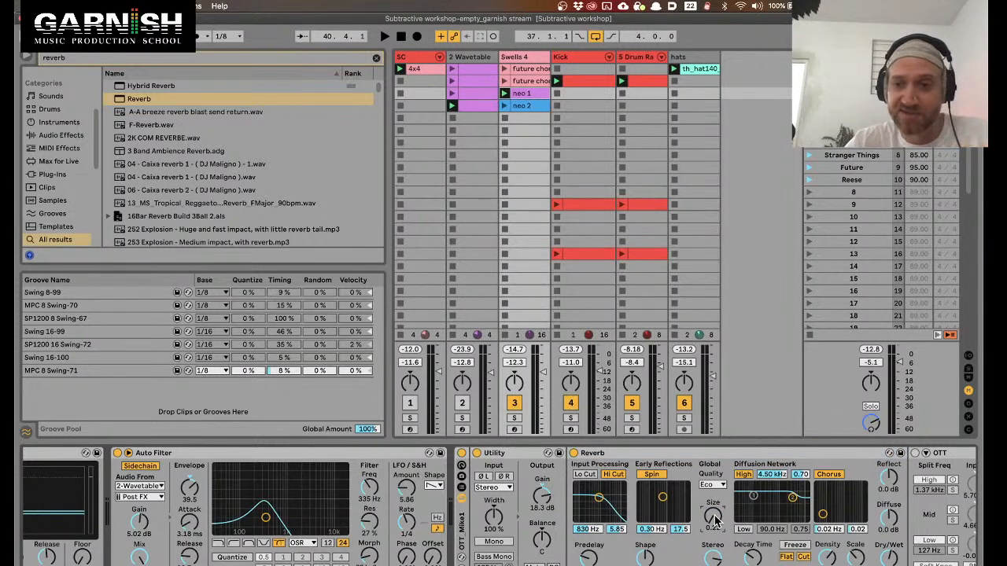
key("space")
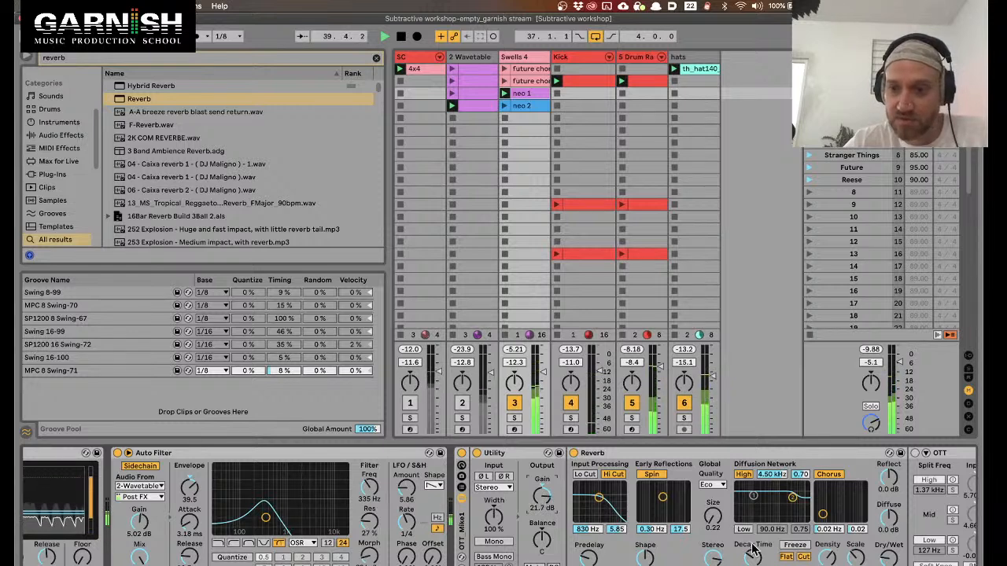
Enable the Reverb's Lo Cut with the input filter at 5.65 kHz and 7.58, and set the Auto Filter to about 551 Hz with 20 % resonance
mouse_move(600, 498)
left_mouse_down()
mouse_move(620, 496)
mouse_move(597, 496)
mouse_move(612, 490)
left_mouse_up()
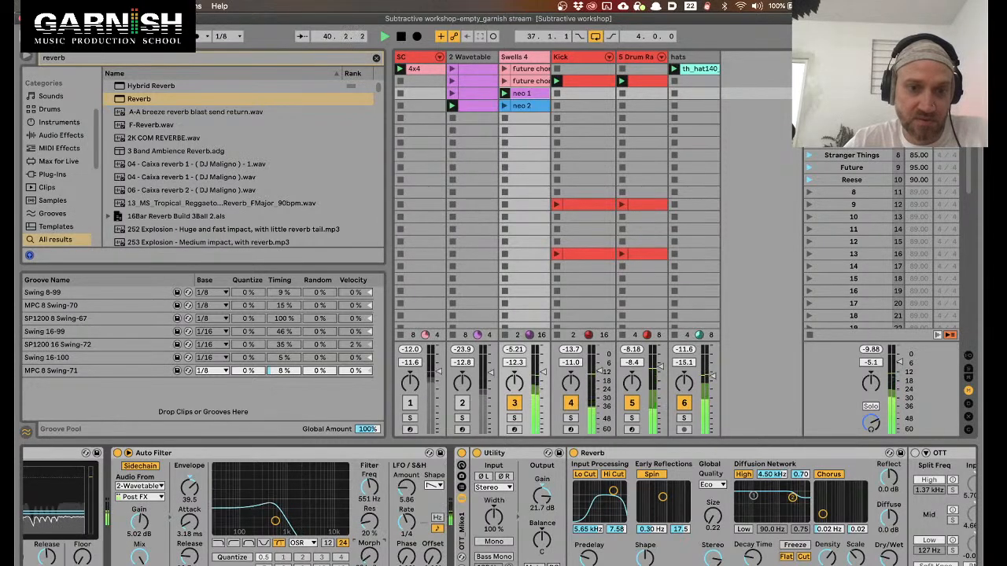
scroll(580, 533, "right", 5)
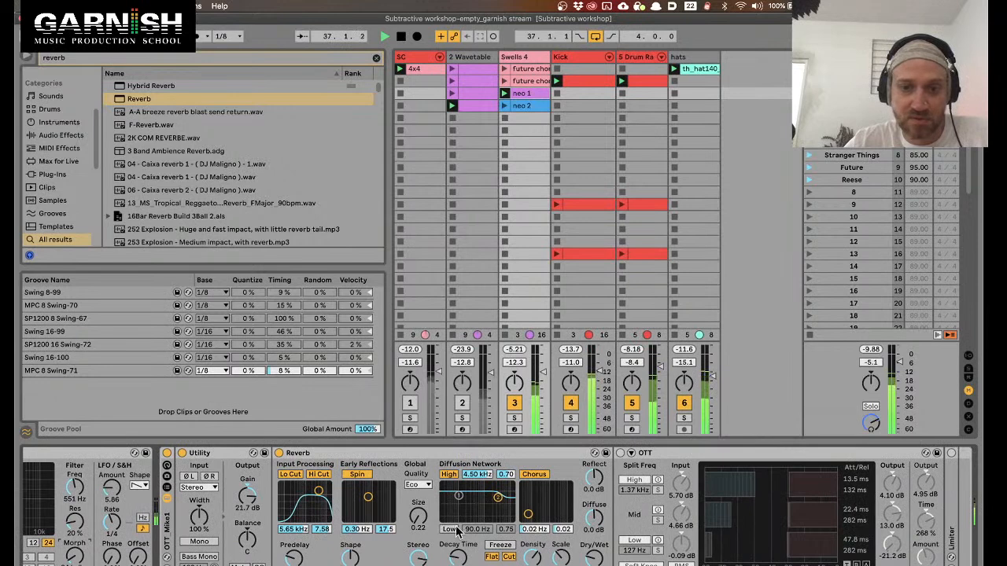
key("space")
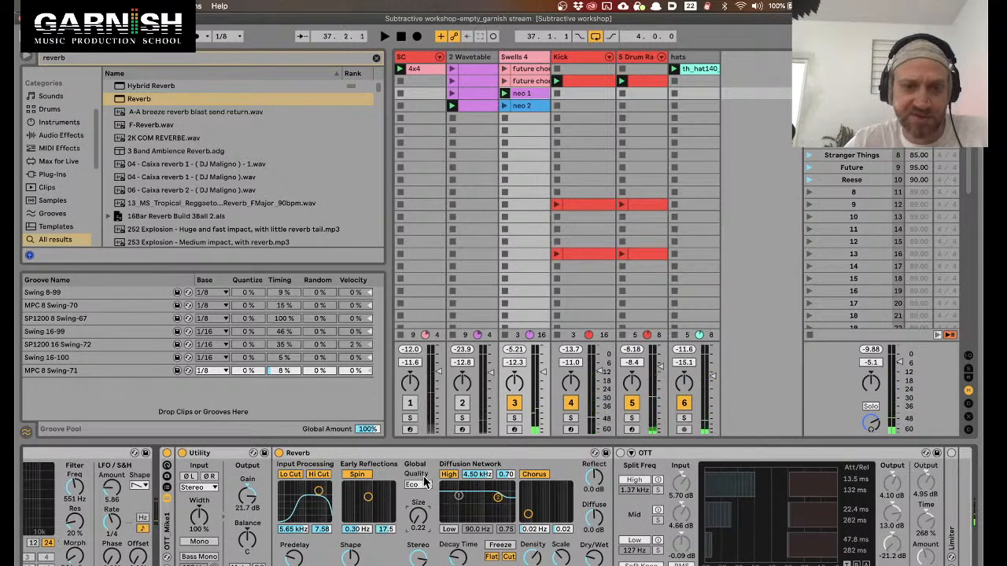
Choose Eco quality for the Reverb, set its chorus to about 0.38 Hz with an amount of 0.70, and start playback
left_click(423, 486)
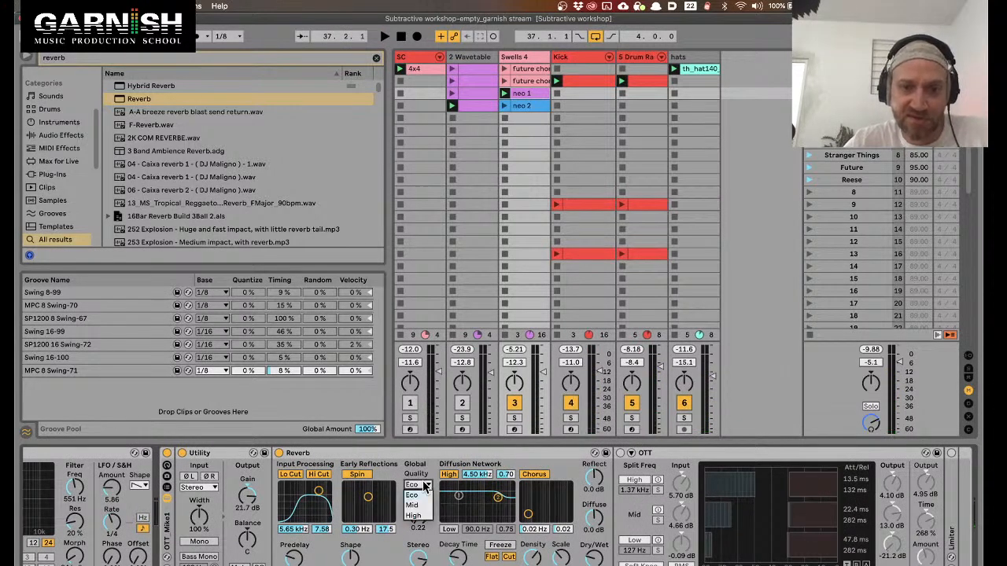
left_click(417, 494)
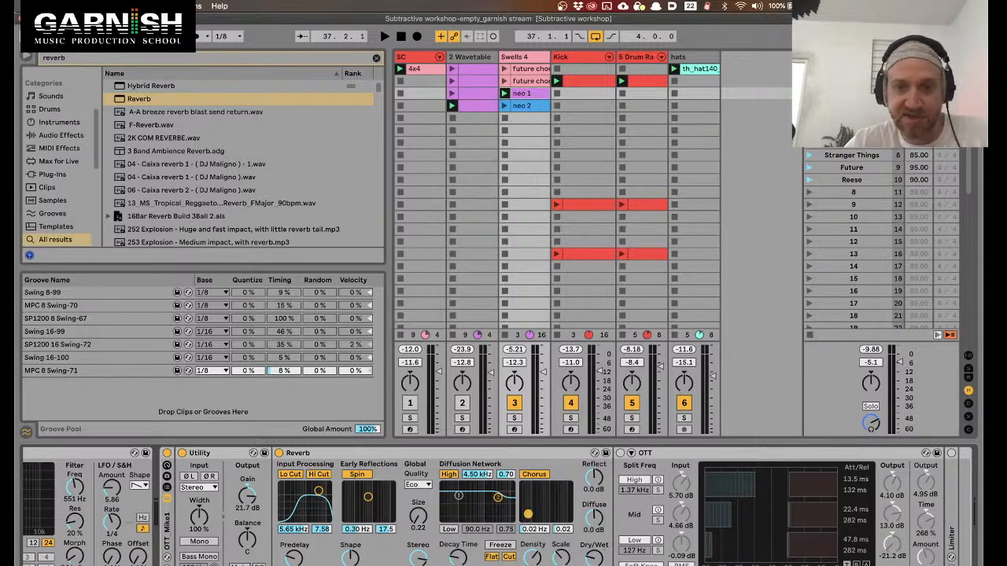
left_click_drag(528, 515, 549, 495)
key("space")
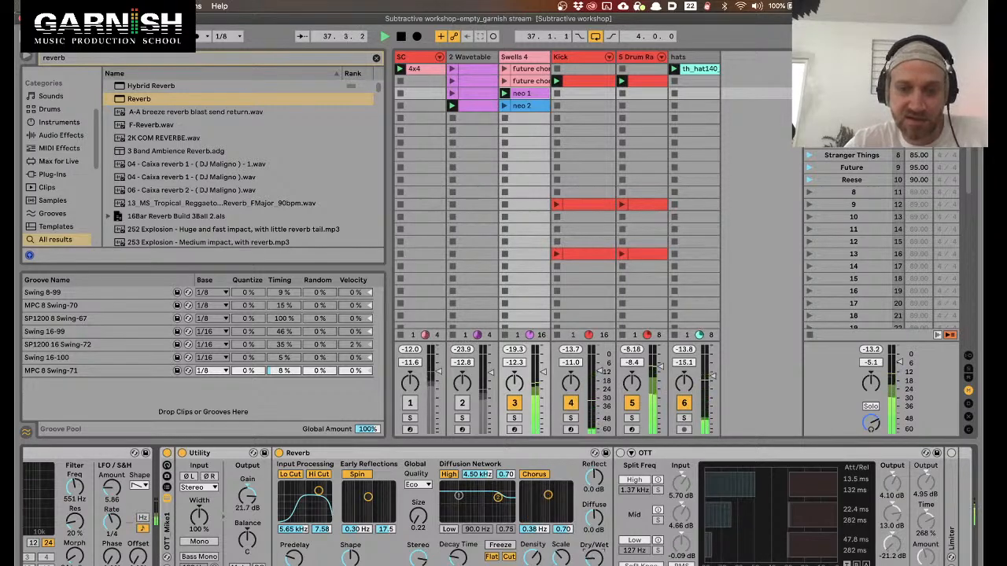
Lower the Utility's gain to about 19.6 dB and enable the Reverb's low diffusion filter at about 228 Hz with a value of 0.20
scroll(453, 480, "left", 10)
left_click_drag(693, 497, 694, 505)
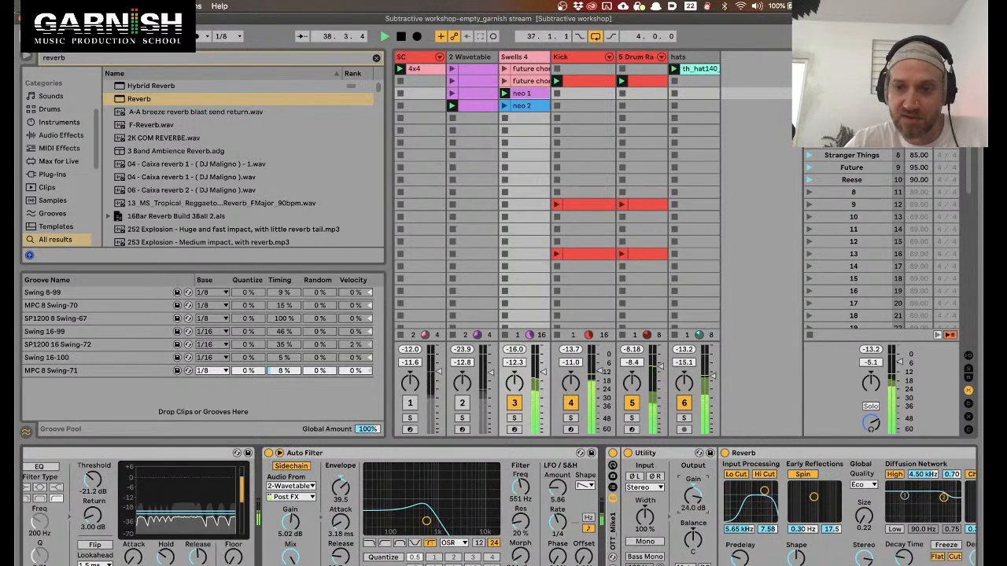
left_click(896, 530)
left_click_drag(905, 497, 914, 519)
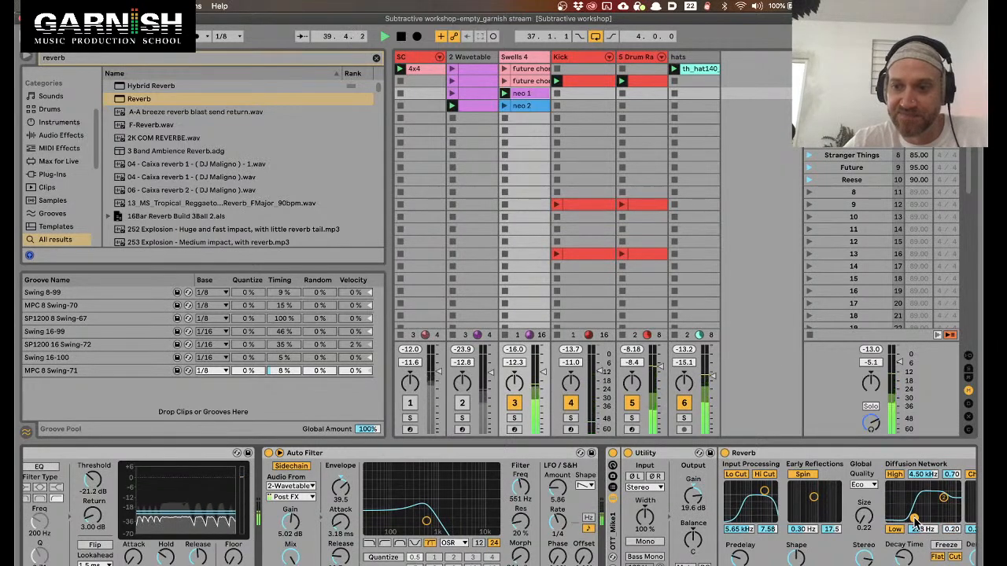
scroll(915, 524, "right", 5)
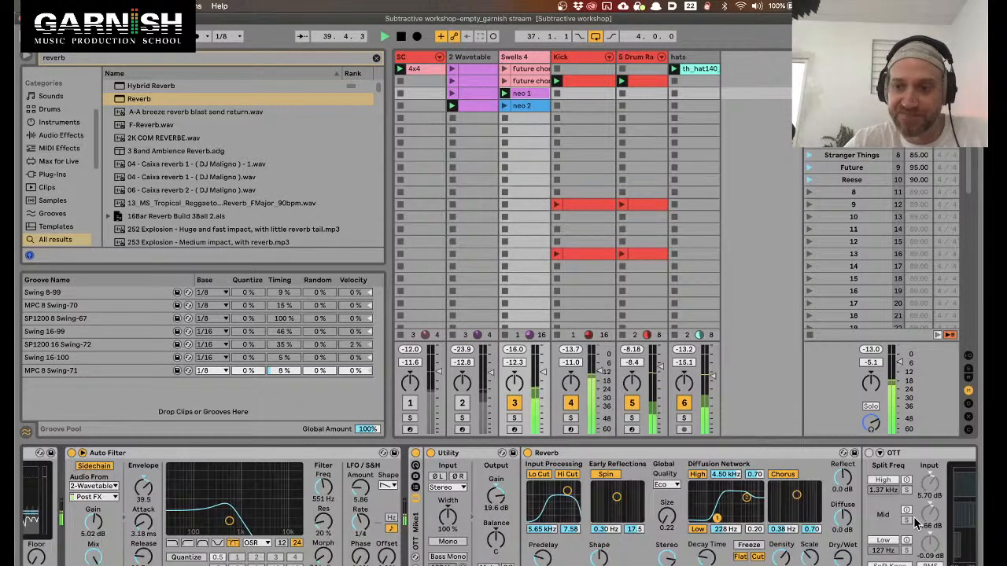
Turn on the OTT device on Swells 4 and raise its overall output to about 9.29 dB
scroll(915, 523, "right", 5)
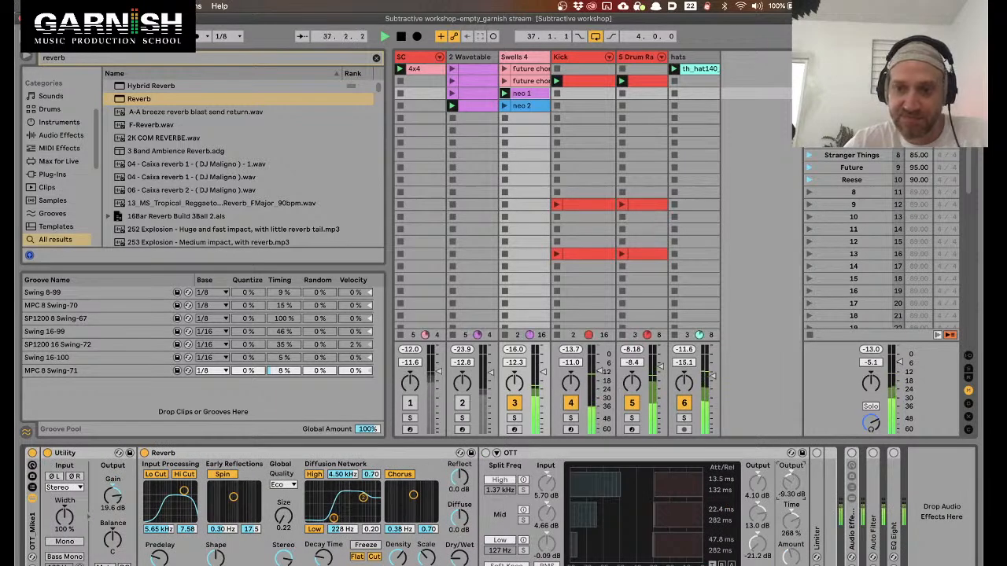
left_click(485, 453)
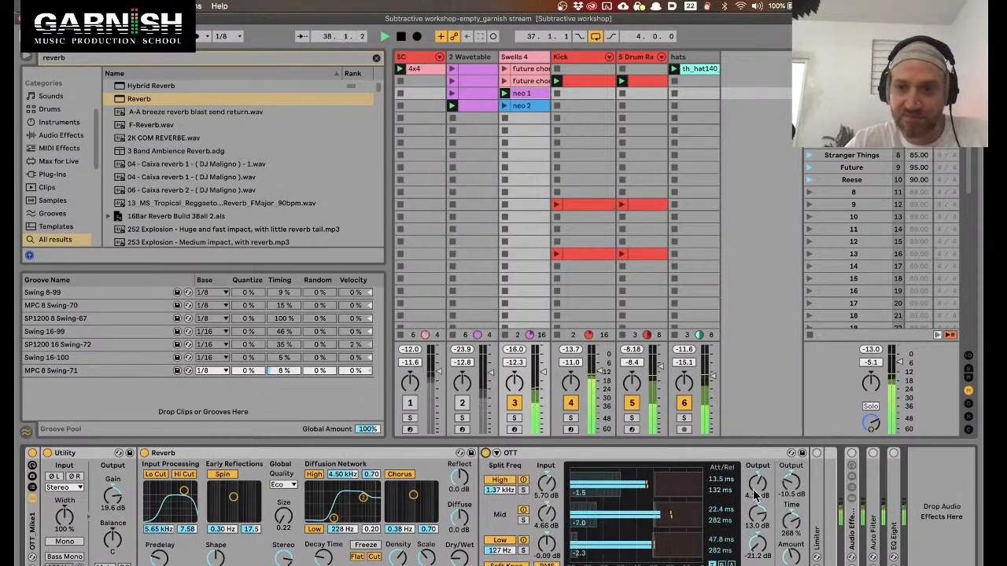
left_click_drag(791, 485, 791, 437)
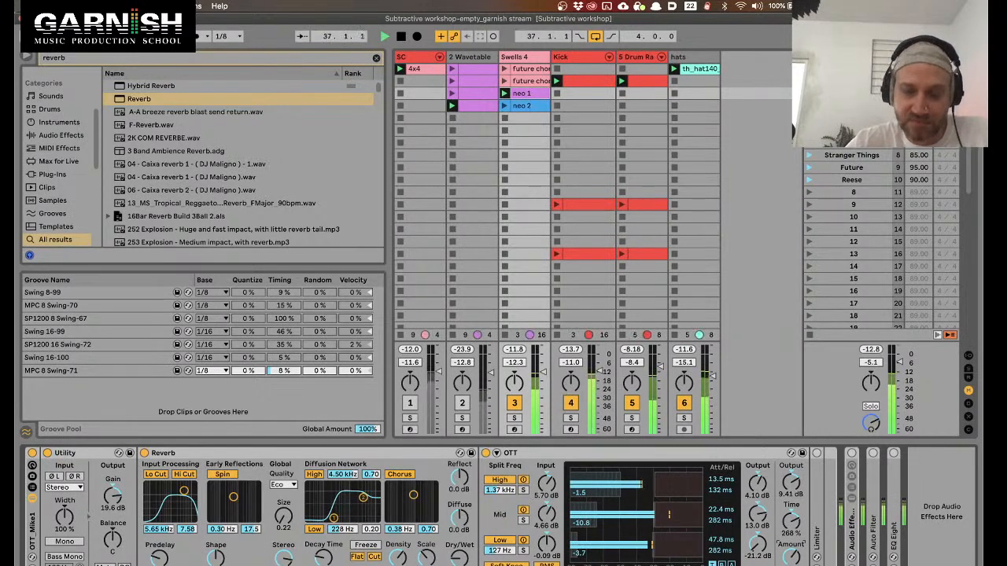
left_click_drag(789, 488, 789, 485)
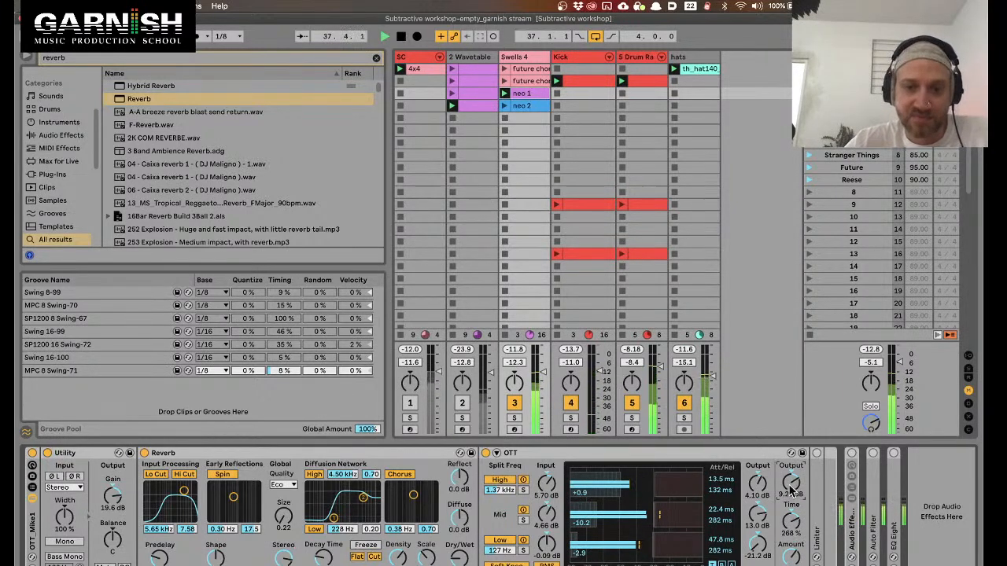
Switch the bypassed Reverb on Swells 4 back on
scroll(630, 507, "left", 5)
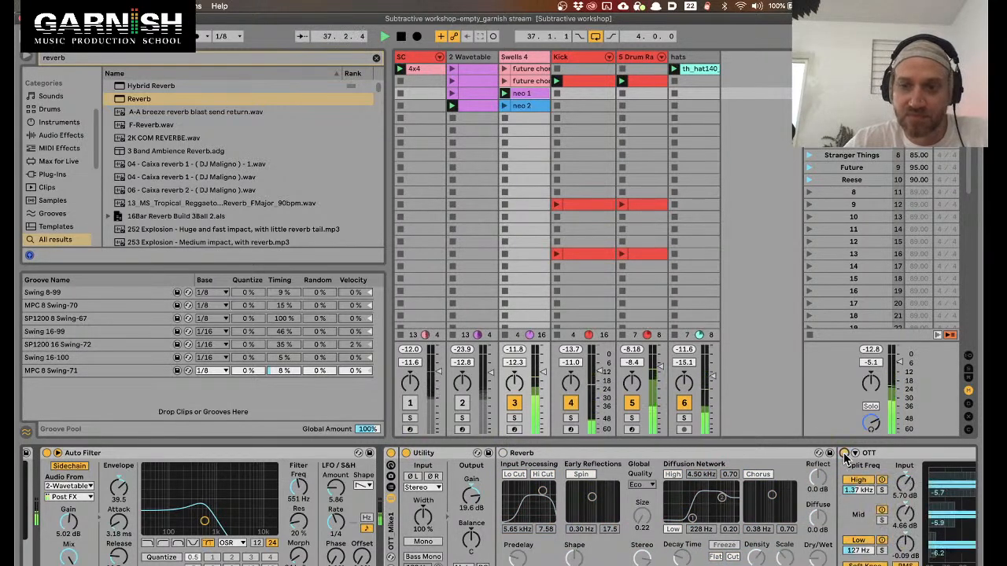
left_click(503, 455)
left_click(570, 456)
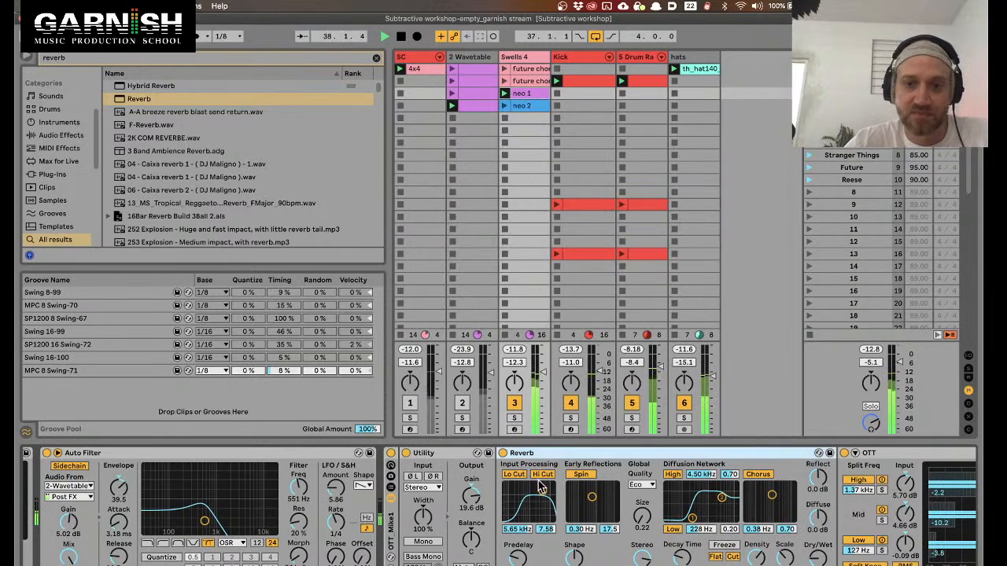
Set the Auto Filter to about 682 Hz with 15 % resonance and its LFO amount to about 16.9
scroll(432, 526, "left", 5)
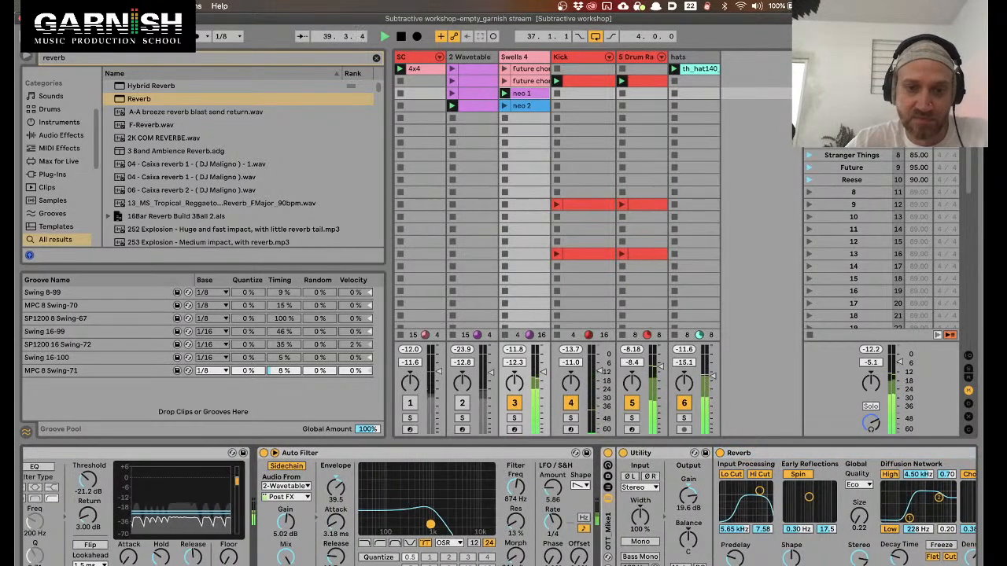
left_click_drag(430, 523, 426, 524)
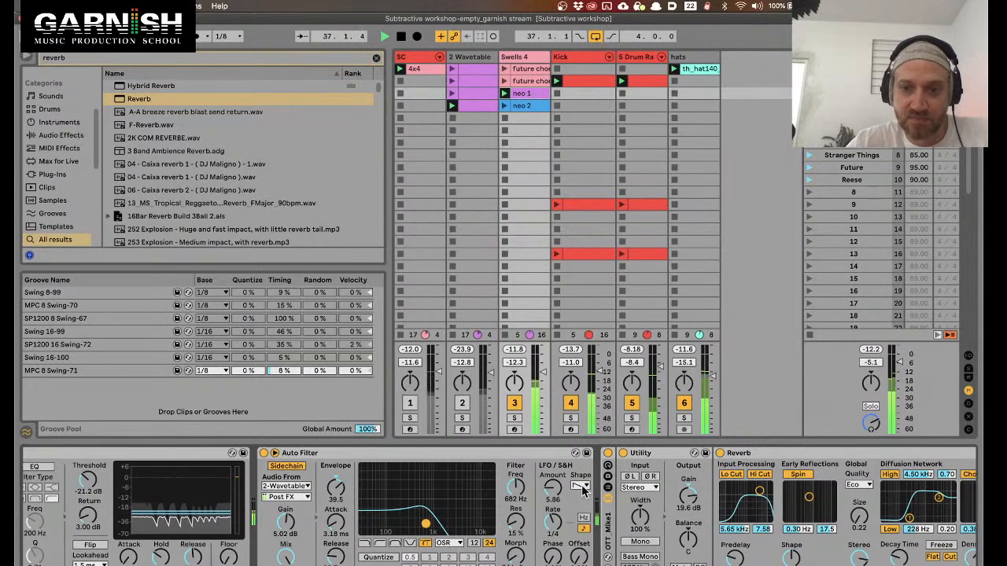
left_click_drag(555, 489, 554, 435)
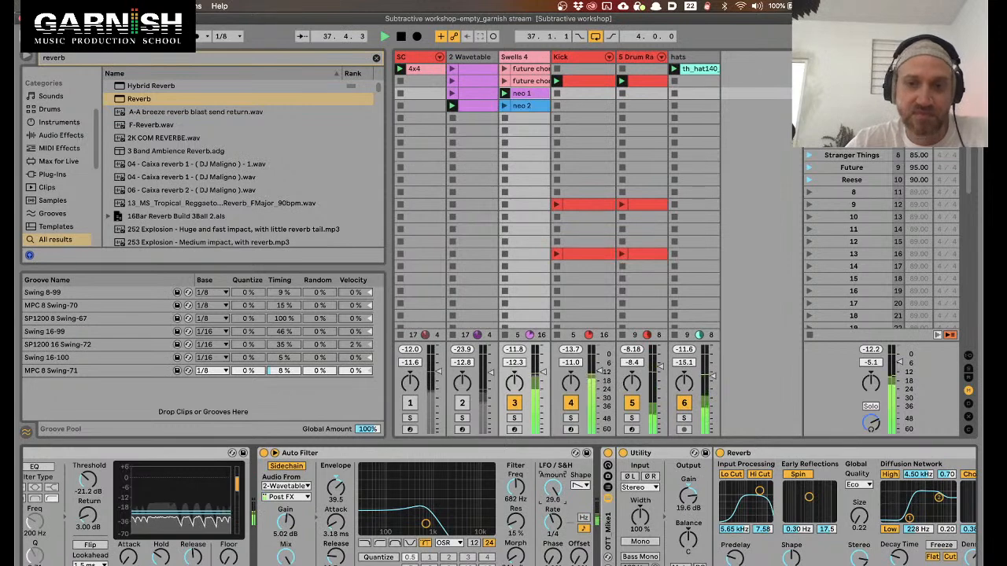
left_click_drag(553, 488, 553, 501)
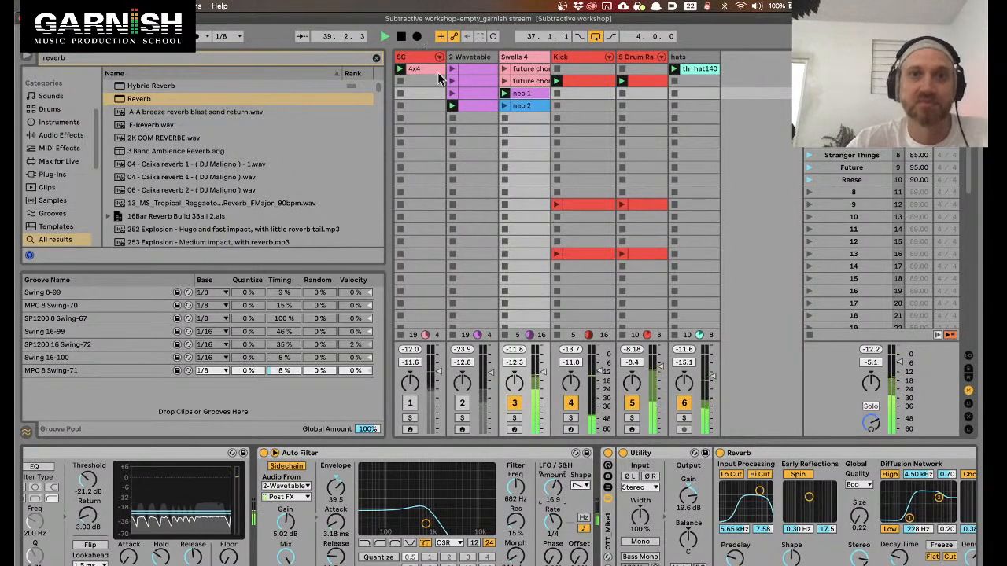
Audition the third and fourth 2 Wavetable clips, settle on the third, and shorten the amp envelope's attack to its minimum
left_click(453, 97)
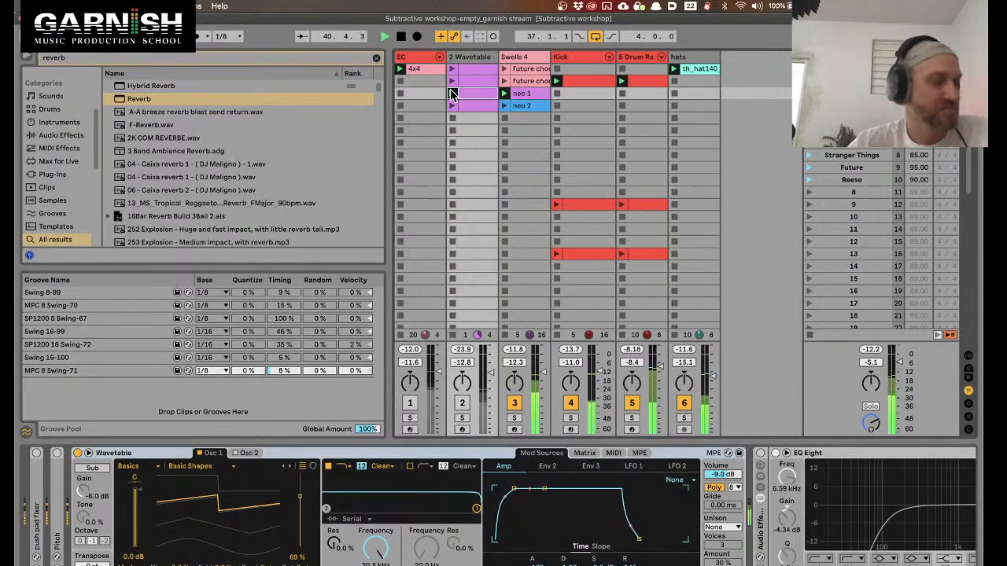
left_click(452, 93)
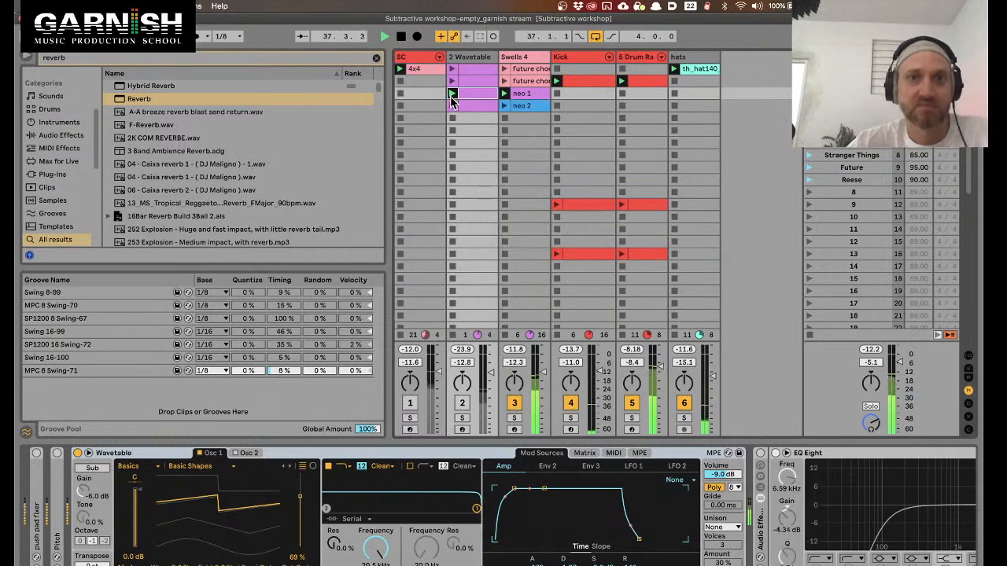
left_click(452, 106)
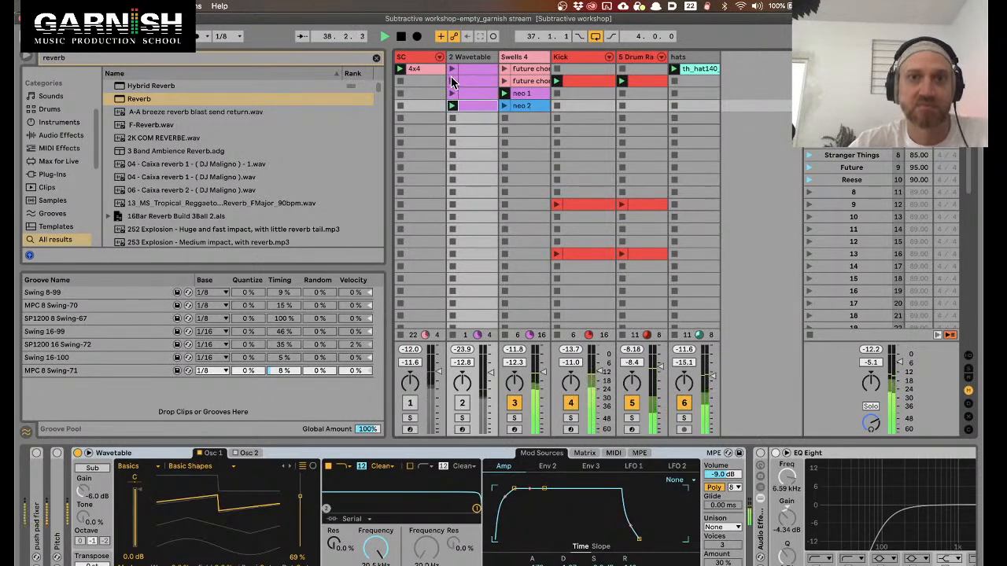
left_click(451, 92)
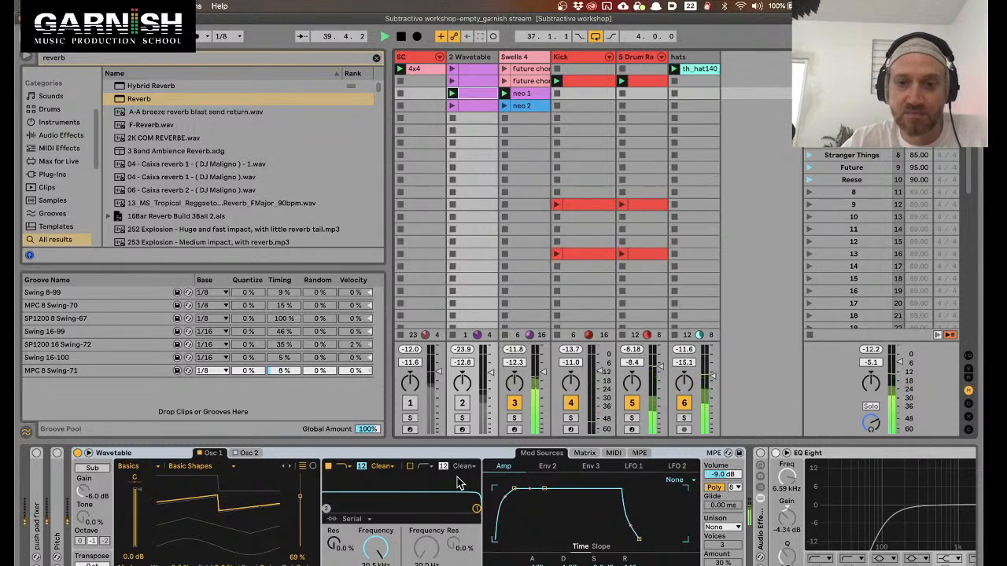
left_click_drag(516, 490, 494, 489)
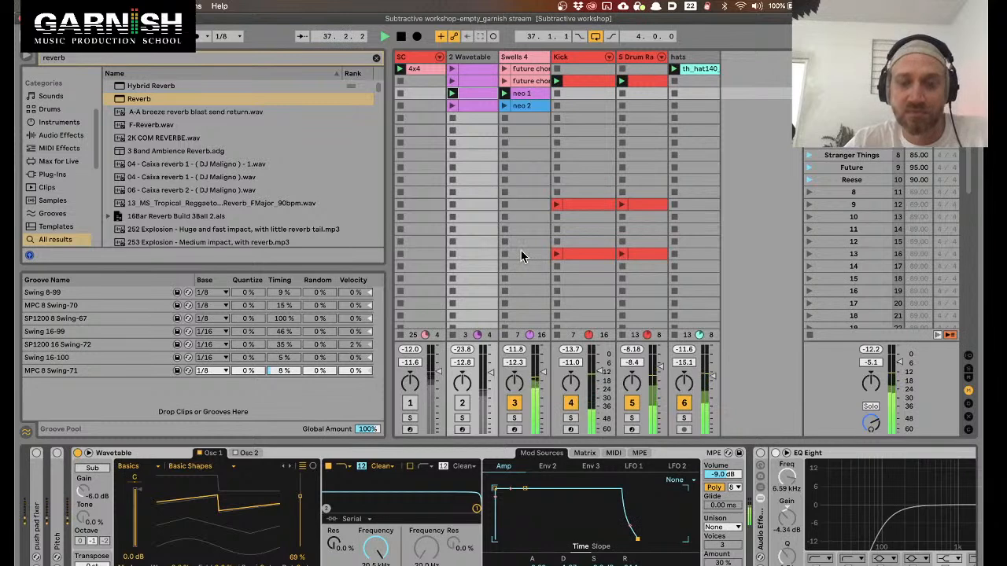
scroll(520, 256, "down", 1)
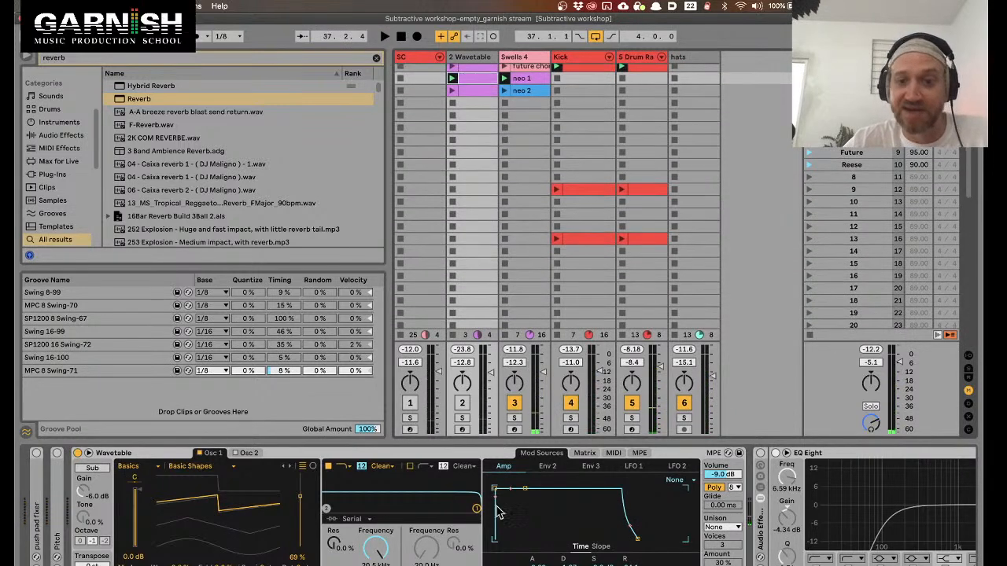
Review the Swells 4 device chain from OTT back to the Analog synth, and clear the browser's reverb search
left_click(519, 65)
scroll(742, 452, "right", 5)
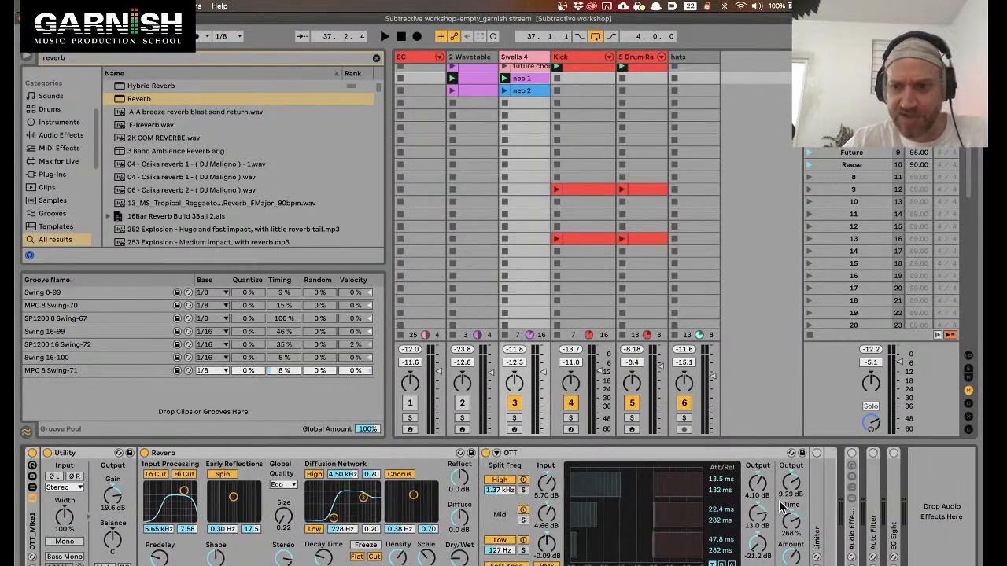
scroll(519, 533, "left", 8)
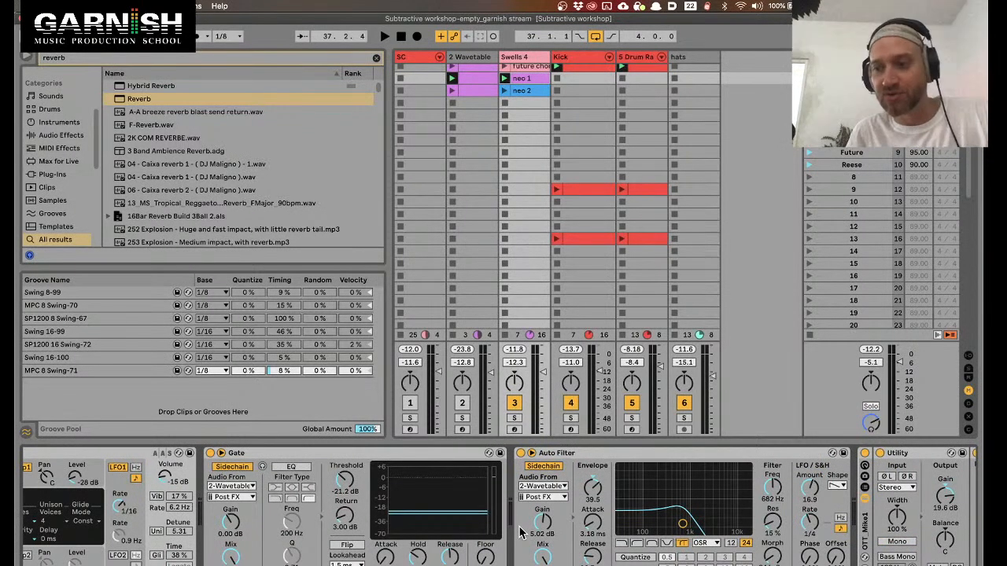
scroll(519, 533, "left", 4)
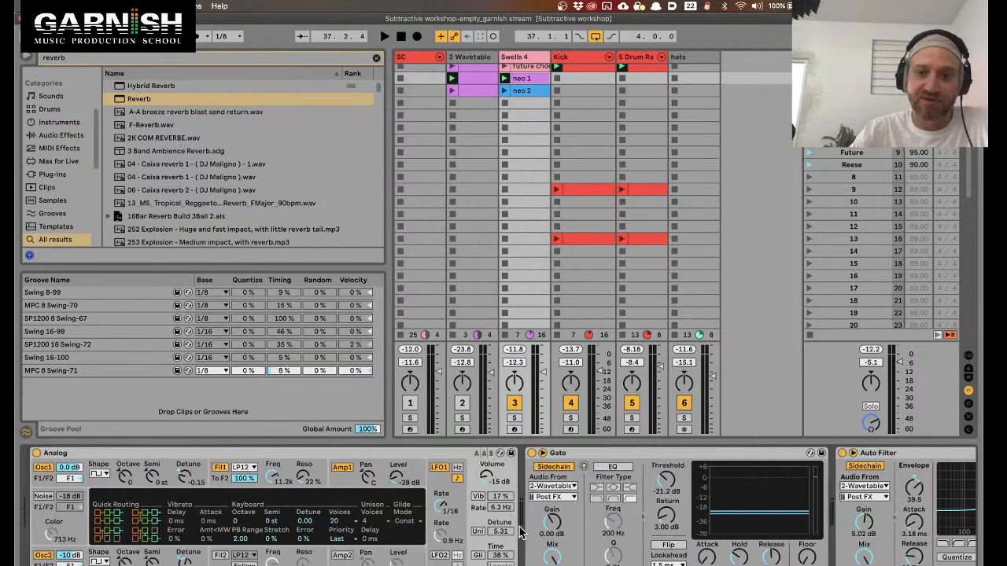
left_click(241, 452)
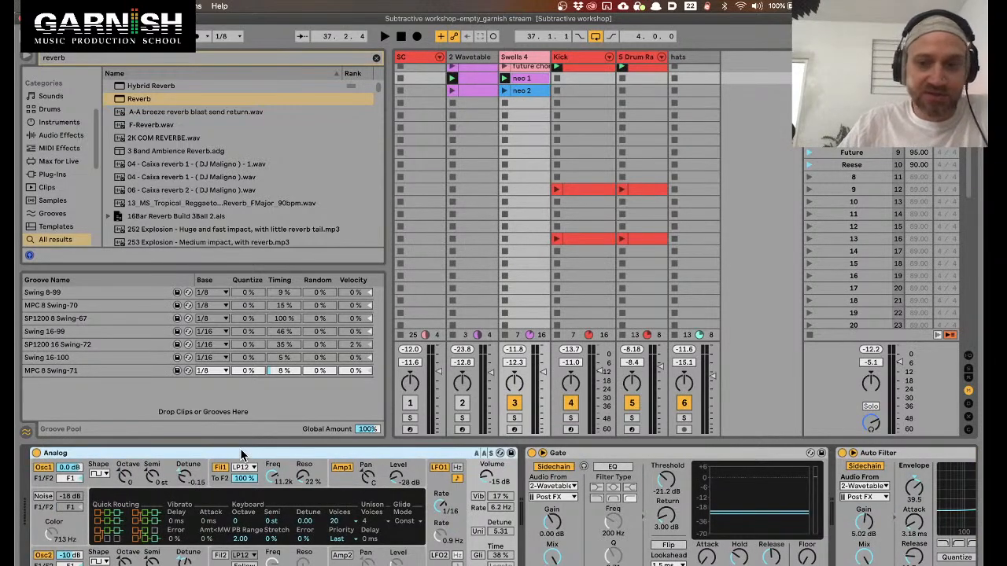
left_click(376, 58)
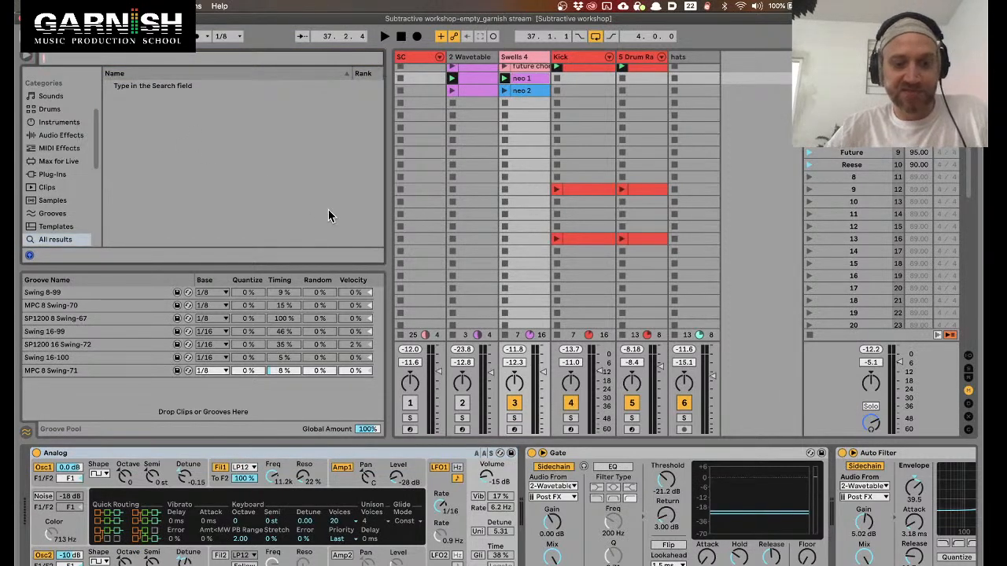
Switch to Firefox, check the YouTube and Restream chats for viewer messages, and return to Ableton Live
key("super+Tab")
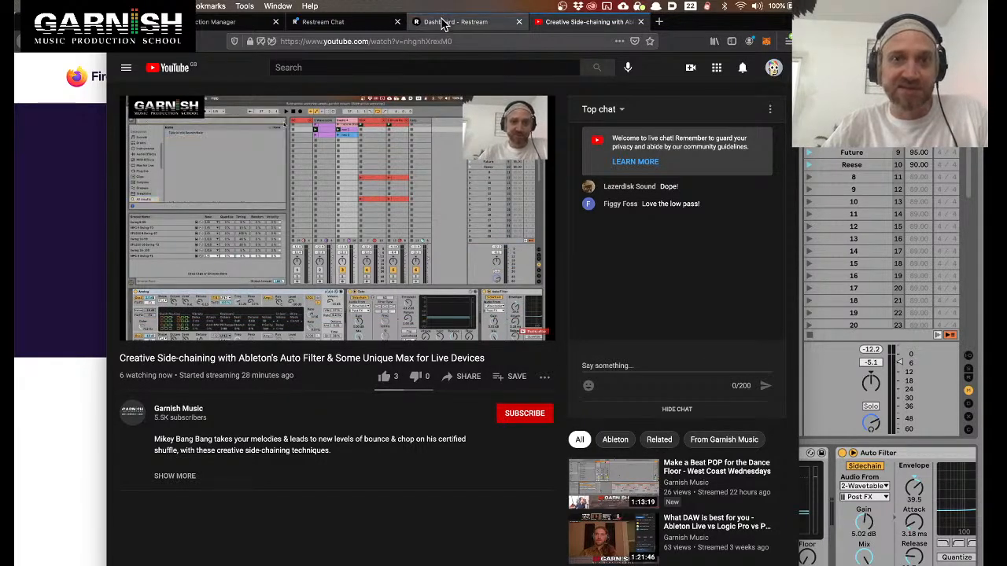
left_click(352, 24)
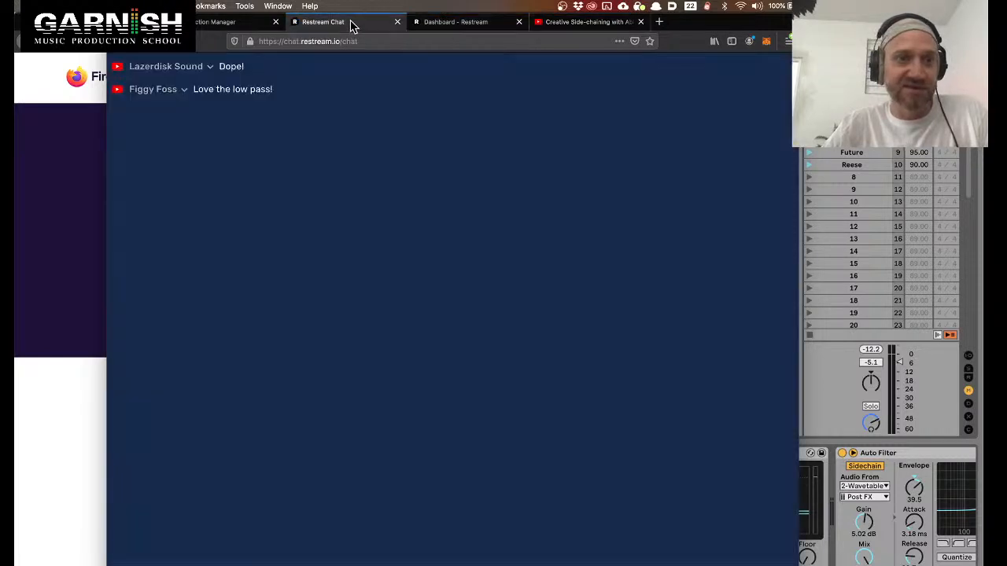
key("super+Tab")
key("super+Tab")
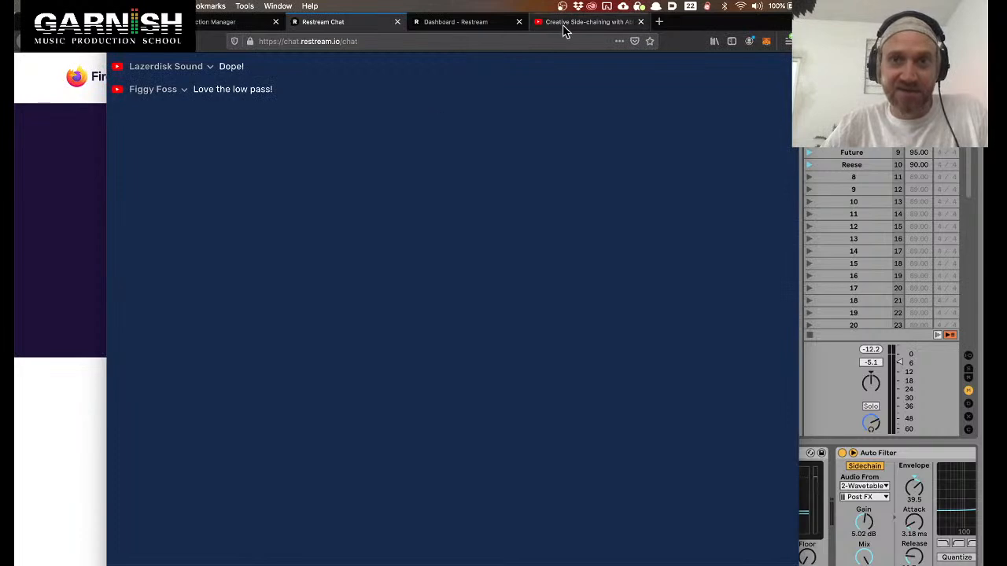
left_click(564, 25)
key("super+Tab")
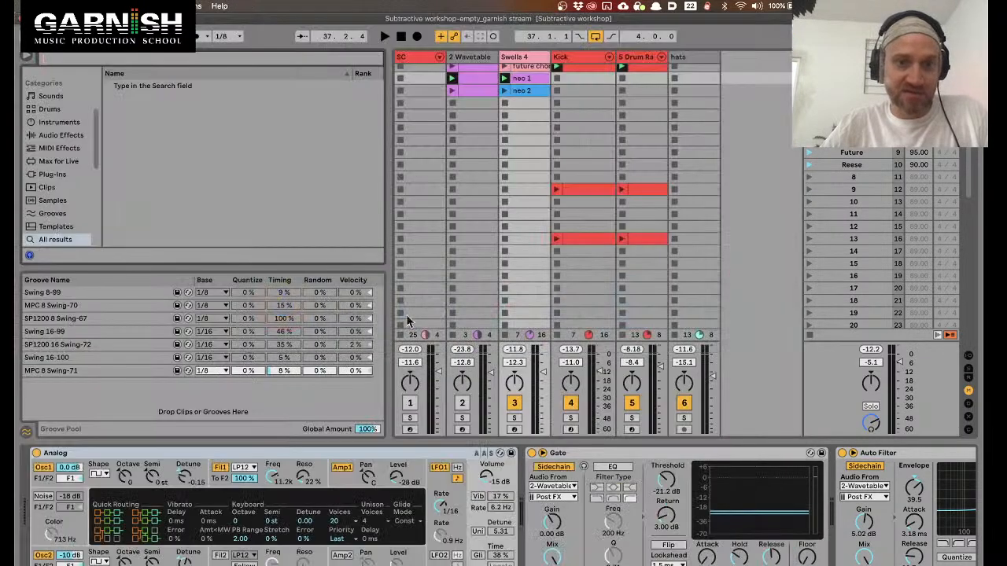
Hide the device view to give the browser and clip grid more room
left_click(523, 240)
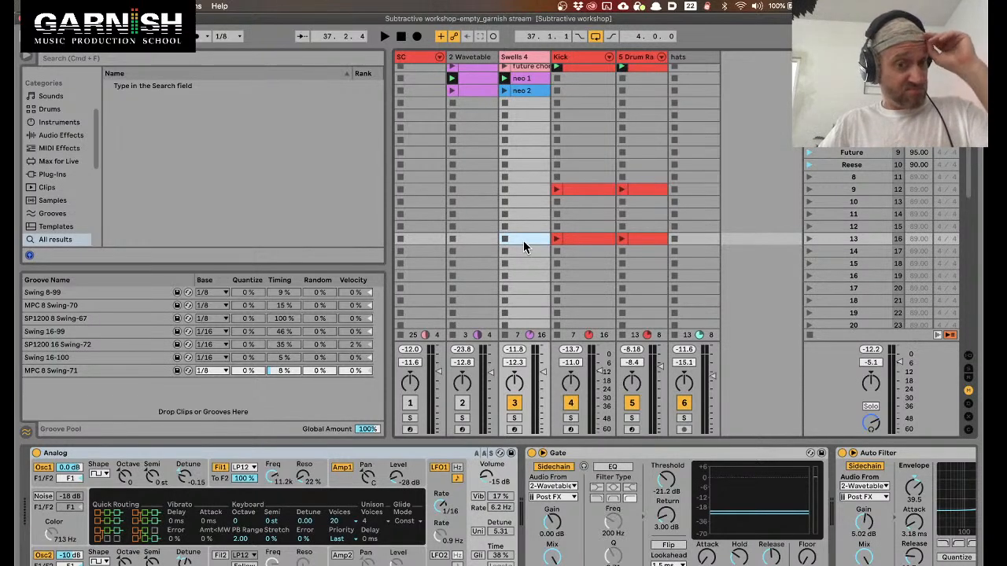
scroll(73, 174, "down", 5)
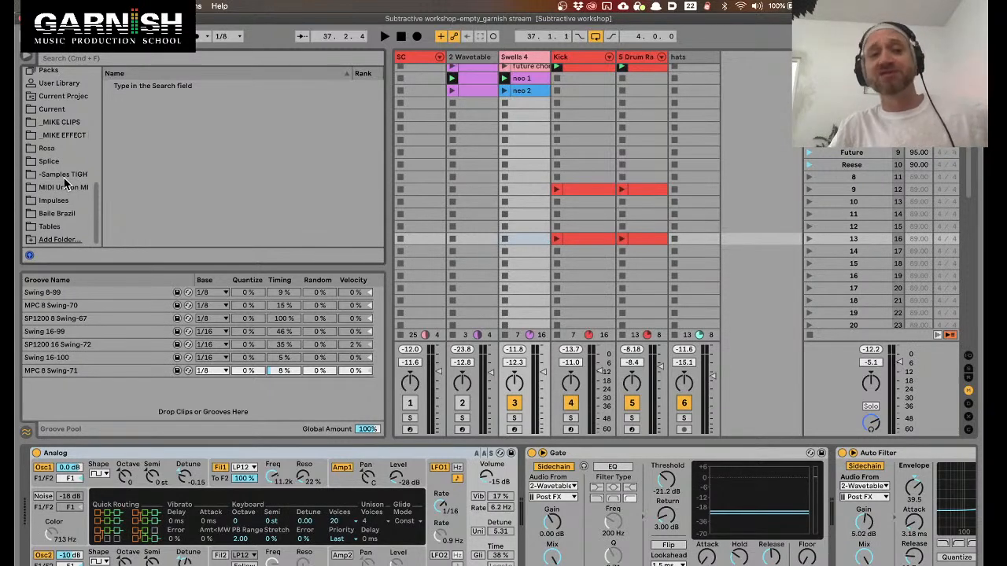
key("super+alt+l")
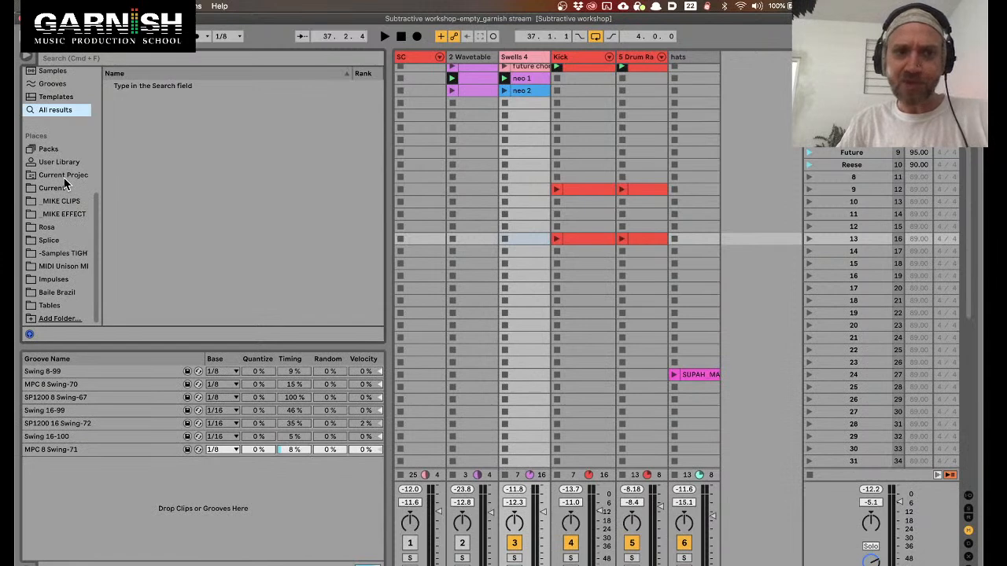
Open the Core Library pack's Audio Effects device folder in the browser
scroll(65, 183, "up", 5)
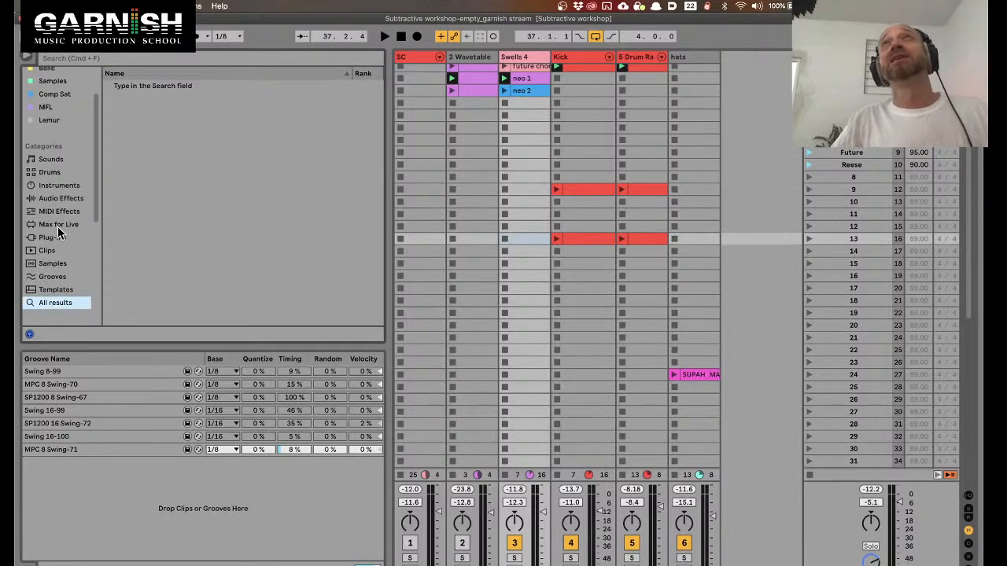
scroll(57, 232, "down", 3)
scroll(58, 230, "down", 4)
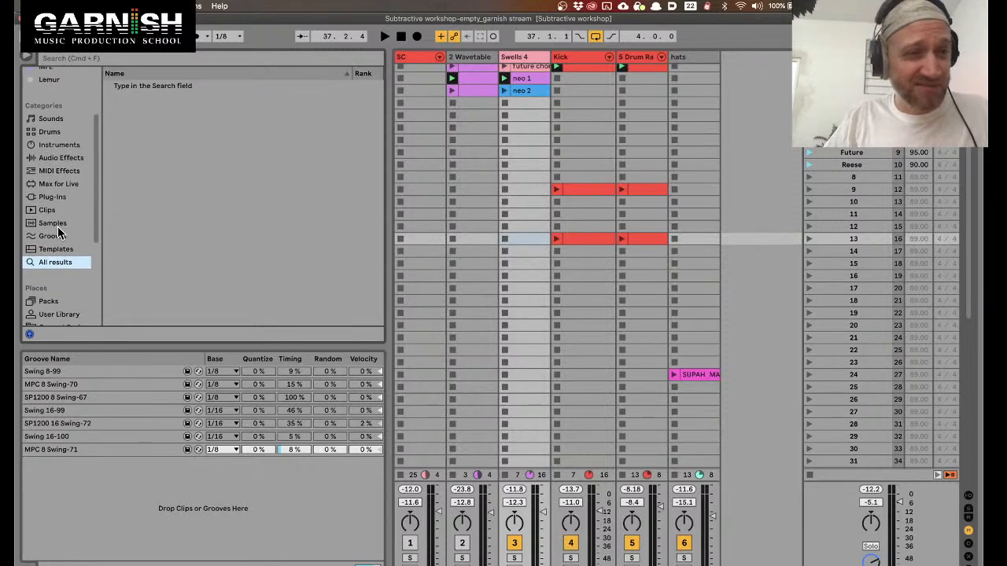
scroll(66, 239, "down", 2)
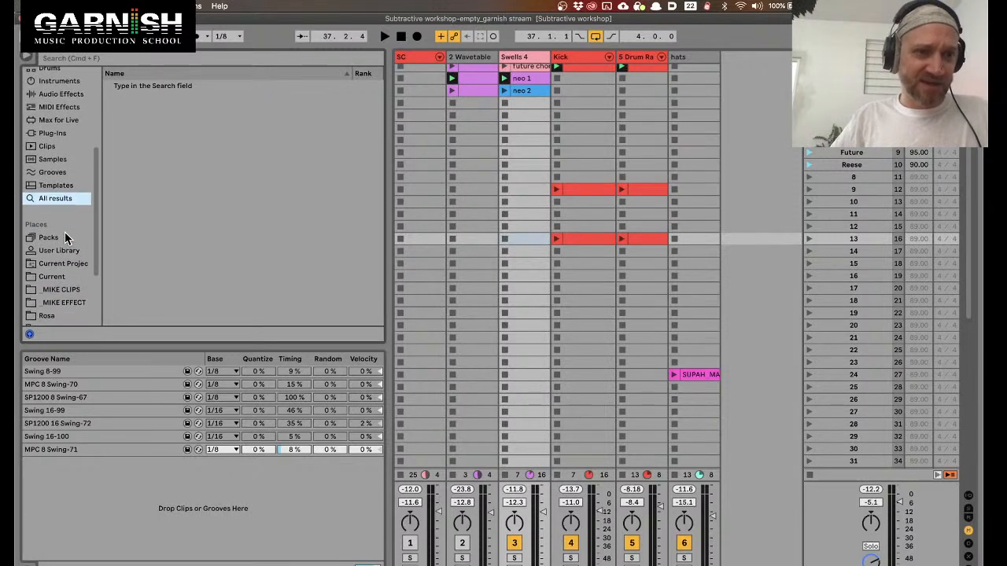
scroll(66, 267, "up", 2)
left_click(51, 263)
left_click(109, 86)
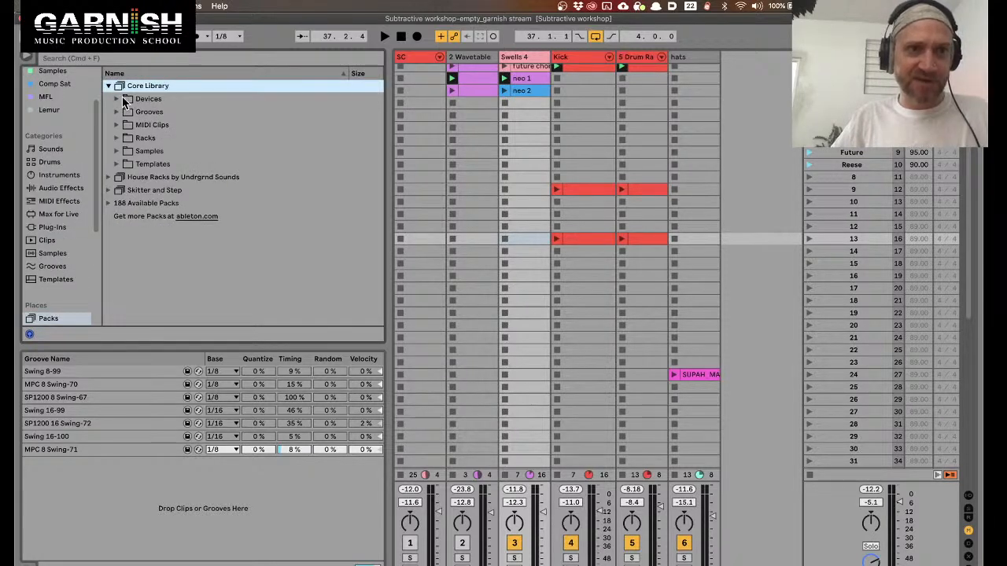
left_click(118, 99)
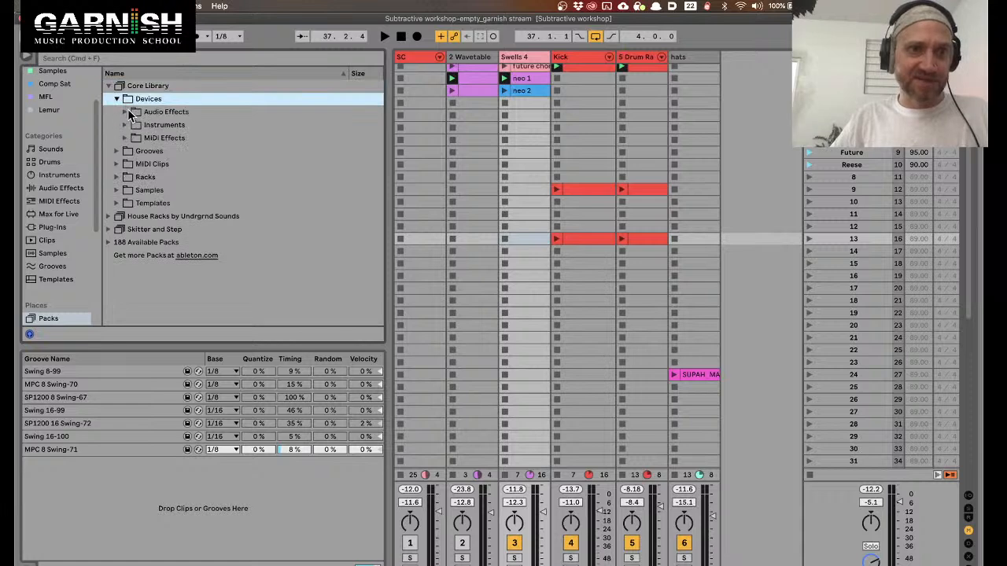
left_click(128, 112)
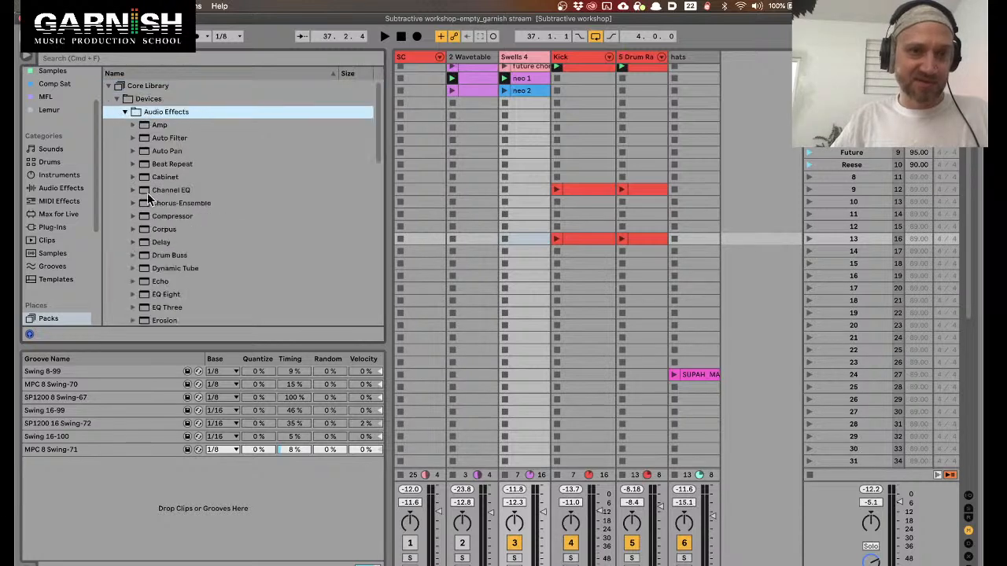
Look through the Core Library's audio effects for a Max for Live side-chaining device, and collapse the folder
scroll(148, 197, "down", 10)
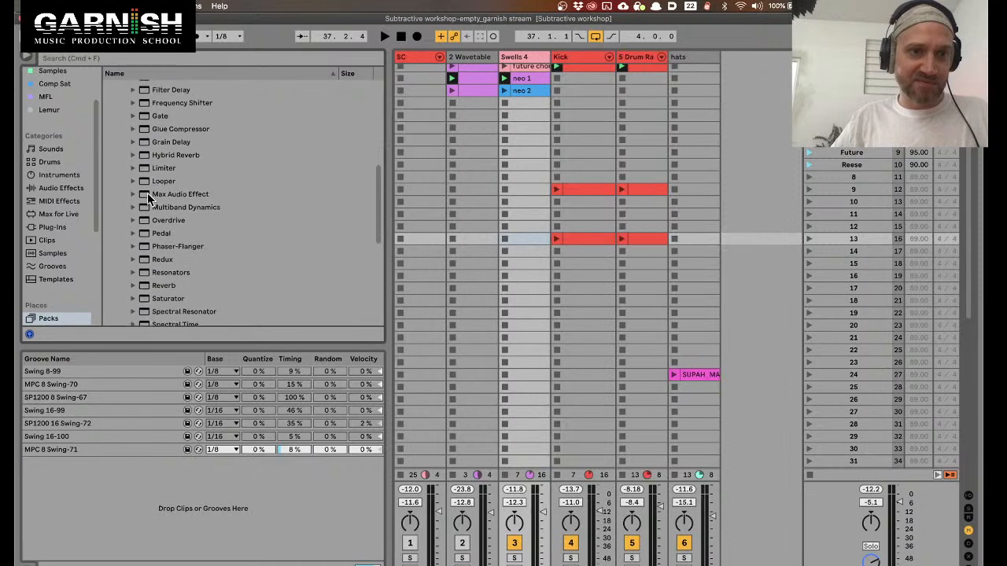
left_click(134, 194)
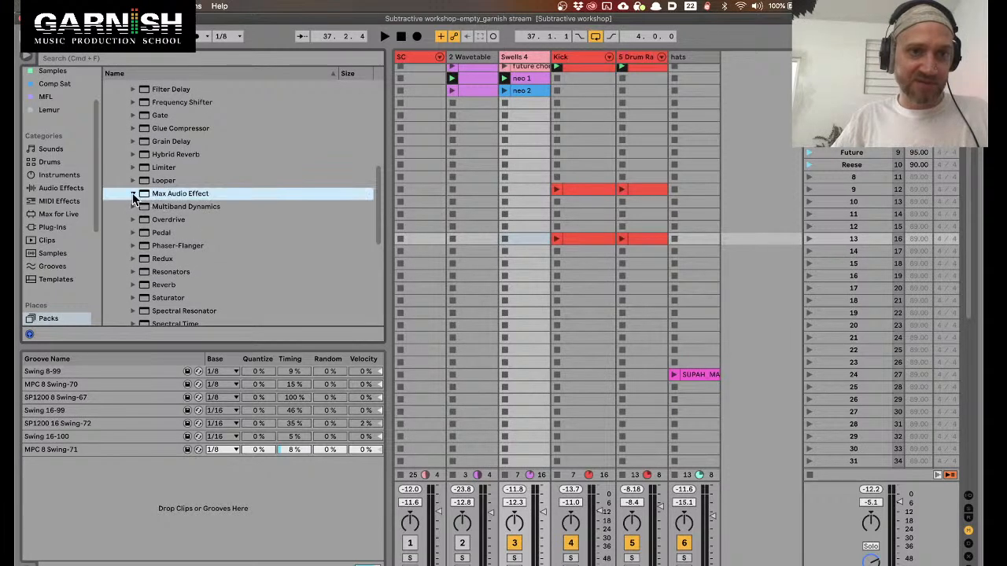
scroll(134, 197, "down", 8)
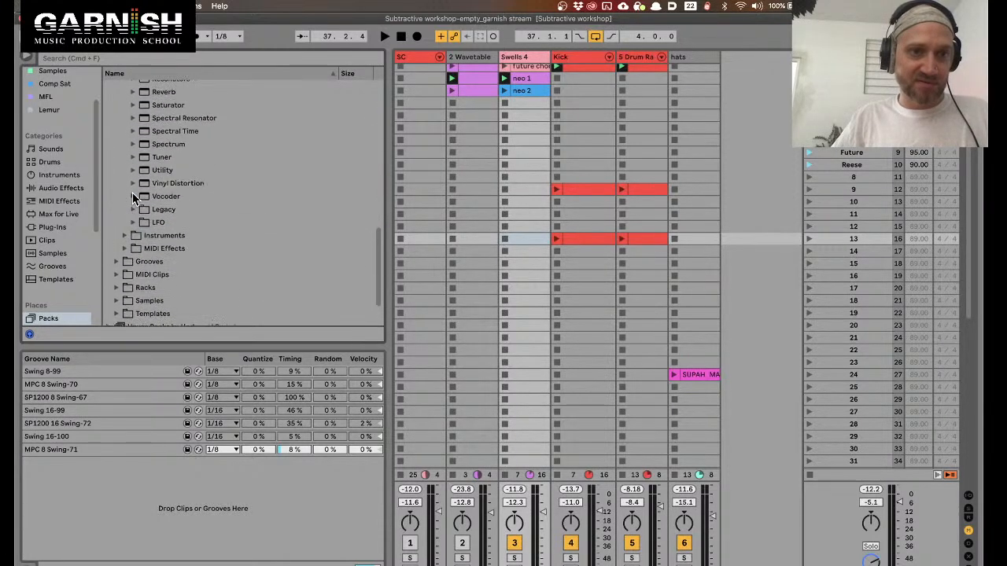
scroll(133, 193, "up", 15)
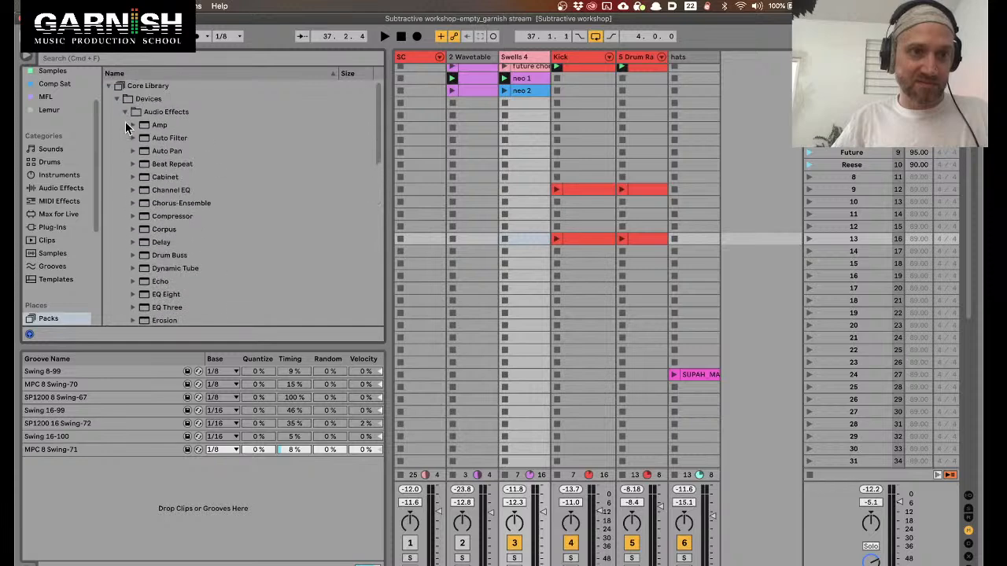
left_click(126, 113)
Search the packs for "envelope", check the matching audio effects, instruments and Envelope MIDI presets, and collapse the Core Library
left_click(128, 62)
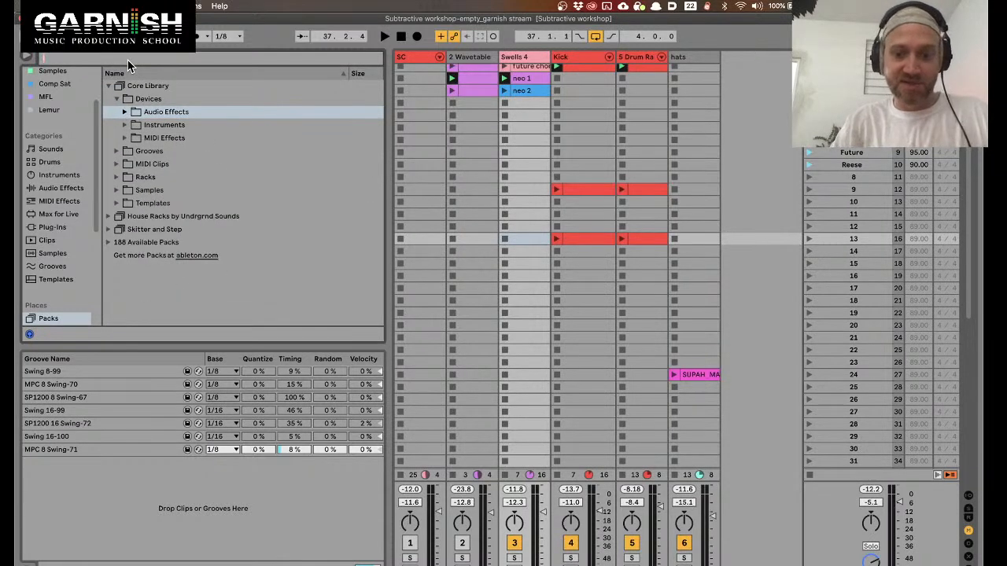
type("e")
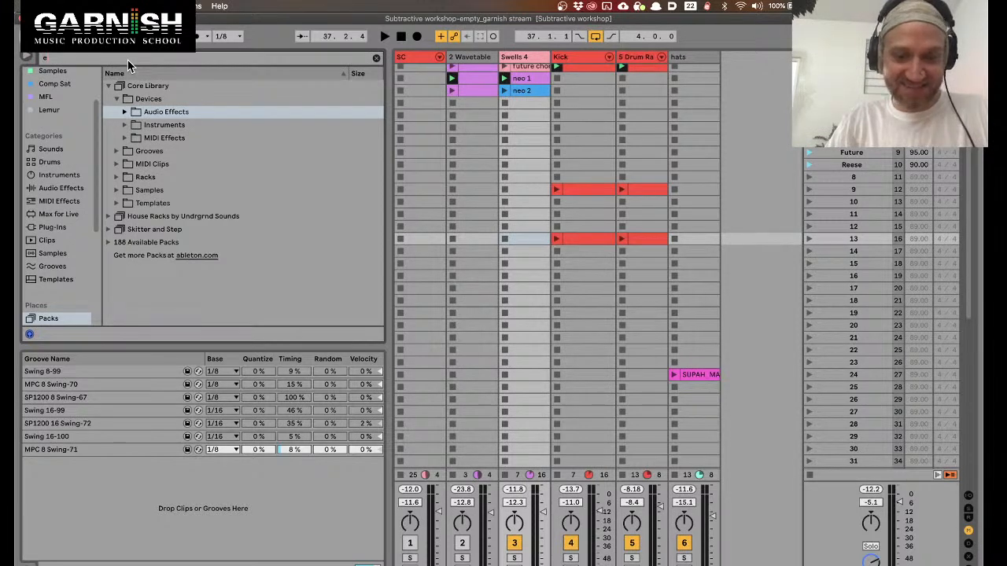
type("nvelope")
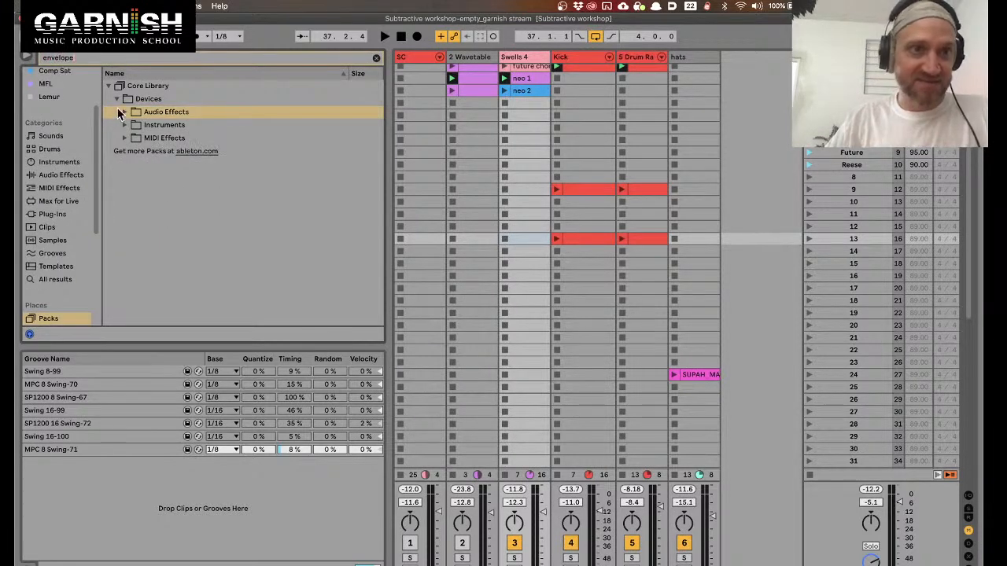
left_click(123, 111)
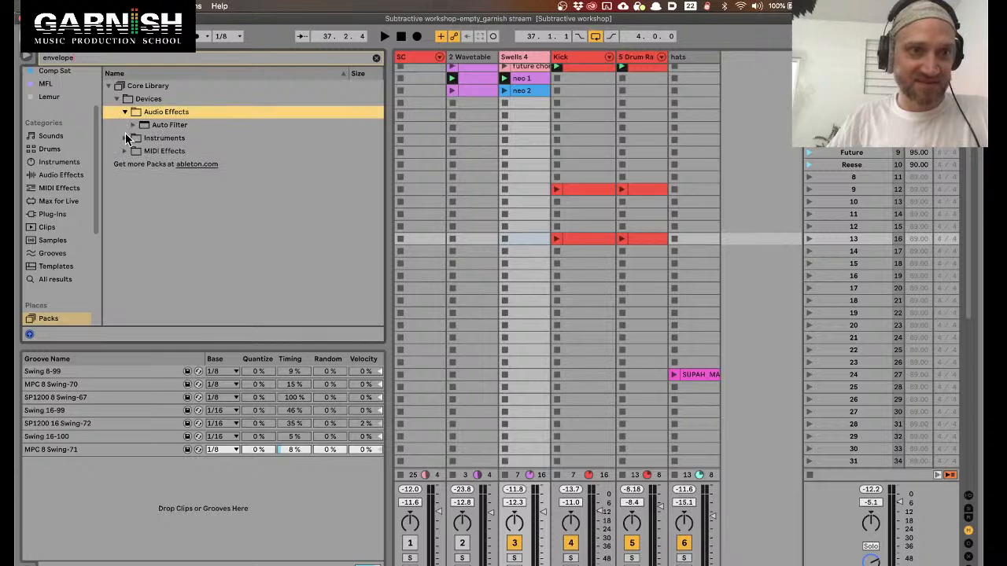
left_click(125, 136)
left_click(124, 149)
left_click(132, 150)
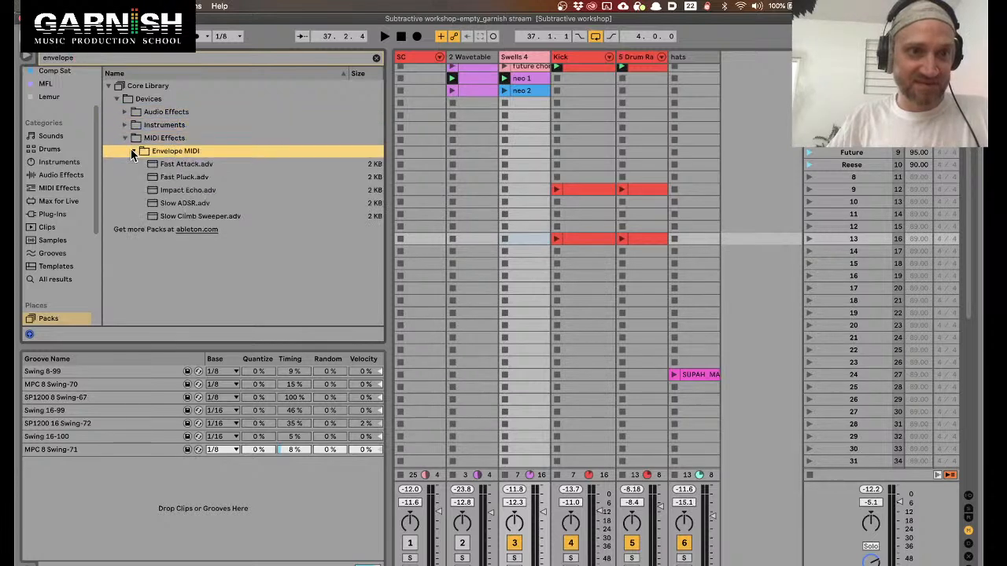
left_click(131, 149)
left_click(124, 138)
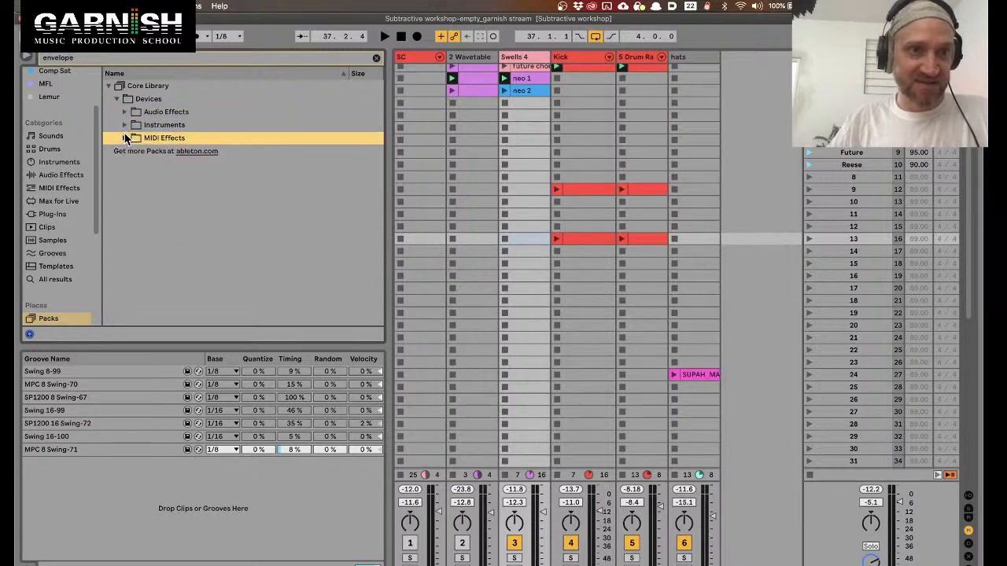
left_click(124, 124)
left_click(116, 99)
left_click(108, 85)
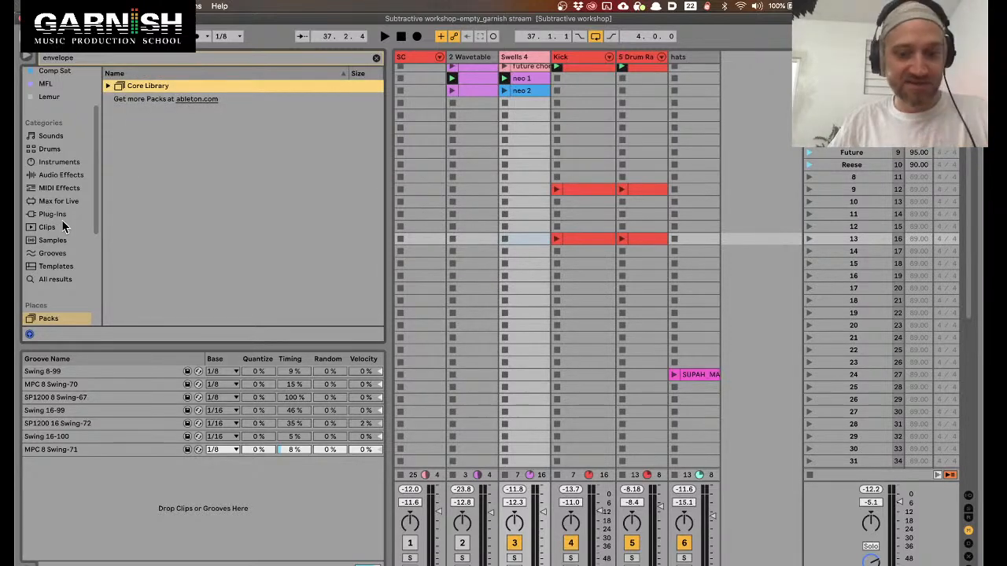
Search the whole library for "envelope foll" and add the Envelope Follower device to the Swells 4 track
key("super+f")
type("envel")
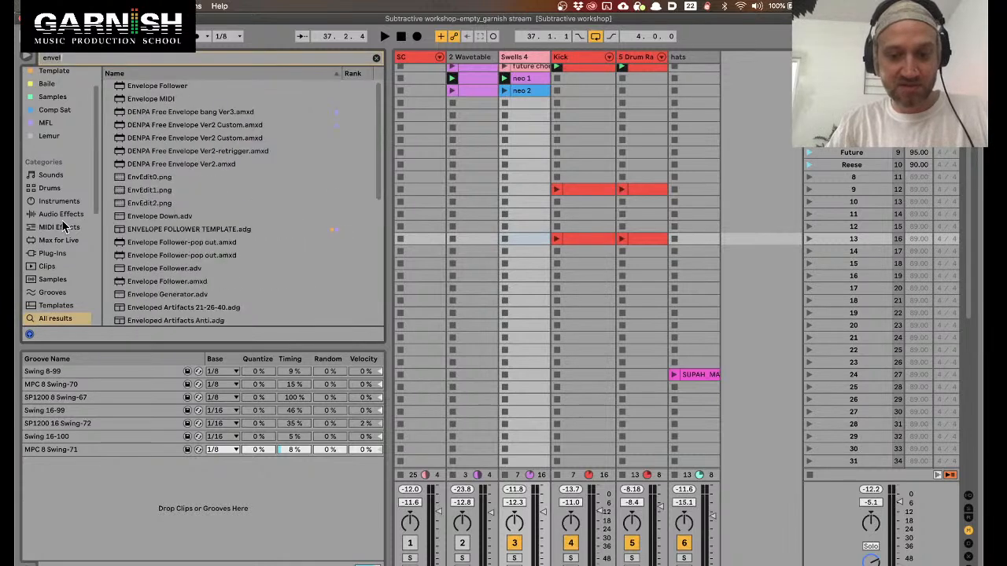
type("ope foll")
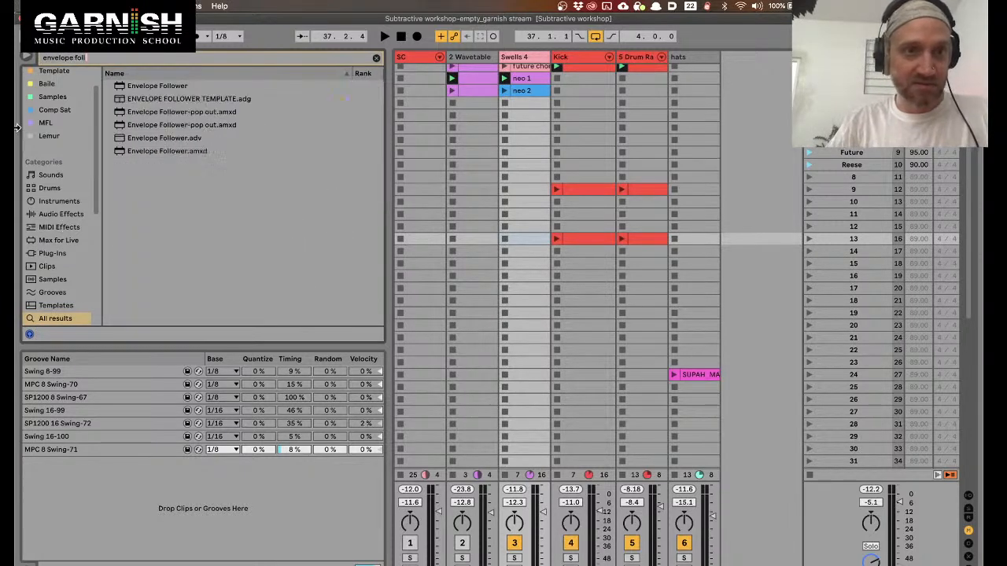
right_click(182, 88)
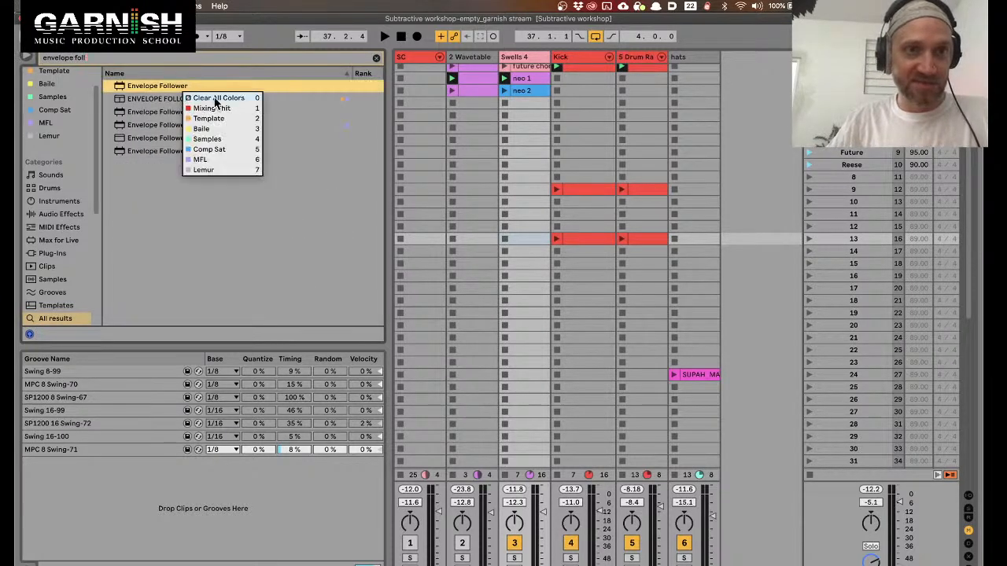
left_click(142, 100)
left_click(151, 112)
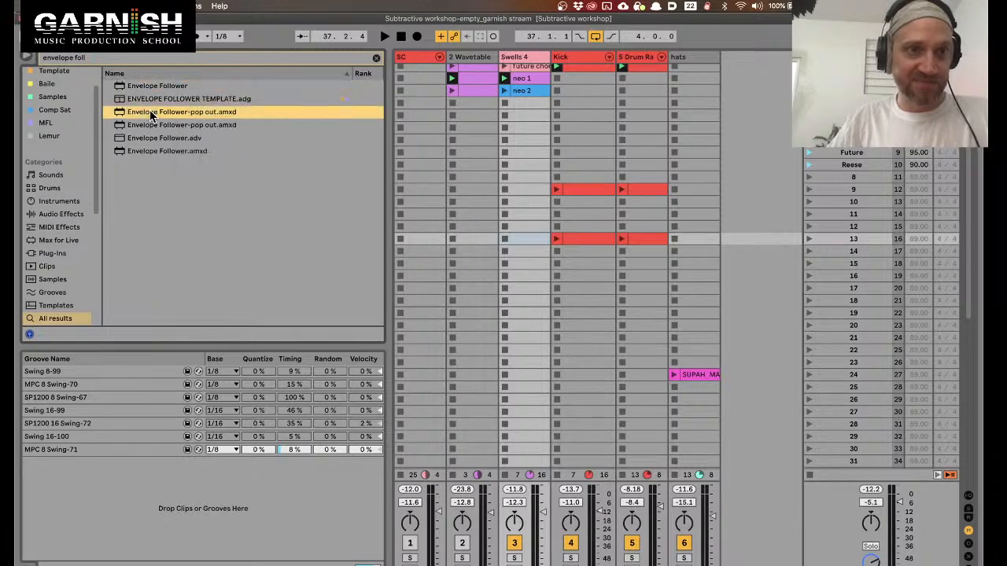
right_click(153, 149)
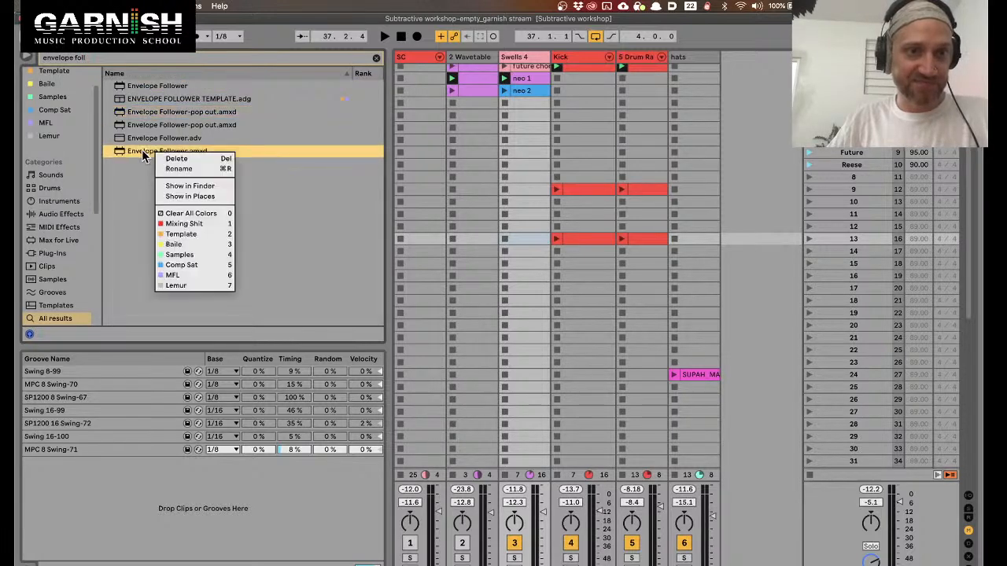
left_click(162, 89)
left_click(162, 89)
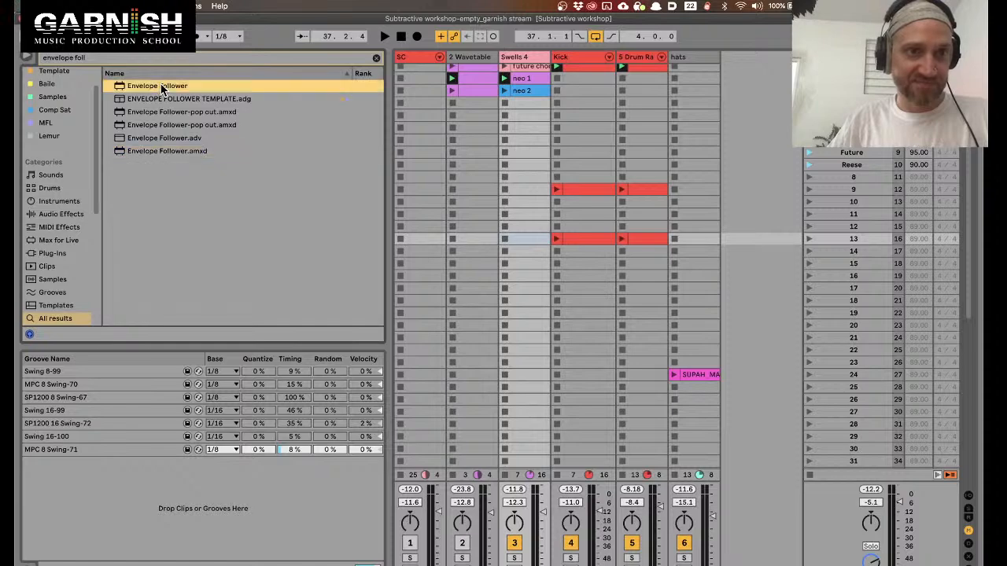
left_click_drag(162, 89, 530, 56)
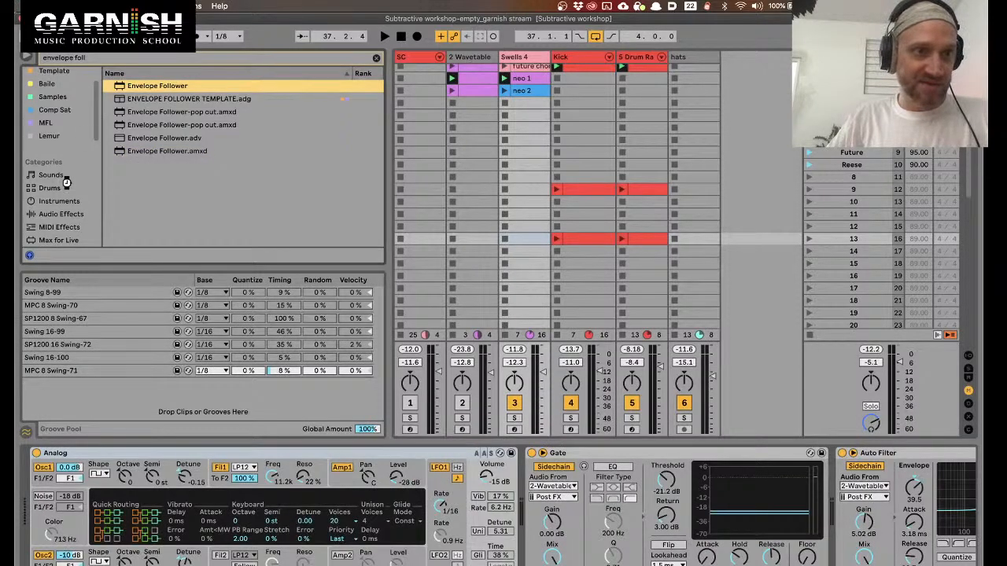
Clear the browser search and reopen the Core Library's Devices folder in Packs
scroll(67, 182, "down", 4)
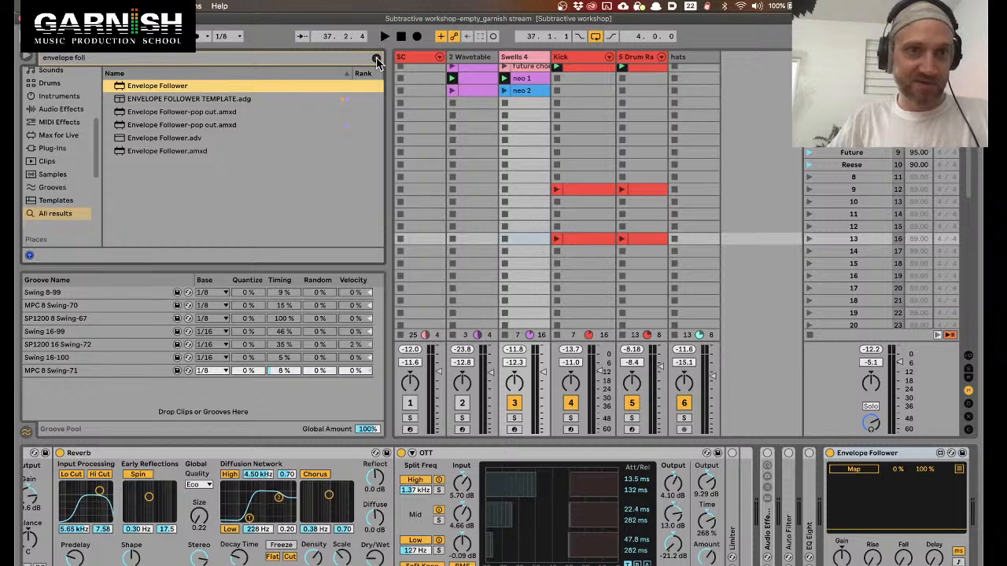
left_click(376, 61)
scroll(61, 200, "down", 5)
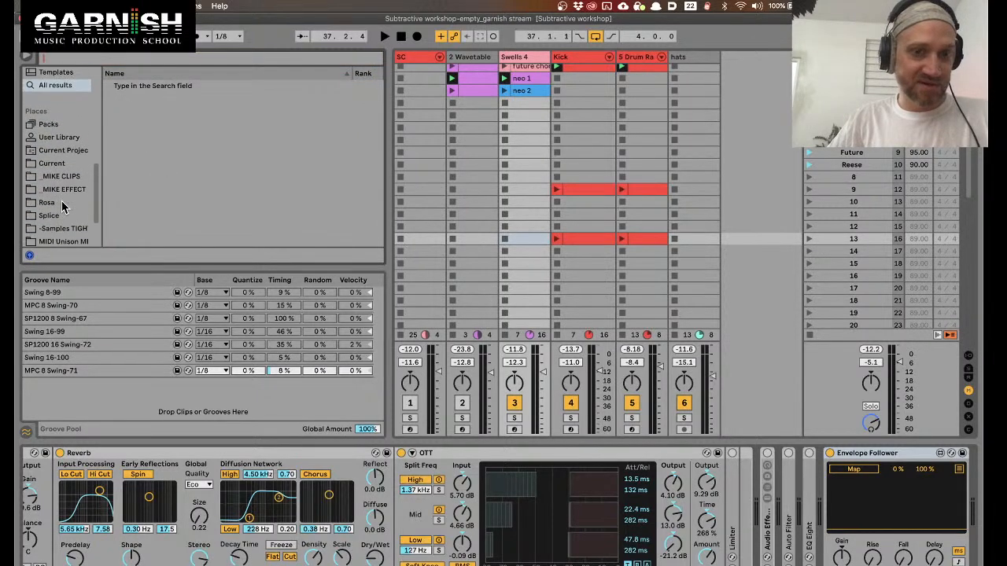
left_click(51, 125)
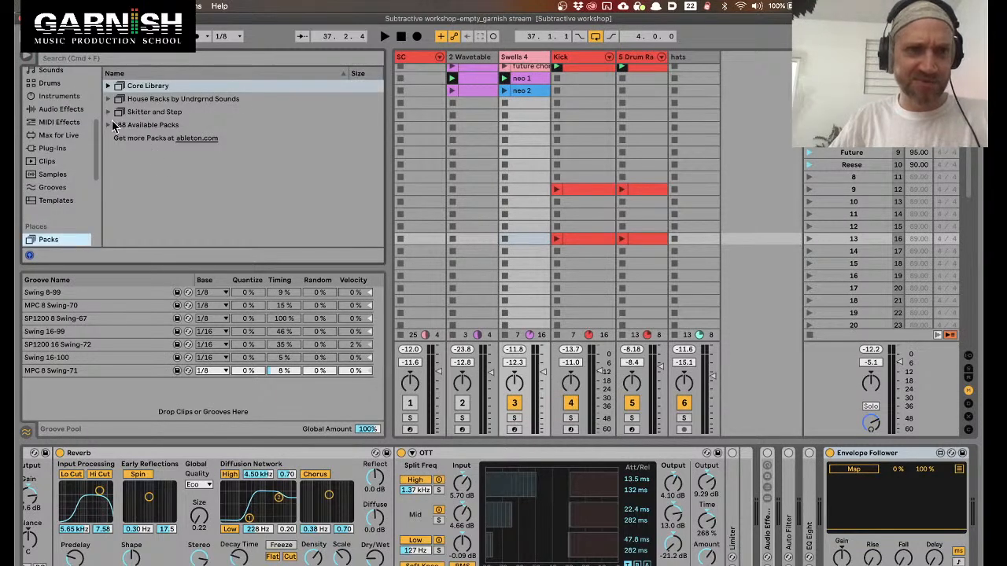
left_click(110, 87)
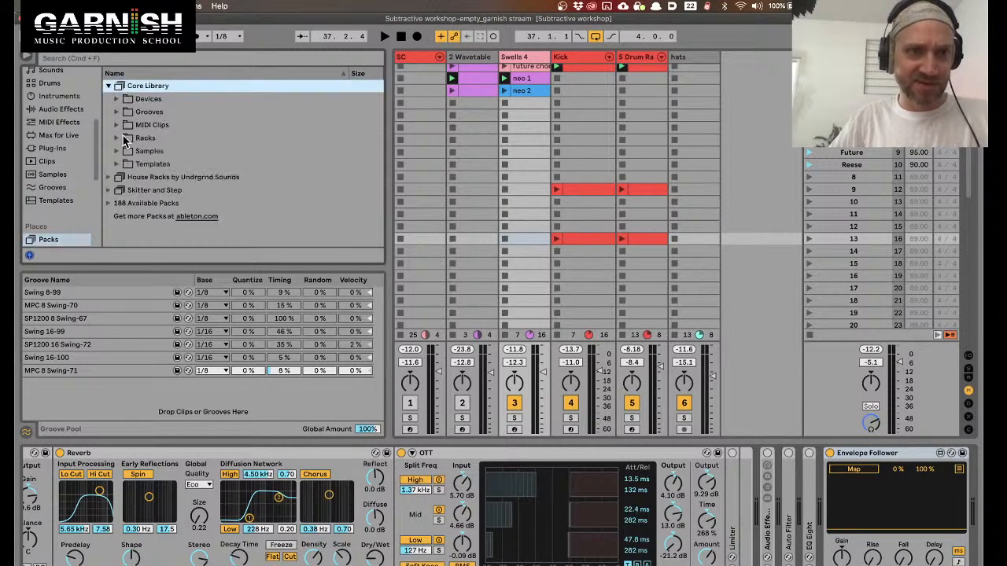
left_click(117, 99)
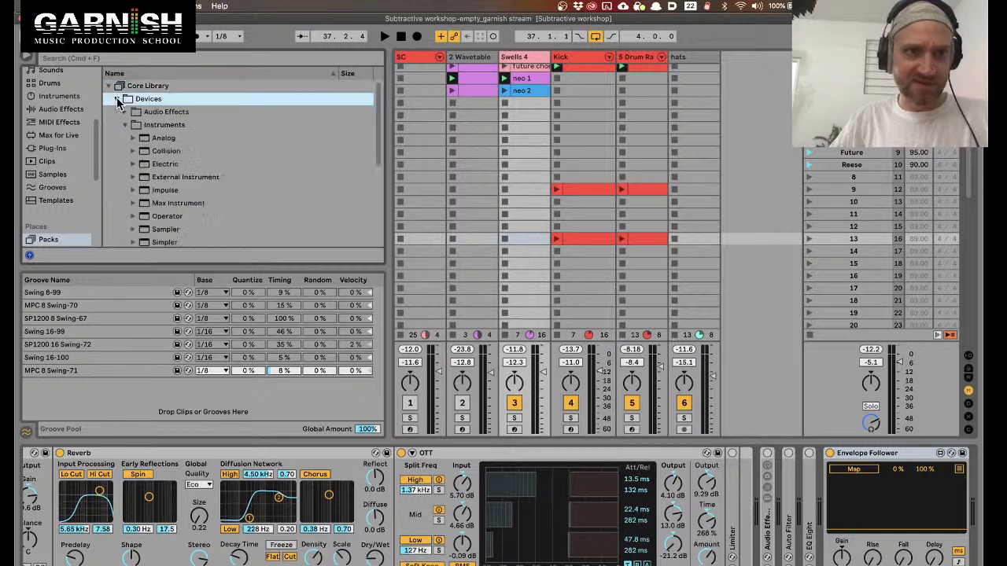
Search the packs for "envelope" again, check the matching audio effects, and collapse the Core Library
left_click(118, 58)
type("envelope")
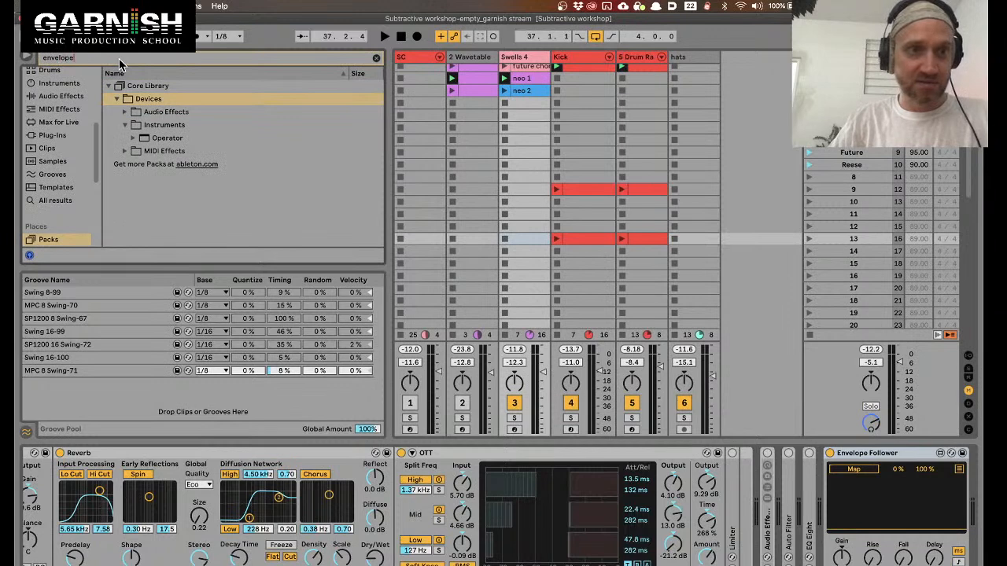
left_click(126, 129)
left_click(123, 111)
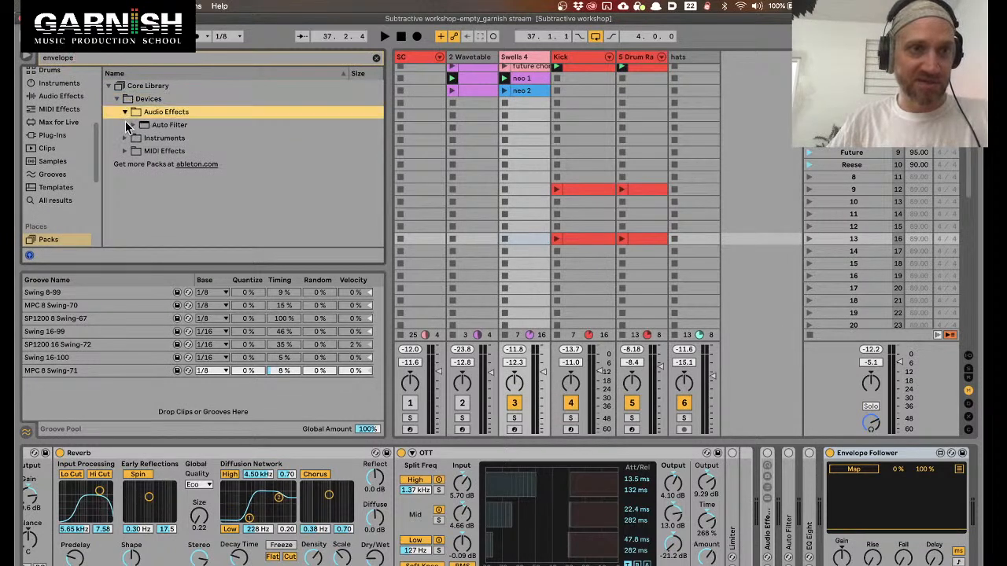
left_click(132, 126)
left_click(109, 86)
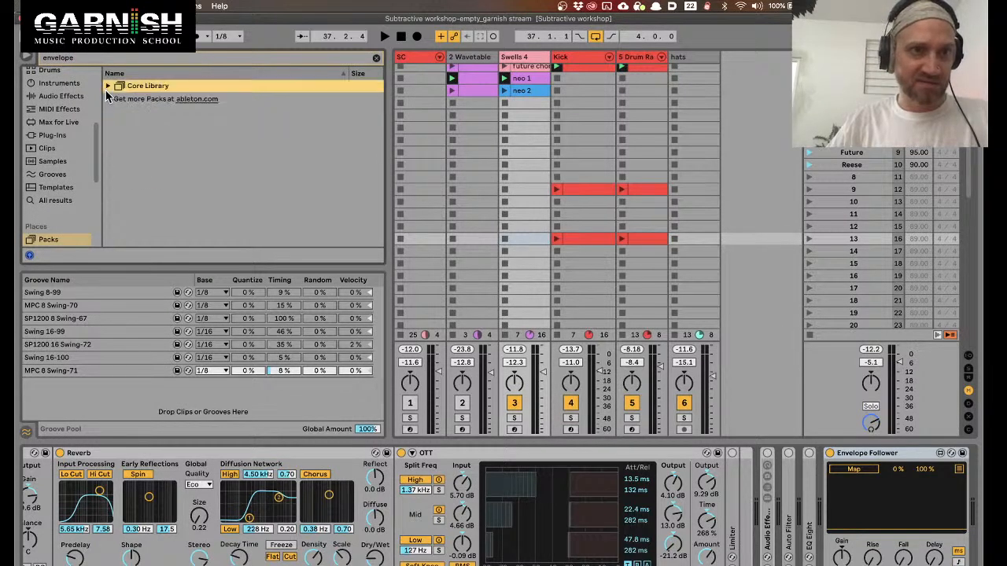
Search the packs for "shaper", check the matching Devices and Racks folders, and collapse the Core Library
left_click(90, 57)
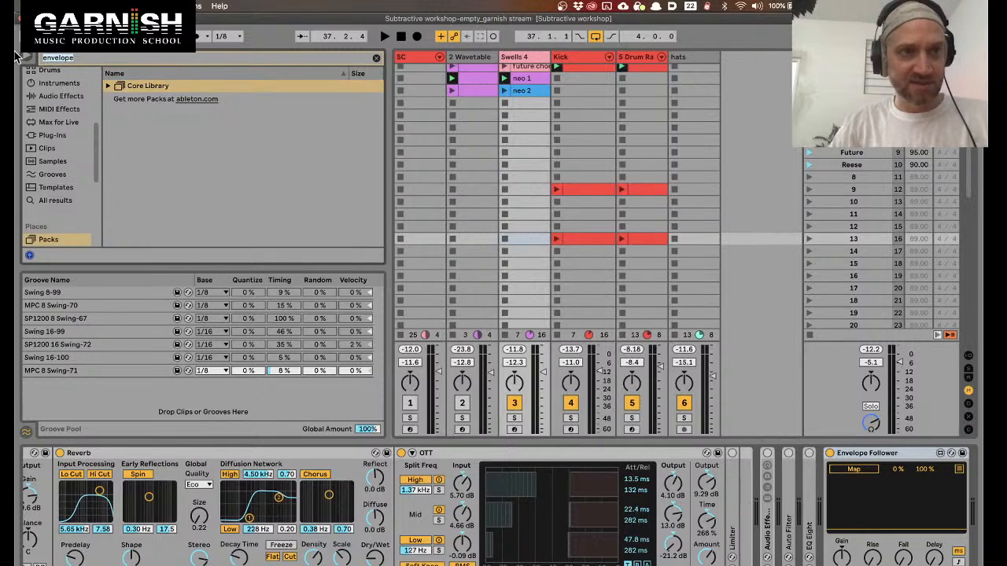
type("shaper")
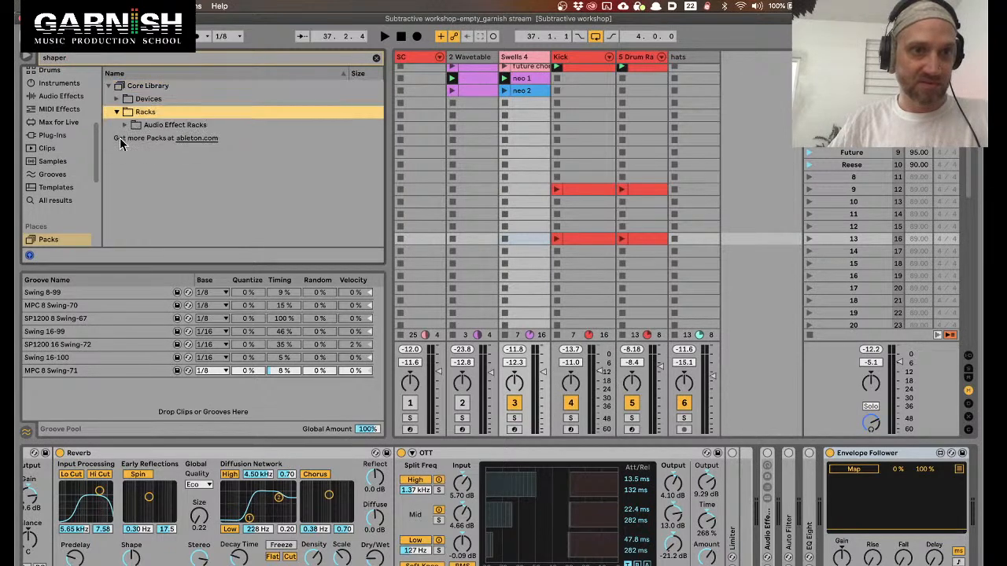
left_click(114, 102)
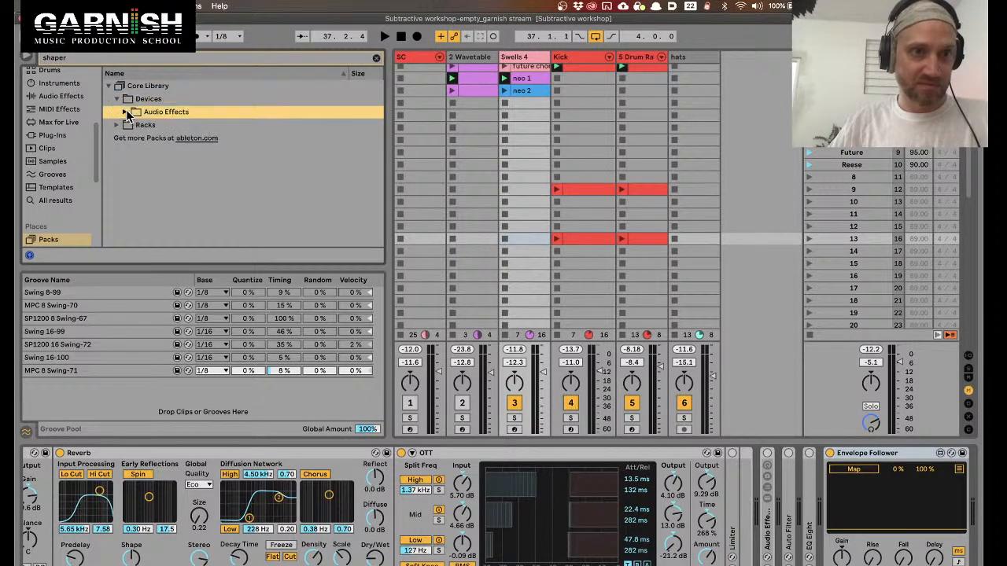
left_click(109, 84)
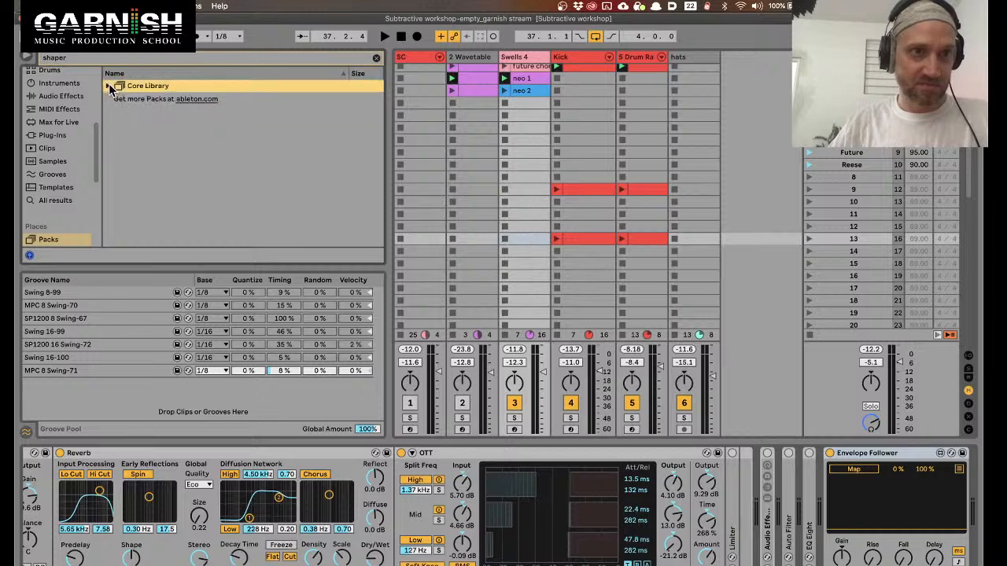
Search the whole library for "shaper" and look through the matching devices, racks and files
left_click(376, 57)
type("hs")
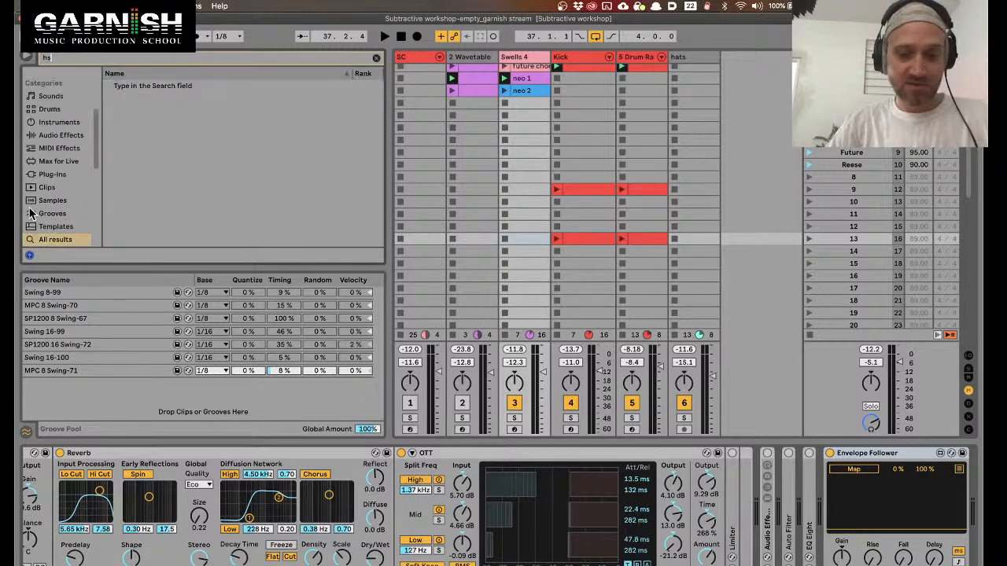
key("BackSpace")
key("BackSpace")
type("shap")
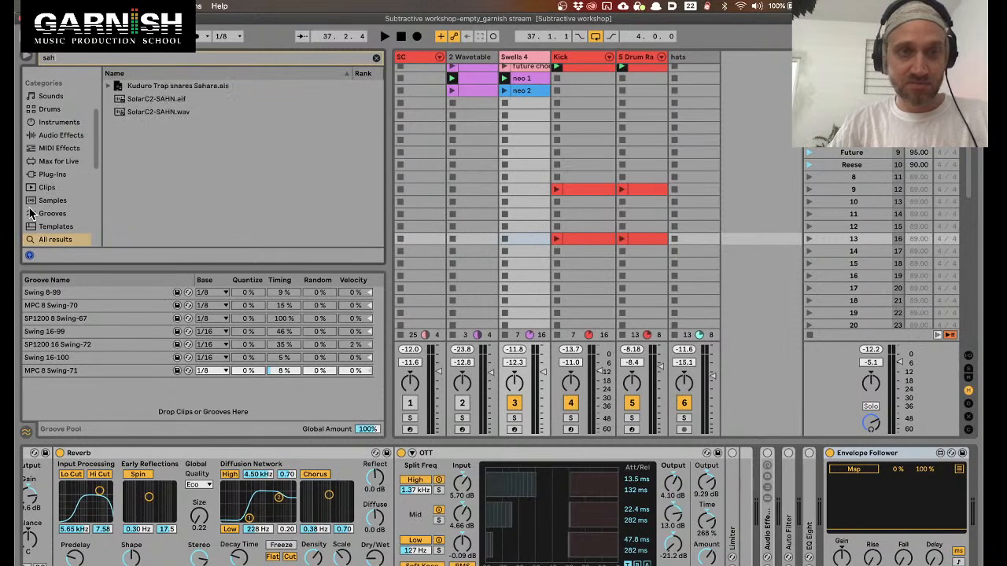
type("er")
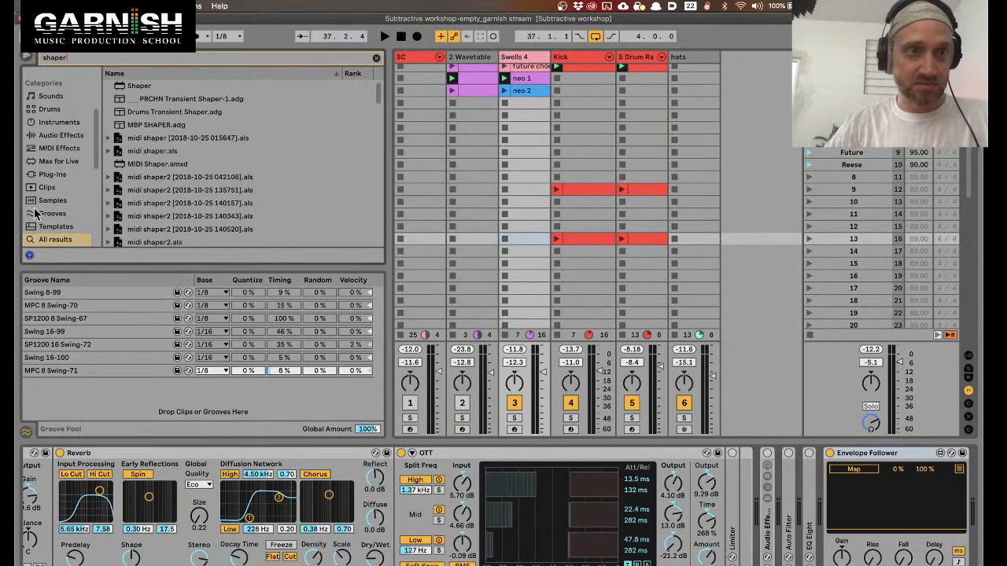
left_click(134, 85)
scroll(197, 169, "down", 8)
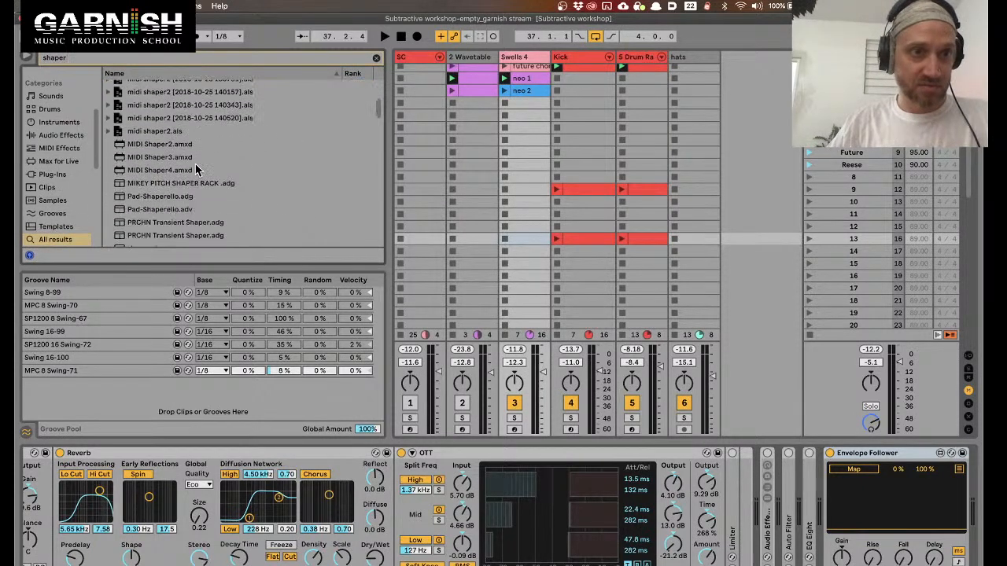
scroll(196, 170, "down", 20)
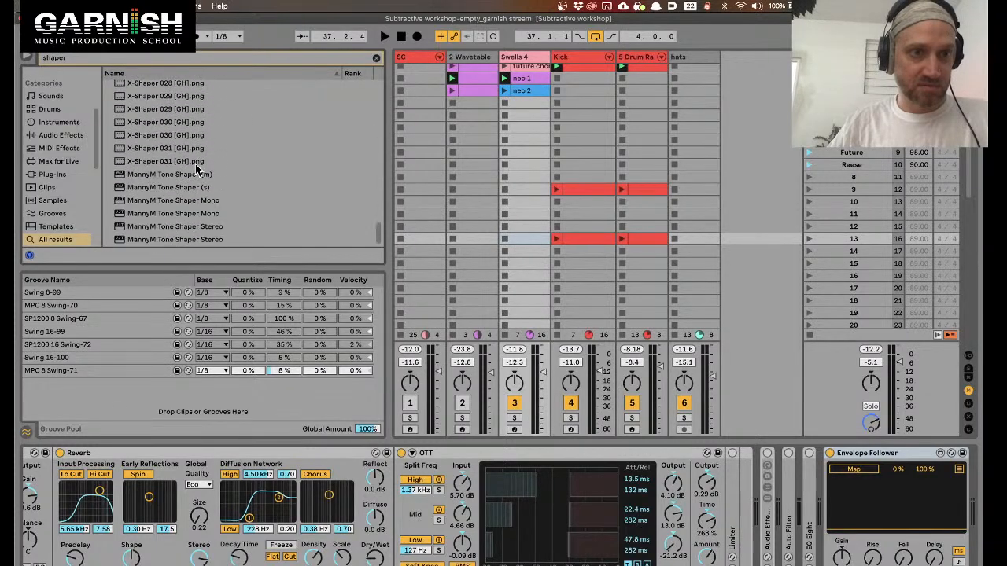
scroll(196, 170, "up", 20)
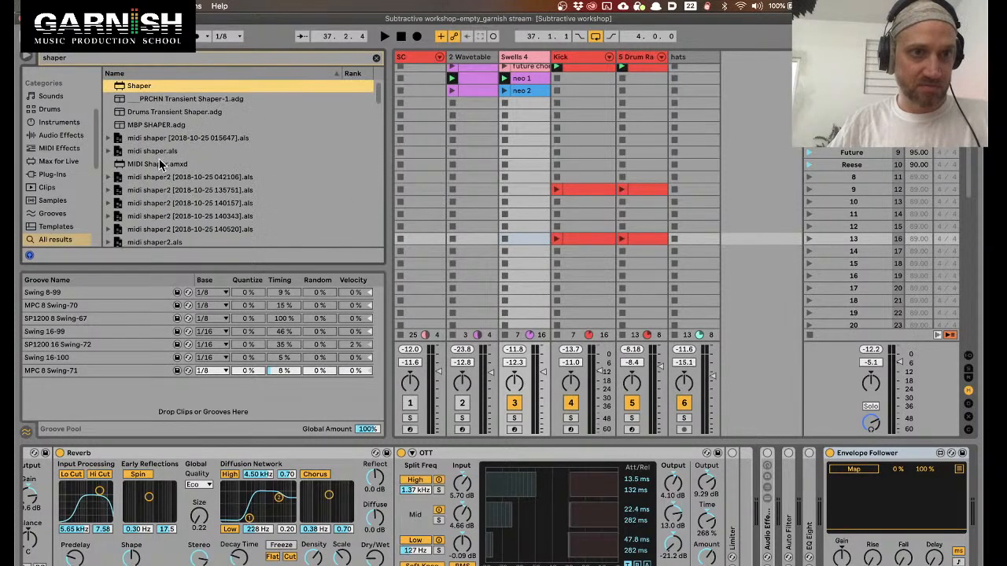
left_click(159, 163)
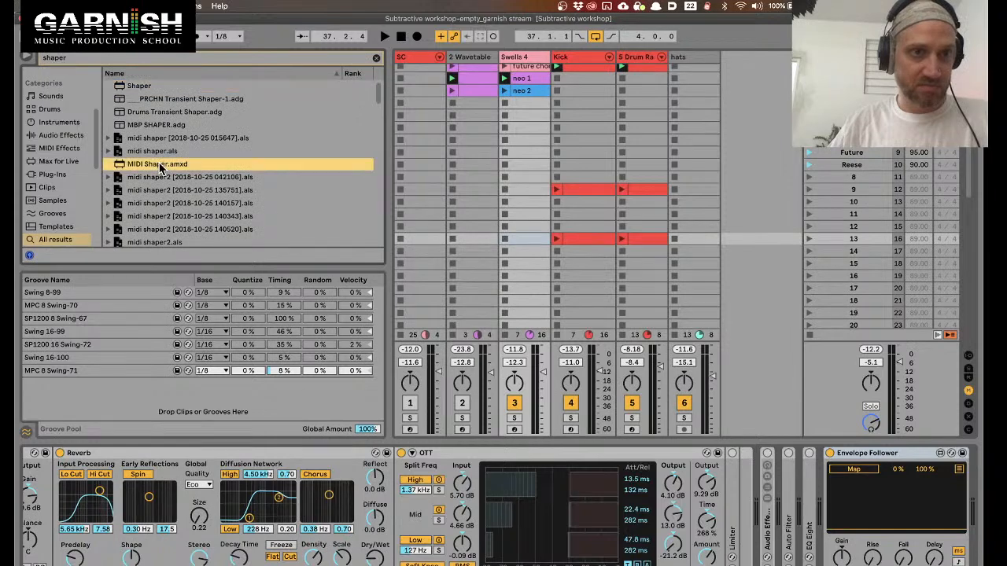
Add the Shaper device to the Swells 4 track between Analog and Gate
left_click(140, 86)
scroll(35, 468, "left", 5)
scroll(35, 468, "left", 15)
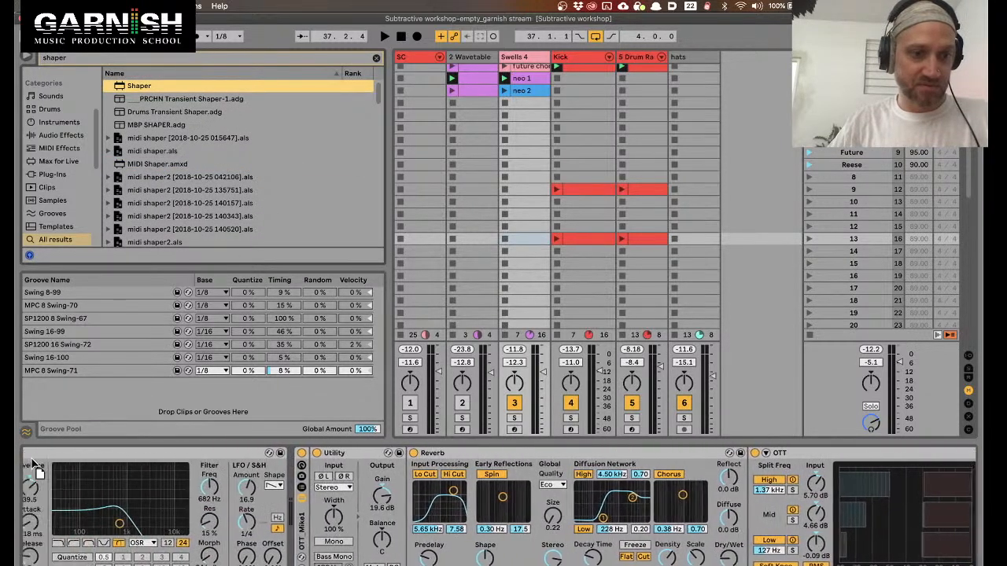
scroll(31, 464, "left", 5)
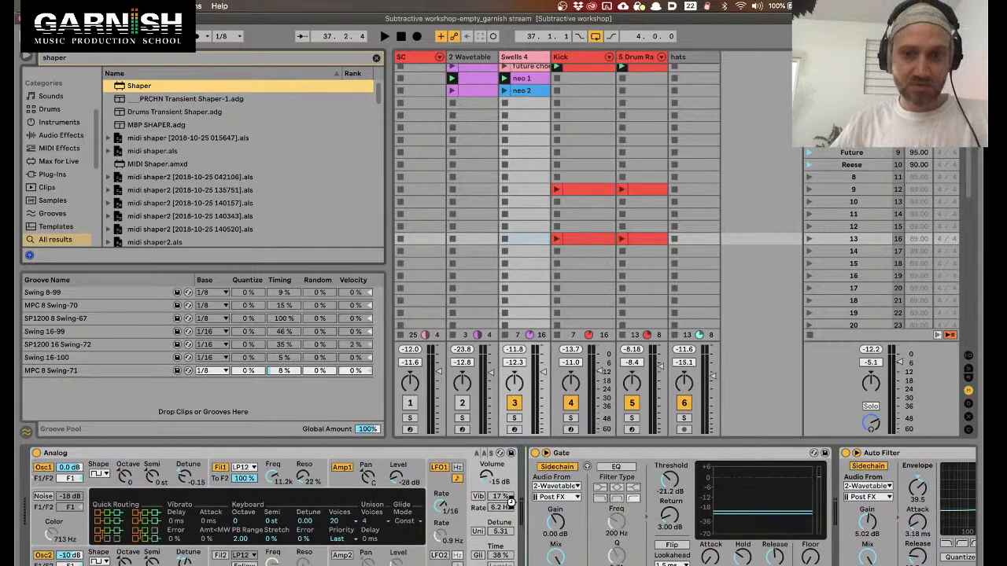
key("Return")
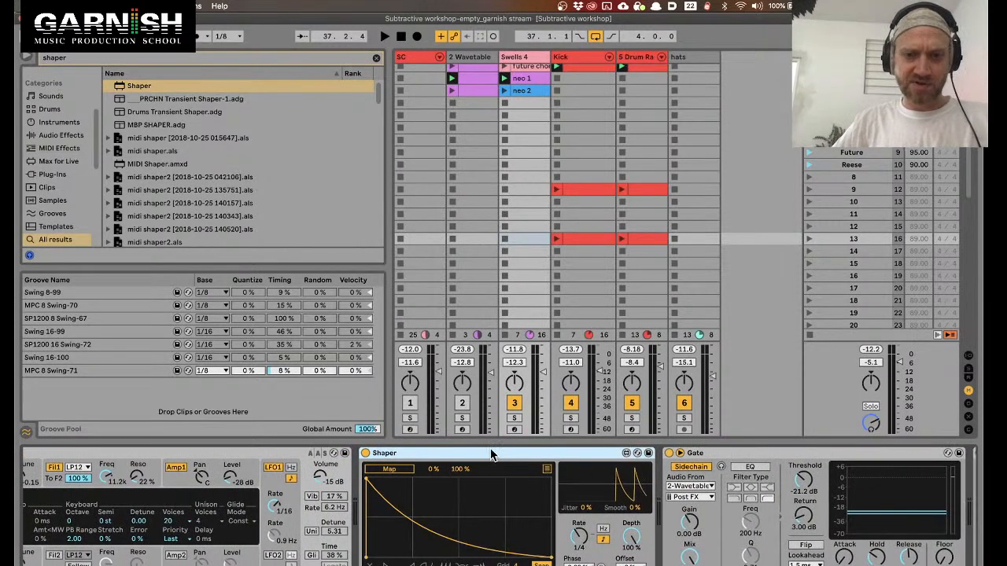
Check the context options of the inserted Shaper device and of its browser entry, then dismiss them
right_click(472, 455)
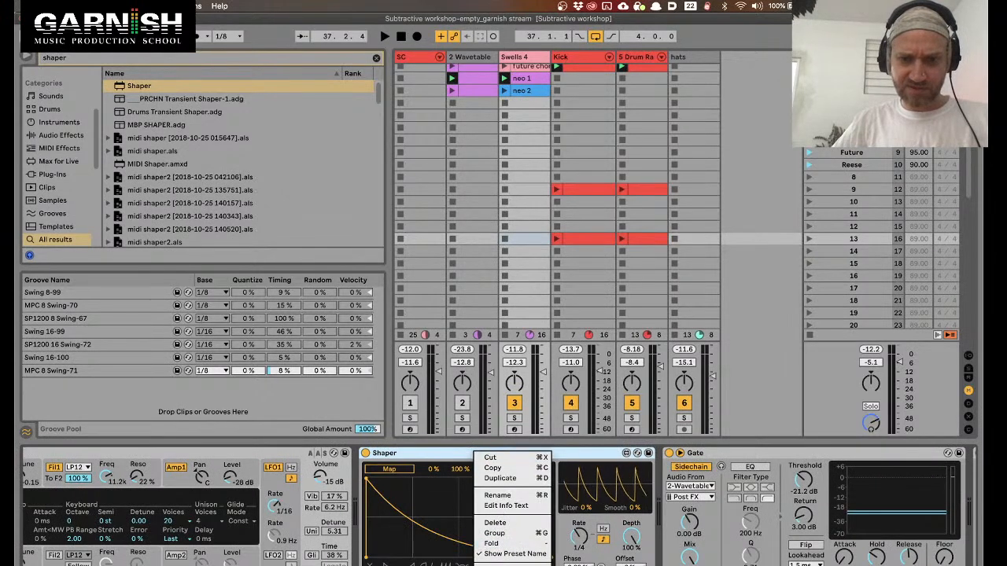
left_click(413, 455)
left_click(144, 87)
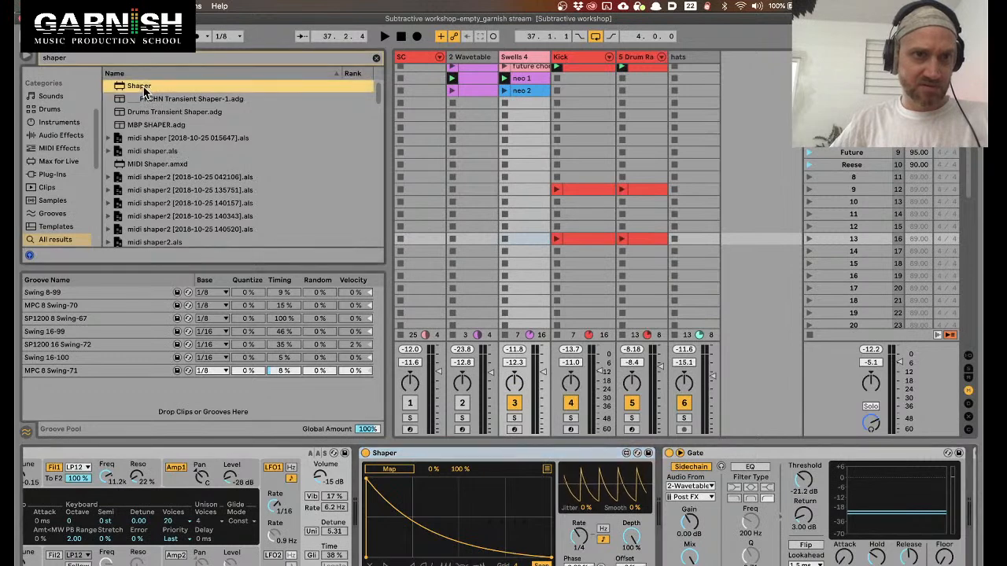
right_click(144, 87)
key("Escape")
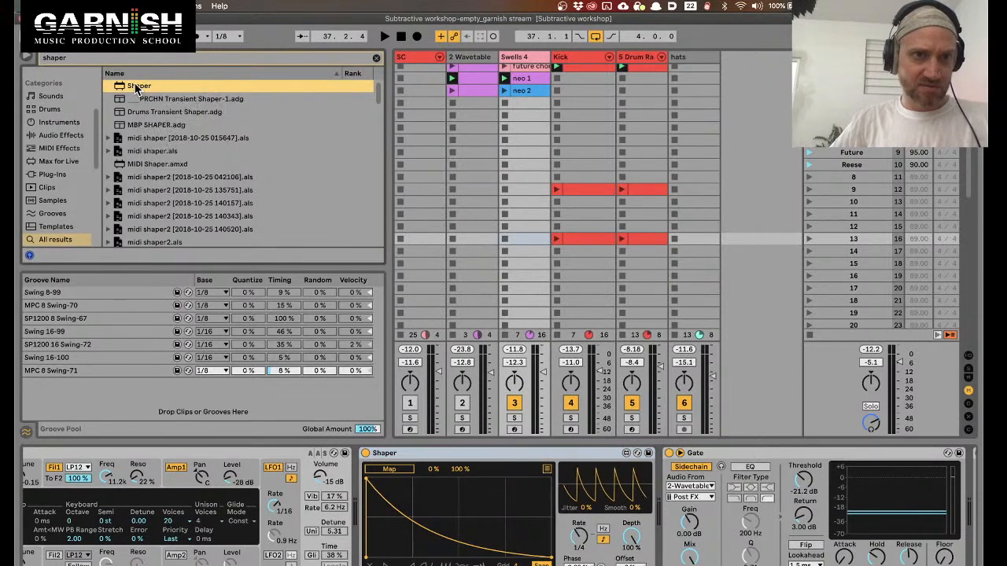
Clear the old browser query, hide the device view, search for "shaper" and select the Shaper device
left_click(376, 59)
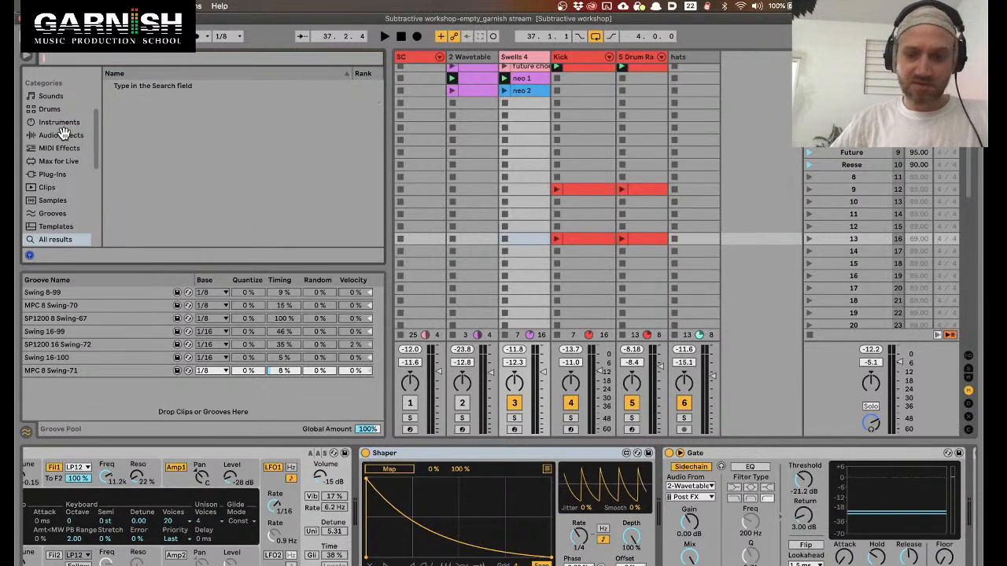
key("super+alt+l")
scroll(67, 249, "down", 4)
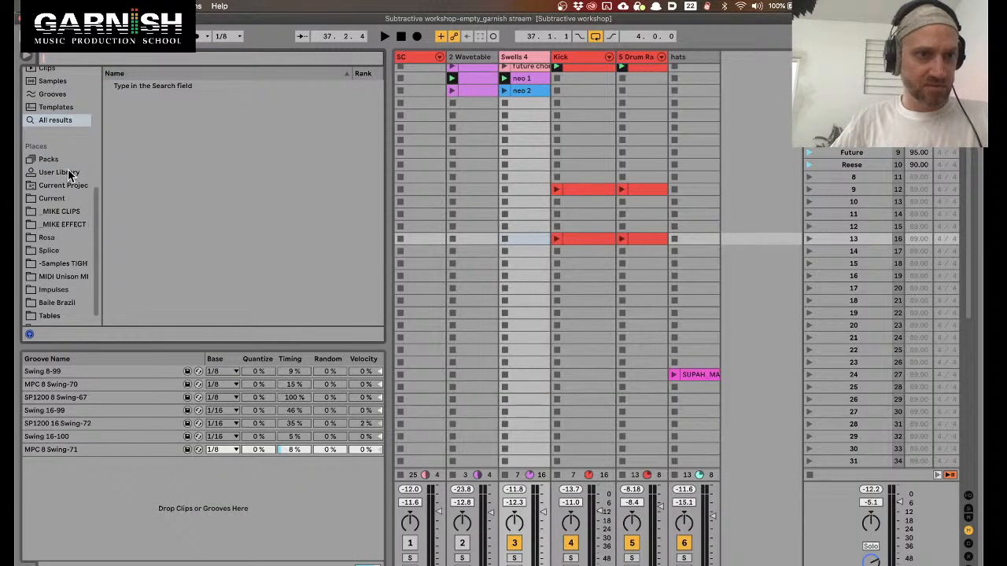
left_click(67, 171)
key("super+f")
type("shaper")
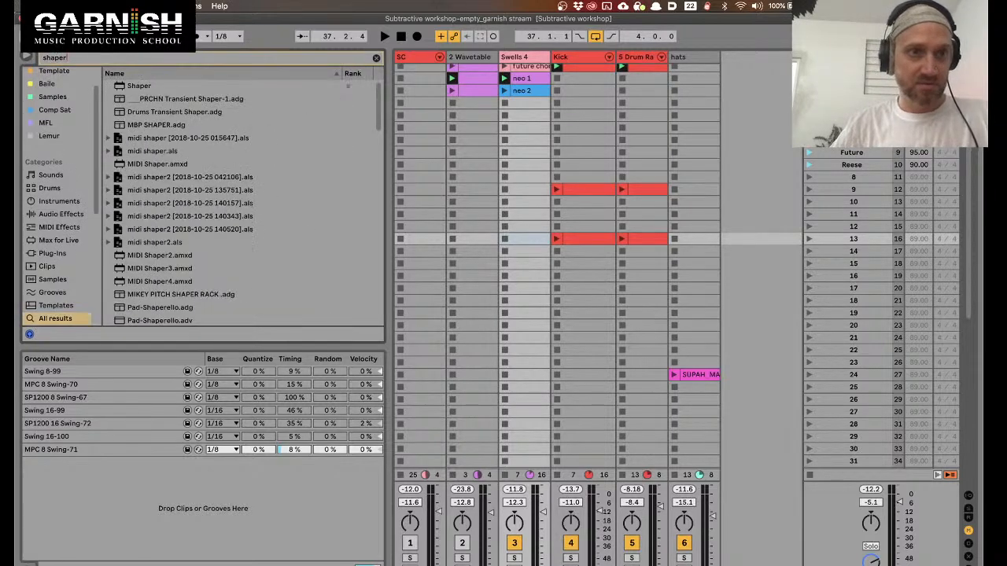
right_click(128, 88)
left_click(118, 91)
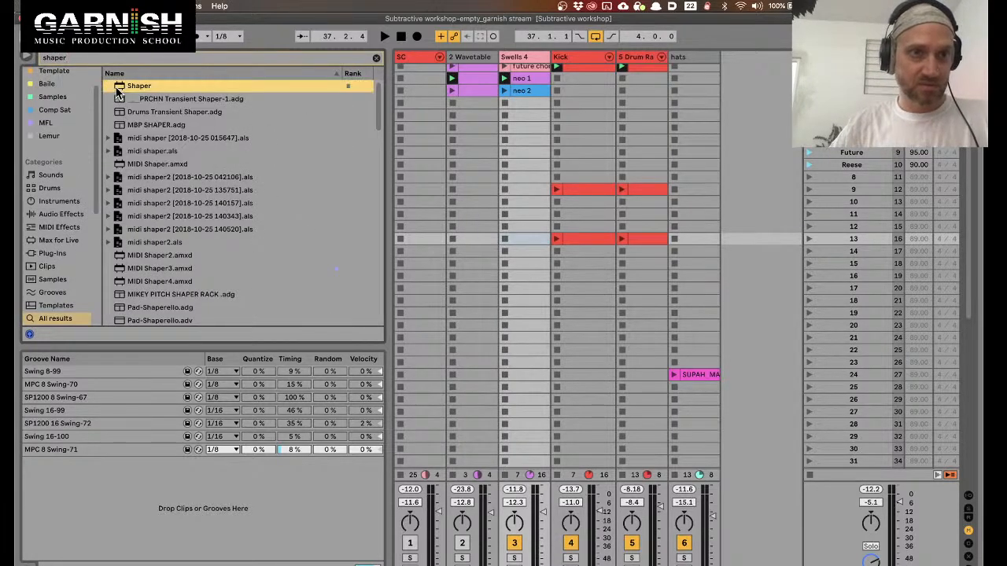
Look through the shaper results, clear the search, and review the browser's collections, categories and places
scroll(58, 237, "down", 3)
scroll(211, 197, "down", 1)
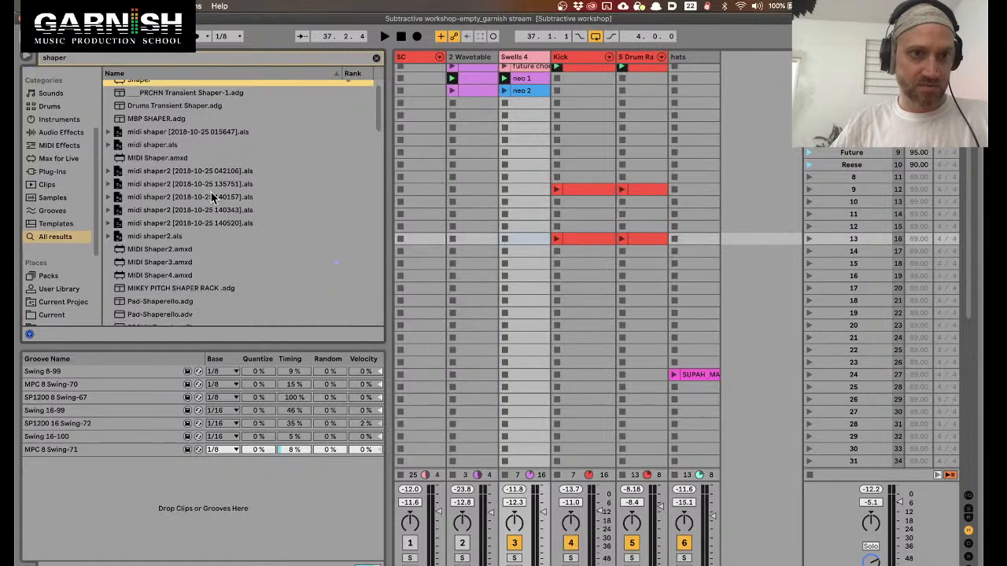
scroll(211, 197, "down", 5)
scroll(211, 197, "up", 6)
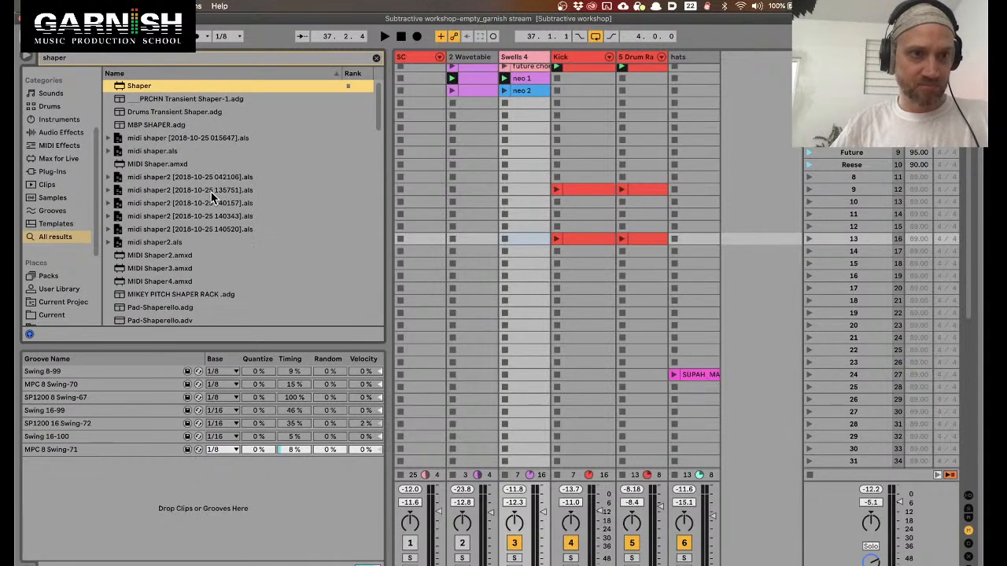
left_click(376, 58)
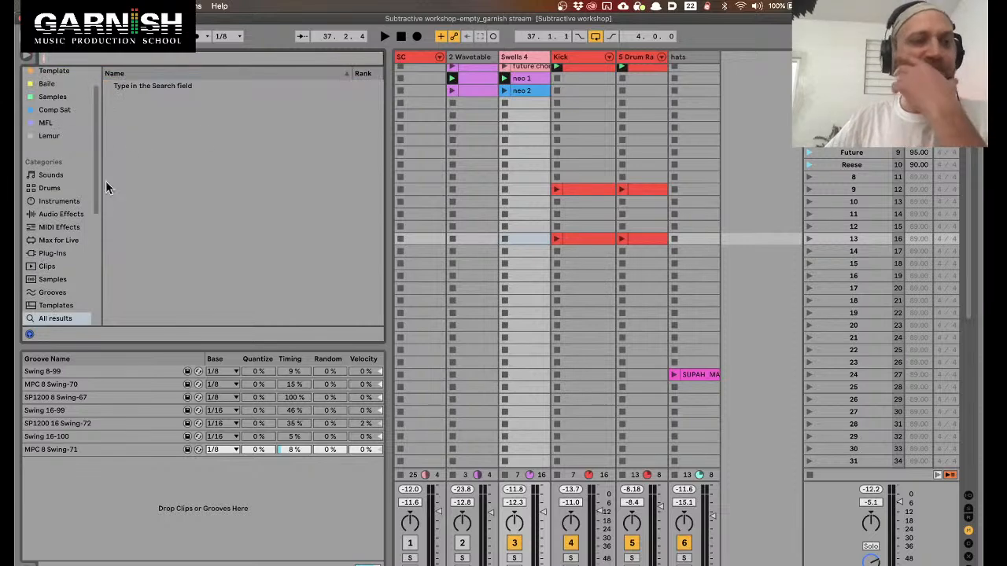
scroll(78, 230, "up", 2)
scroll(76, 232, "down", 3)
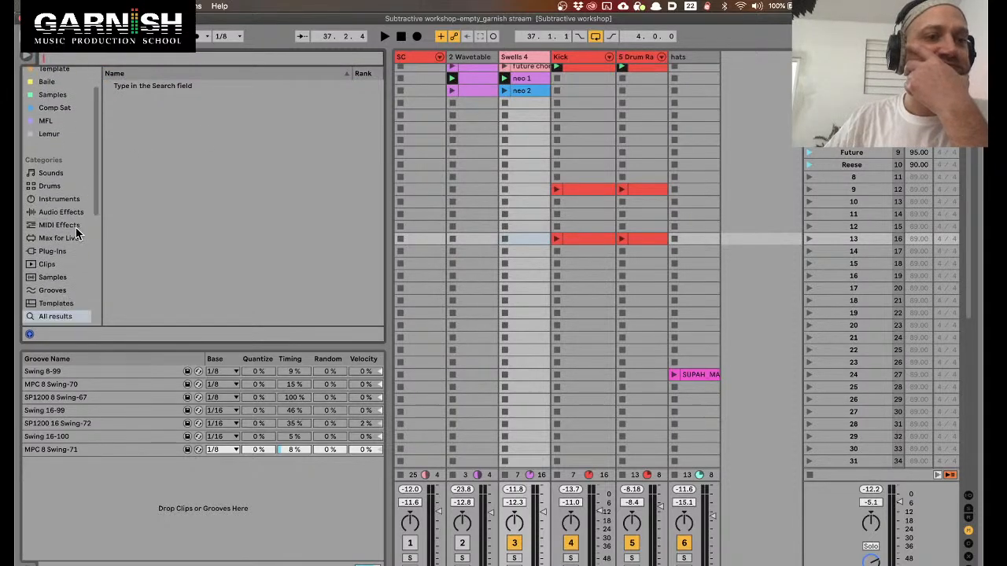
scroll(77, 232, "up", 3)
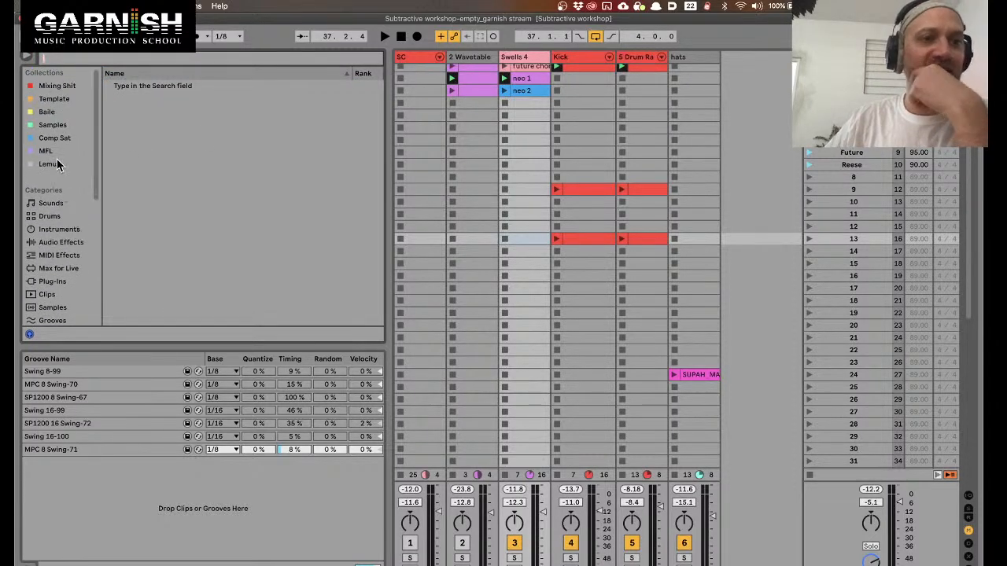
scroll(53, 231, "down", 5)
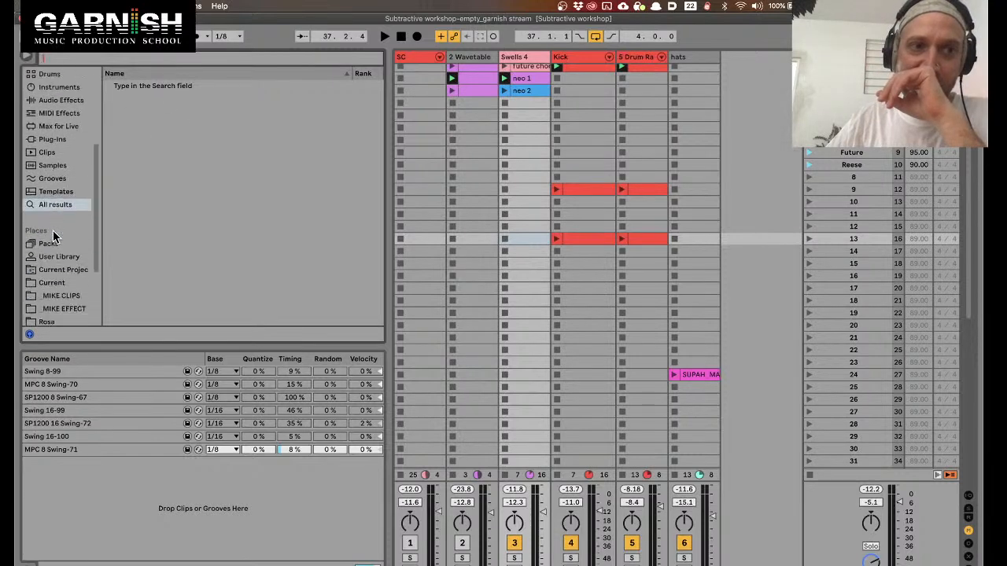
scroll(53, 230, "up", 5)
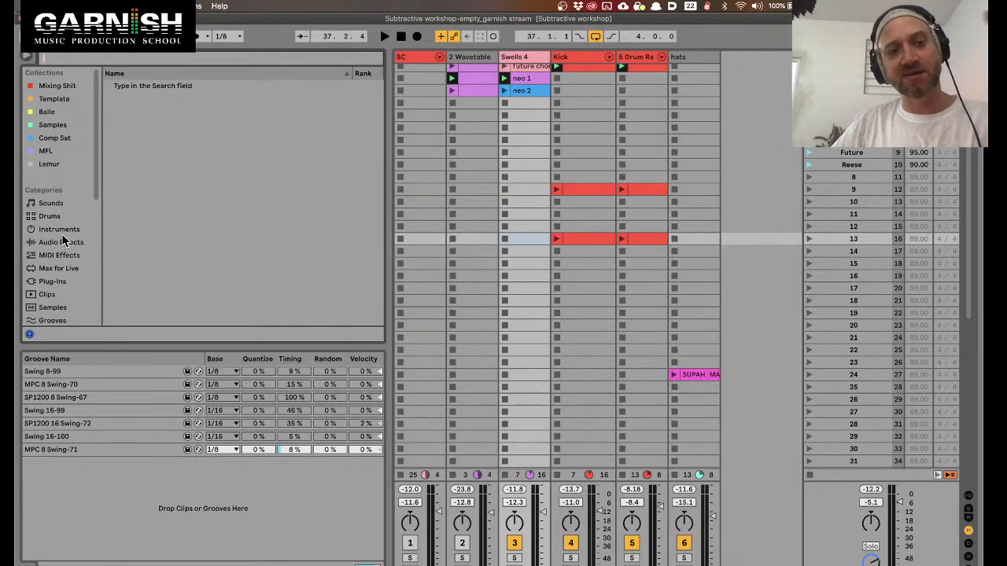
Add an Envelope Follower from the Audio Effects category to the end of the Swells 4 device chain
left_click(64, 241)
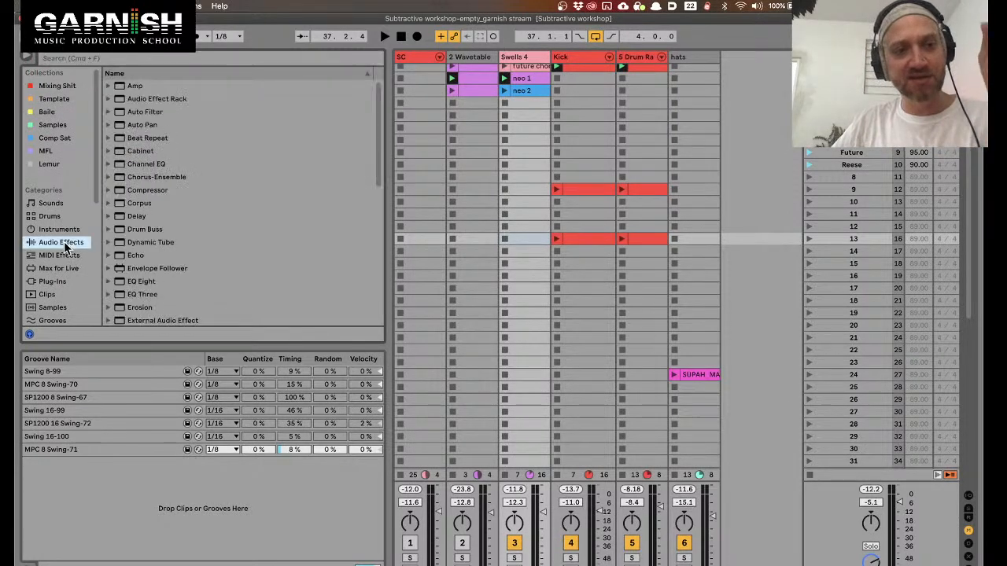
scroll(143, 253, "down", 2)
left_click(148, 216)
left_click(60, 242)
scroll(141, 210, "up", 2)
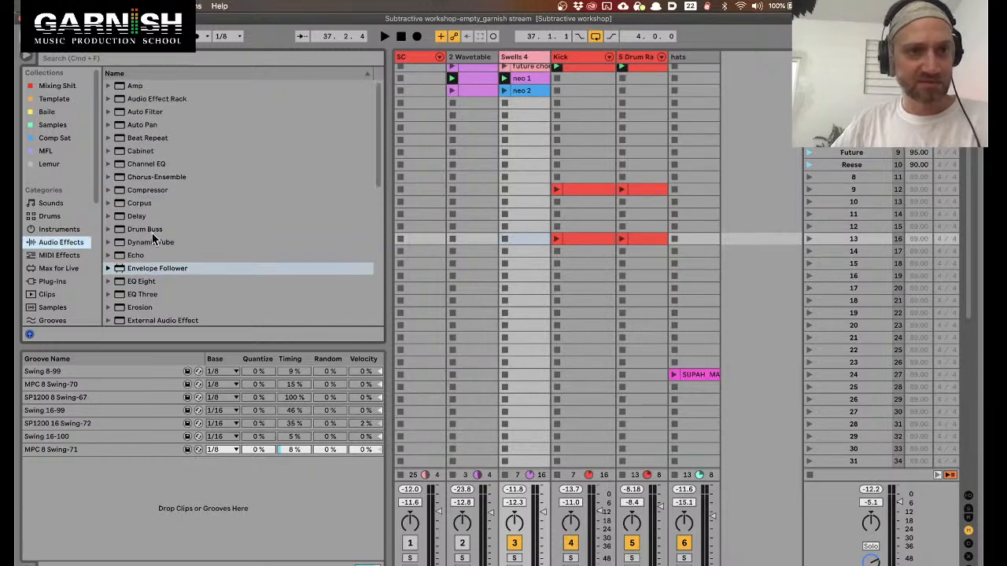
double_click(142, 268)
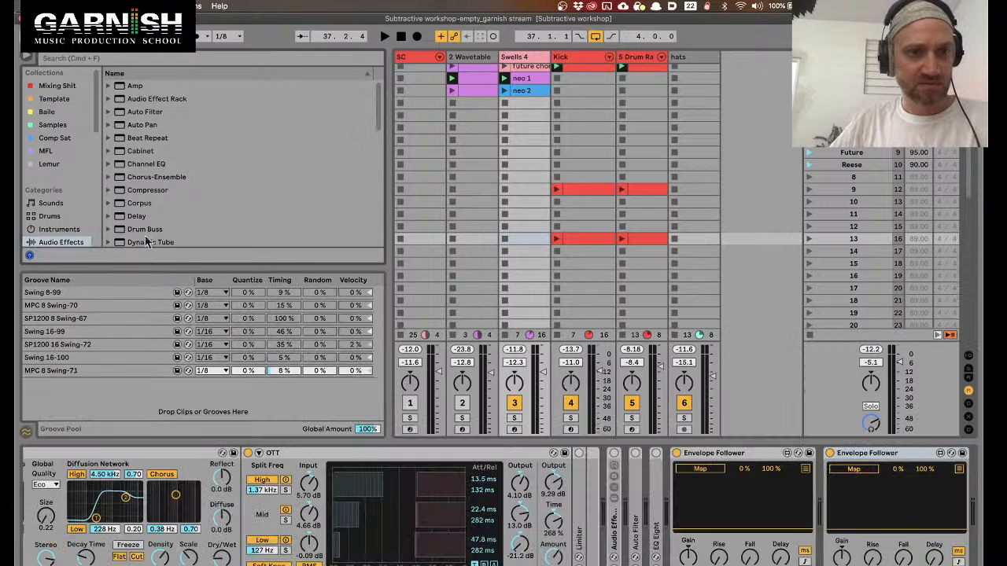
Group the browser's audio effects in folders
scroll(153, 182, "down", 3)
right_click(160, 171)
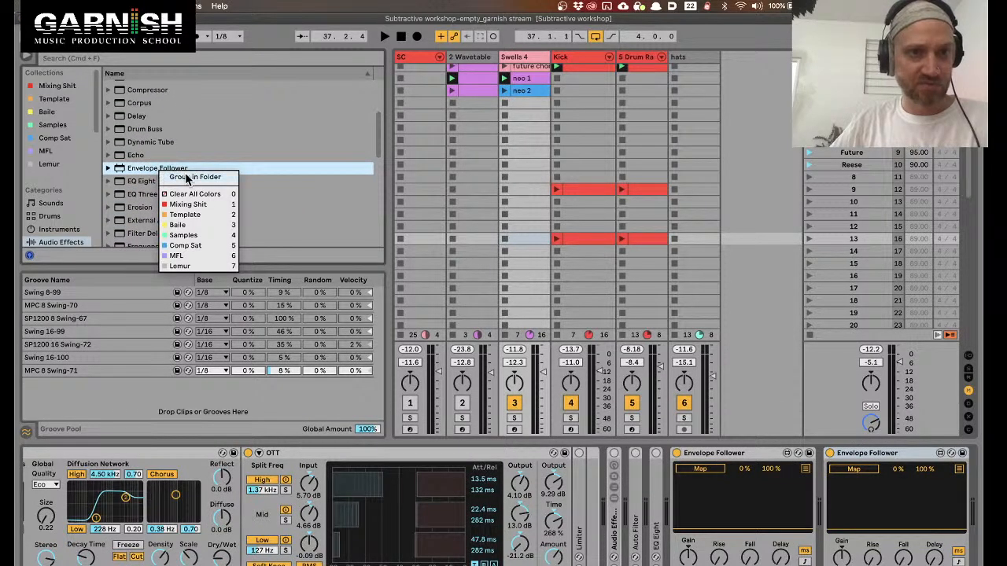
left_click(189, 178)
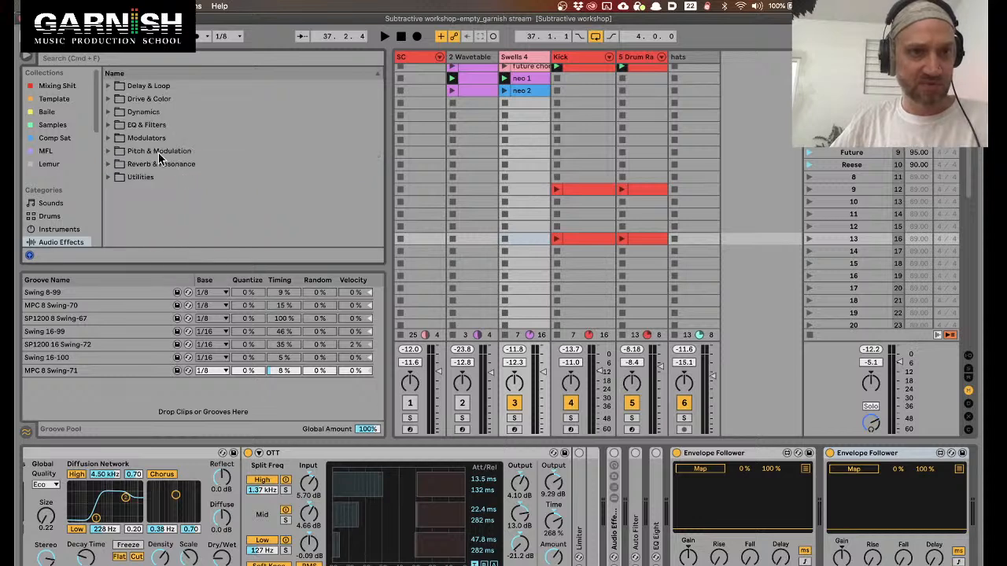
Check the contents of the Dynamics and Utilities audio effect folders and collapse them again
left_click(107, 112)
left_click(107, 112)
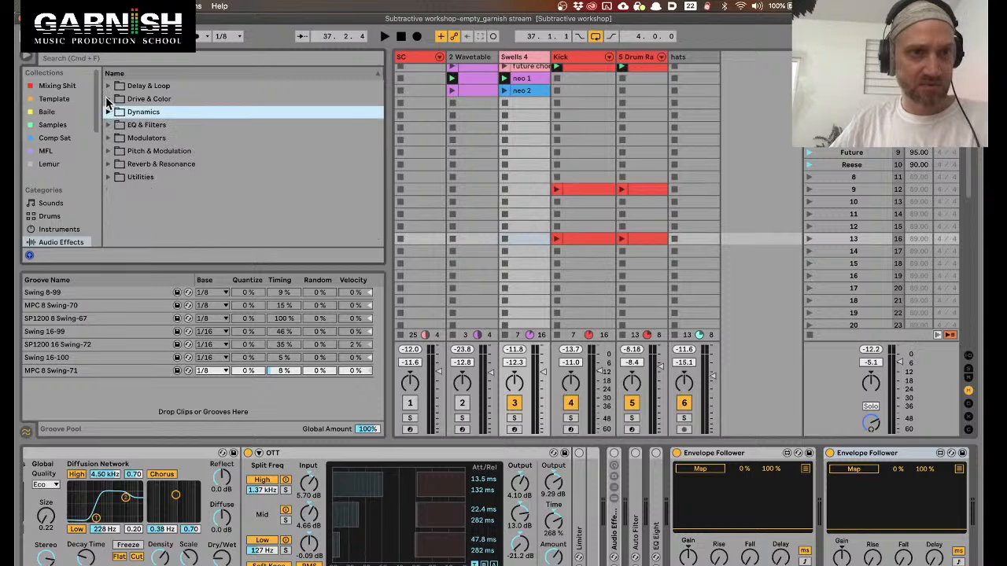
left_click(108, 177)
scroll(160, 216, "up", 1)
left_click(108, 178)
left_click(69, 245)
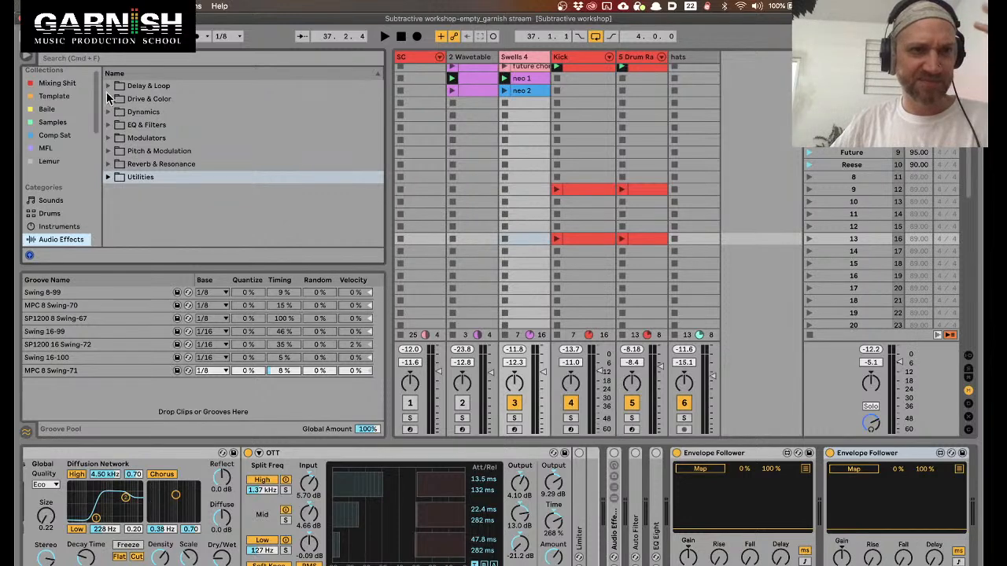
Expand the Modulators folder and go over its Envelope Follower, LFO and Shaper devices
left_click(108, 138)
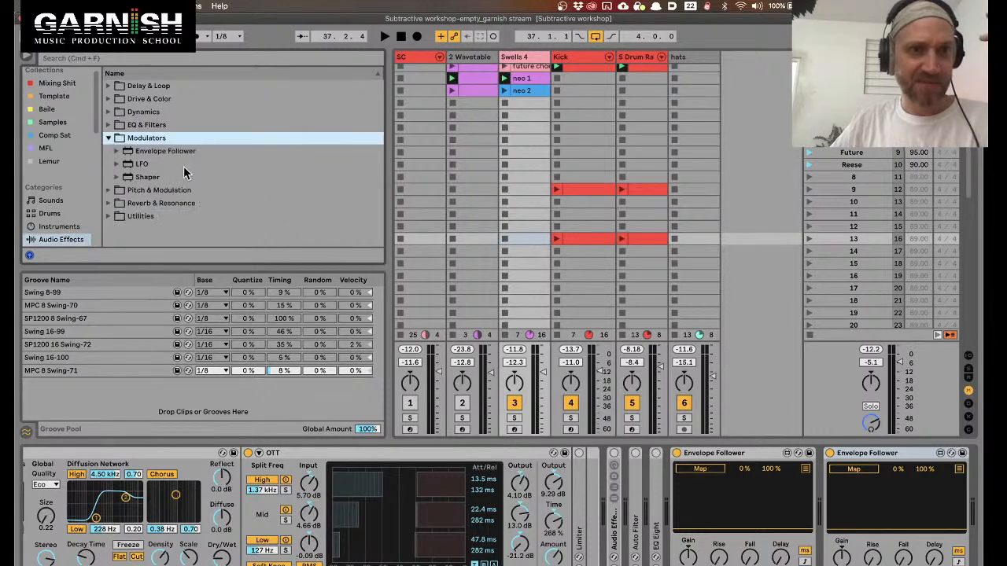
left_click(159, 152)
left_click(154, 164)
left_click(151, 178)
left_click(154, 151)
left_click(145, 166)
left_click(149, 178)
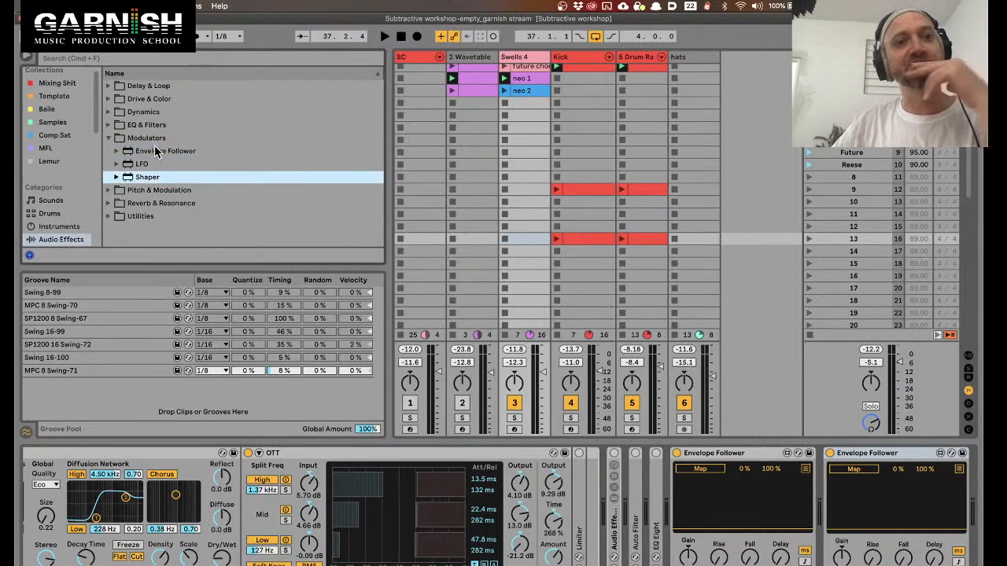
left_click(157, 151)
left_click(146, 165)
left_click(148, 178)
left_click(144, 166)
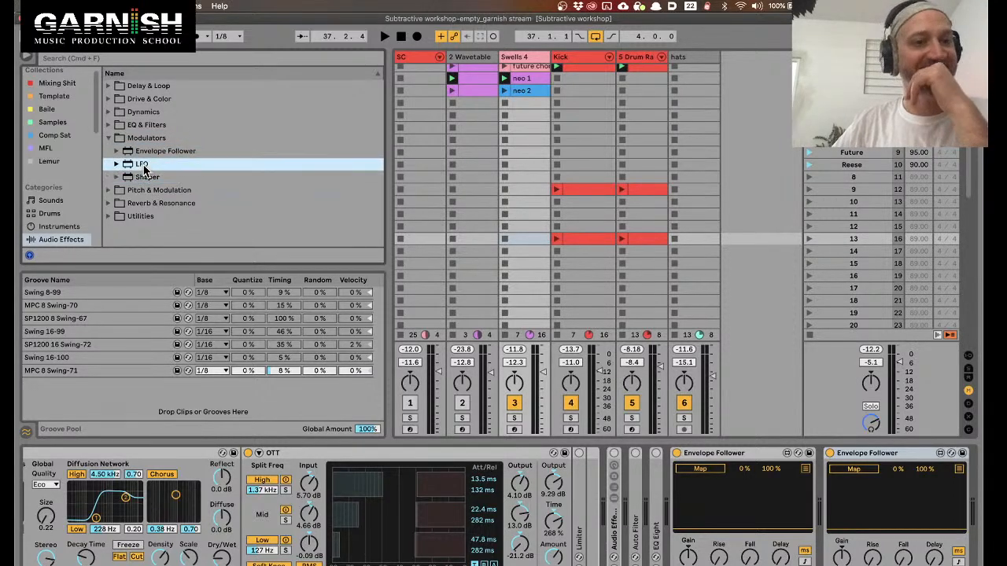
left_click(165, 152)
left_click(153, 177)
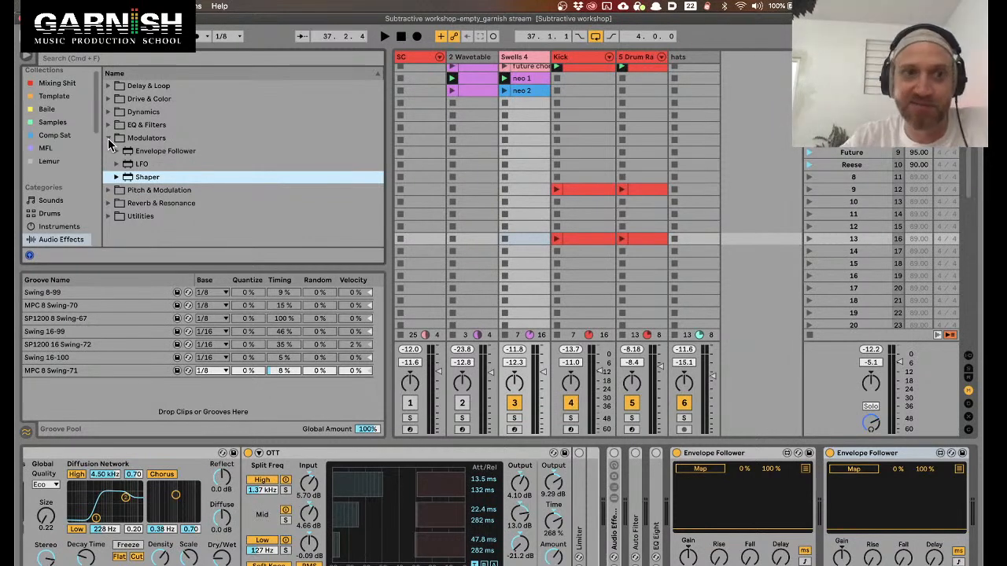
left_click(143, 153)
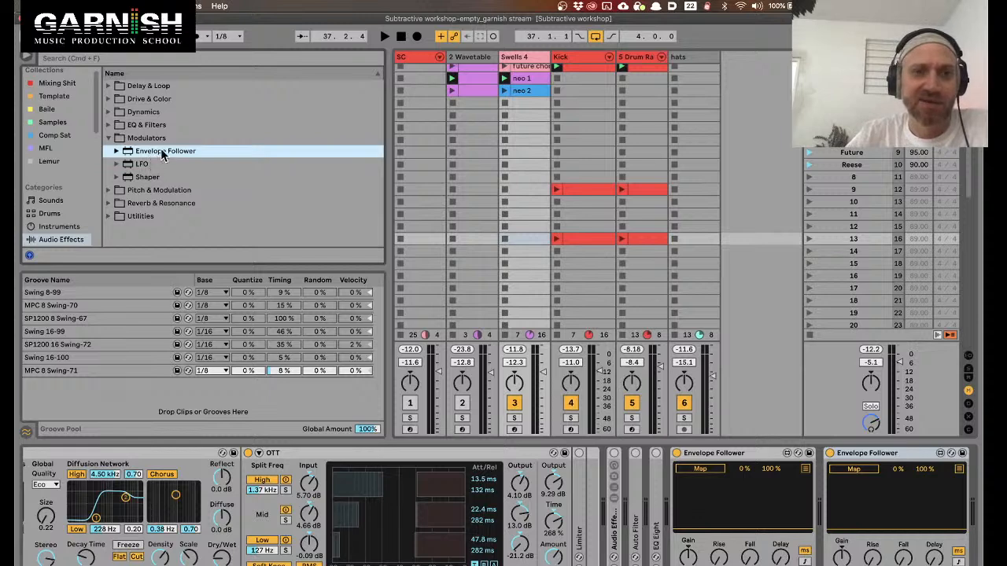
left_click(143, 177)
left_click(157, 155)
left_click(155, 178)
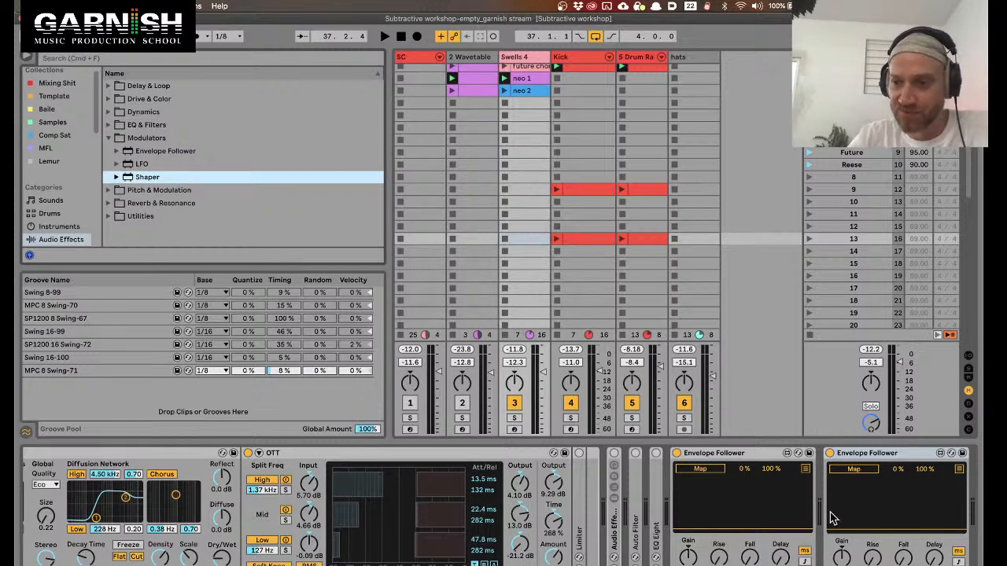
Delete the last Envelope Follower from the end of the Swells 4 device chain
left_click(879, 454)
key("Delete")
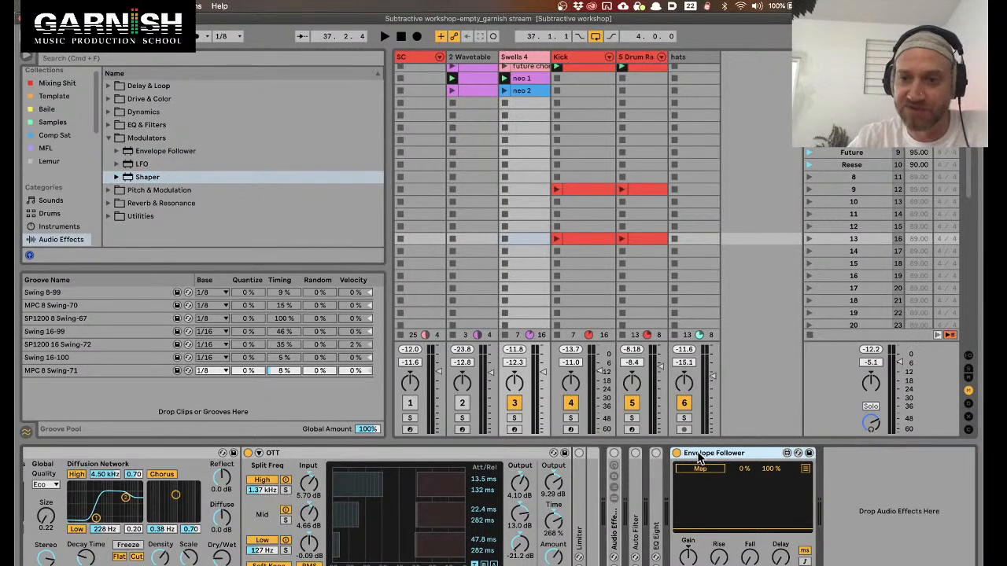
double_click(708, 454)
Reshape the Shaper curve to ramp up to maximum at one quarter, hold until the midpoint, drop steeply and decay
scroll(420, 487, "left", 15)
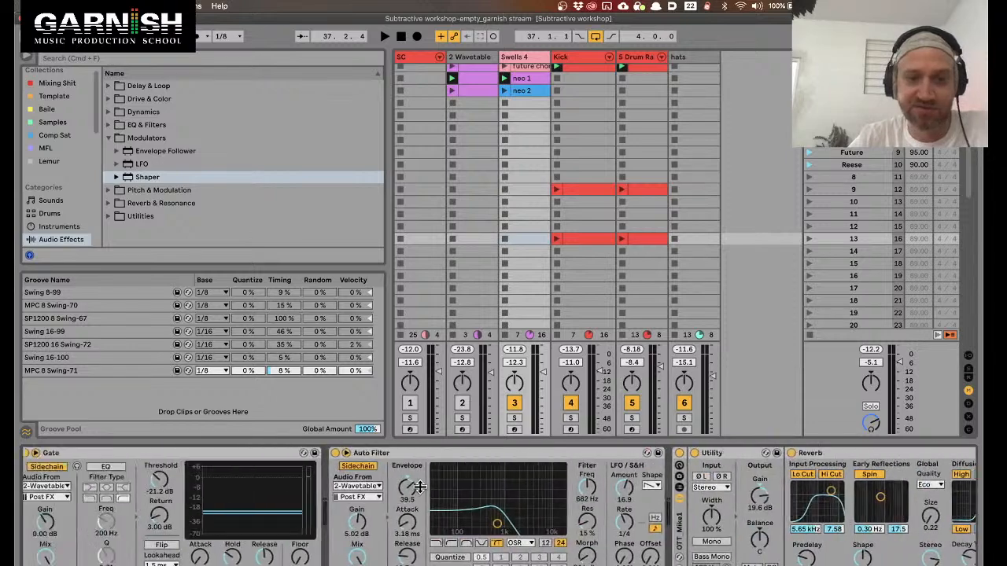
left_click(557, 453)
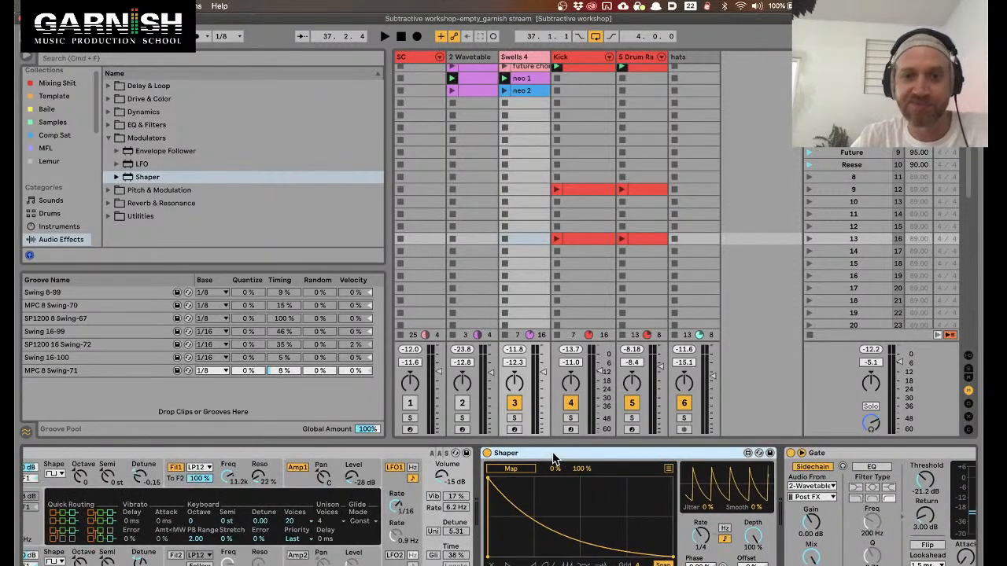
scroll(554, 454, "left", 3)
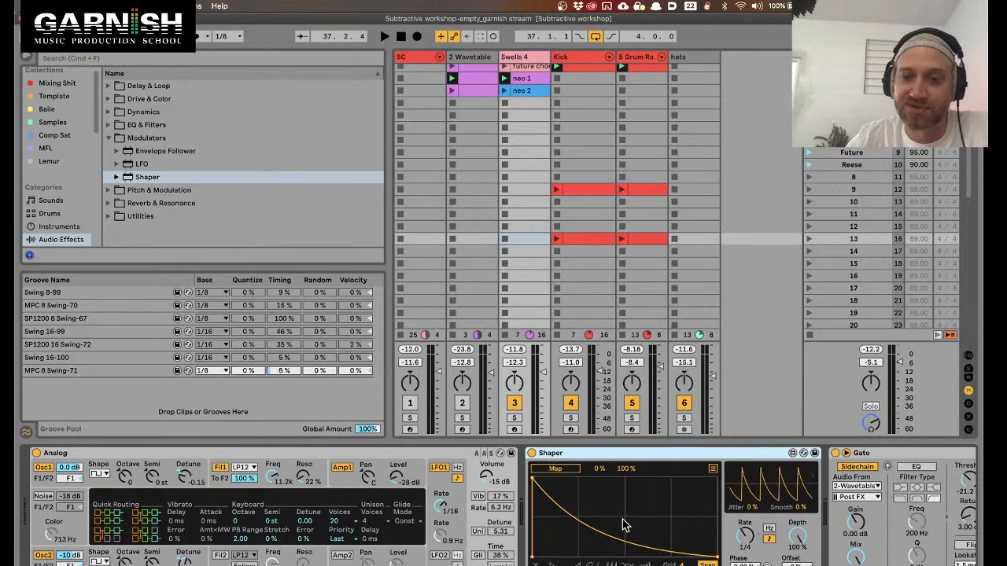
left_click(605, 537)
left_click_drag(627, 543, 626, 474)
left_click_drag(532, 476, 556, 474)
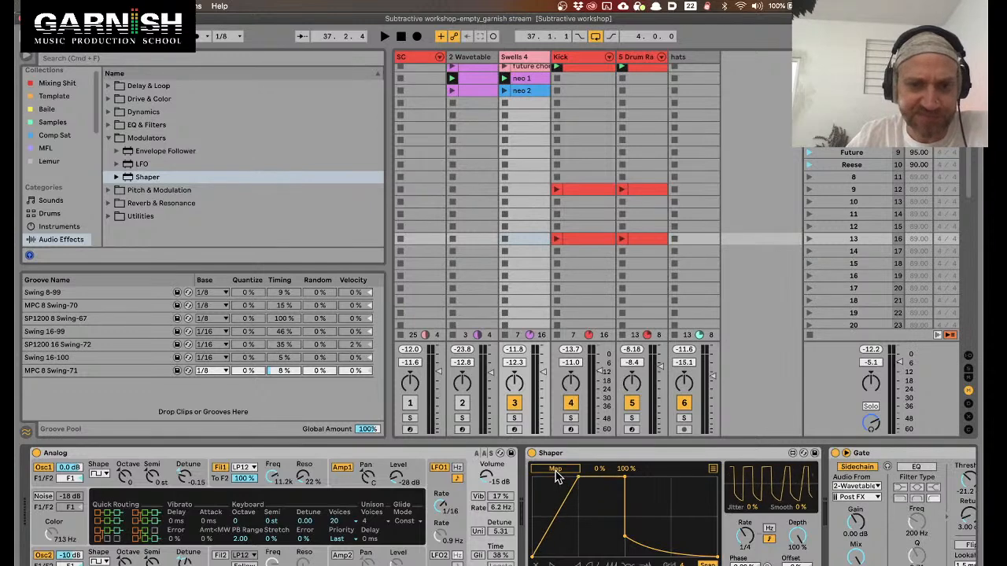
Set the pulse width of Analog's first oscillator to 100%
left_click(342, 454)
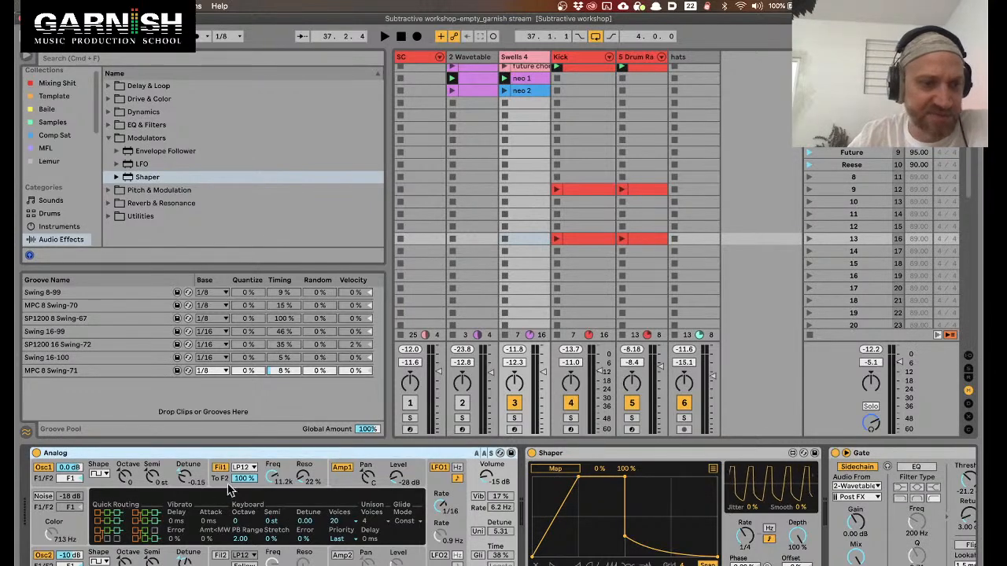
left_click(116, 485)
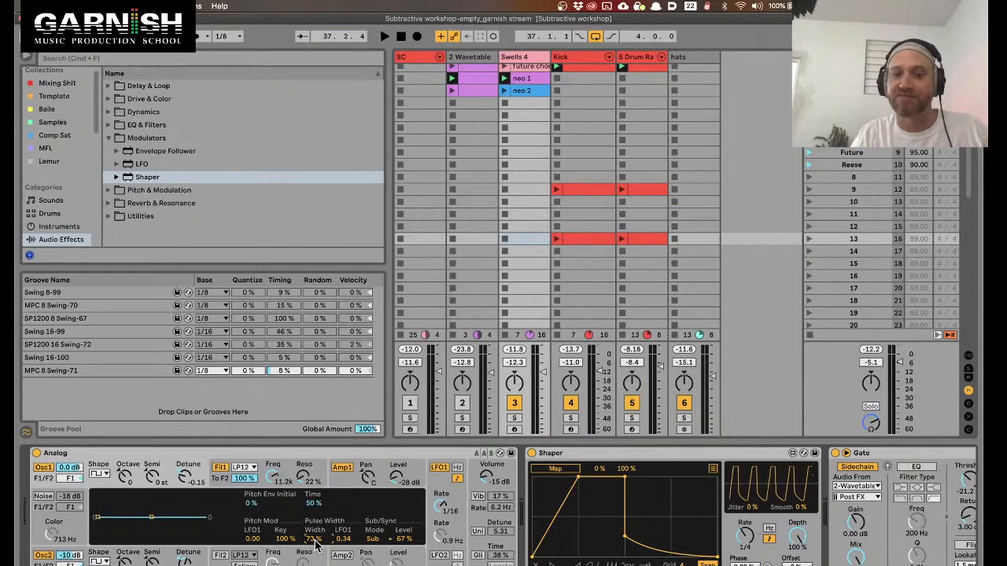
left_click_drag(316, 542, 316, 515)
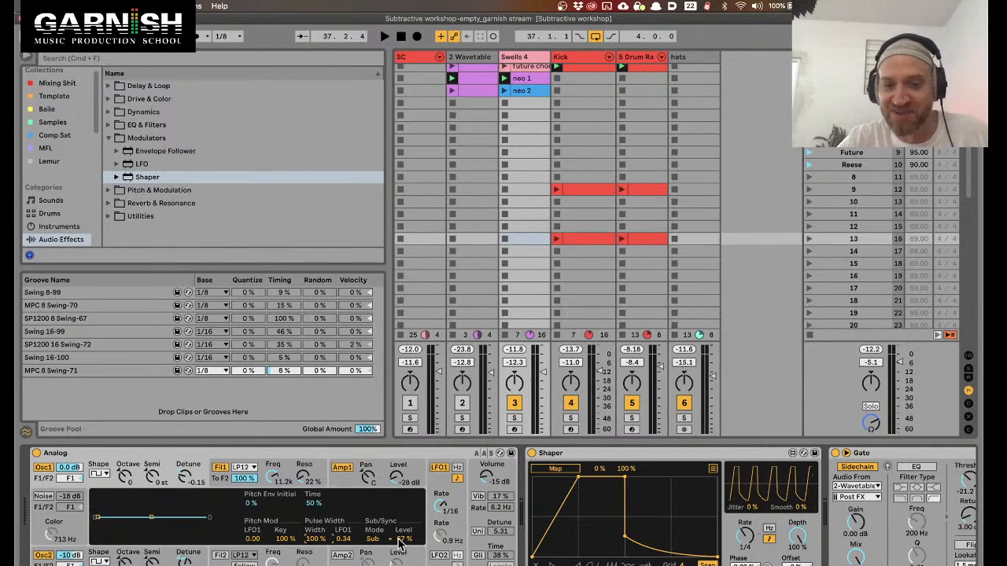
Examine Analog's LFO1 settings and the effects following the Shaper in the Swells 4 chain
left_click(578, 456)
left_click(440, 497)
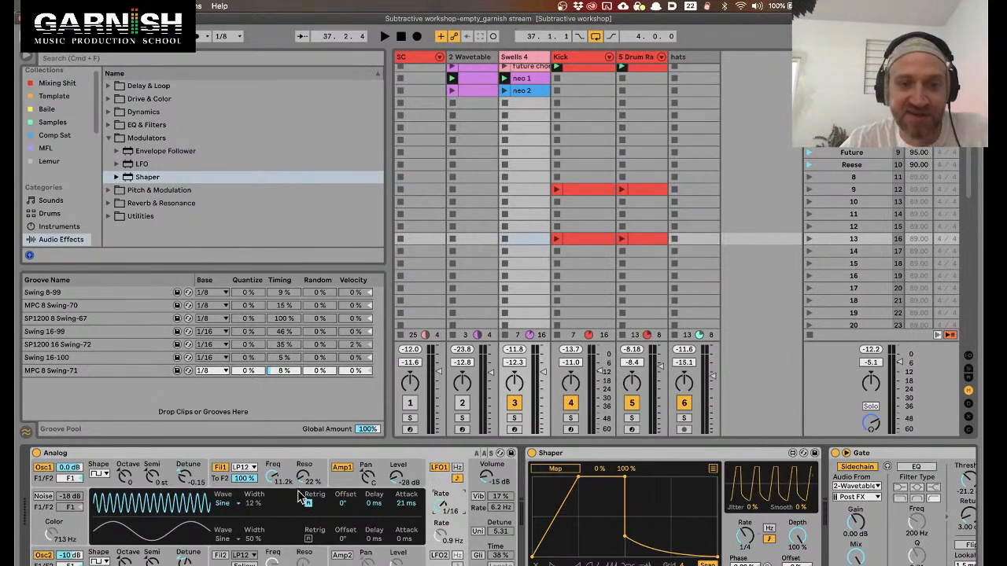
scroll(641, 466, "right", 10)
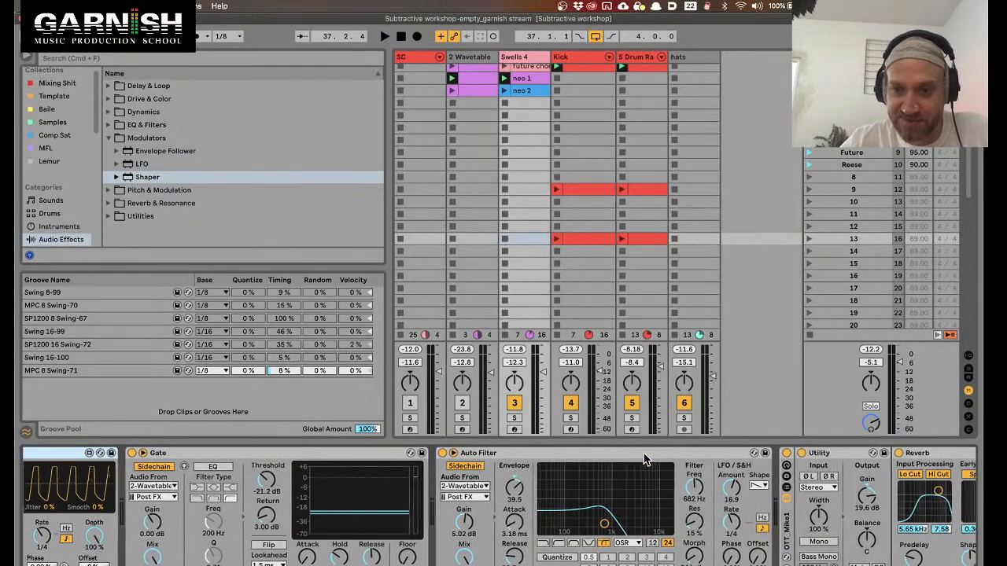
scroll(350, 459, "right", 6)
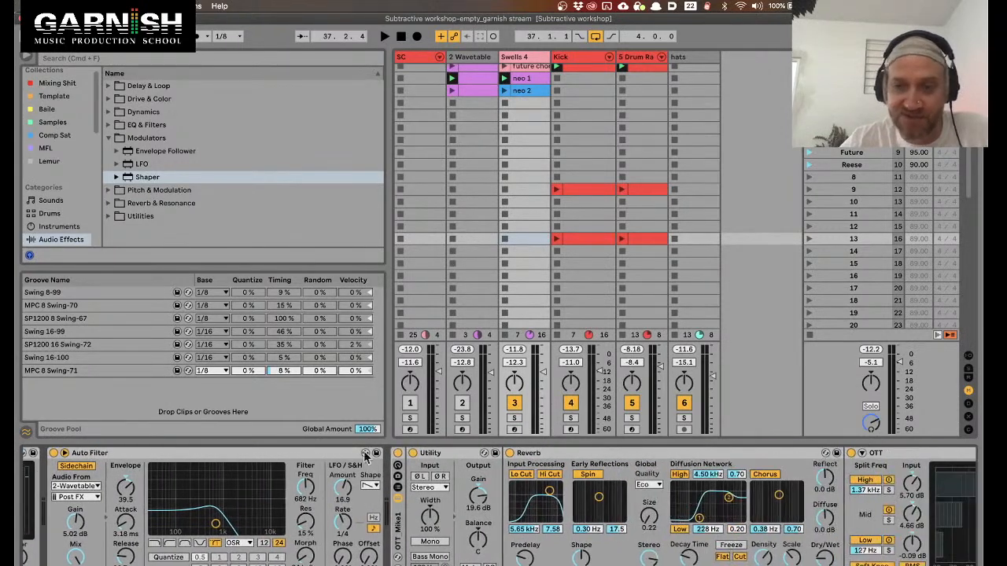
Map the Shaper to the Morph parameter of the Auto Filter in the Swells 4 chain
scroll(350, 459, "left", 8)
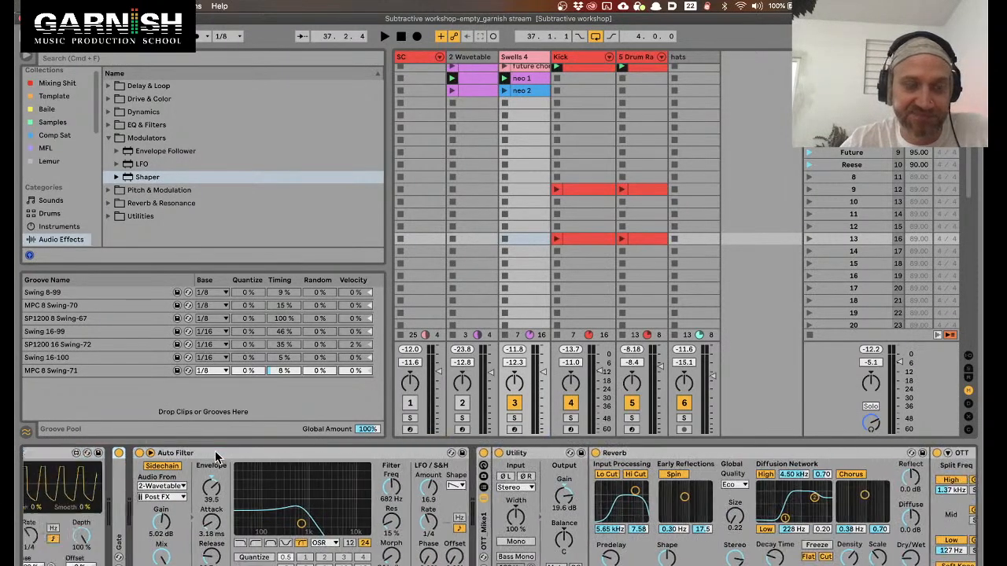
left_click(285, 459)
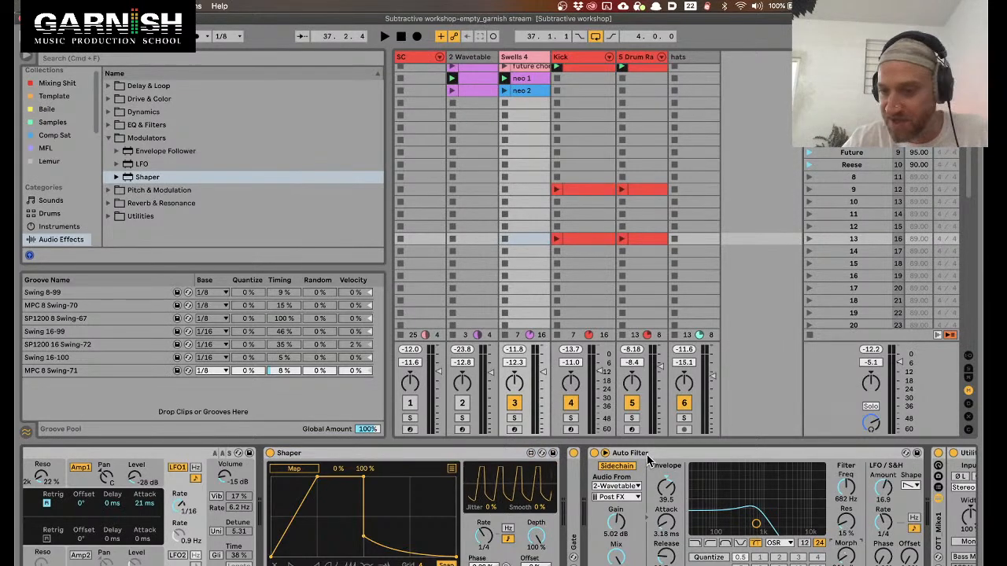
scroll(648, 462, "right", 15)
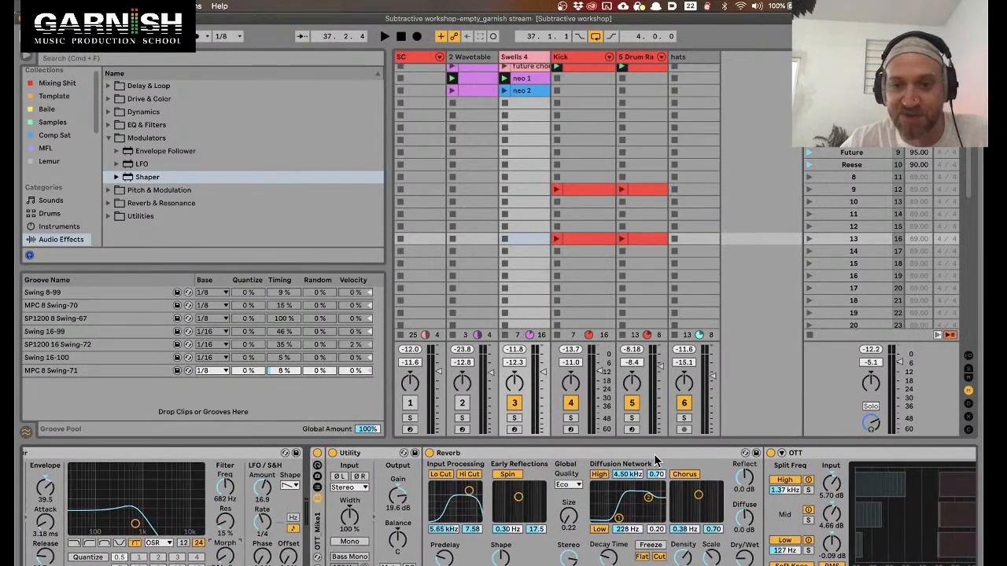
scroll(657, 462, "right", 1)
scroll(657, 462, "left", 15)
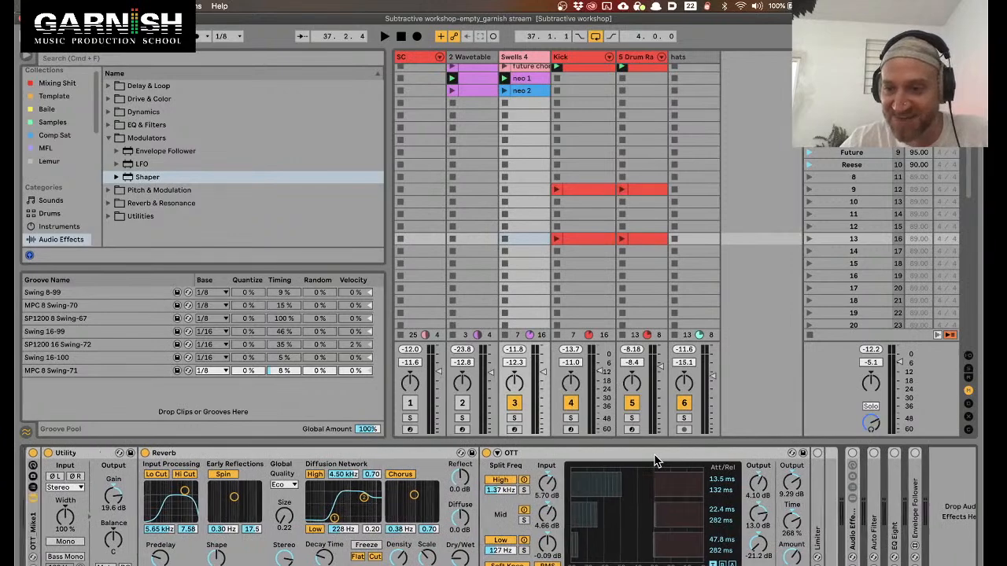
scroll(465, 461, "left", 12)
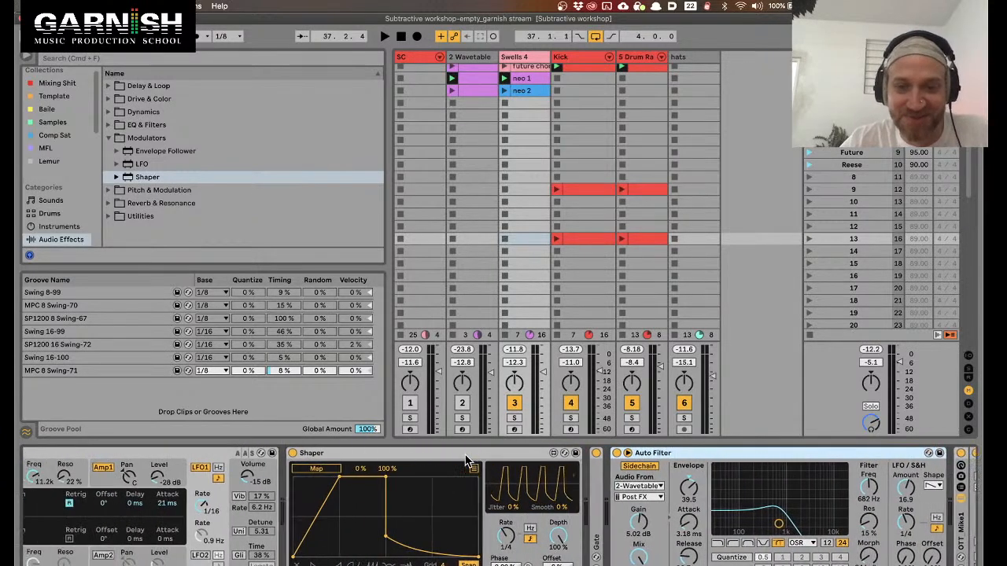
scroll(415, 496, "left", 3)
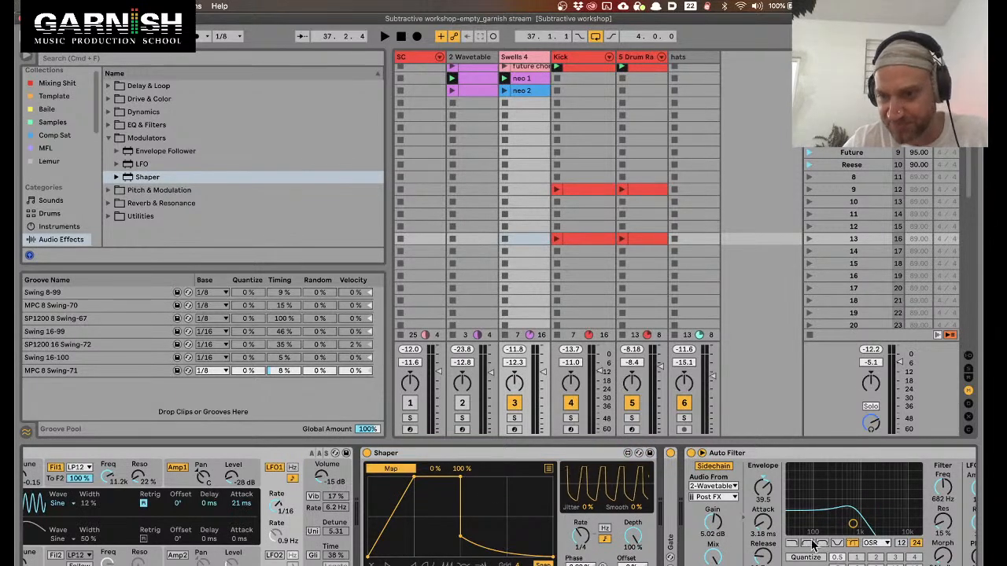
left_click(933, 560)
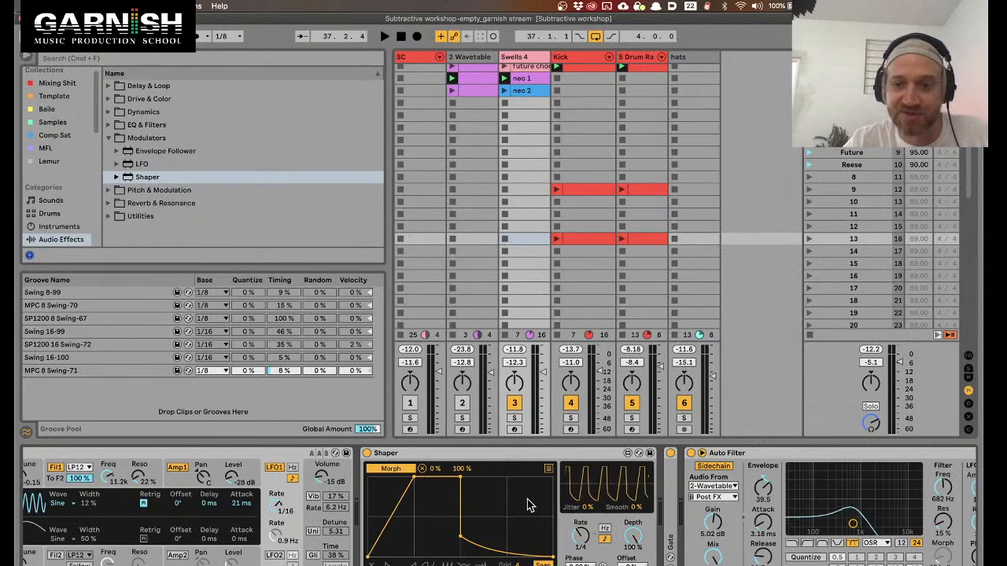
Play the set to hear the Shaper modulating the Auto Filter's Morph
key("space")
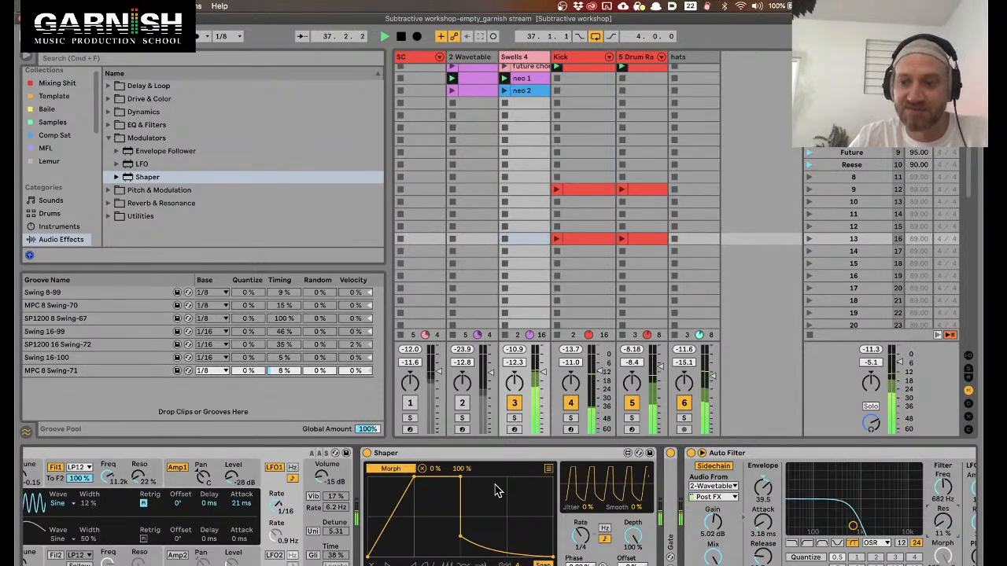
key("space")
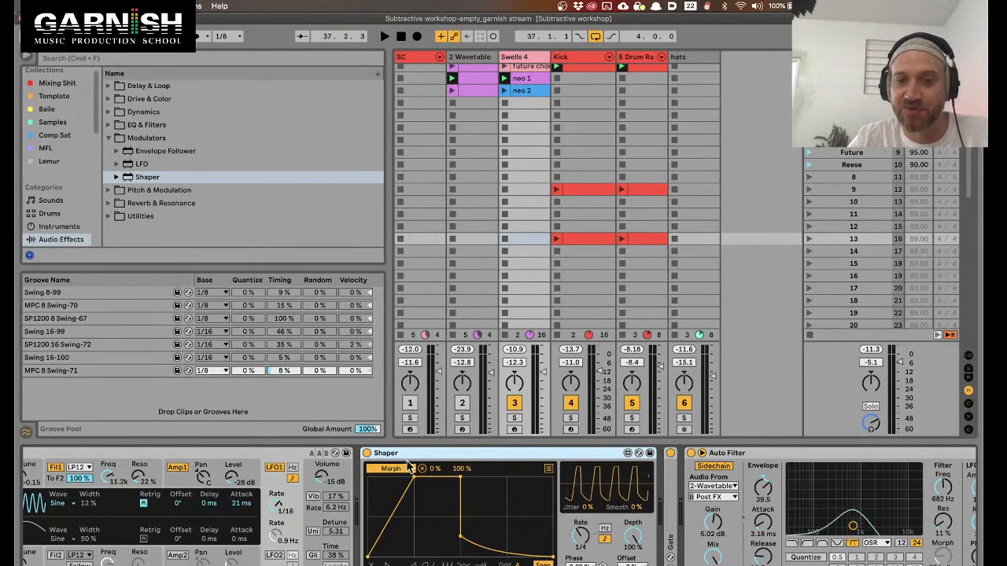
scroll(826, 499, "right", 3)
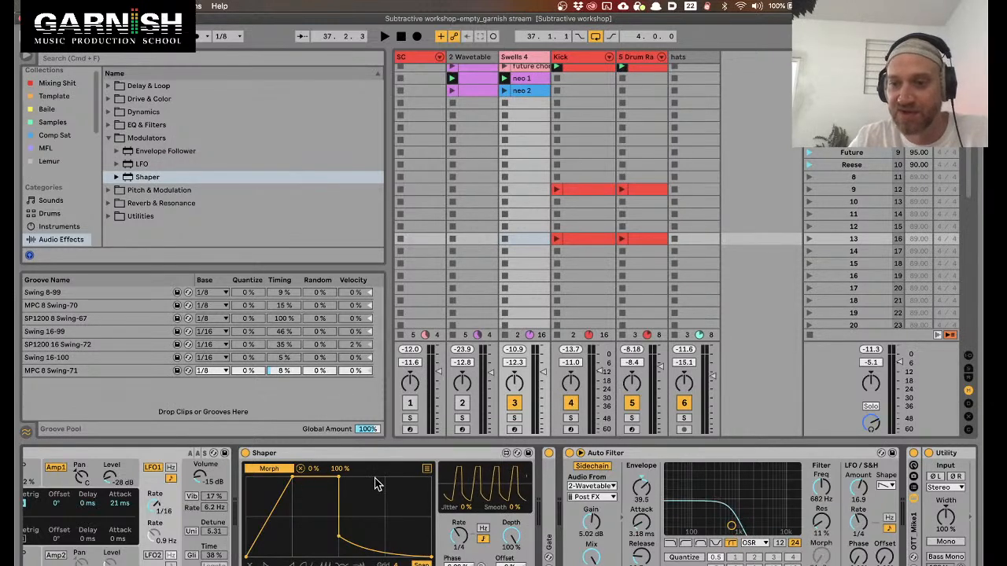
left_click(376, 454)
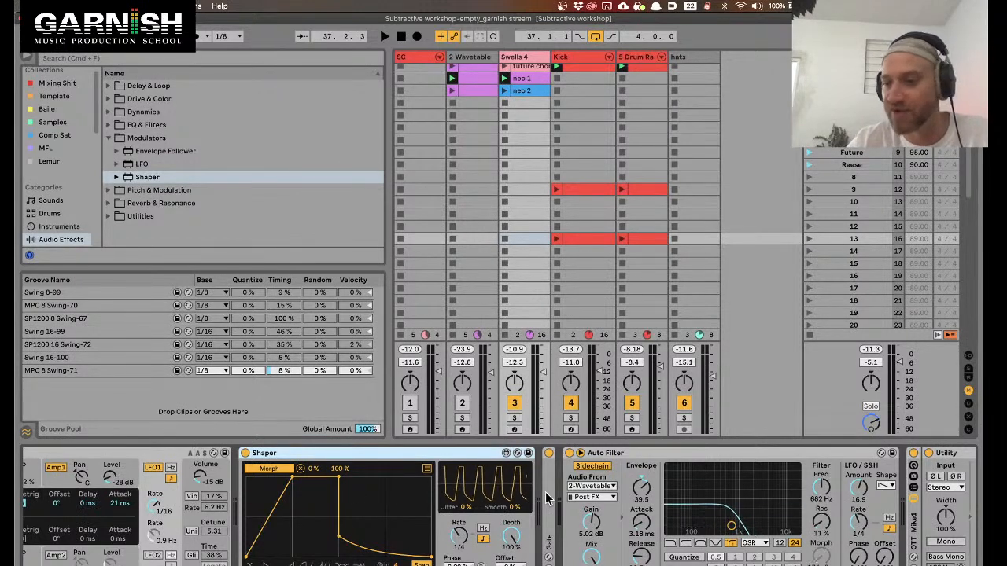
key("space")
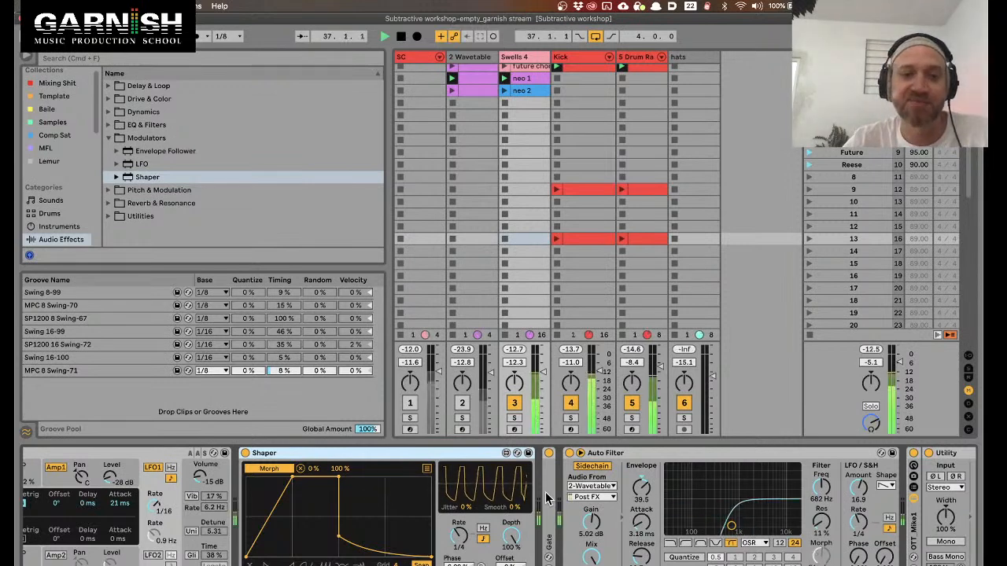
Try maximum values of 27%, 10% and 35% for the Shaper's Morph mapping while listening to playback
left_click_drag(339, 469, 340, 527)
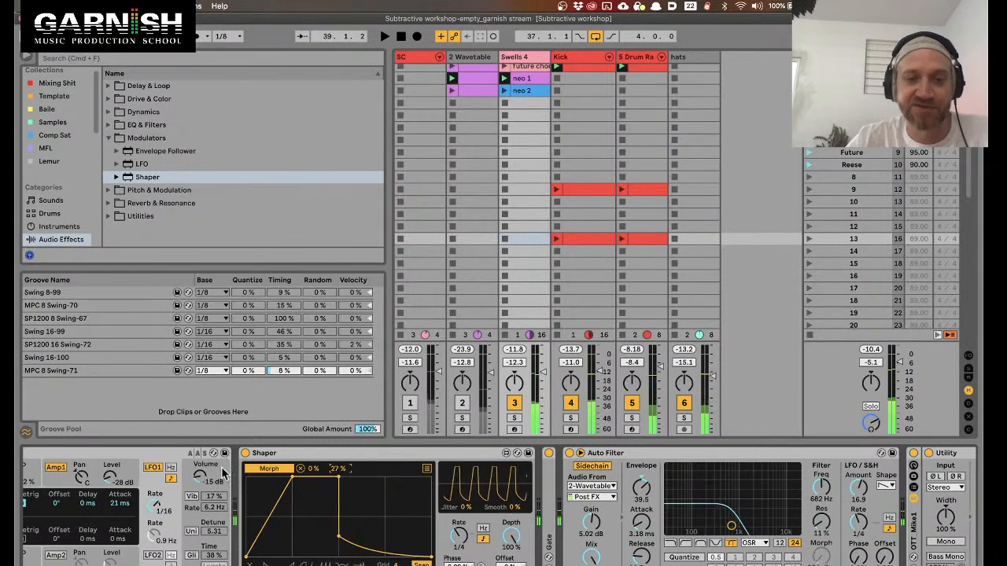
double_click(333, 469)
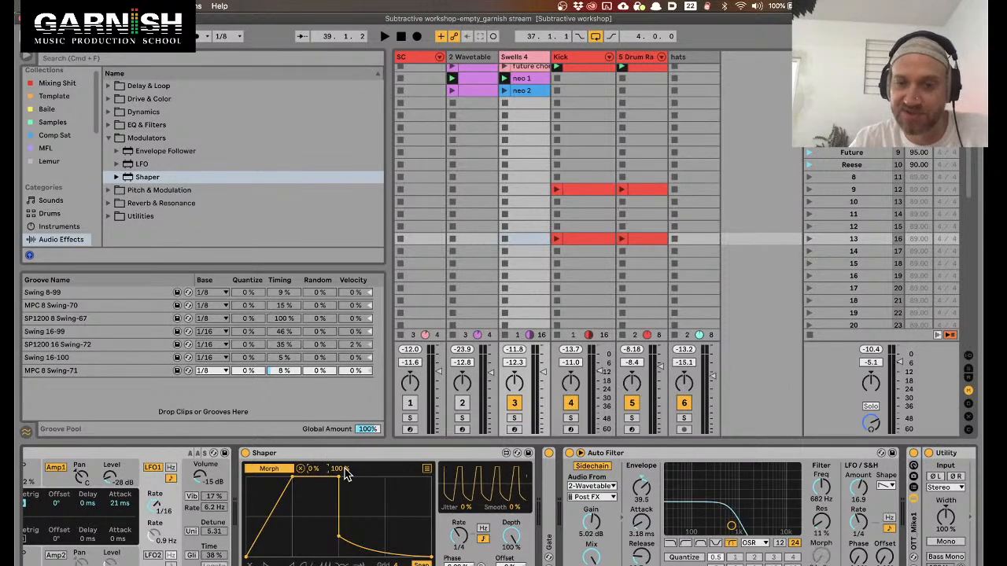
left_click_drag(344, 471, 344, 495)
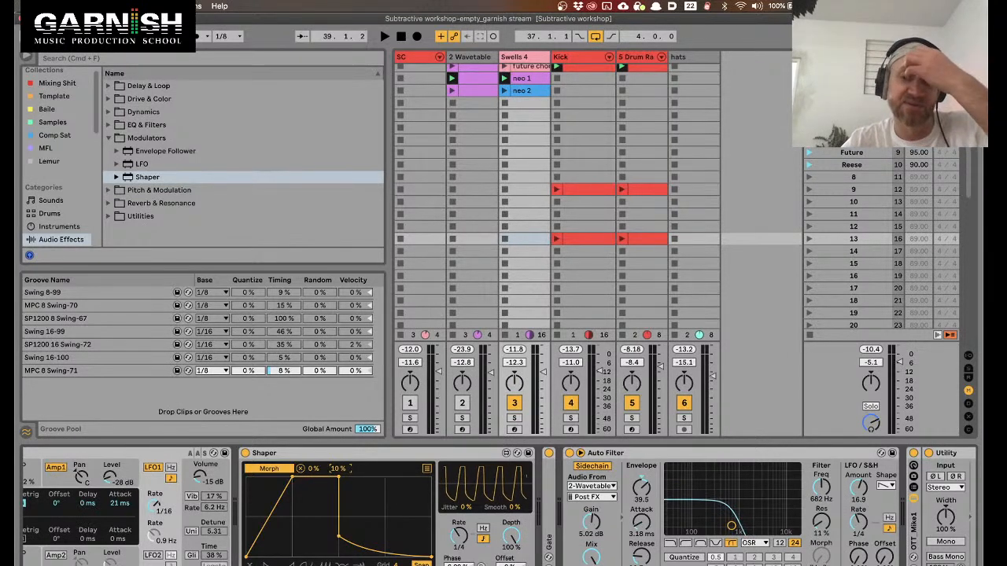
key("space")
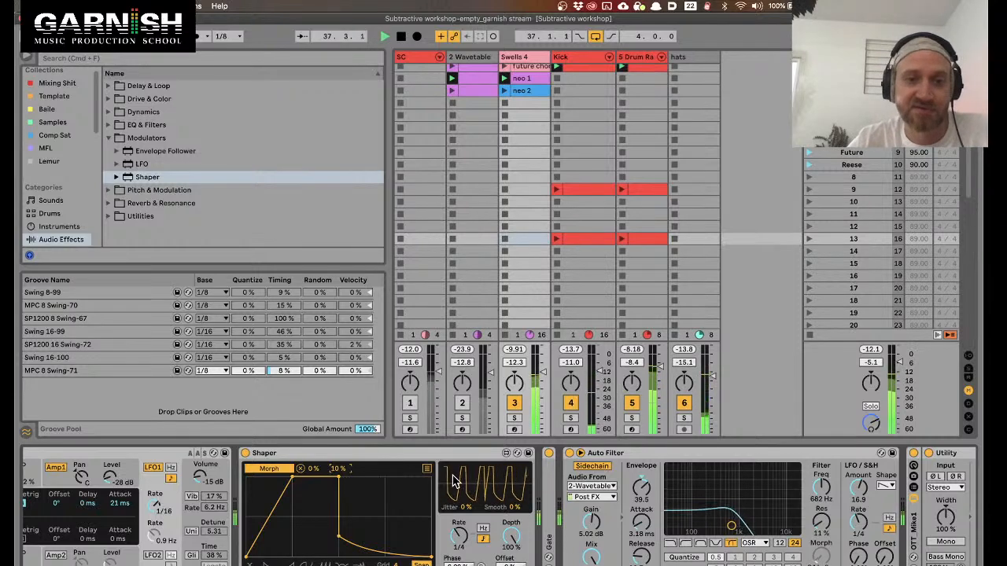
left_click_drag(354, 476, 354, 459)
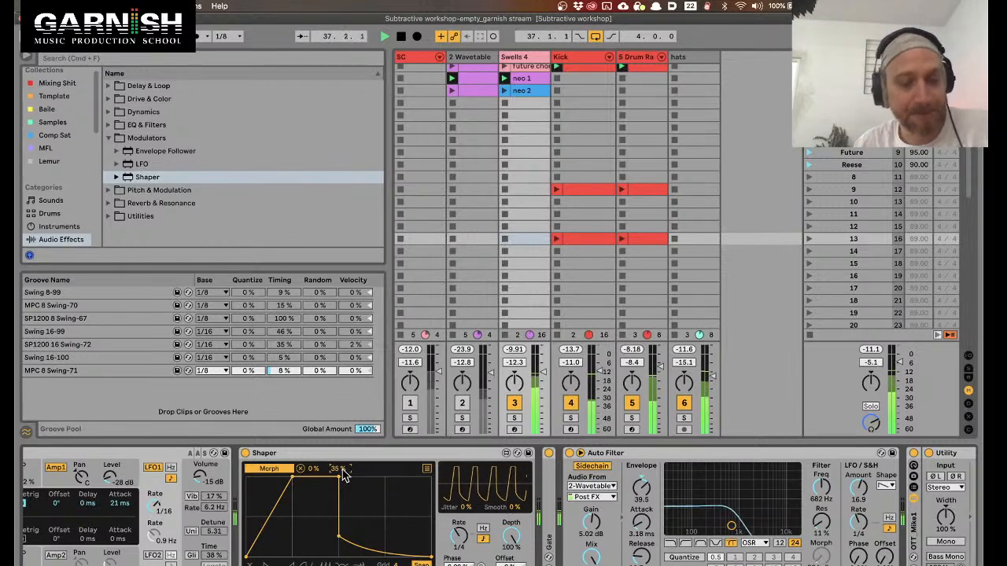
Launch the neo 2 clip on Swells 4 and set the maximum of the Shaper's Morph mapping to 20%
left_click(504, 90)
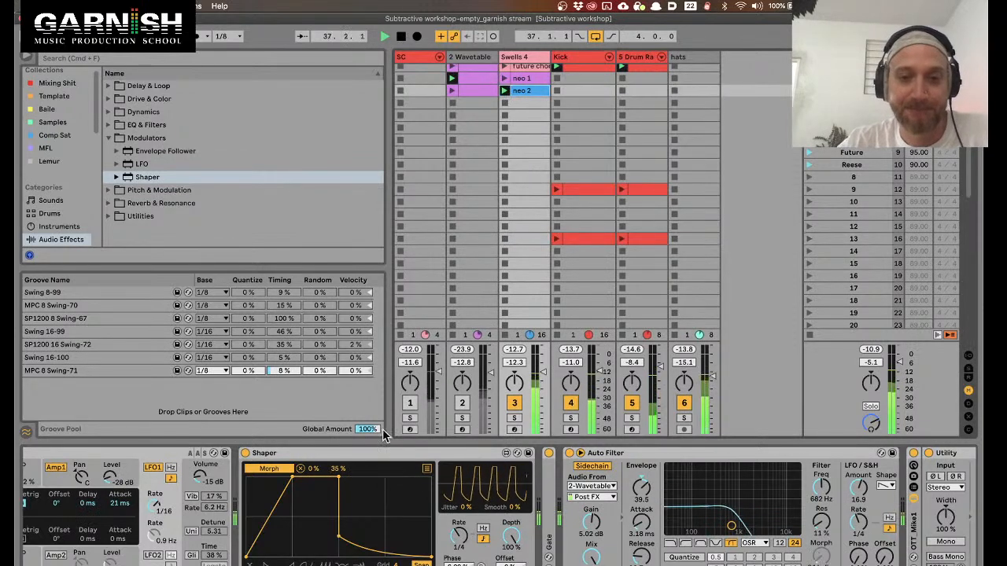
key("space")
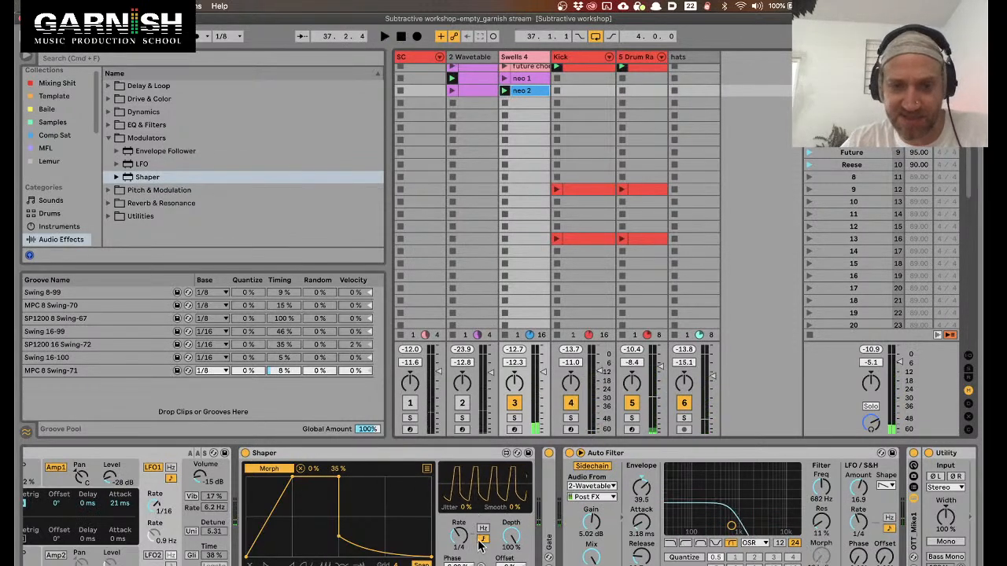
left_click_drag(338, 469, 338, 474)
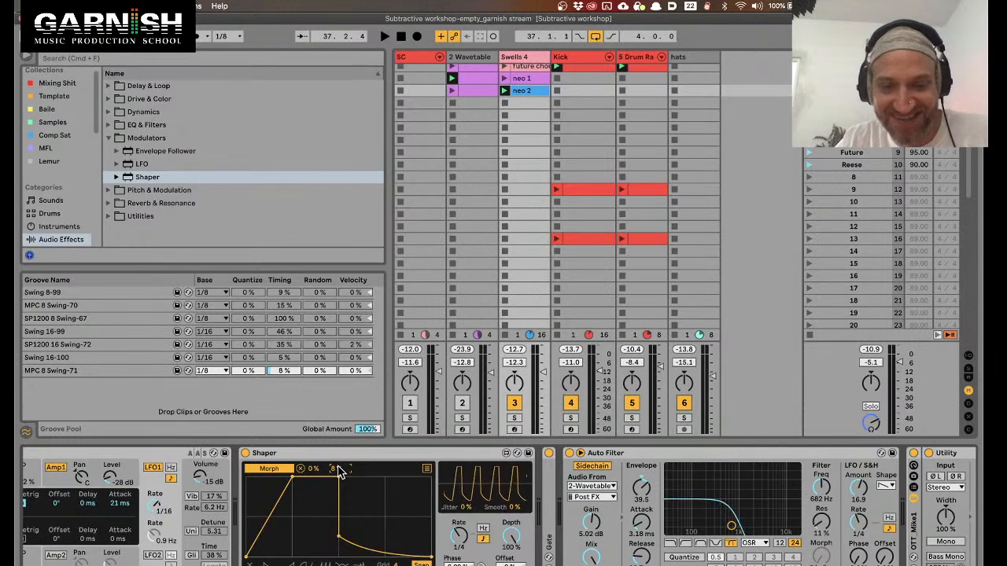
key("space")
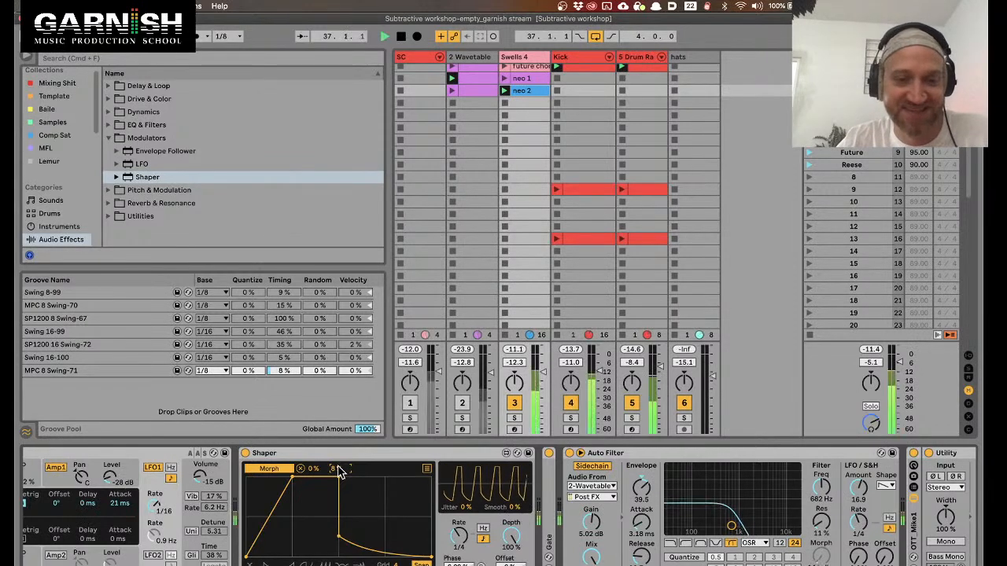
left_click(340, 471)
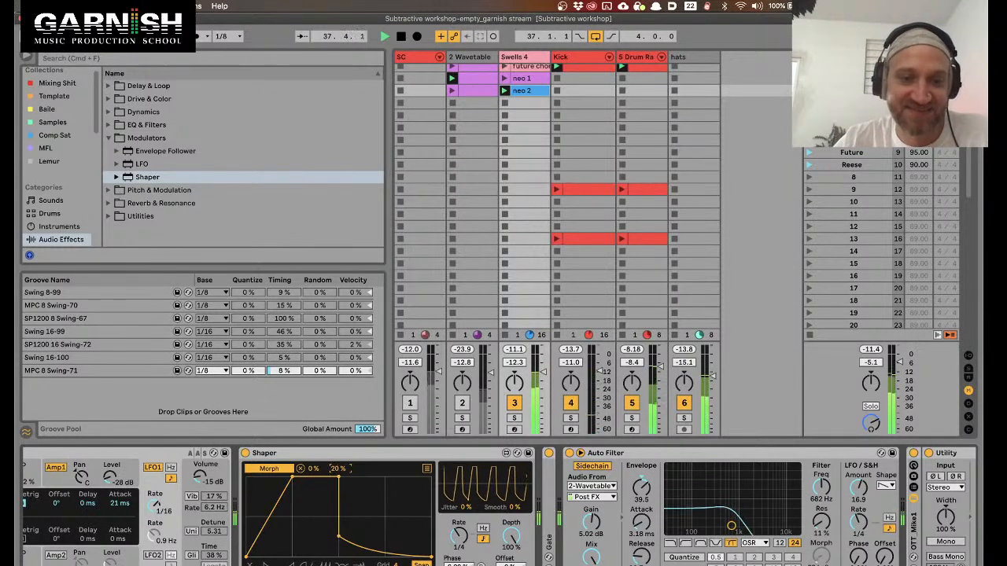
Bypass and re-enable the Shaper to compare the sound with and without its modulation
left_click(245, 454)
left_click(245, 455)
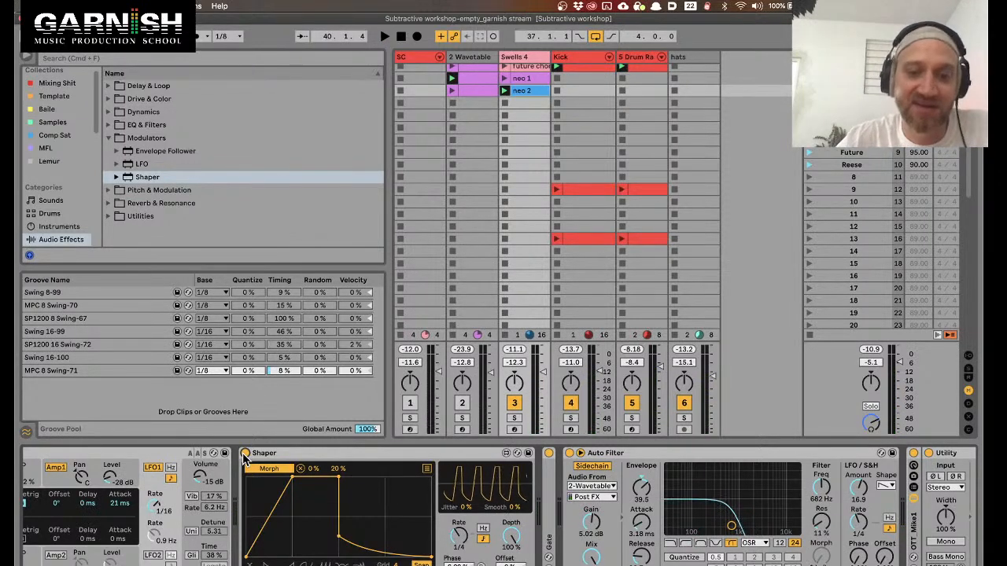
key("space")
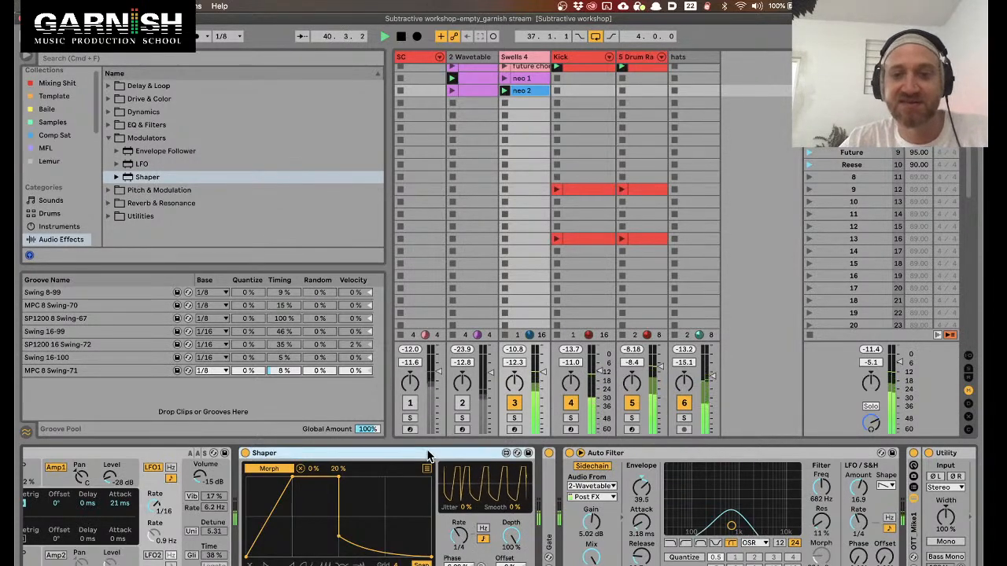
Collapse the Auto Filter and Reverb devices in the Swells 4 chain
scroll(429, 456, "right", 5)
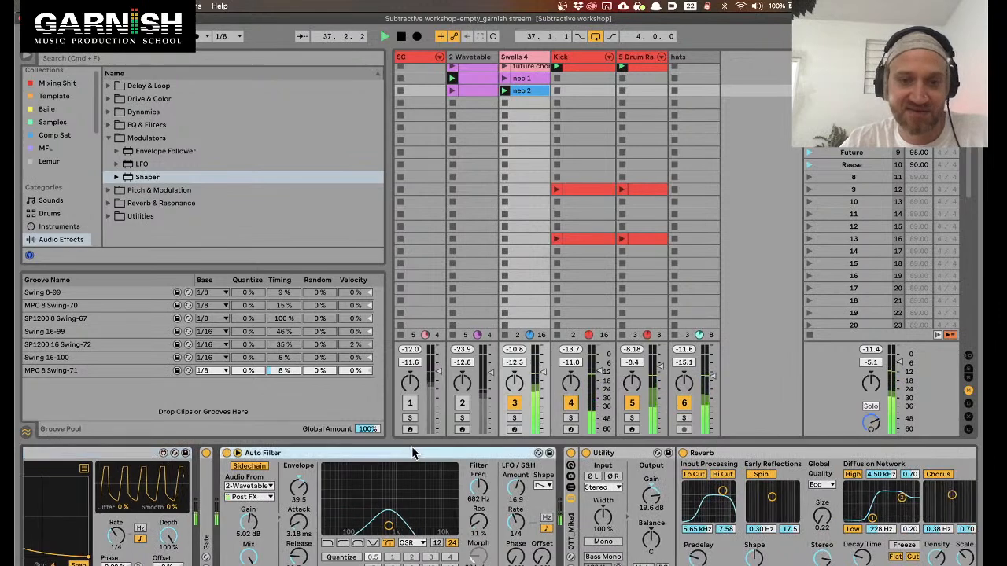
double_click(415, 453)
scroll(526, 482, "right", 5)
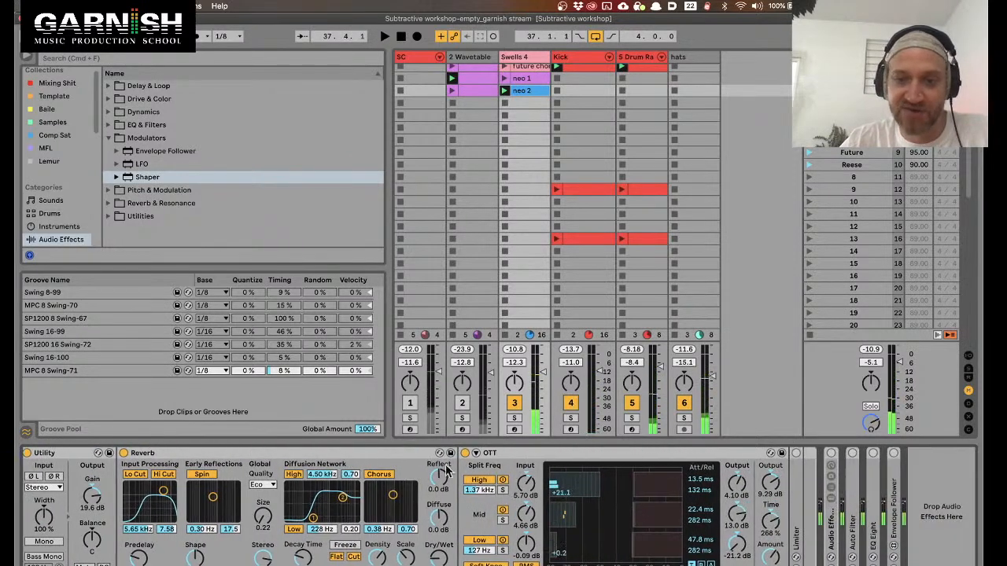
double_click(323, 452)
scroll(319, 457, "left", 5)
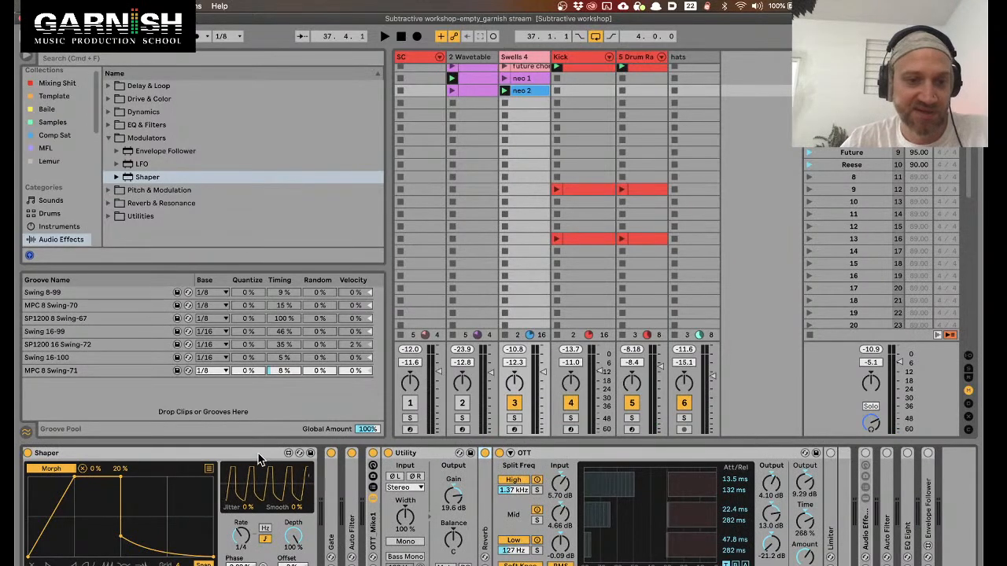
View the Shaper's list of multiple mapping slots and return to its curve display
scroll(259, 458, "left", 2)
left_click(247, 471)
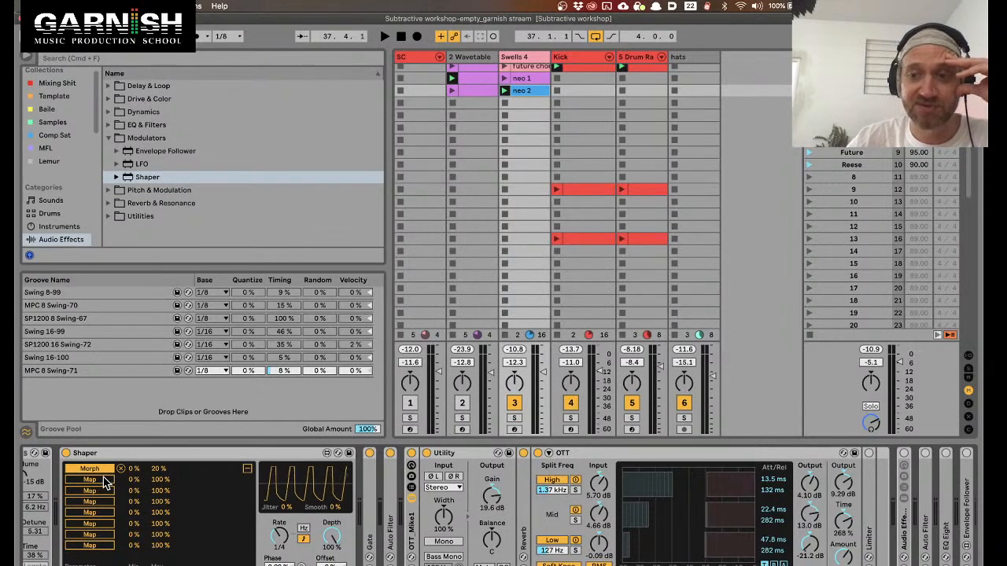
left_click(247, 470)
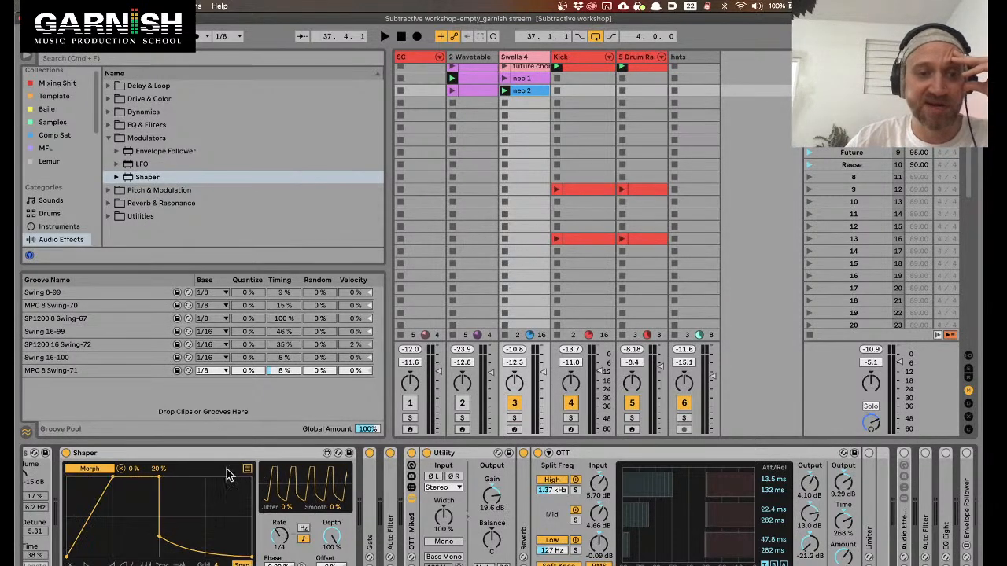
Clear the Shaper's Morph mapping, then expand the Auto Filter and map its Morph to the Shaper again
left_click(122, 471)
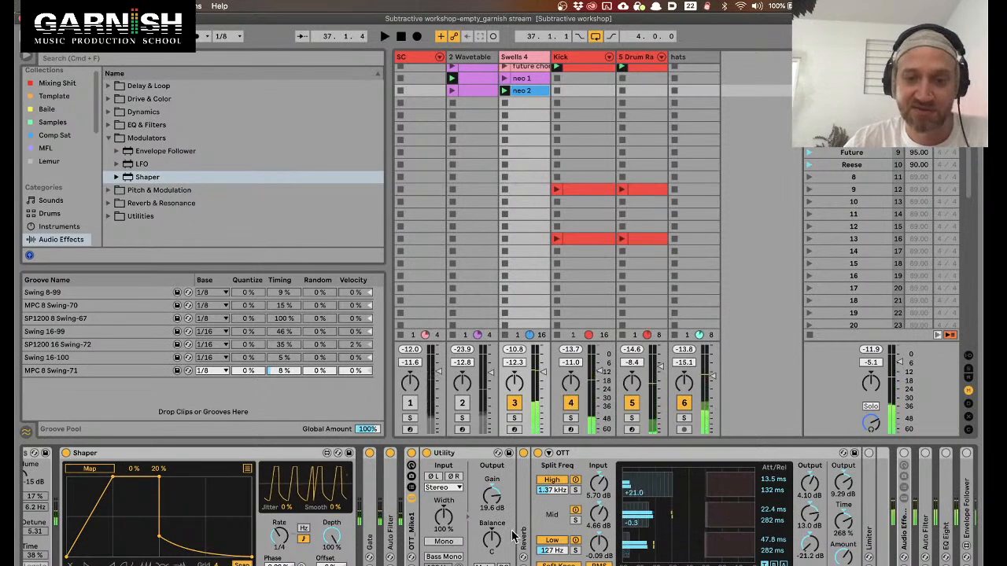
double_click(392, 510)
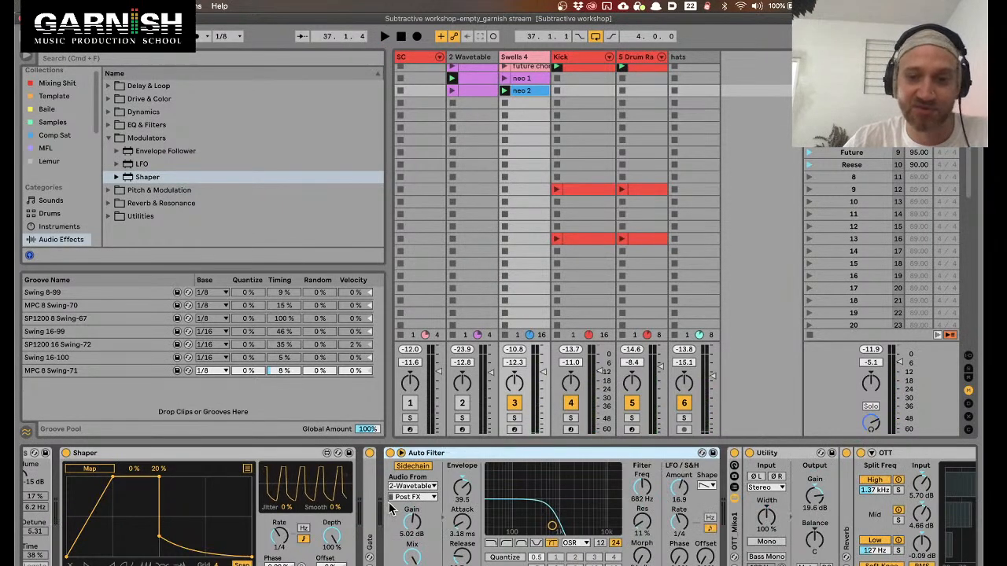
left_click(110, 470)
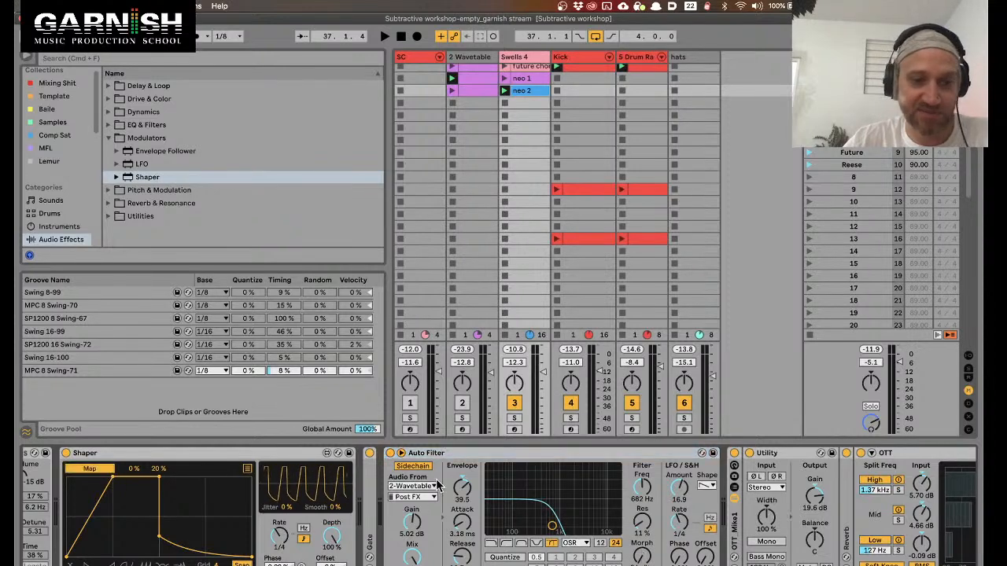
left_click(642, 559)
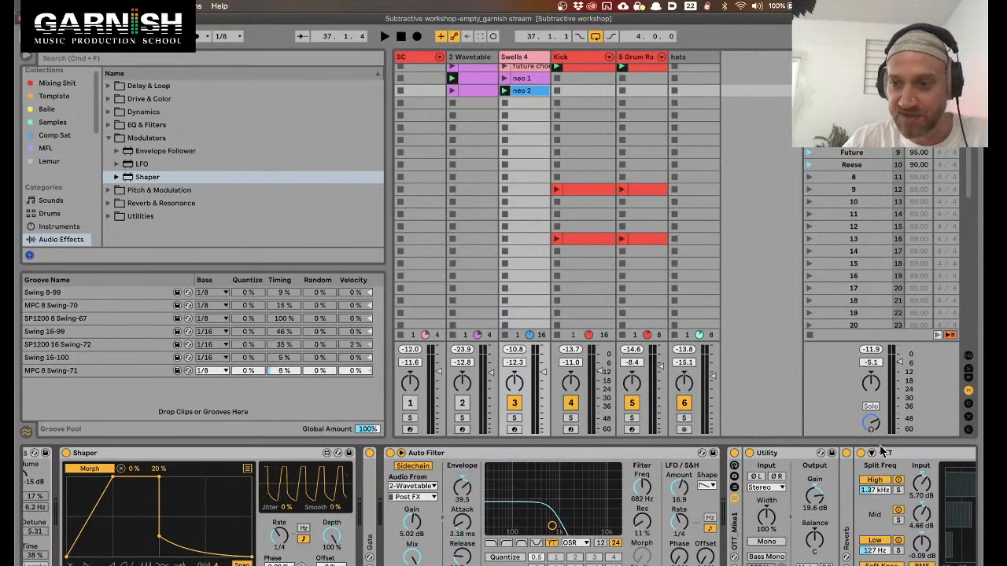
Collapse the Utility device between the Auto Filter and the Reverb
left_click(880, 454)
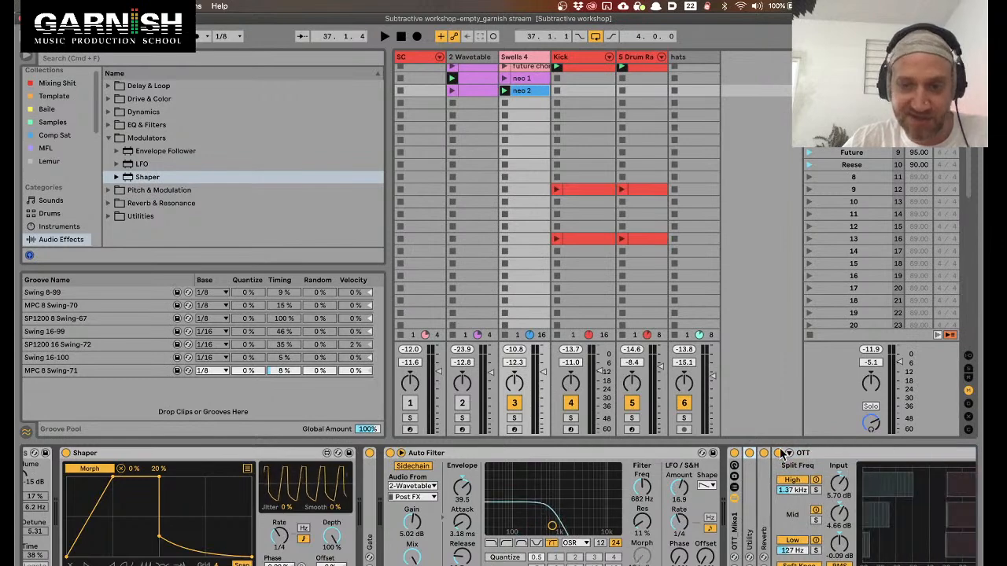
scroll(780, 472, "right", 5)
scroll(531, 472, "left", 3)
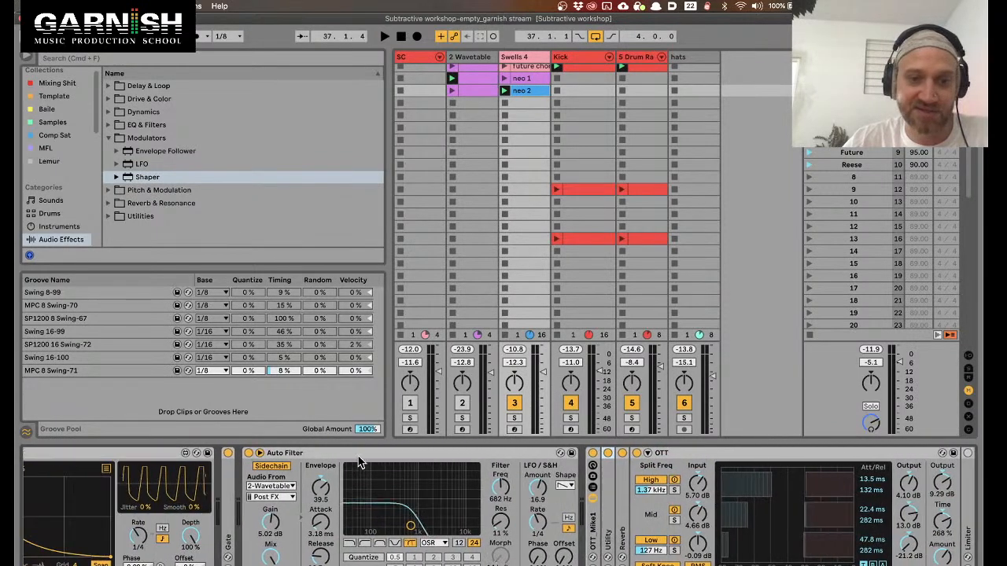
Map the OTT's mid-band output gain to the Shaper's second mapping slot with a range of 47% to 77%
scroll(503, 480, "right", 5)
scroll(478, 484, "left", 4)
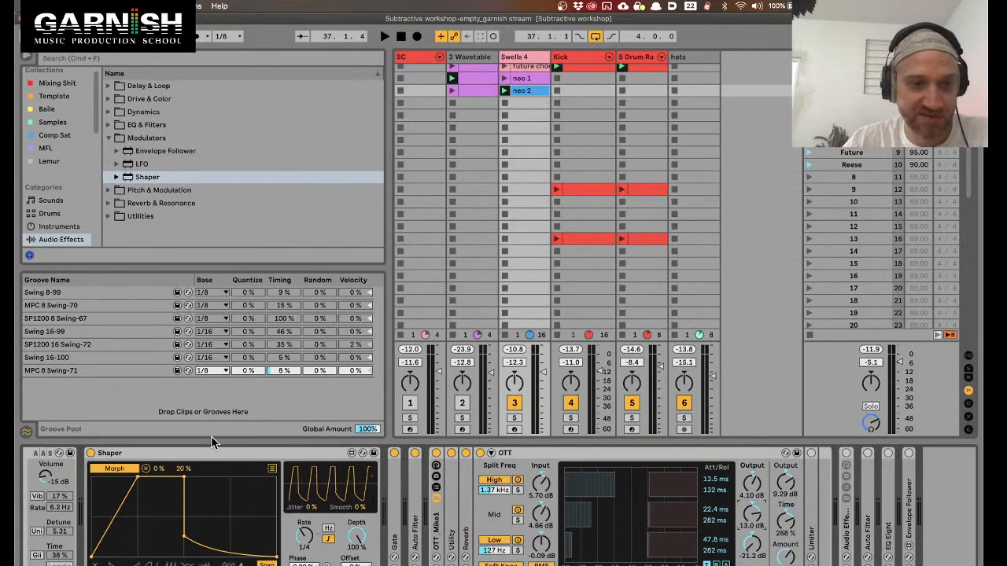
left_click(271, 470)
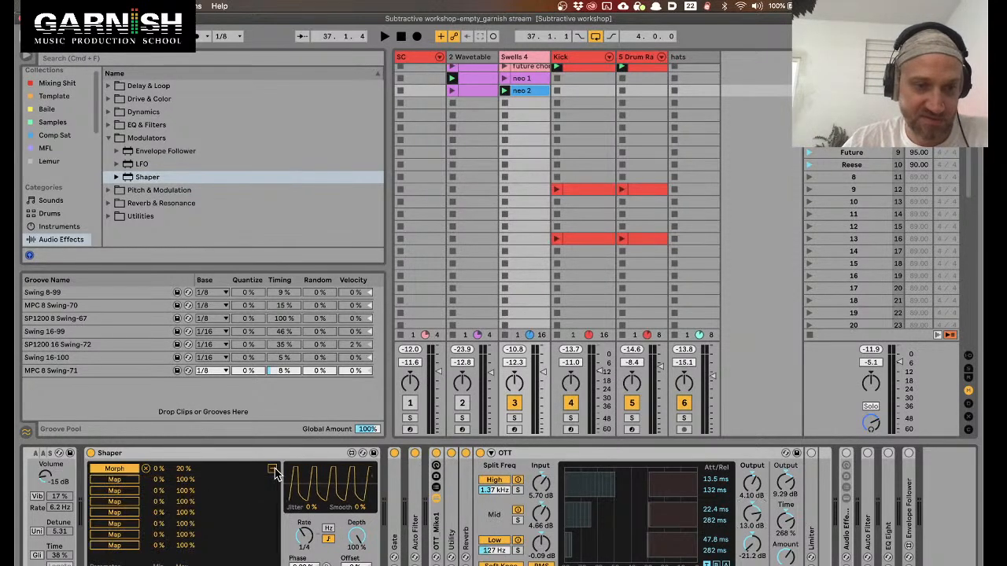
left_click(752, 511)
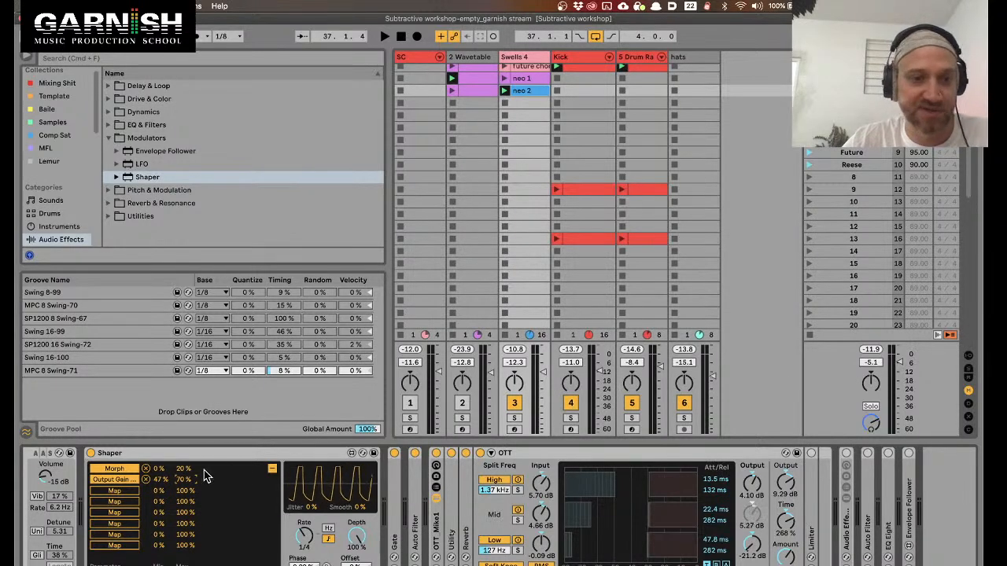
key("space")
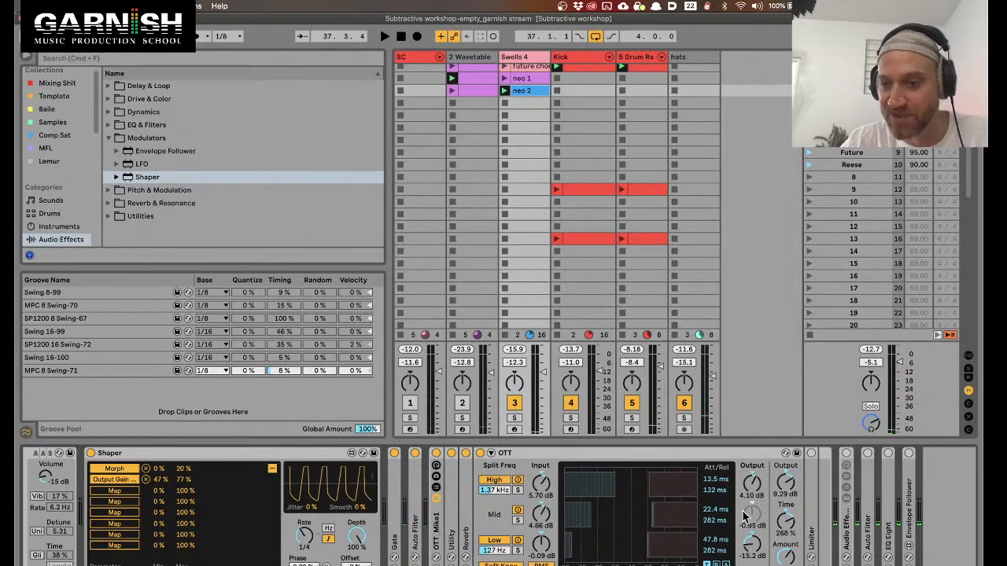
Expand the Reverb and map its Dry/Wet to the Shaper's third slot with a maximum of 32%
scroll(846, 520, "left", 5)
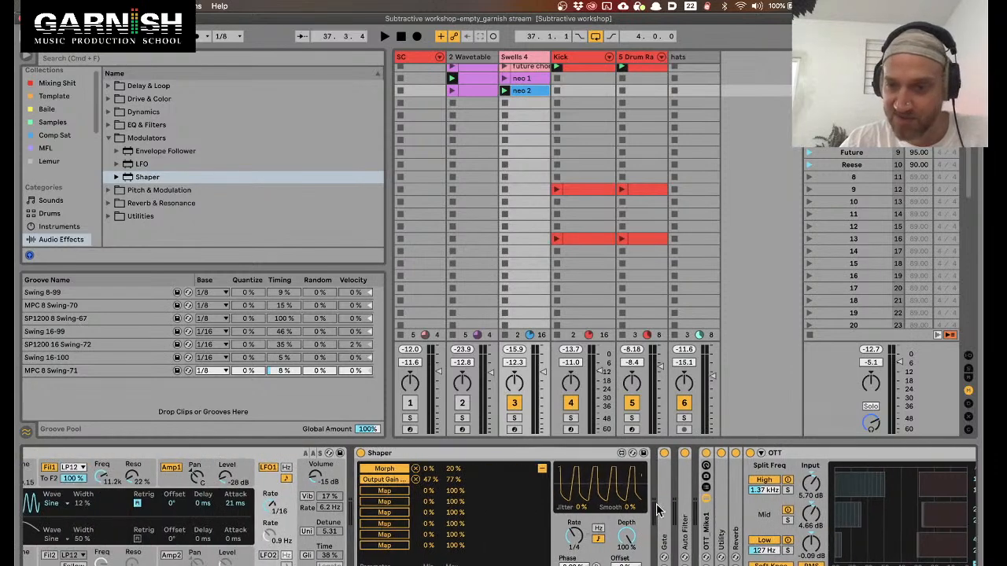
double_click(618, 494)
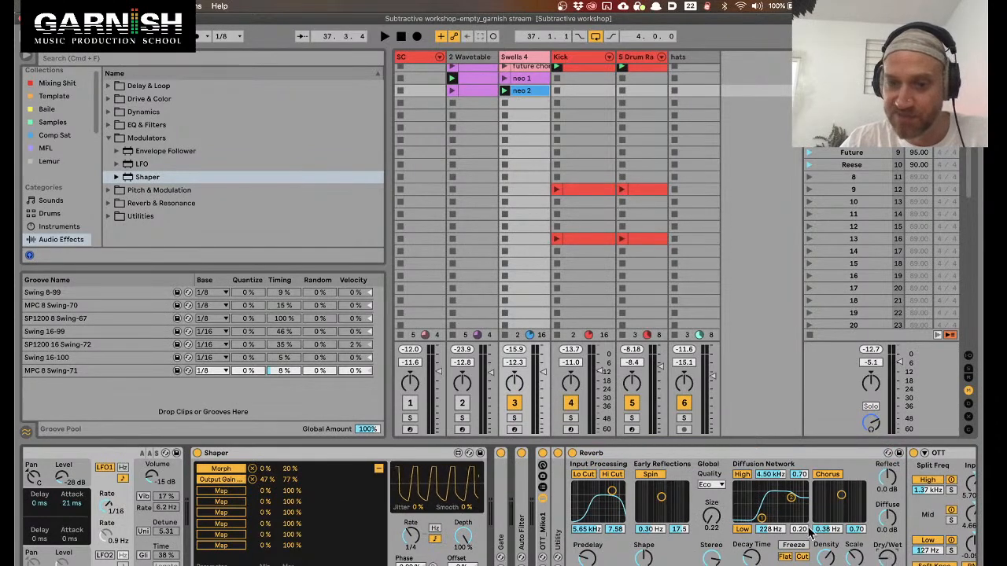
left_click(889, 557)
left_click_drag(293, 491, 292, 500)
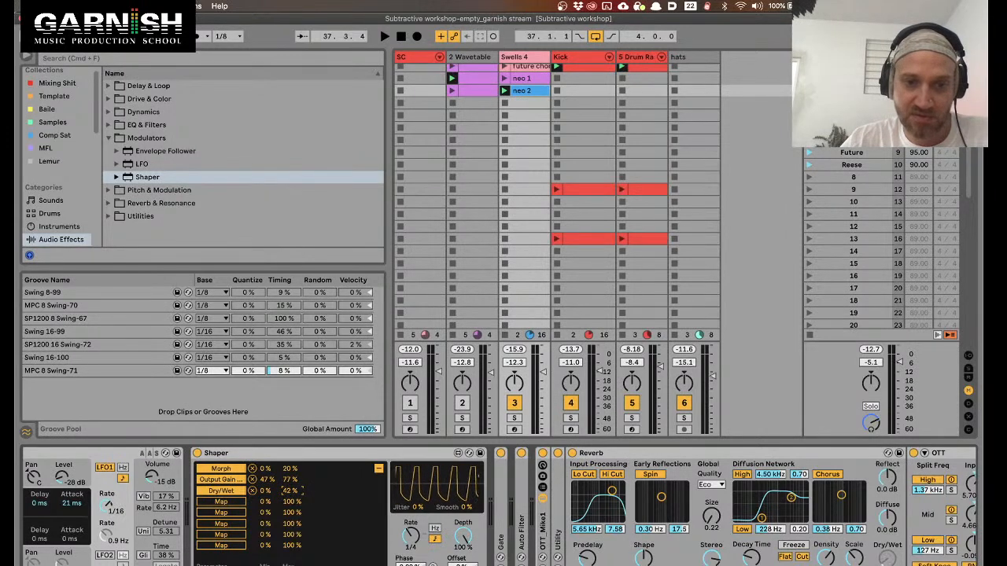
key("space")
left_click_drag(296, 493, 296, 500)
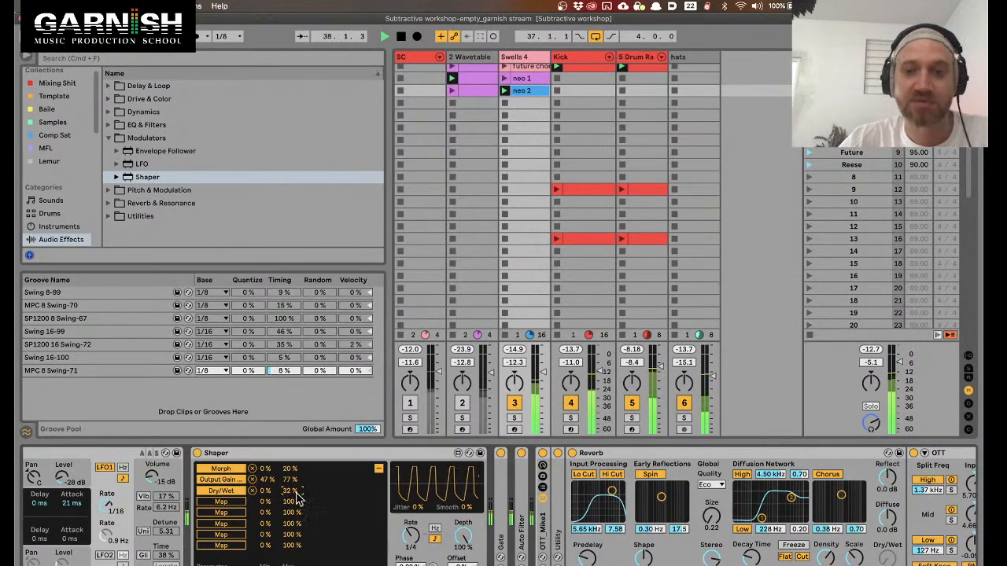
Raise the OTT's overall output to 11.0 dB during playback, and stop playback
scroll(583, 520, "right", 10)
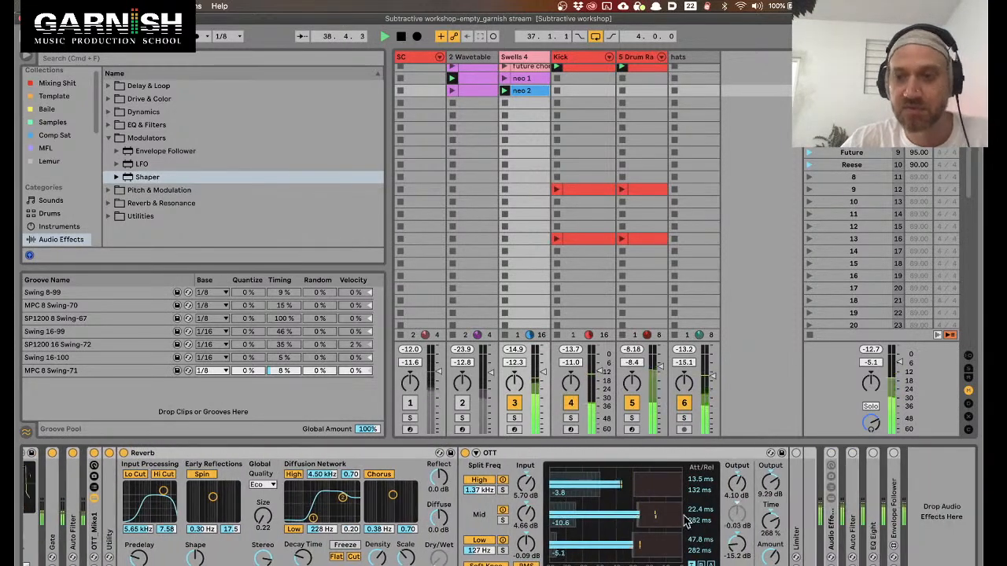
left_click_drag(770, 484, 770, 475)
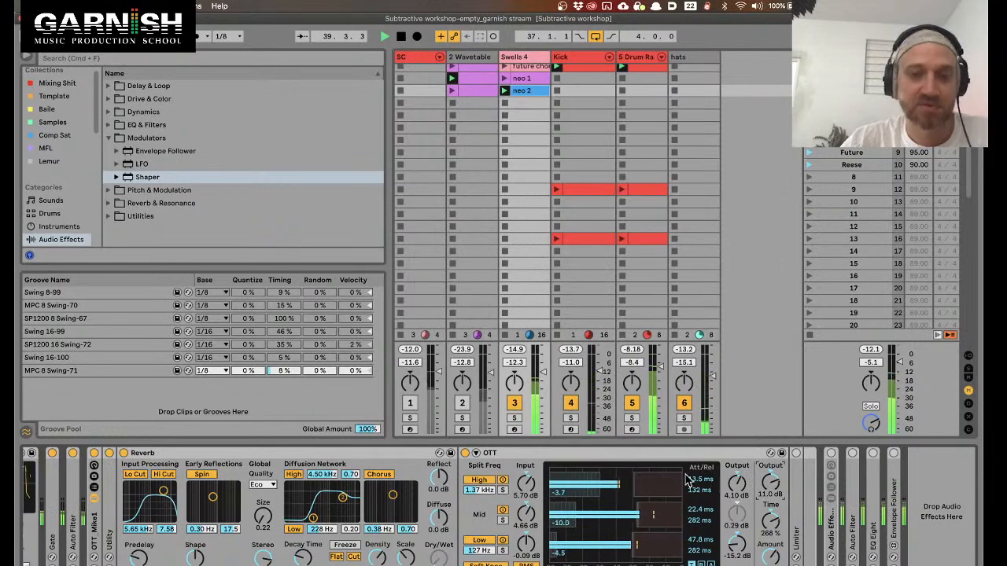
key("space")
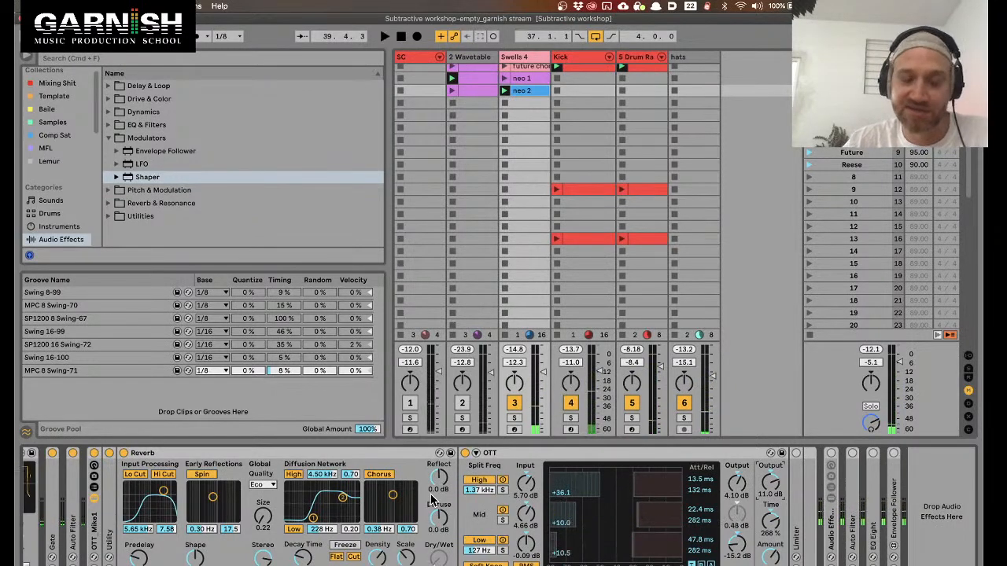
Return the Shaper to its curve display and move the ramp's first peak to the start, making the first half flat at maximum
scroll(441, 500, "left", 5)
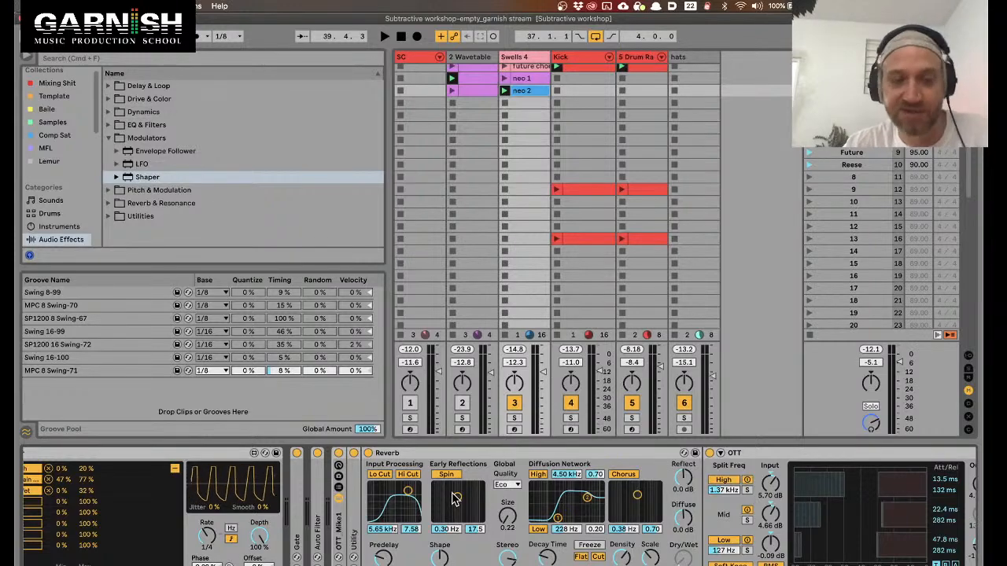
key("space")
scroll(467, 497, "left", 8)
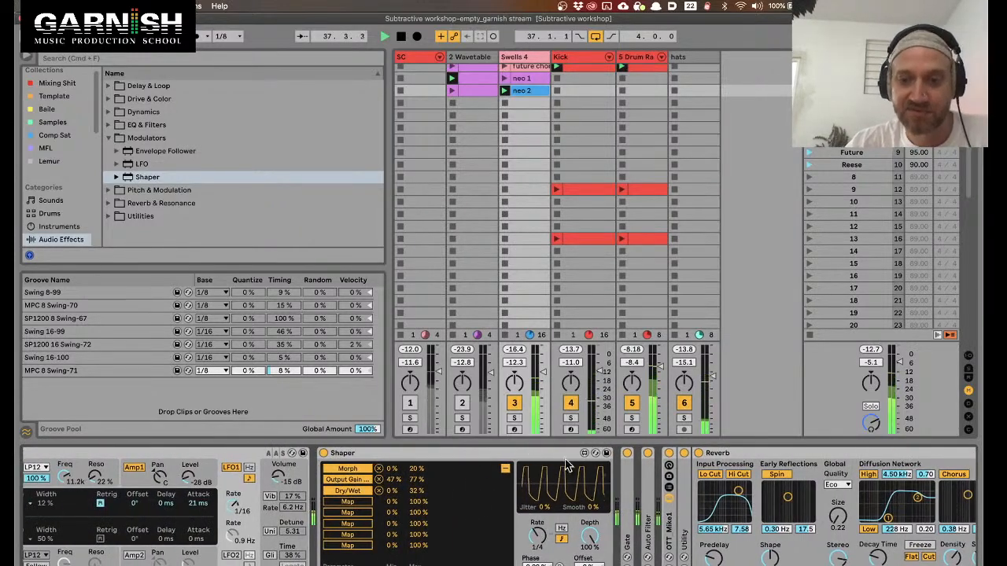
left_click(505, 470)
left_click_drag(370, 478, 334, 465)
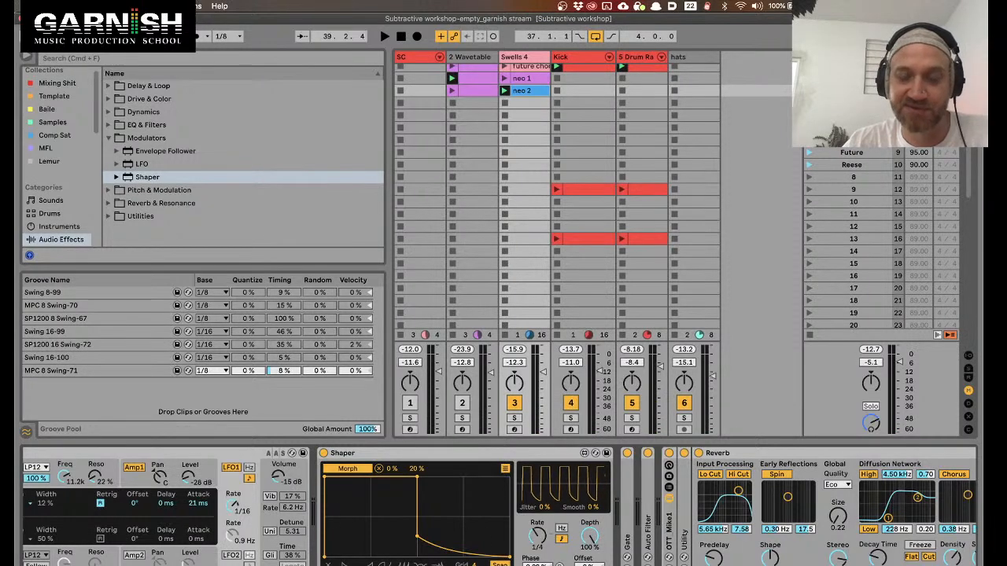
Play the set to check the OTT's modulated mid output, then expand the Auto Filter and select the Shaper
scroll(784, 517, "right", 1)
scroll(784, 517, "right", 15)
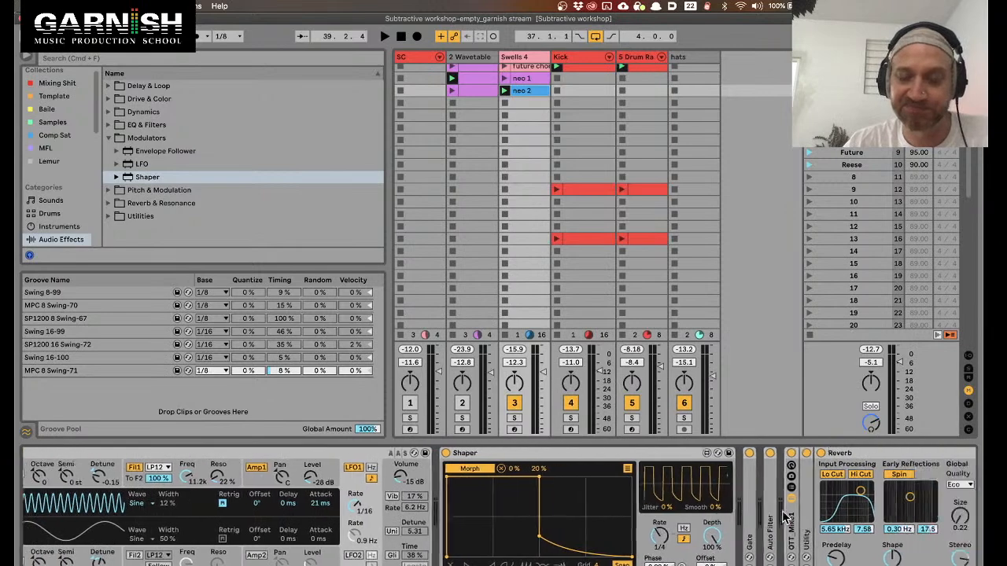
scroll(785, 517, "left", 4)
key("space")
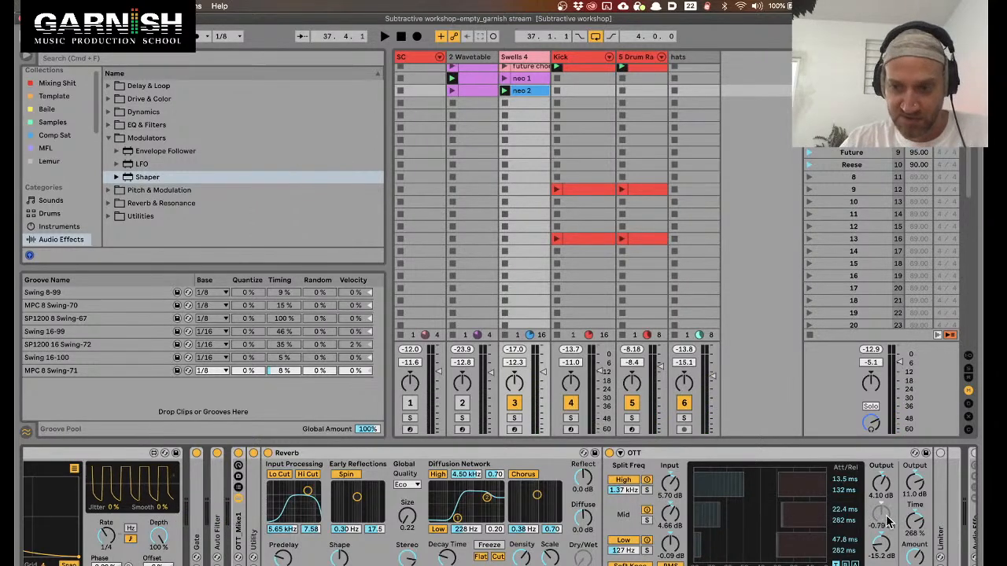
left_click(697, 454)
scroll(595, 480, "left", 5)
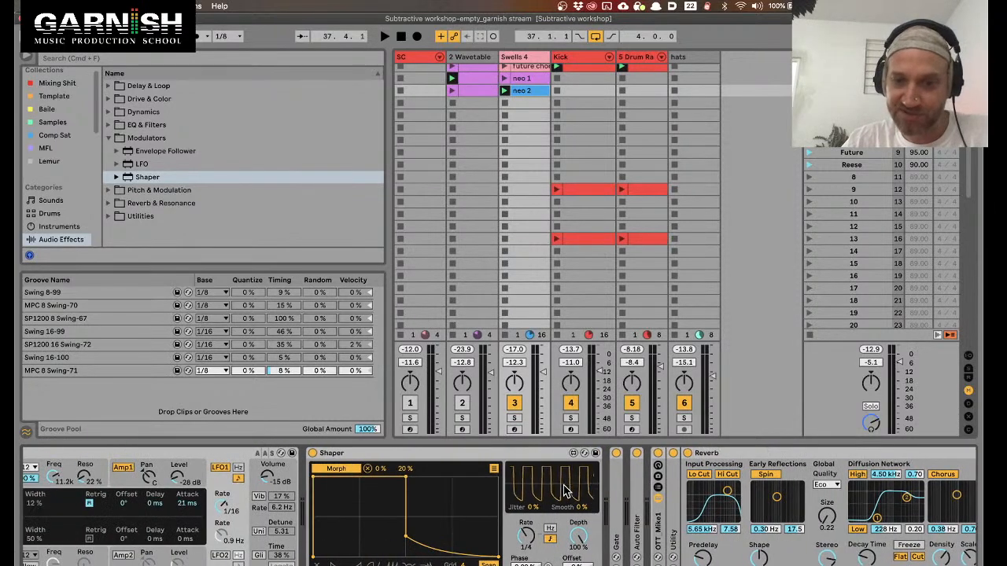
double_click(636, 515)
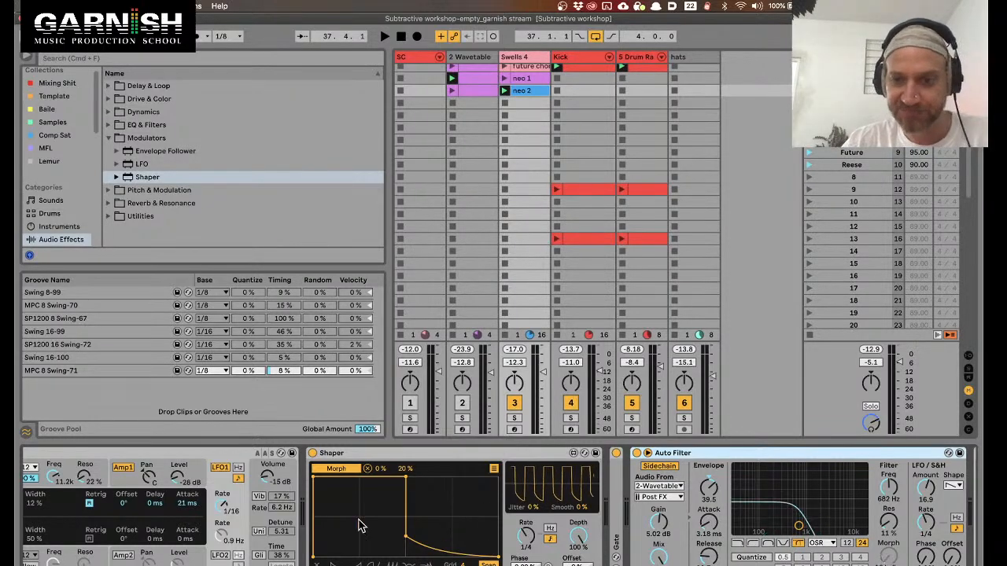
left_click(391, 456)
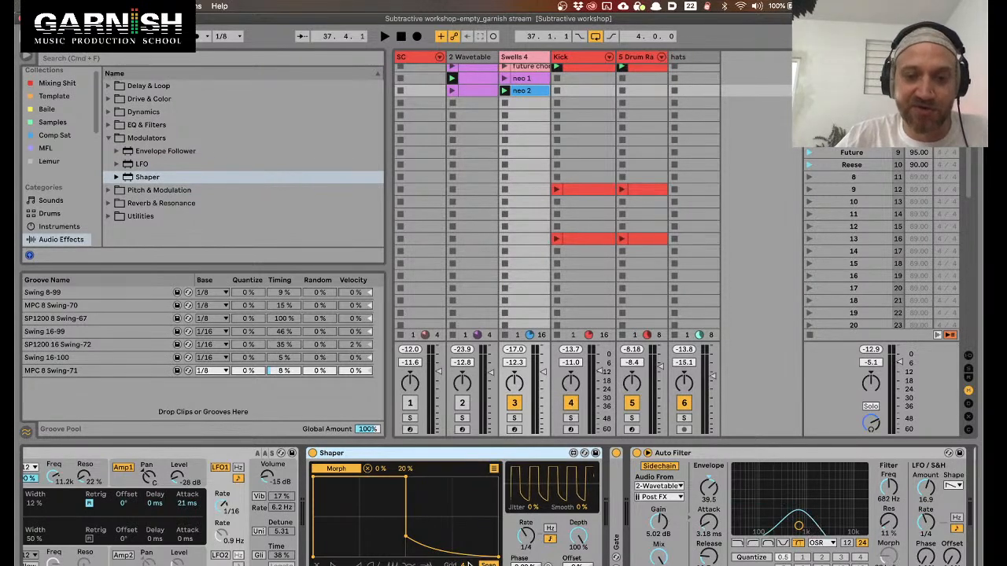
Try out the Shaper's preset curve shapes one after another and listen to the modulation during playback
left_click(335, 564)
left_click(359, 564)
left_click(376, 564)
left_click(391, 564)
left_click(409, 564)
left_click(427, 564)
key("space")
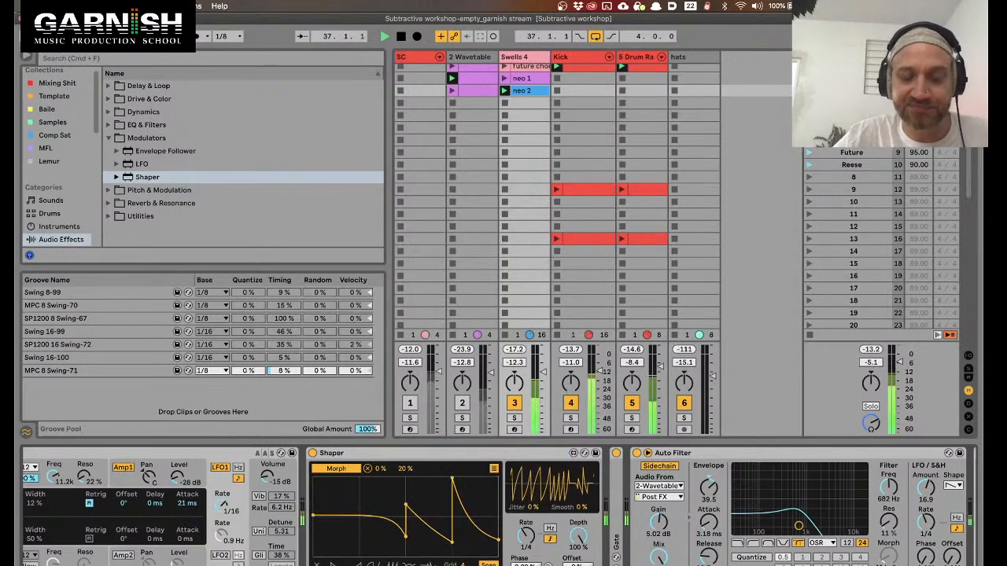
Load the smoothly decaying preset curve in the Shaper and set its grid to 8
left_click(390, 564)
left_click(339, 564)
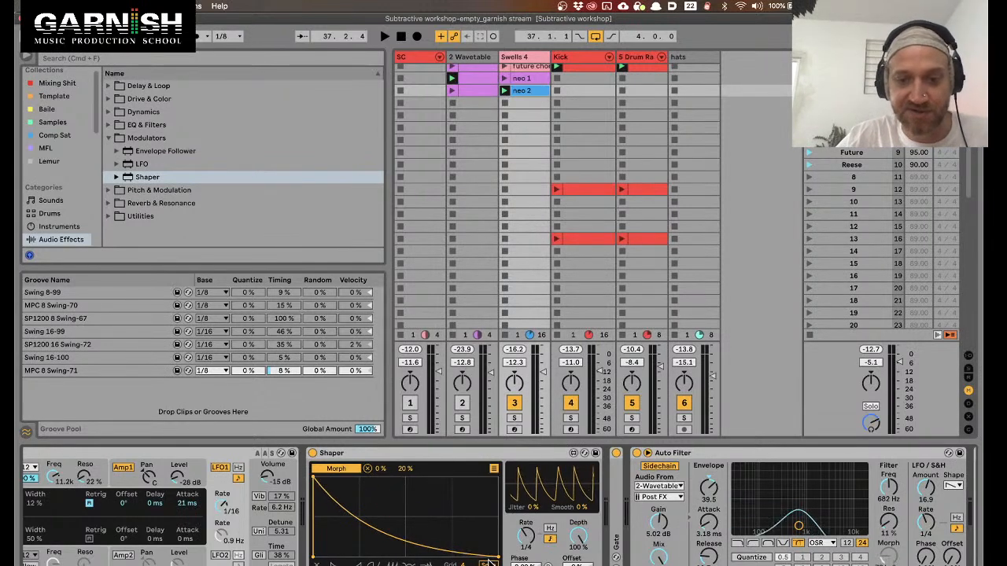
left_click_drag(318, 472, 282, 433)
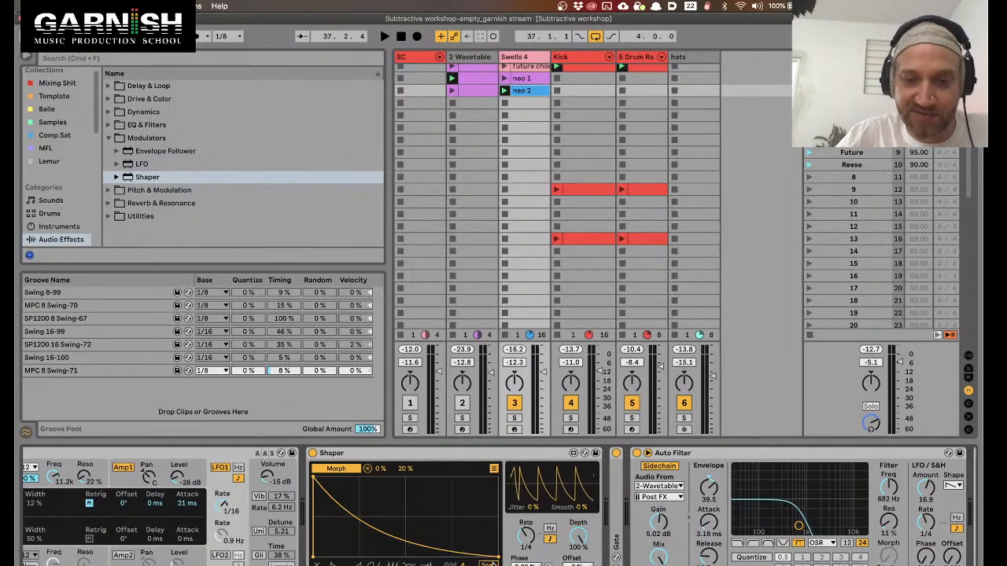
mouse_move(313, 472)
left_mouse_down()
mouse_move(333, 469)
mouse_move(313, 469)
left_mouse_up()
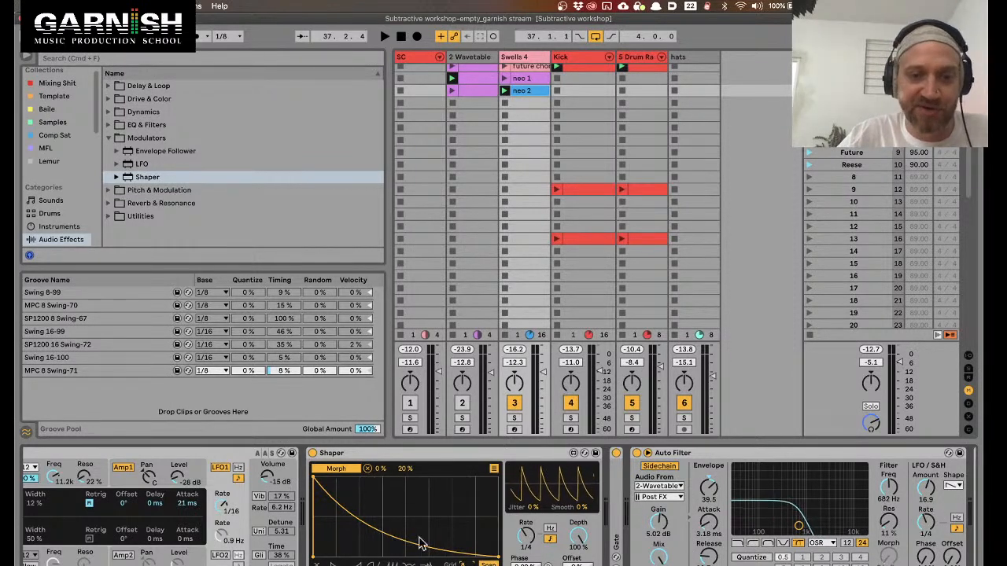
Reshape the Shaper curve into a straight peak at the first grid line, a low point at the third, and a bent rise to a midpoint peak
left_click_drag(314, 477, 346, 476)
left_click_drag(378, 519, 384, 559)
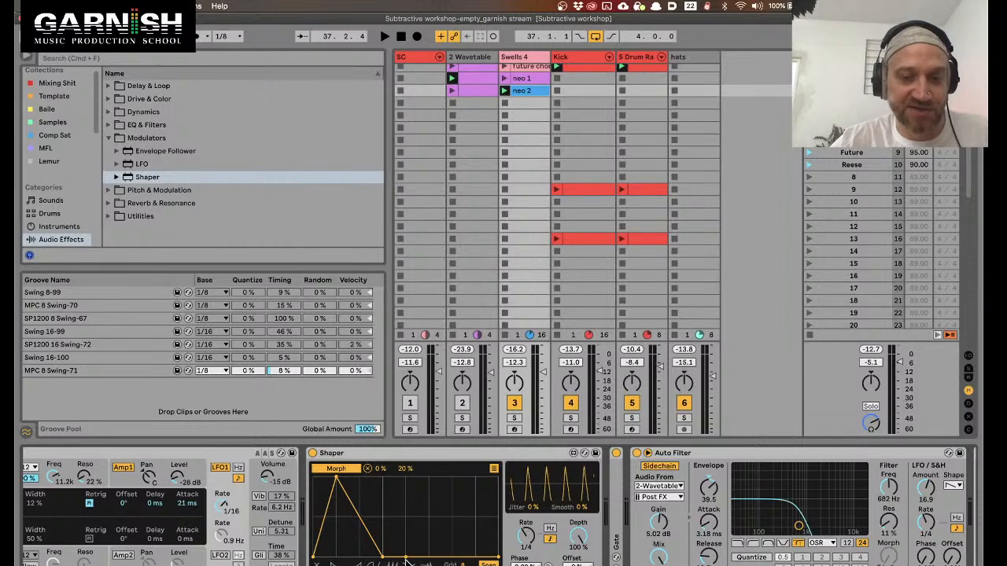
left_click_drag(409, 560, 410, 477)
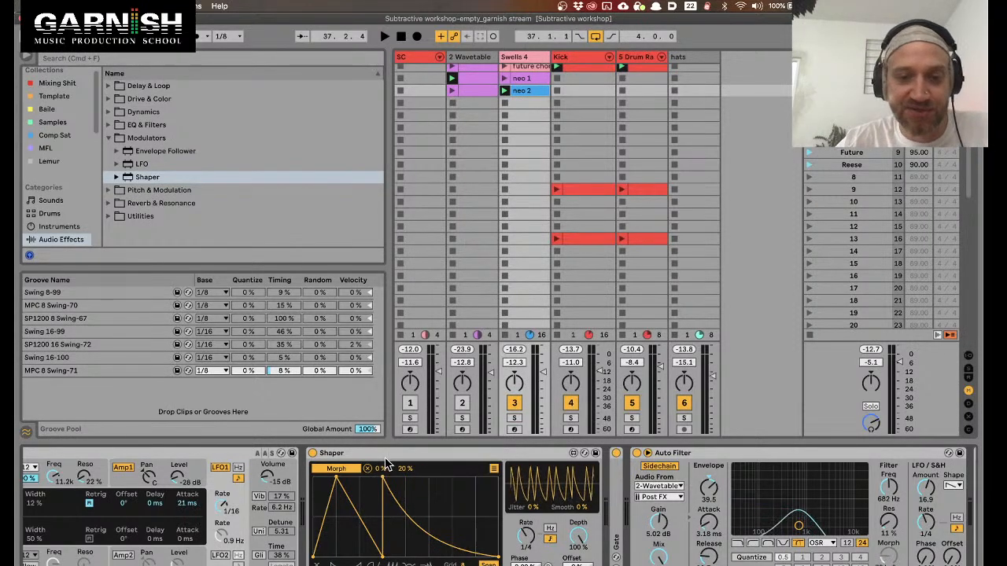
mouse_move(399, 513)
left_mouse_down()
mouse_move(399, 540)
mouse_move(399, 486)
mouse_move(399, 543)
mouse_move(399, 482)
mouse_move(399, 543)
mouse_move(399, 484)
mouse_move(399, 543)
mouse_move(399, 484)
mouse_move(399, 527)
mouse_move(401, 516)
left_mouse_up()
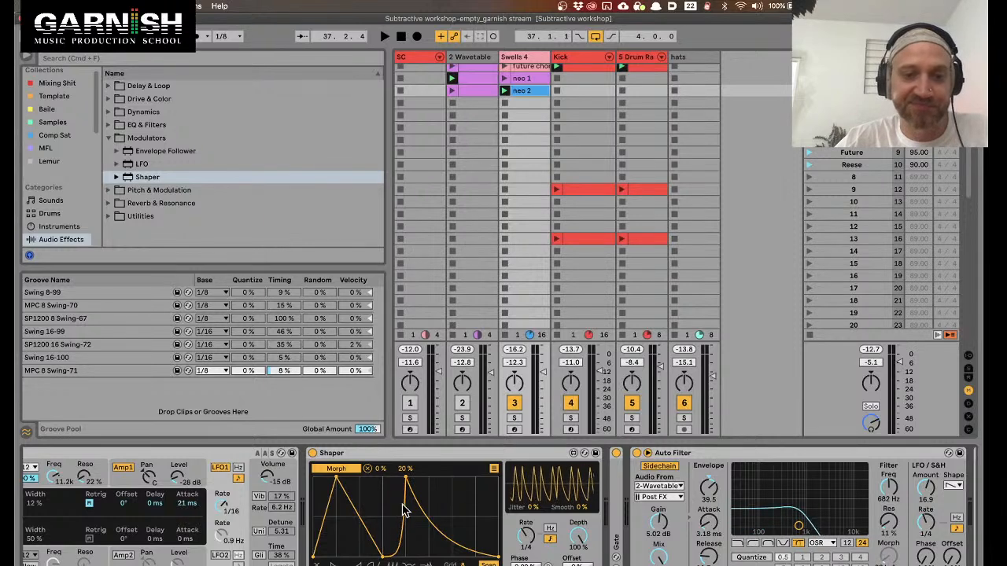
Leave the second peak at the midpoint and square off the first peak into a plateau across the curve's first quarter
left_click_drag(409, 478, 421, 477)
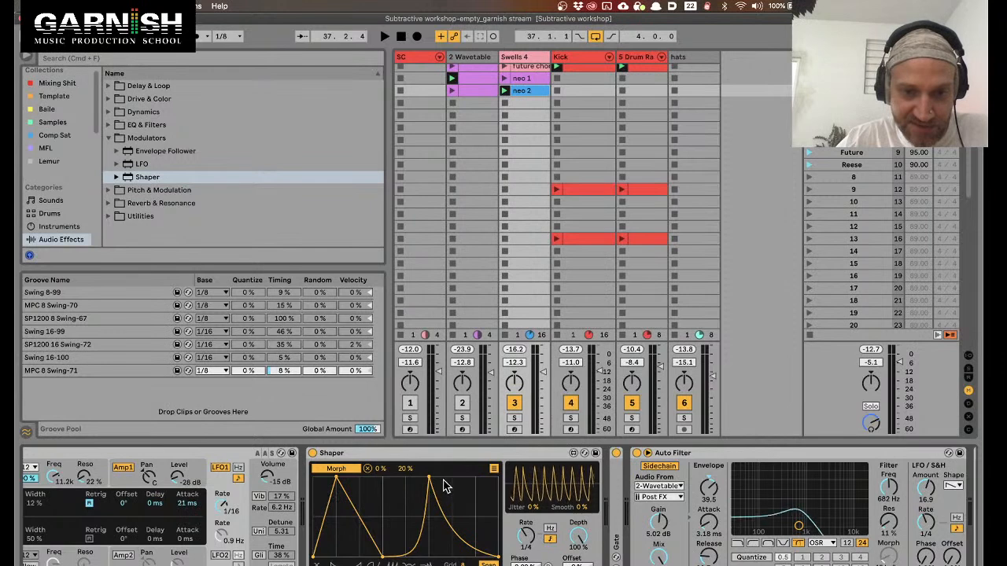
left_click_drag(428, 478, 413, 482)
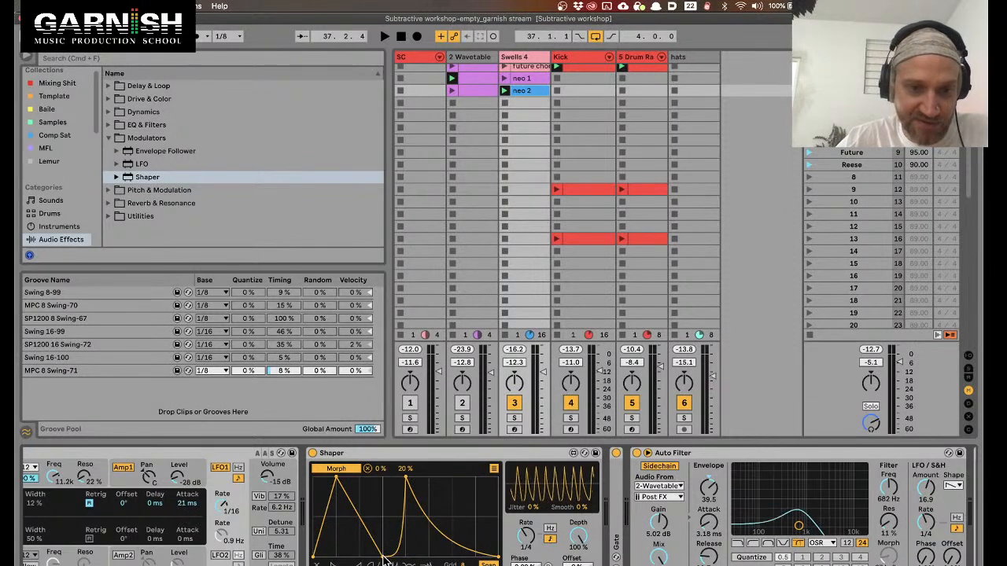
left_click_drag(383, 555, 364, 559)
left_click_drag(349, 520, 350, 478)
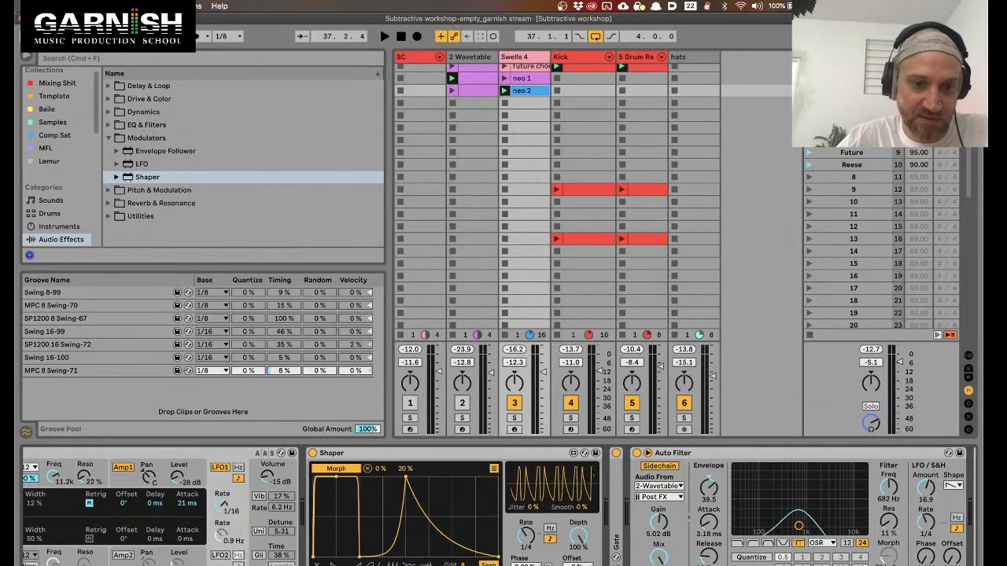
During playback, bow the curve's closing decay outward, and set the Morph maximum to 14% and the Auto Filter LFO amount to 9.19
key("space")
left_click_drag(447, 513, 406, 475)
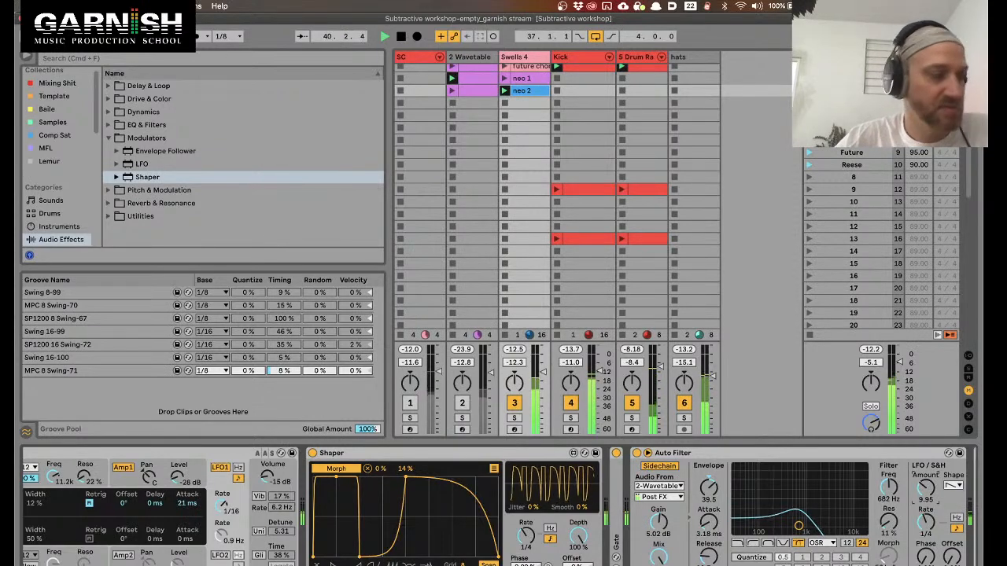
scroll(767, 517, "right", 5)
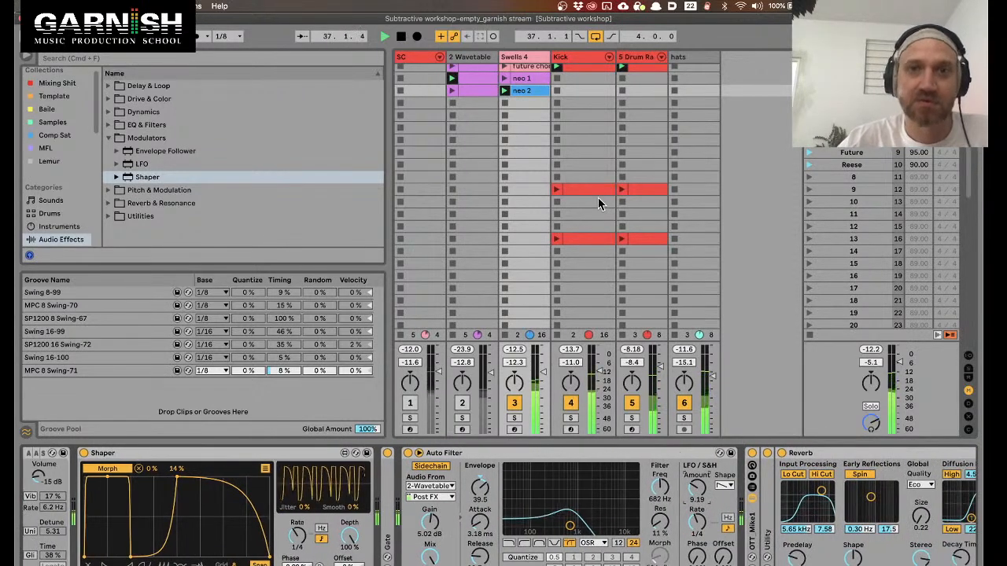
Launch the third and then the first clip on the Wavetable track, and return to the Swells 4 track's devices
left_click(452, 91)
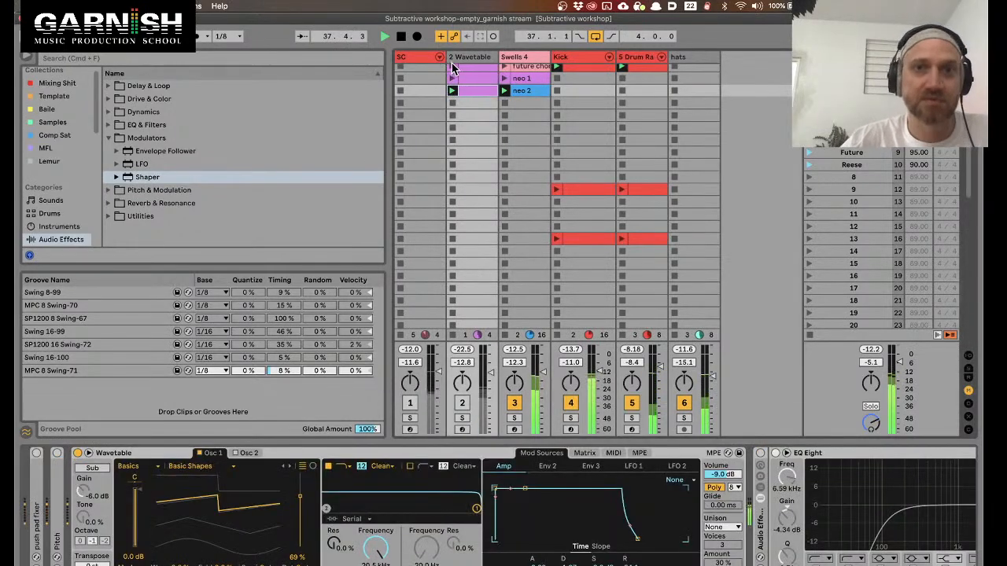
scroll(452, 86, "up", 1)
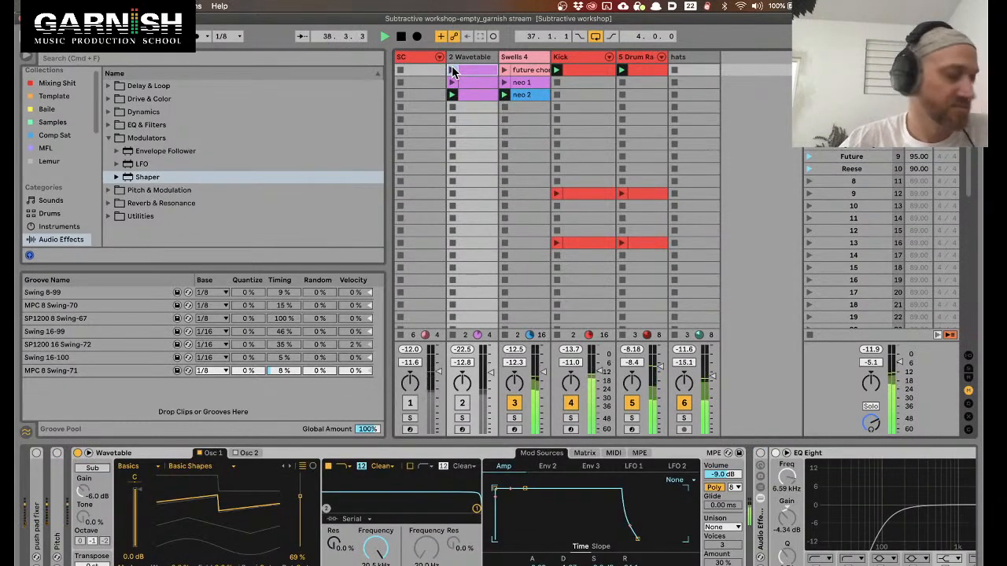
left_click(452, 70)
left_click(452, 70)
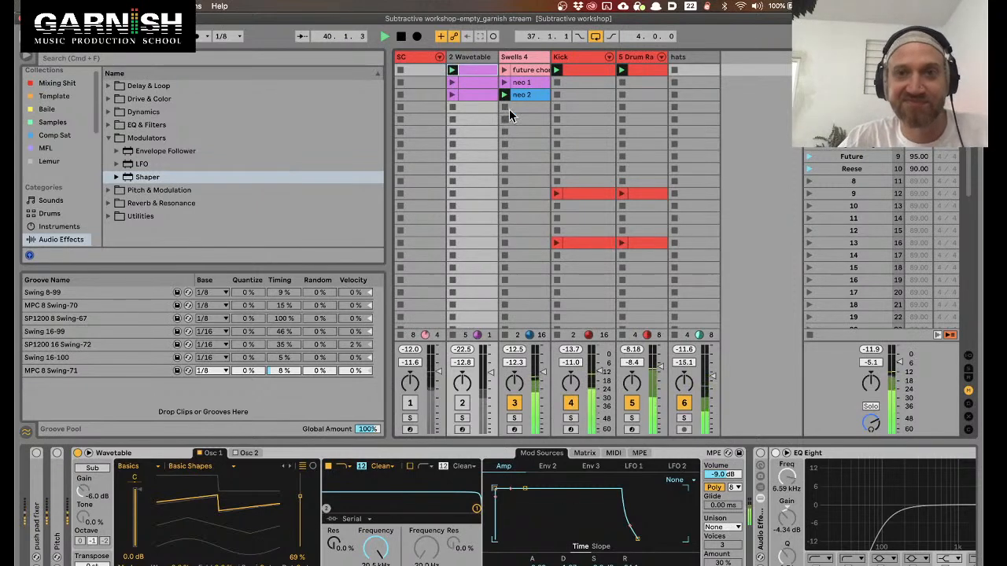
left_click(516, 58)
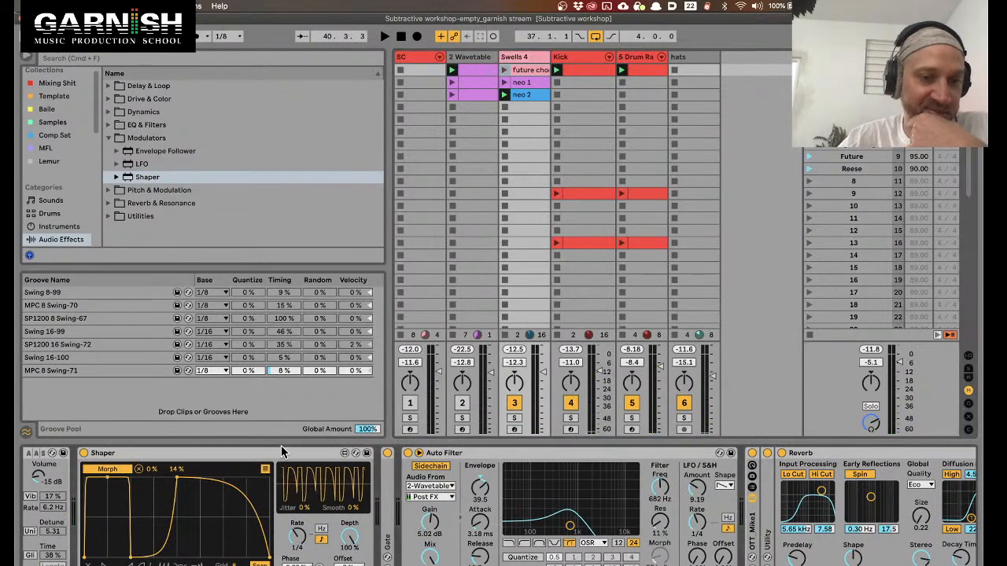
Review the Shaper's list of mapped parameters and the Auto Filter they control, and return to the curve display
scroll(556, 546, "right", 1)
scroll(555, 548, "left", 1)
scroll(554, 549, "left", 2)
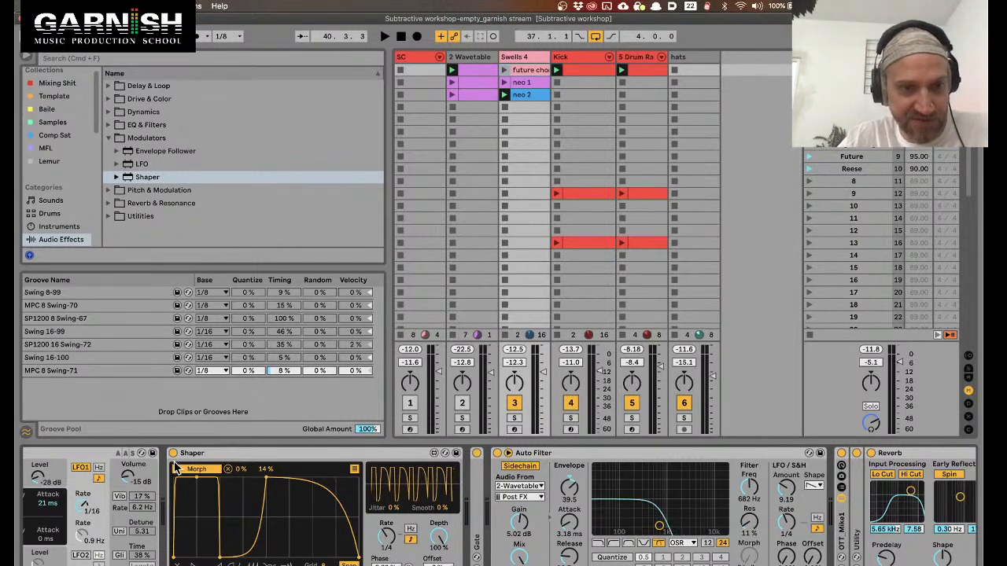
left_click(353, 471)
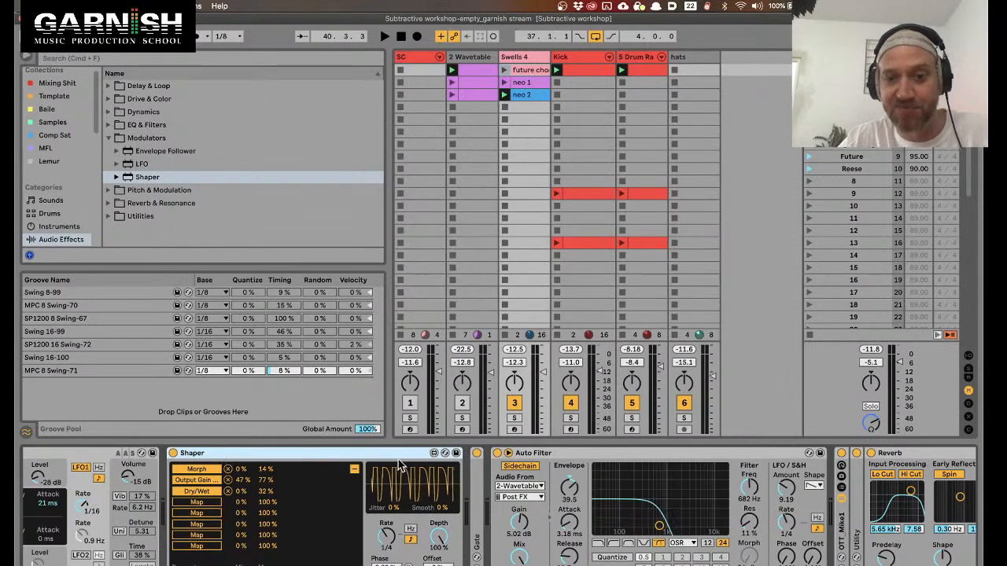
left_click(542, 456)
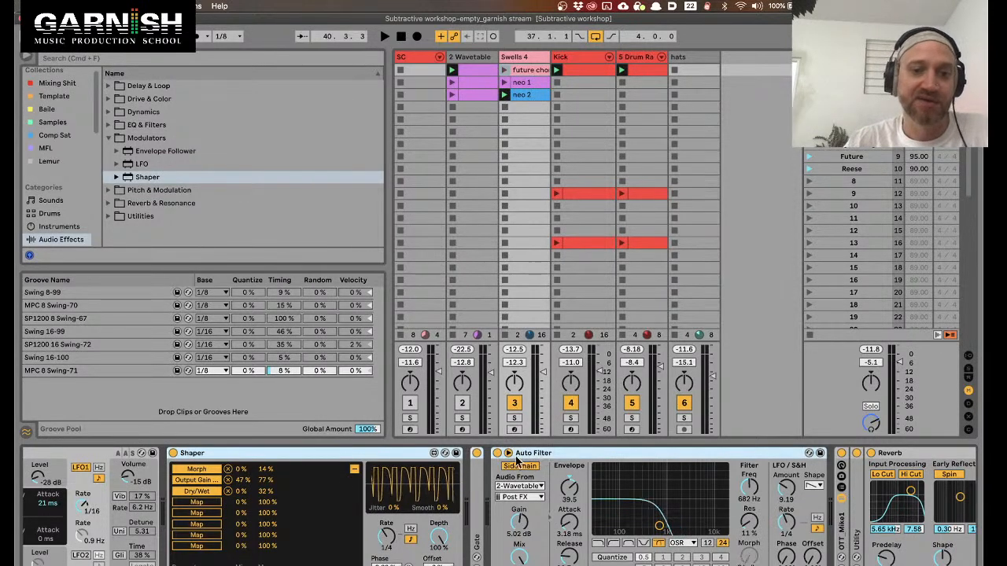
left_click(322, 458)
left_click(354, 470)
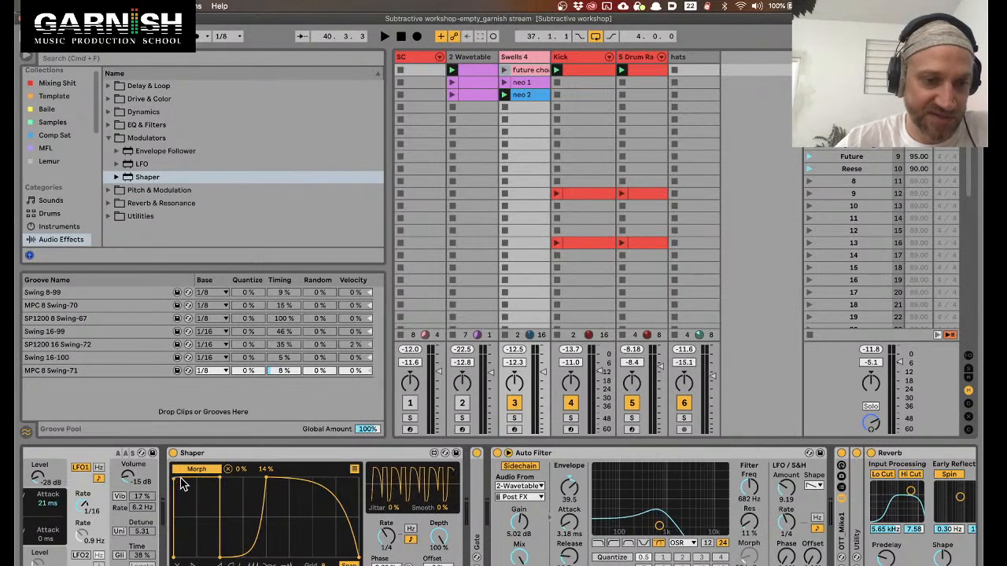
Reshape the second half of the Shaper curve into a square pulse from the midpoint to three quarters, with a vertical rise and fall
left_click(262, 535)
left_click_drag(285, 500, 307, 445)
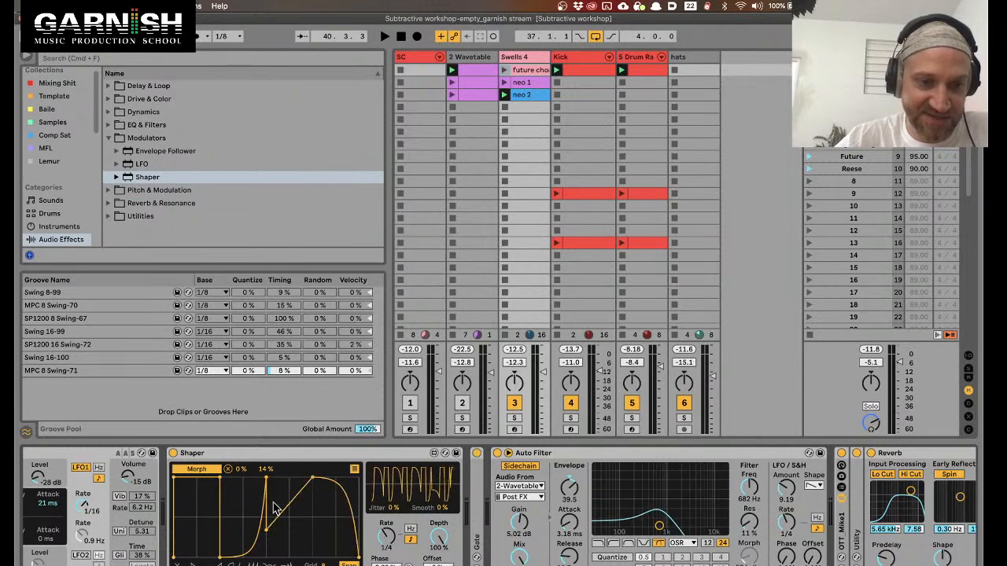
left_click_drag(267, 526, 273, 439)
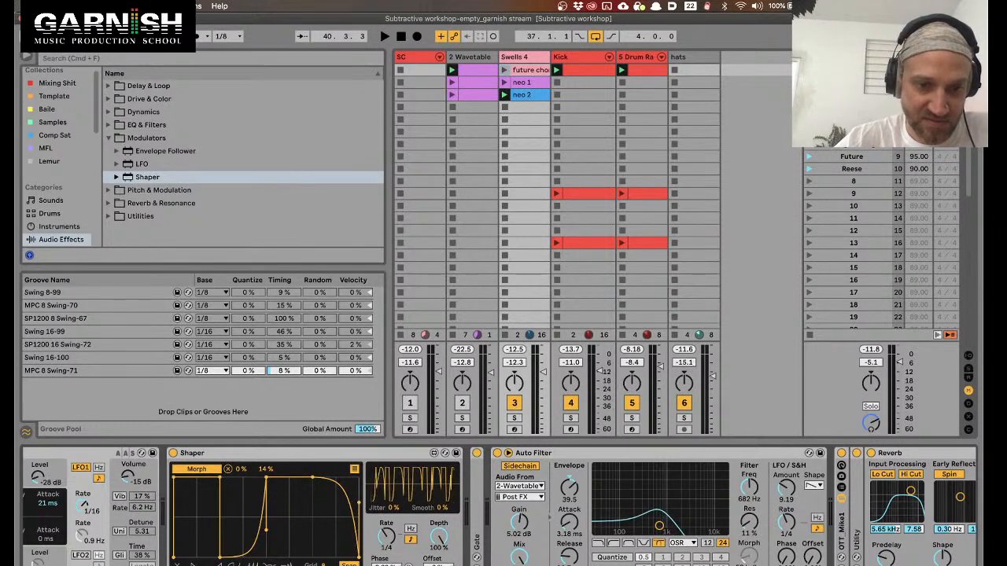
left_click_drag(358, 561, 323, 564)
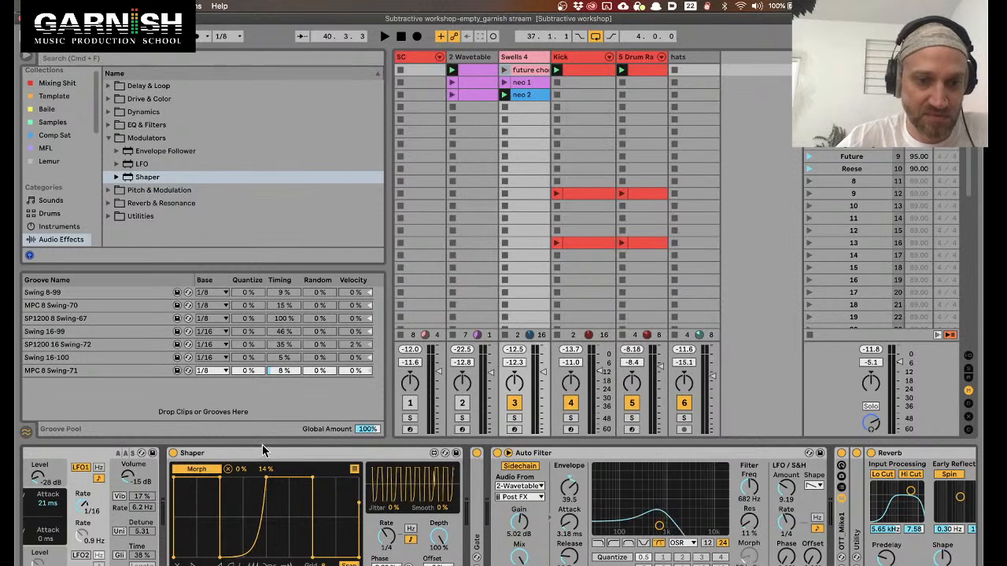
left_click_drag(260, 528, 281, 561)
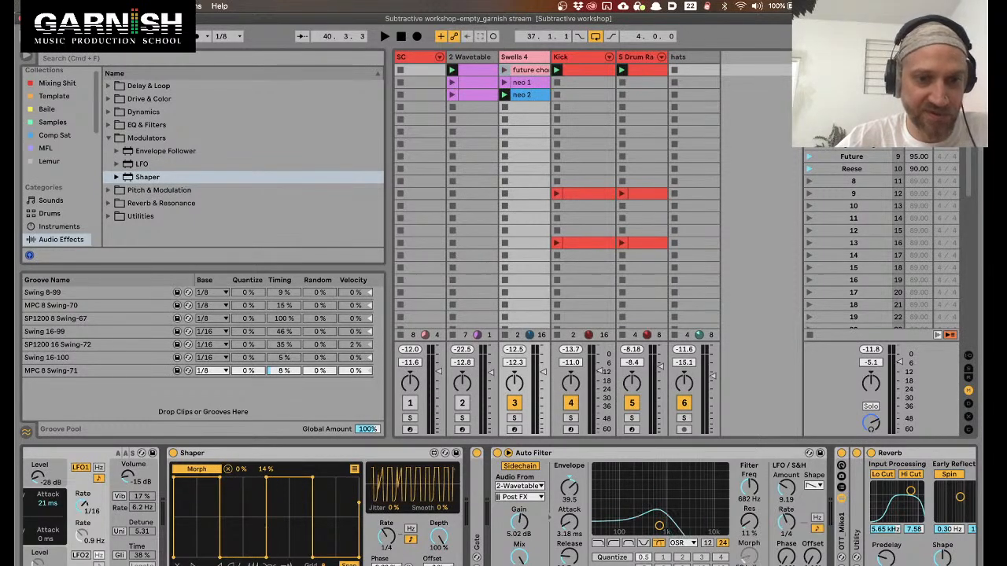
During playback, turn off the Gate on the Swells 4 track and toggle the Auto Filter off and on for comparison
key("space")
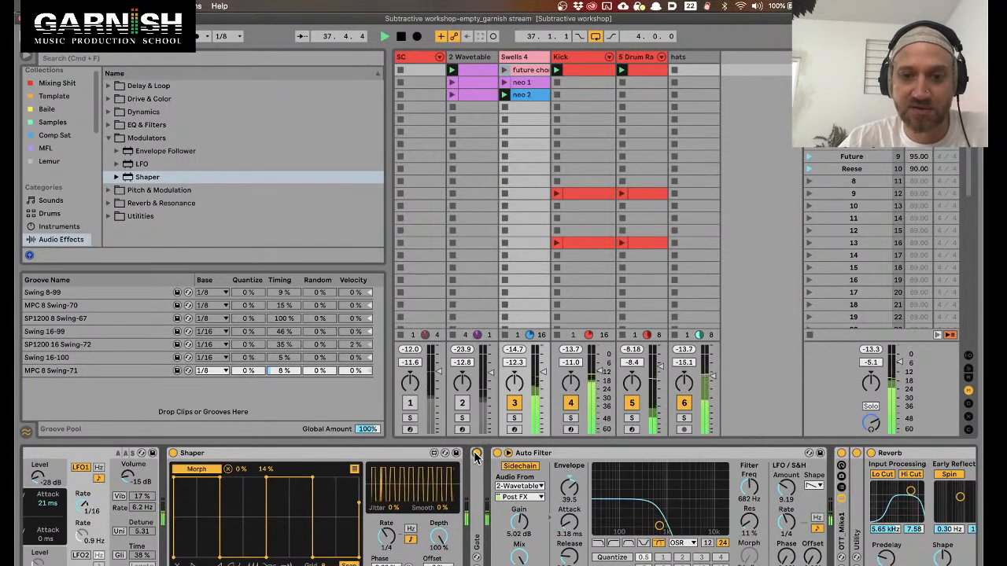
left_click(498, 453)
left_click(498, 454)
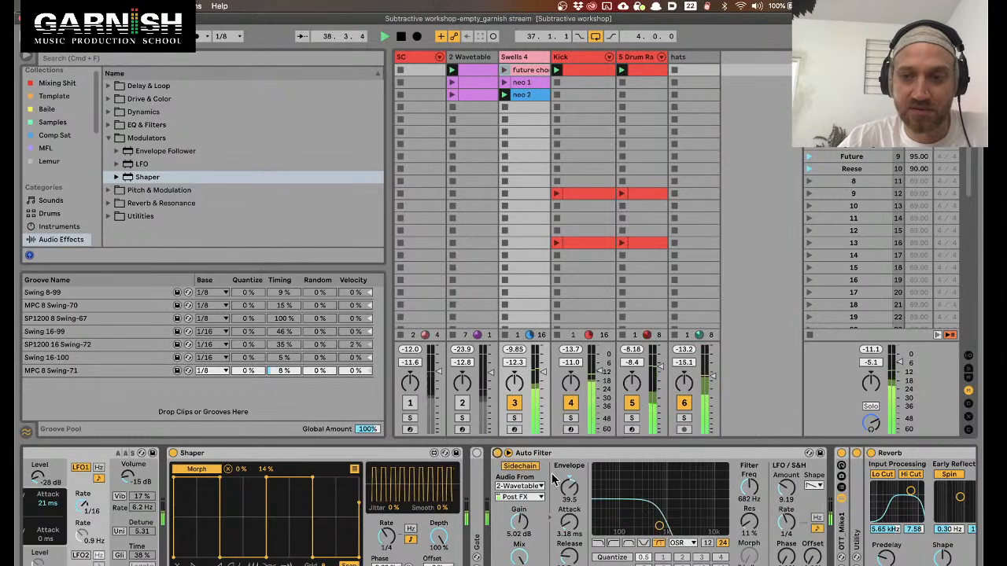
scroll(554, 478, "right", 4)
scroll(352, 485, "left", 5)
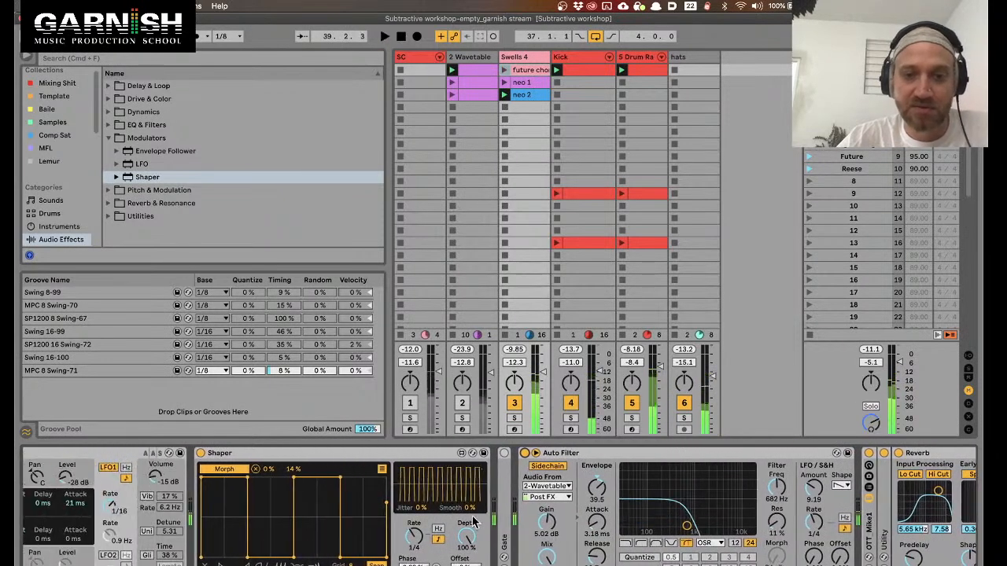
Audition the Shaper with Smooth raised to 32% and again with Smooth returned to 0%
mouse_move(472, 508)
left_mouse_down()
mouse_move(472, 494)
mouse_move(472, 515)
mouse_move(472, 505)
left_mouse_up()
key("space")
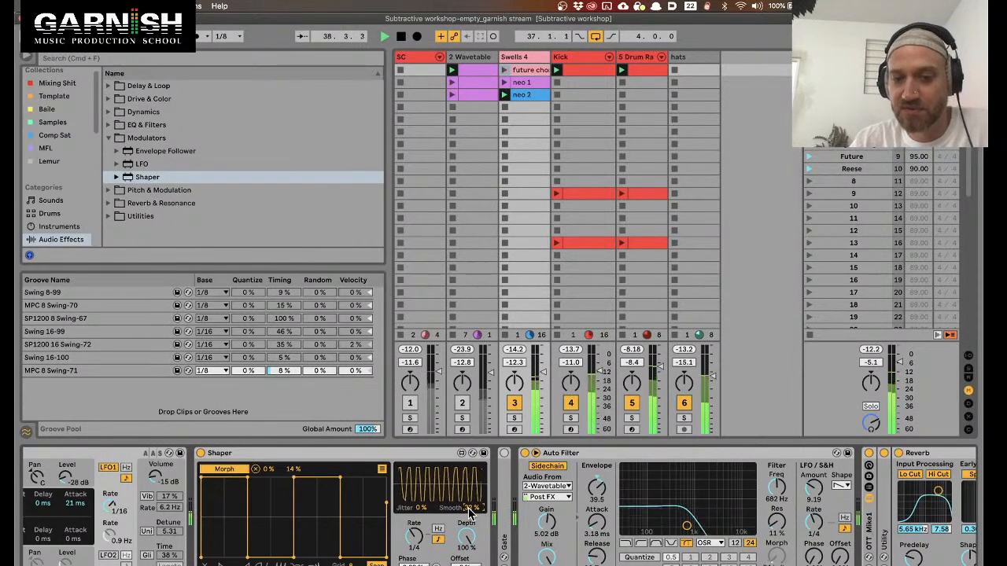
key("space")
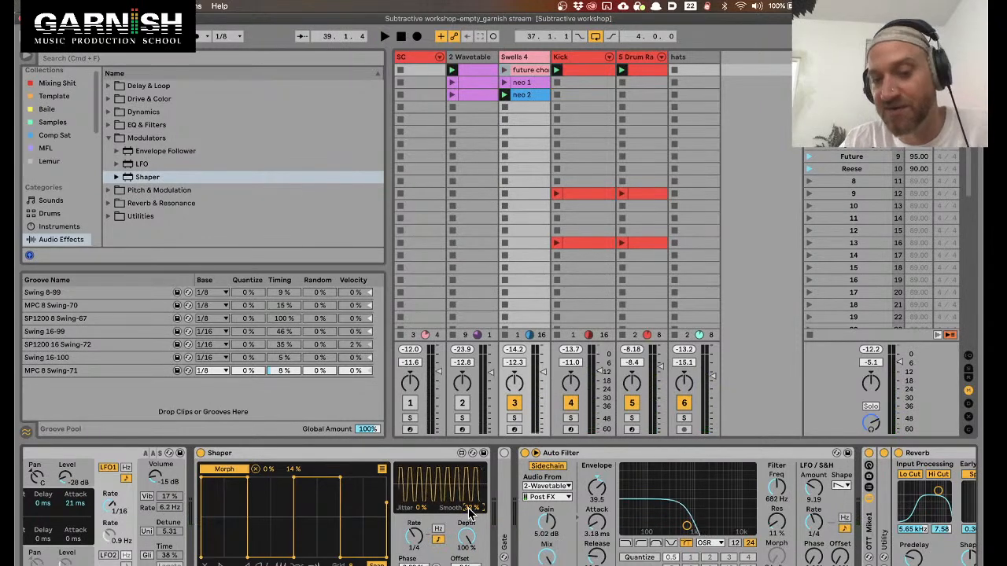
left_click_drag(472, 509, 470, 532)
key("space")
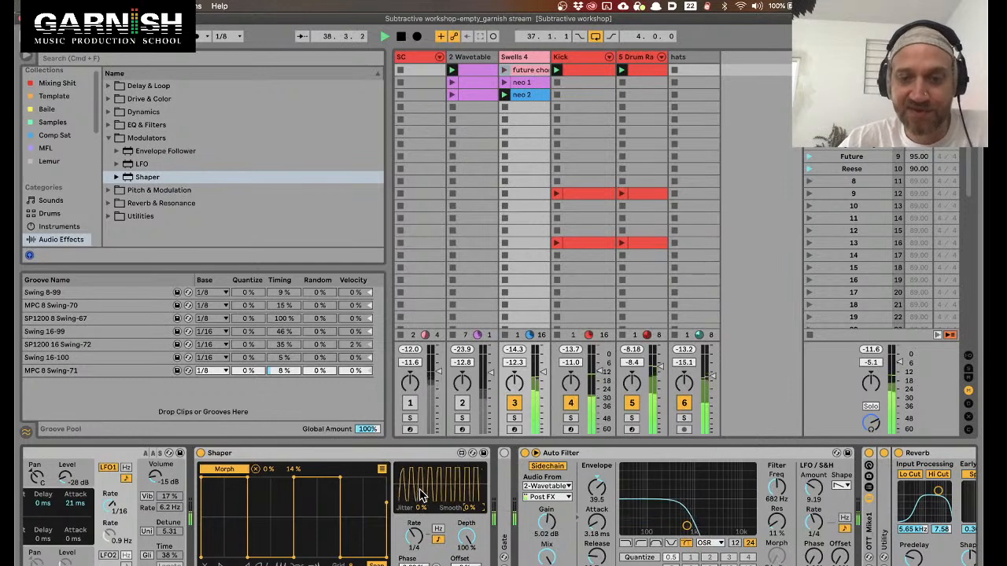
key("space")
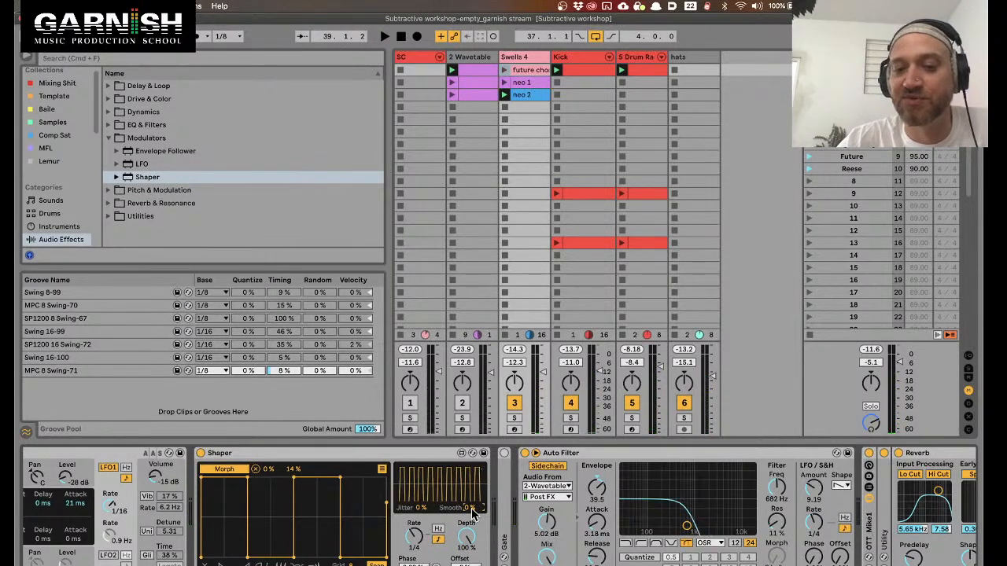
Raise the Shaper's Smooth to 27% during playback, reset it to 0%, and replay the loop
key("space")
left_click_drag(472, 510, 472, 489)
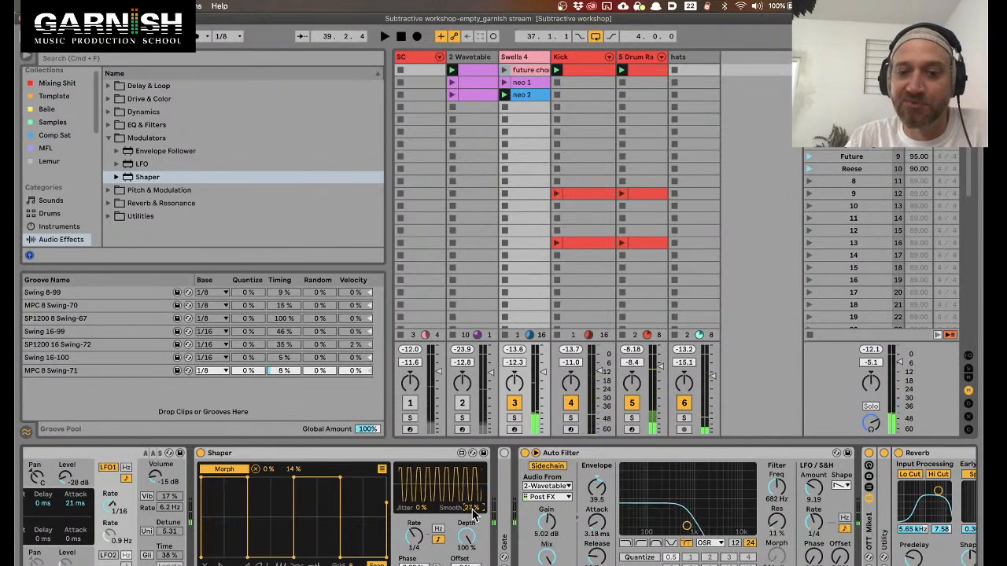
left_click_drag(472, 512, 472, 543)
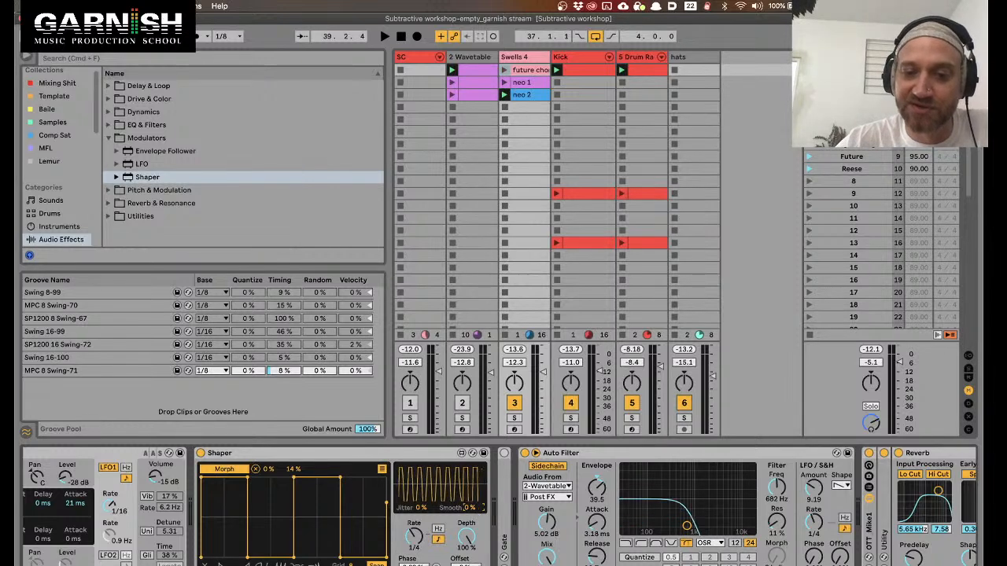
key("space")
left_click_drag(473, 512, 473, 529)
key("space")
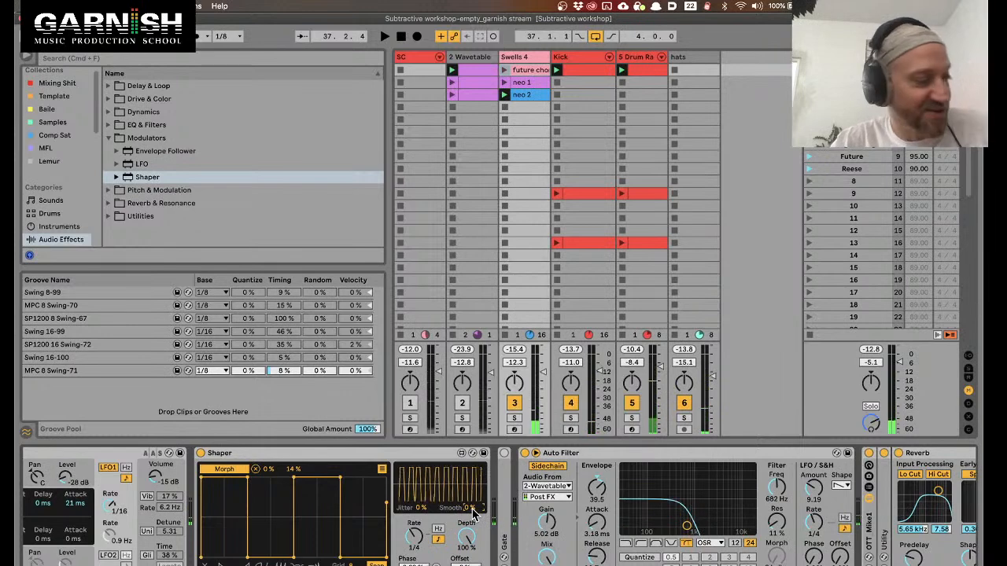
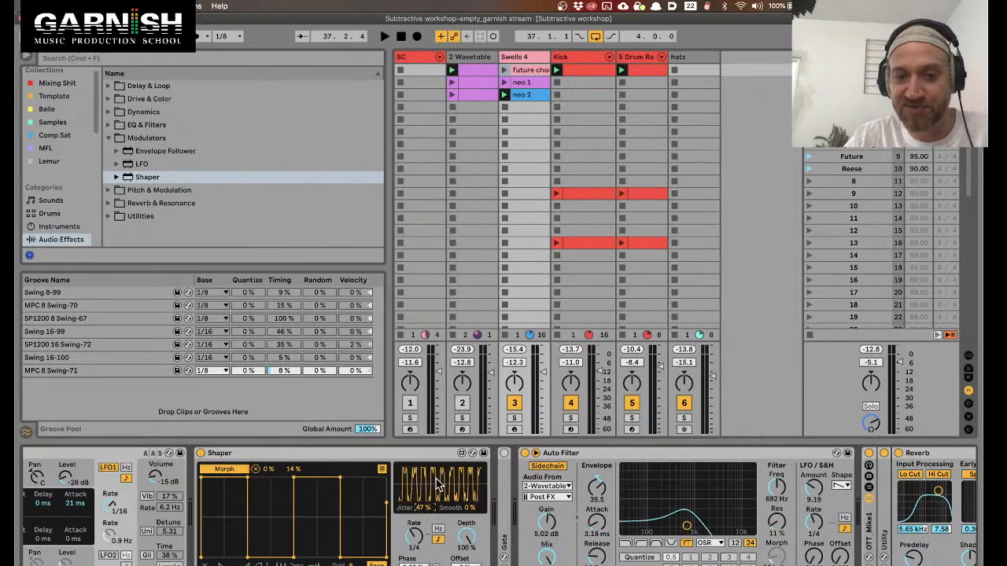
Starting from a 47% Jitter, play the loop and set the Shaper's Jitter to 4% and Smooth to 41%
key("space")
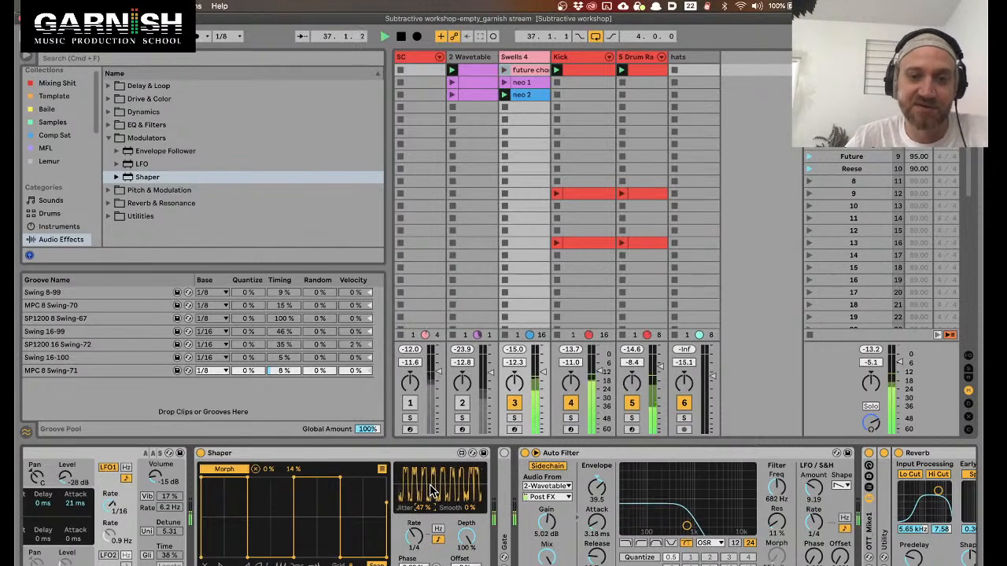
left_click_drag(423, 509, 423, 513)
key("space")
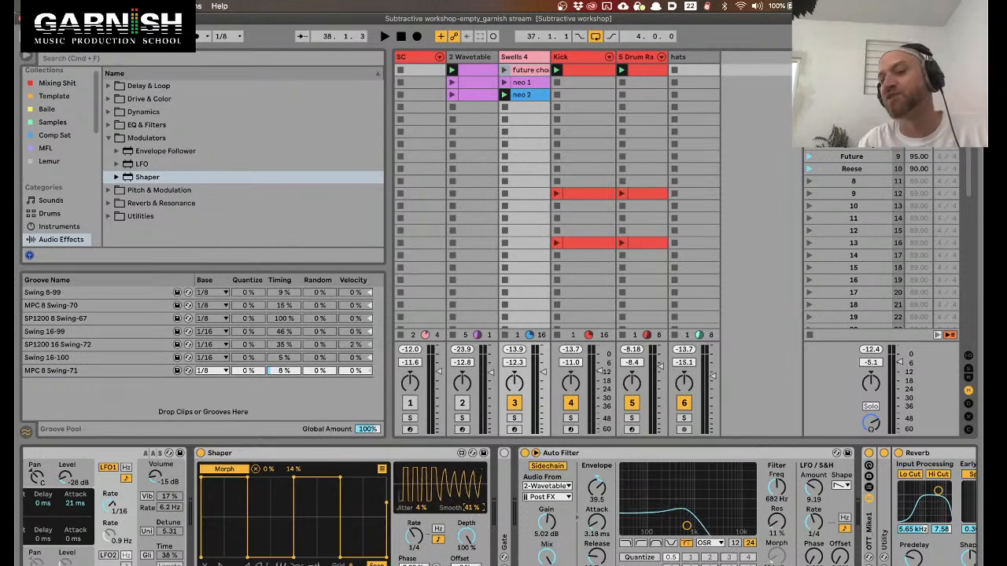
mouse_move(445, 555)
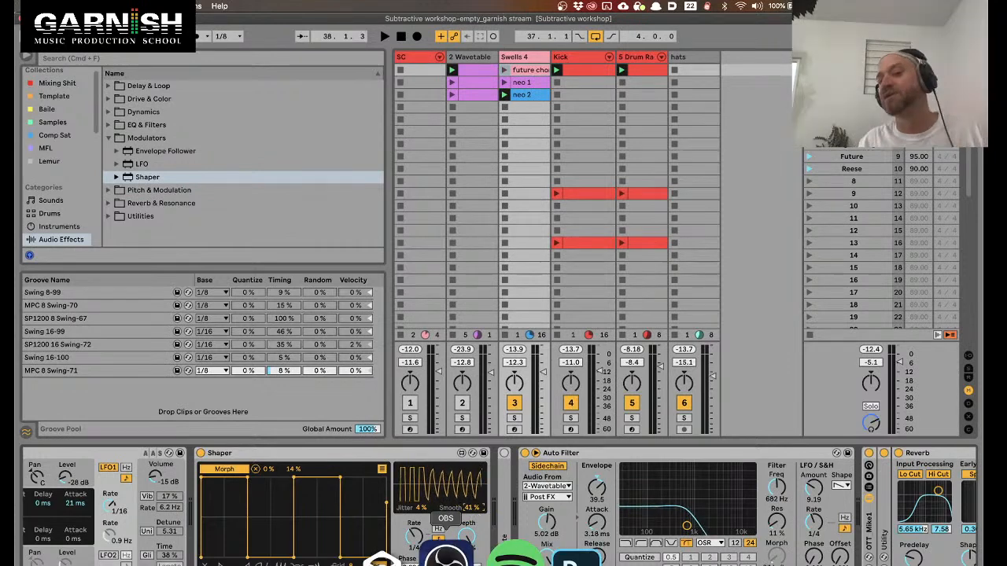
left_click(425, 455)
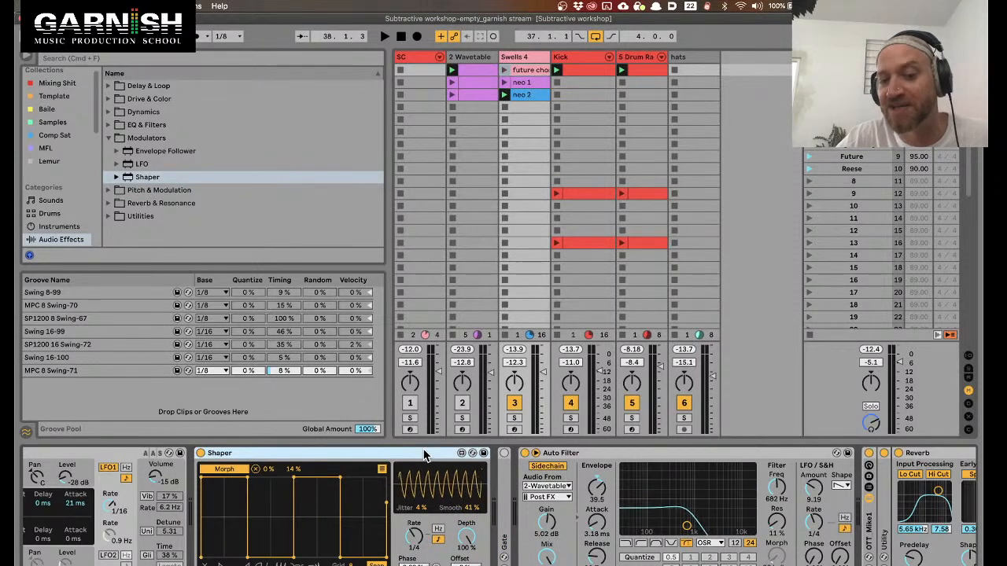
Shift the Shaper's Phase during playback and audition the modulation by restarting the loop
key("space")
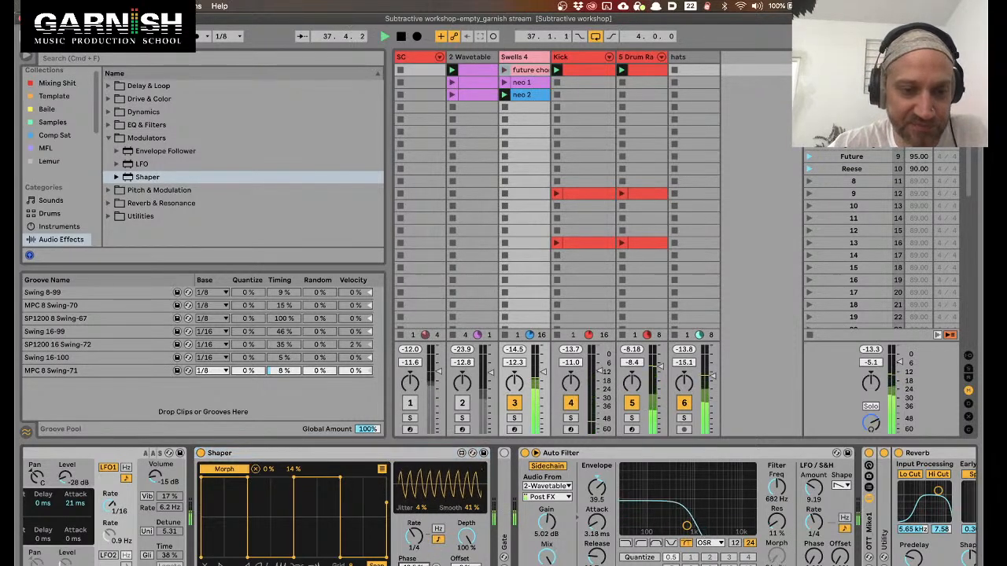
key("space")
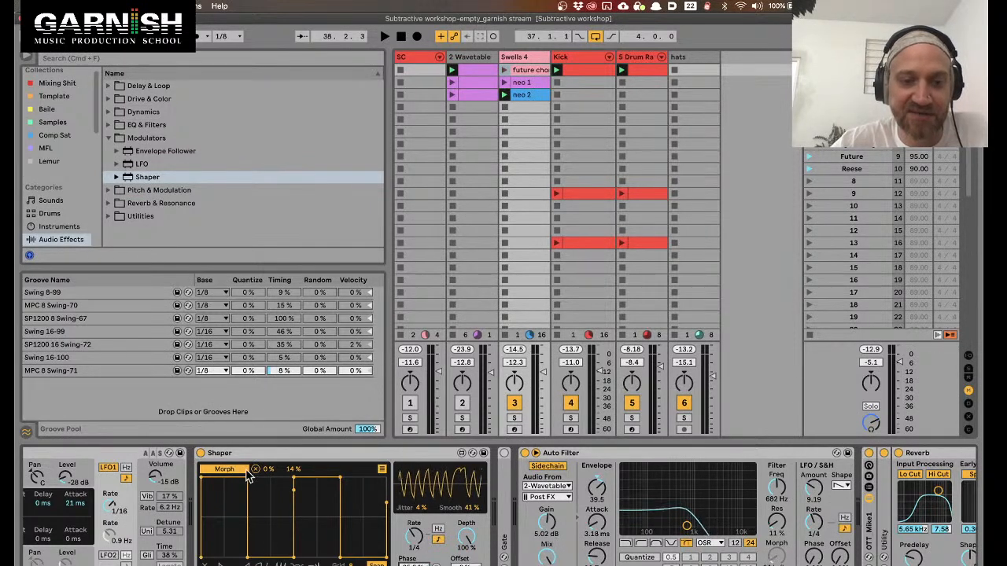
key("space")
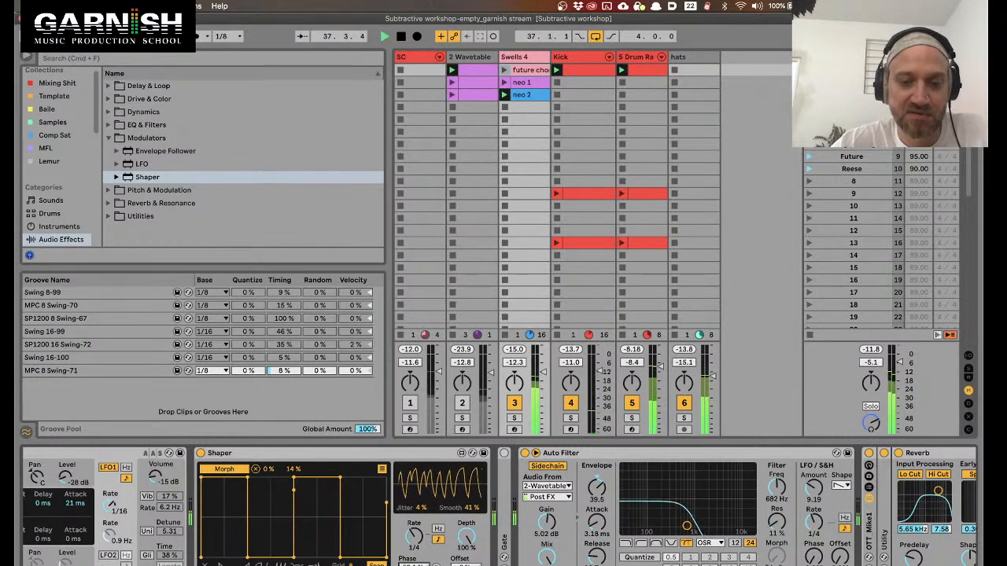
key("space")
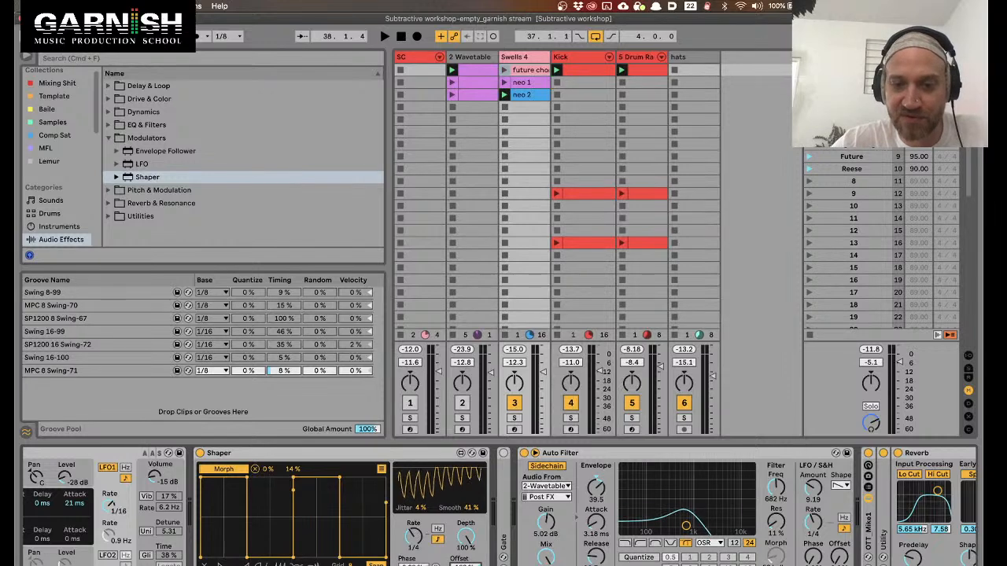
Set the Shaper's Jitter to 0%, Smooth to 4% and the Morph maximum to 100%, and audition the loop
key("space")
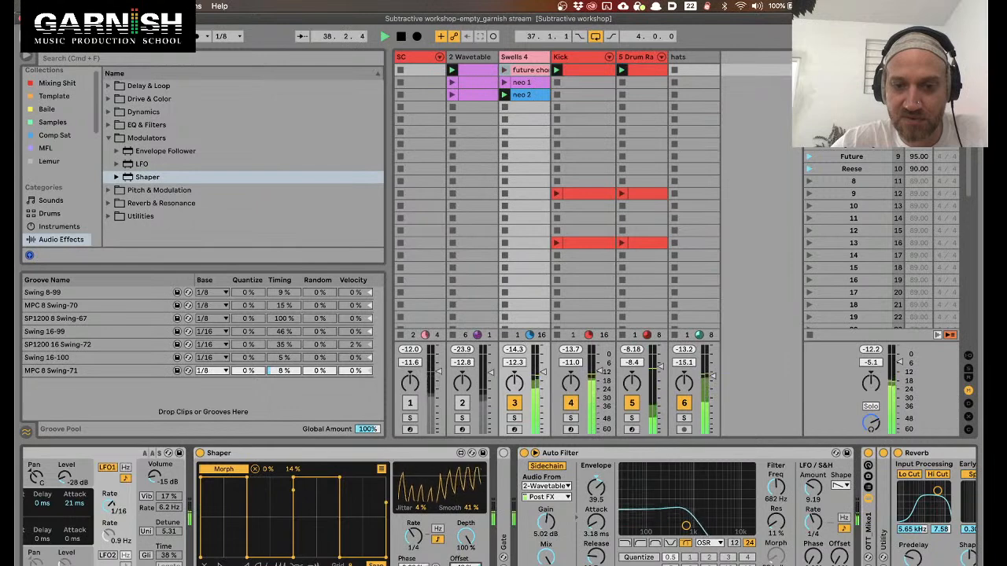
left_click_drag(420, 510, 469, 505)
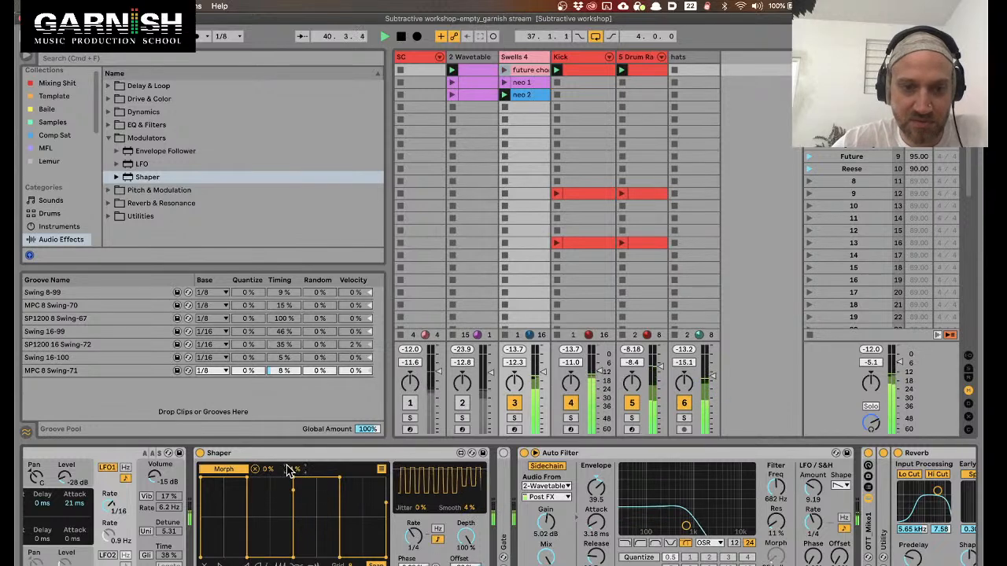
key("space")
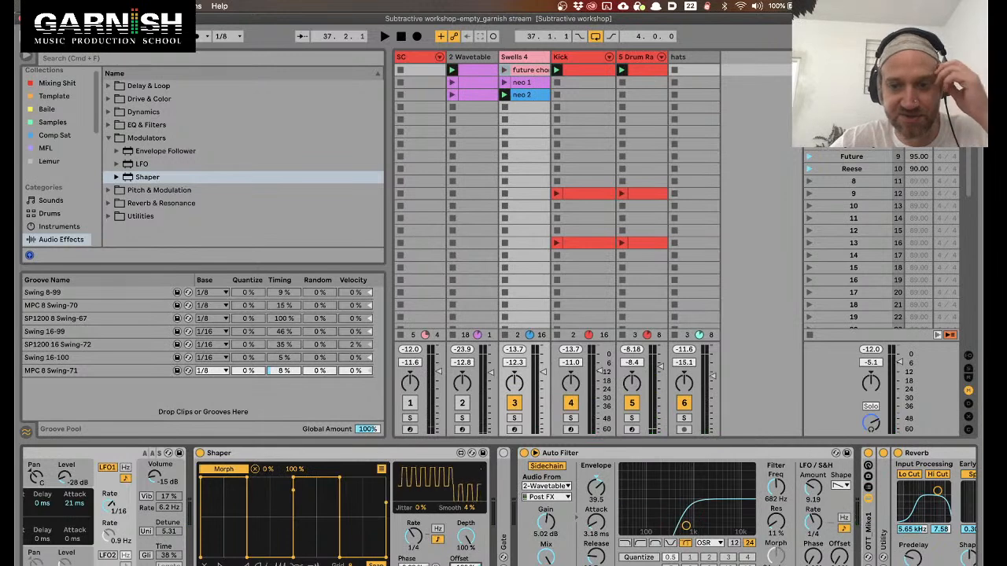
key("space")
key("space")
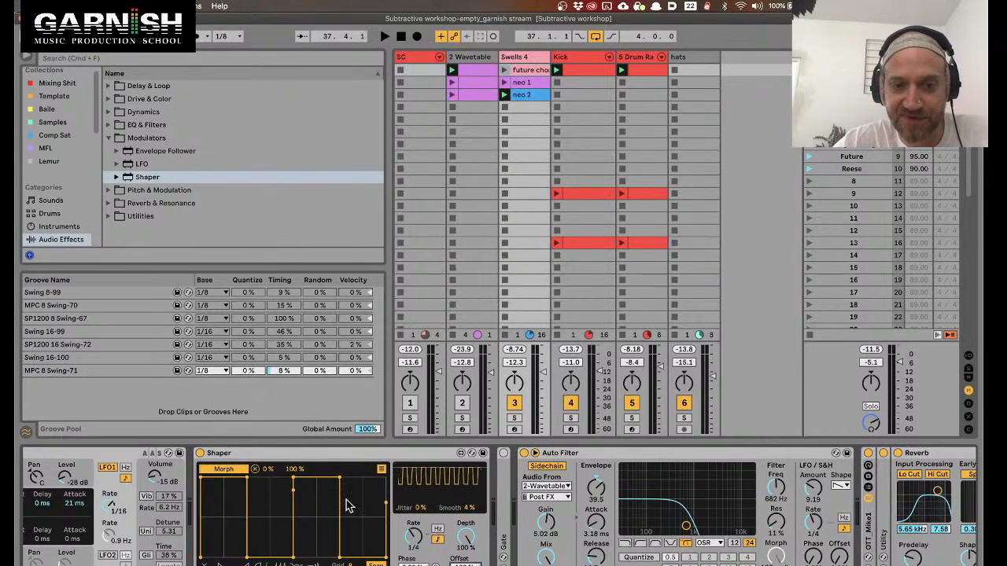
Try a different Shaper Rate while auditioning the loop, and return the Rate to 1/4
key("space")
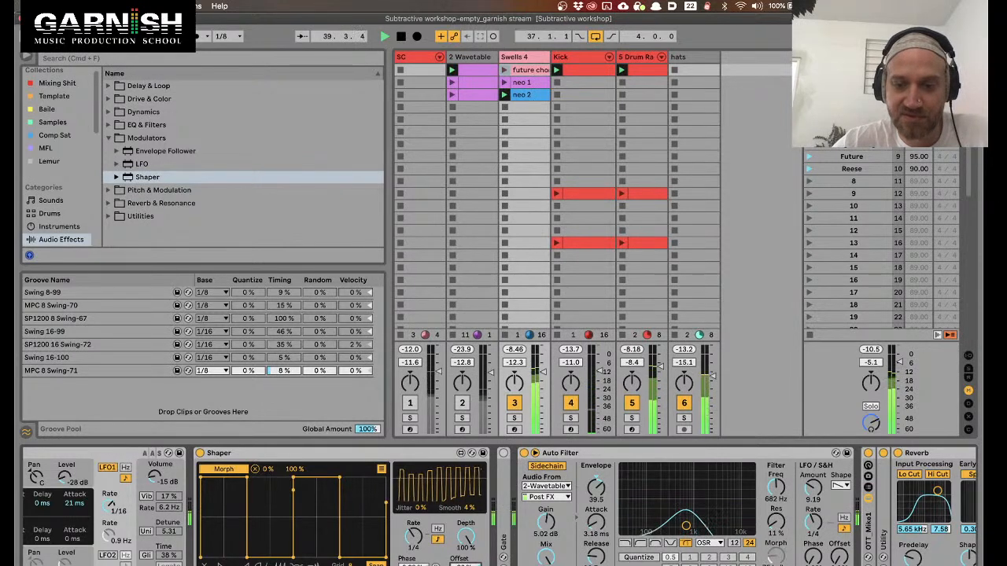
key("space")
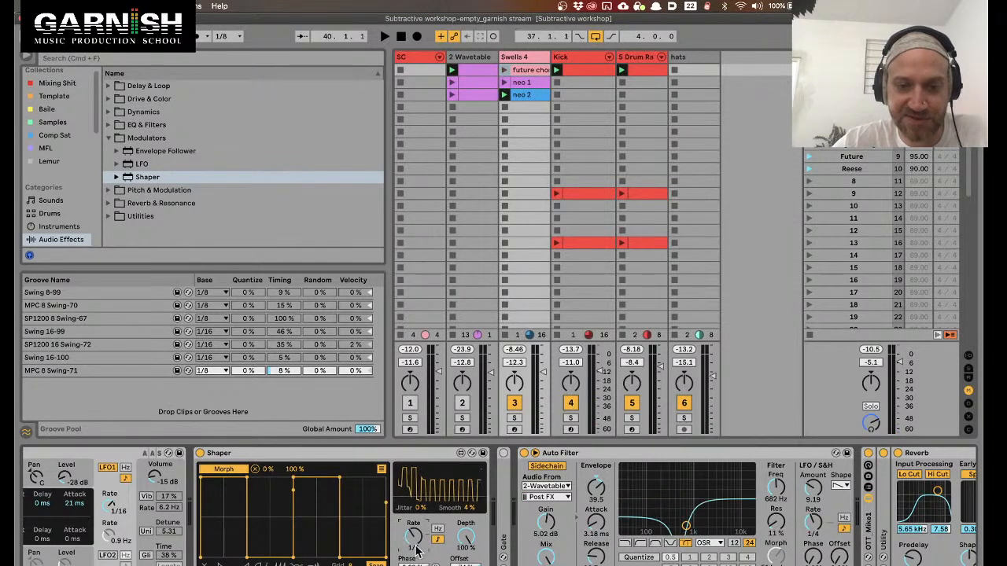
left_click_drag(413, 537, 413, 497)
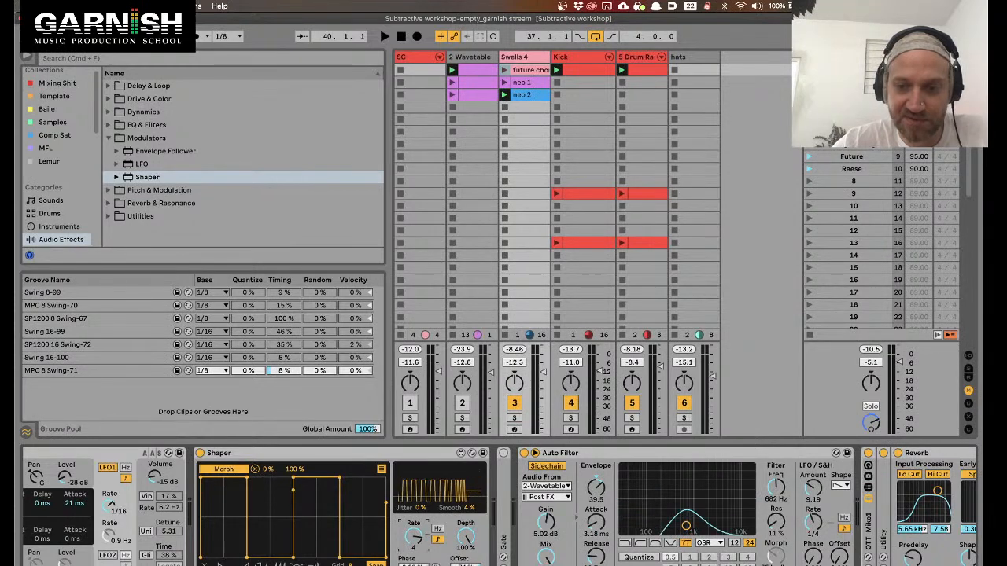
key("space")
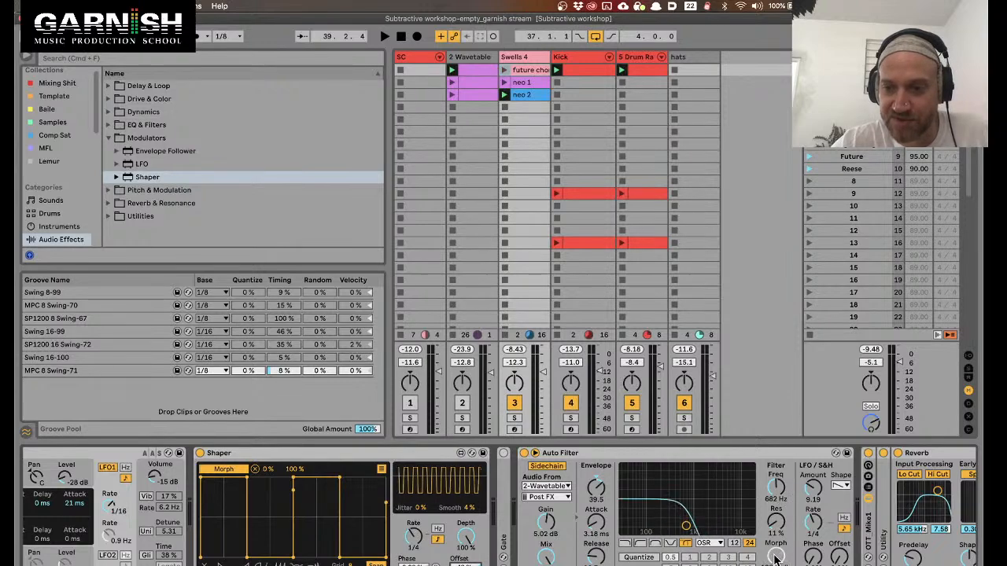
Look over the Swells 4 device chain and shift the first falling edge of the Shaper curve toward the second peak
scroll(774, 553, "right", 6)
scroll(773, 553, "right", 8)
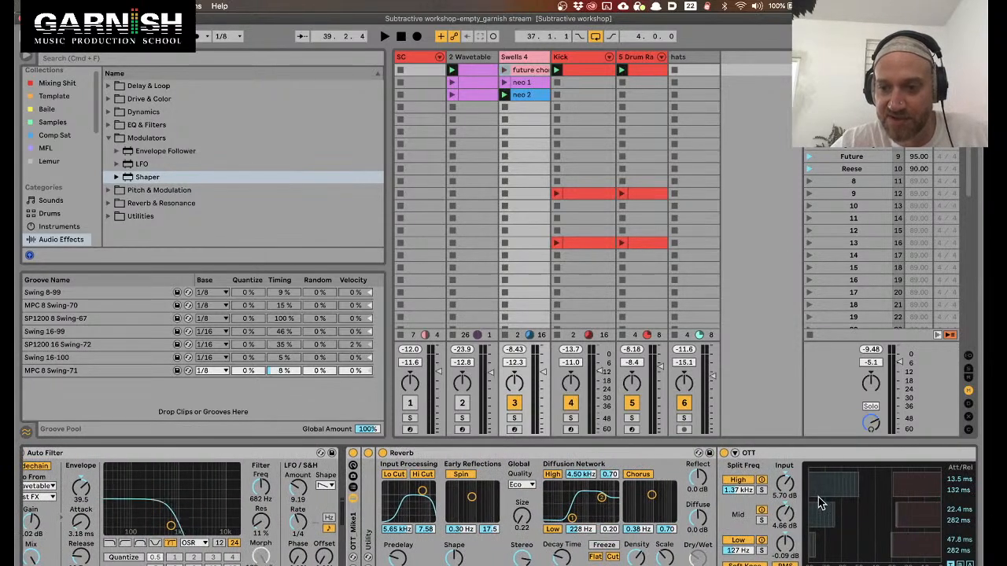
scroll(760, 525, "left", 15)
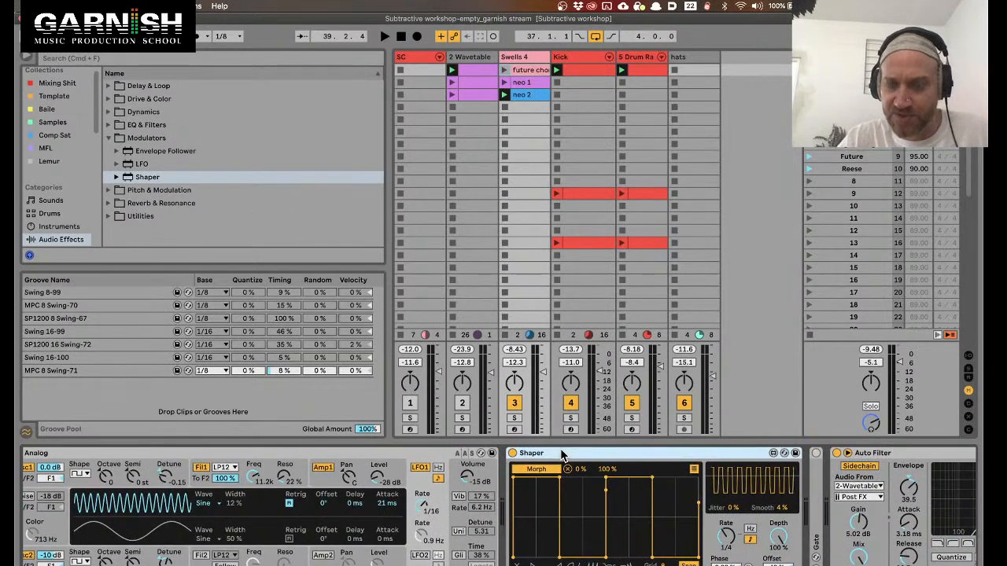
left_click_drag(560, 560, 581, 561)
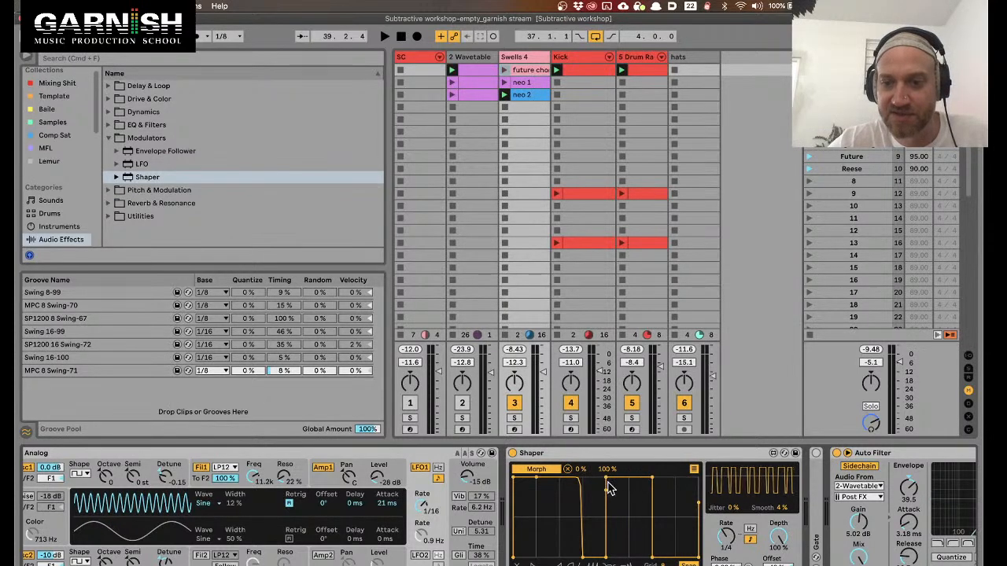
Save the Shaper as a preset named "Shaper demo" in the User Library without copying the related files
scroll(636, 483, "right", 10)
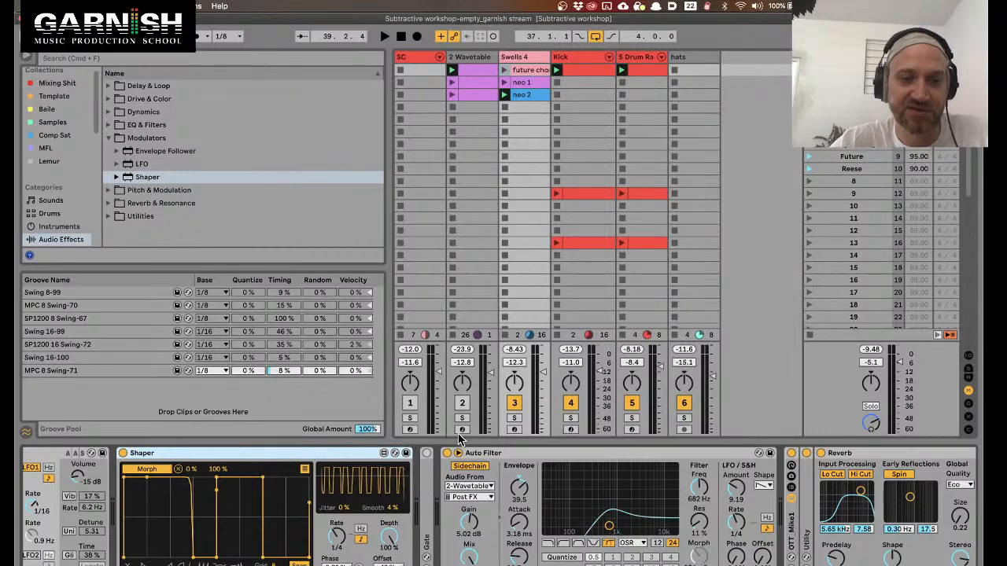
left_click(404, 454)
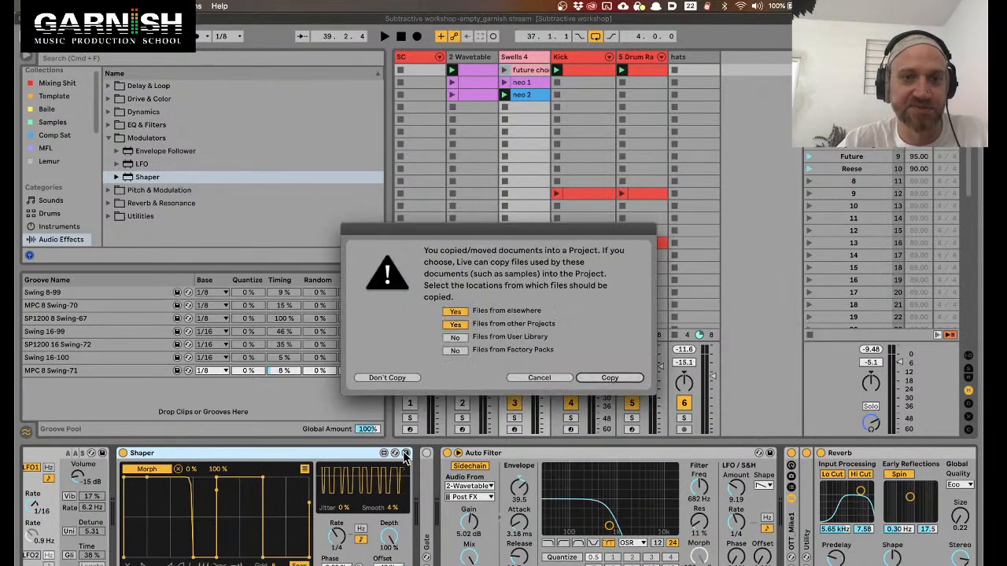
left_click(393, 379)
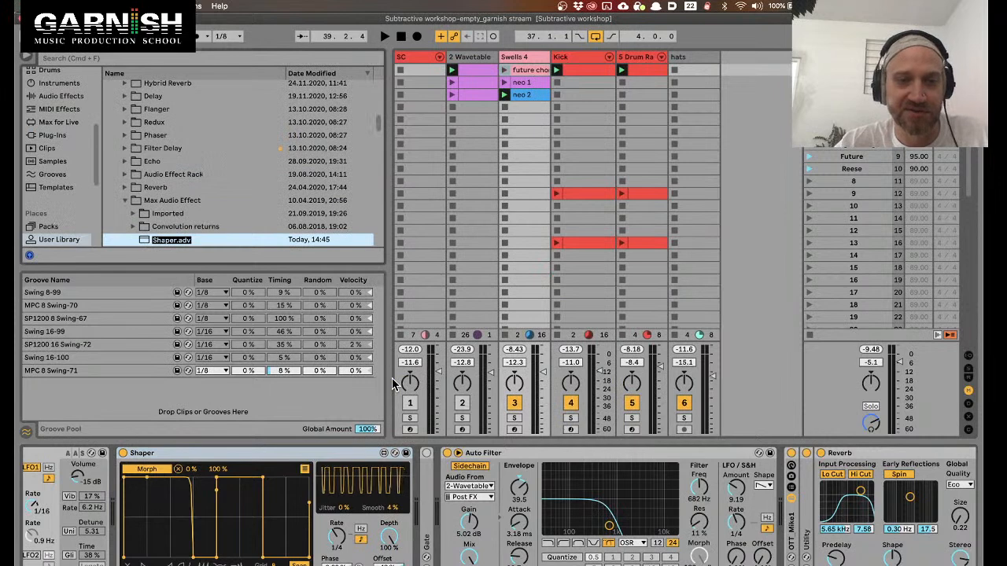
key("Return")
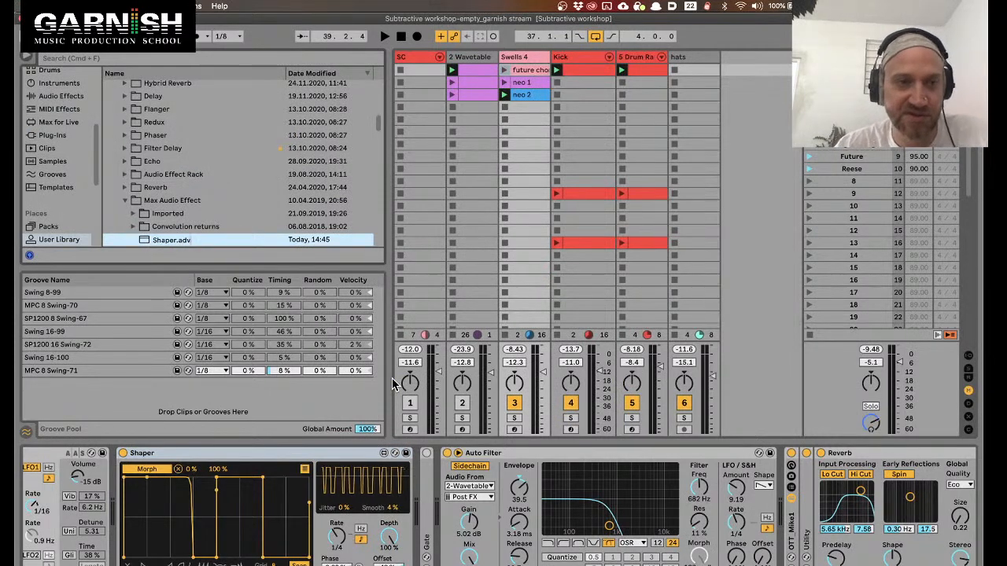
key("BackSpace")
key("BackSpace")
key("BackSpace")
key("BackSpace")
type("d")
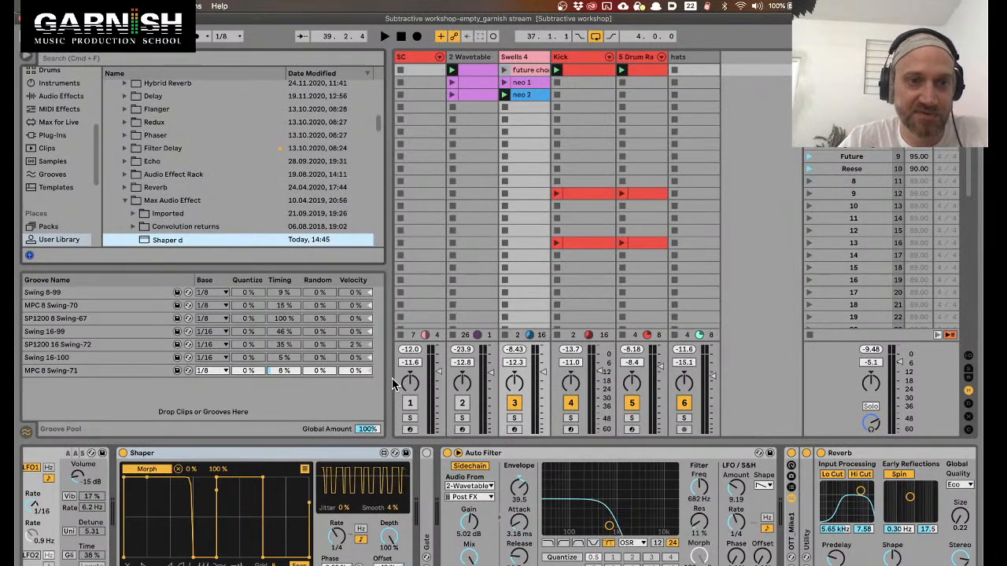
type("emo")
key("Return")
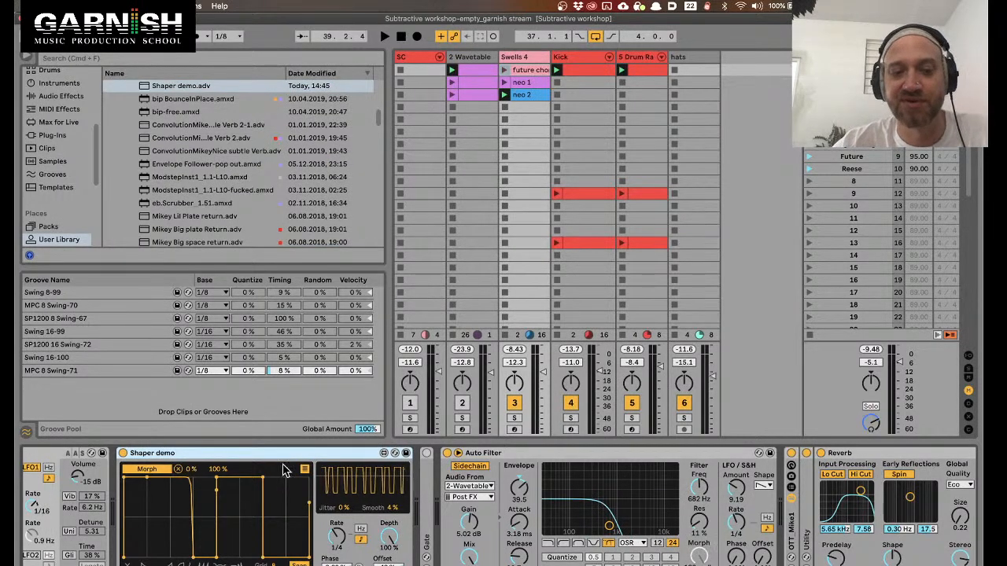
Move the Shaper demo, Gate and Auto Filter devices into the OTT_Mike1 rack, ahead of its Utility and Reverb
scroll(307, 494, "right", 3)
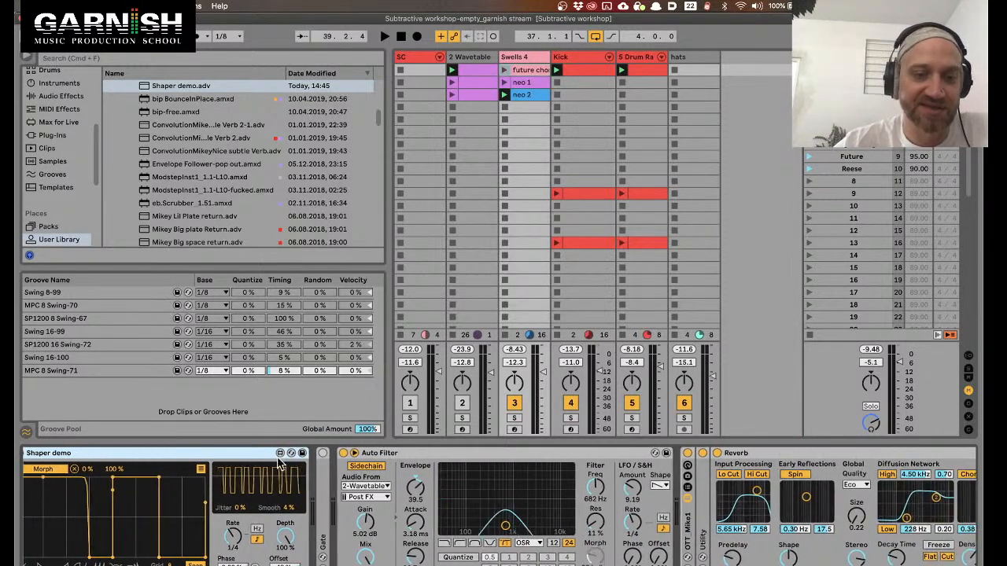
scroll(219, 460, "left", 5)
left_click(663, 455)
scroll(661, 459, "right", 8)
scroll(661, 459, "left", 4)
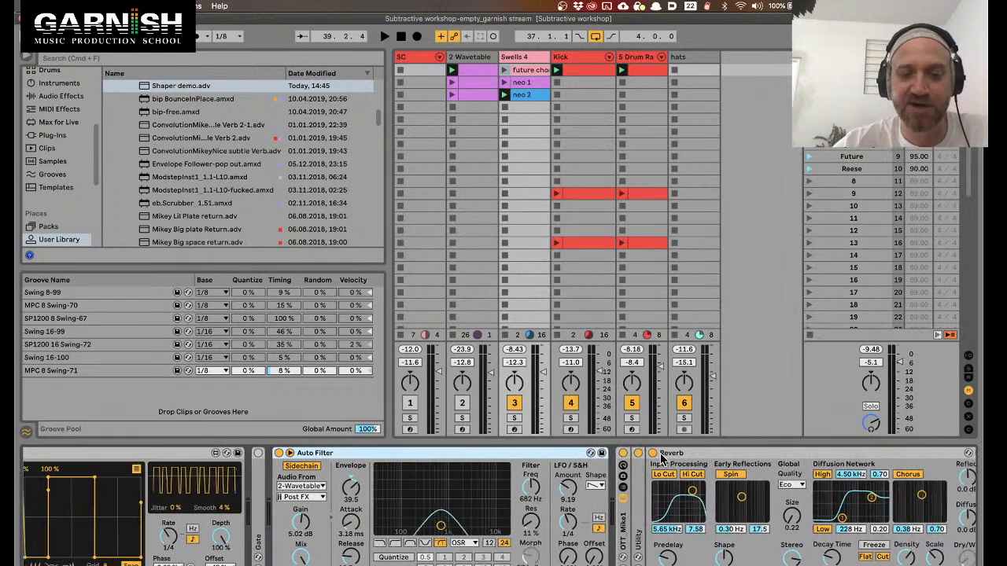
left_click(290, 476)
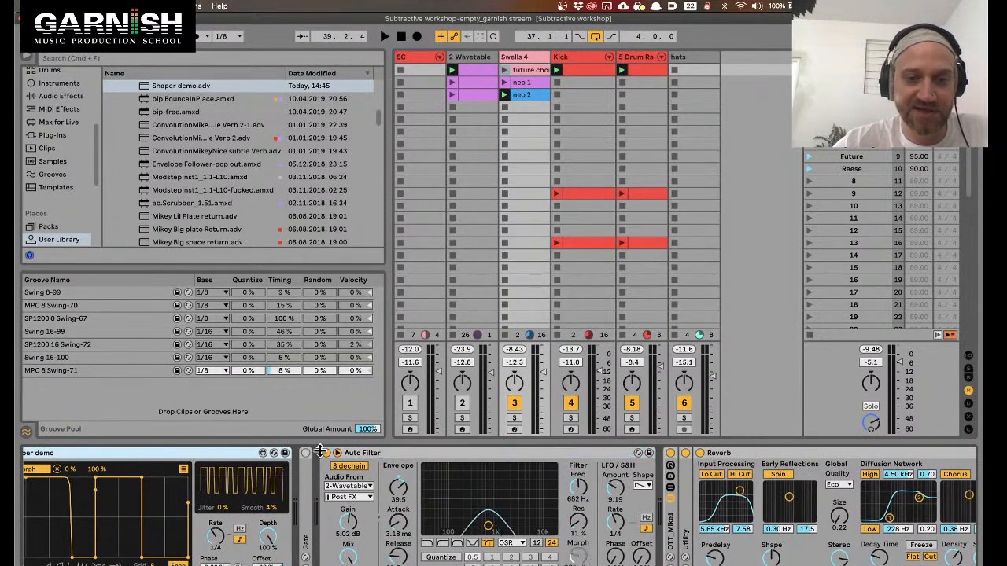
left_click(534, 453, "shift")
left_click_drag(253, 455, 683, 543)
scroll(682, 544, "right", 6)
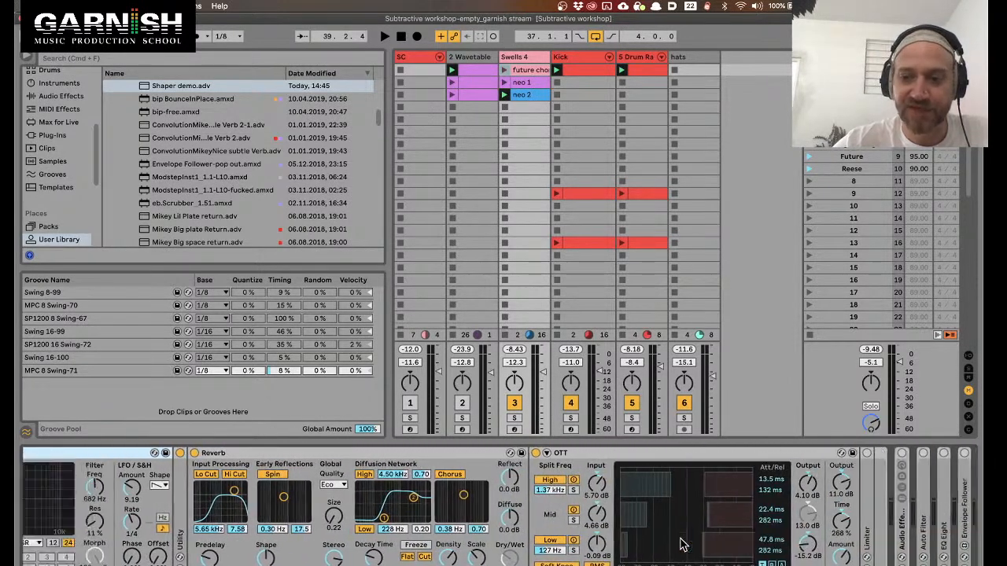
Save the combined OTT_Mike1 rack to the User Library as "shaper demo rack" without copying the related files
scroll(682, 544, "left", 6)
scroll(277, 535, "left", 4)
scroll(277, 535, "left", 4)
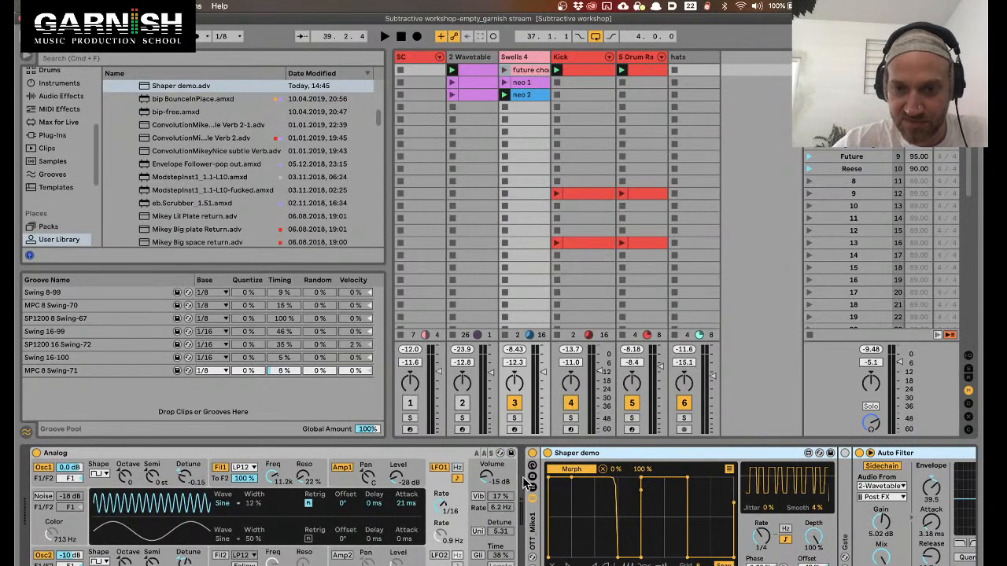
key("super+s")
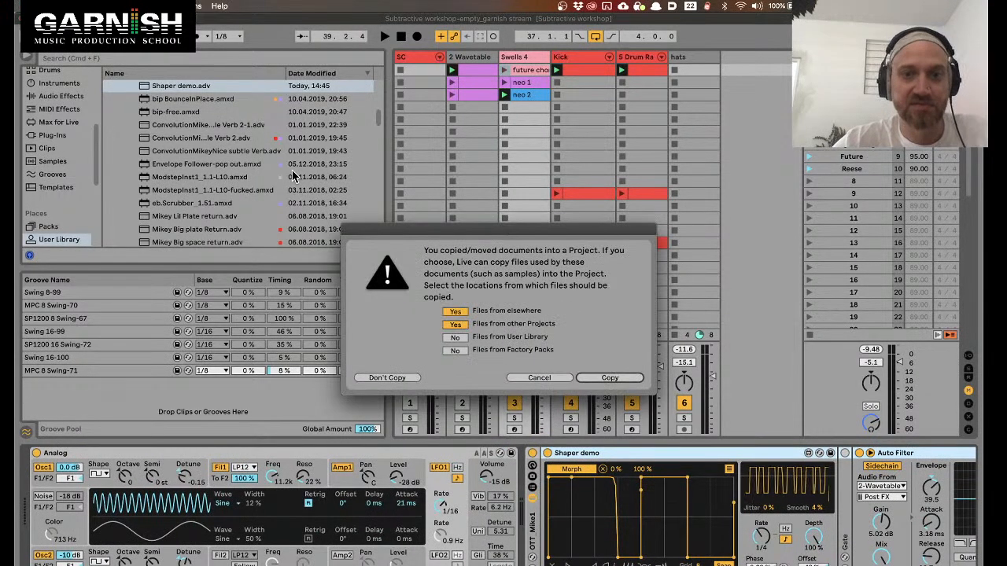
left_click(396, 377)
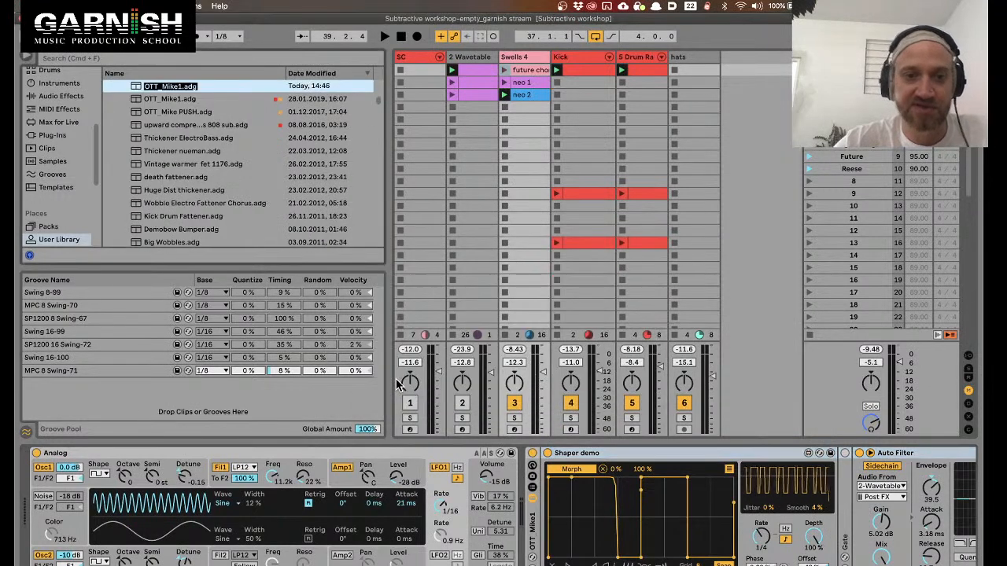
type("shaper")
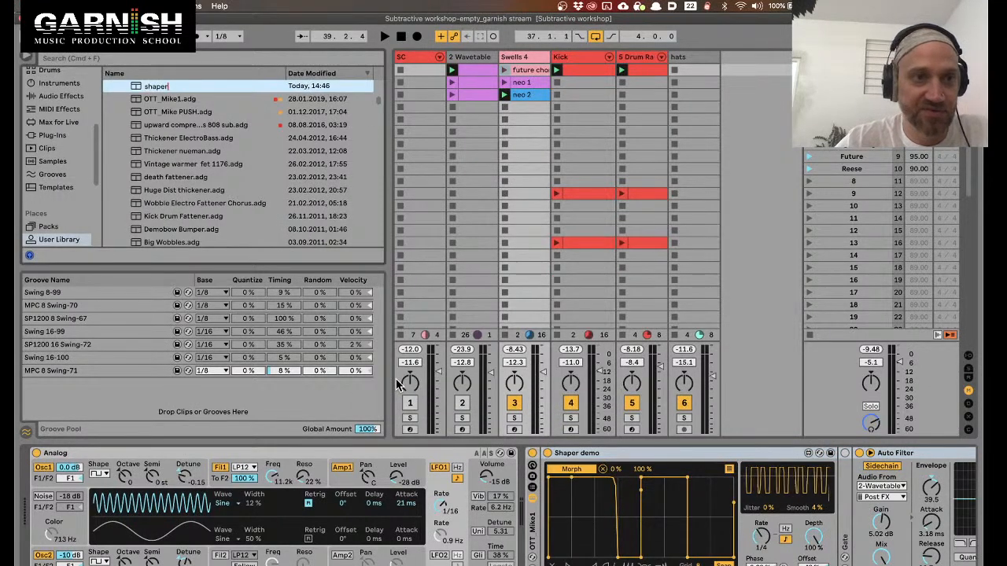
type(" demo rack")
key("Return")
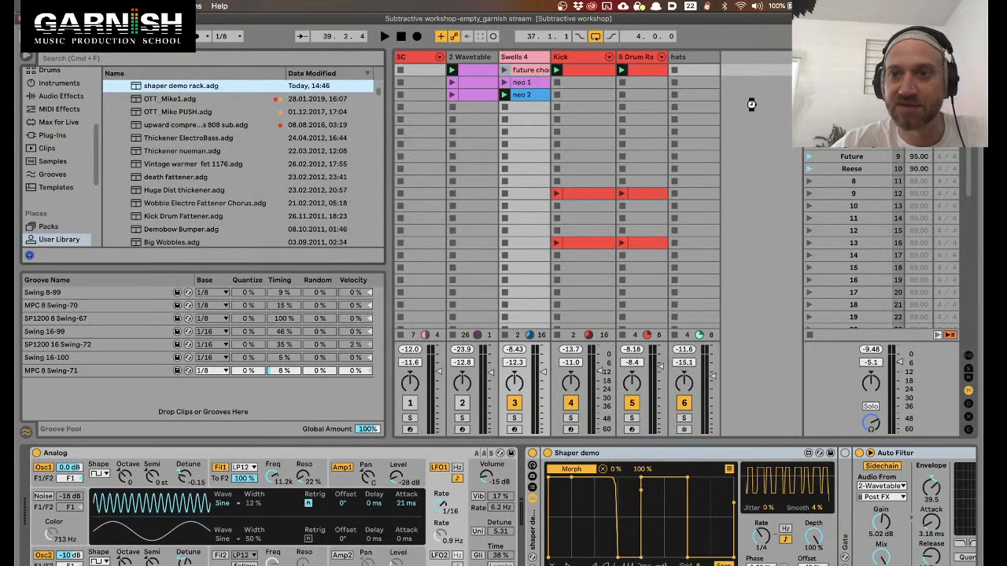
Load the shaper demo rack preset onto a new audio track and review the devices it contains
left_click_drag(747, 110, 747, 110)
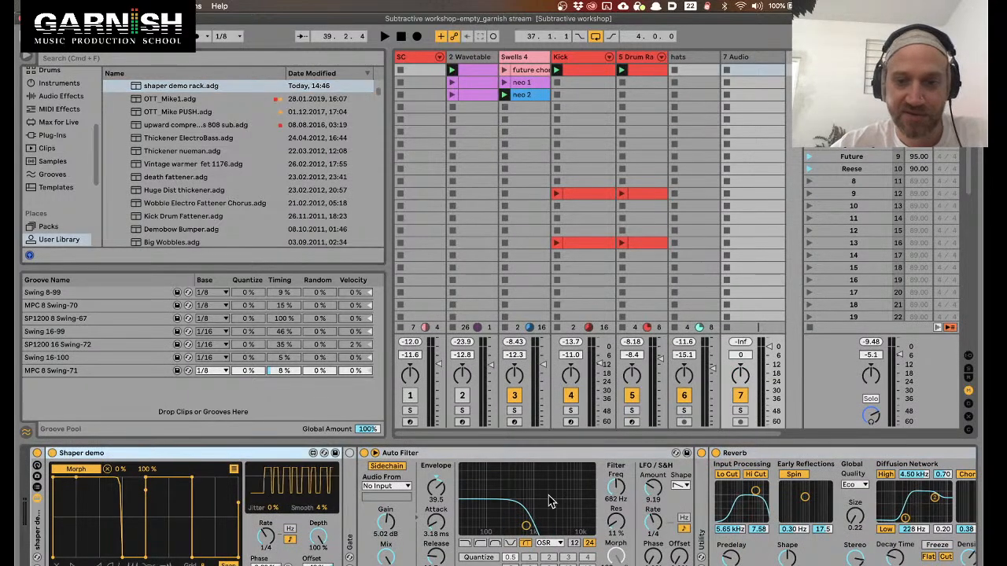
scroll(550, 501, "right", 5)
scroll(550, 504, "right", 3)
scroll(567, 519, "left", 8)
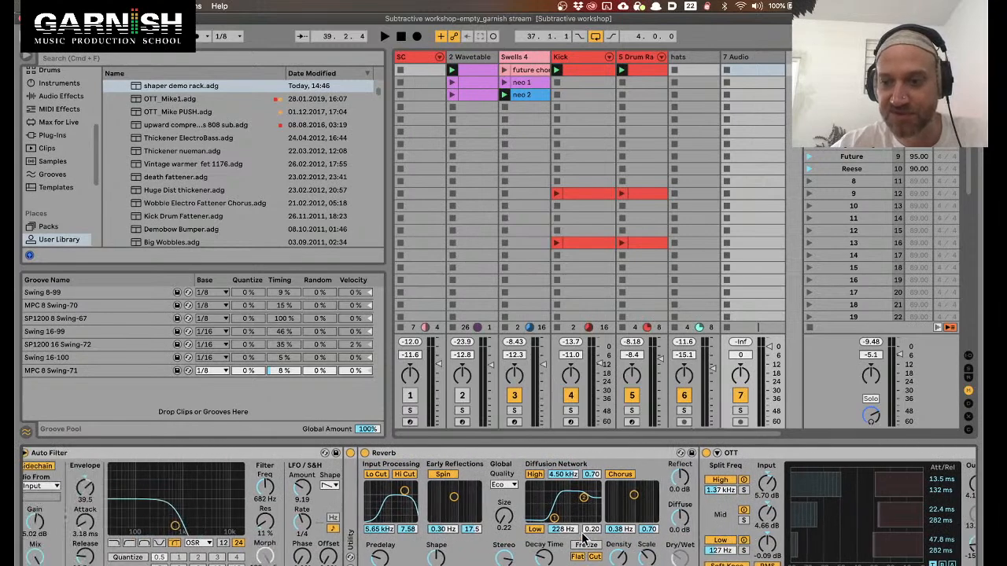
scroll(584, 539, "left", 3)
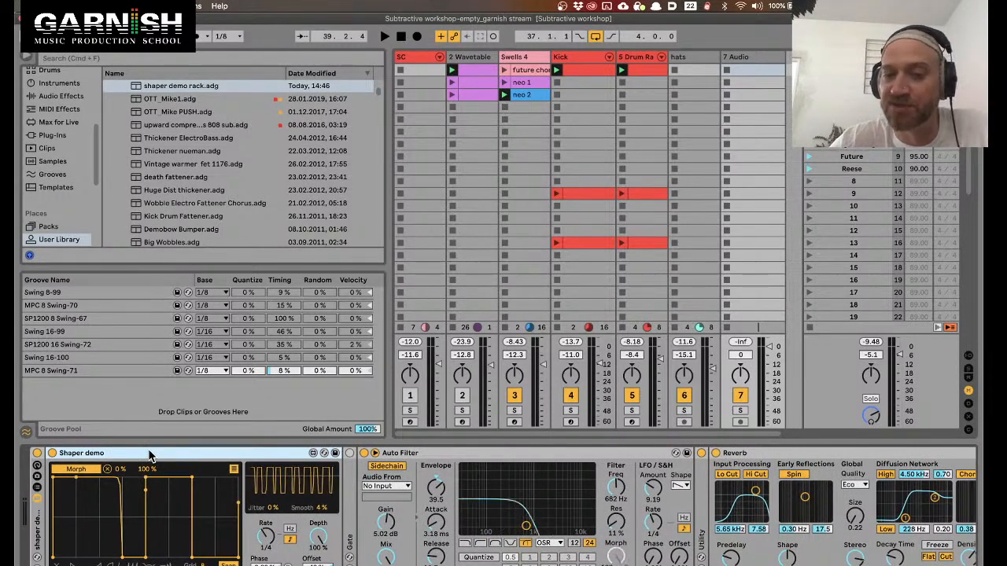
Delete the shaper demo rack from the 7 Audio track and remove that track
left_click(39, 534)
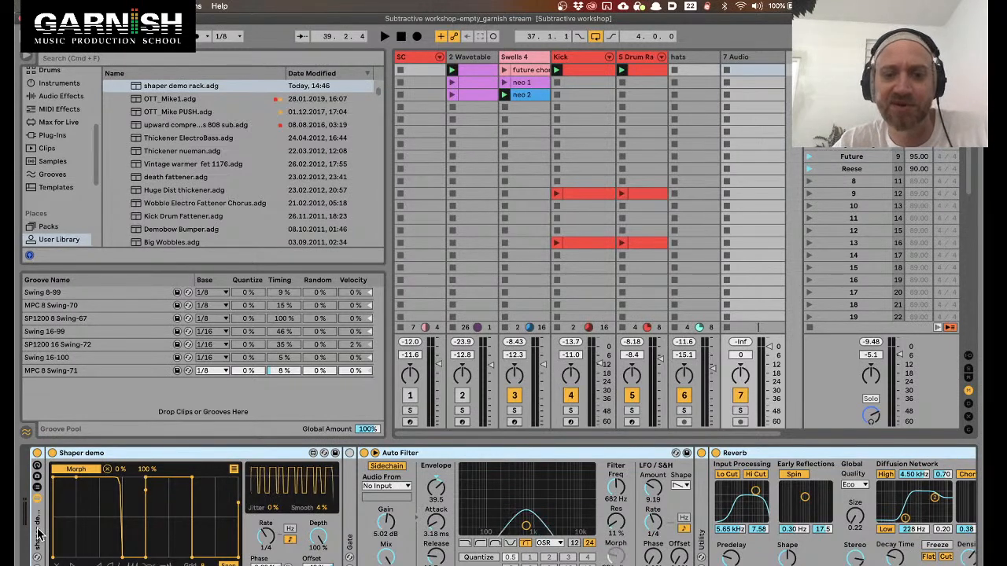
key("Delete")
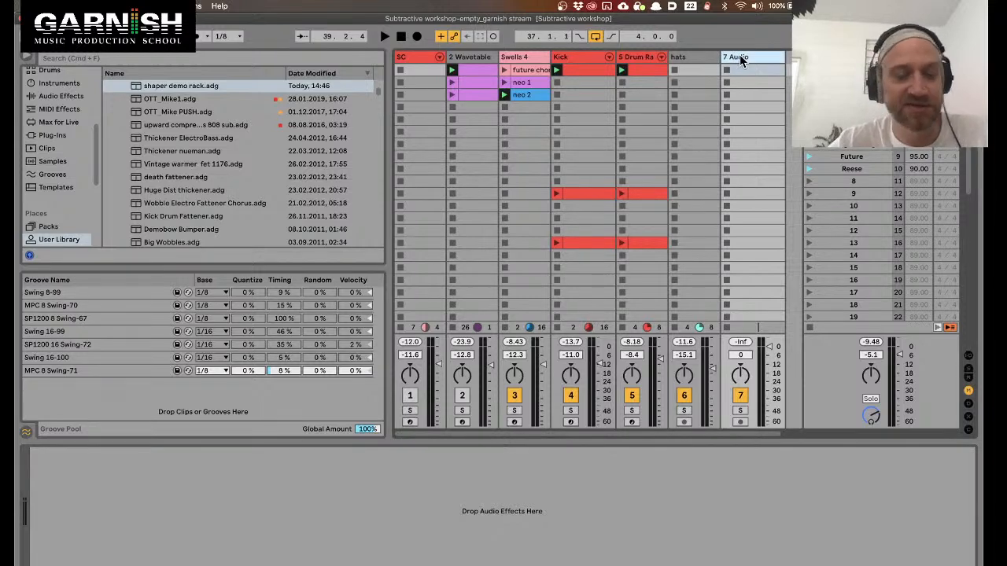
key("Delete")
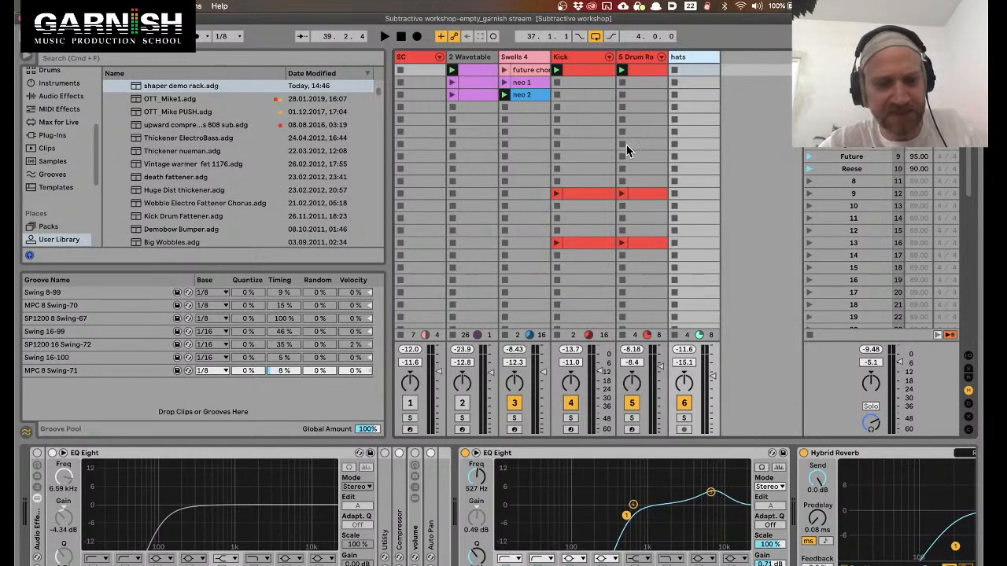
Switch to the browser to check the YouTube live chat, and return to Ableton Live
key("super+Tab")
key("Tab")
key("super+Tab")
key("Tab")
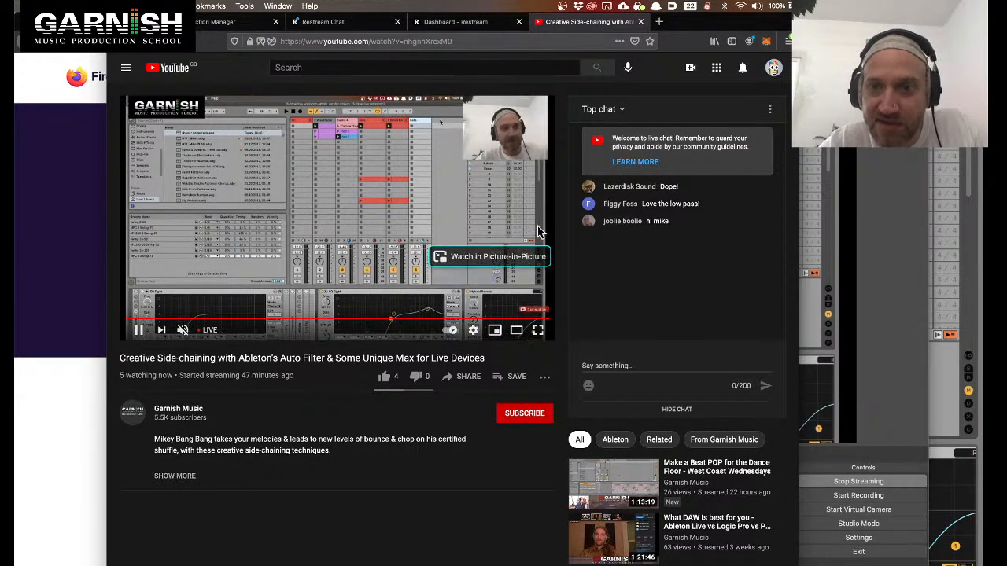
key("super+Tab")
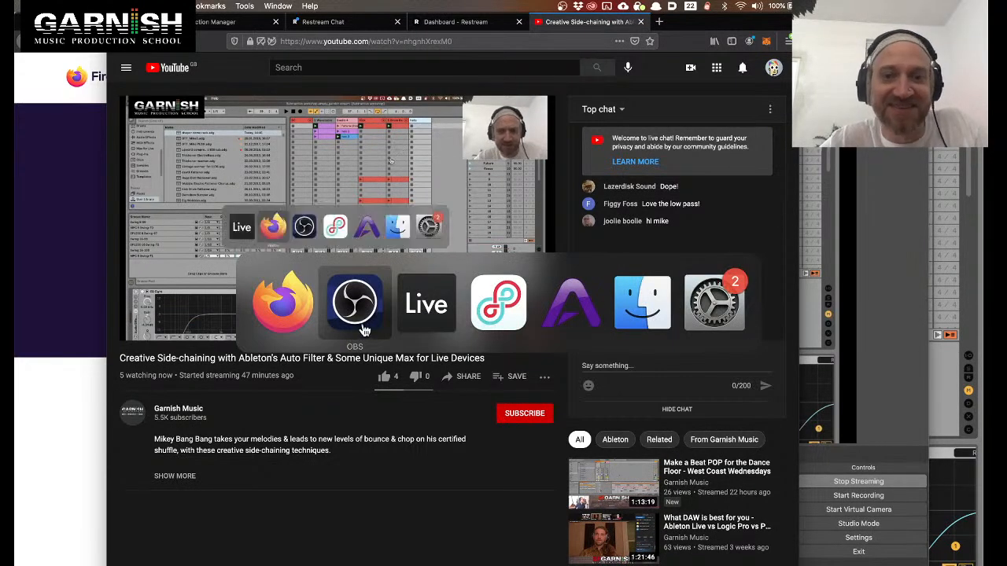
key("super+Tab")
key("super+Tab")
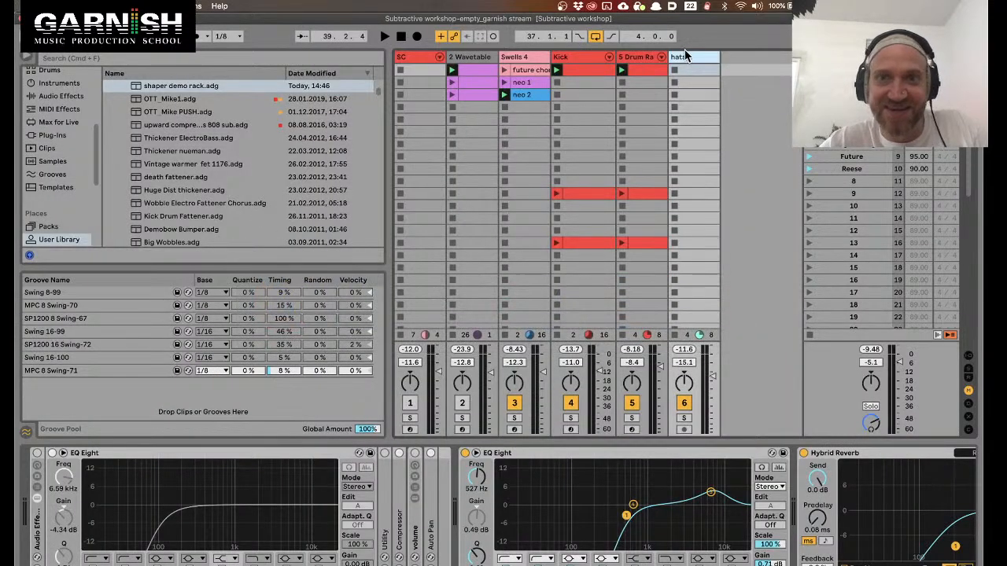
Select the 2 Wavetable track and find the Envelope Follower among the Audio Effects modulators
left_click(516, 57)
left_click(472, 57)
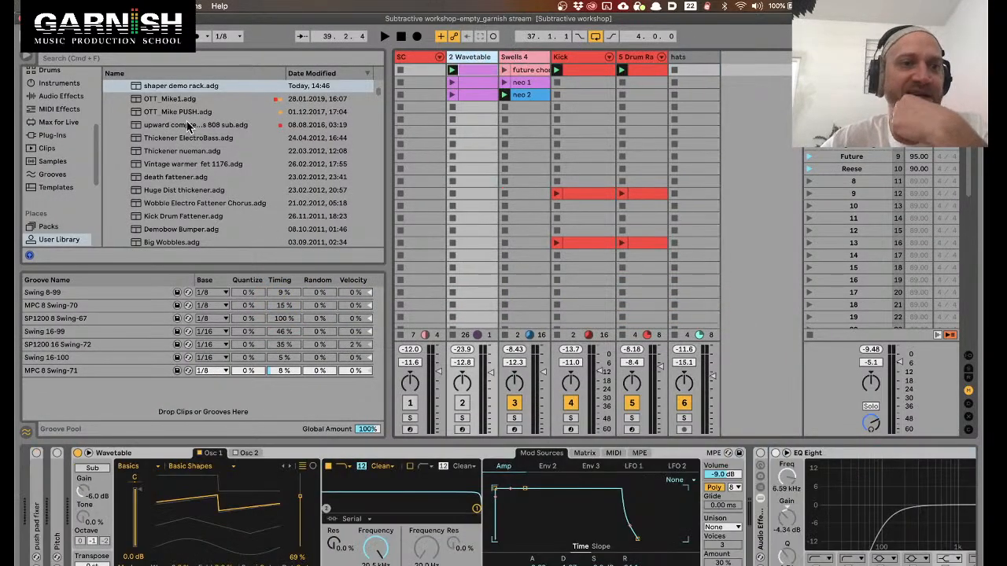
scroll(187, 124, "up", 2)
left_click(108, 112)
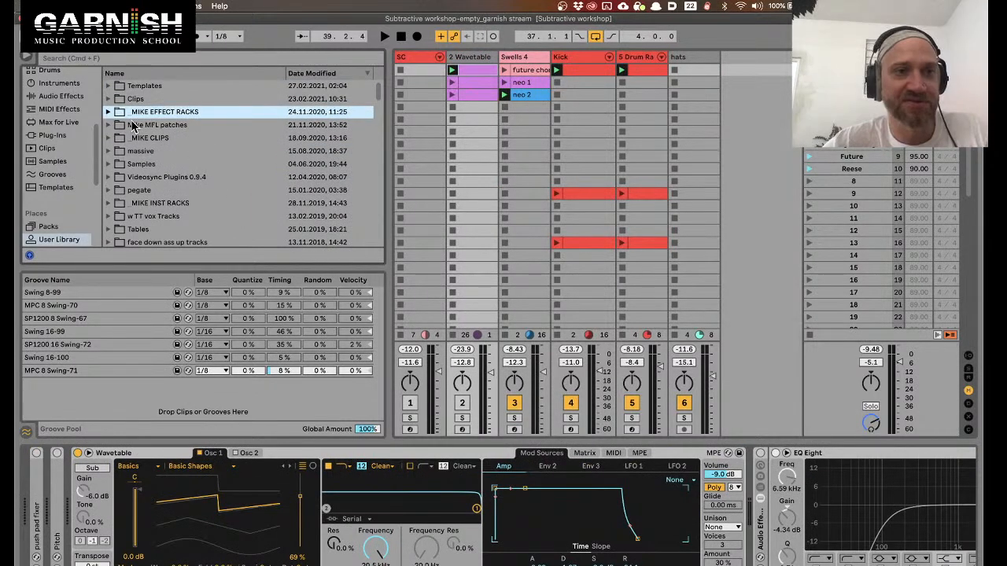
scroll(67, 140, "up", 5)
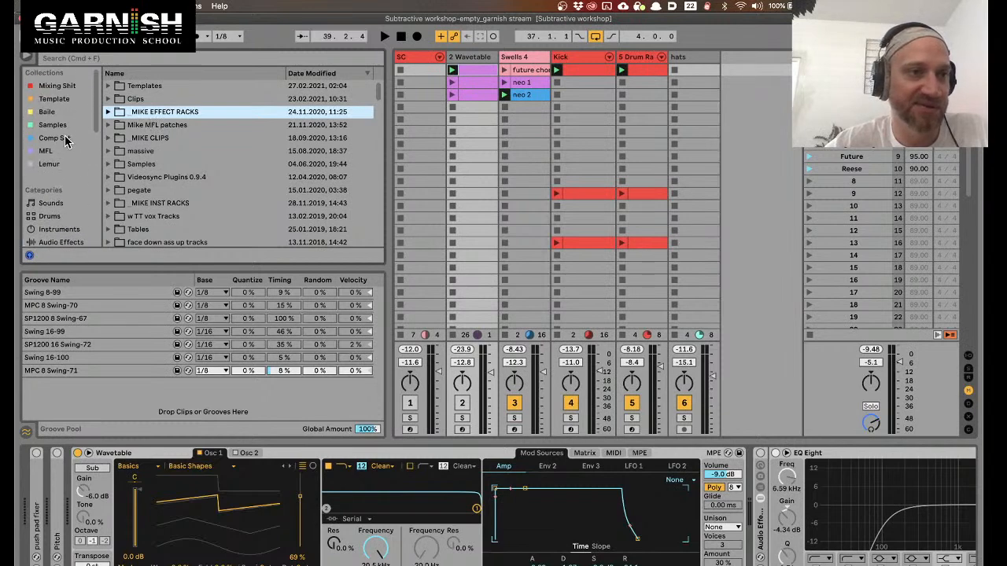
scroll(53, 211, "down", 3)
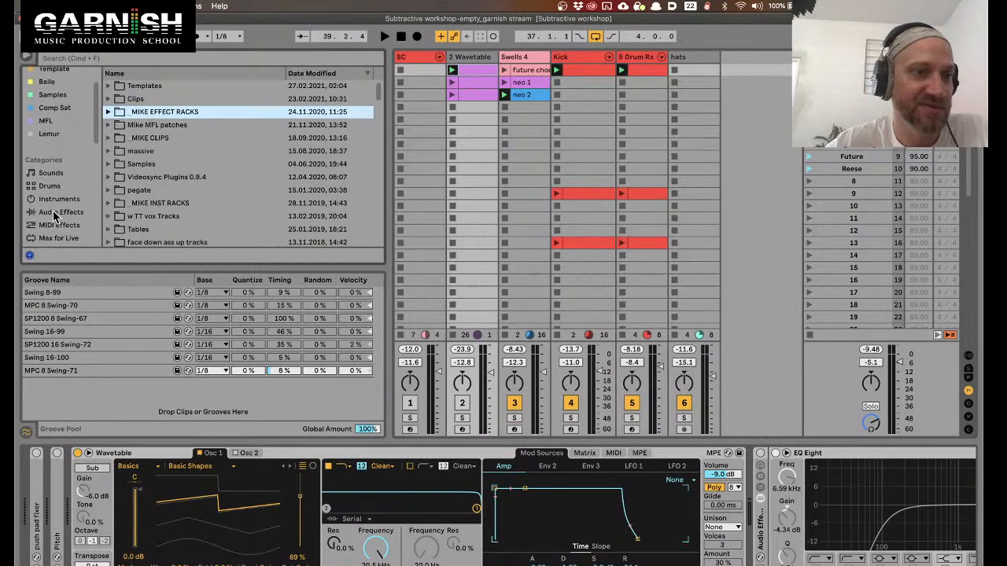
left_click(60, 205)
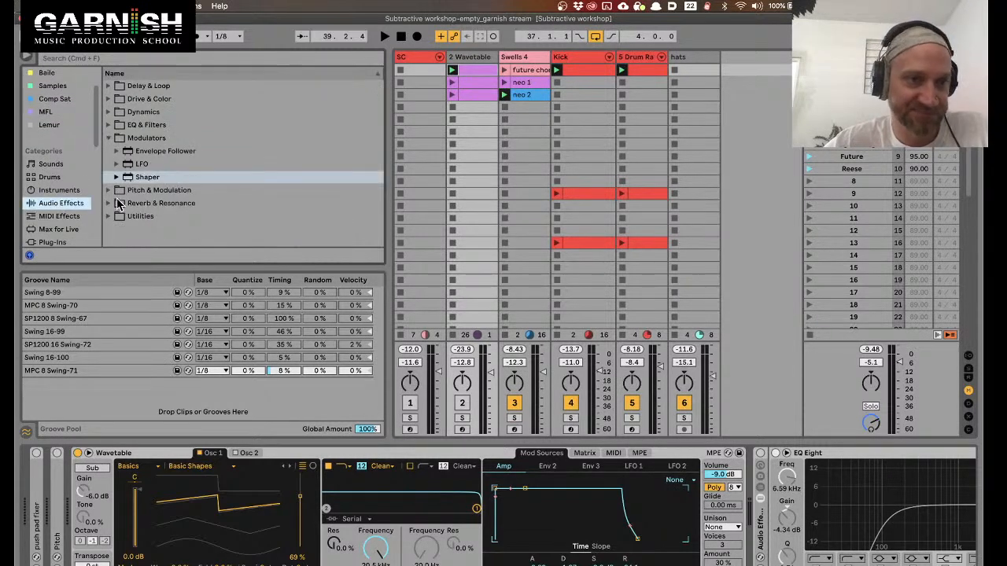
left_click(142, 153)
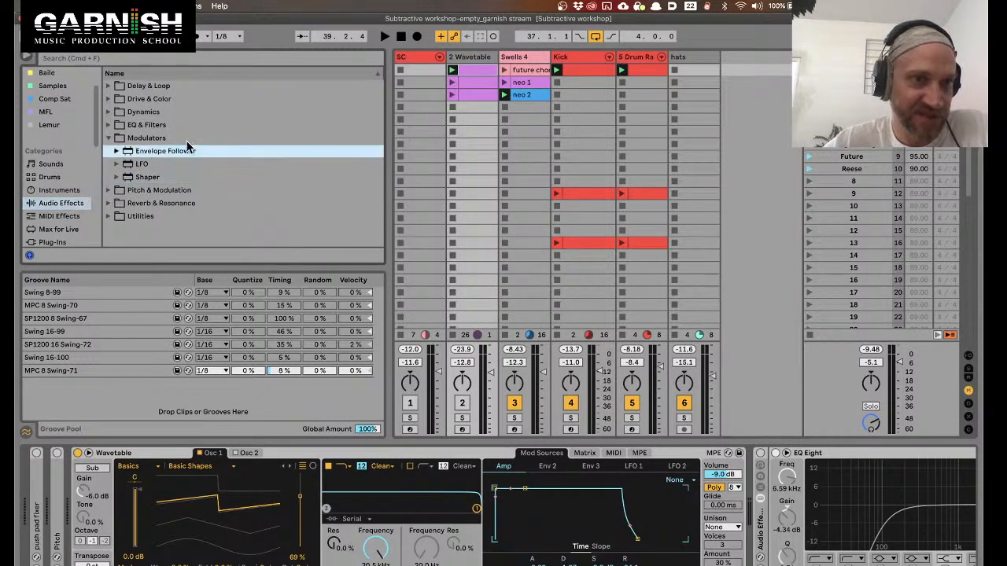
Review the 2 Wavetable track's device chain and add an Envelope Follower on a new audio track
scroll(719, 464, "right", 5)
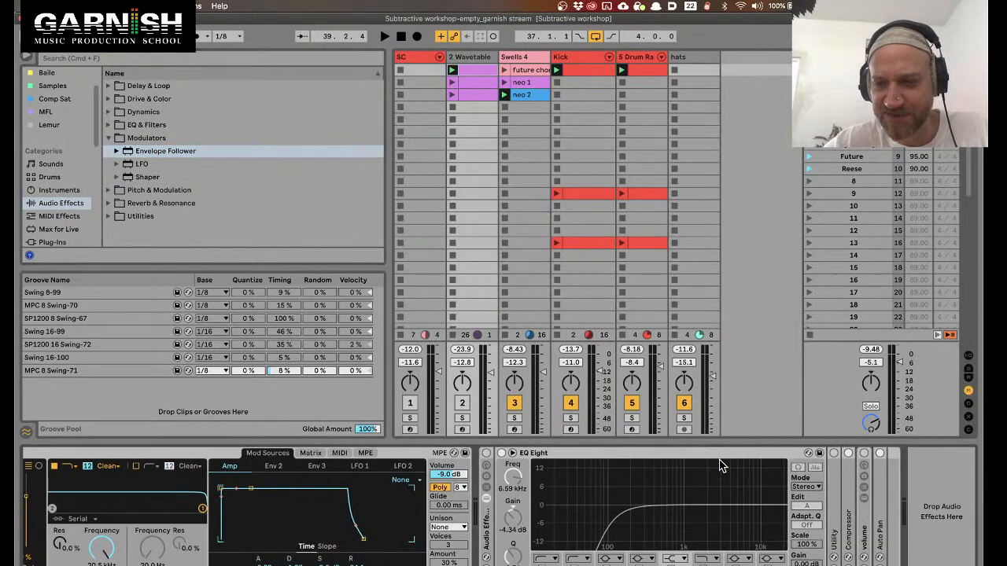
left_click(689, 456)
scroll(518, 486, "left", 5)
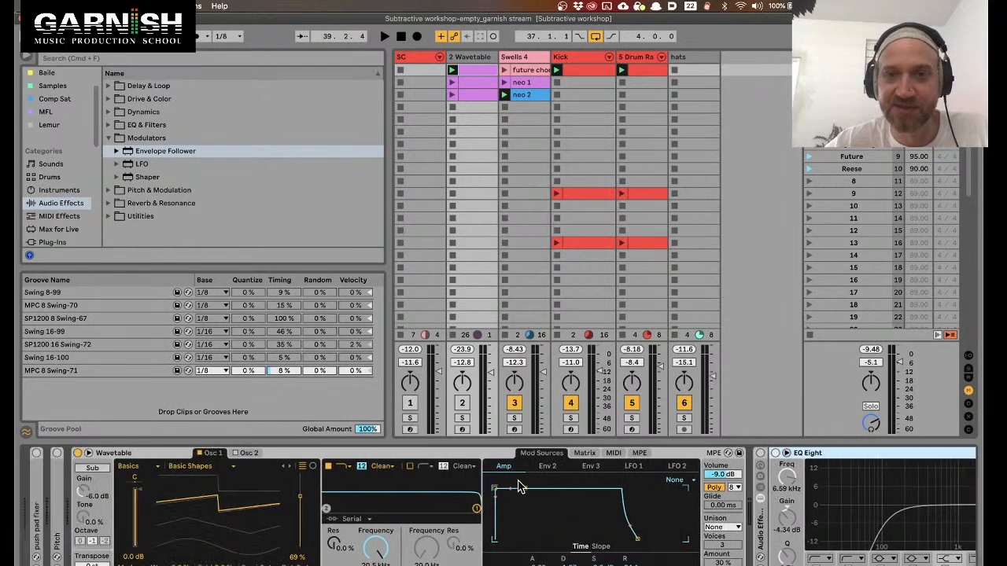
left_click(455, 460)
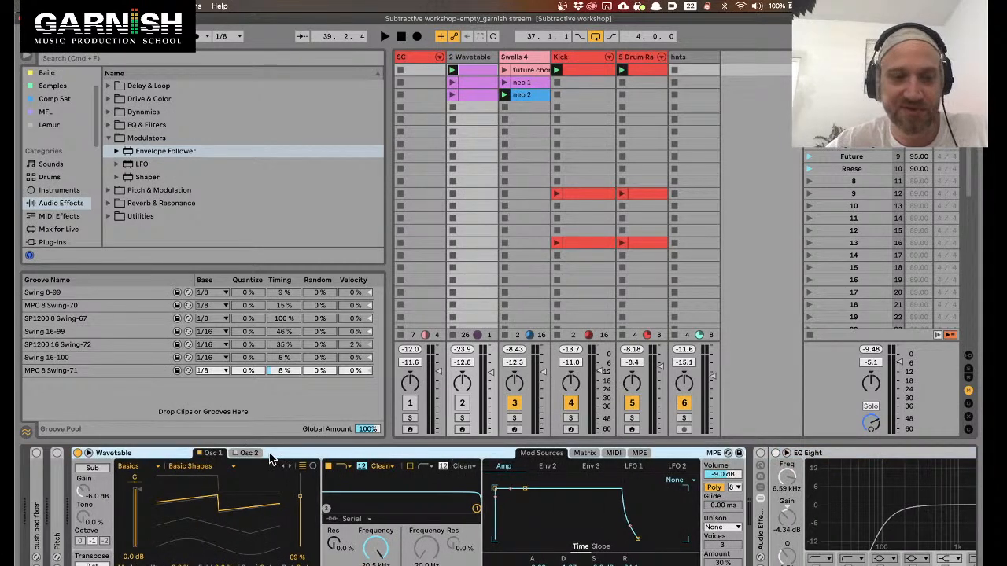
left_click_drag(143, 155, 474, 59)
left_click_drag(557, 69, 732, 62)
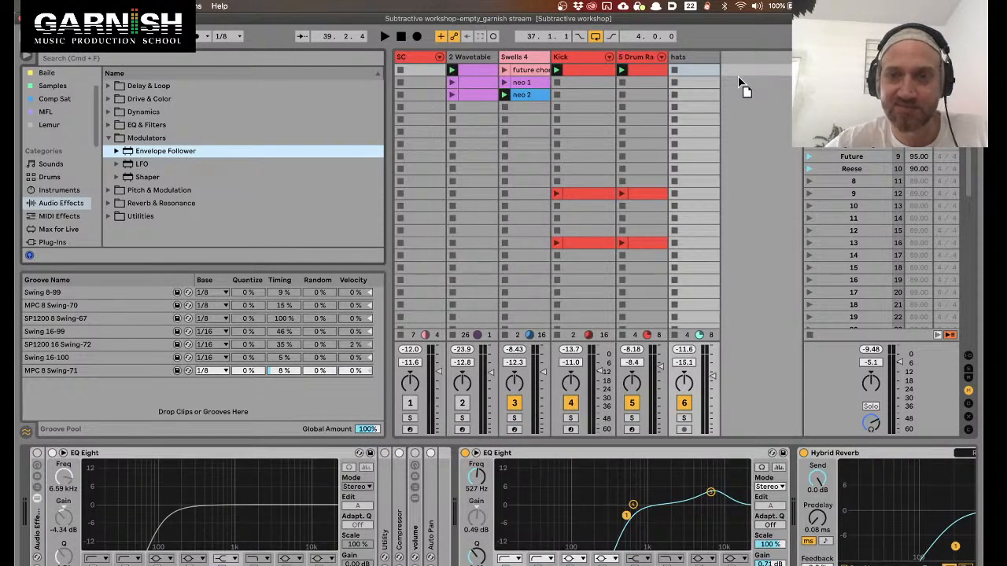
left_click_drag(745, 85, 746, 85)
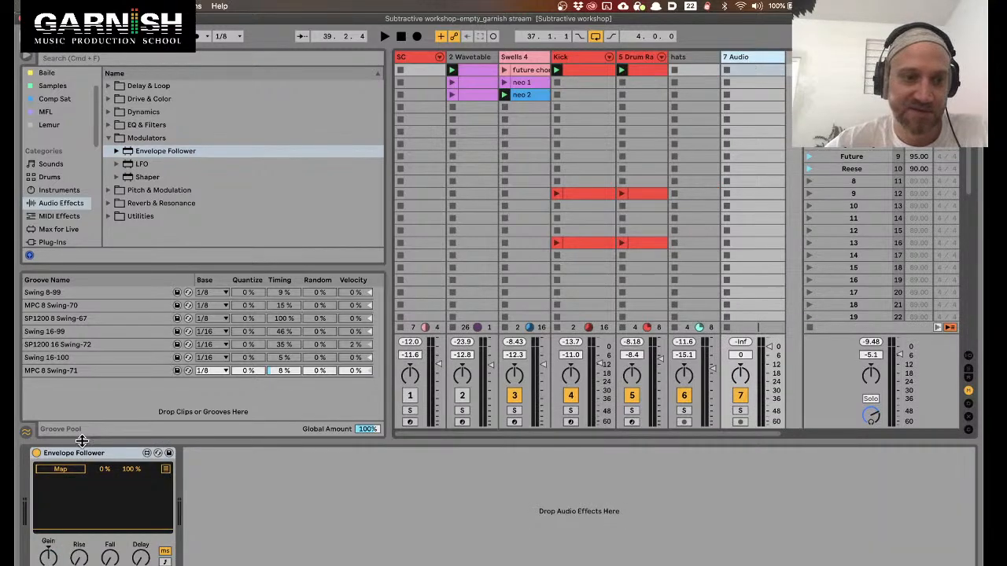
Place the Envelope Follower in the Swells 4 track directly after the Analog instrument
left_click(511, 55)
left_click_drag(509, 54, 527, 543)
scroll(529, 560, "right", 4)
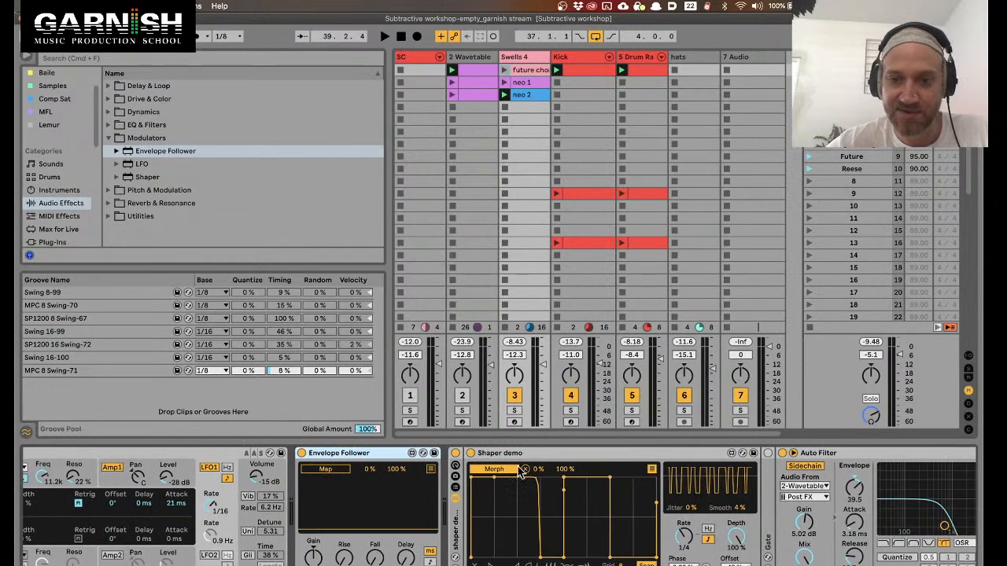
Switch off and collapse the Shaper demo modulator and the Auto Filter in the Swells 4 rack
double_click(548, 452)
left_click(543, 453)
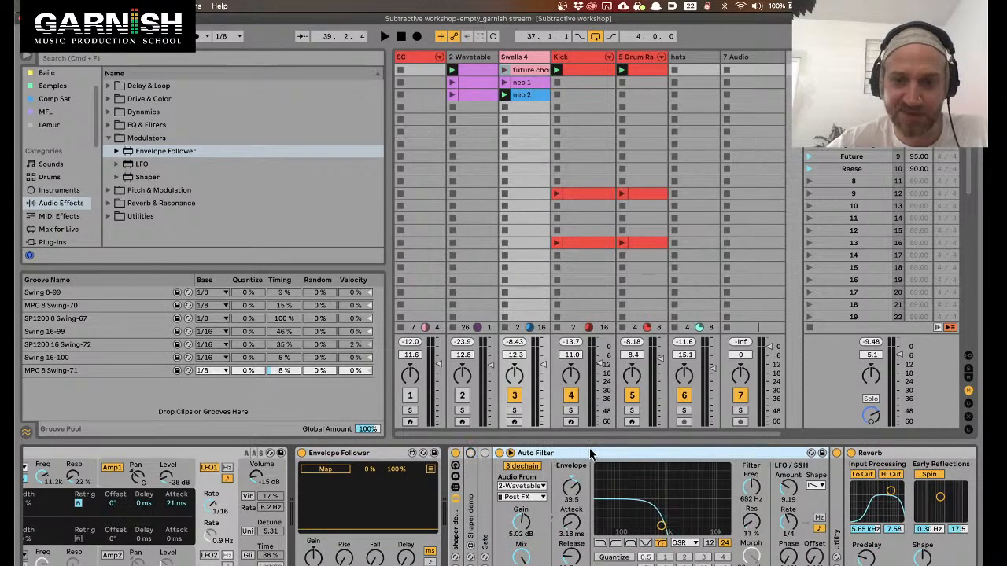
left_click(499, 453)
double_click(563, 452)
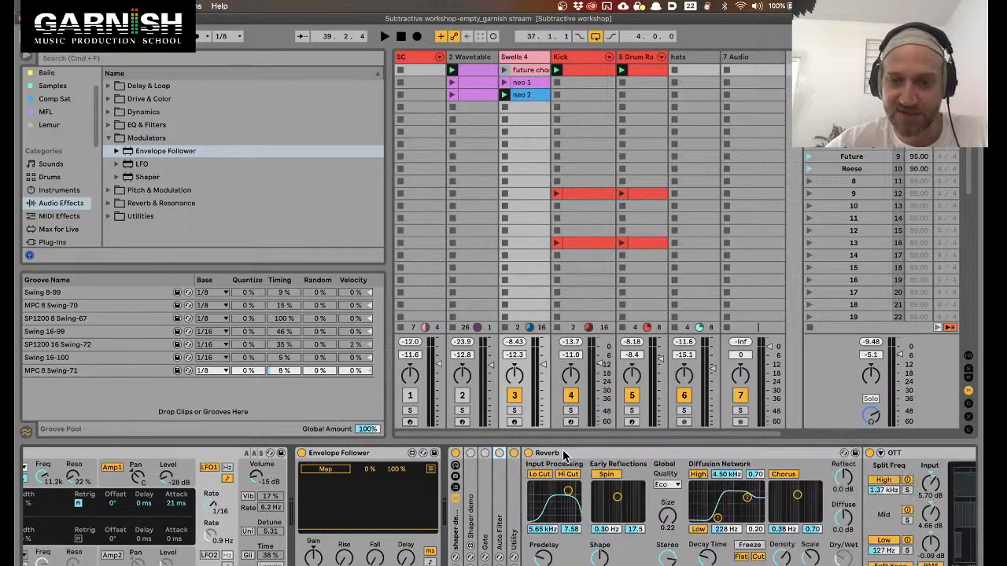
scroll(563, 449, "right", 2)
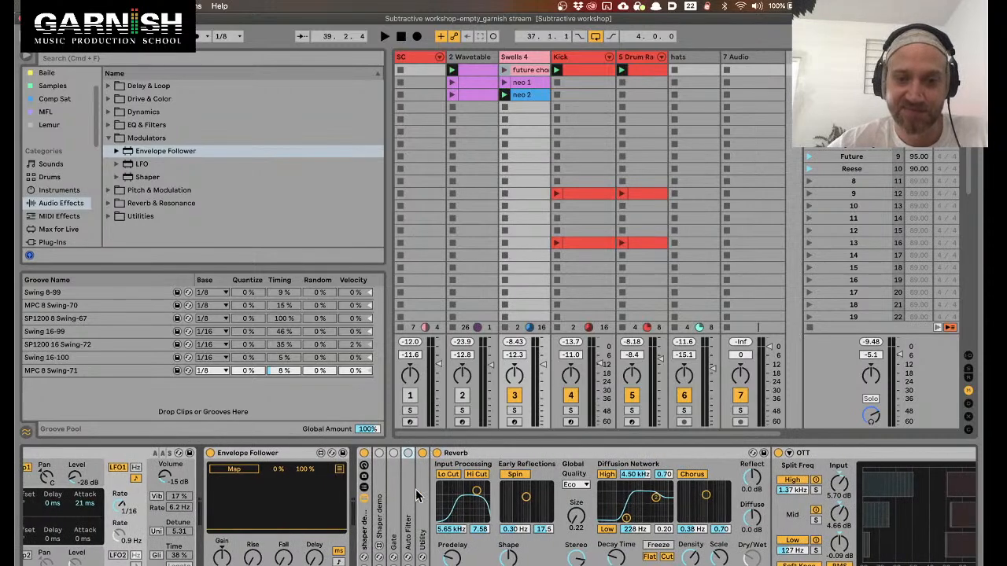
Lower Analog's volume to -22 dB and OTT's overall output to 6.84 dB on the Swells 4 track
scroll(378, 515, "left", 3)
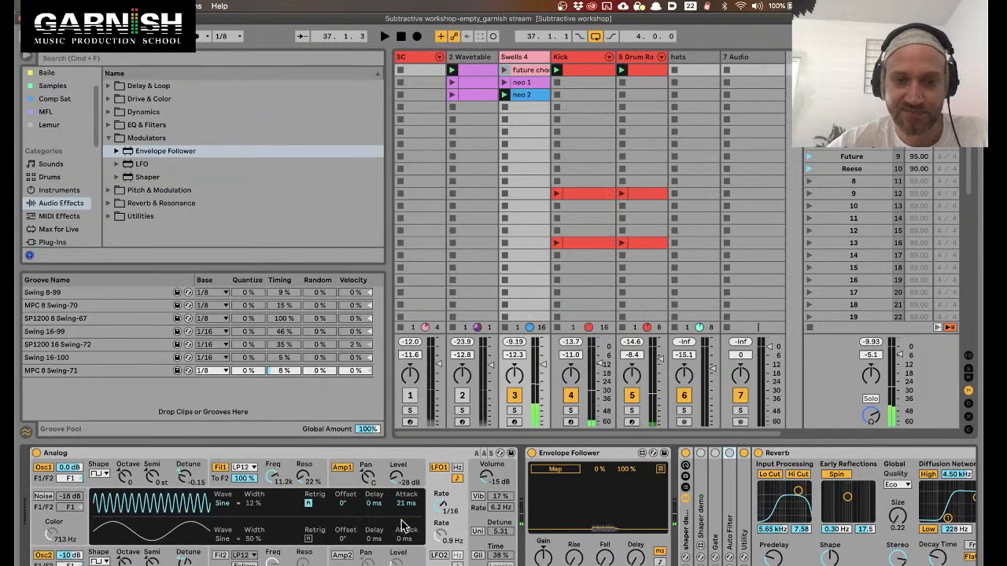
left_click_drag(492, 475, 492, 491)
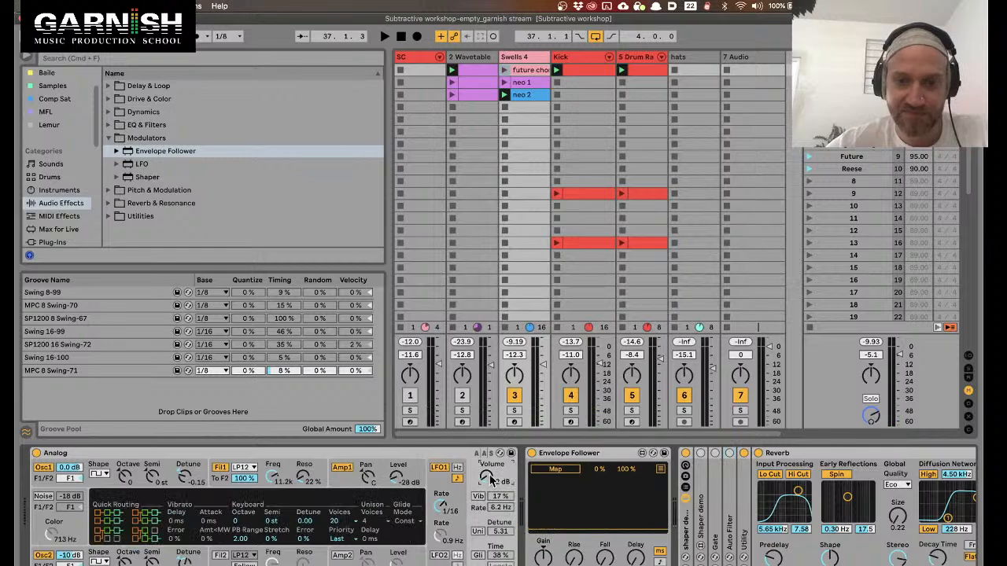
scroll(550, 511, "right", 6)
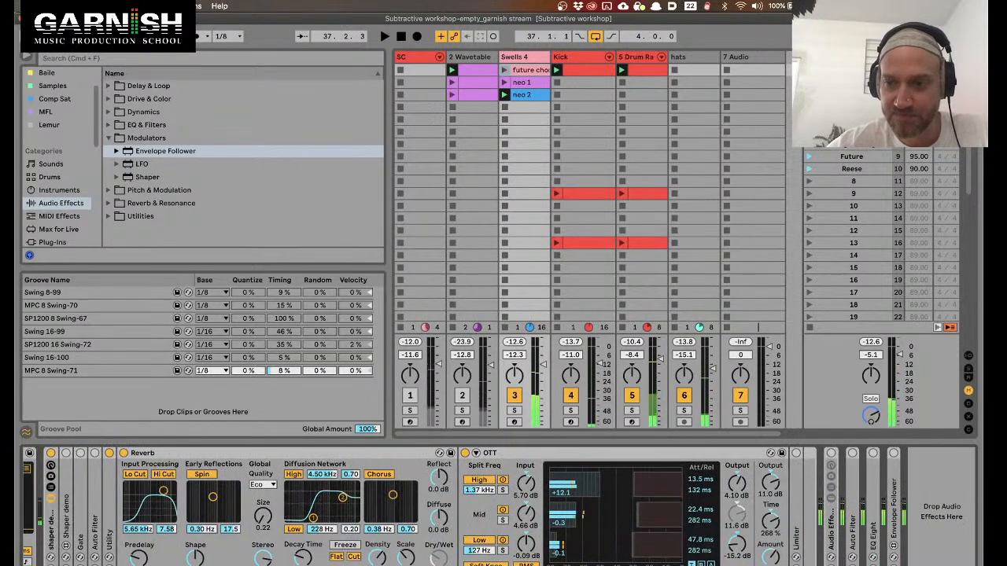
left_click_drag(767, 482, 767, 497)
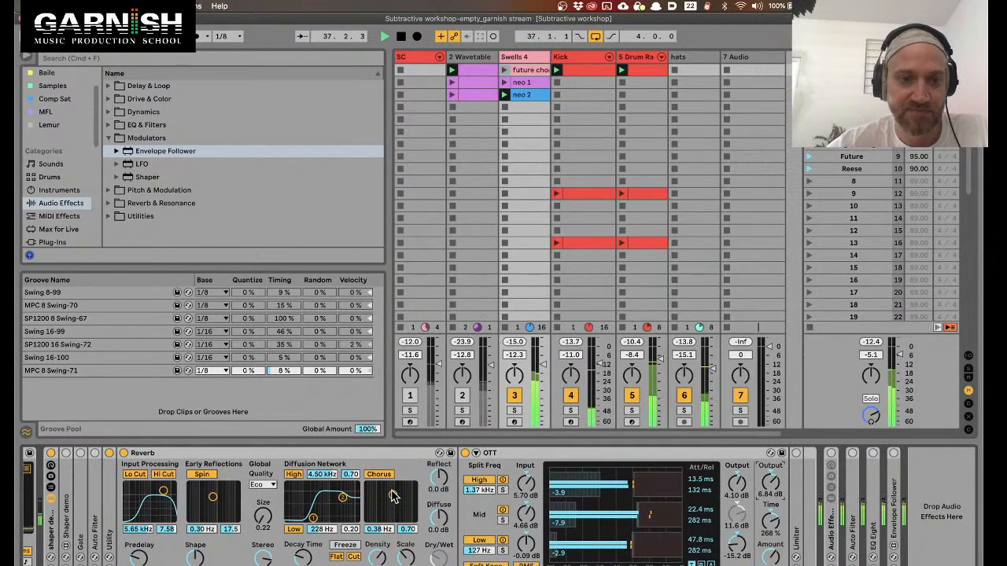
Move the Gate ahead of the shaper demo rack and switch it on, ending with playback stopped
scroll(394, 496, "left", 5)
left_click_drag(404, 476, 373, 469)
left_click(373, 454)
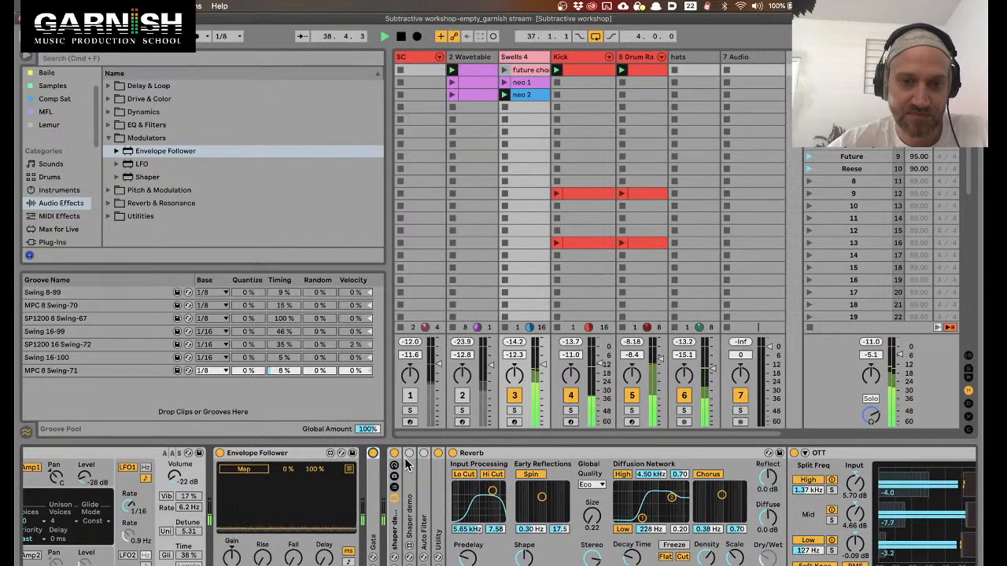
key("space")
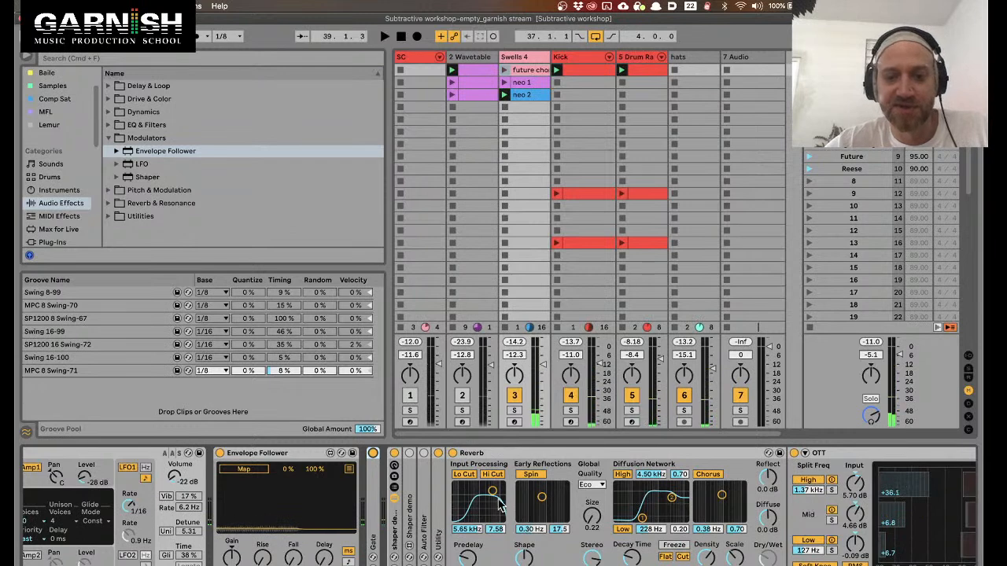
Collapse the Reverb in the Swells 4 chain and select the OTT device
left_click(465, 460)
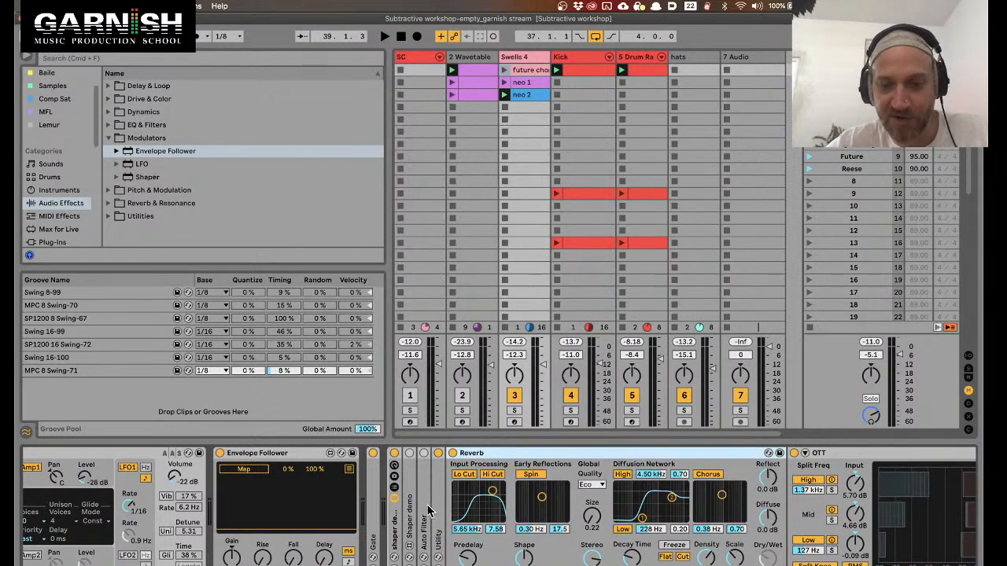
scroll(417, 487, "left", 4)
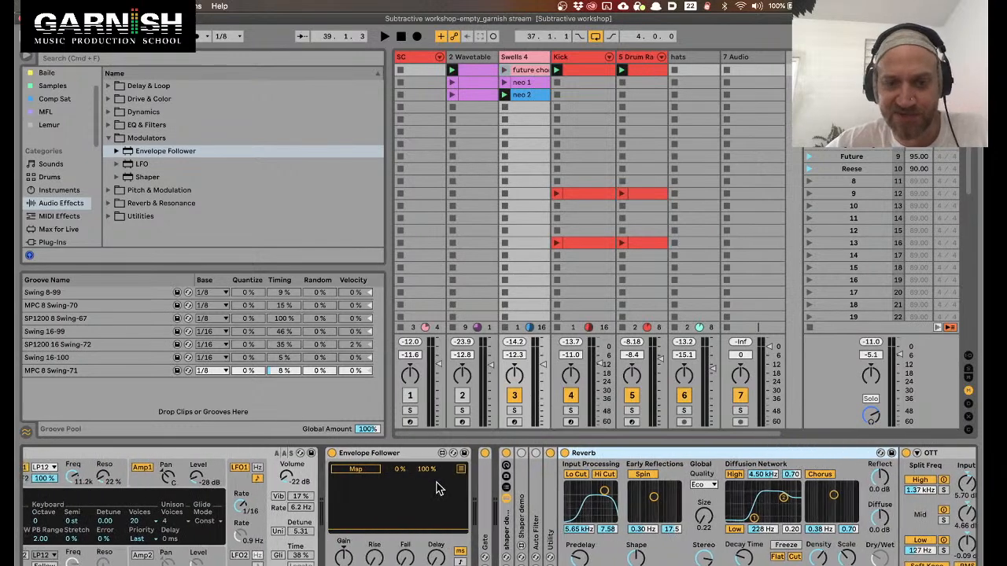
left_click(411, 456)
scroll(552, 494, "right", 1)
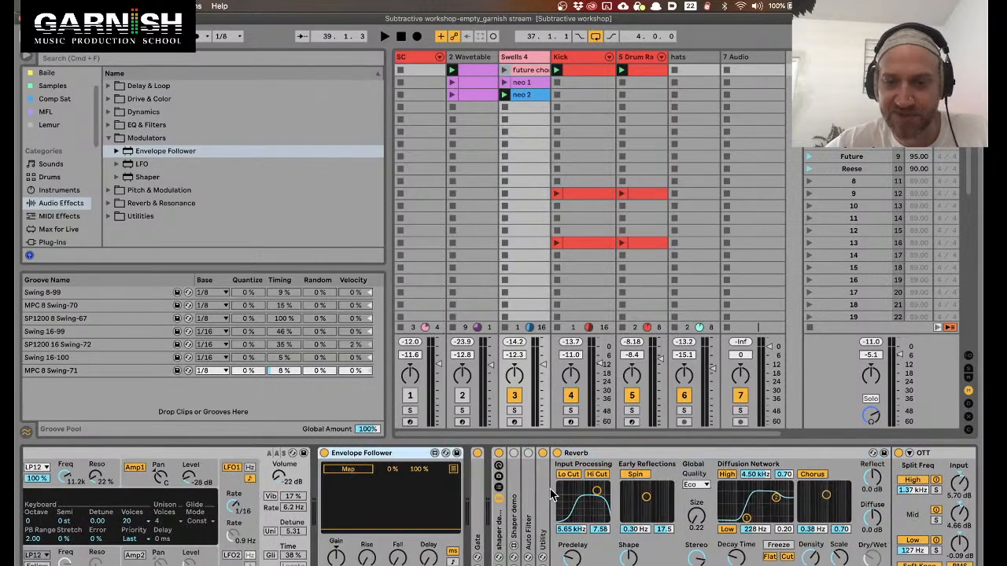
double_click(607, 452)
left_click(626, 452)
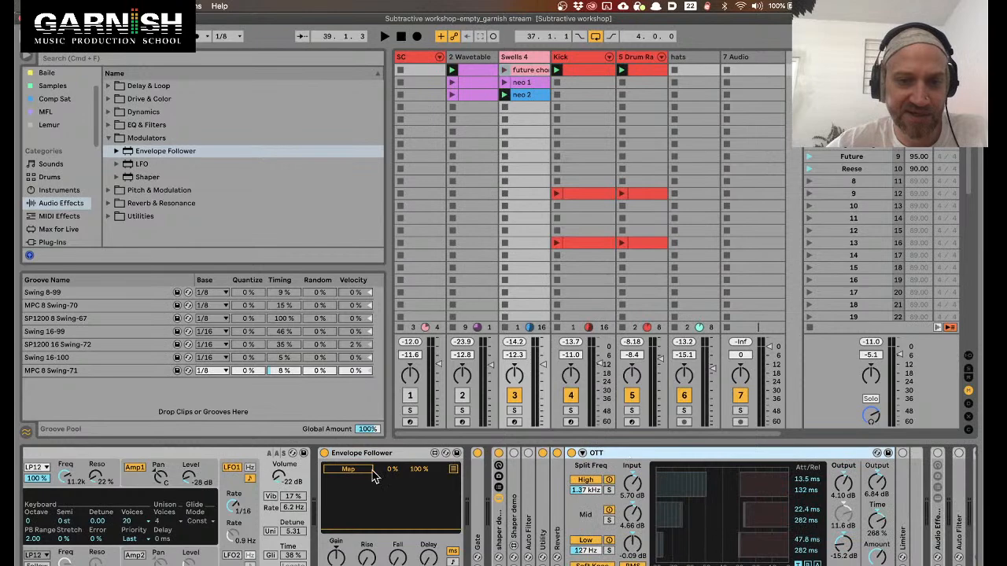
Expand the Auto Filter and Gate, and review the Envelope Follower's position between Analog and Gate
scroll(374, 468, "left", 1)
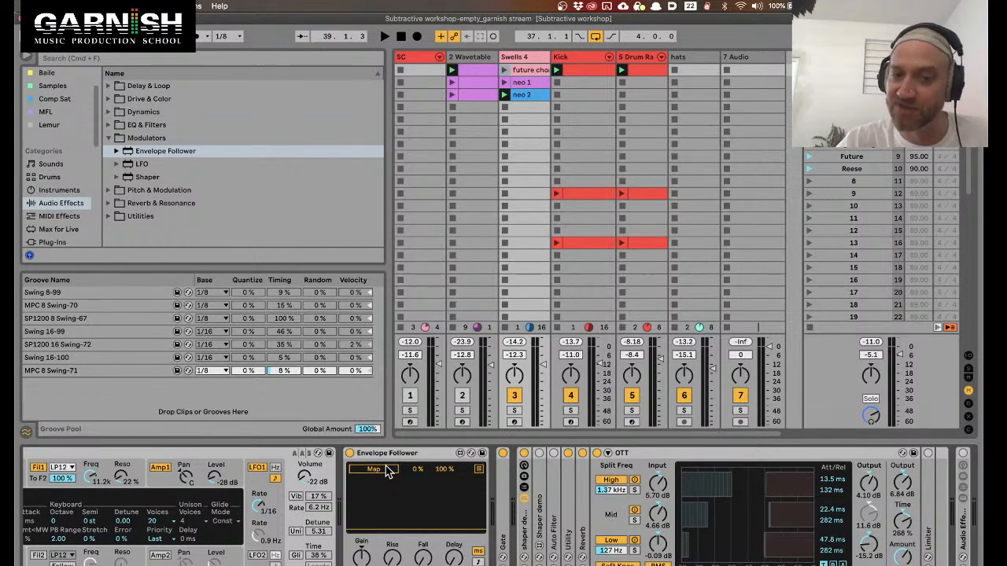
double_click(553, 508)
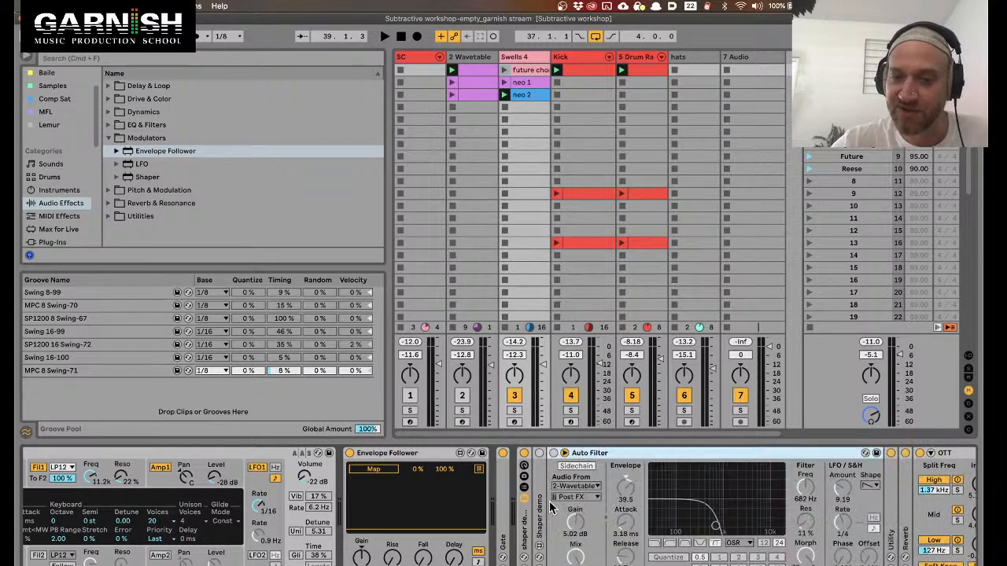
double_click(504, 510)
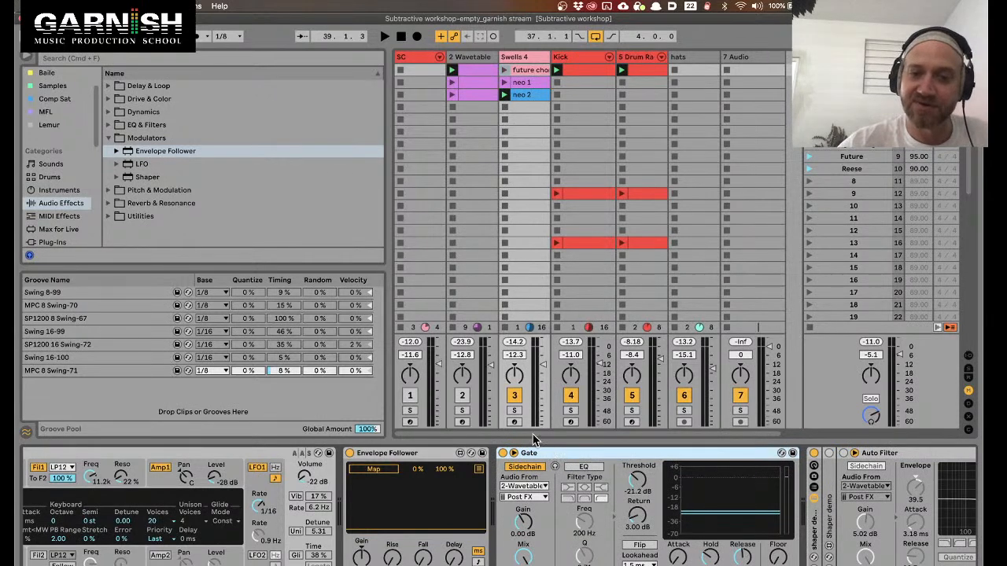
left_click(442, 455)
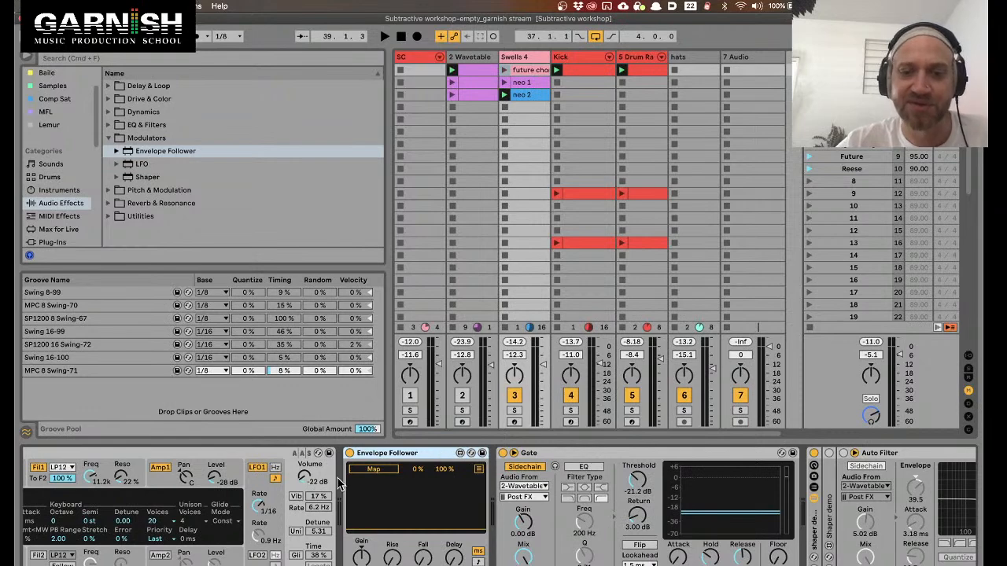
scroll(340, 484, "left", 5)
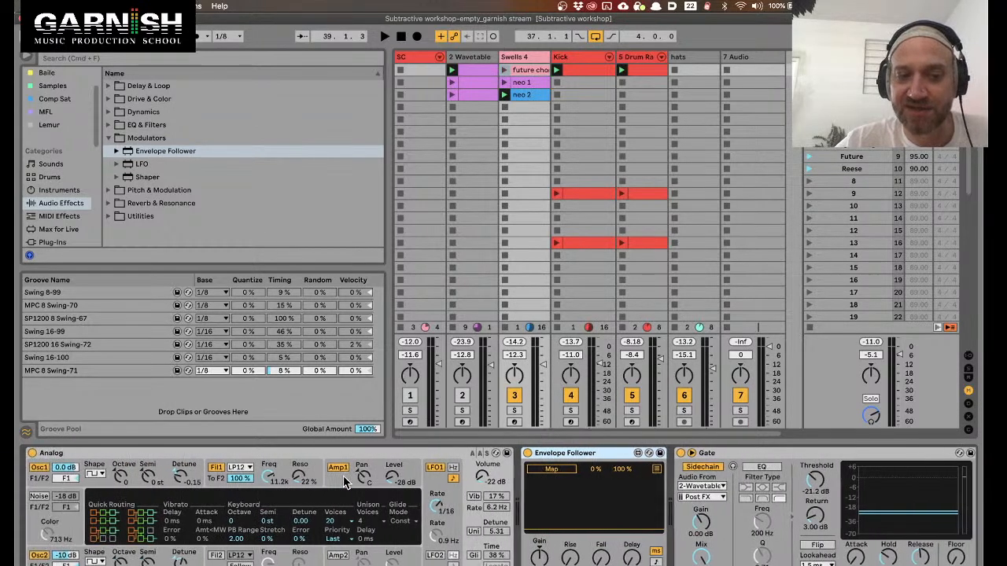
left_click(338, 456)
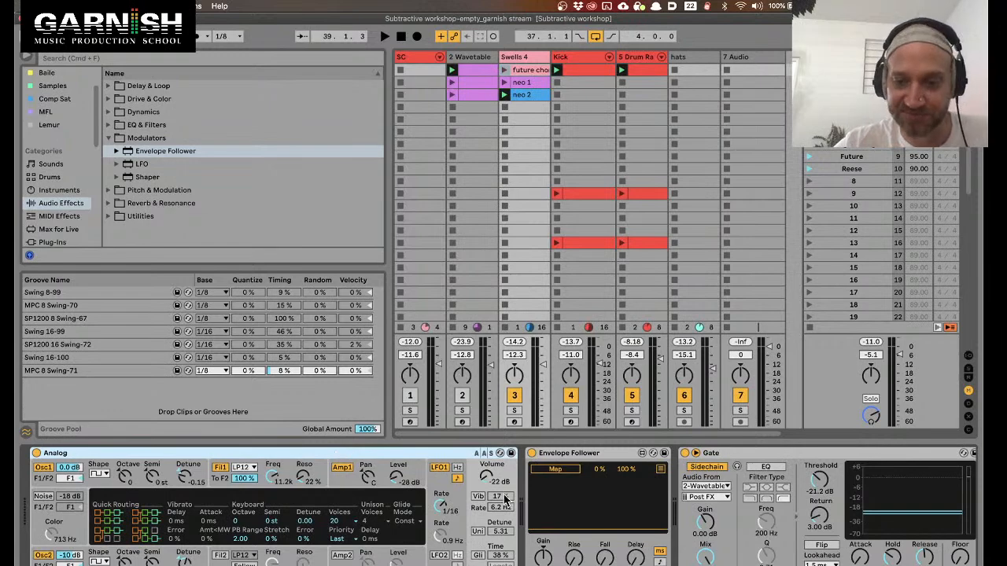
left_click(572, 459)
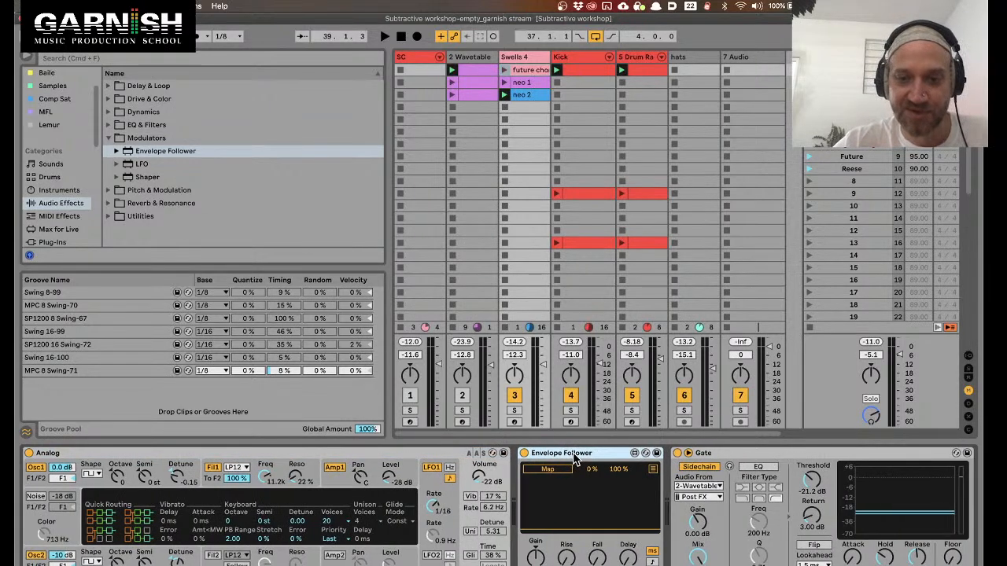
Duplicate the 2 Wavetable track and open the second clip of the copy
left_click(472, 58)
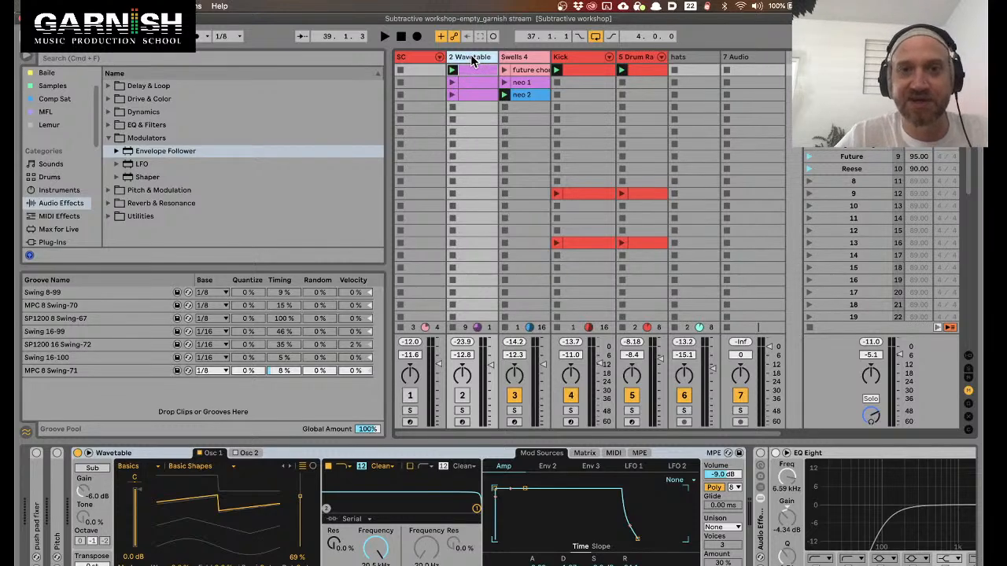
key("super+d")
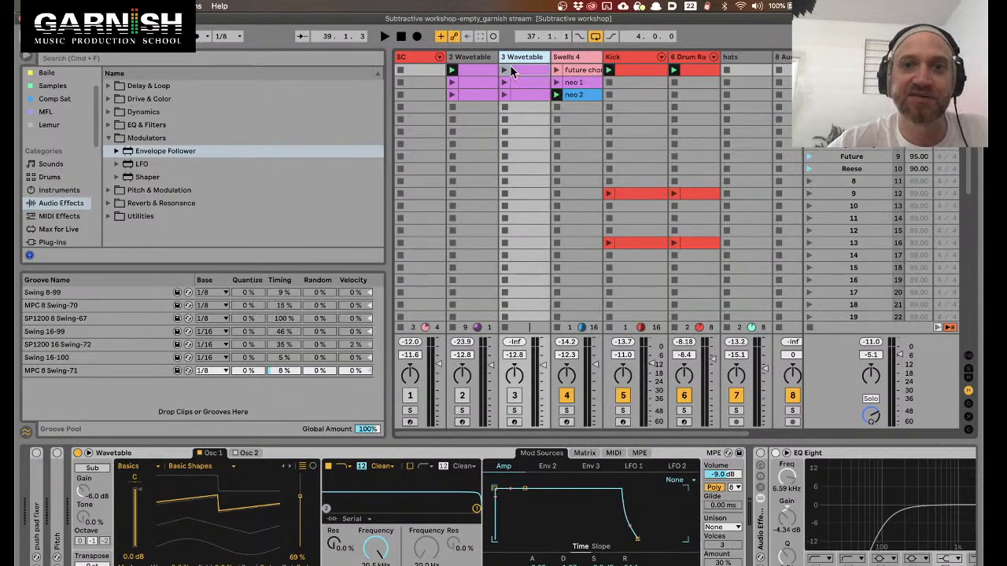
double_click(516, 82)
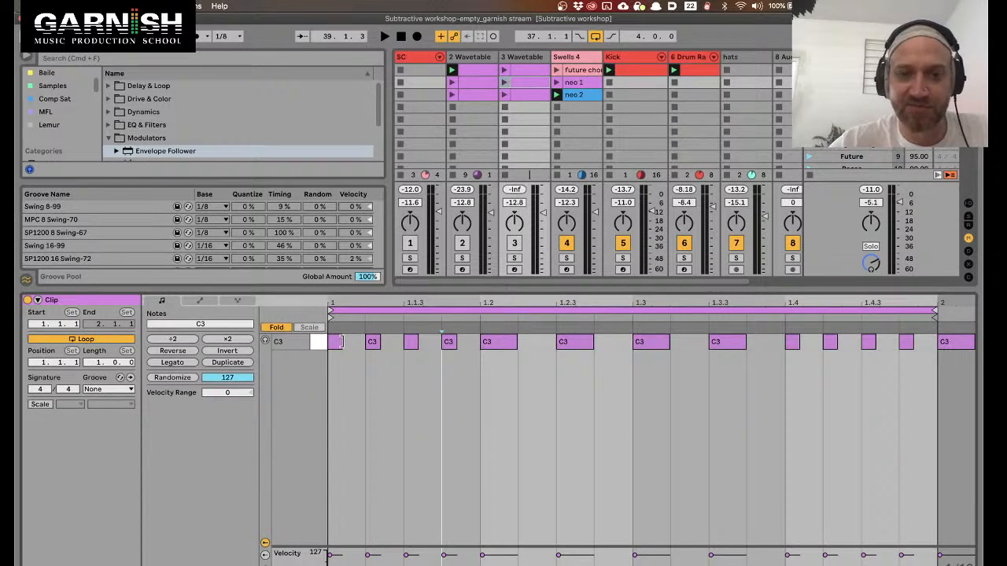
Replace the longer C3 notes from beat 1.2 onward with copies of the first beat's four short notes, filling the bar with 16ths
left_click_drag(787, 356, 893, 333)
left_click_drag(816, 341, 511, 341)
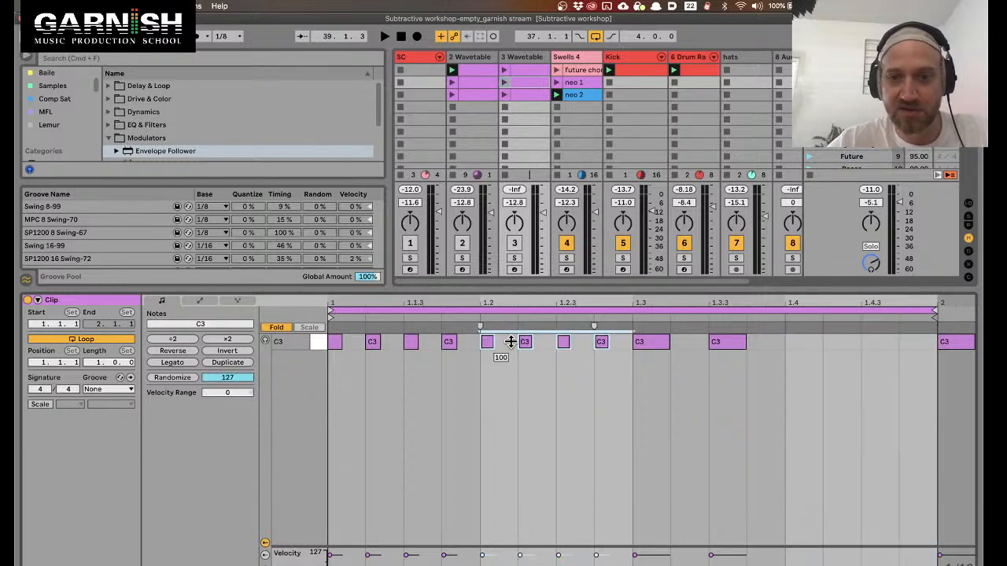
left_click_drag(611, 362, 484, 344)
key("Delete")
left_click(634, 343)
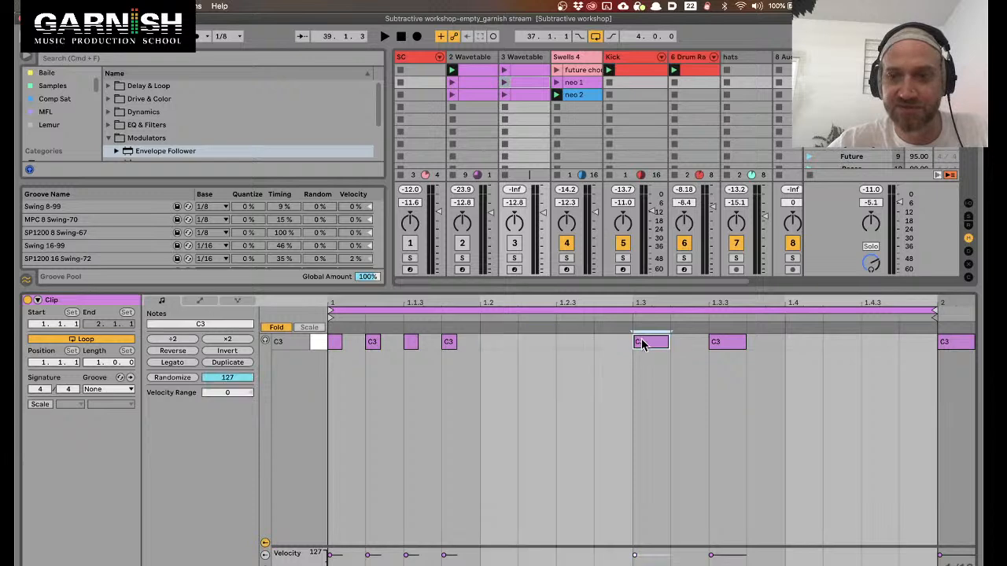
left_click(482, 348)
key("super+v")
key("super+d")
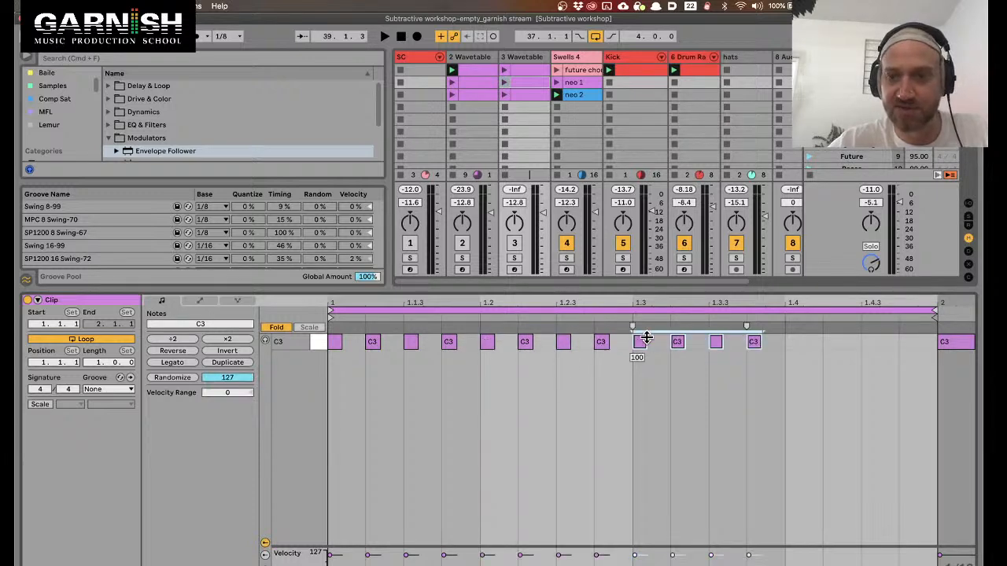
key("super+d")
Rename the edited clip on the 3 Wavetable track as 16th and launch it
left_click(513, 84)
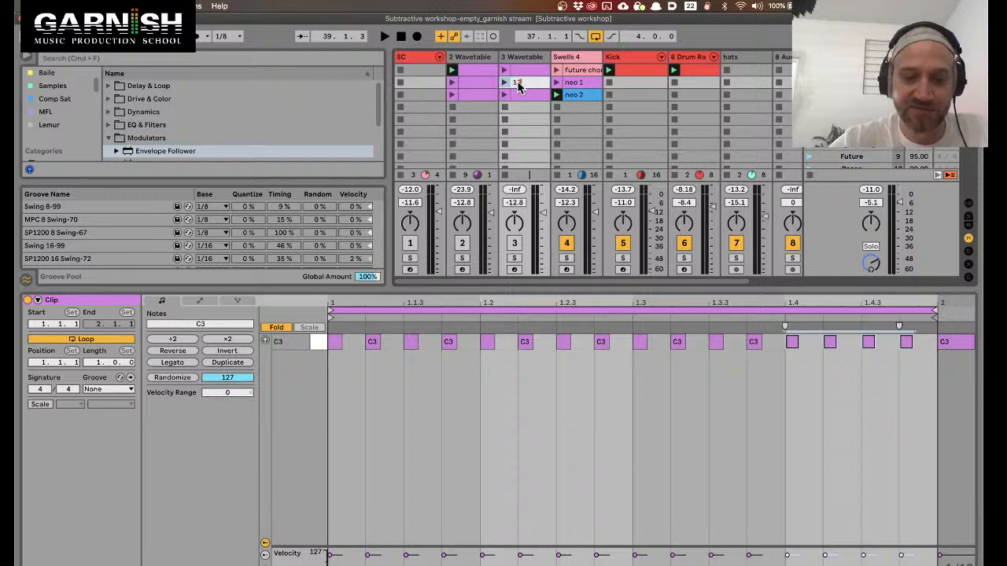
left_click(505, 82)
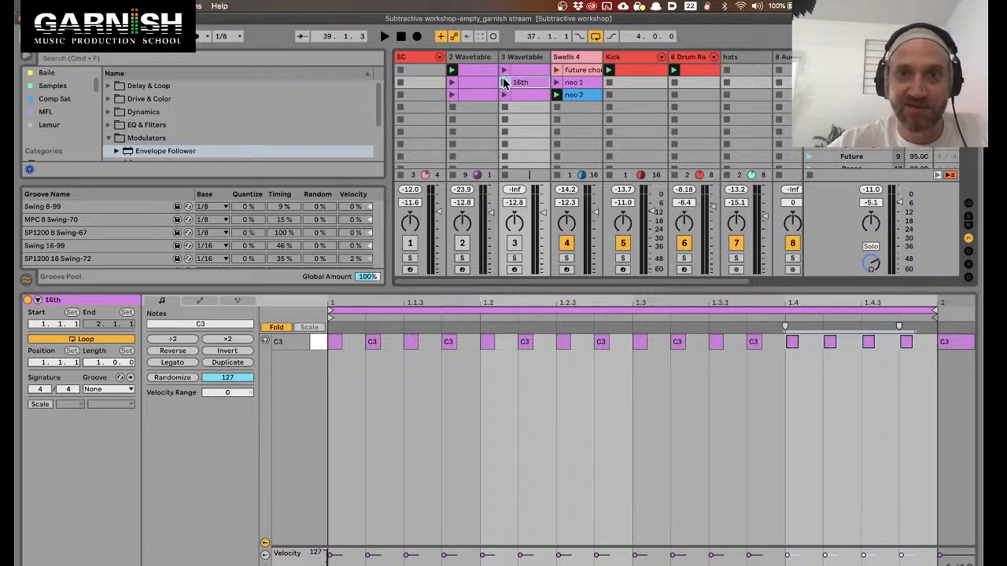
left_click(523, 58)
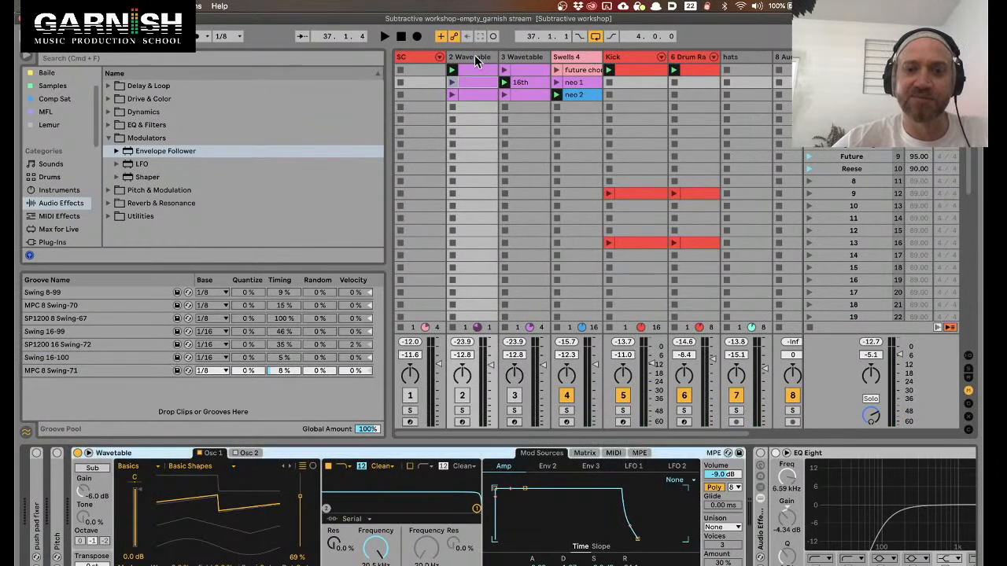
Examine the 2 Wavetable devices and the order of Analog, Envelope Follower and Gate on Swells 4
scroll(616, 504, "right", 5)
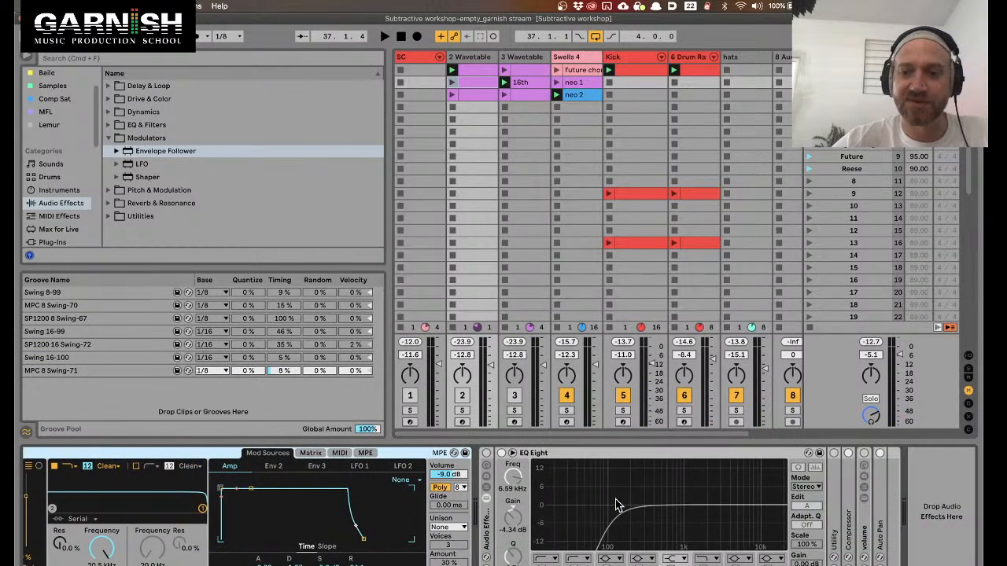
left_click(568, 55)
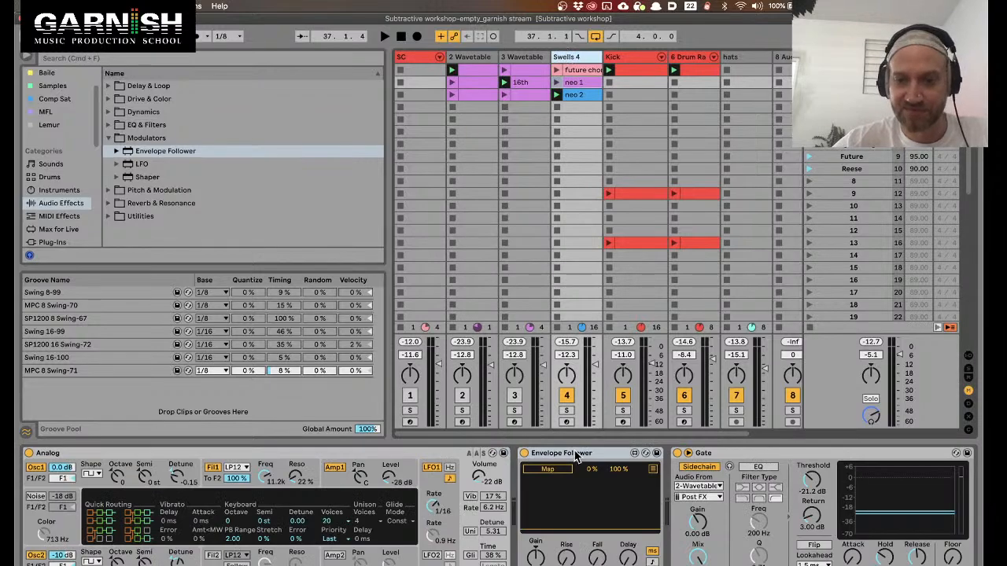
scroll(724, 483, "right", 5)
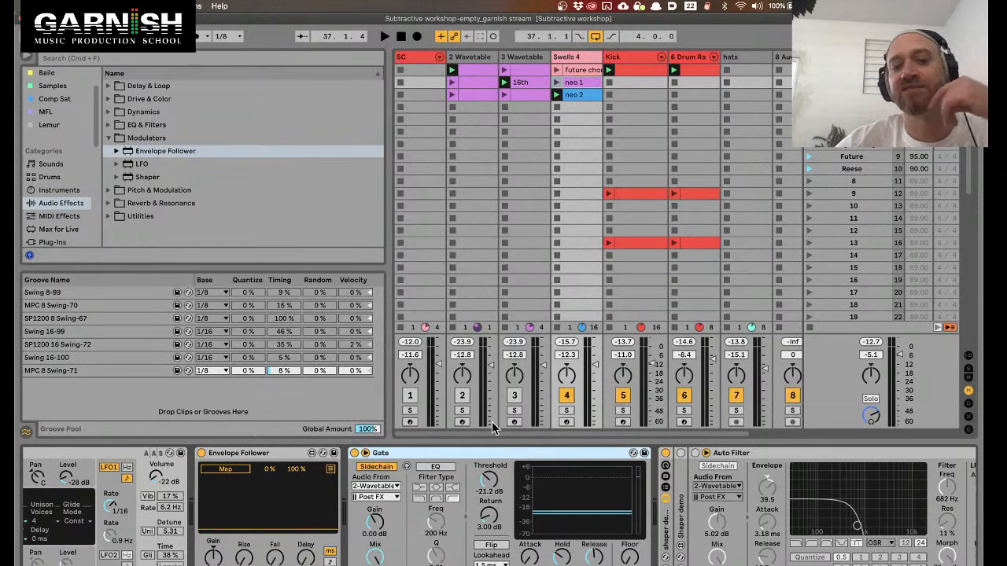
scroll(451, 455, "left", 5)
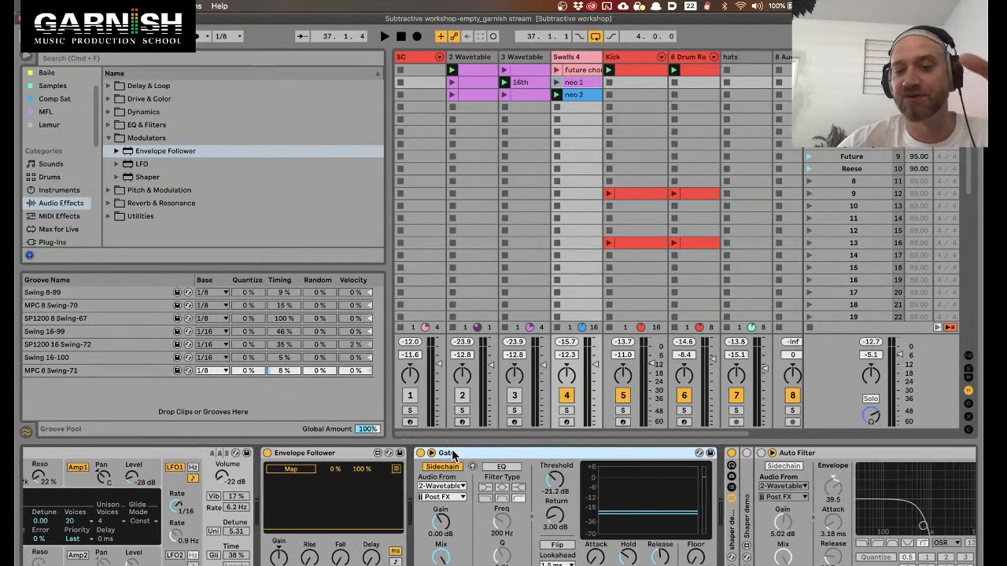
scroll(338, 458, "left", 3)
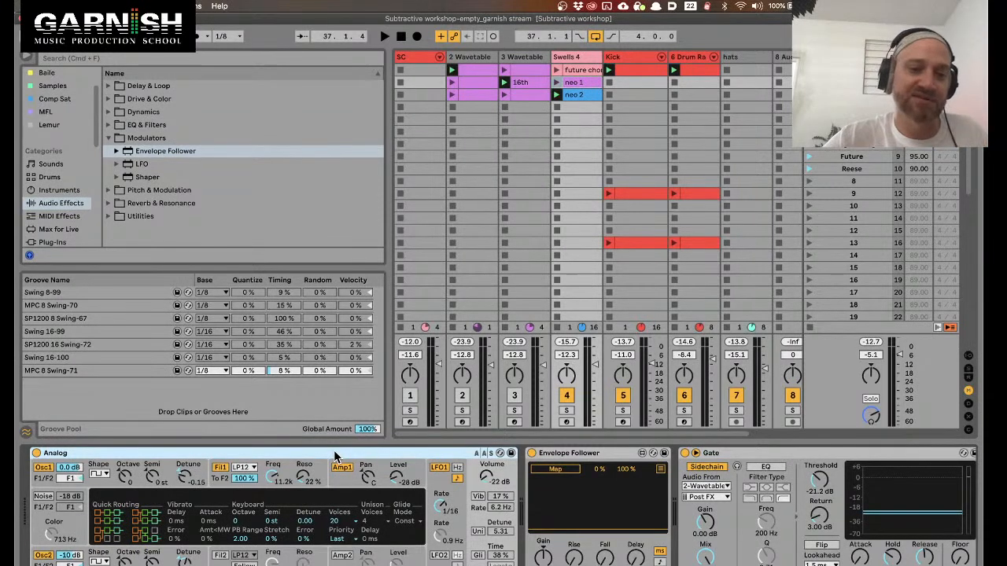
left_click(748, 449)
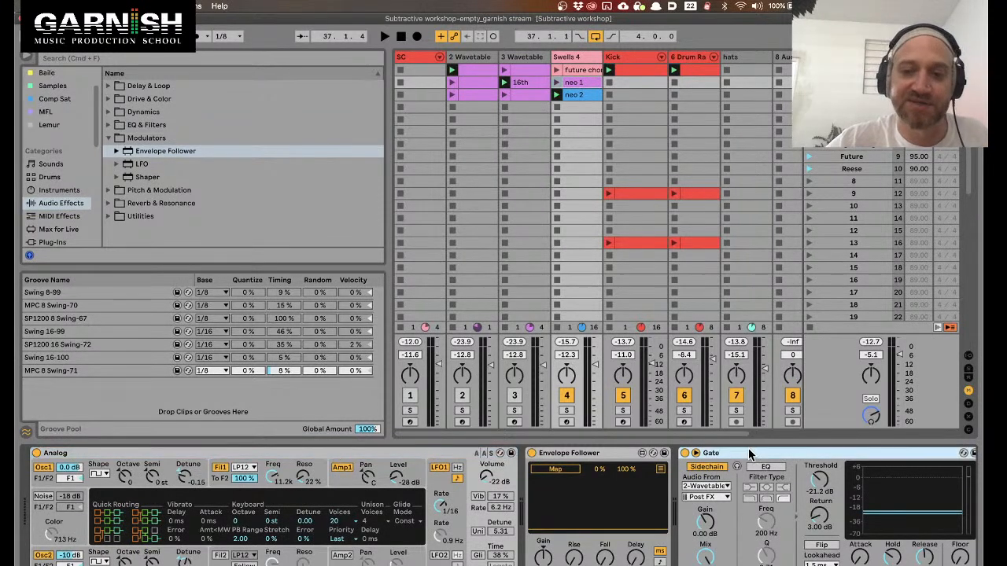
left_click(295, 458)
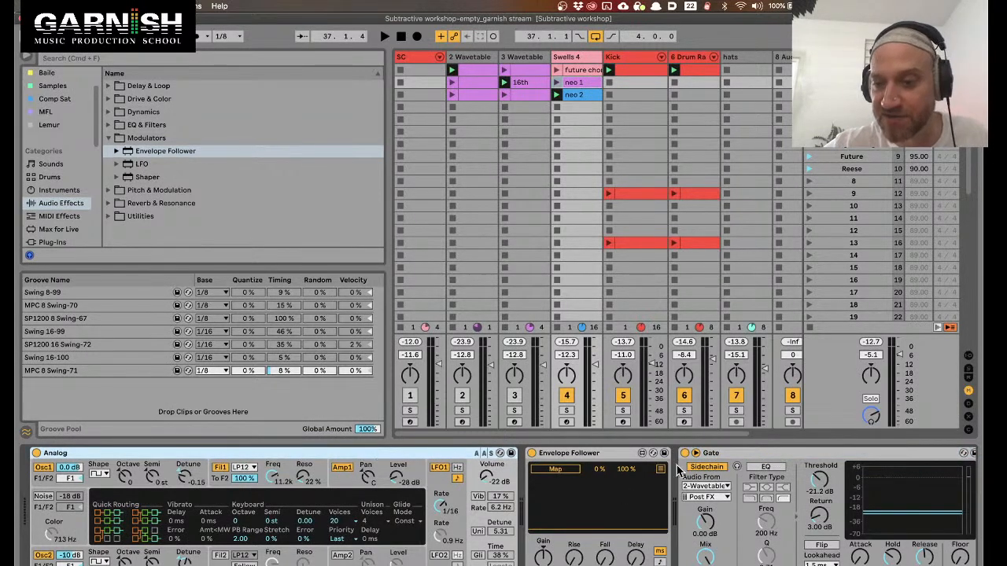
left_click(727, 455)
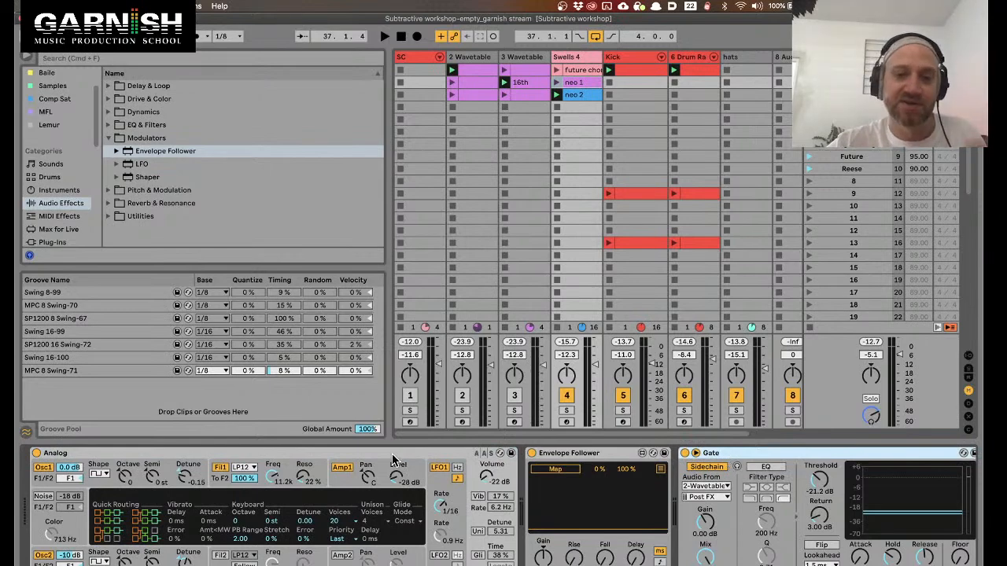
Move the Envelope Follower from Swells 4 to the 3 Wavetable track, placing it directly after Wavetable, ahead of the folded Audio Effect Rack
left_click(589, 456)
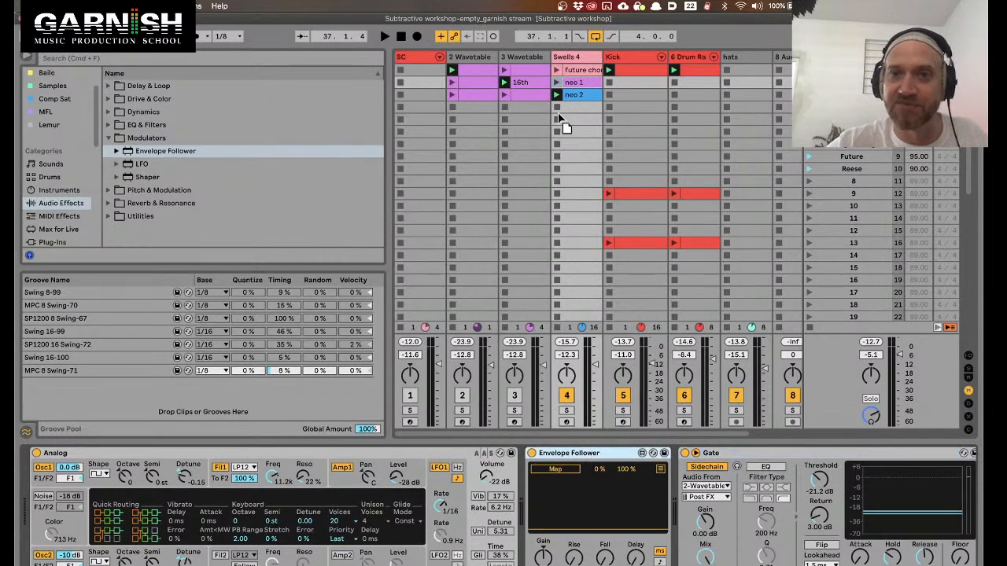
left_click(528, 58)
left_click_drag(525, 60, 524, 57)
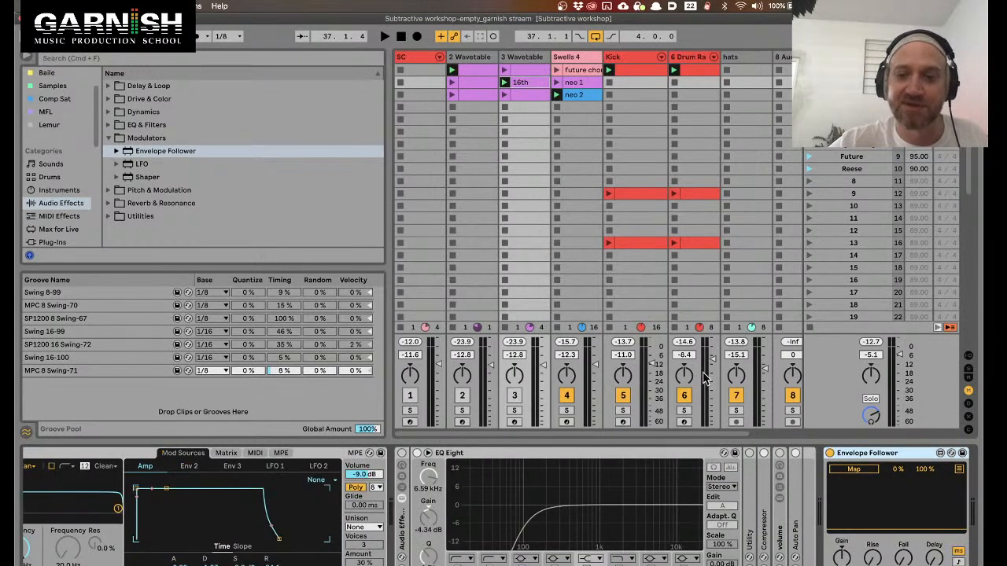
double_click(403, 542)
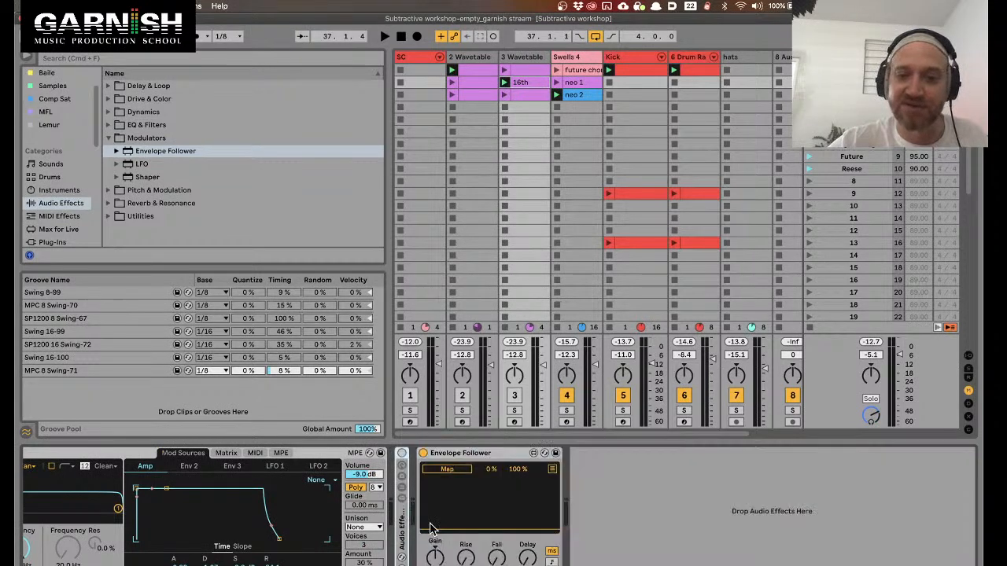
left_click(510, 455)
left_click_drag(388, 531, 387, 531)
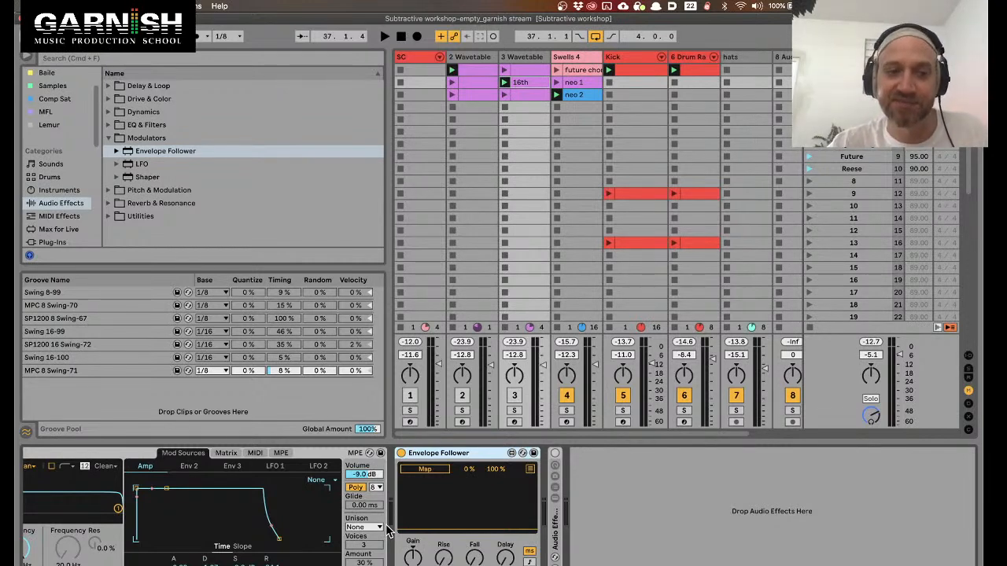
Rename the 3 Wavetable track as env follower and compare its devices with those on Swells 4
scroll(387, 532, "left", 5)
key("super+r")
type("c")
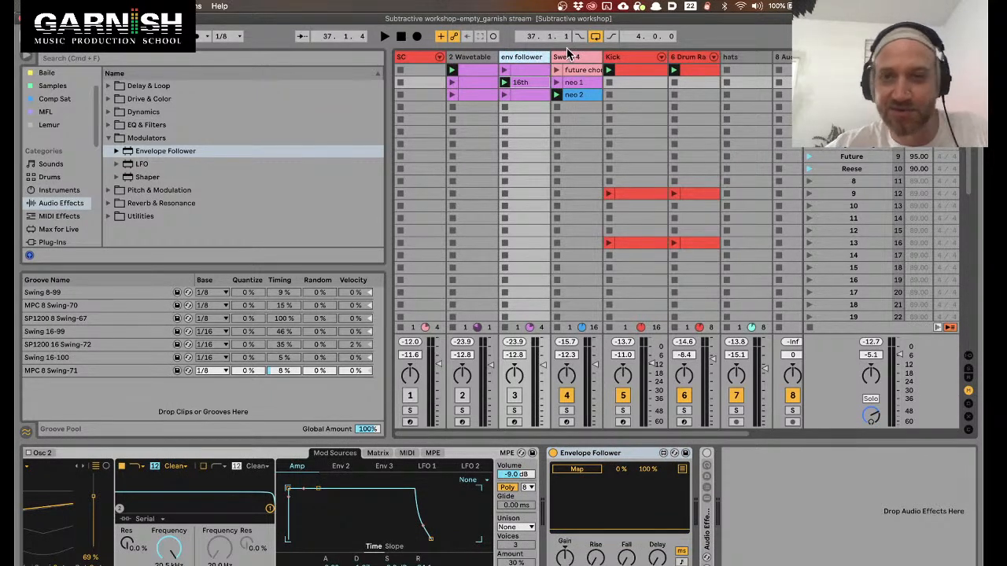
left_click(565, 56)
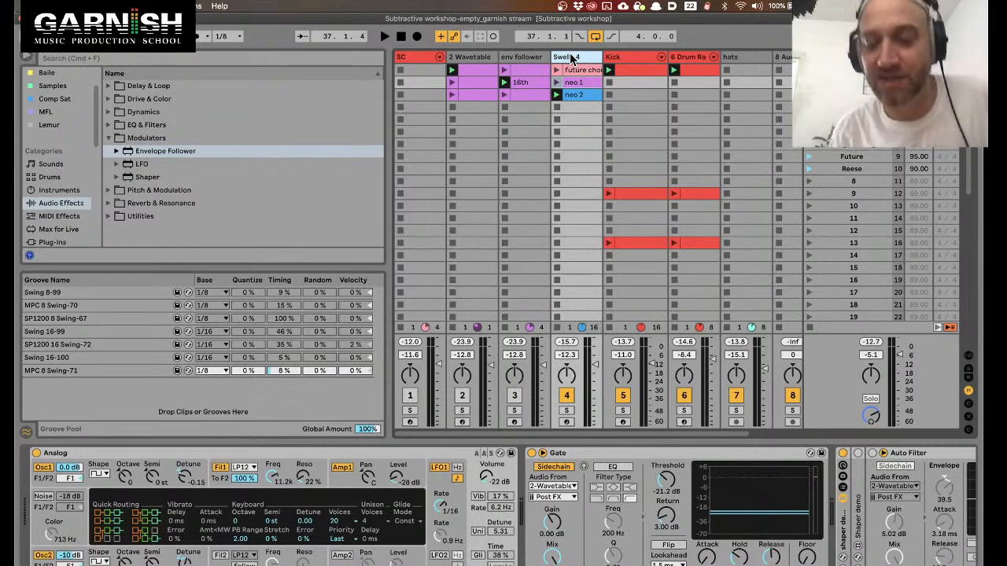
left_click(523, 58)
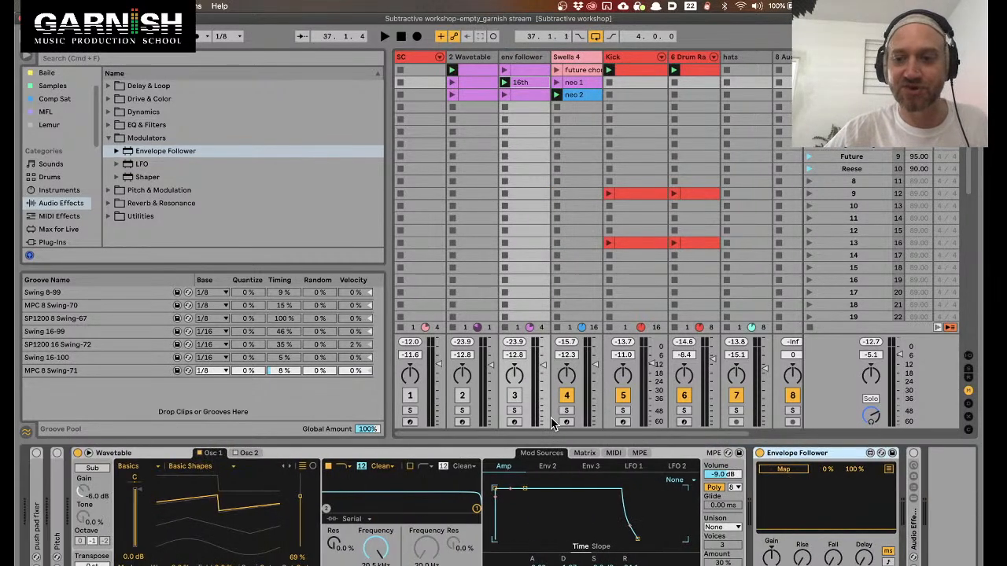
Solo the env follower track and play its 16th clip to check the Envelope Follower's response
left_click(505, 83)
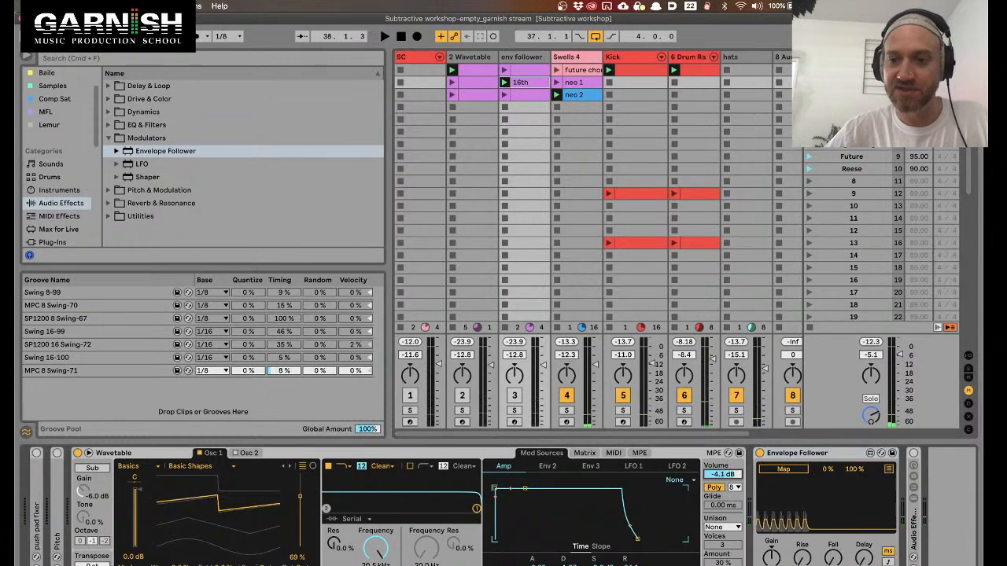
left_click(514, 410)
key("space")
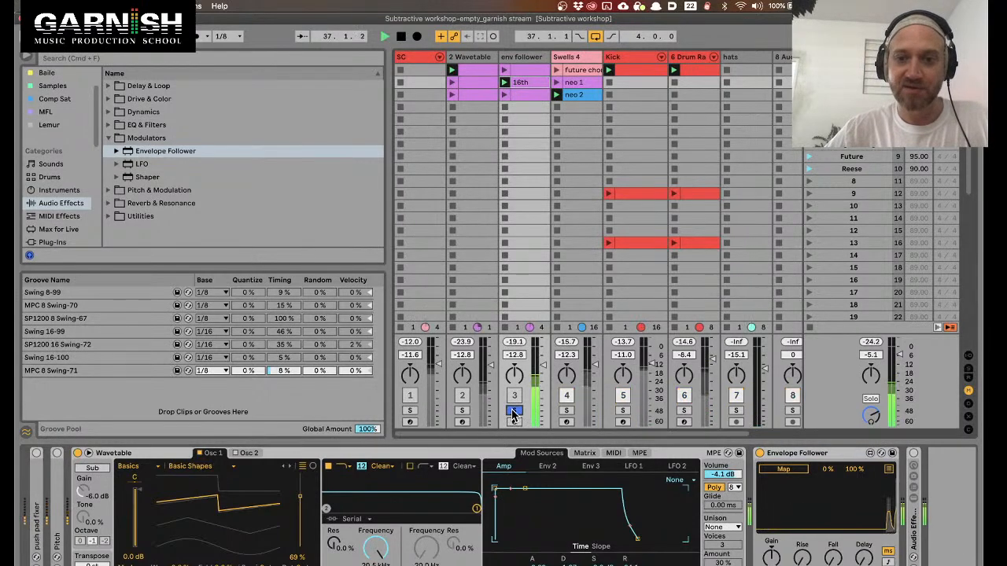
scroll(836, 537, "right", 5)
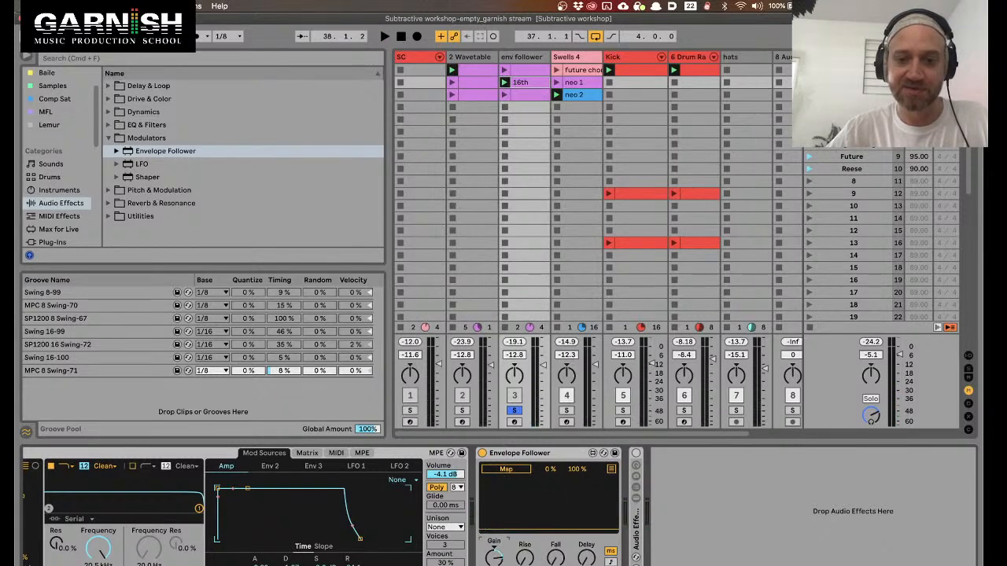
key("space")
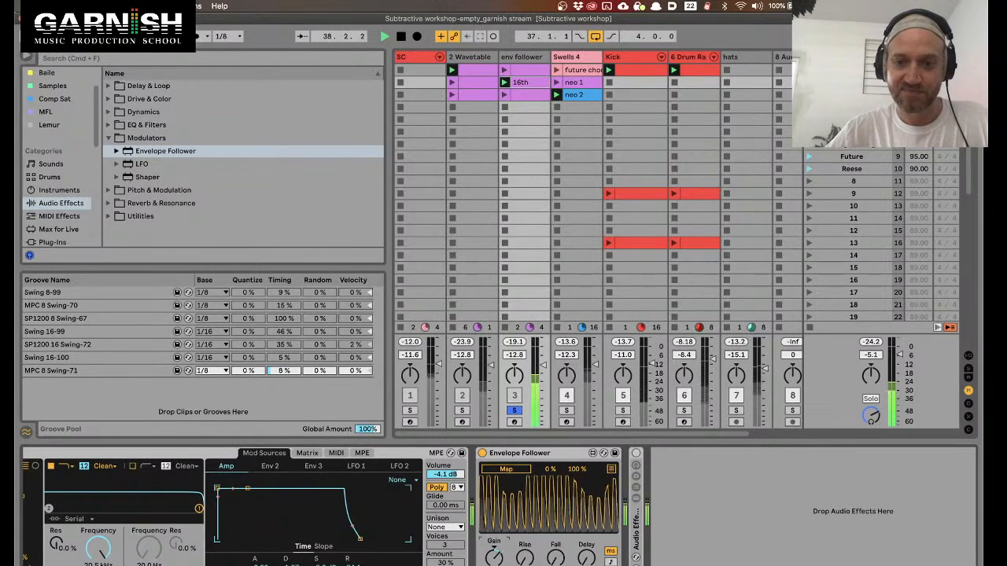
key("space")
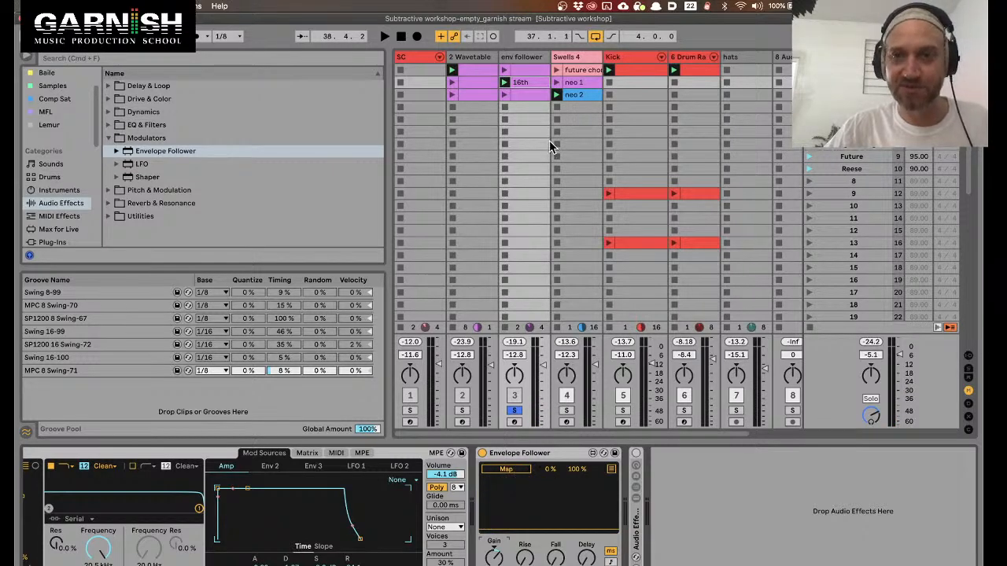
Review the Envelope Follower on its own track and look through the Swells 4 devices for a modulation target
left_click(524, 456)
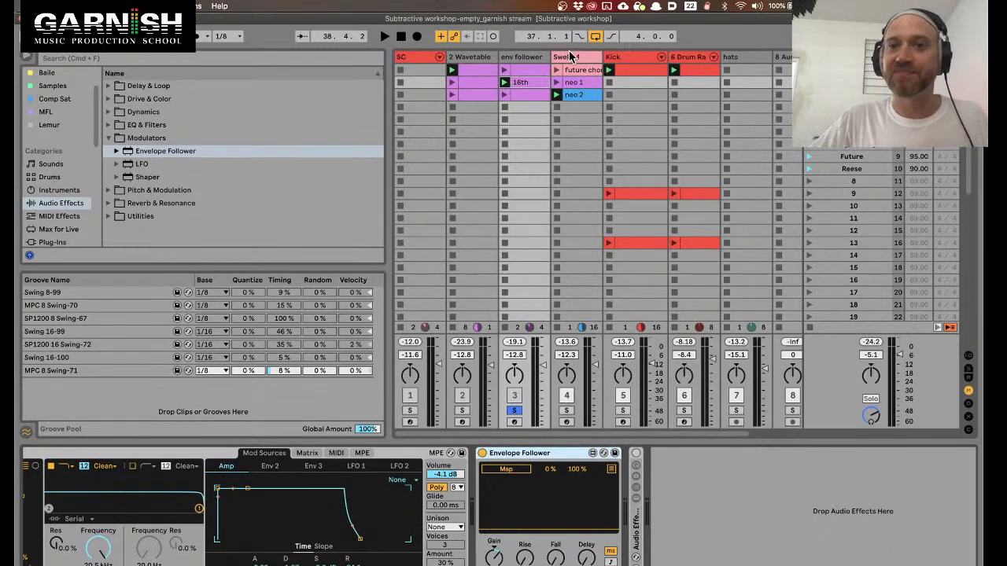
left_click(530, 62)
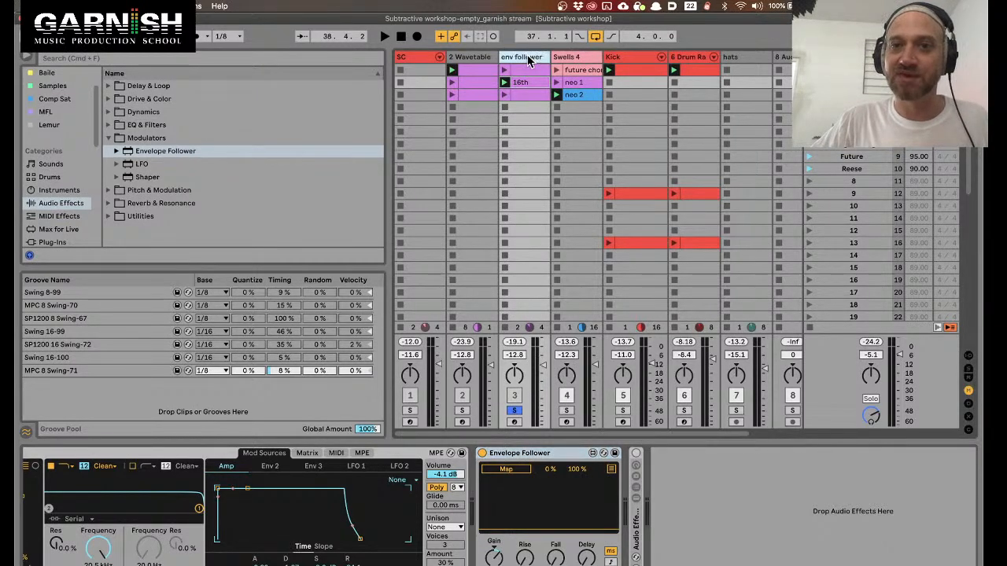
left_click(542, 457)
left_click(582, 57)
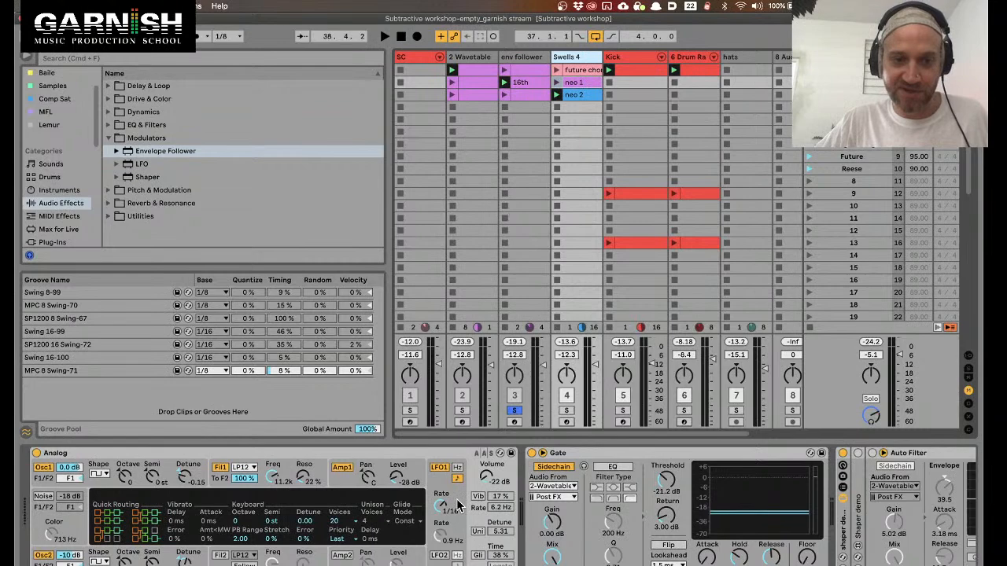
scroll(604, 517, "right", 10)
scroll(603, 518, "left", 8)
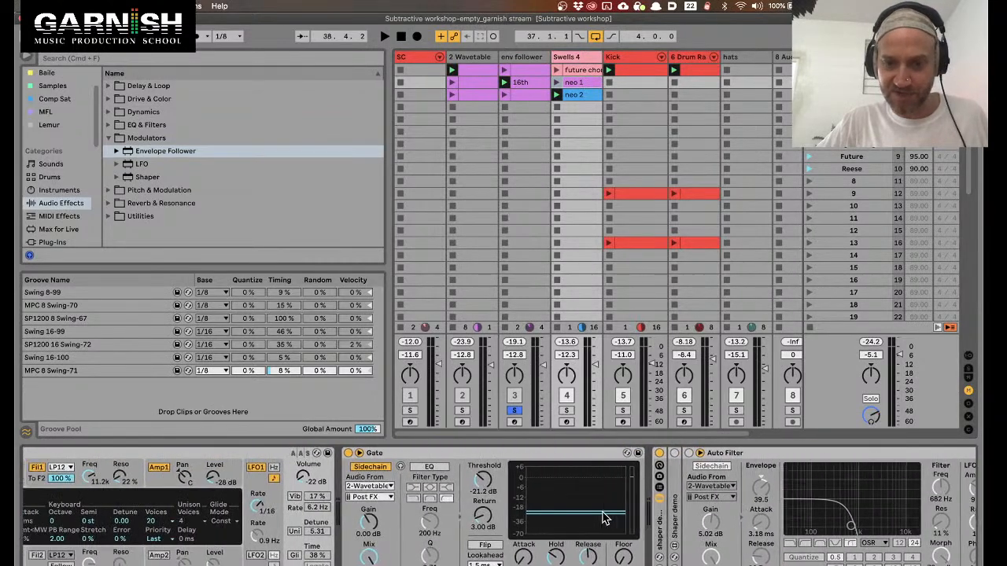
scroll(605, 517, "left", 4)
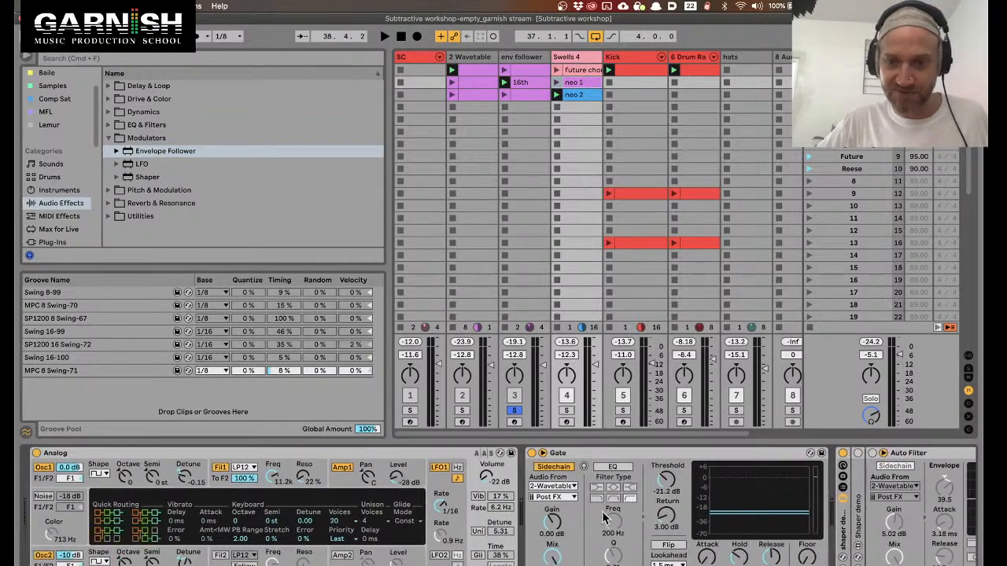
Move the Envelope Follower between Analog and Gate on Swells 4 and map it to Analog's Filter 1 frequency
left_click(526, 58)
left_click_drag(515, 457, 556, 242)
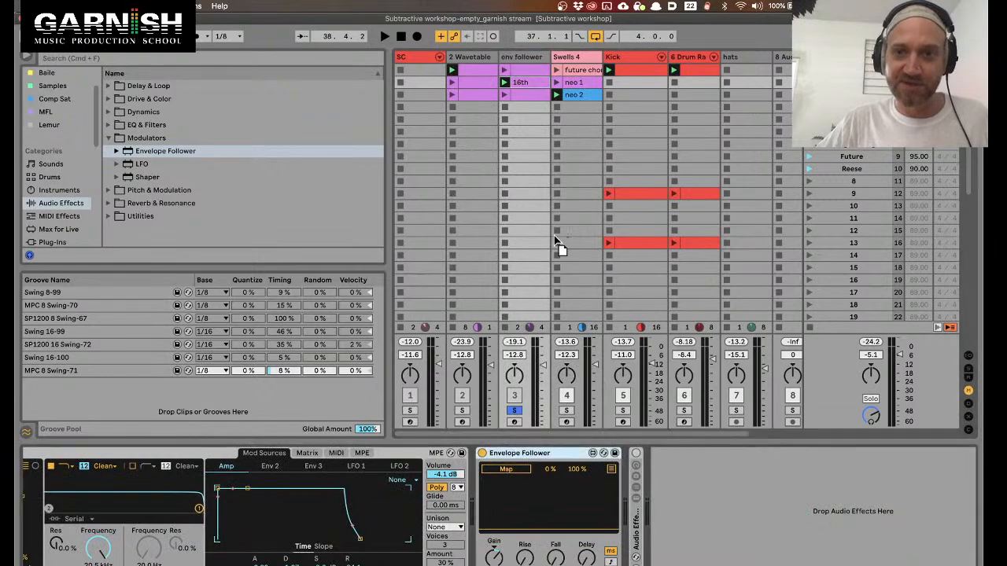
left_click_drag(576, 201, 572, 203)
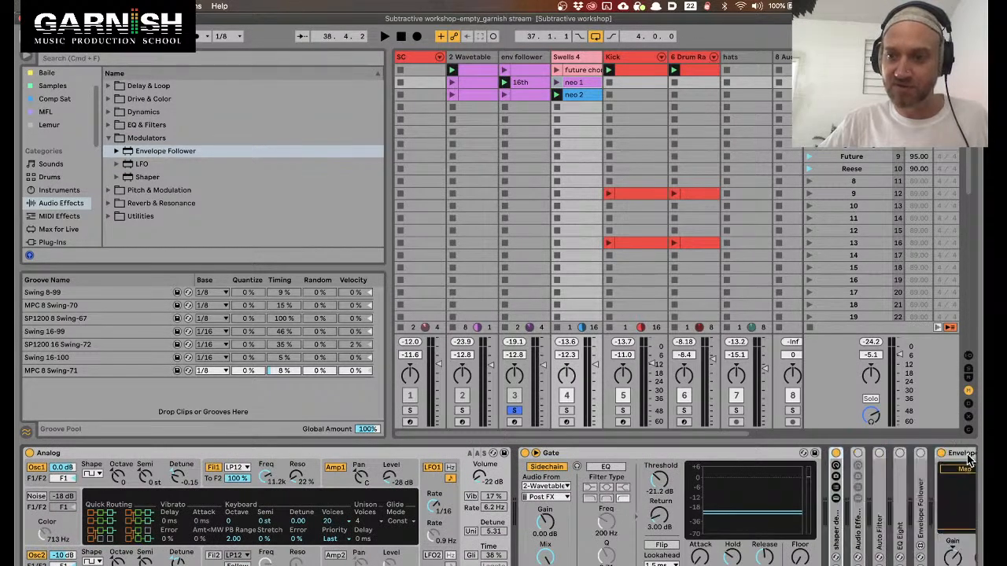
left_click_drag(530, 484, 532, 489)
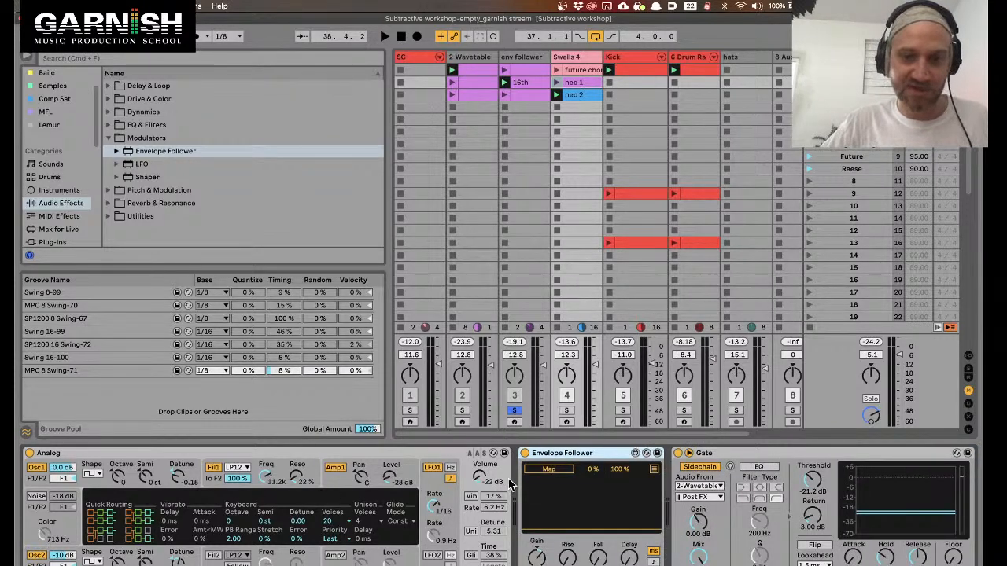
left_click(548, 469)
left_click(266, 477)
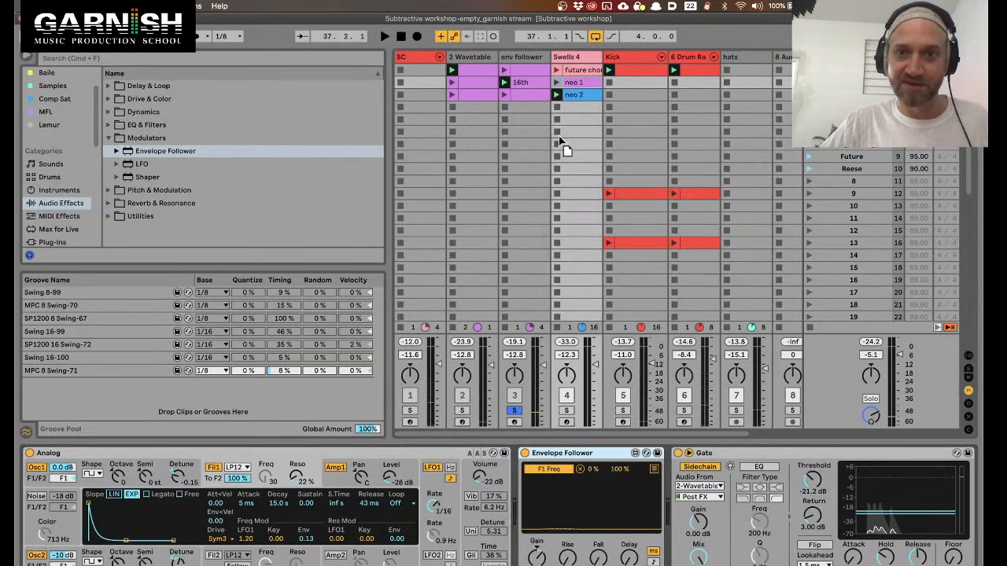
Move the mapped Envelope Follower back to the env follower track, check it during playback, and unsolo that track
left_click(516, 68)
key("space")
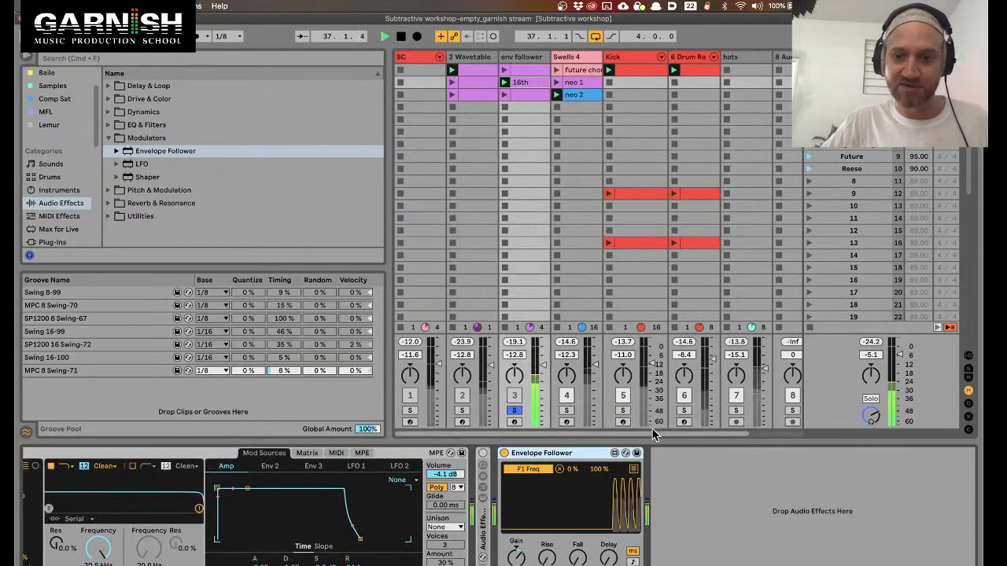
left_click(577, 59)
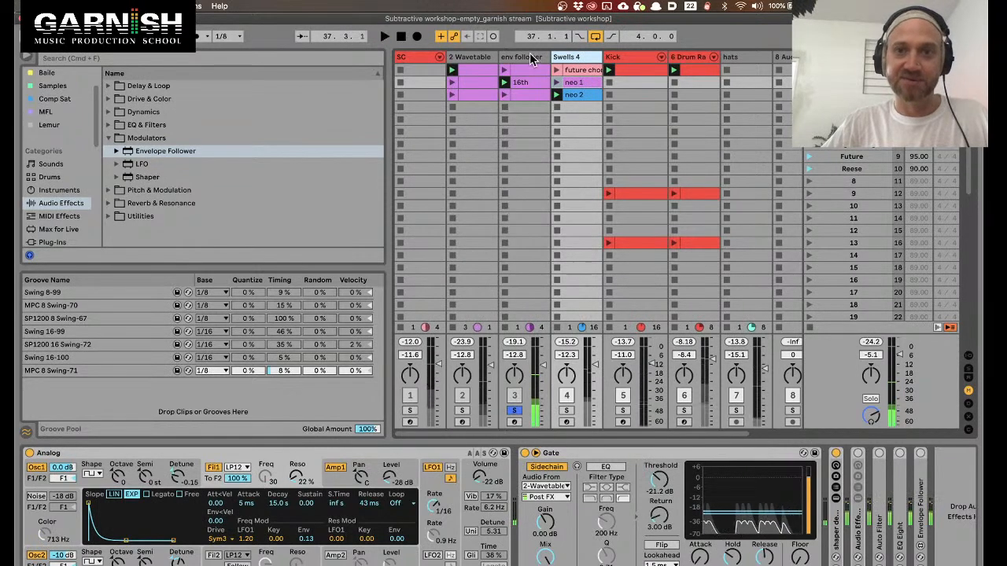
left_click(506, 203)
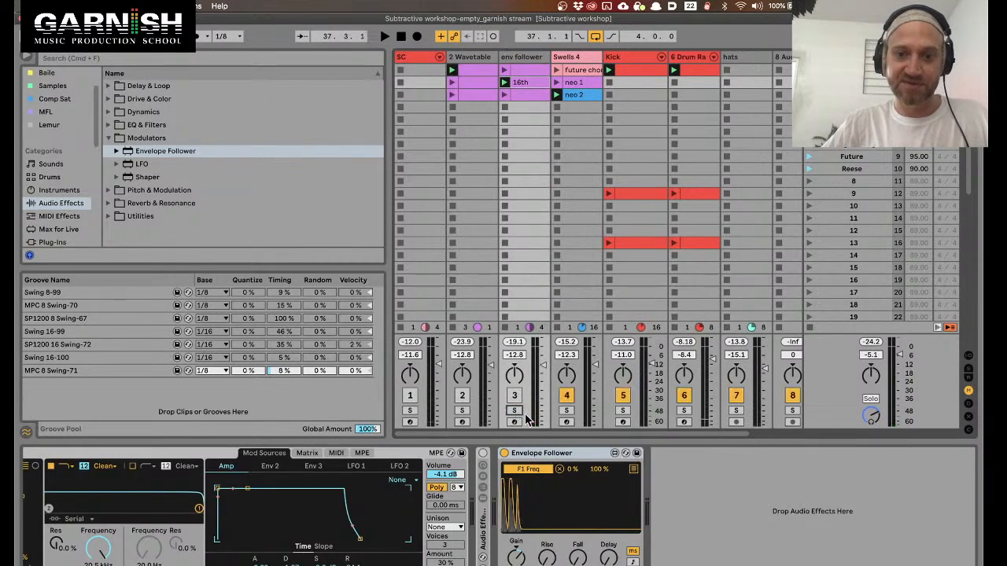
Play the session with Swells 4 soloed and turn off the Gate's sidechain
key("space")
left_click(567, 410)
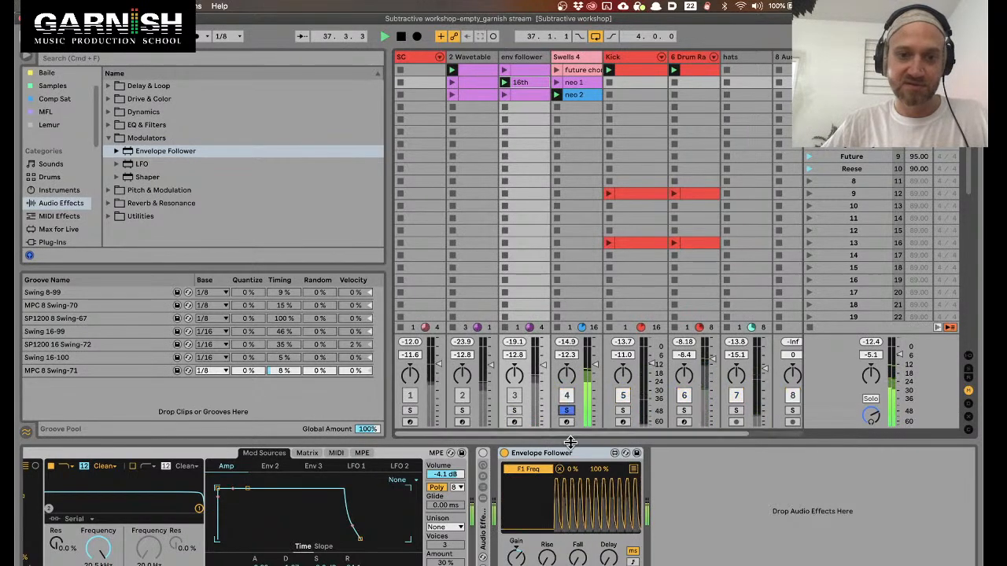
left_click(578, 58)
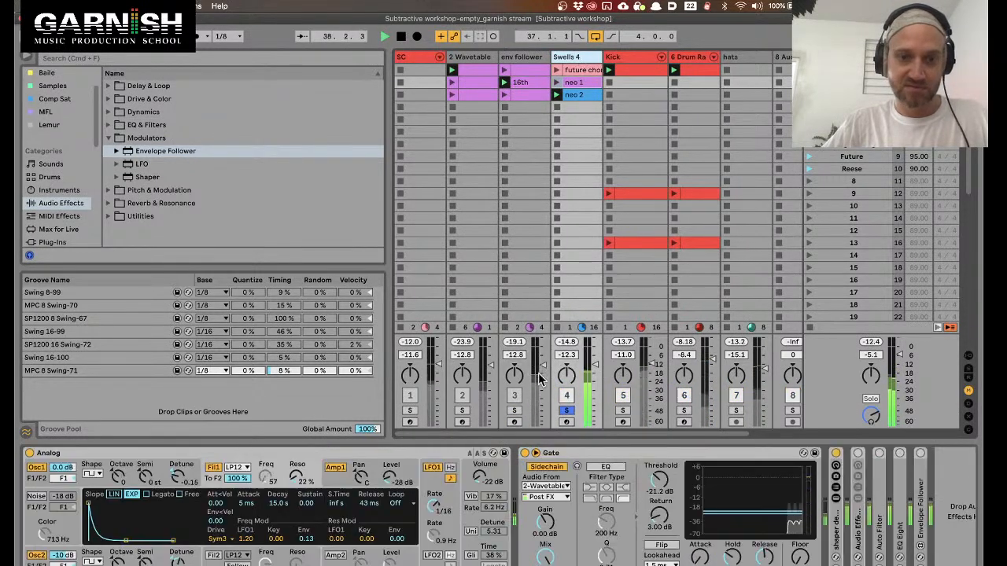
left_click(546, 467)
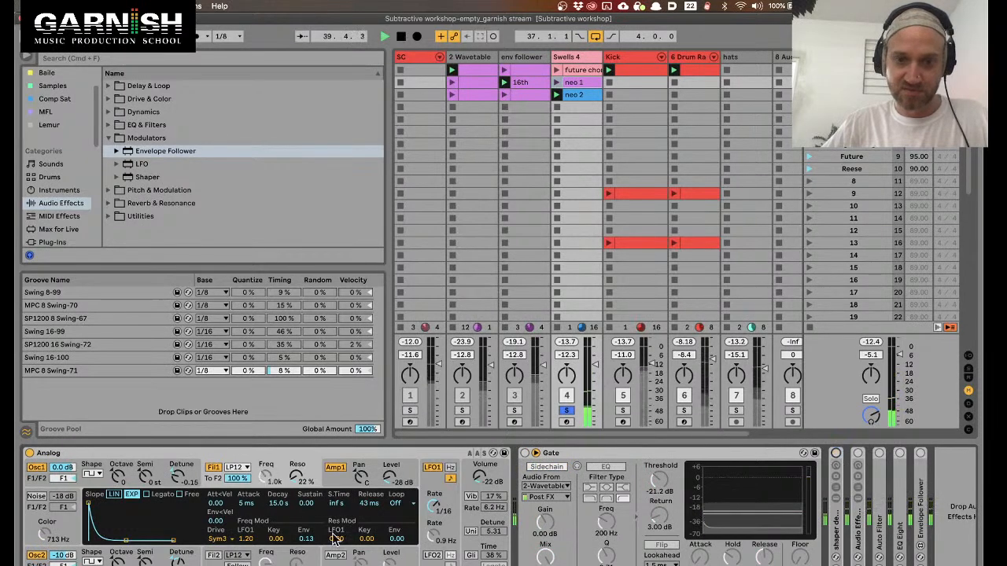
Raise Analog's volume to 0.7 dB and audition the modulated Filter 1 frequency on Swells 4
left_click_drag(479, 478, 479, 457)
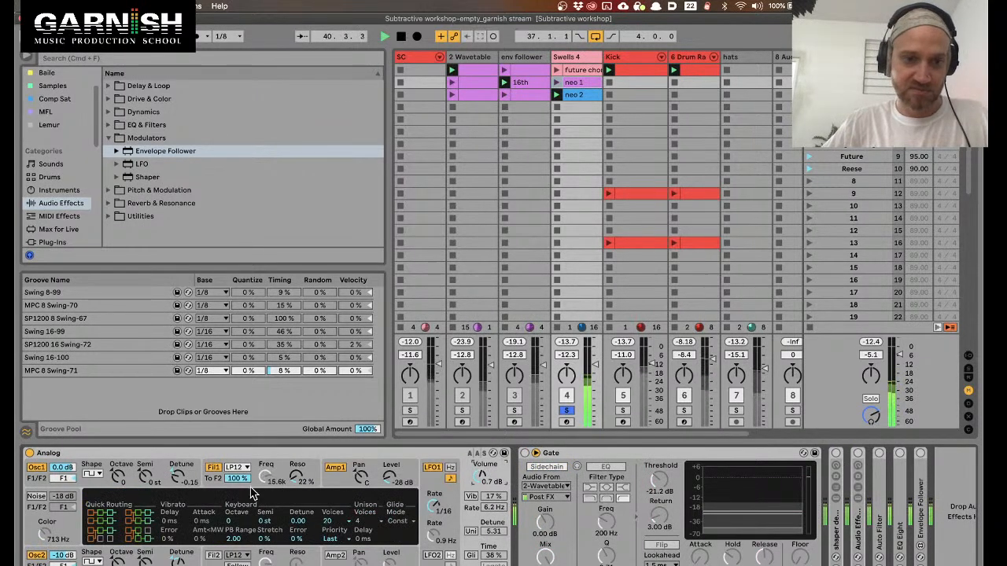
key("space")
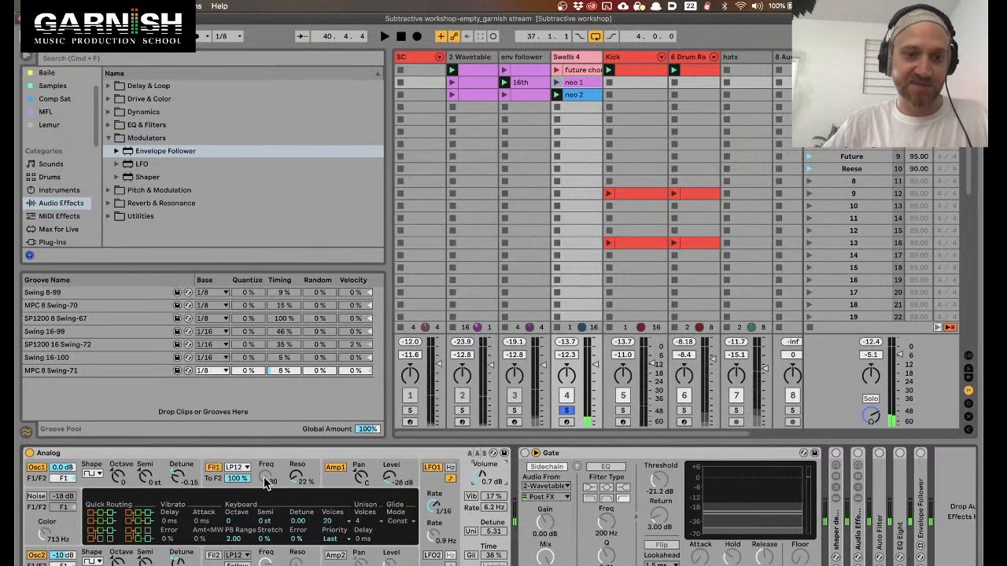
left_click_drag(266, 481, 267, 483)
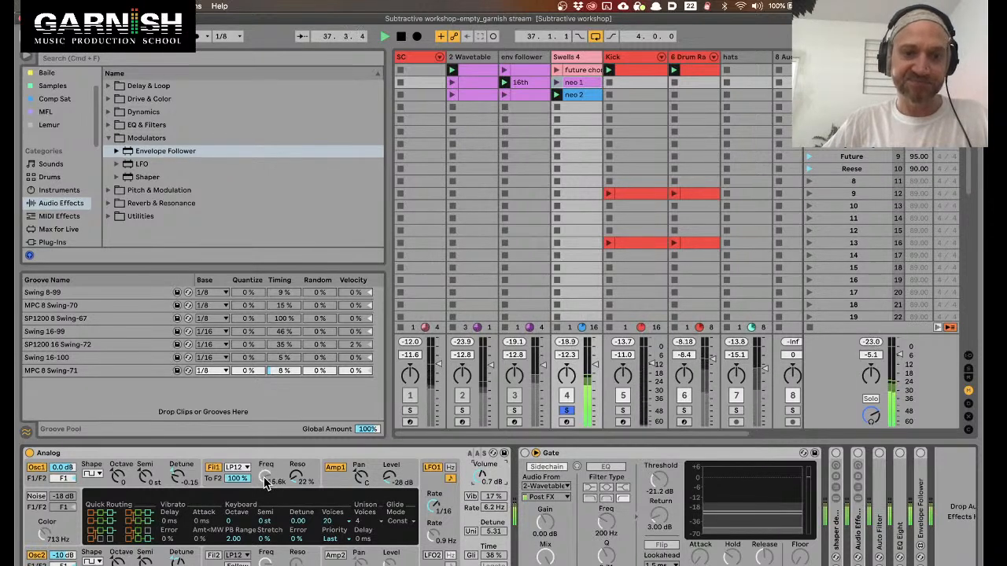
key("space")
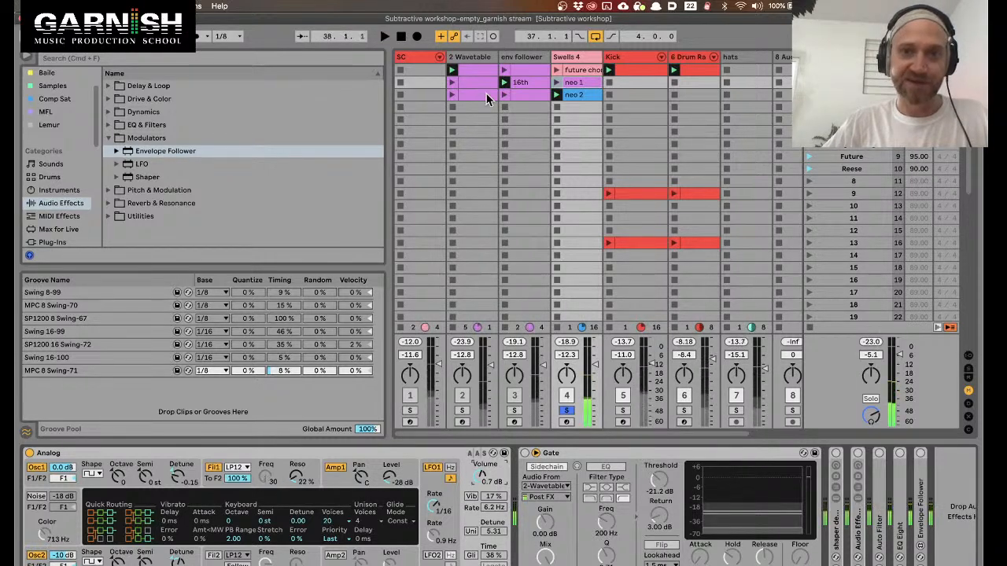
Move the Envelope Follower between Analog and Gate on Swells 4 and clear its Filter 1 frequency mapping
left_click(519, 57)
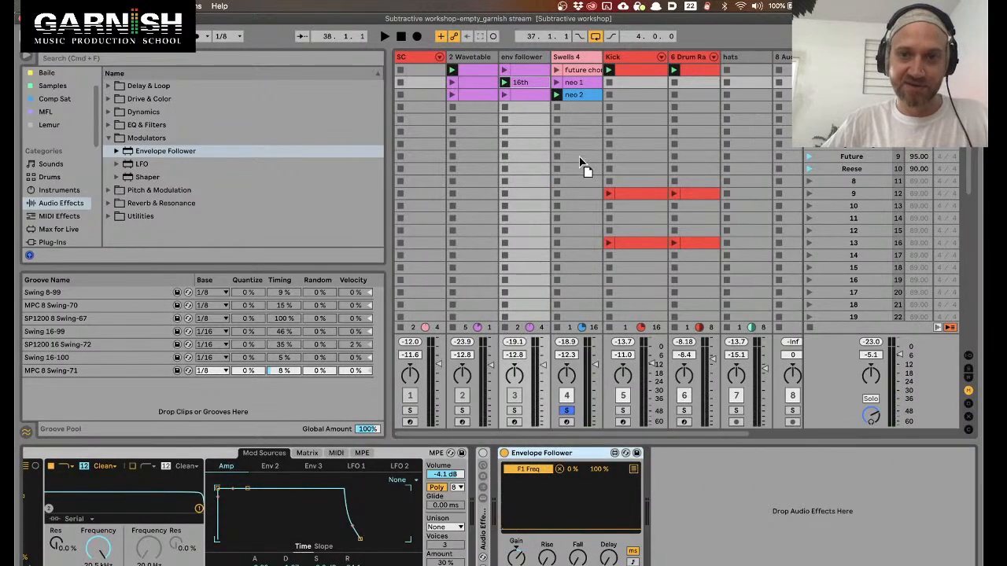
left_click(569, 58)
left_click_drag(507, 433, 505, 494)
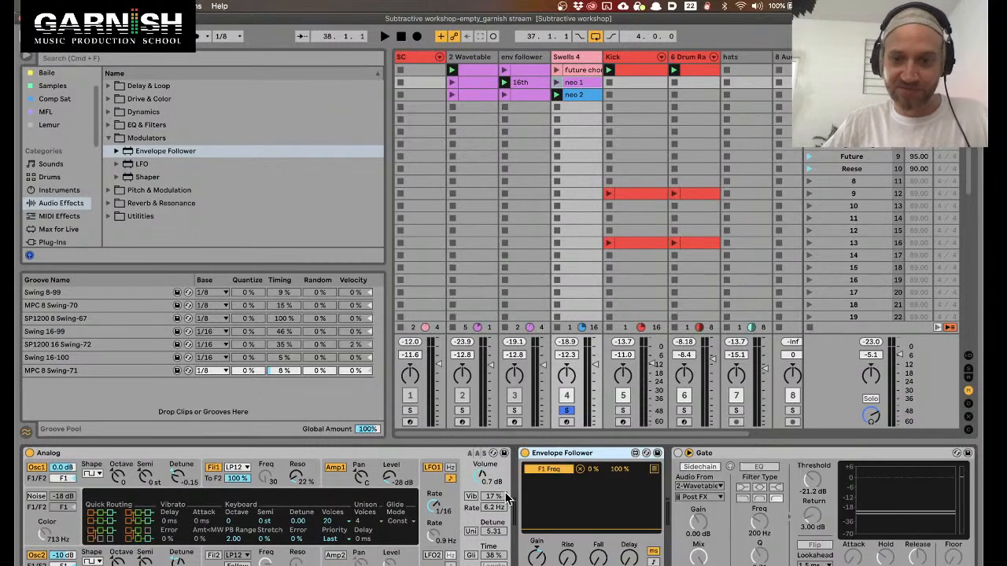
left_click(581, 470)
left_click(591, 456)
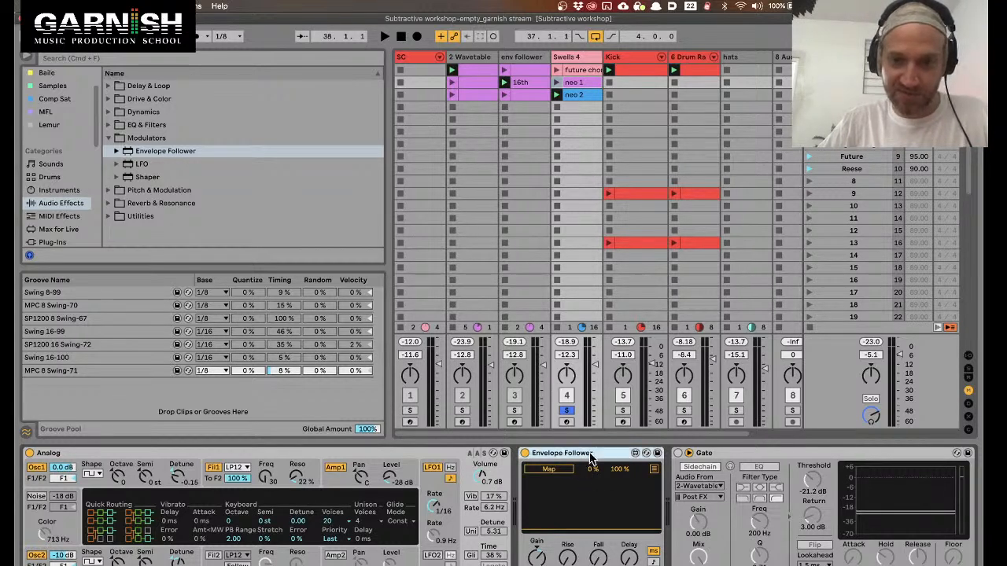
Map the Envelope Follower to Analog's Oscillator 1 semitone and move the device back to the env follower track
left_click(218, 482)
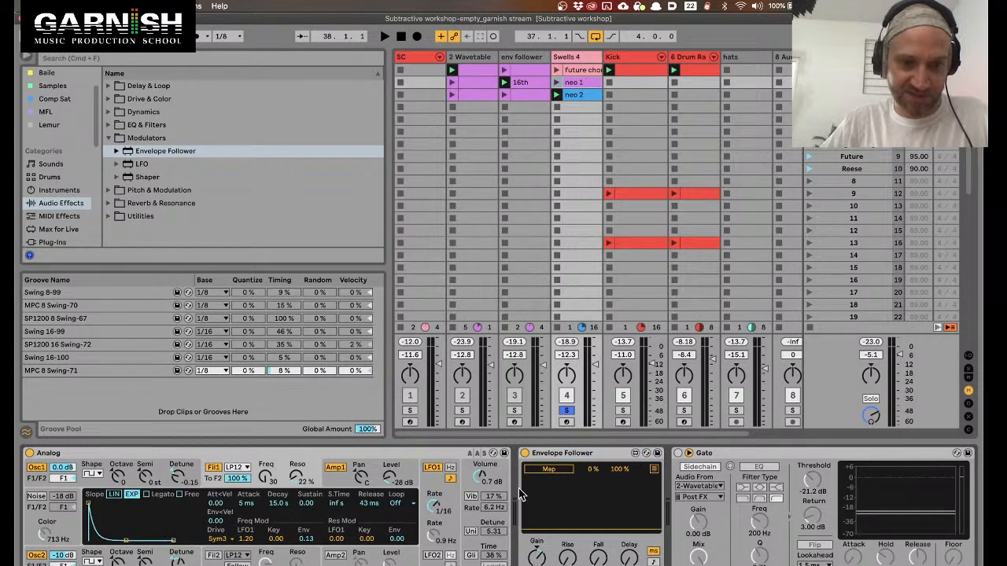
left_click(549, 470)
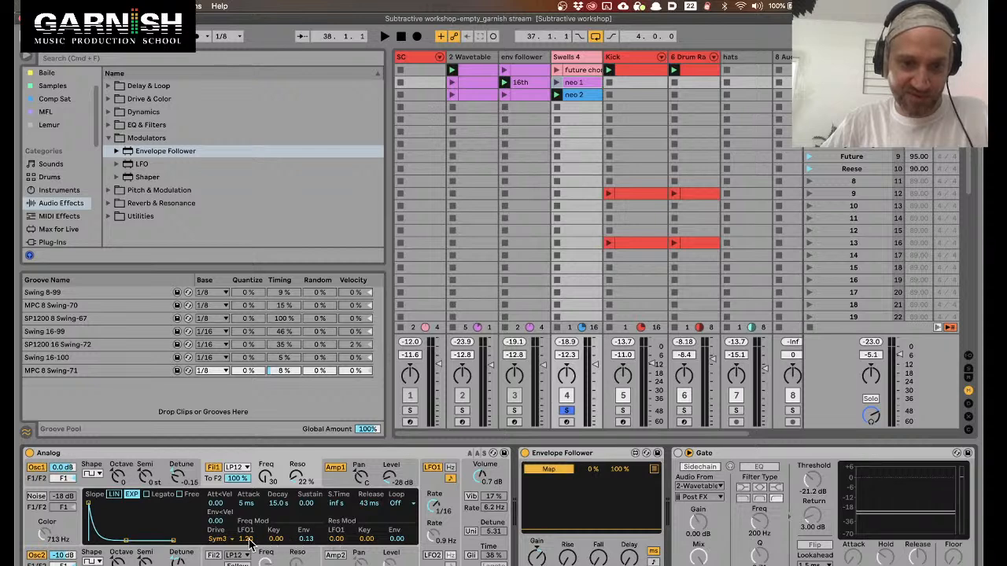
left_click(145, 476)
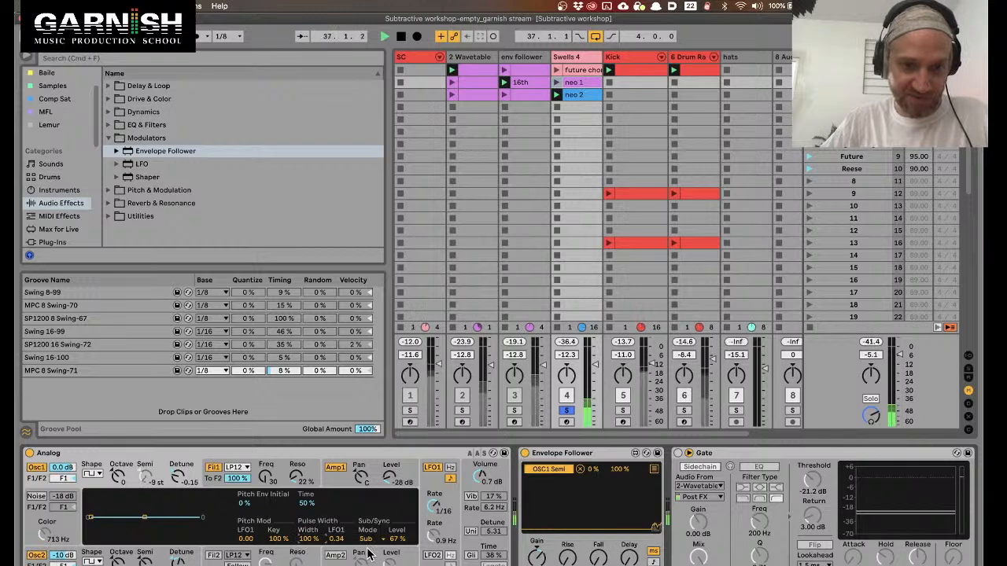
left_click(523, 398)
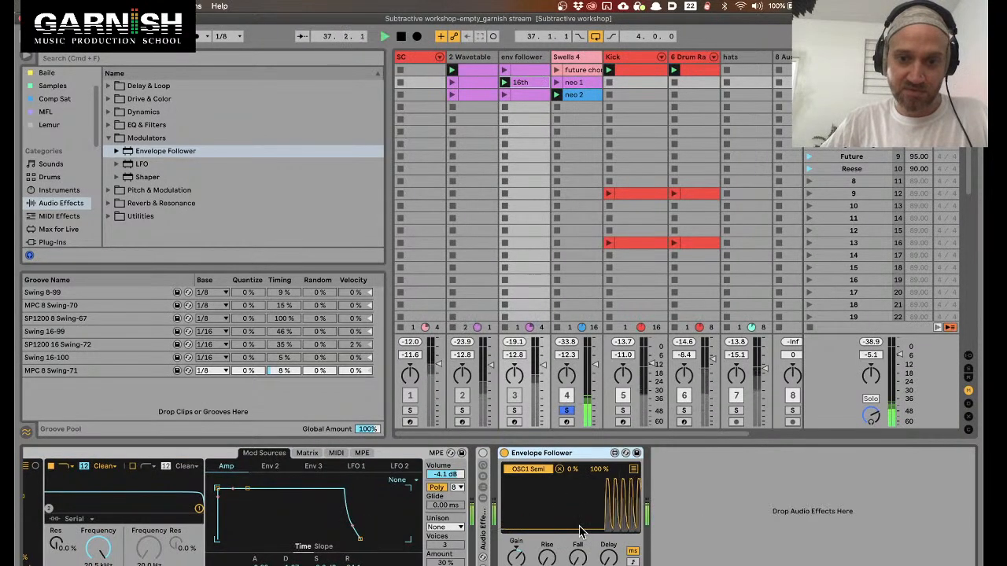
left_click(574, 62)
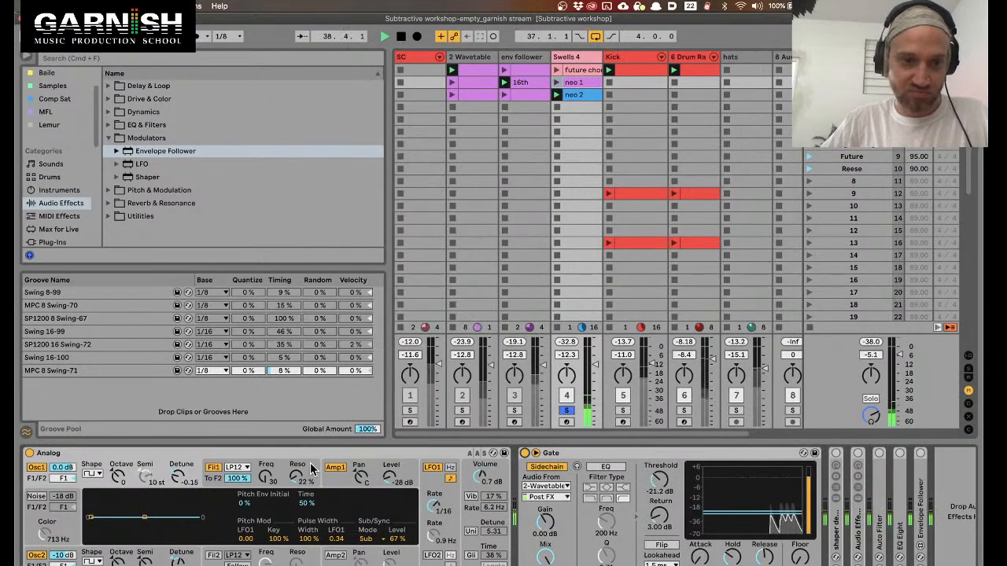
Set Analog's Filter 1 frequency to 5.7k and lower its volume to -23 dB while auditioning Swells 4
left_click(267, 475)
left_click_drag(266, 477, 266, 466)
key("space")
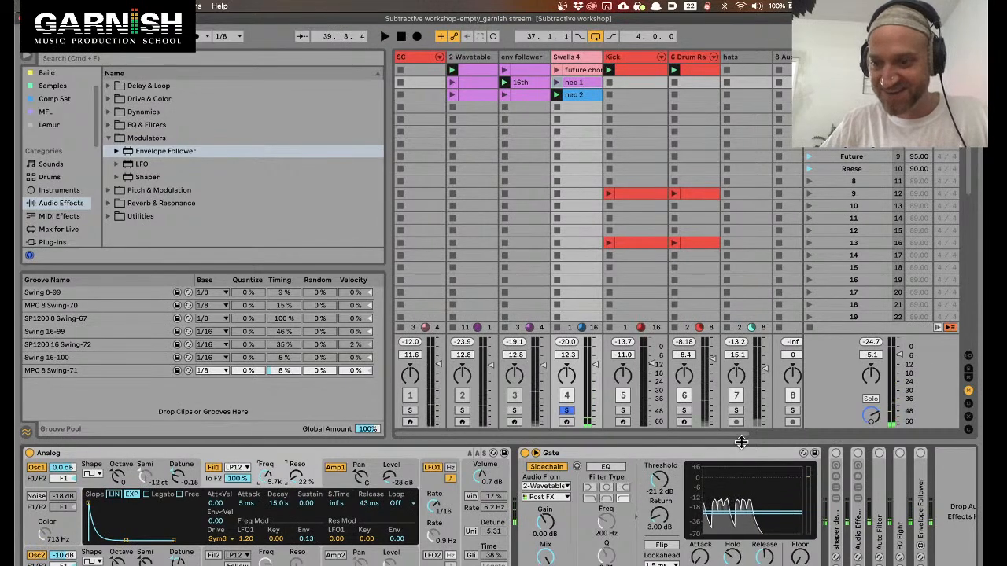
key("space")
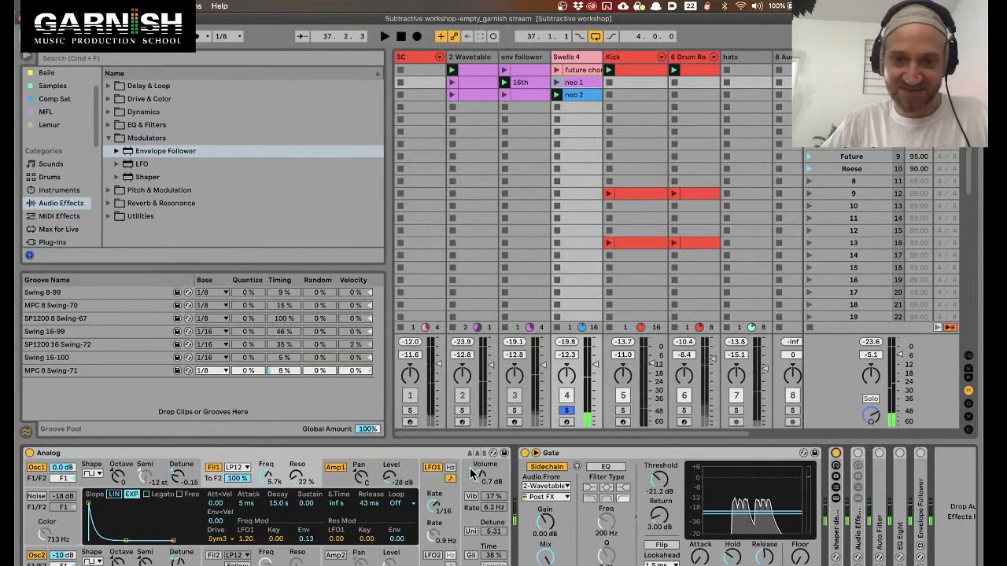
left_click_drag(472, 477, 472, 488)
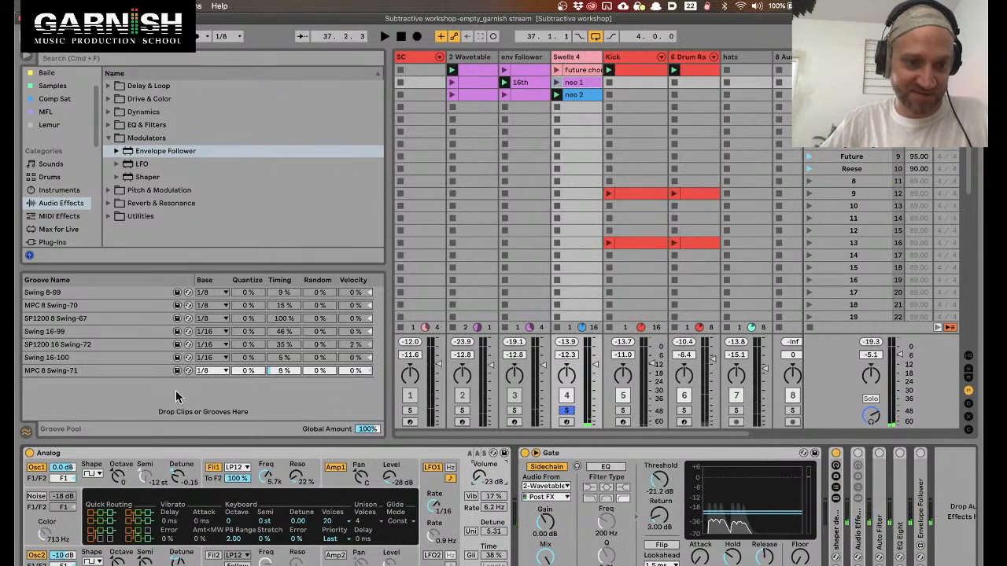
Play the session and check the semitone modulation in Analog's Oscillator 1 settings
left_click(191, 467)
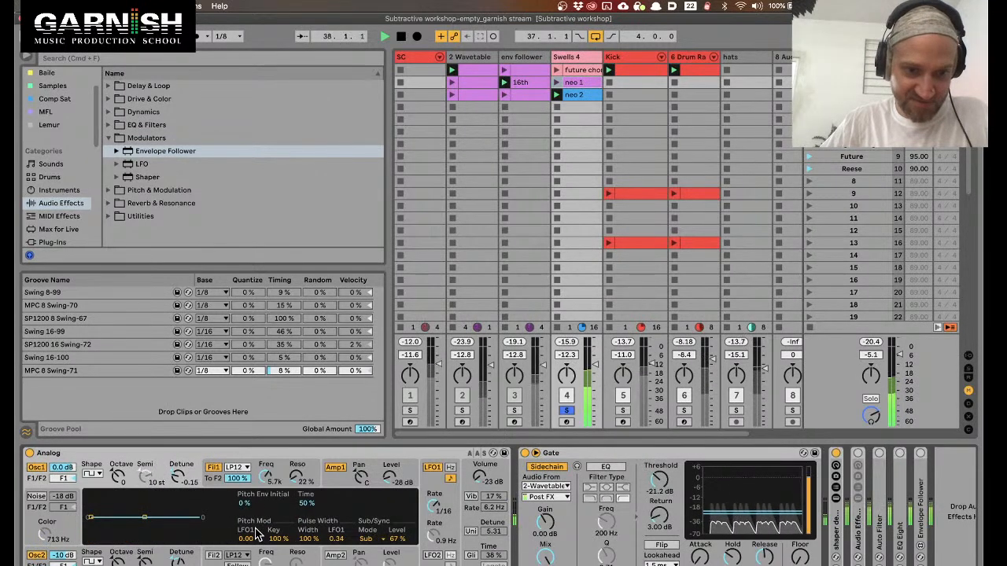
key("super+z")
left_click(253, 482)
key("space")
left_click(185, 471)
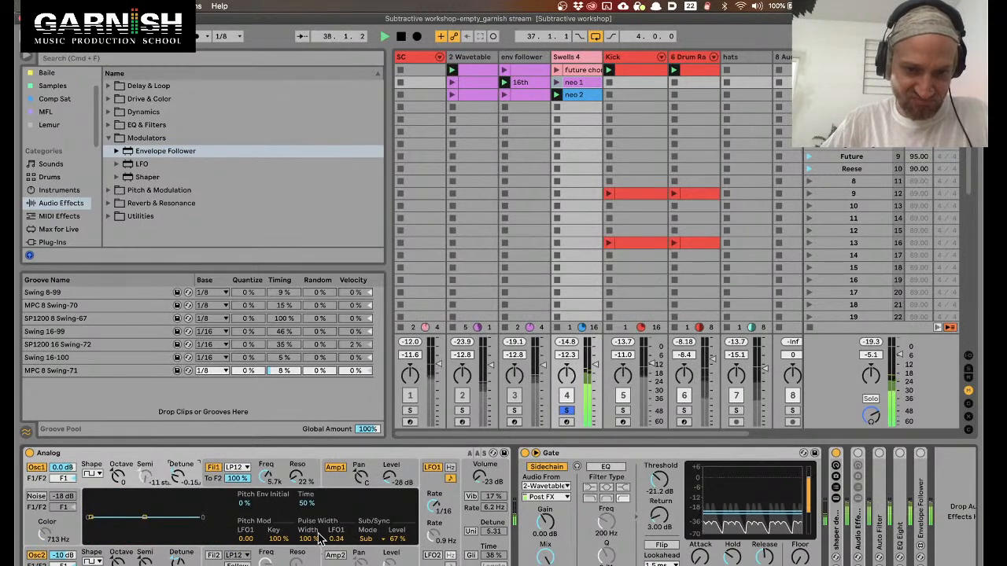
Replace the Envelope Follower's semitone mapping with Analog's Oscillator 1 pulse width and check the modulation during playback
left_click(543, 57)
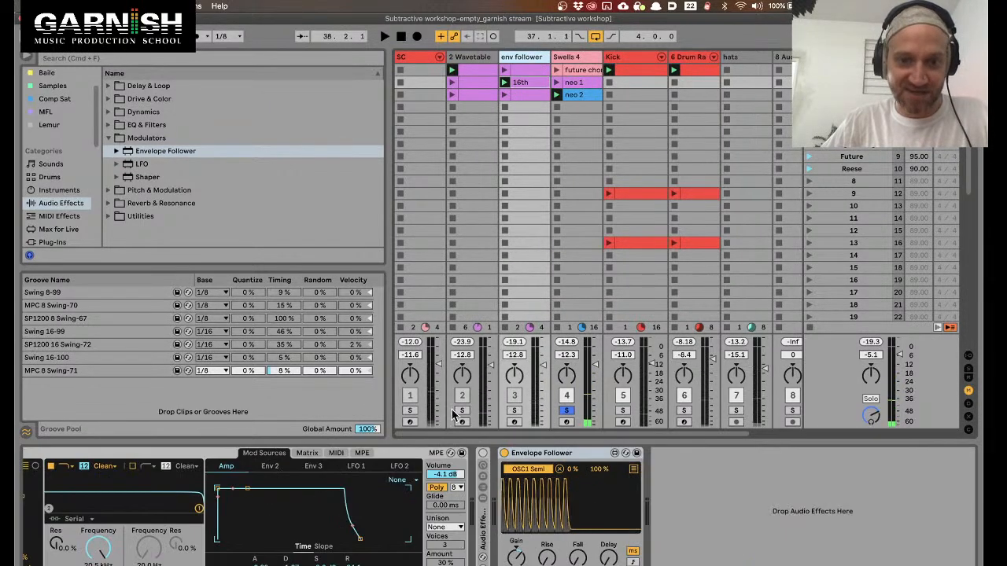
left_click(559, 469)
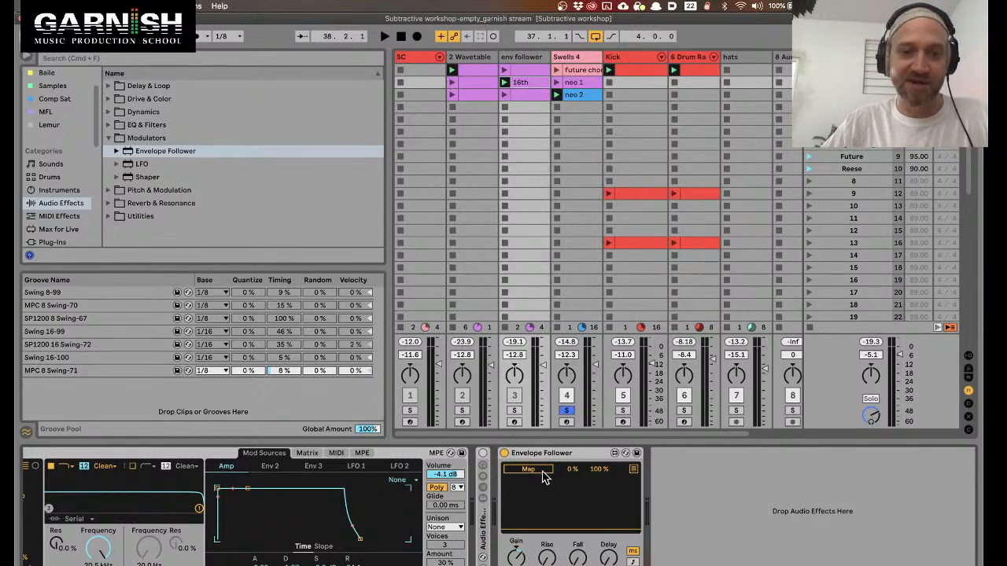
left_click(573, 58)
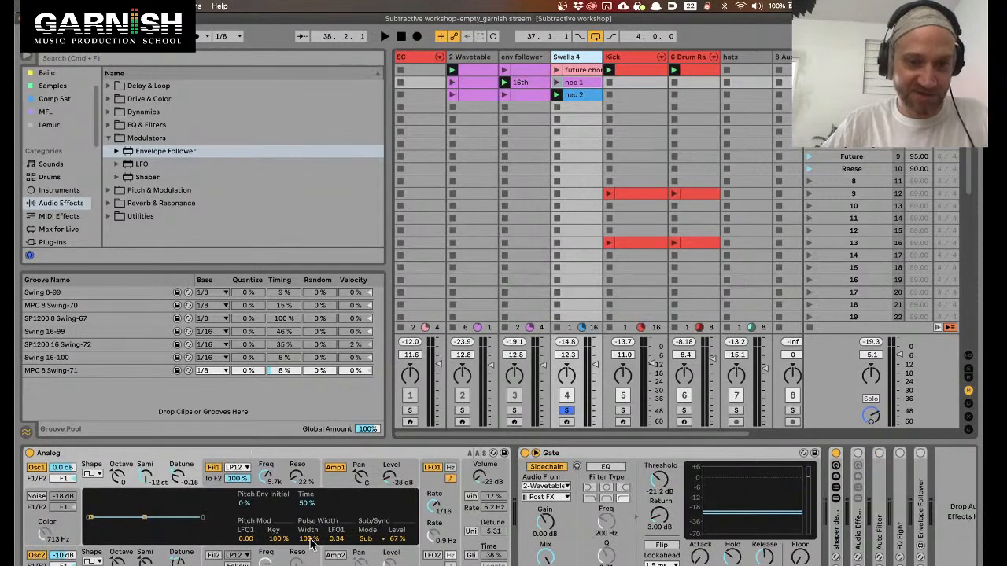
key("space")
left_click_drag(311, 539, 311, 557)
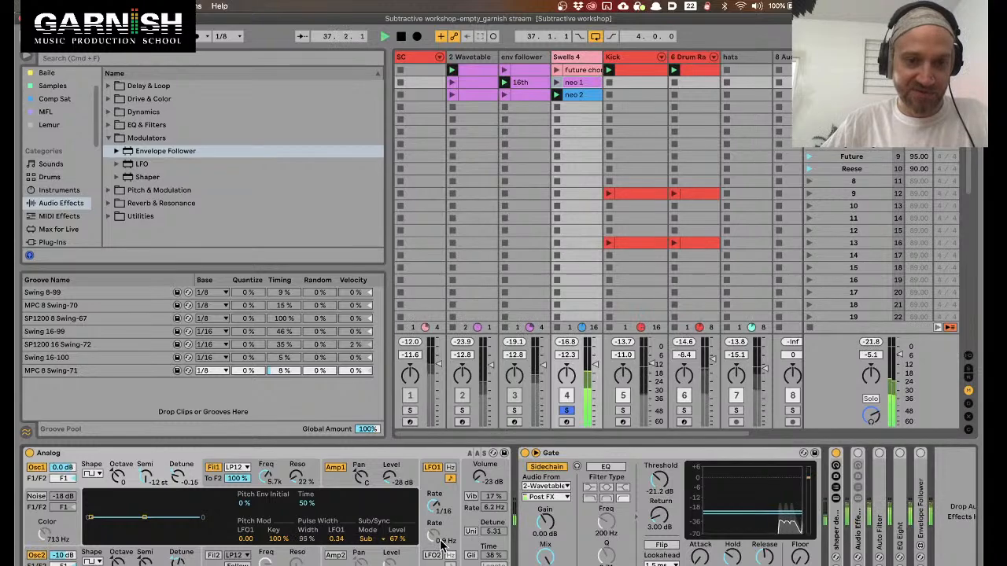
left_click(518, 58)
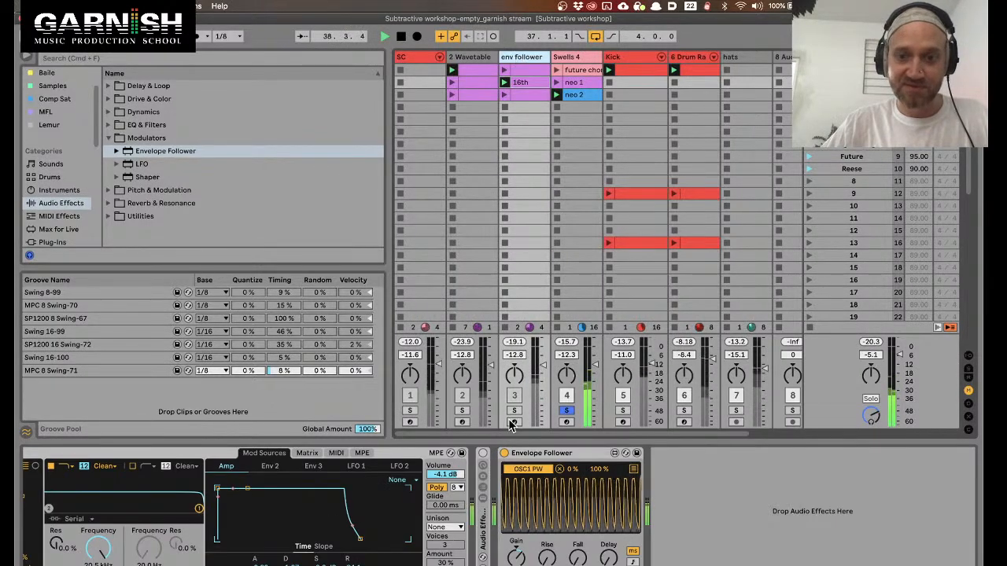
left_click(572, 58)
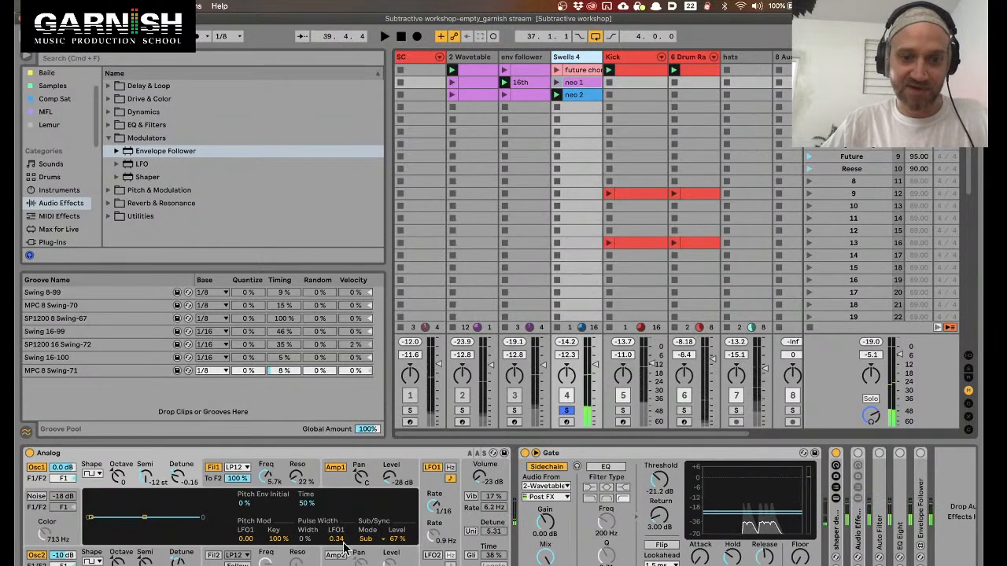
Add the Erosion effect from Drive & Color between Analog and Gate on Swells 4
scroll(724, 512, "right", 2)
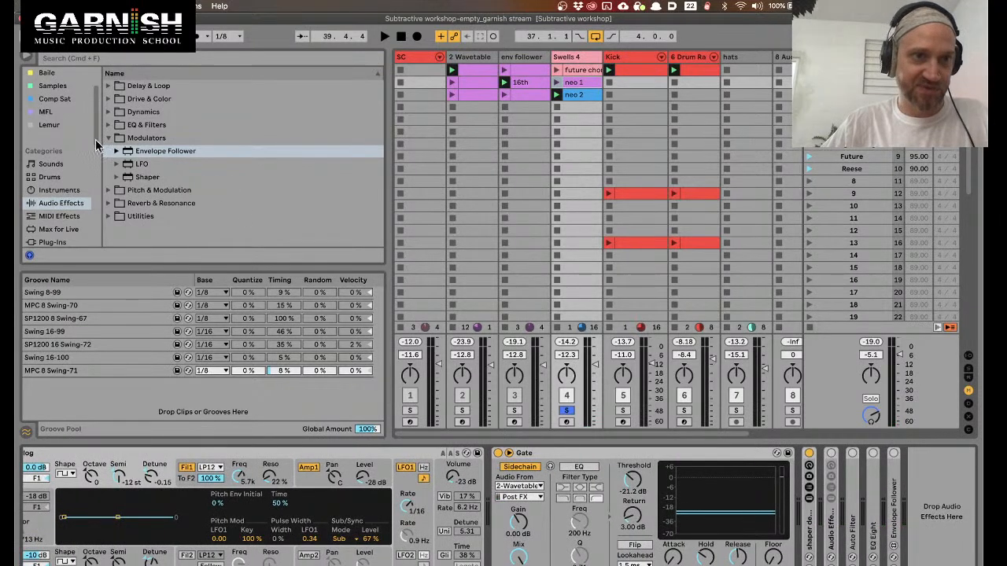
left_click(107, 98)
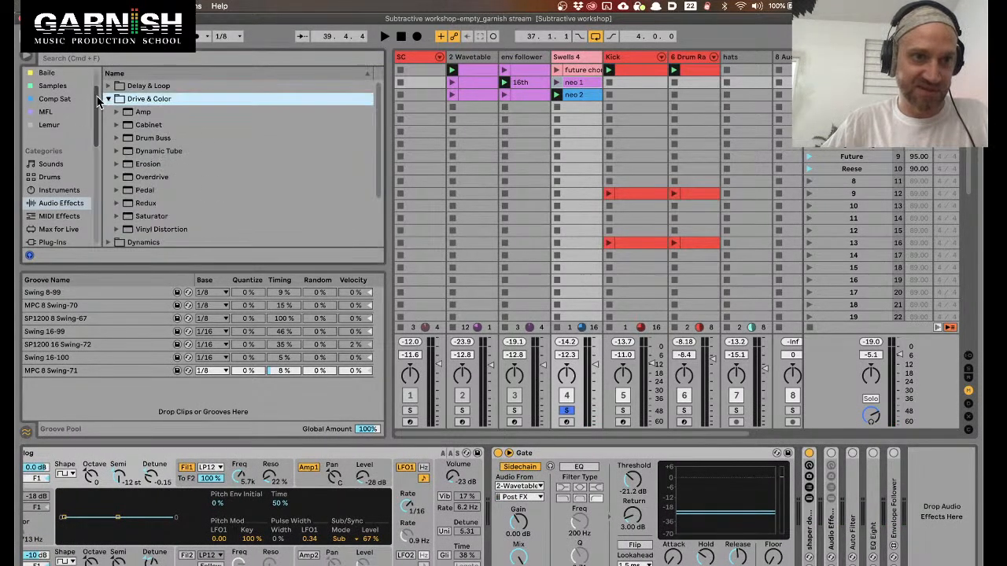
left_click(142, 113)
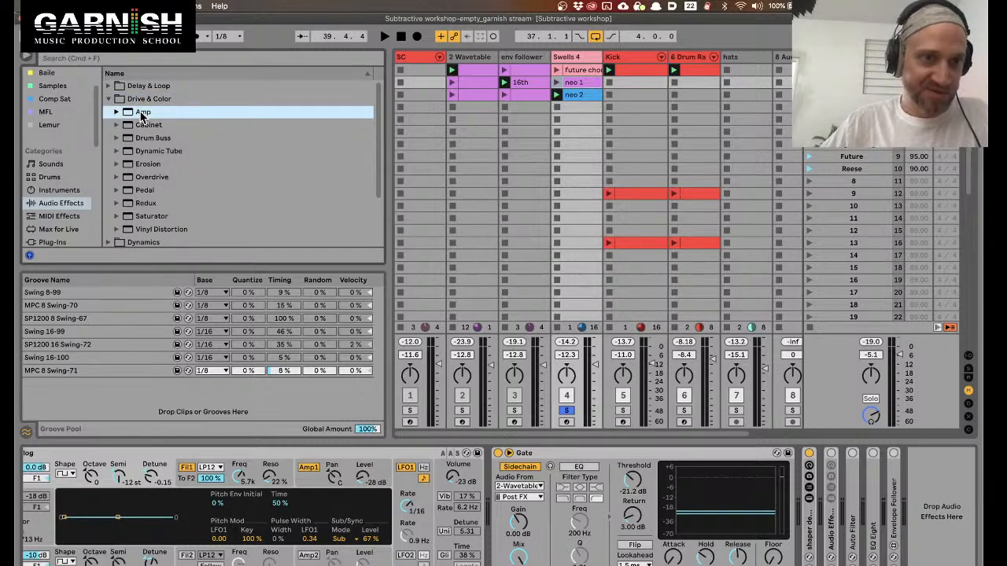
left_click(144, 164)
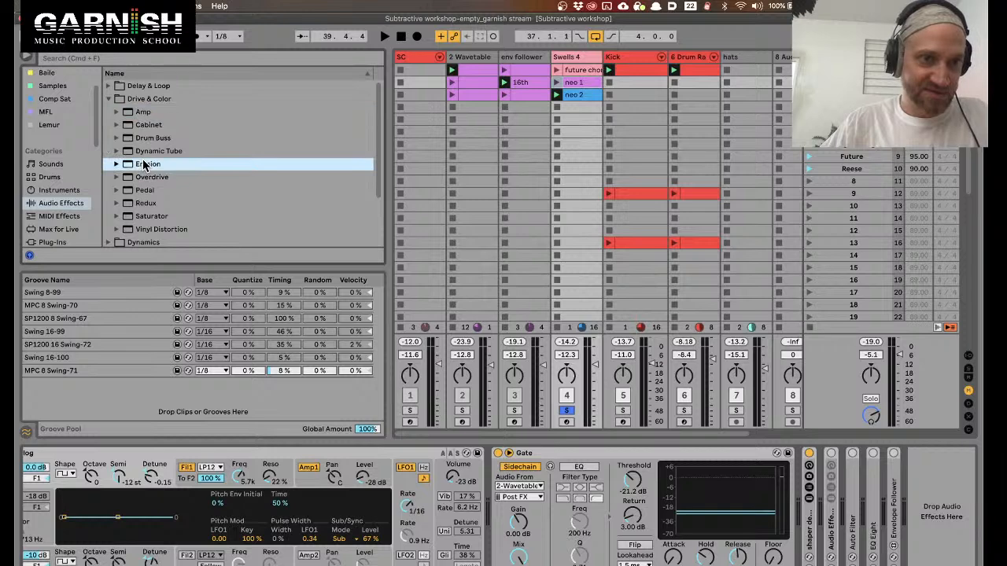
left_click_drag(144, 165, 534, 492)
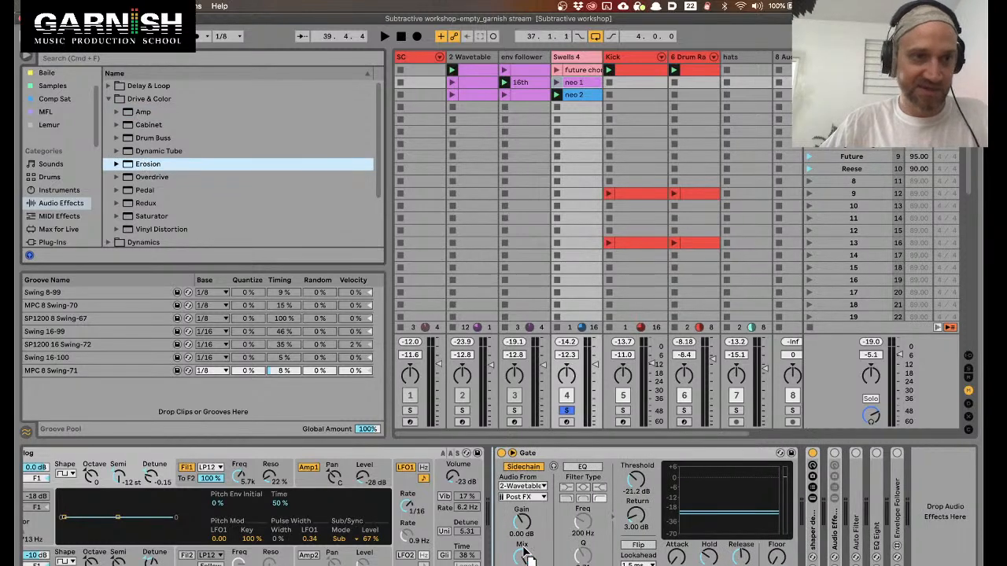
left_click_drag(524, 553, 523, 553)
left_click(563, 530)
Switch Erosion to Sine mode and adjust its frequency and amount during playback
key("space")
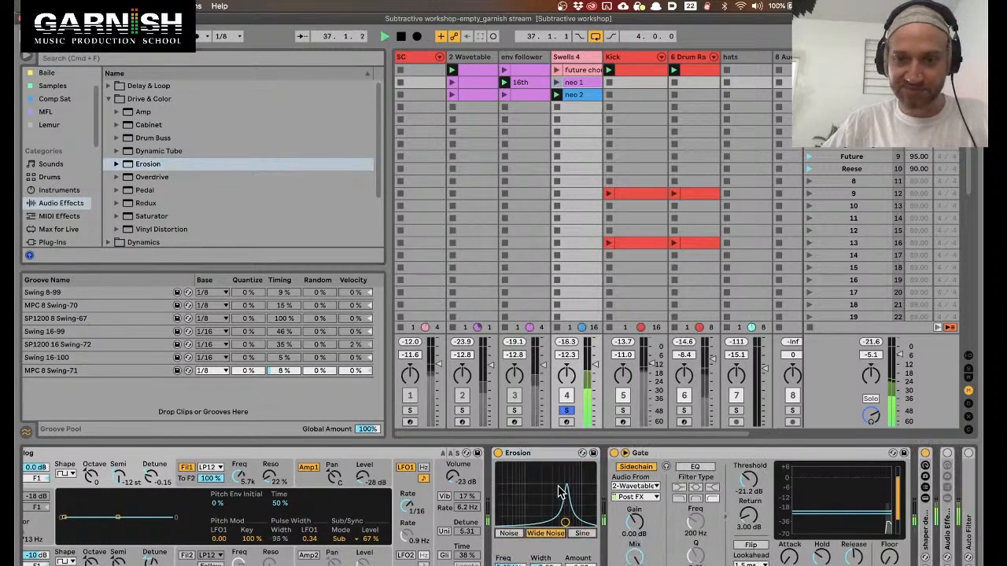
left_click_drag(565, 523, 570, 481)
left_click(583, 534)
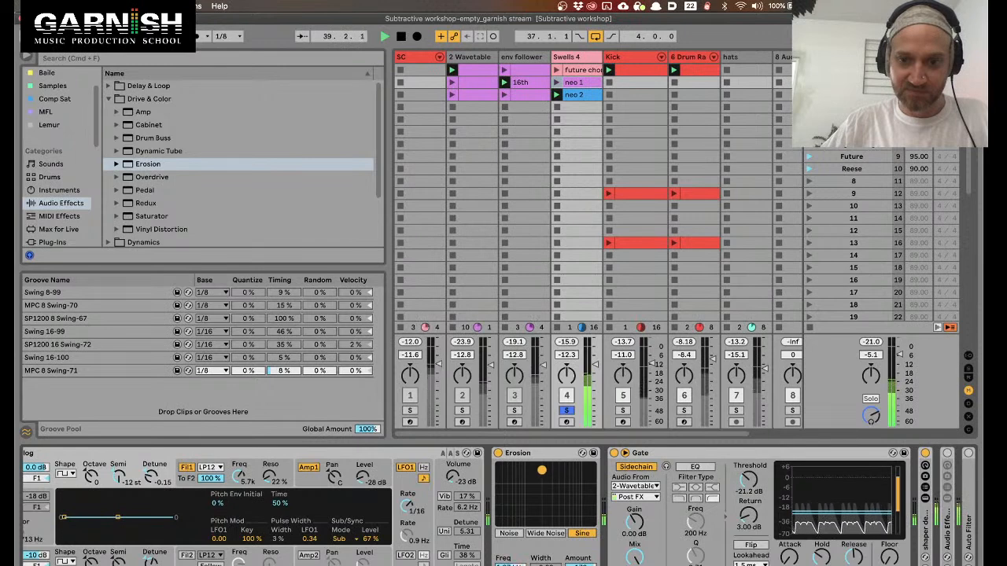
left_click_drag(582, 485, 578, 489)
key("space")
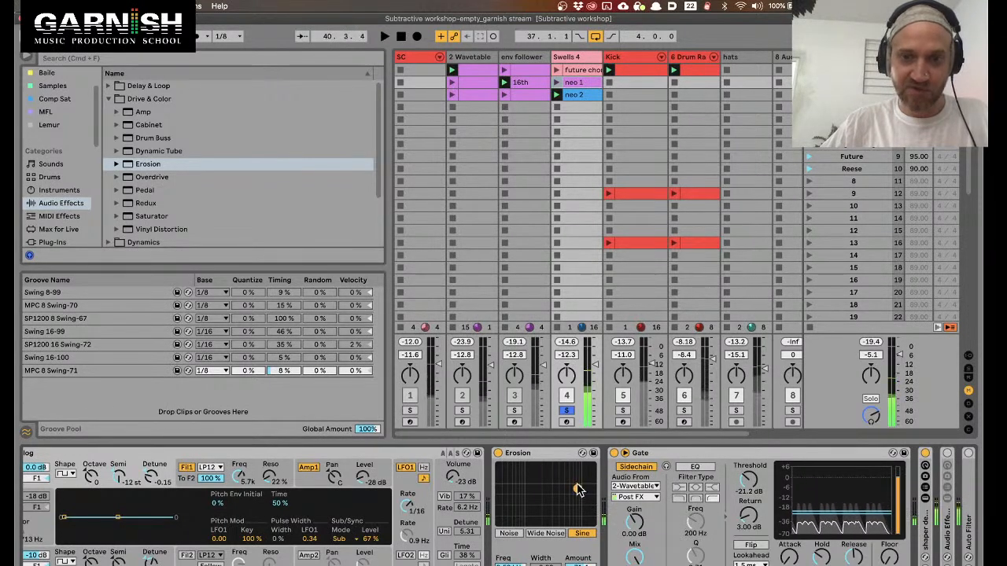
Show the Envelope Follower's extra mapping slots, map Erosion on Swells 4 as an additional target, and play the session
left_click(522, 57)
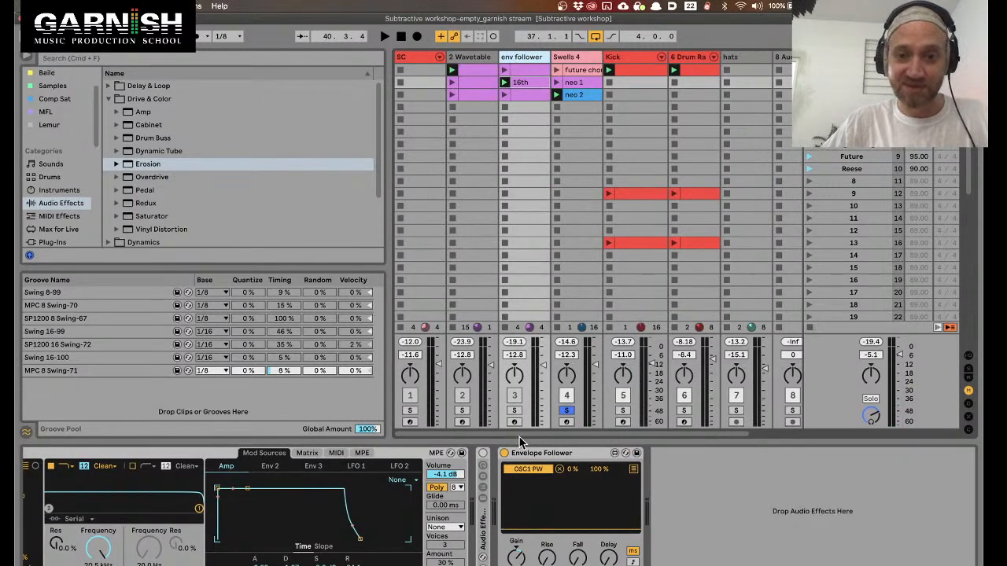
left_click(634, 470)
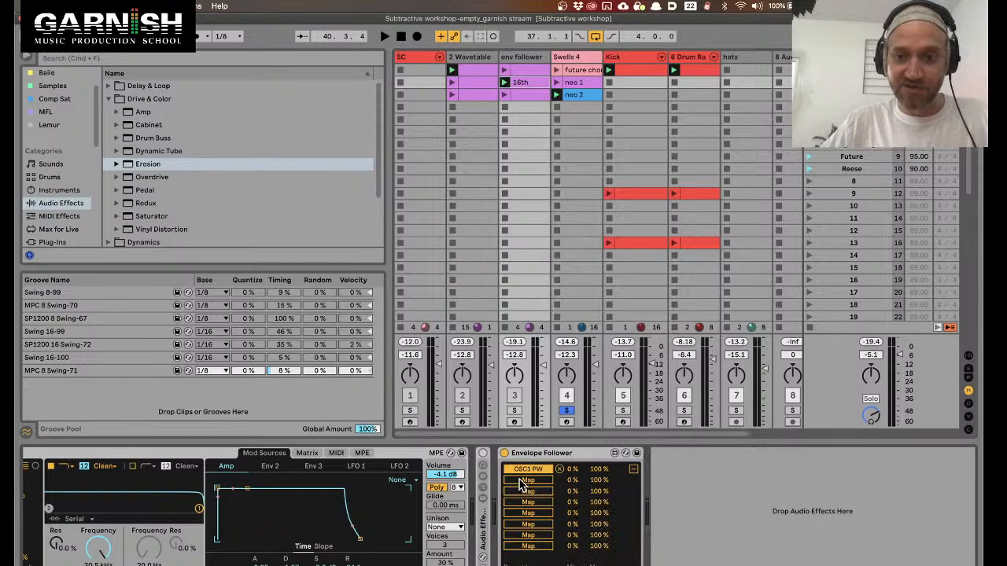
left_click(563, 163)
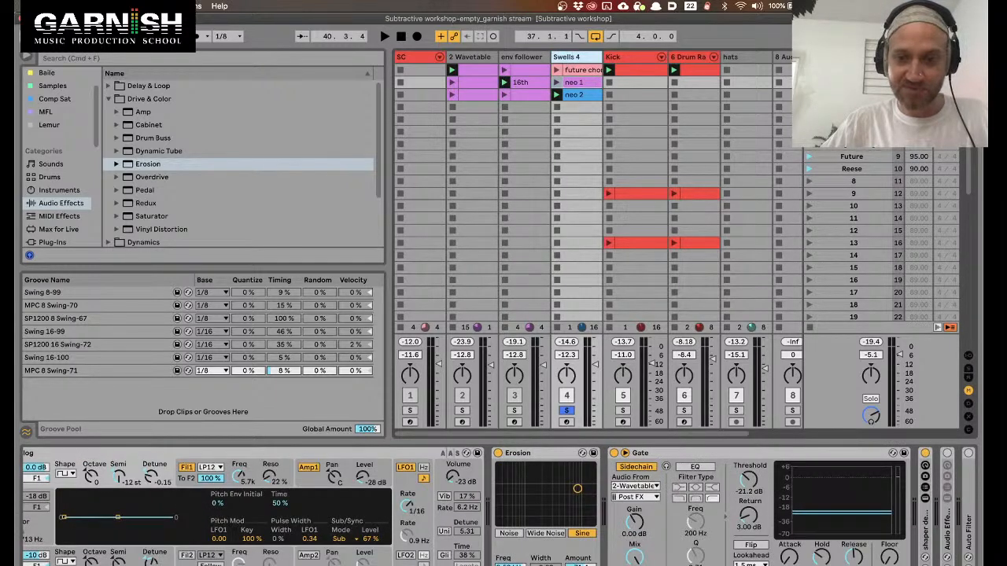
key("space")
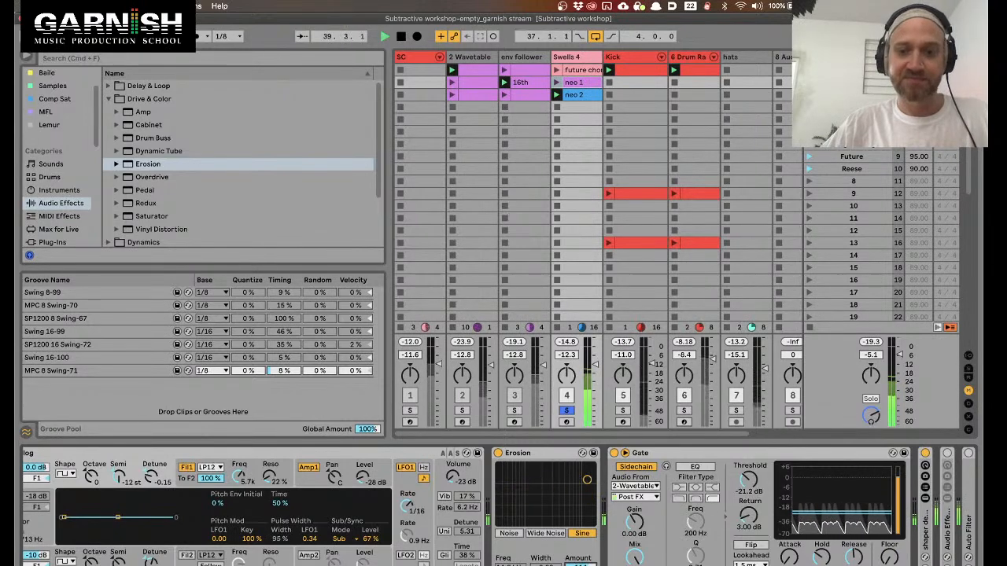
Collapse the Envelope Follower's mapping list on the env follower track and examine its envelope display during playback
key("space")
left_click(525, 57)
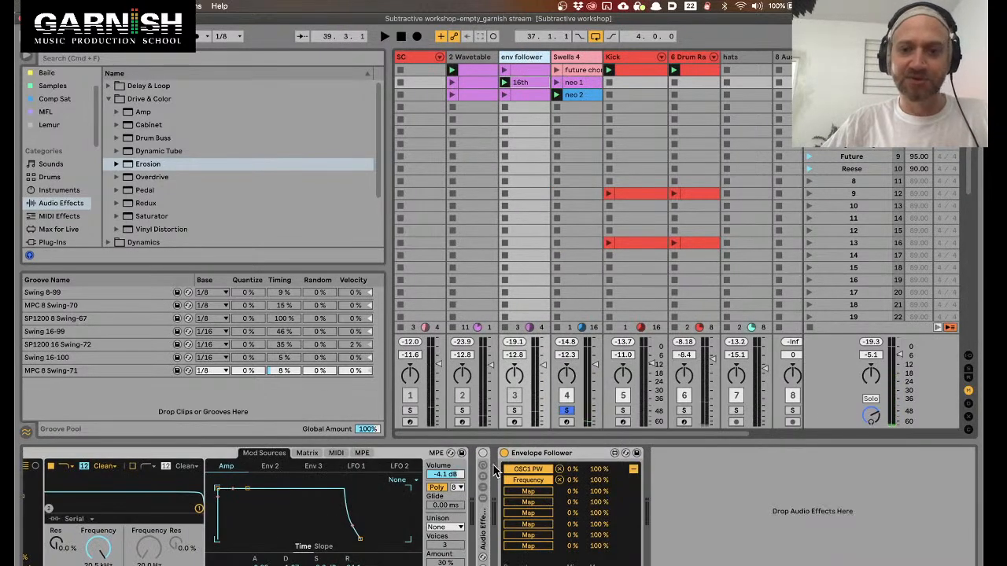
left_click(634, 470)
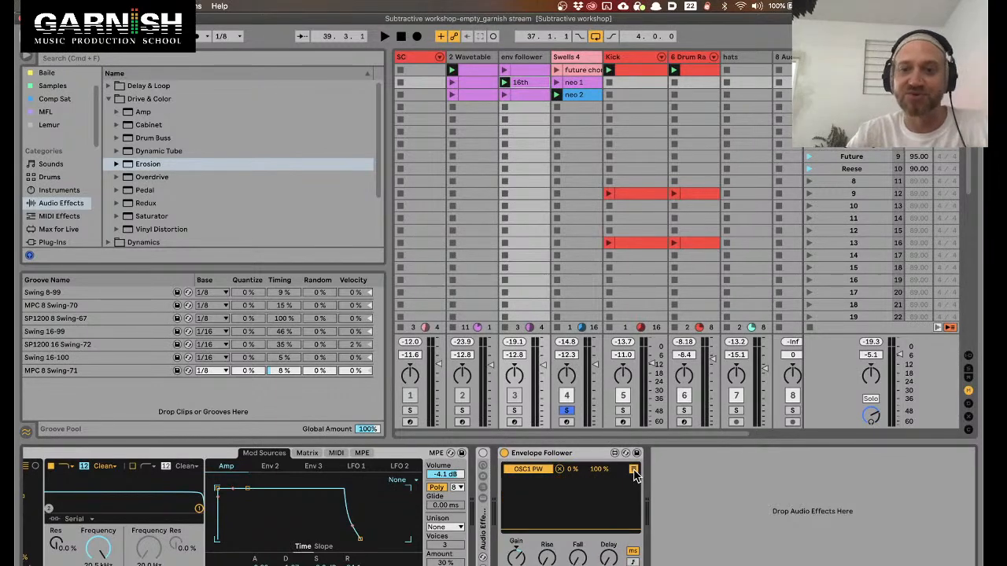
key("space")
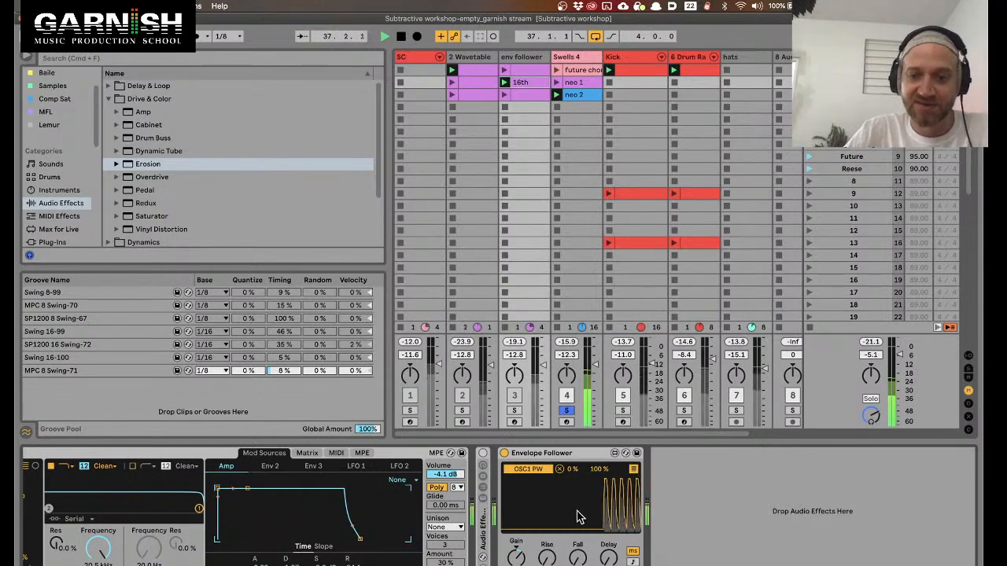
key("space")
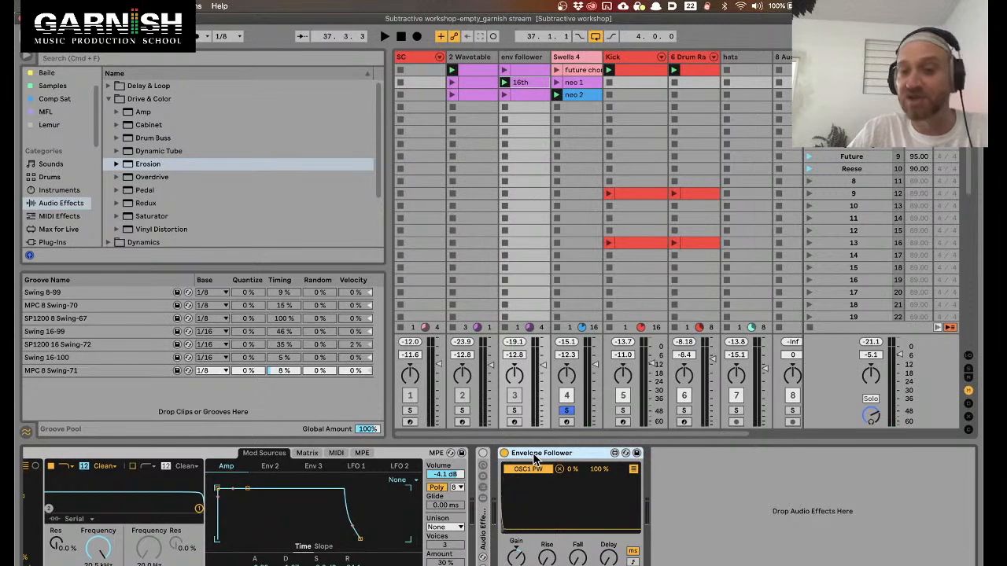
Set the Envelope Follower's OSC1 PW mapping minimum to 73 % and the Frequency mapping range to 45–55 % during playback
left_click(634, 470)
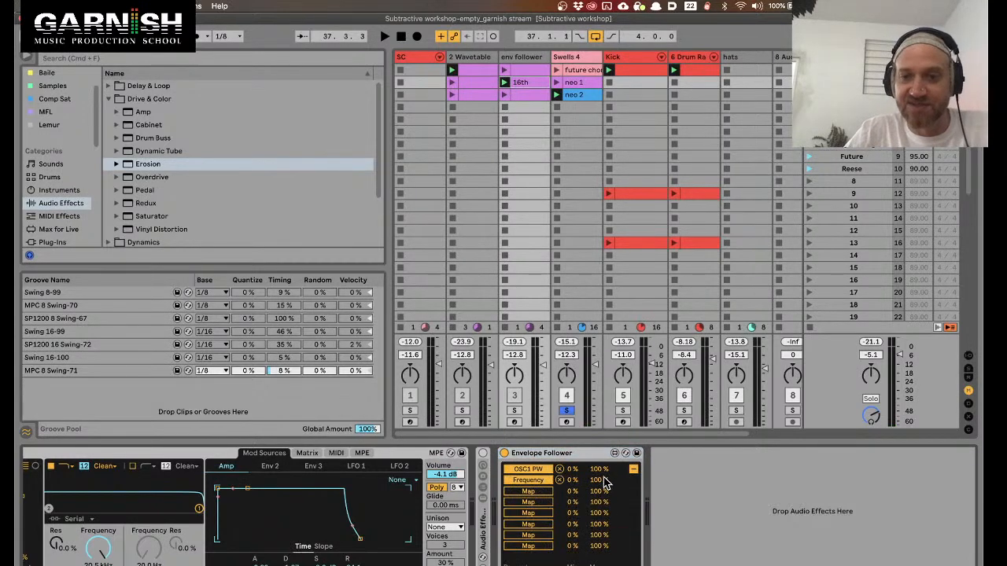
key("space")
left_click_drag(604, 479, 605, 469)
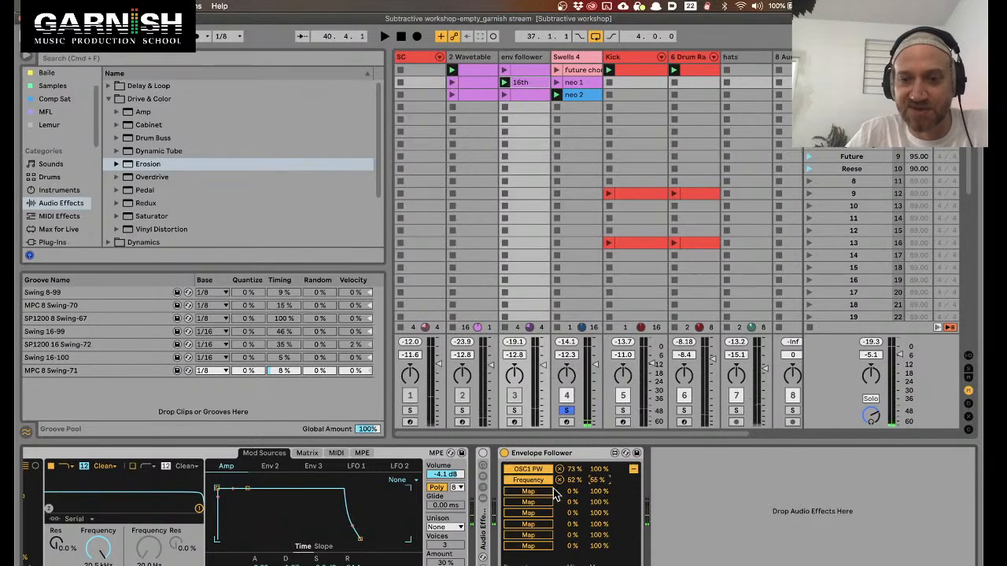
left_click_drag(572, 481, 572, 483)
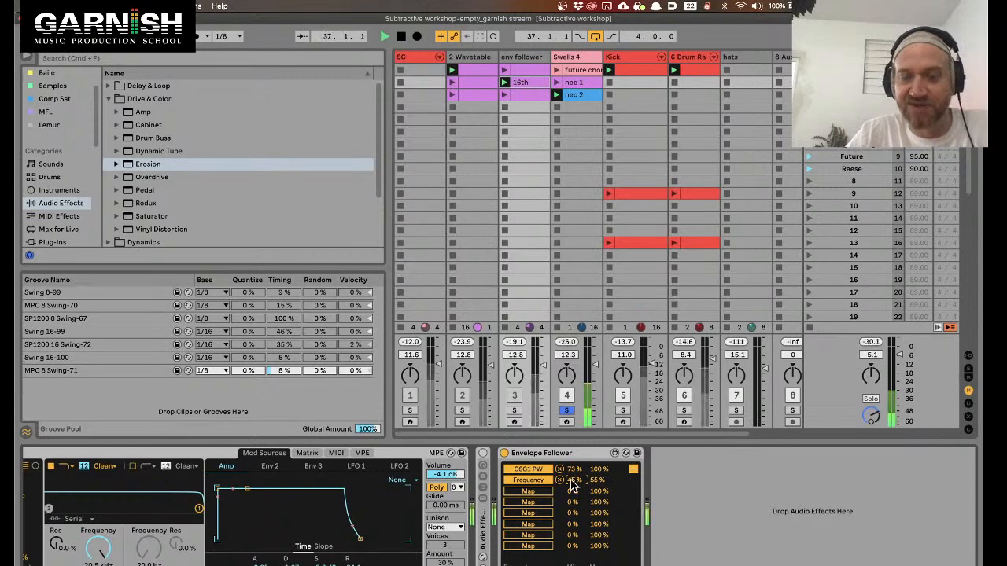
Play the session and set the sub level of Analog's Oscillator 1 on Swells 4 to 24 %
key("space")
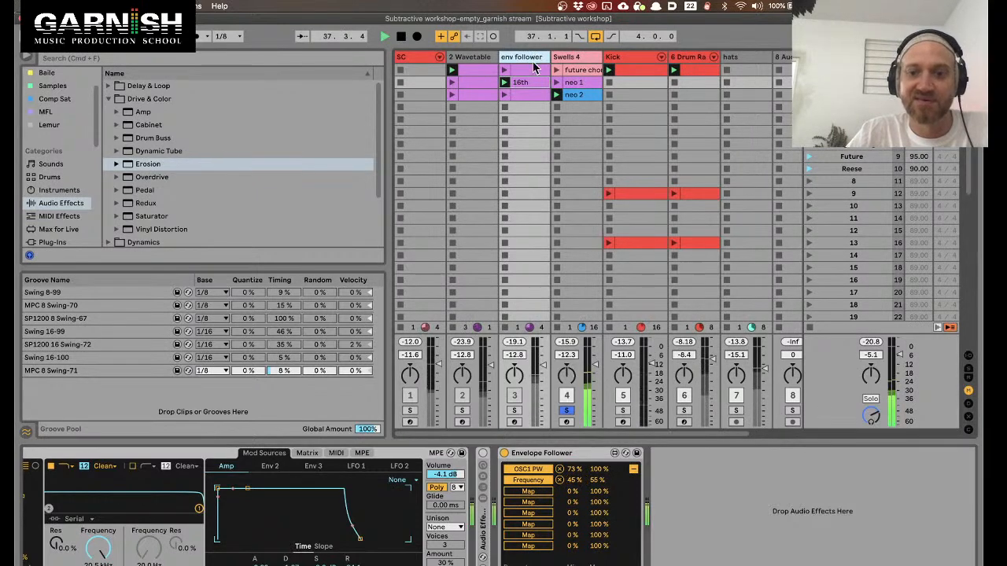
left_click(565, 60)
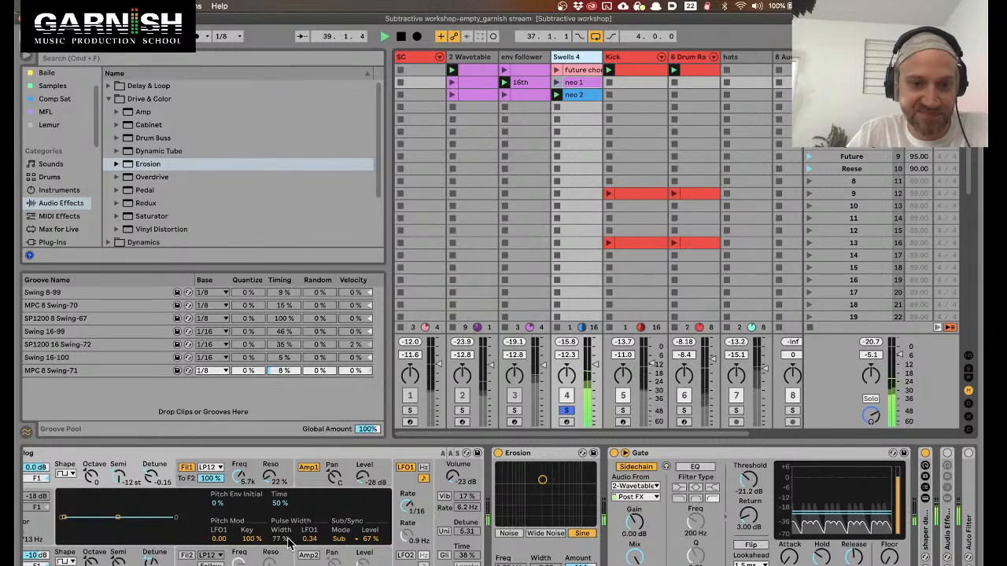
left_click_drag(368, 541, 369, 512)
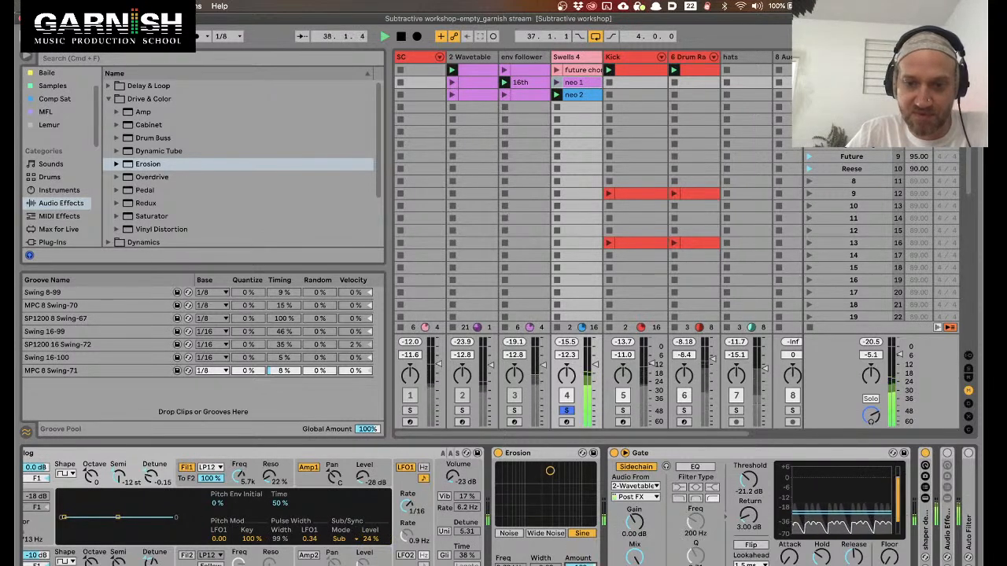
Switch Erosion on Swells 4 to Wide Noise, trying the other modes, and adjust its amount
left_click(558, 534)
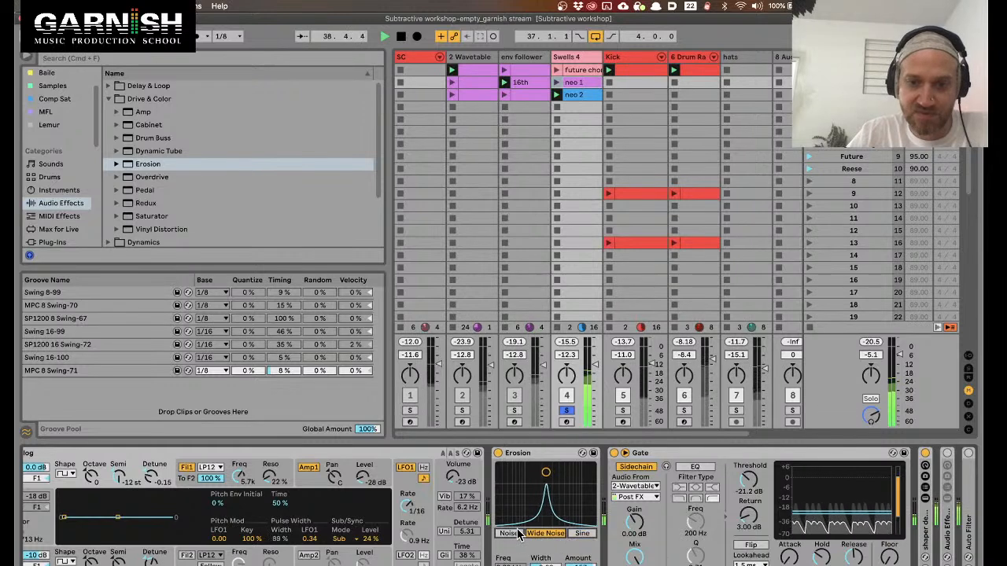
left_click(566, 534)
left_click_drag(544, 475, 549, 485)
key("space")
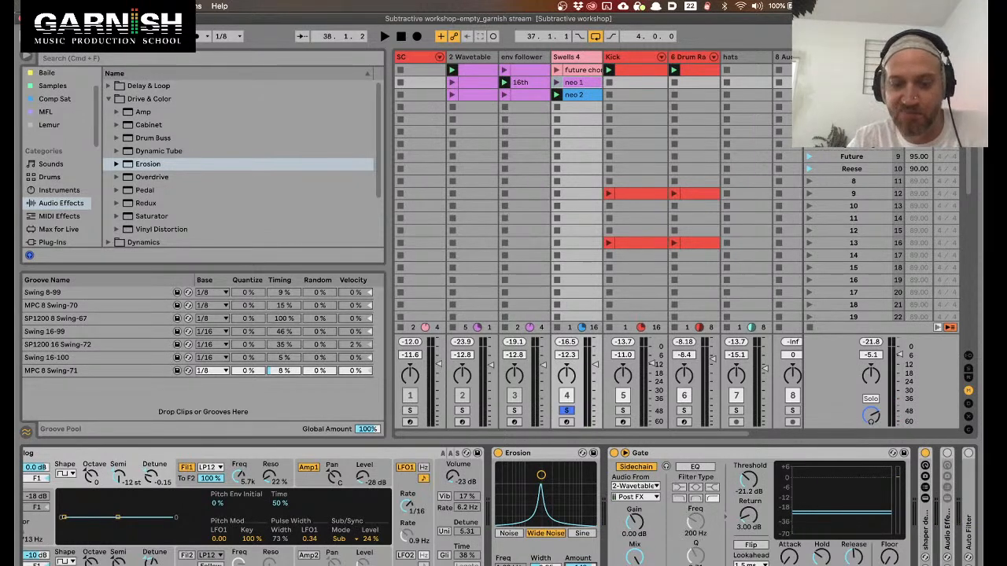
Reduce Erosion's amount and widen its noise band while starting and stopping playback to compare the sound
left_click_drag(541, 476, 550, 476)
key("space")
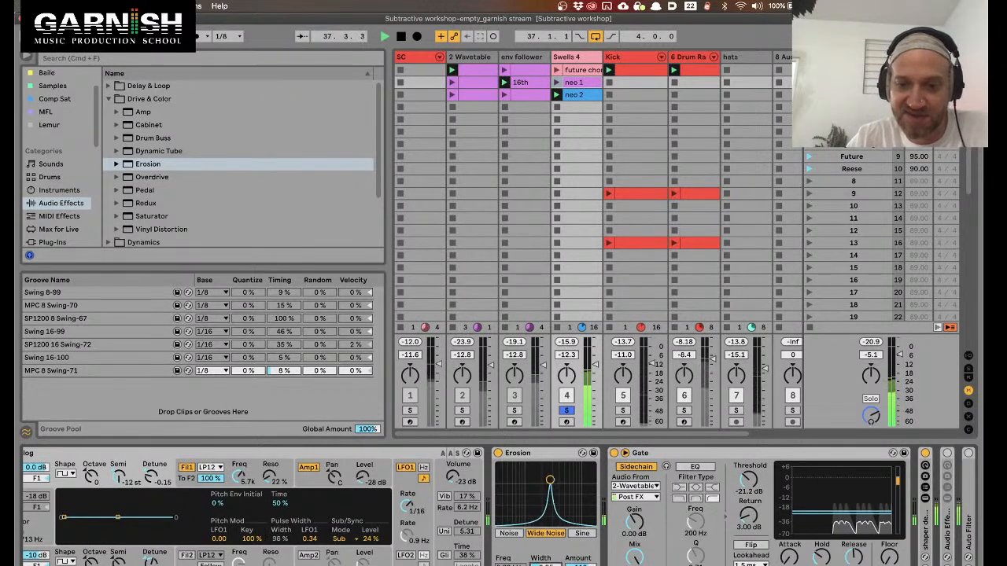
key("space")
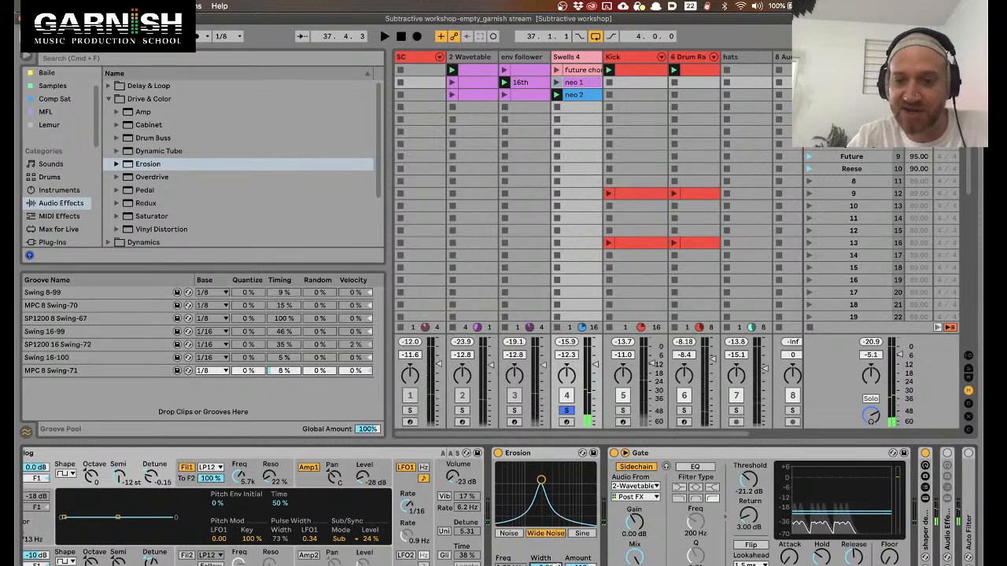
key("space")
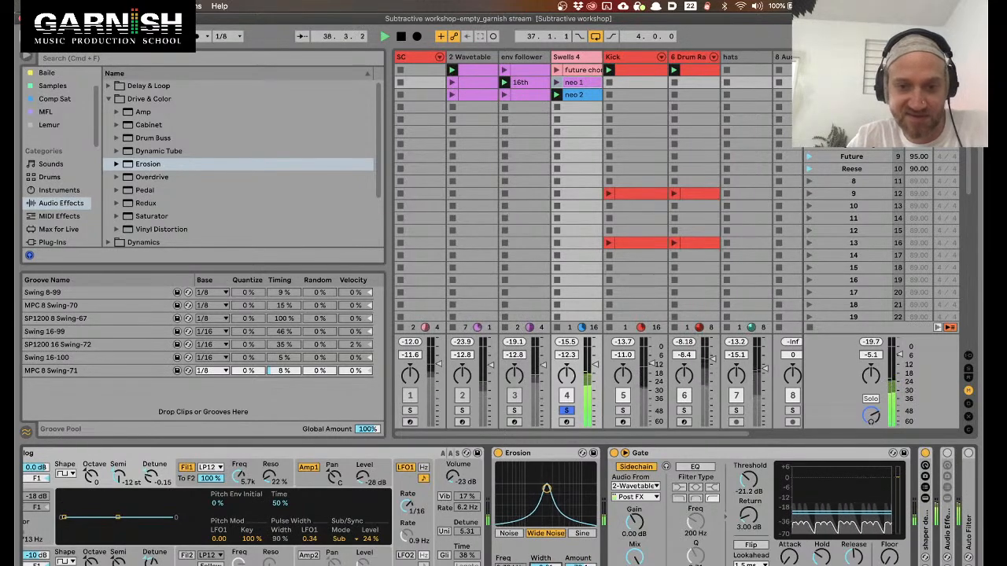
Collapse the Envelope Follower's mapping list again and adjust its gain while playing the session
left_click(525, 56)
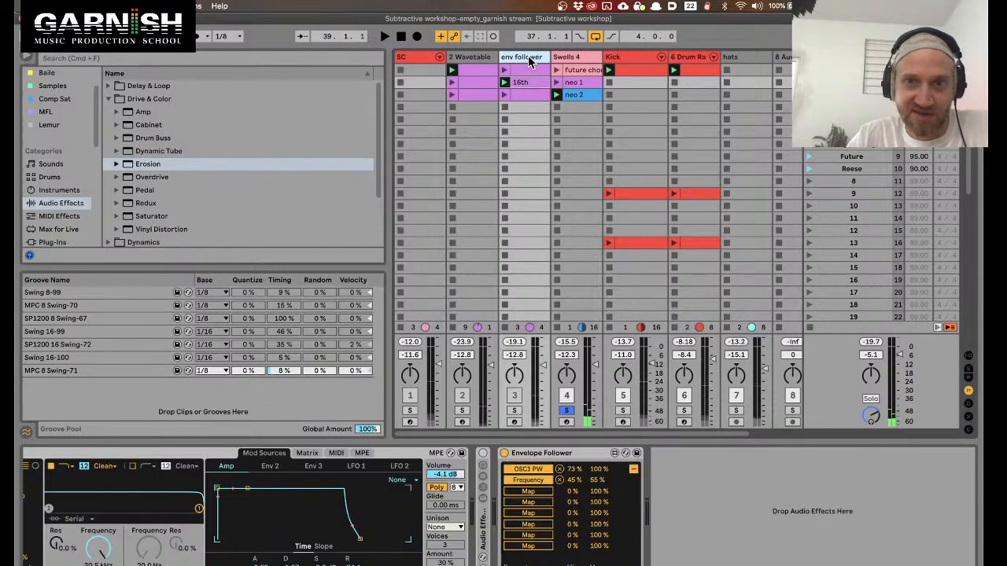
left_click(633, 470)
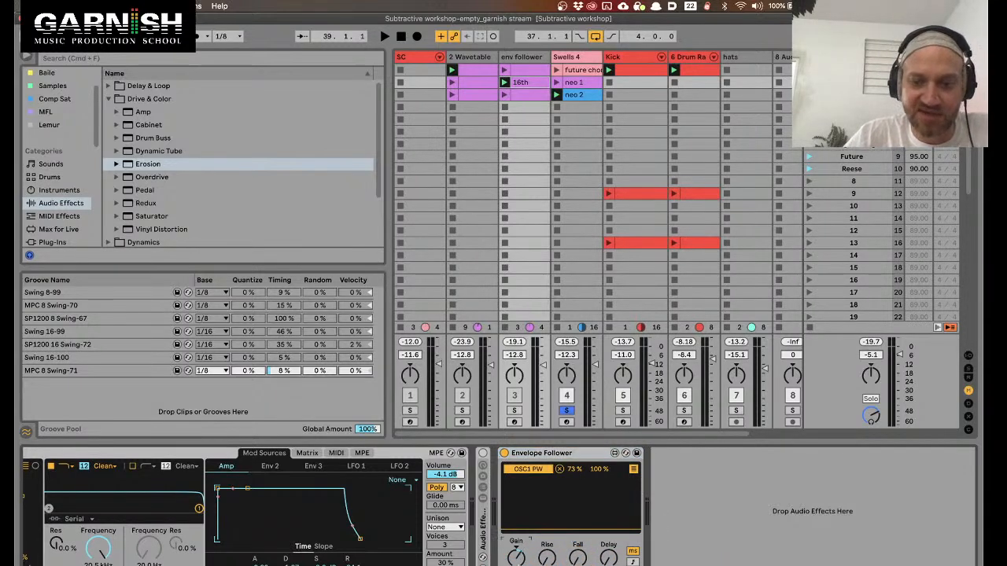
key("space")
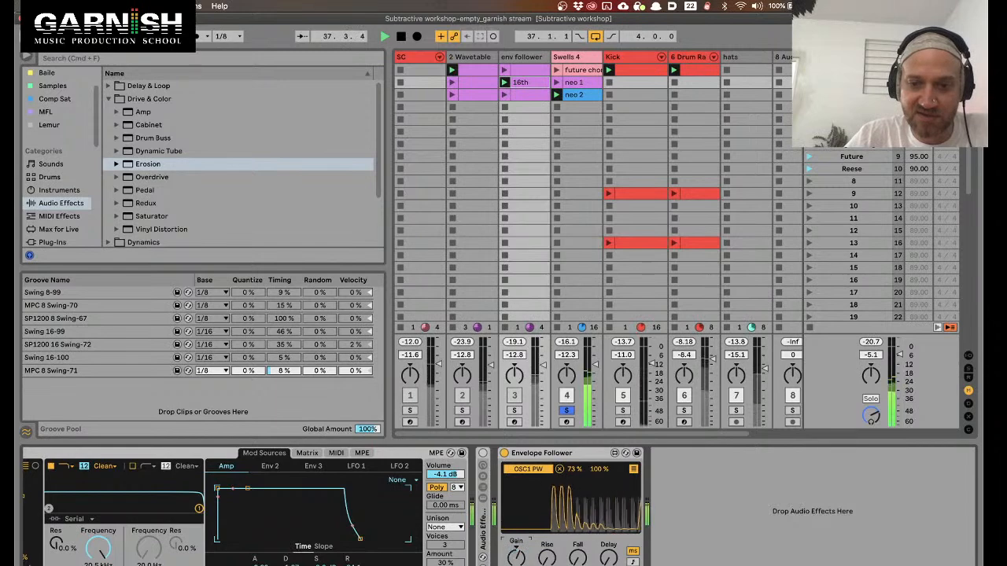
key("space")
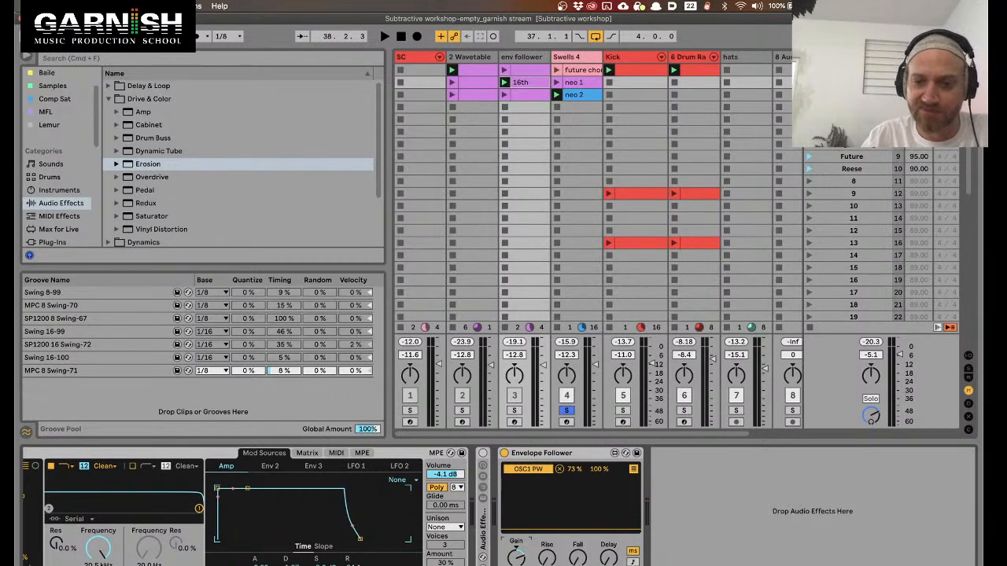
Check the Envelope Follower's mapping list and adjust its Fall time during playback
left_click(634, 469)
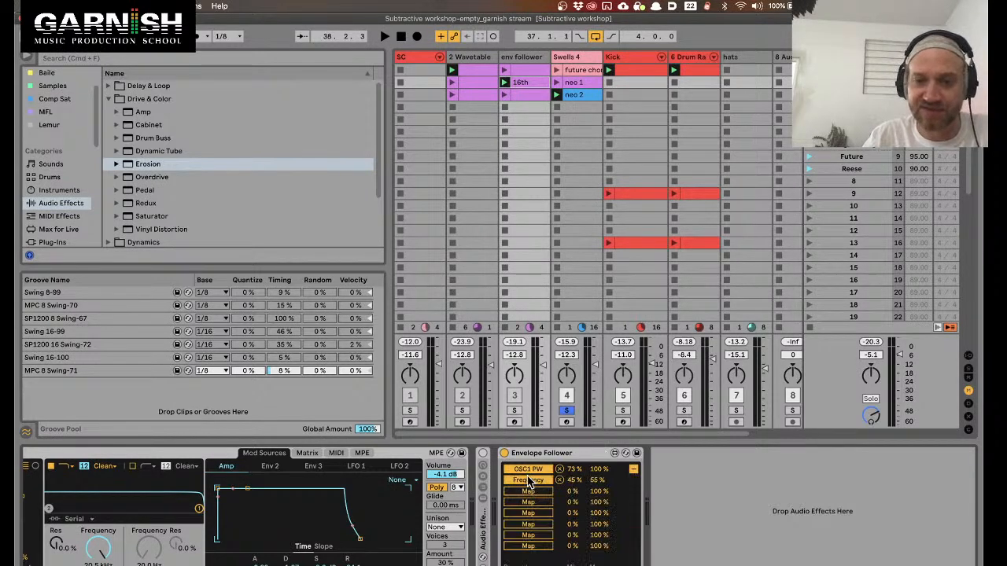
left_click(634, 470)
key("space")
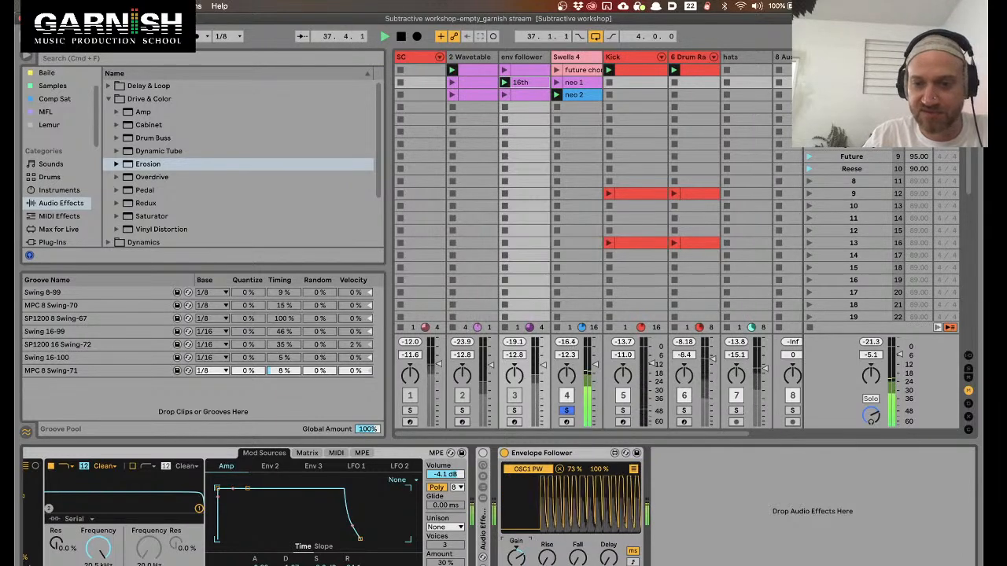
key("space")
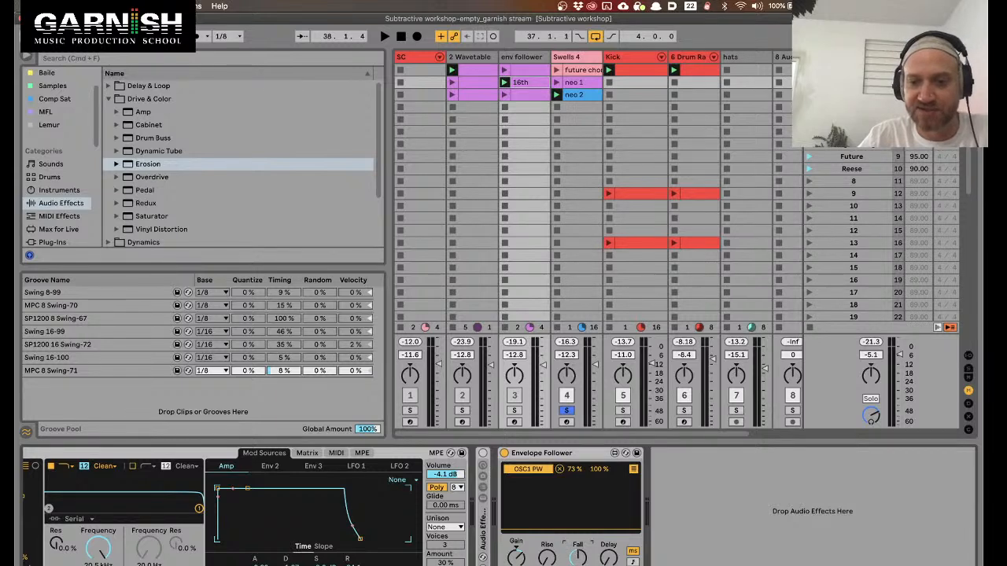
Resume playback and raise Erosion's amount on Swells 4
key("space")
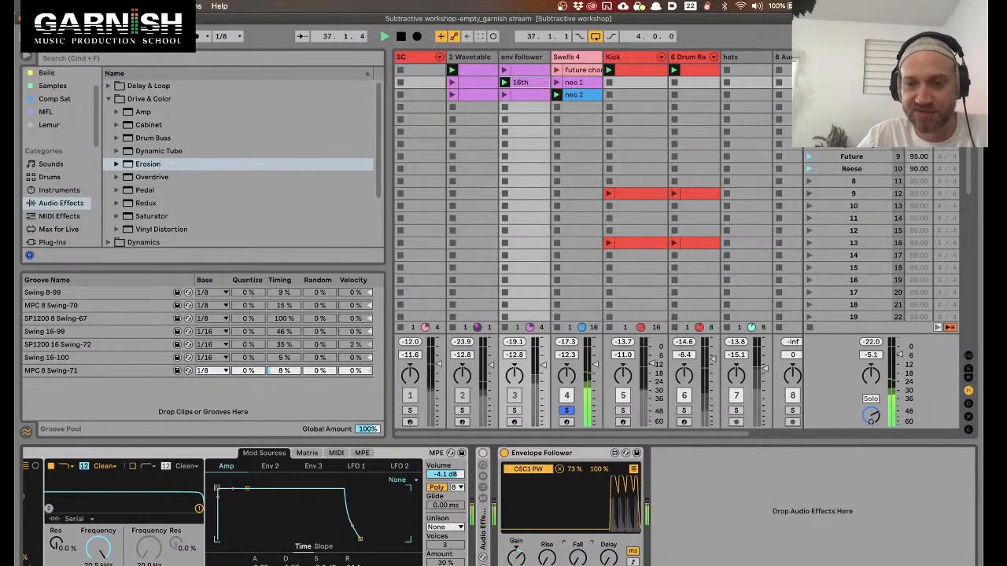
left_click(568, 57)
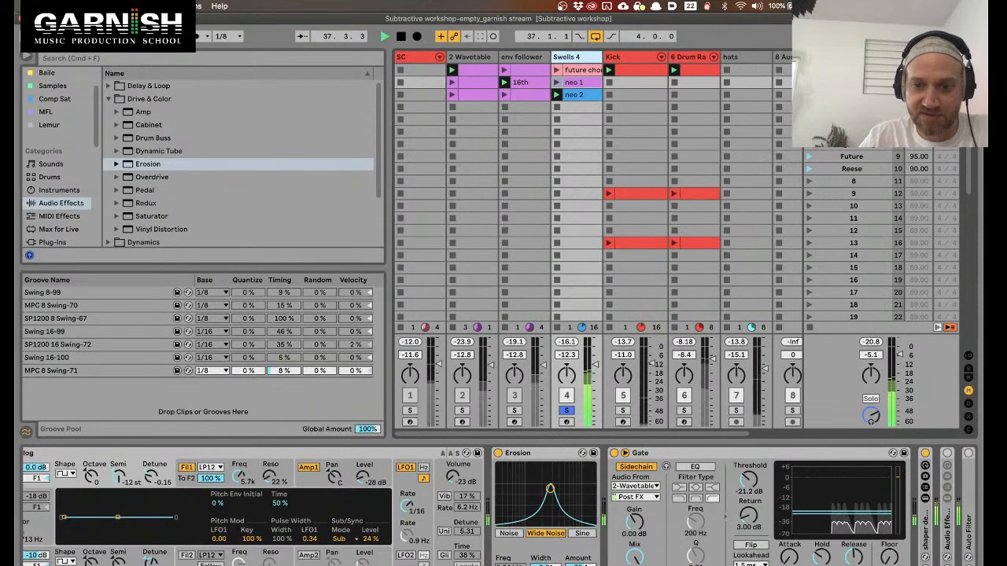
left_click_drag(581, 564, 581, 546)
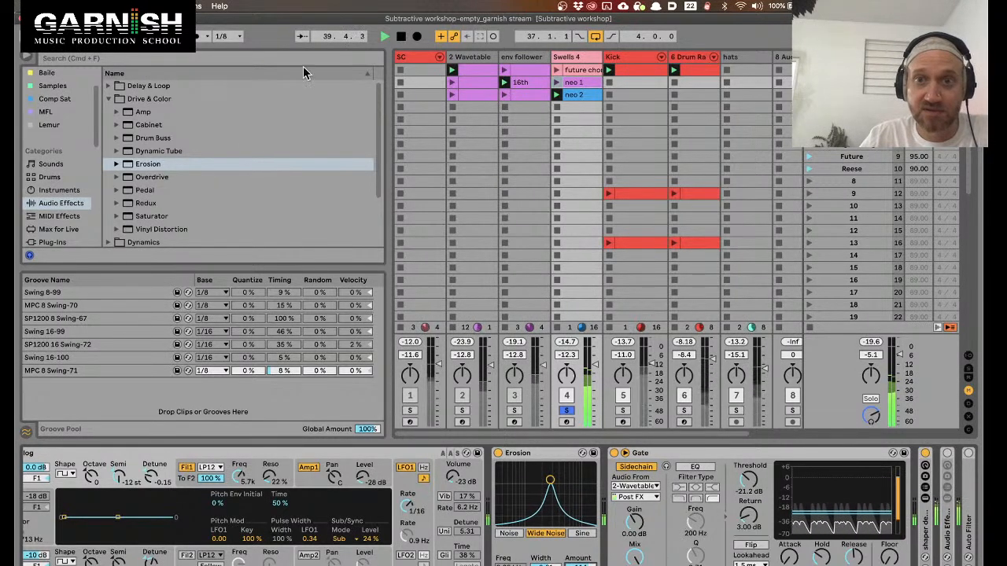
Examine the env follower track's 16th clip and its Wavetable and Envelope Follower devices
right_click(523, 58)
left_click(500, 130)
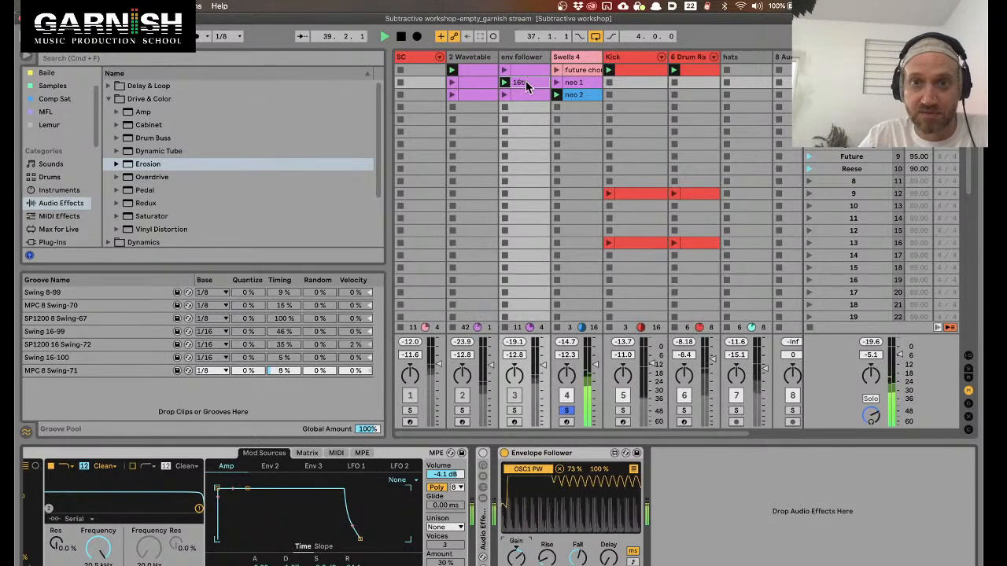
left_click(524, 82)
scroll(244, 539, "left", 5)
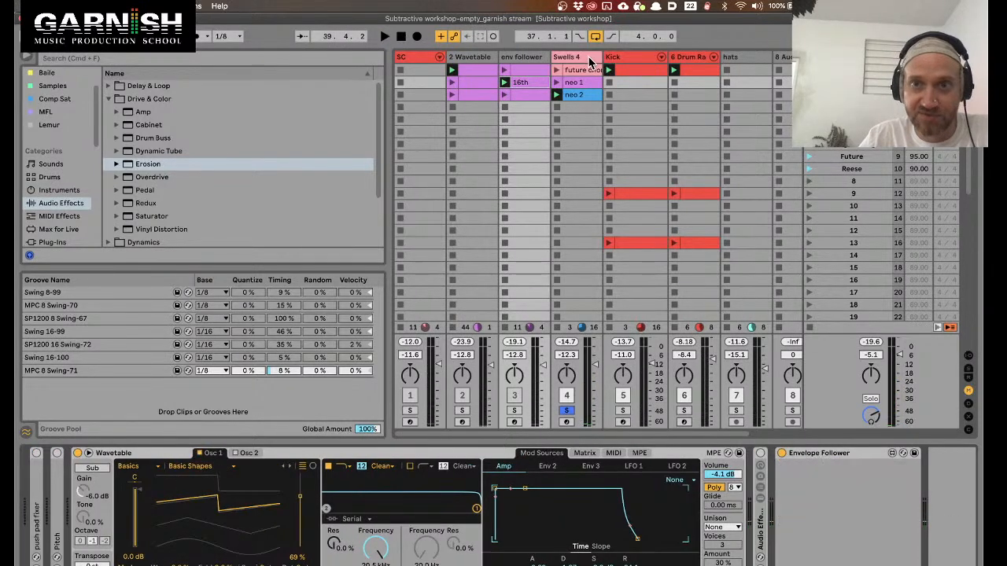
Set Analog's Oscillator 1 on Swells 4 to 0 st and bring up Oscillator 2's settings
left_click(590, 59)
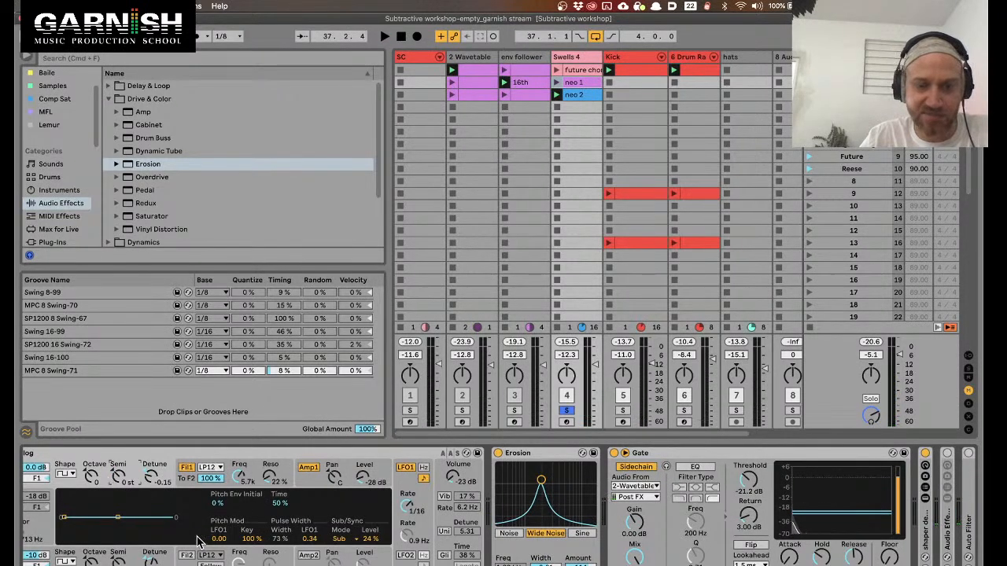
left_click(145, 552)
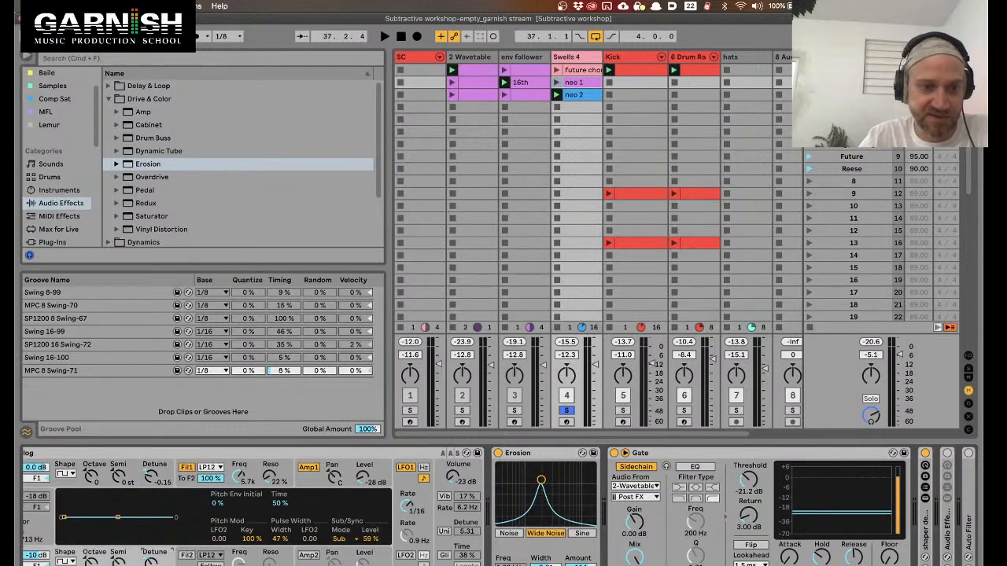
Lower Swells 4 to -14.6 dB during playback and launch neo 1 with the clips below the playing ones on 2 Wavetable and env follower
key("space")
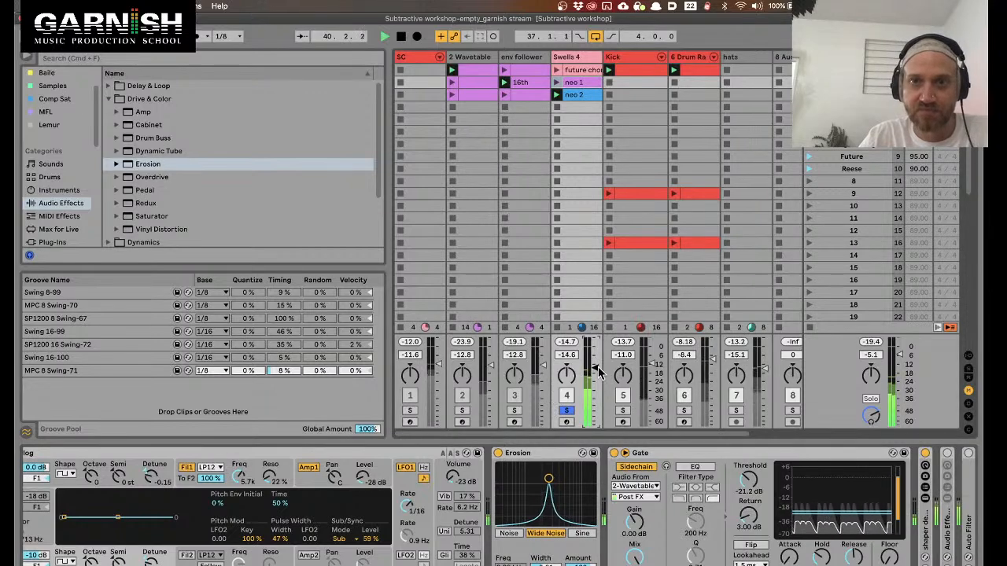
left_click(505, 96)
left_click(451, 83)
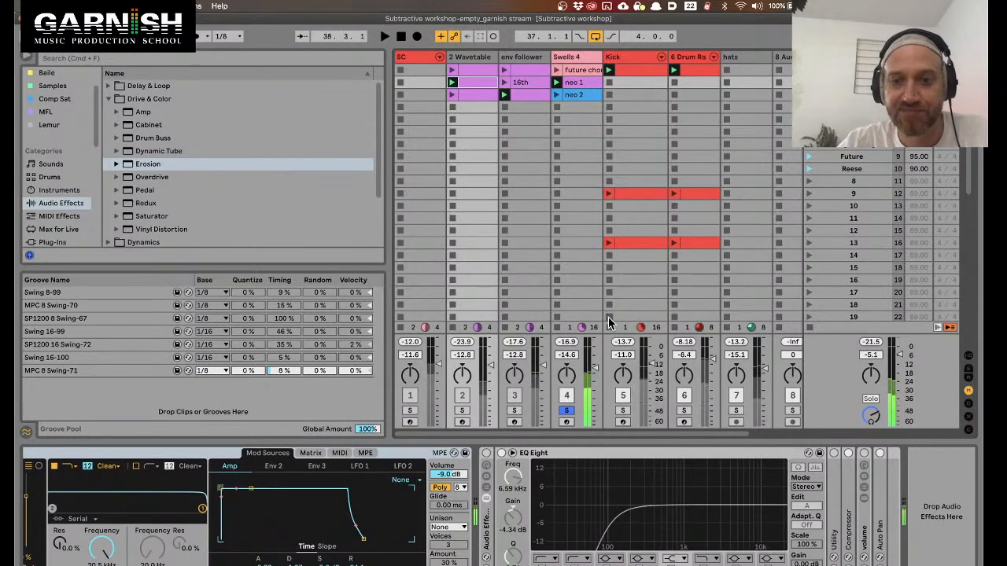
Insert Resonators from the Reverb & Resonance effects after Gate on Swells 4 and start playback
scroll(537, 195, "up", 1)
left_click(580, 60)
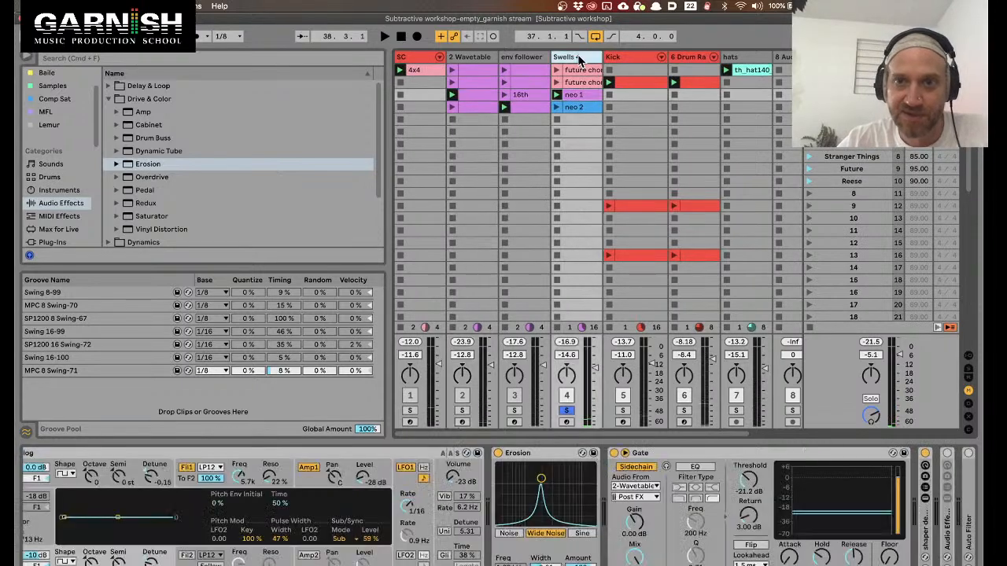
scroll(723, 484, "left", 3)
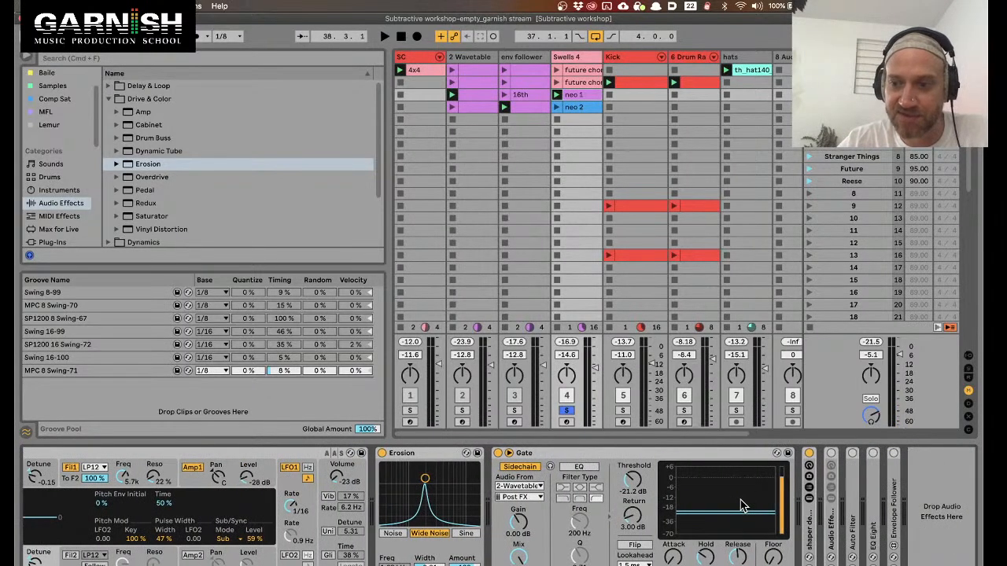
scroll(574, 460, "right", 4)
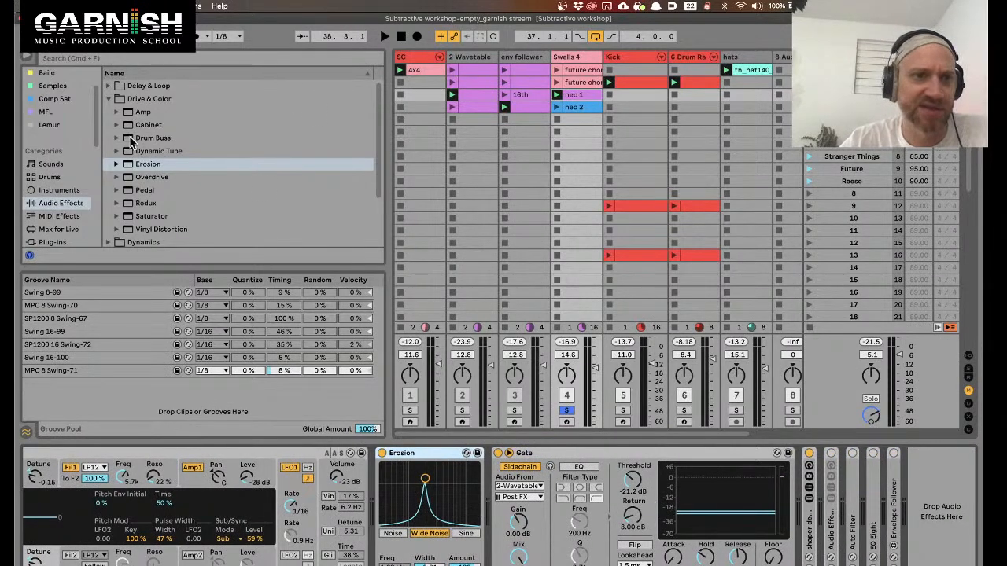
scroll(147, 187, "down", 3)
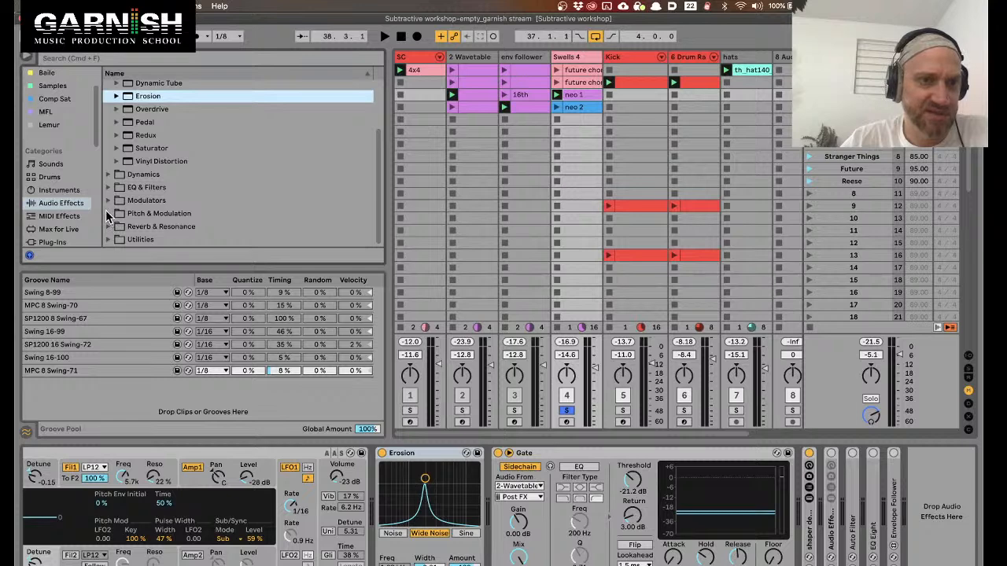
left_click(108, 227)
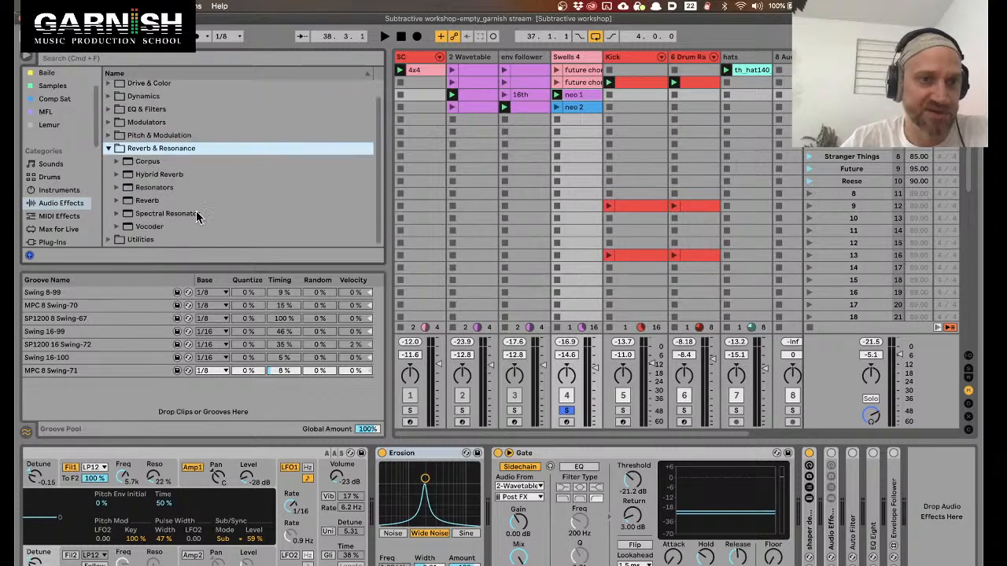
left_click(160, 188)
left_click_drag(161, 188, 763, 546)
key("space")
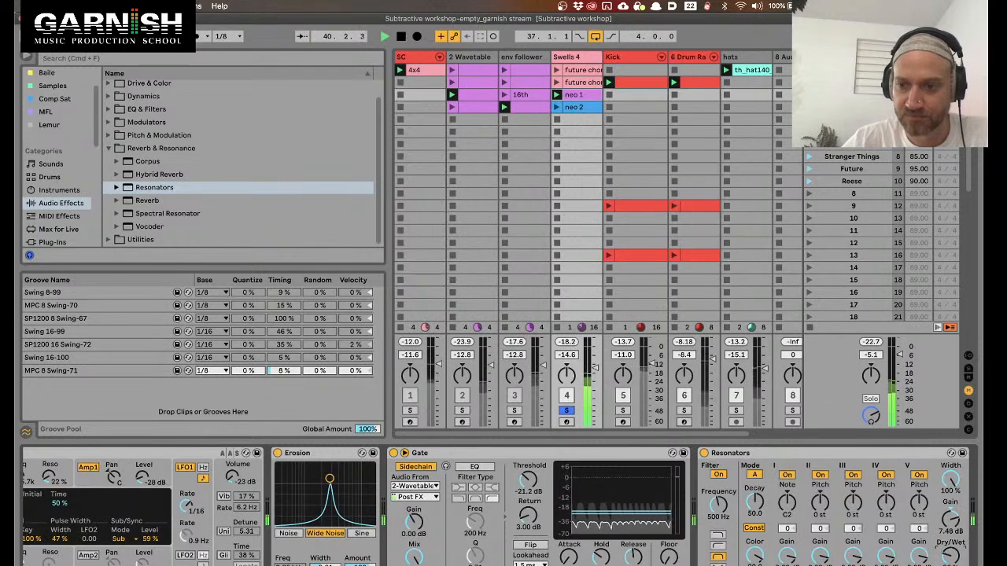
Lower Resonators' Decay on Swells 4 to 24.9 while auditioning the loop
key("space")
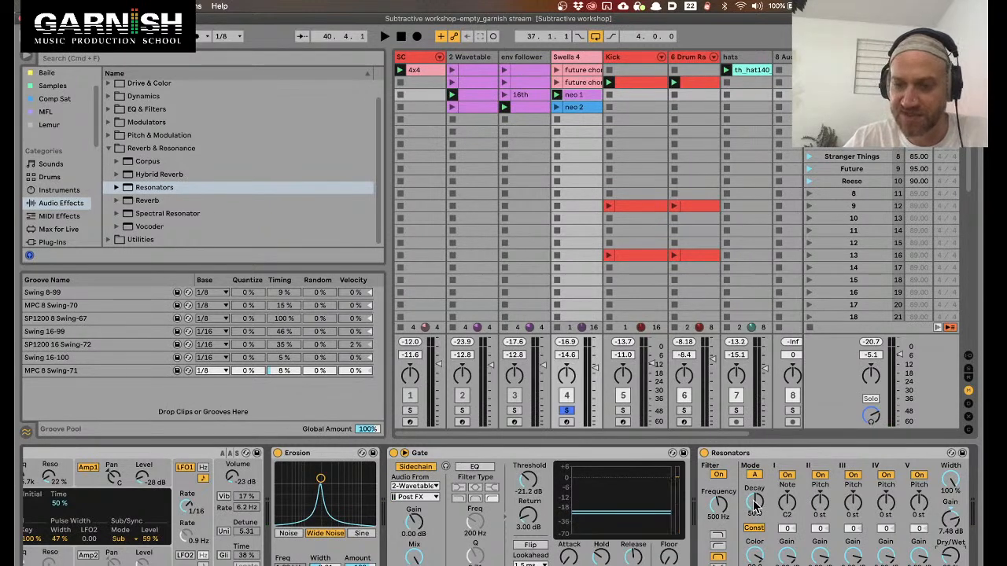
key("space")
left_click_drag(753, 500, 753, 526)
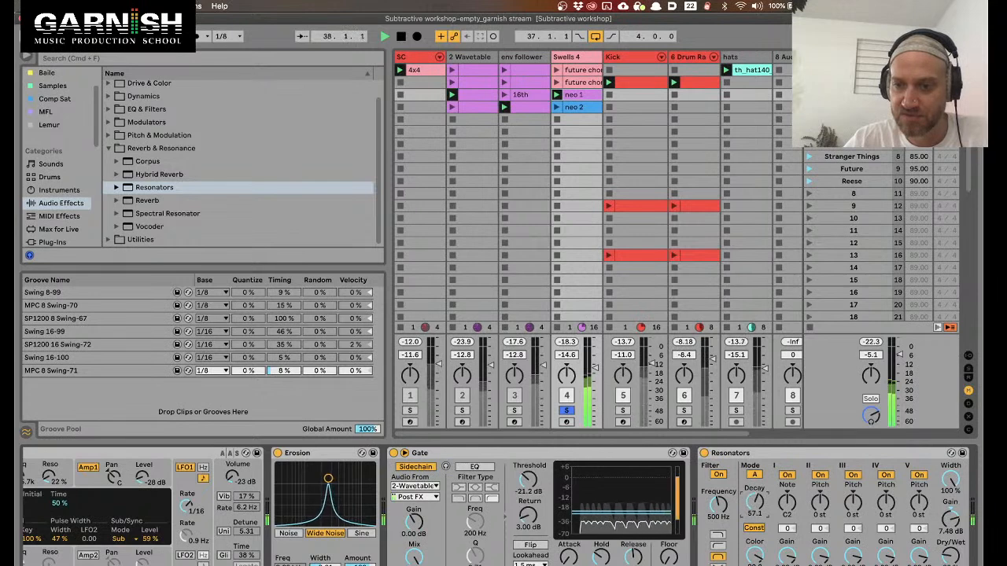
key("space")
left_click_drag(756, 505, 756, 519)
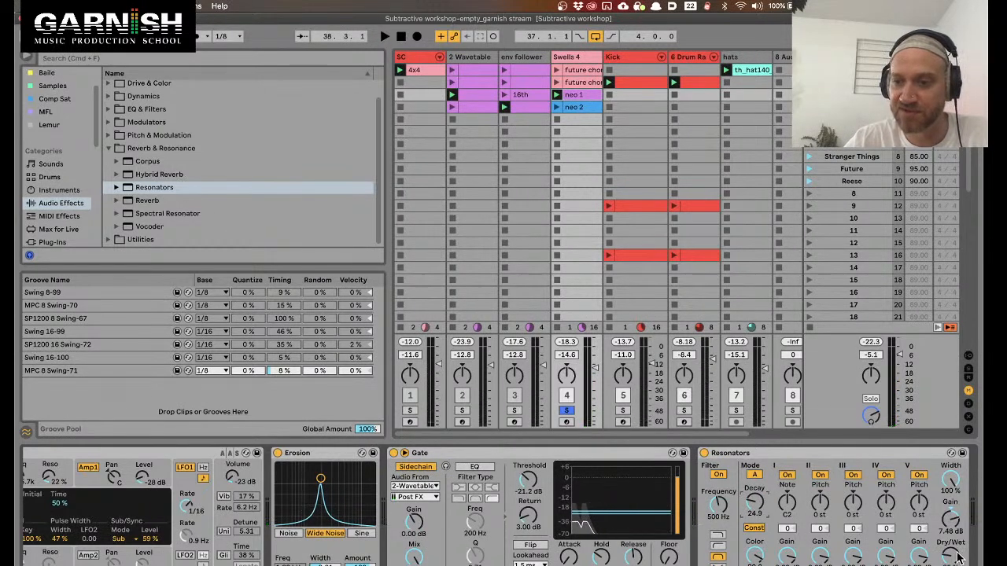
key("space")
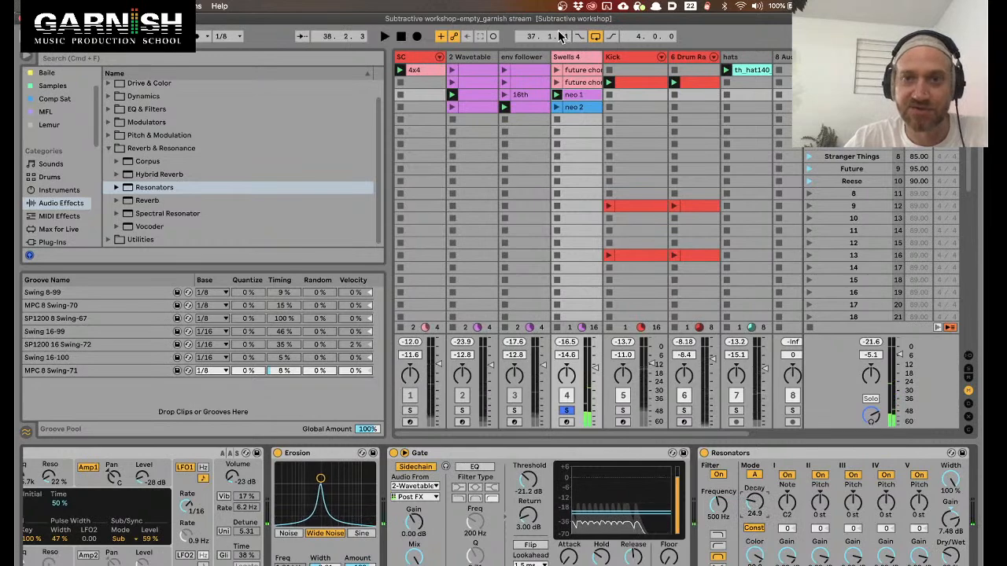
Map the third Envelope Follower slot on the env follower track to Resonators' Decay on Swells 4 and resume playback
left_click(523, 57)
scroll(602, 480, "right", 5)
left_click(649, 469)
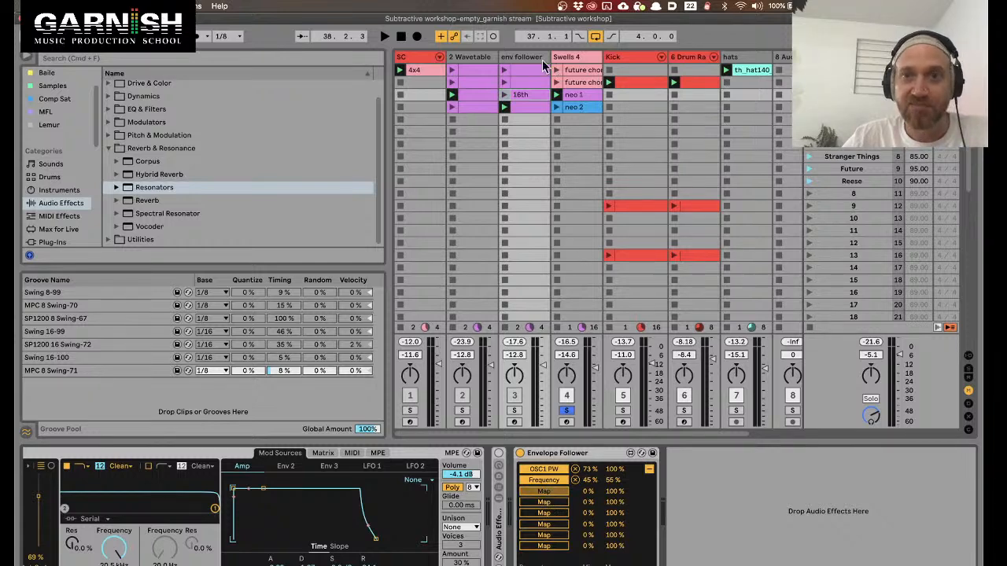
left_click(573, 59)
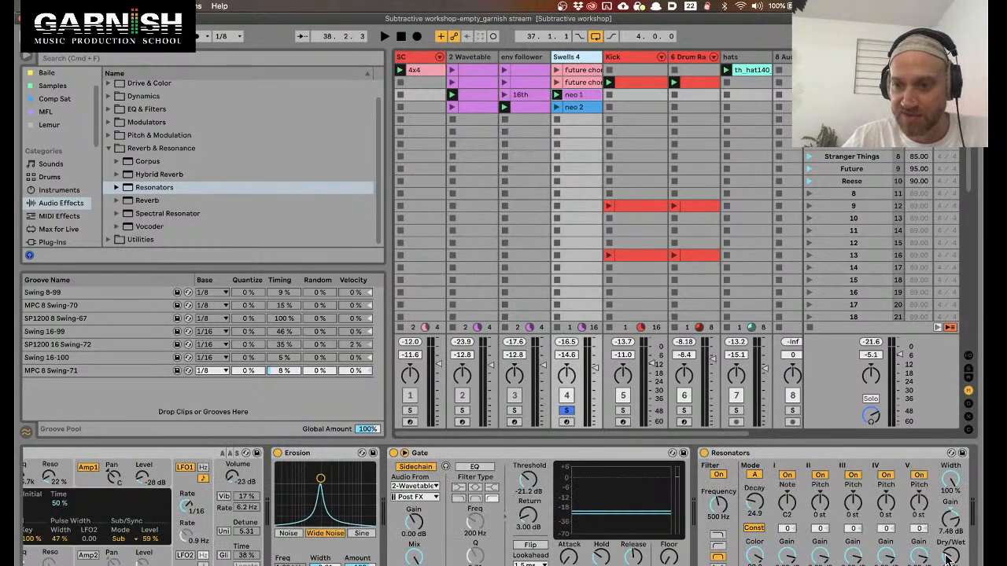
key("space")
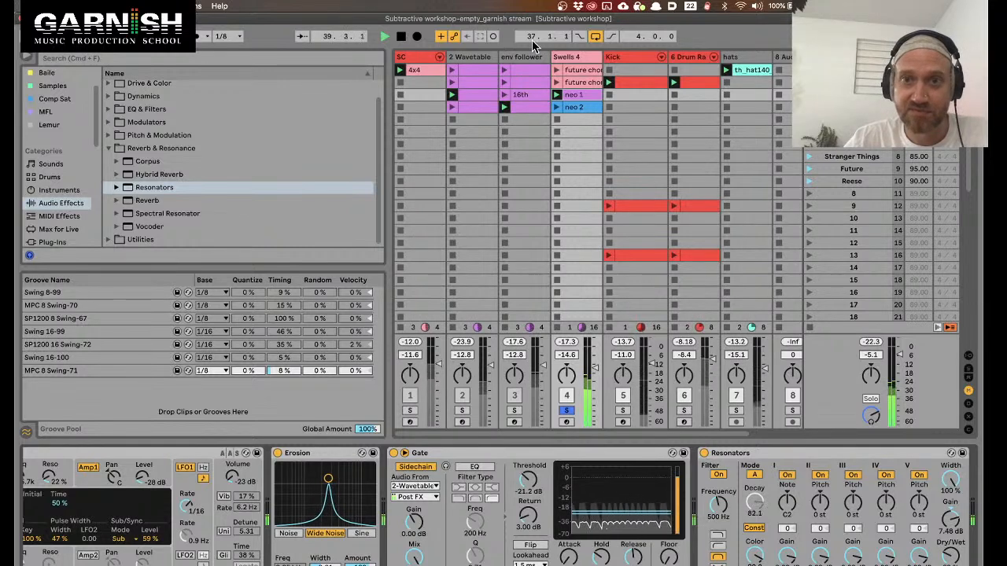
Set the Envelope Follower's Decay mapping maximum to 32% and switch Resonators to mode B, auditioning the result
left_click(519, 57)
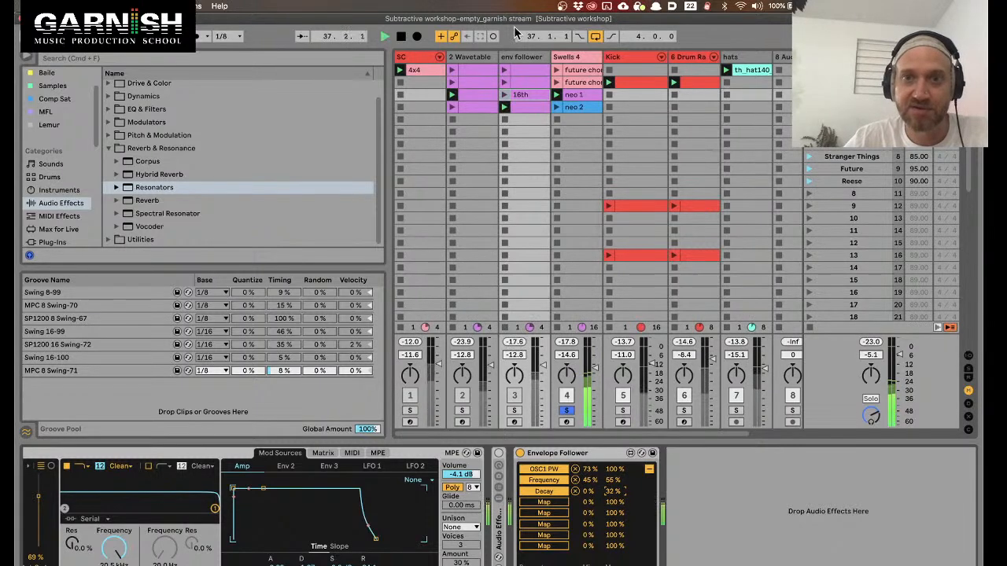
left_click(578, 57)
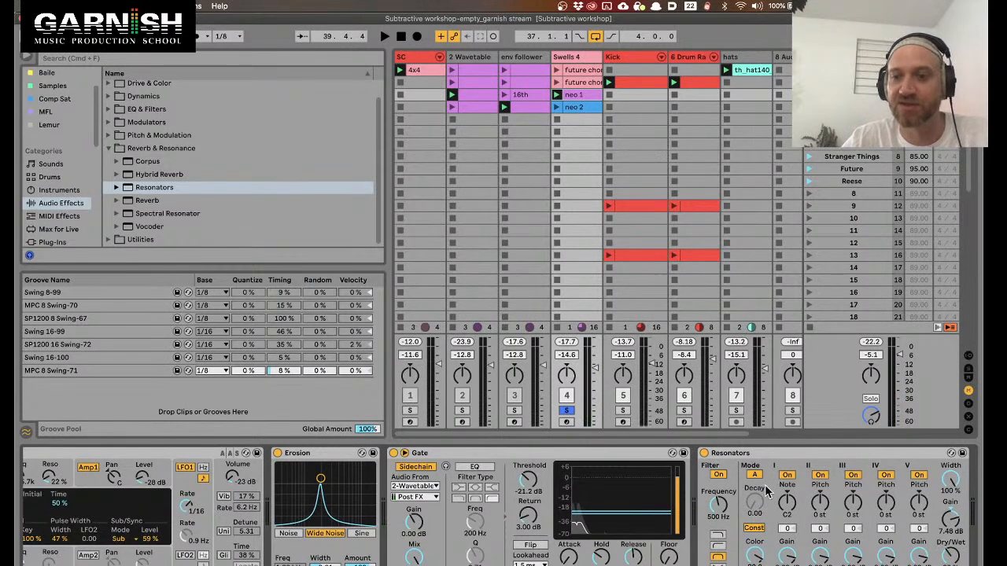
key("space")
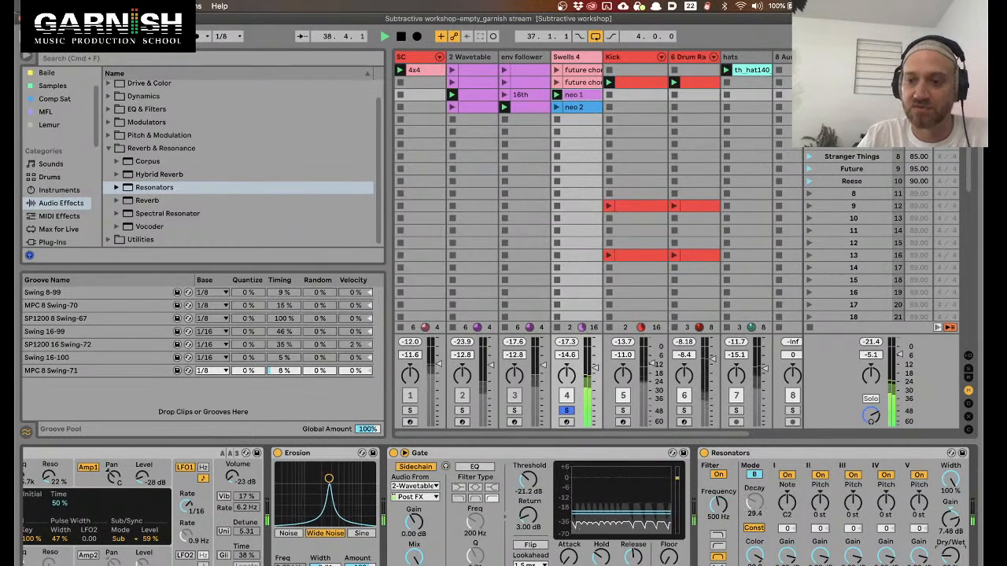
key("space")
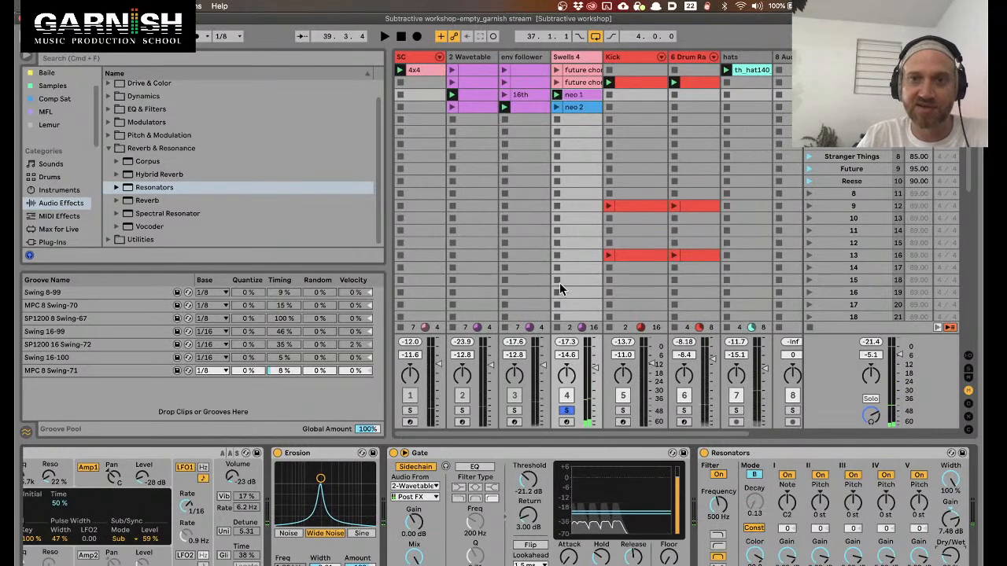
Review the Envelope Follower's mappings and the modulated devices along the Swells 4 chain
left_click(519, 58)
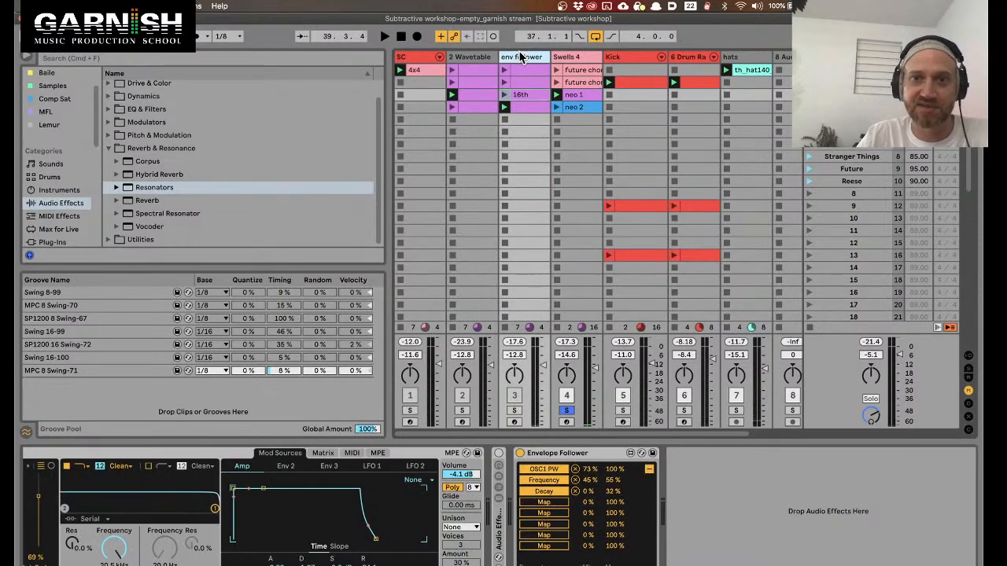
left_click(548, 453)
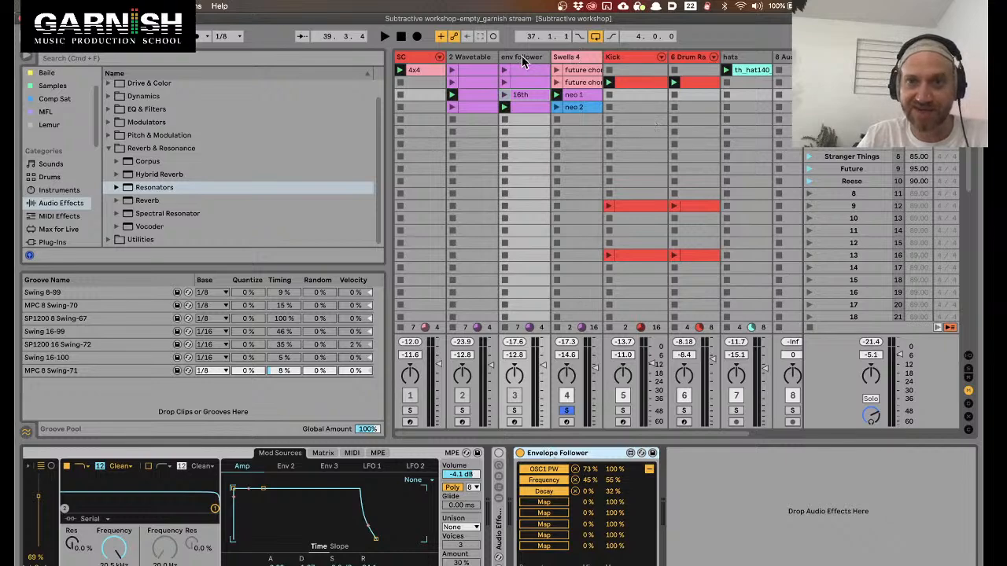
left_click(581, 57)
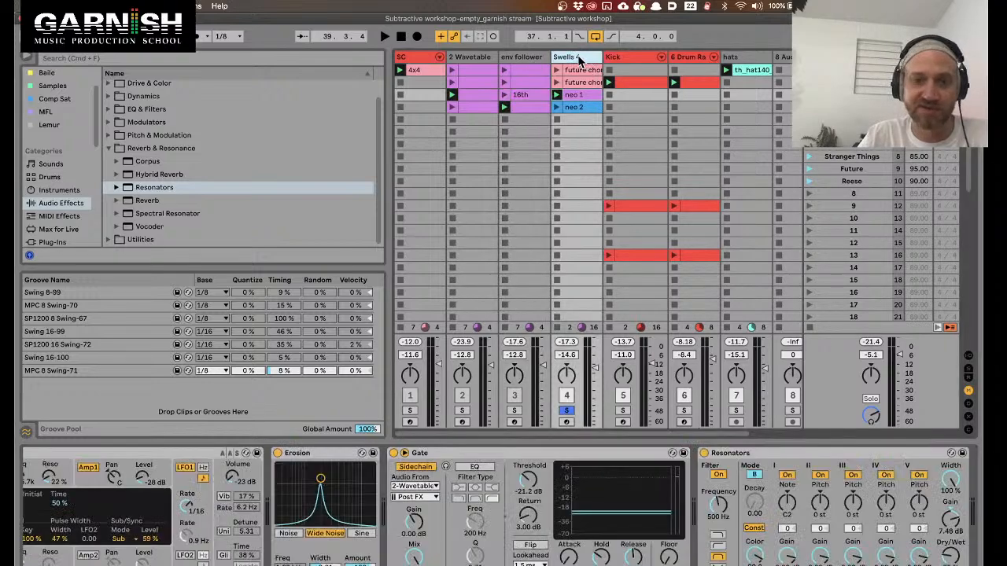
scroll(486, 558, "left", 5)
scroll(508, 562, "right", 5)
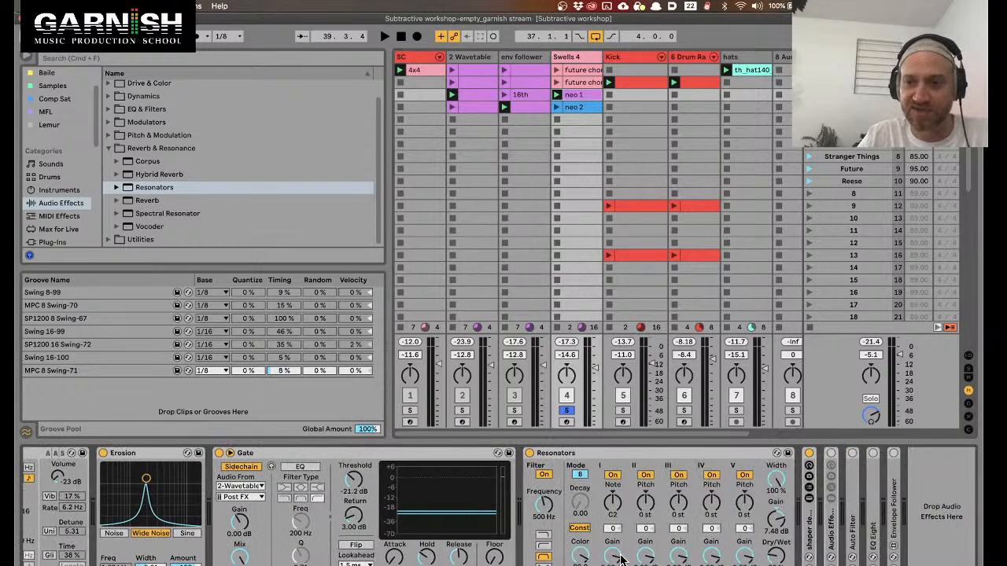
scroll(480, 543, "left", 5)
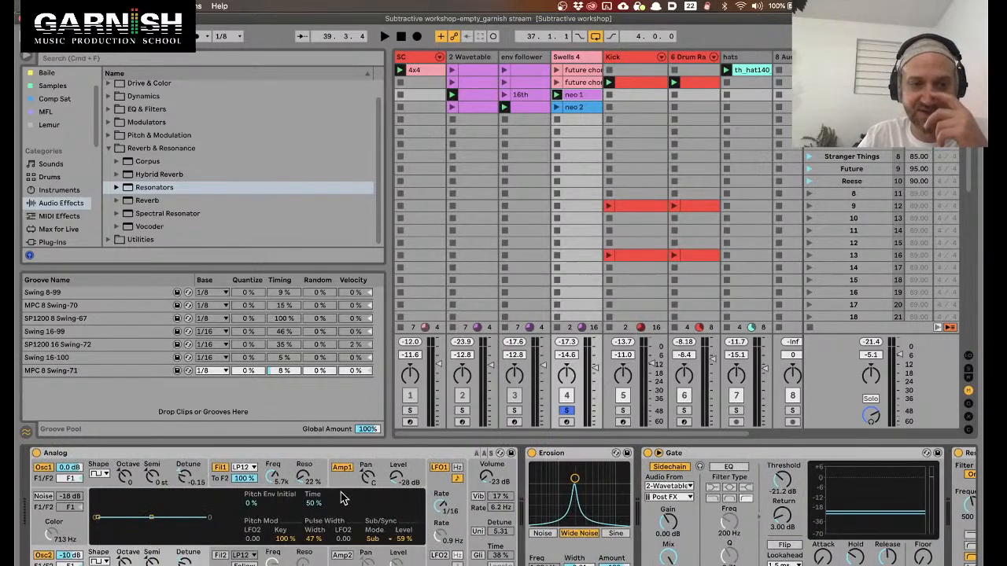
scroll(378, 499, "right", 5)
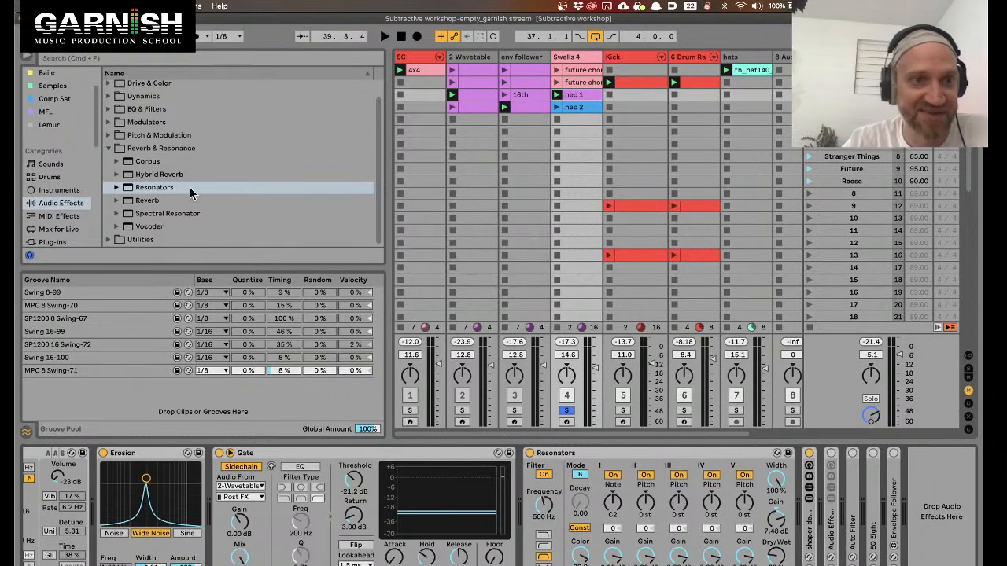
Search the browser for "sha", insert Shaper between Gate and Resonators on Swells 4, and start playback
key("super+f")
type("sha")
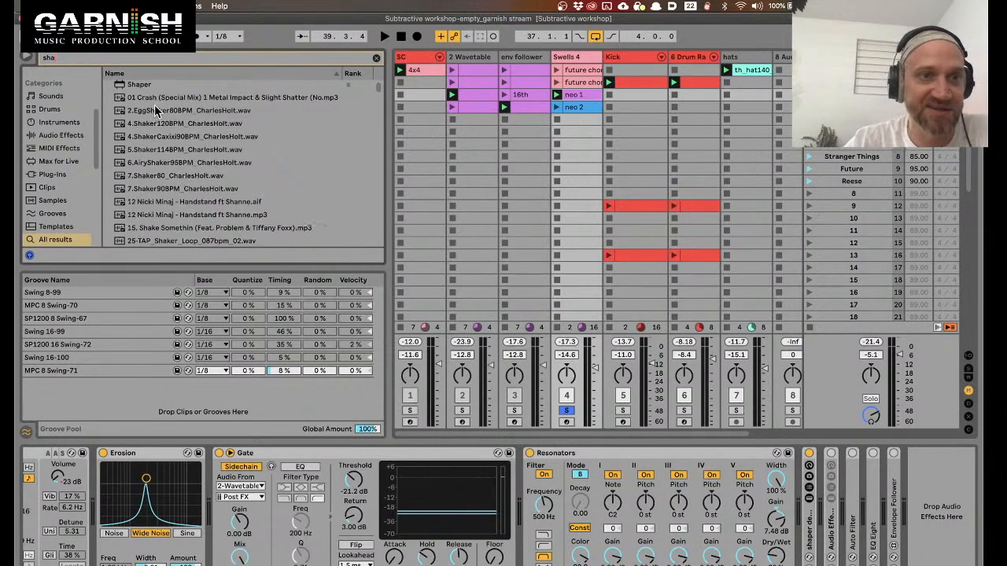
scroll(145, 103, "down", 1)
scroll(143, 101, "up", 1)
left_click_drag(137, 86, 538, 542)
key("space")
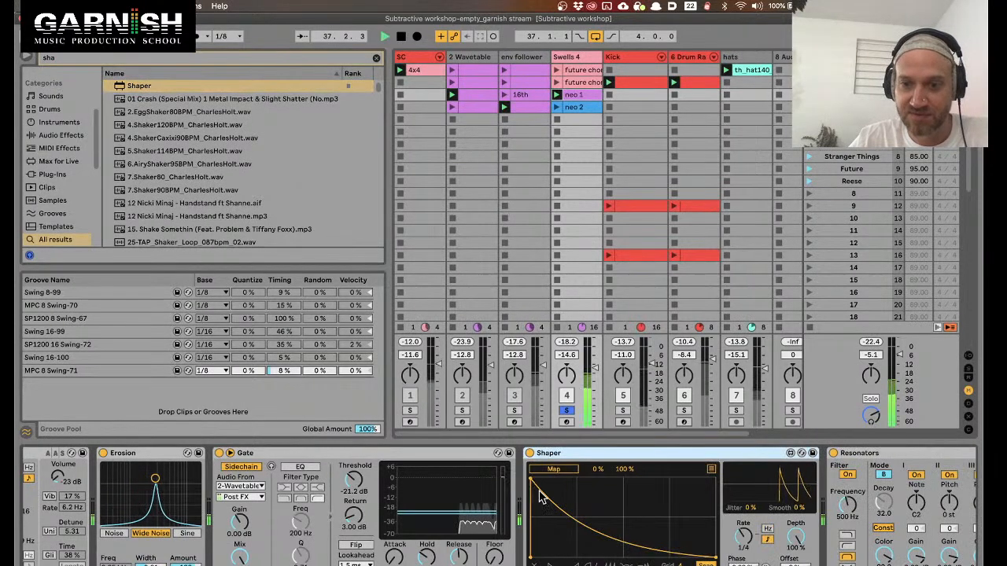
Give Shaper a rising exponential curve and map it to Resonators' Dry/Wet, then audition it
left_click(578, 564)
scroll(681, 519, "right", 5)
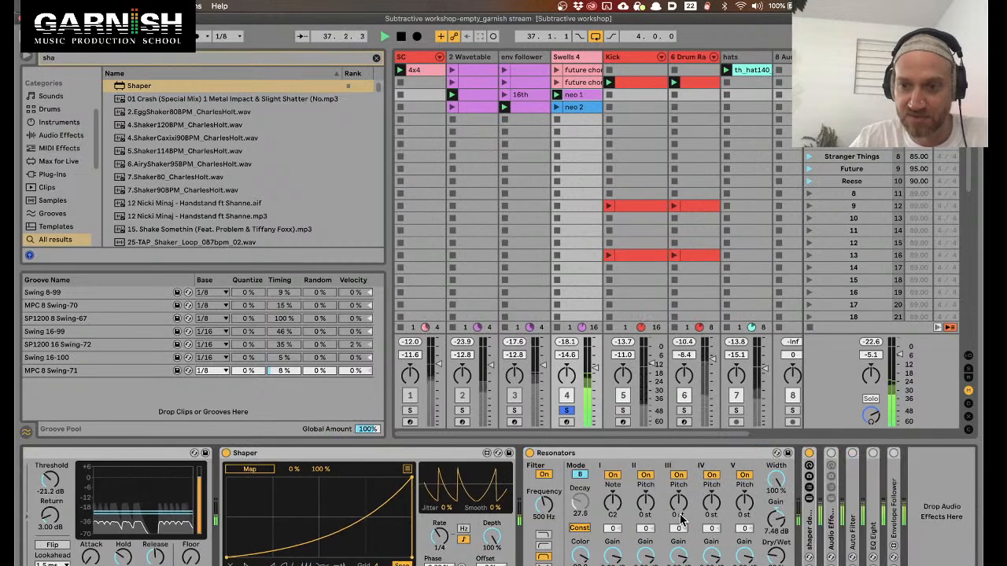
left_click(252, 472)
left_click(776, 556)
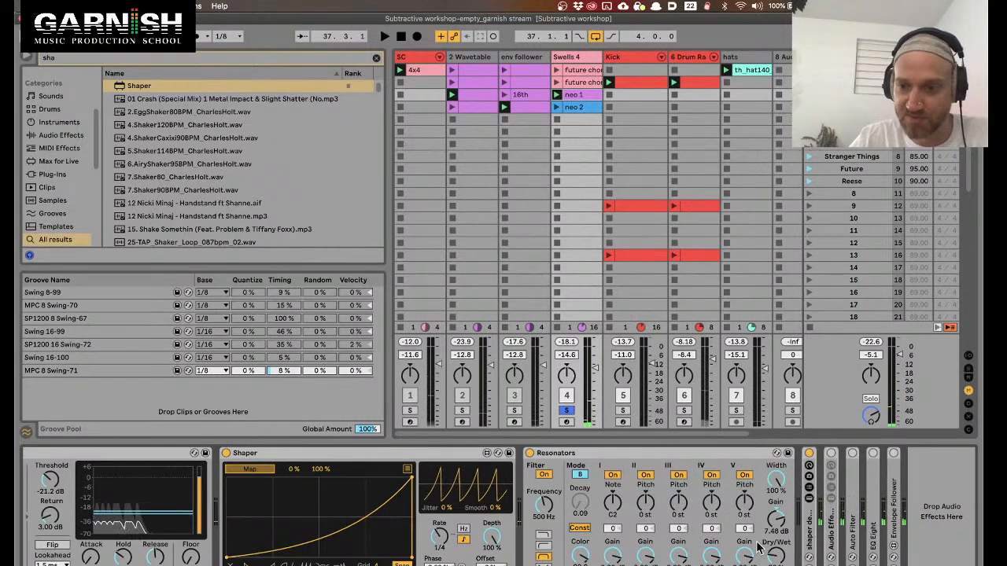
key("space")
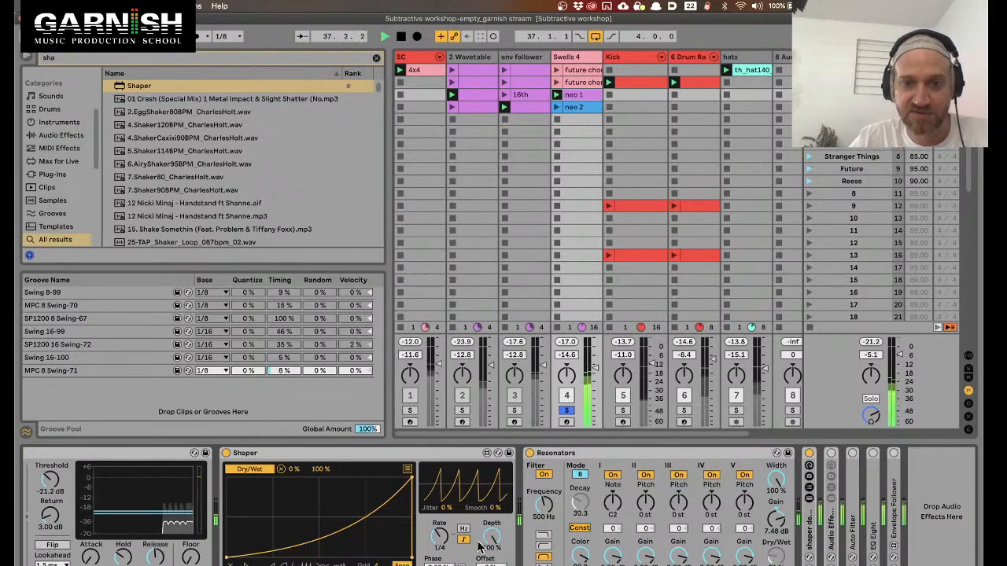
Slow Shaper's Rate to 1 with an added mid-curve breakpoint, and limit its Dry/Wet mapping to 27–48%
left_click_drag(442, 541, 442, 551)
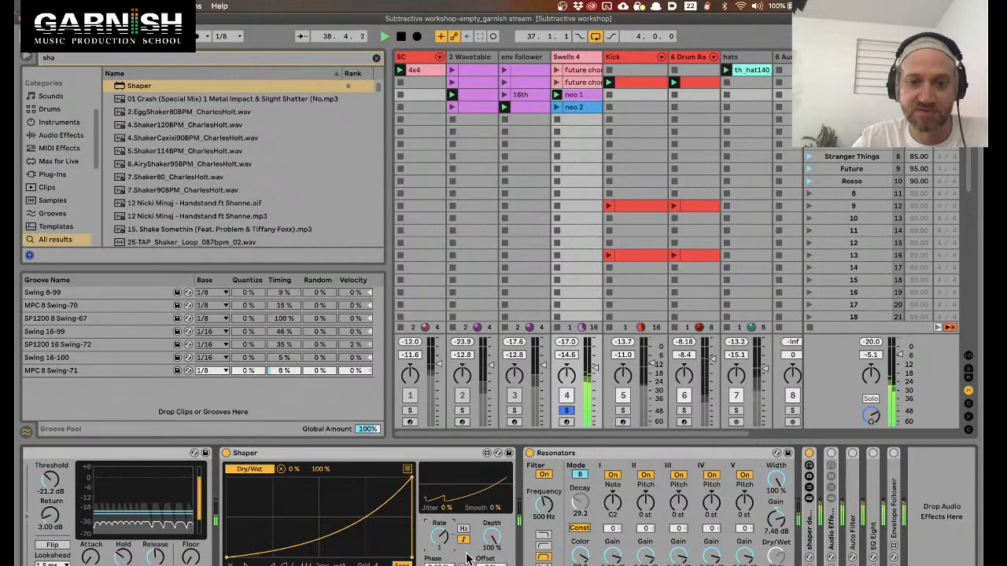
left_click(328, 519)
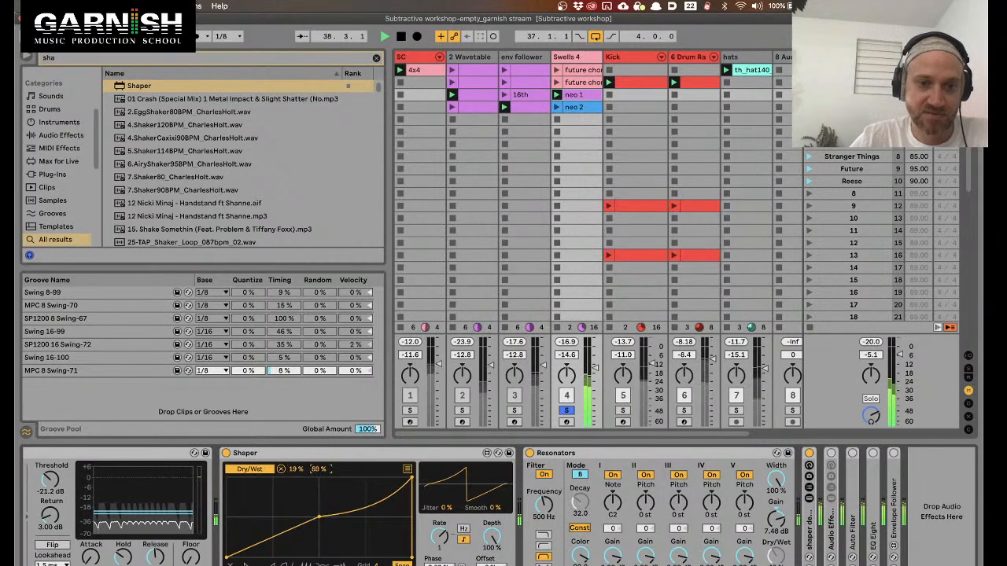
left_click_drag(295, 476, 311, 474)
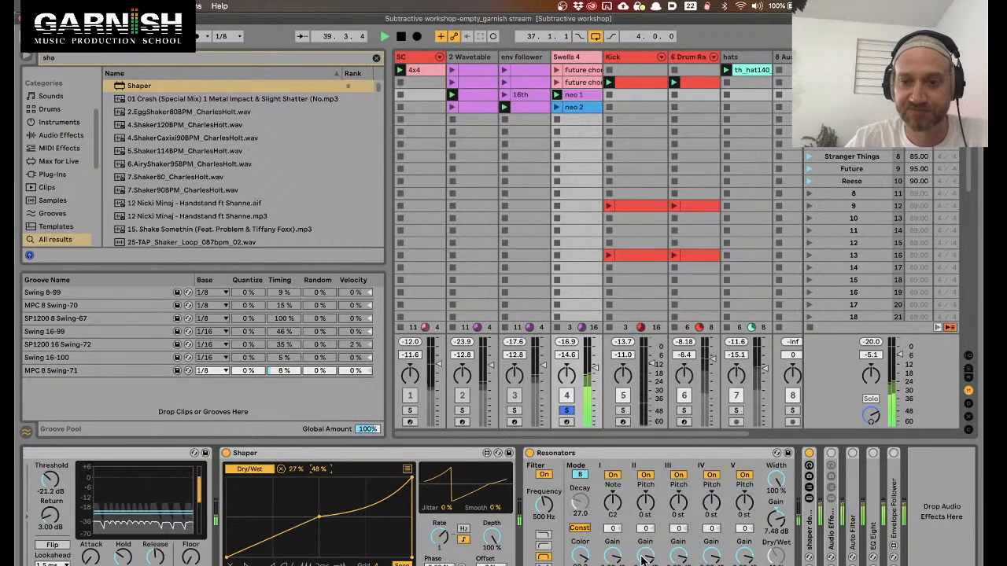
Set Resonators' pitch II to +24 st and pitch III to +10 st, and switch its mode to A
left_click_drag(646, 504, 646, 489)
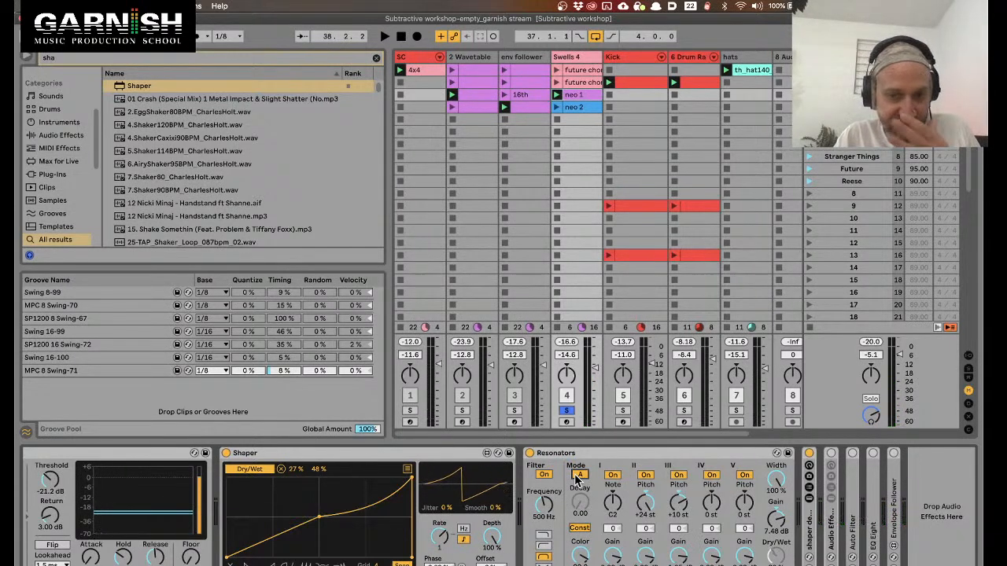
Review the Swells 4 device chain from Resonators and Shaper back through Gate and Erosion to Analog
scroll(598, 488, "up", 4)
left_click(607, 459)
left_click(419, 453)
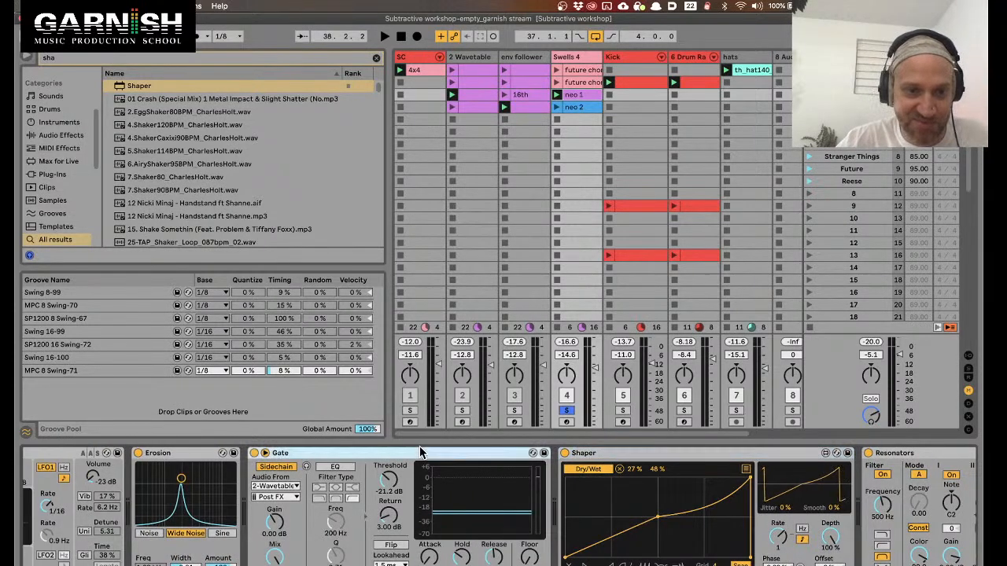
scroll(426, 472, "up", 4)
left_click(542, 453)
scroll(544, 453, "left", 1)
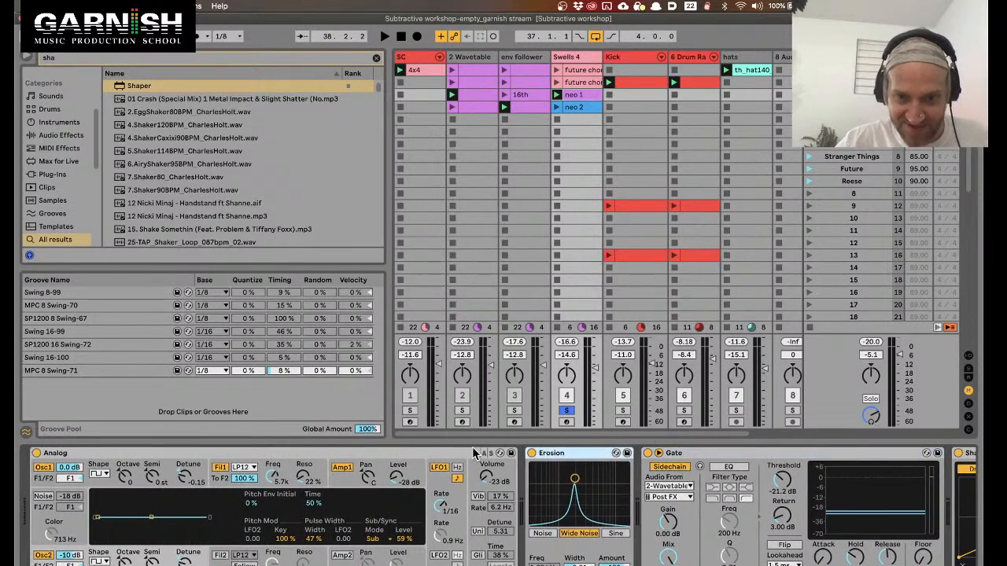
left_click(474, 453)
left_click(574, 462)
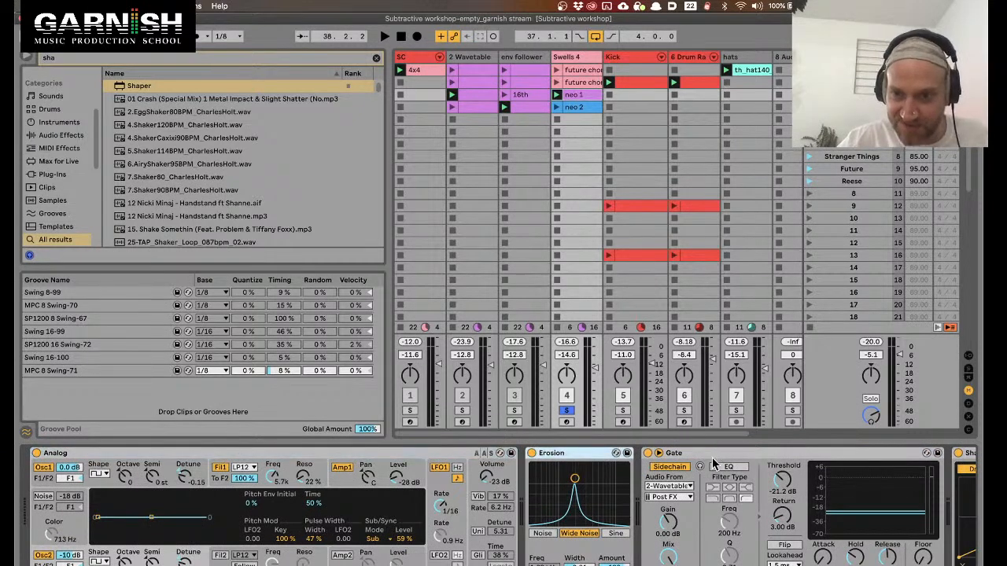
Examine the Swells 4 devices again, from Shaper and Resonators back through Gate and Erosion to Analog, ending at Resonators
scroll(715, 464, "right", 10)
left_click(641, 456)
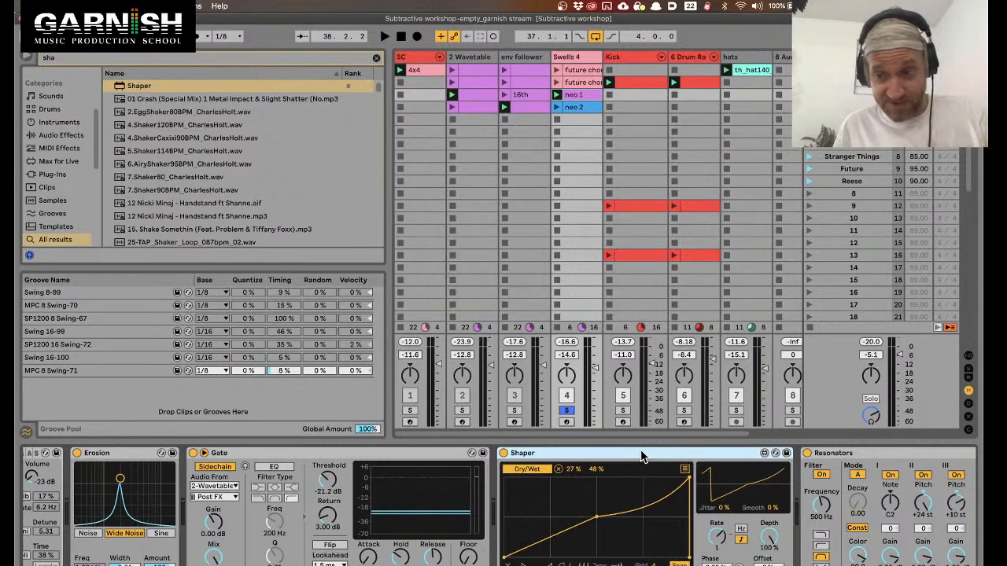
scroll(641, 457, "right", 5)
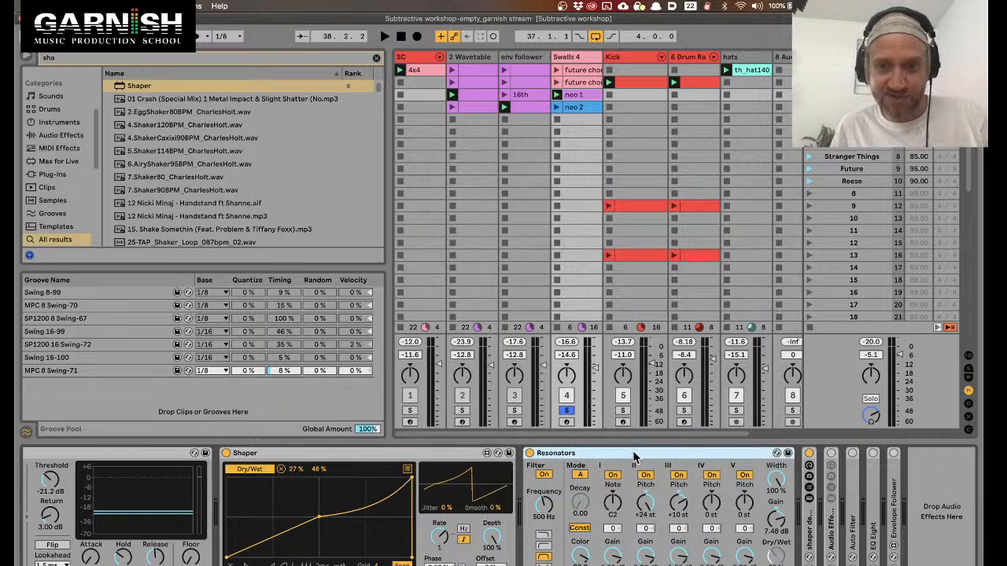
scroll(629, 456, "left", 5)
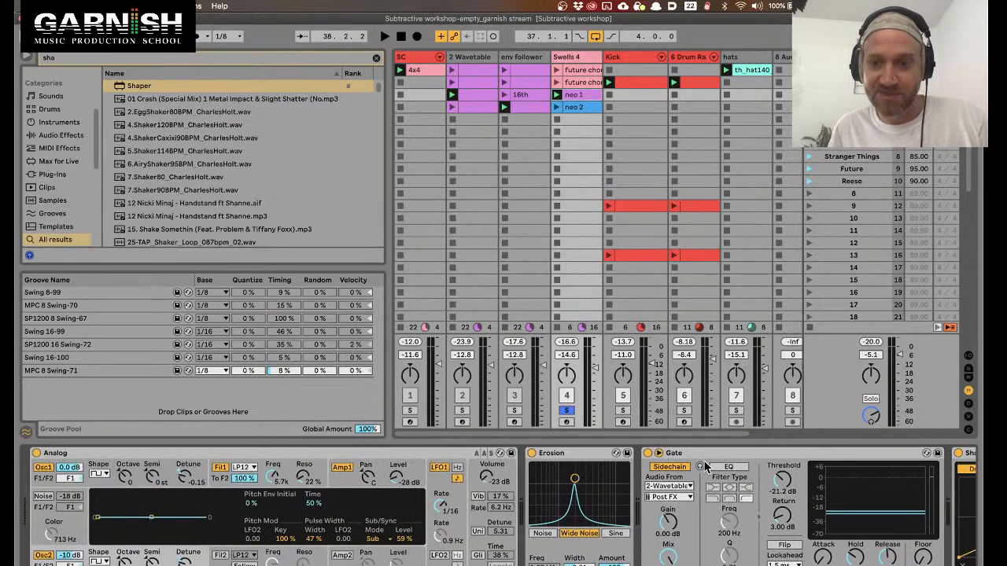
left_click(708, 459)
left_click(596, 455)
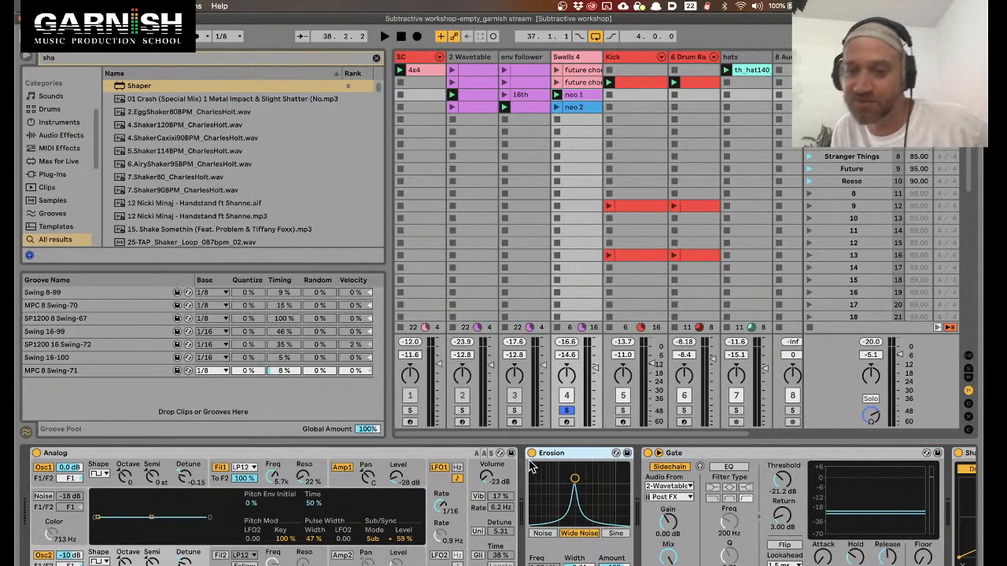
left_click(429, 456)
key("Right")
key("Right")
key("Right")
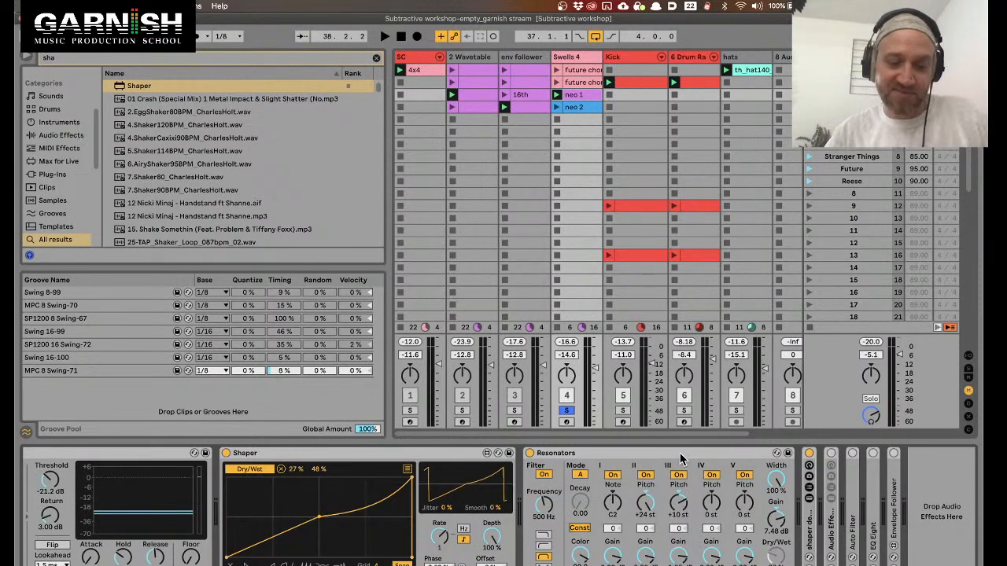
Switch to OBS and change the live scene from garnish to the garnish intro scene
key("super+Tab")
key("super+Tab")
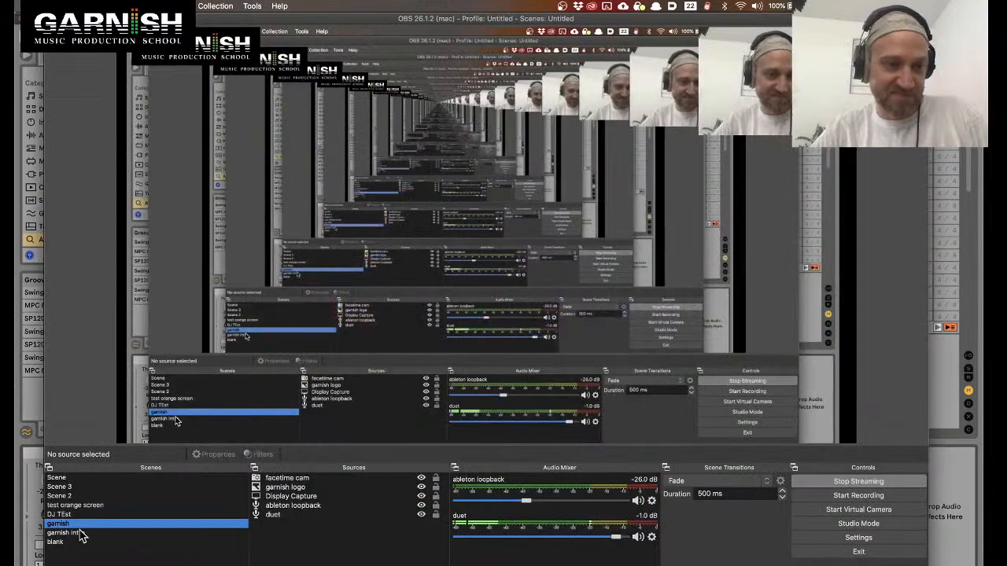
left_click(80, 533)
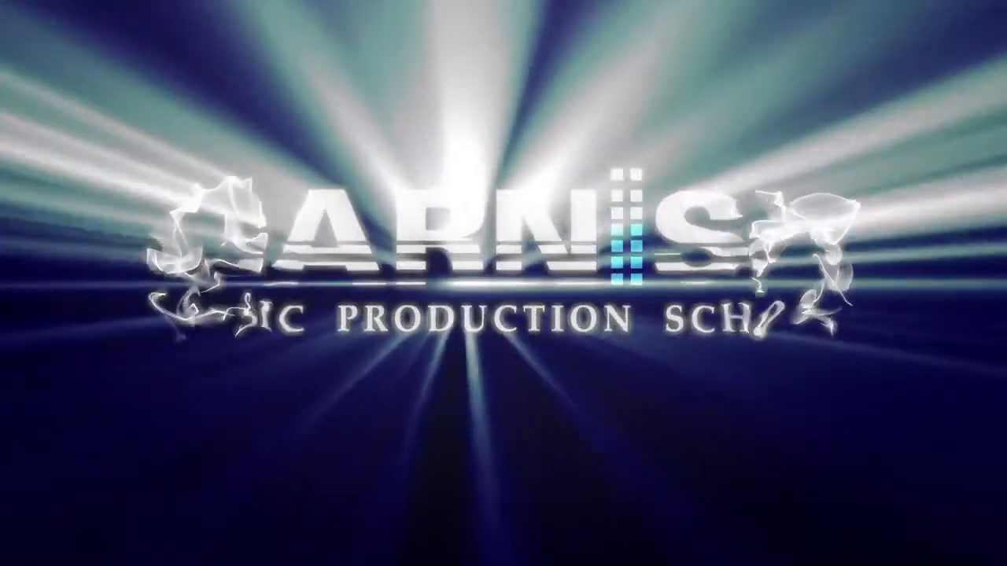